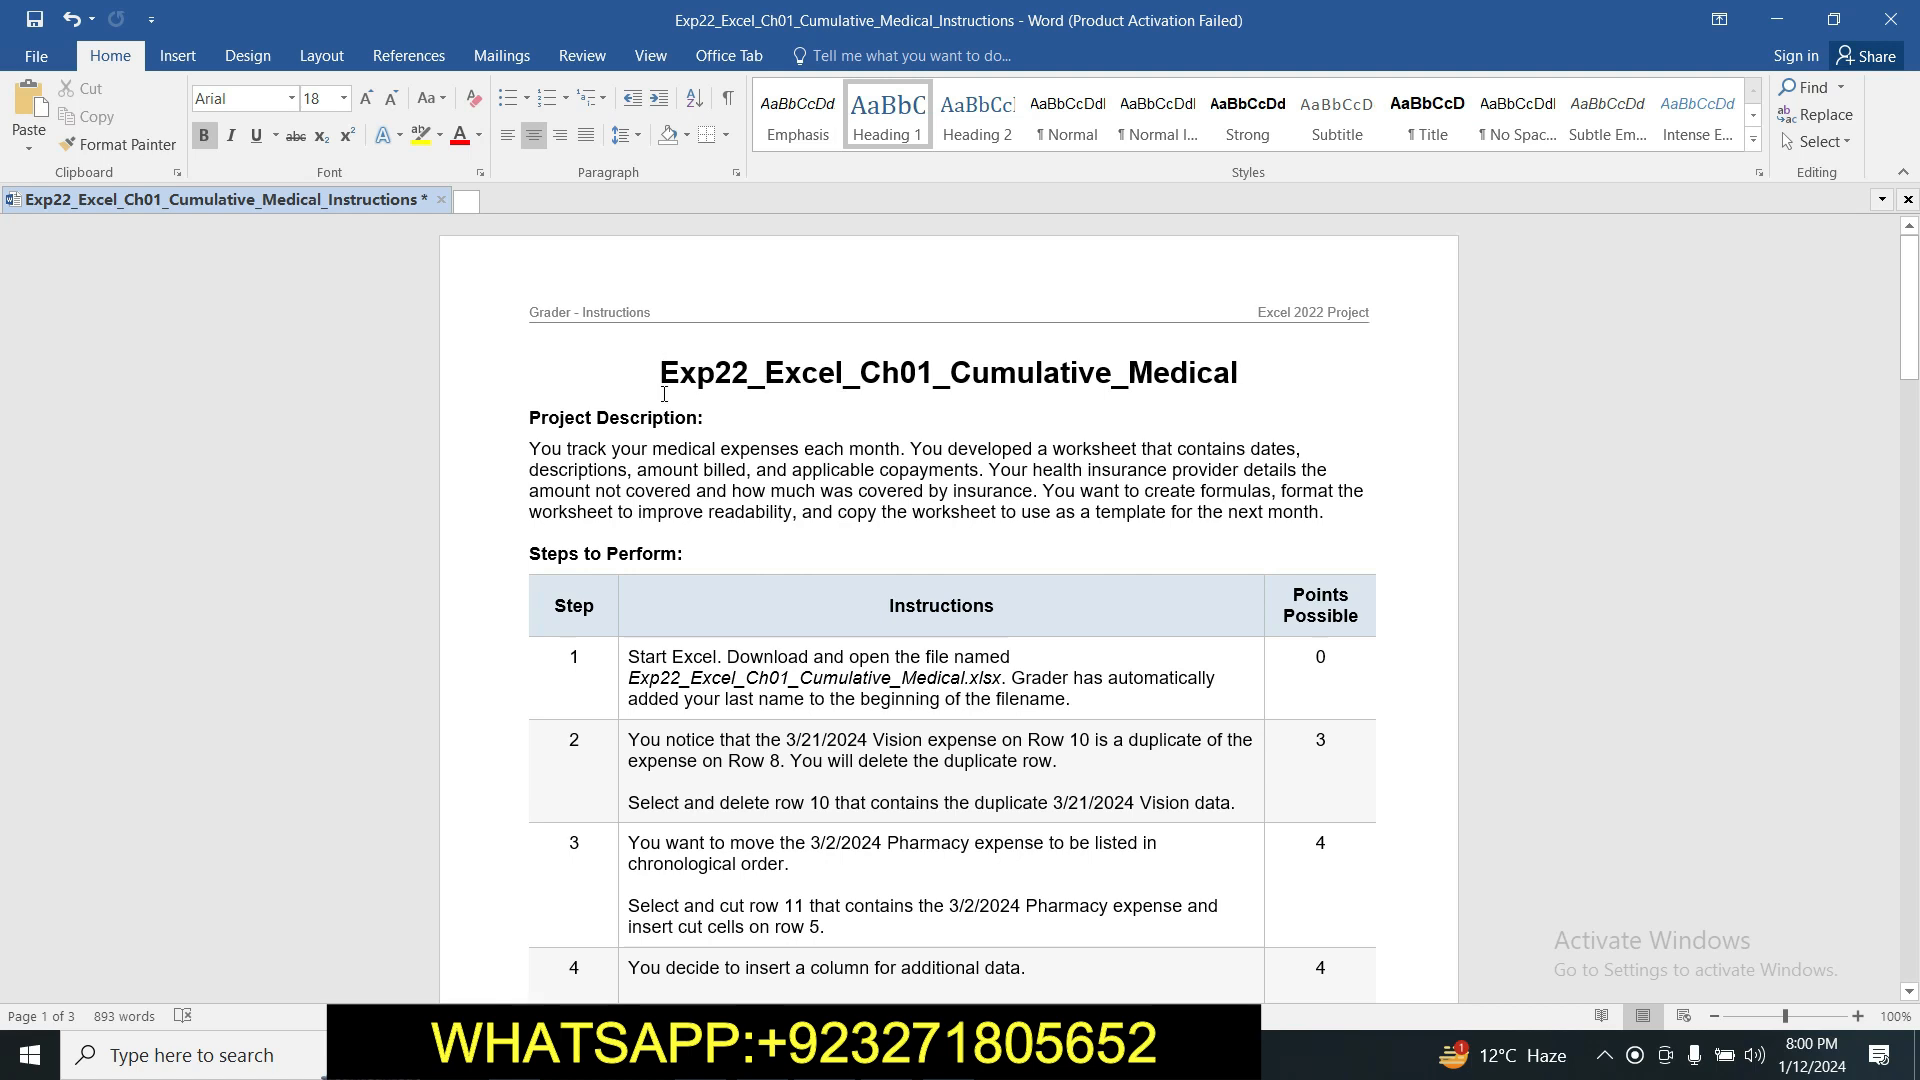
Step: Highlight the document title Exp22_Excel_Ch01_Cumulative_Medical in yellow and review the project description paragraph
drag(658, 374, 1224, 387)
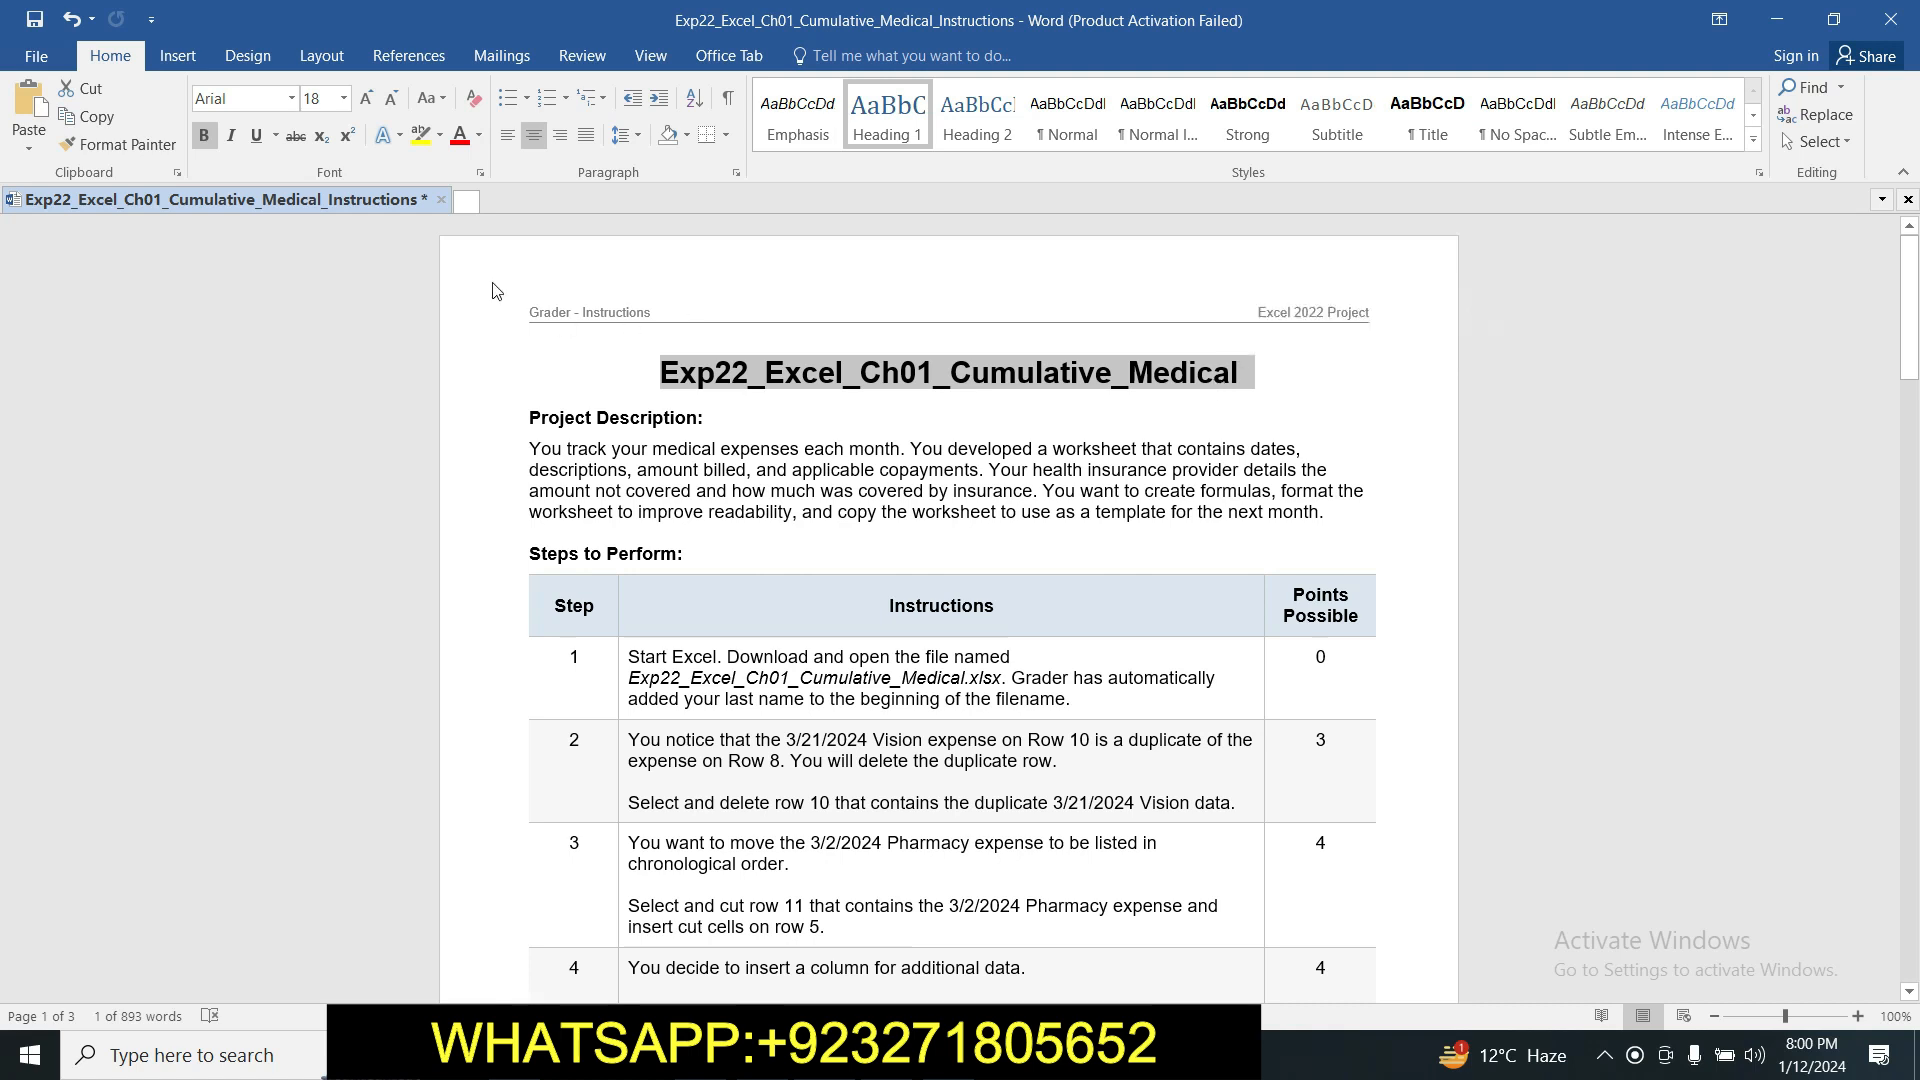
click(420, 145)
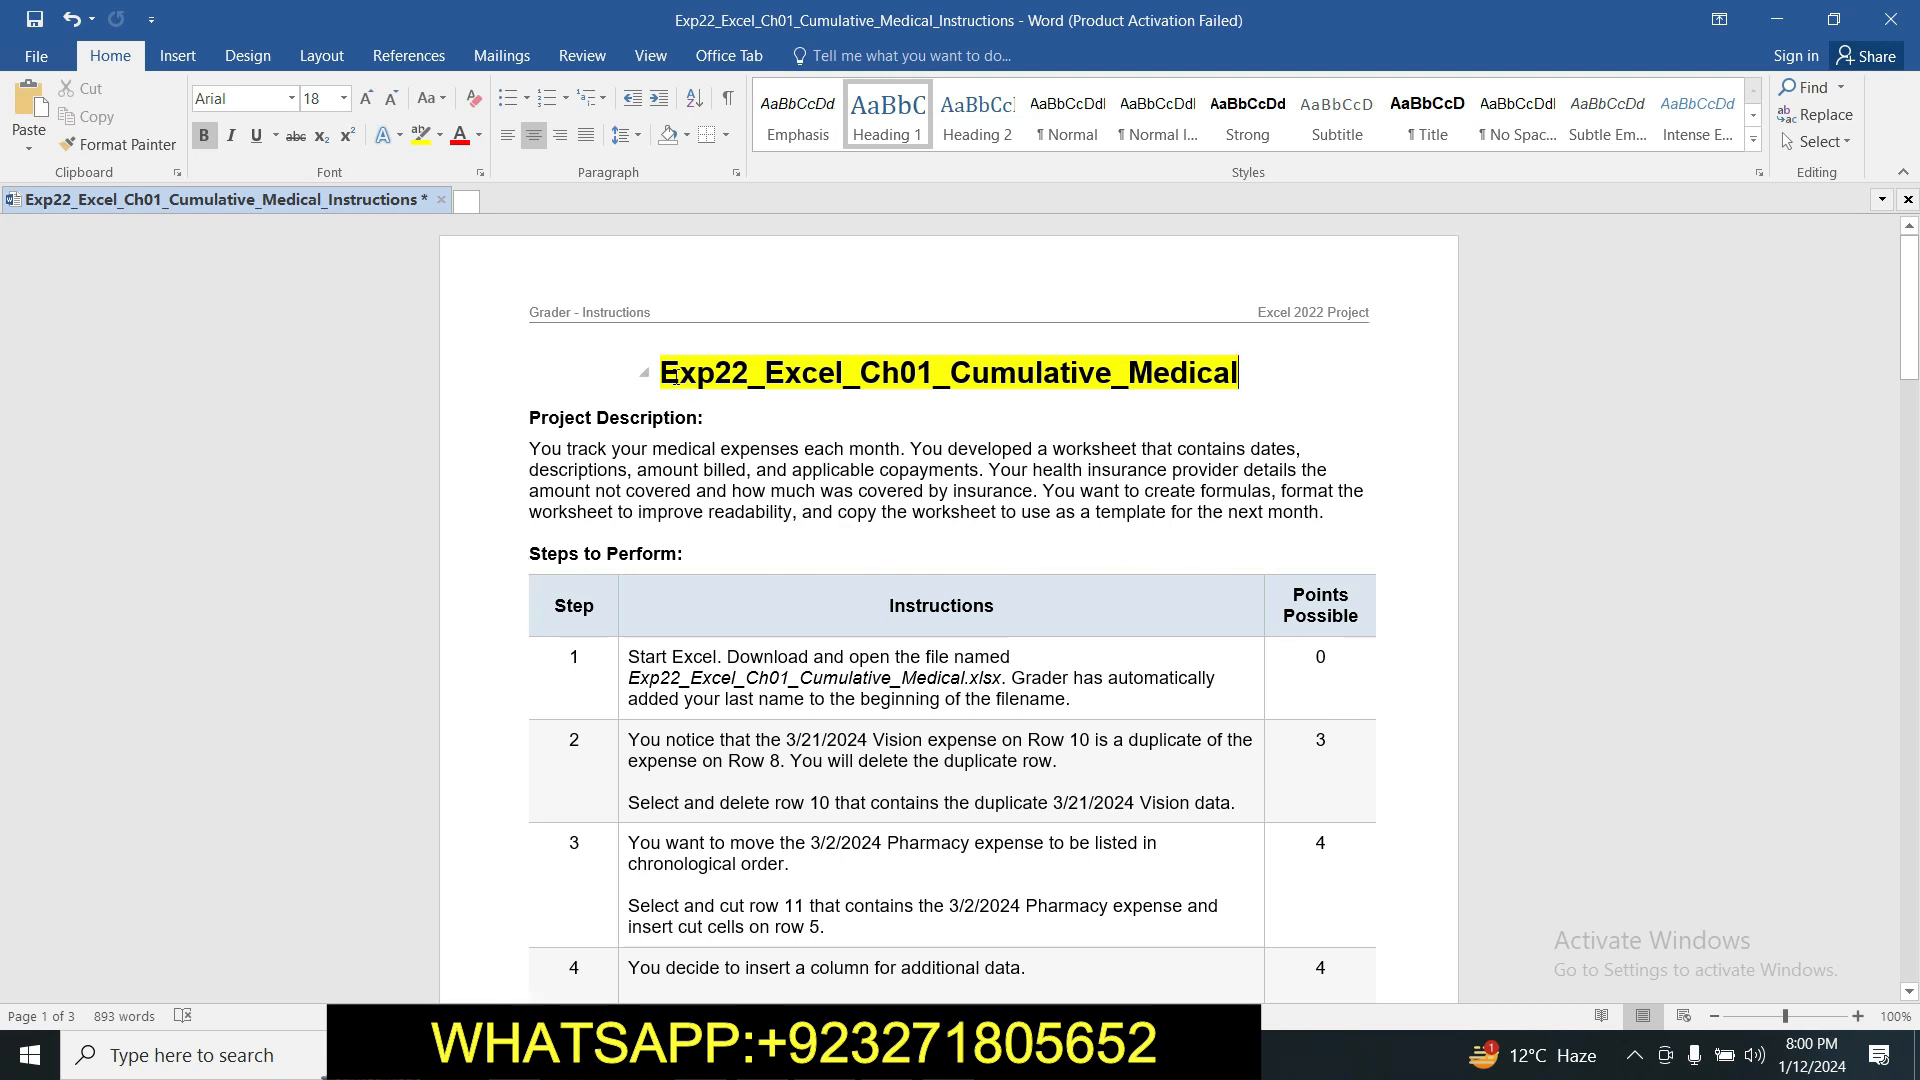
drag(664, 372, 1192, 397)
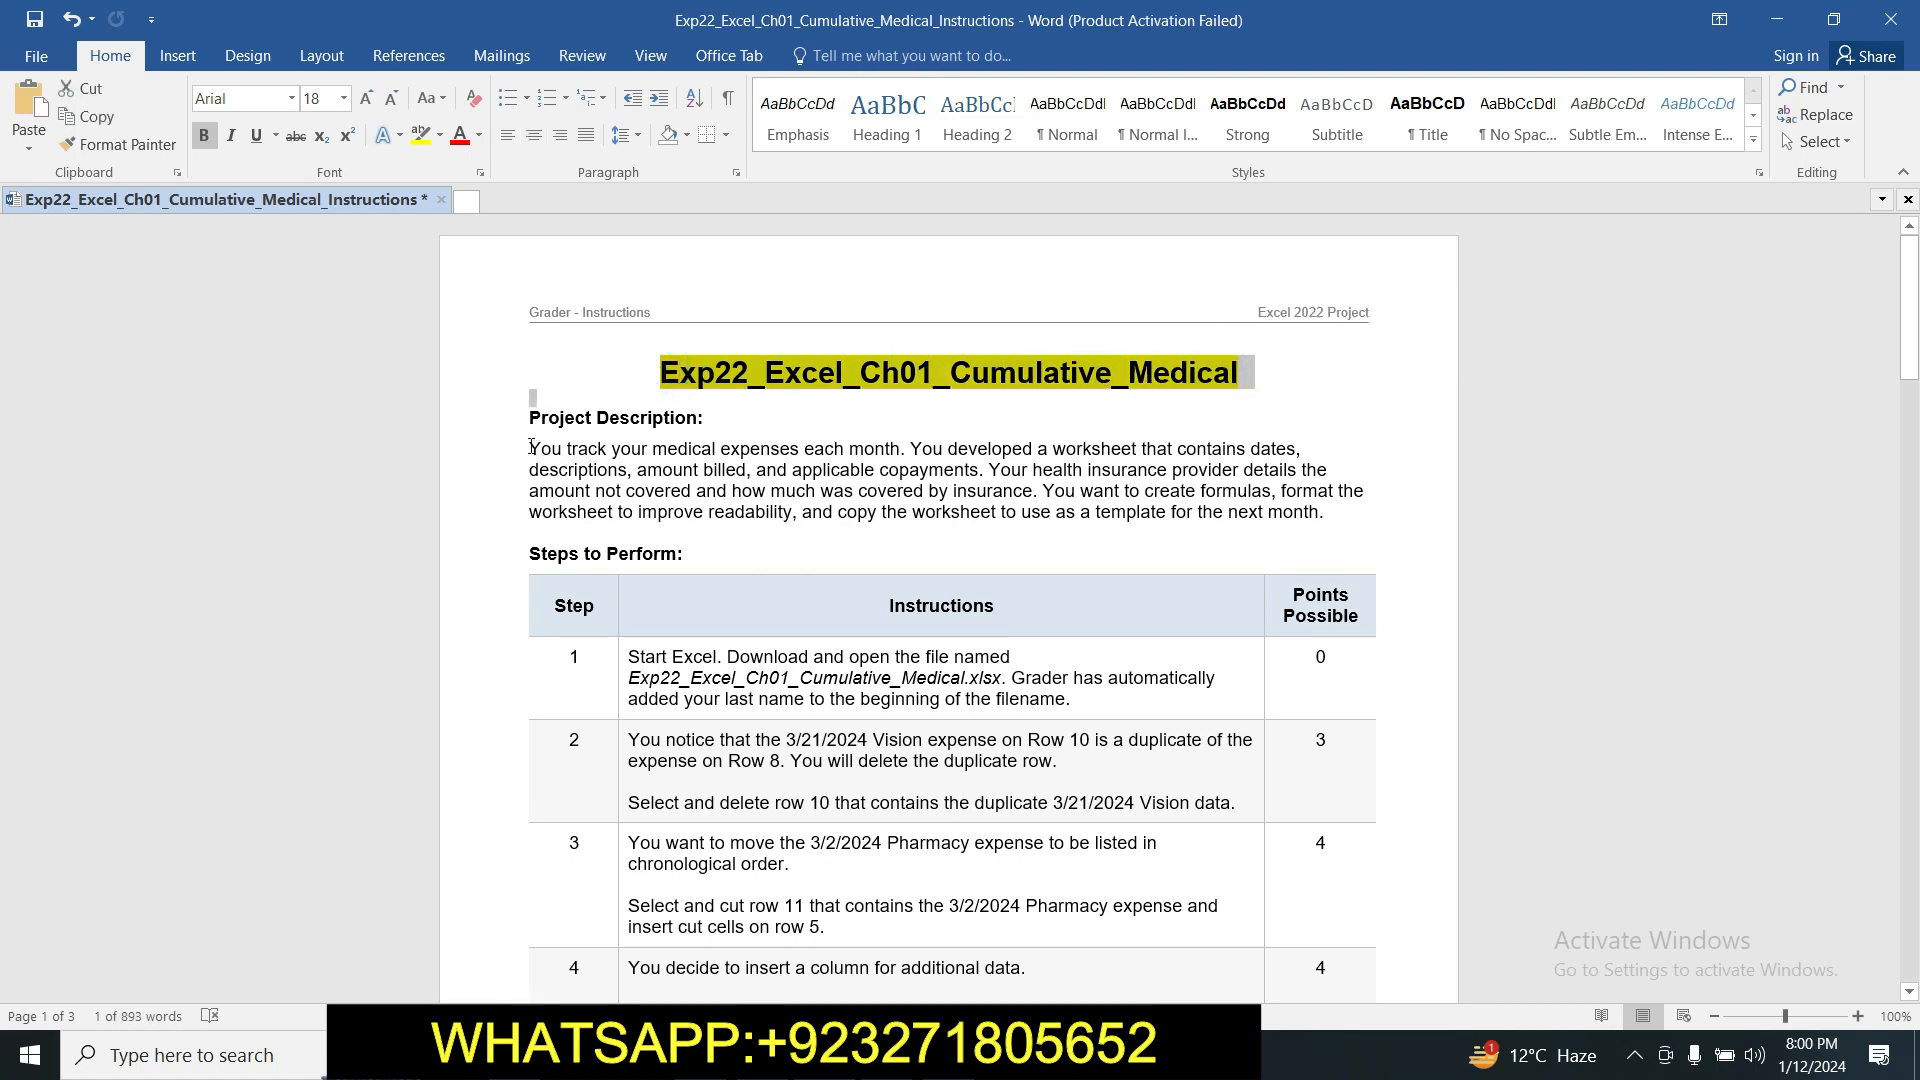
drag(532, 447, 1308, 535)
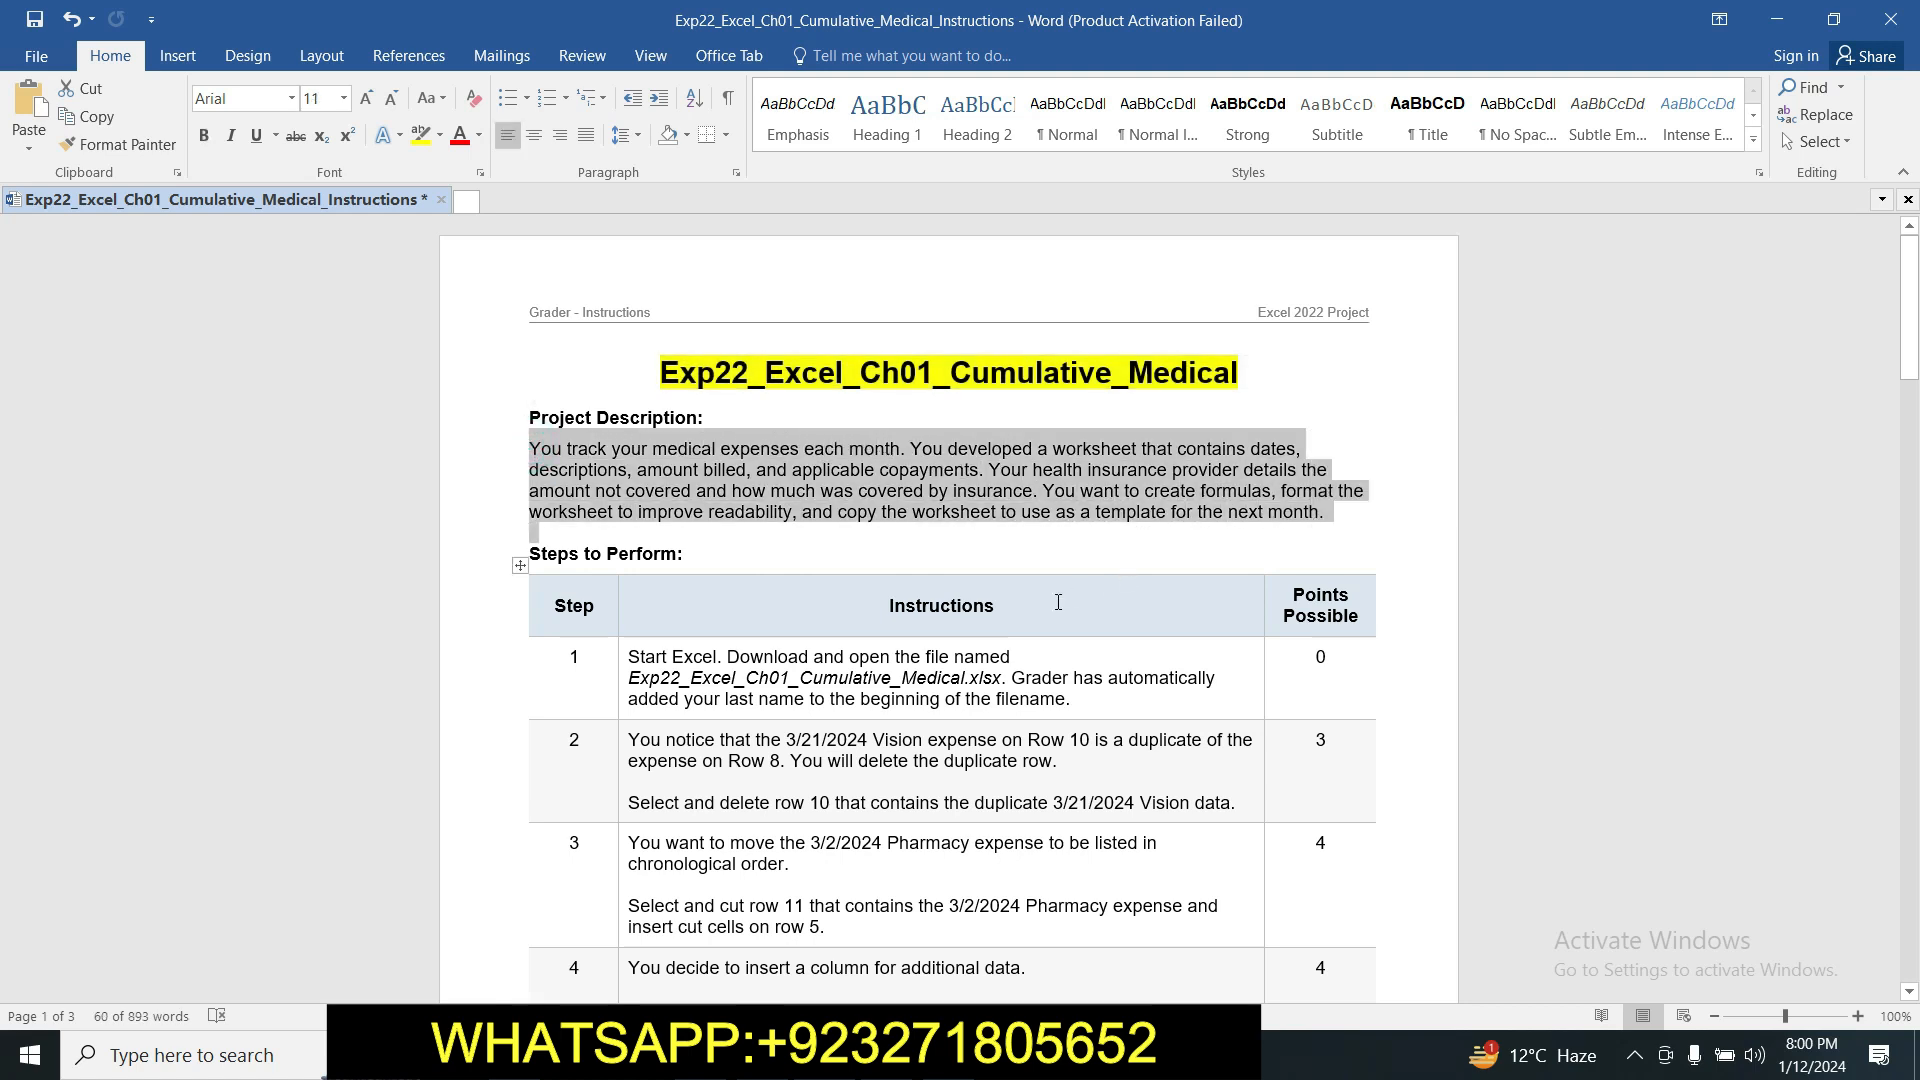
click(987, 562)
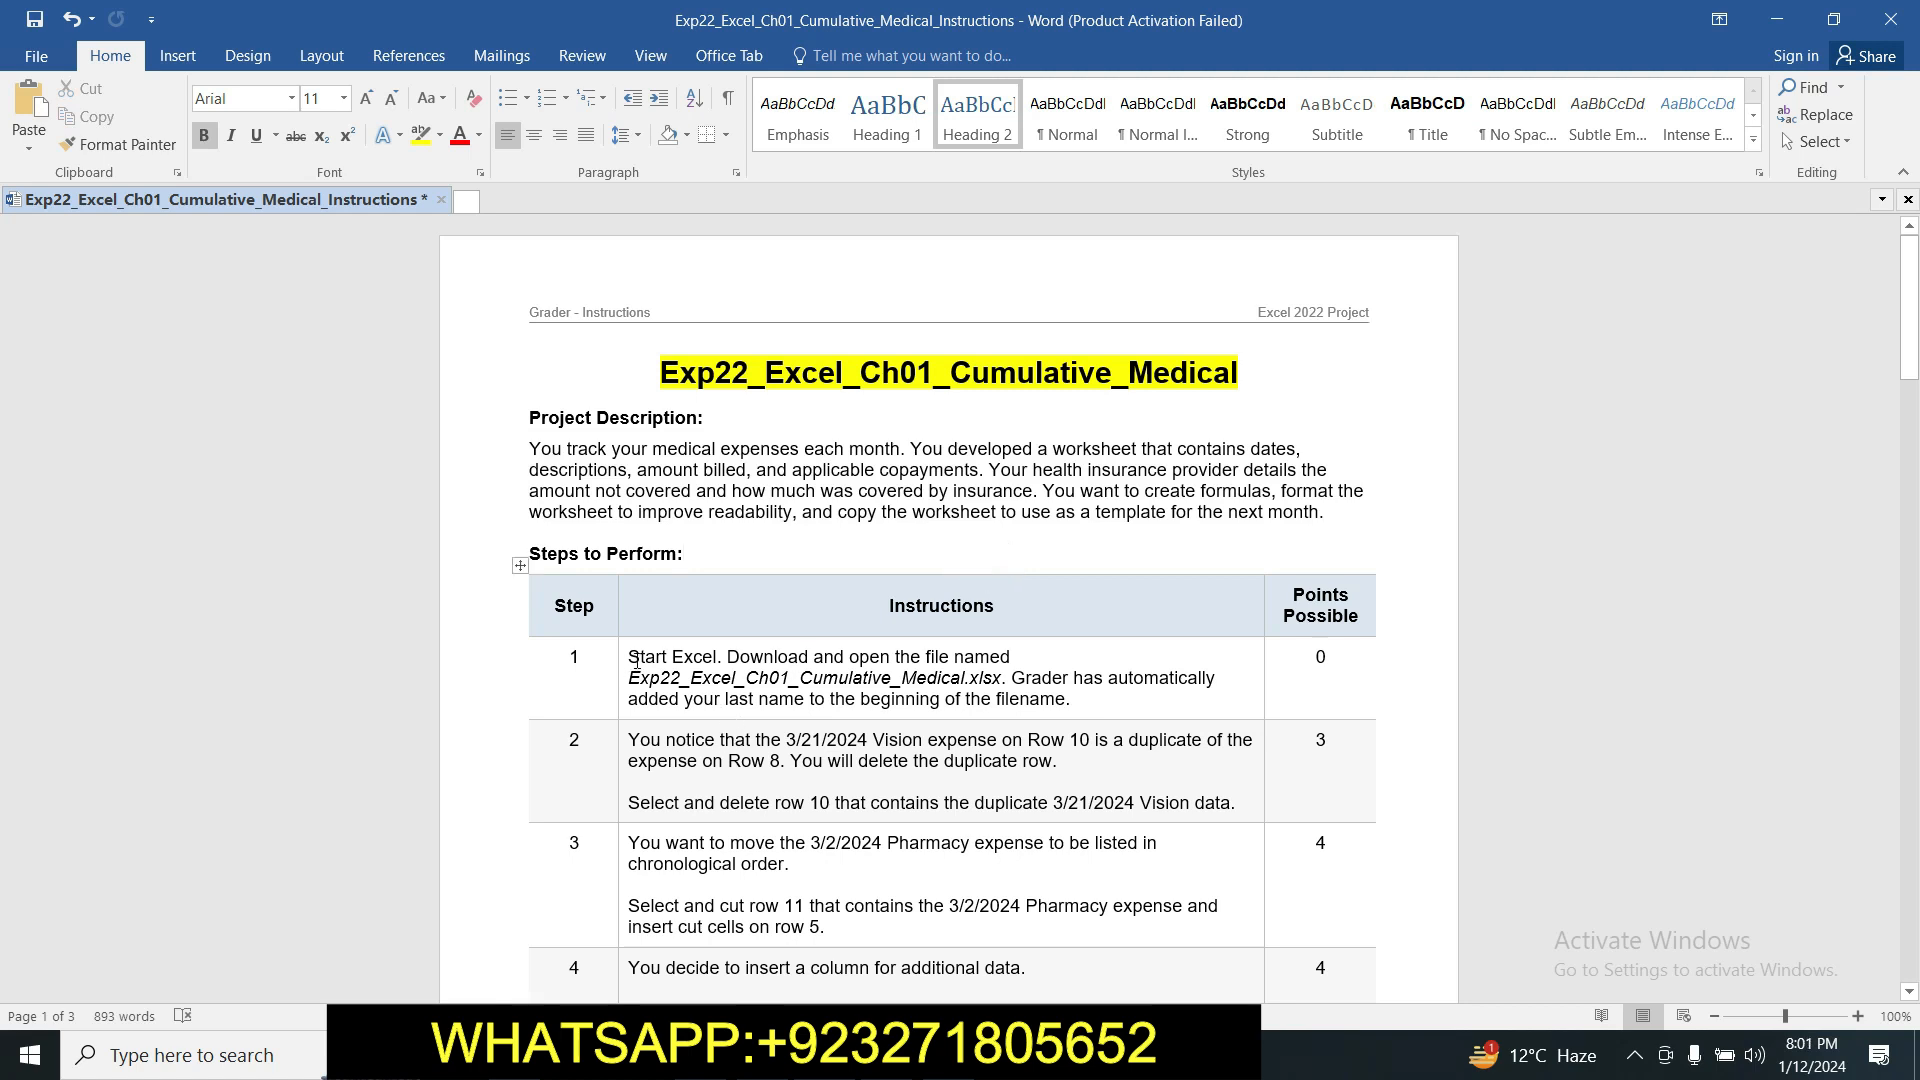
Step: Highlight the step 1 instruction text in yellow and switch to Excel to view the Exp22_Excel_Ch01_Cumulative_Medical workbook
drag(636, 662, 1070, 709)
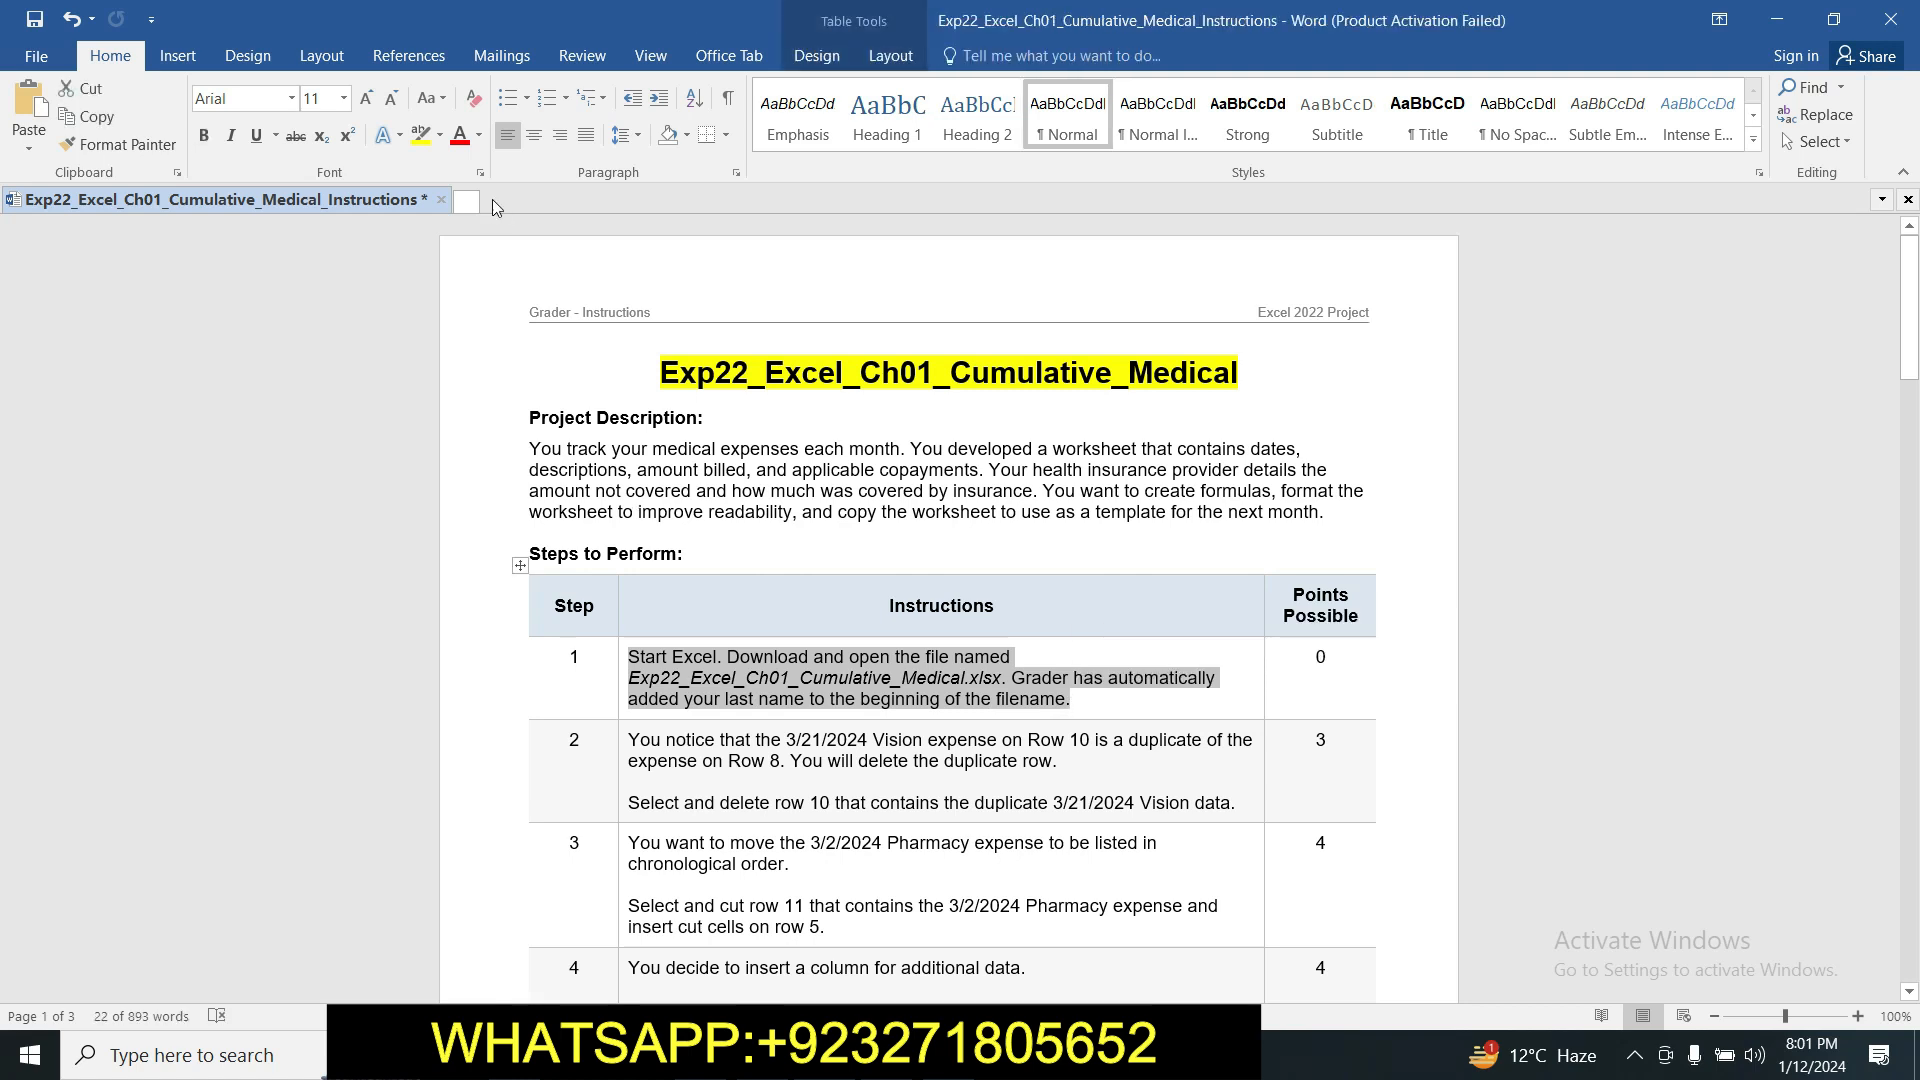
click(420, 134)
click(703, 697)
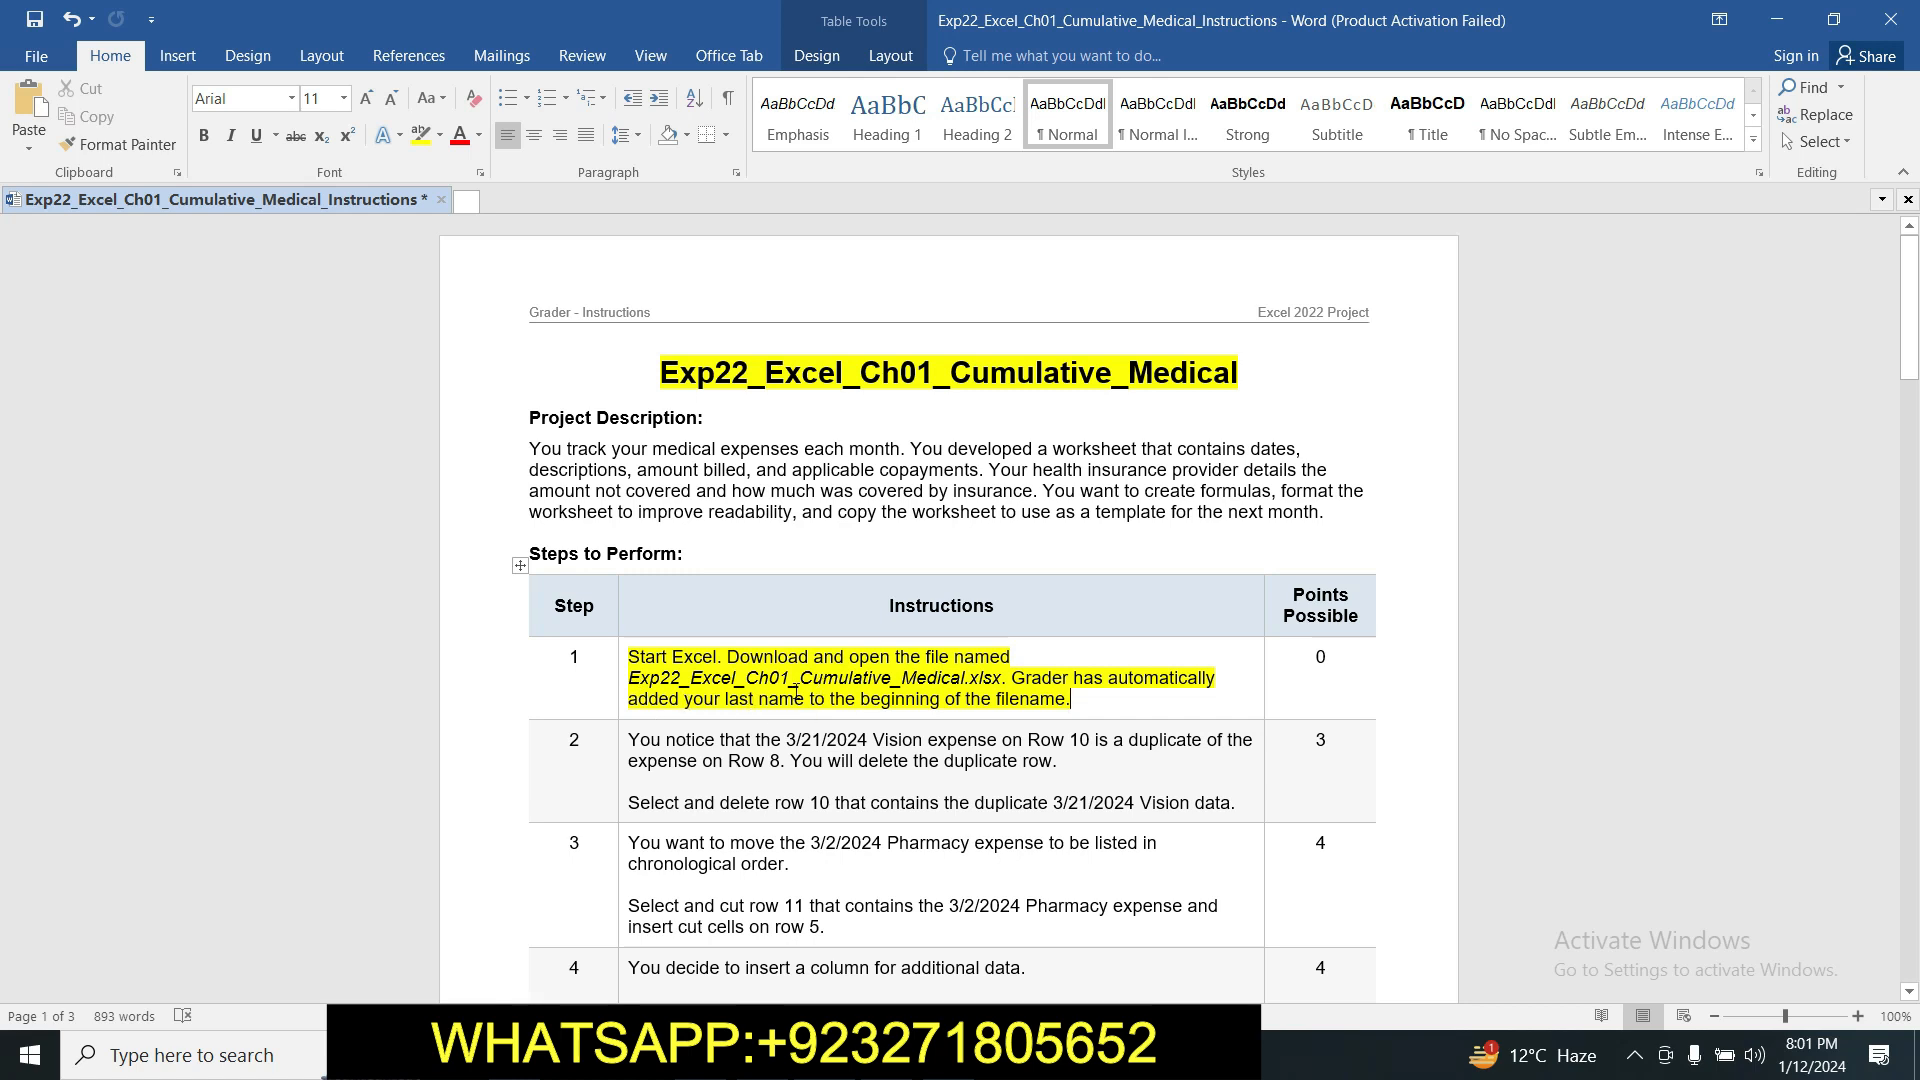
click(930, 1054)
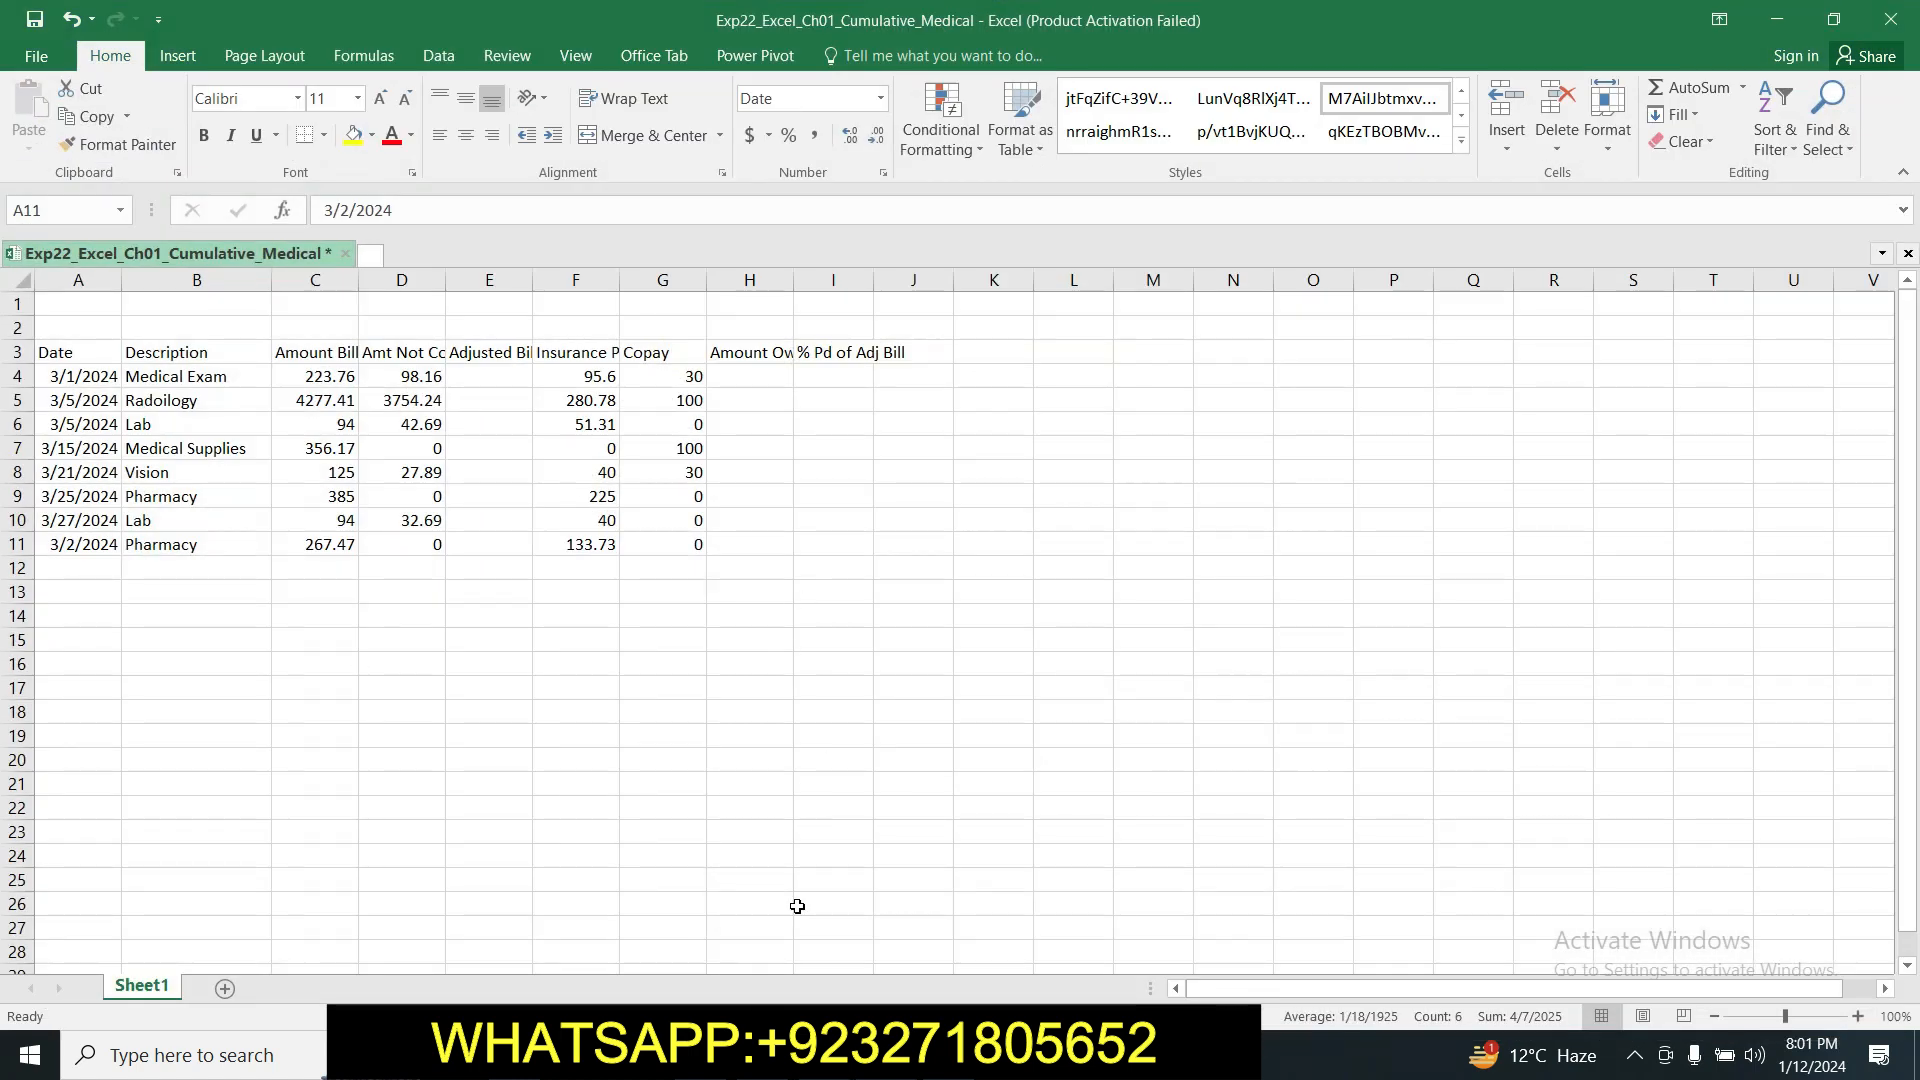
Step: Switch back to the Word instructions and highlight the step 2 text about the duplicate Vision expense in yellow
key(alt+Tab)
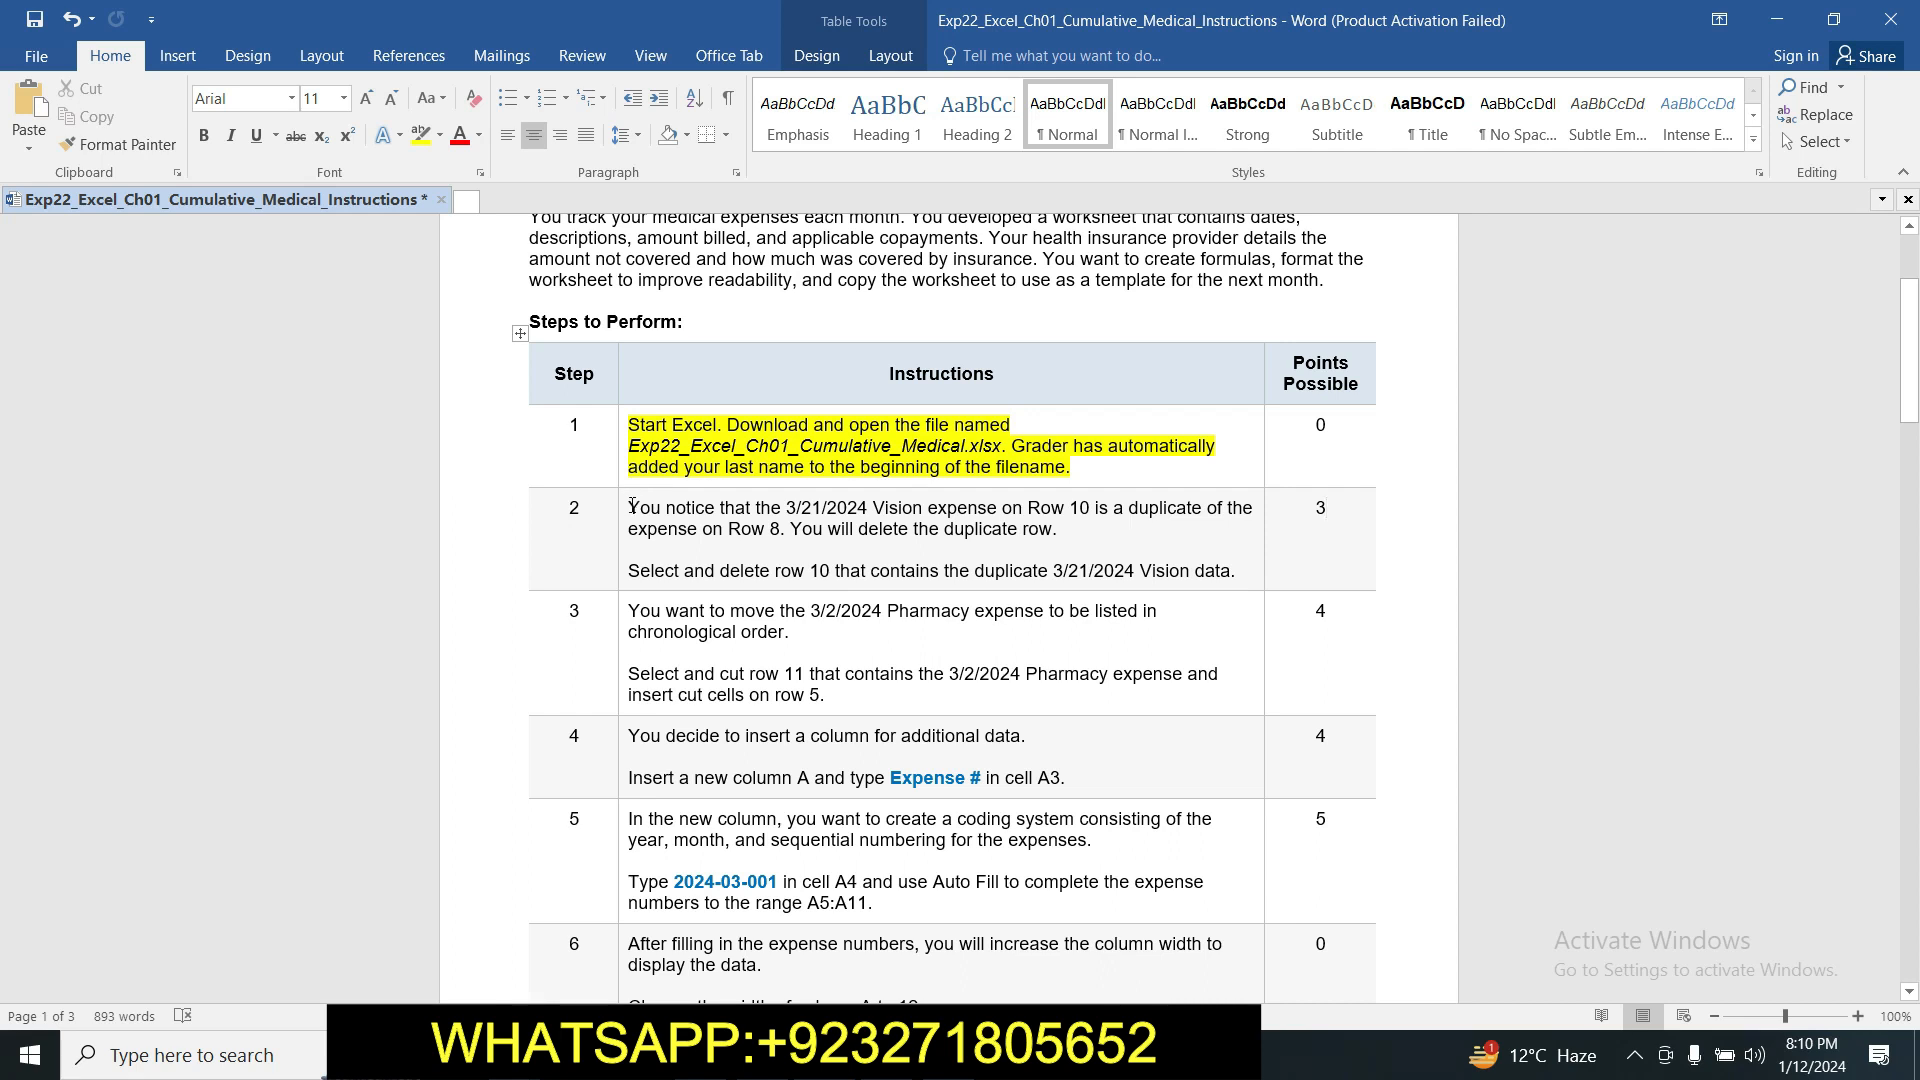
drag(631, 506, 1212, 584)
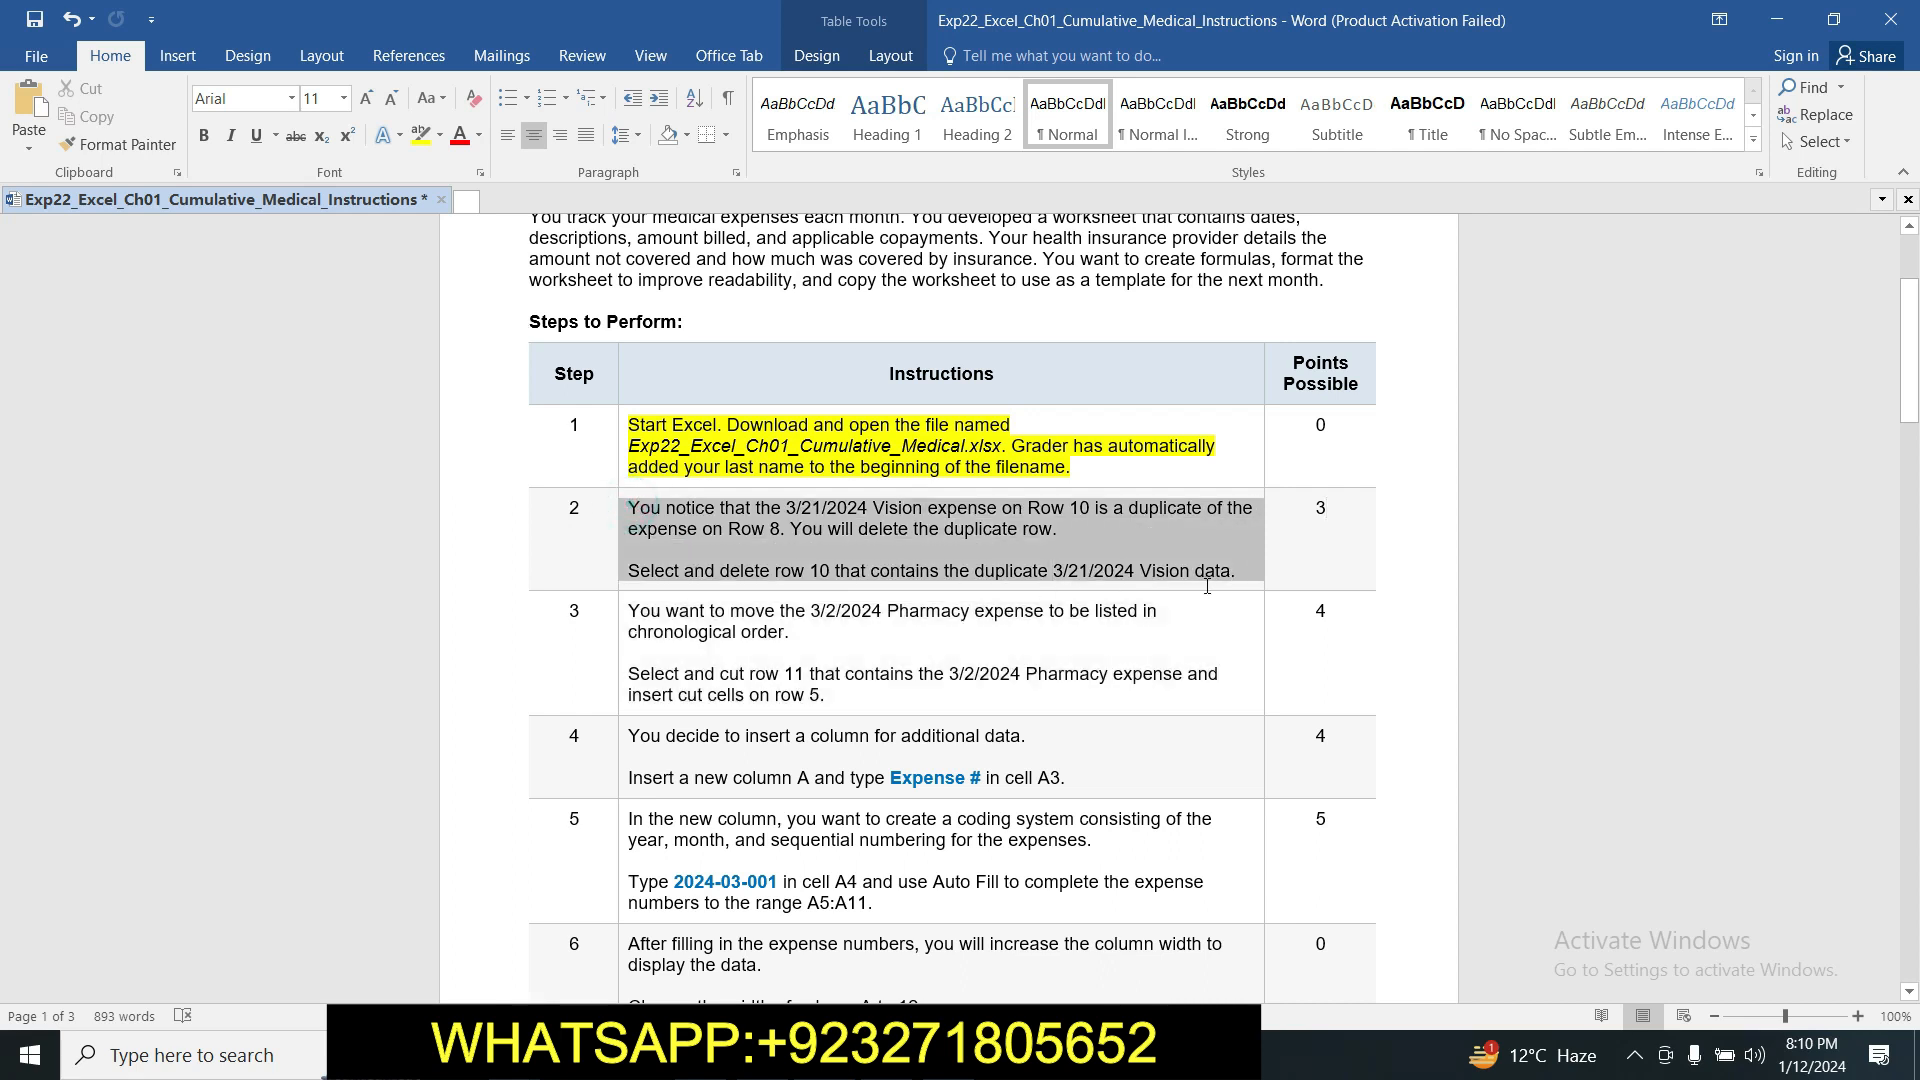
click(420, 136)
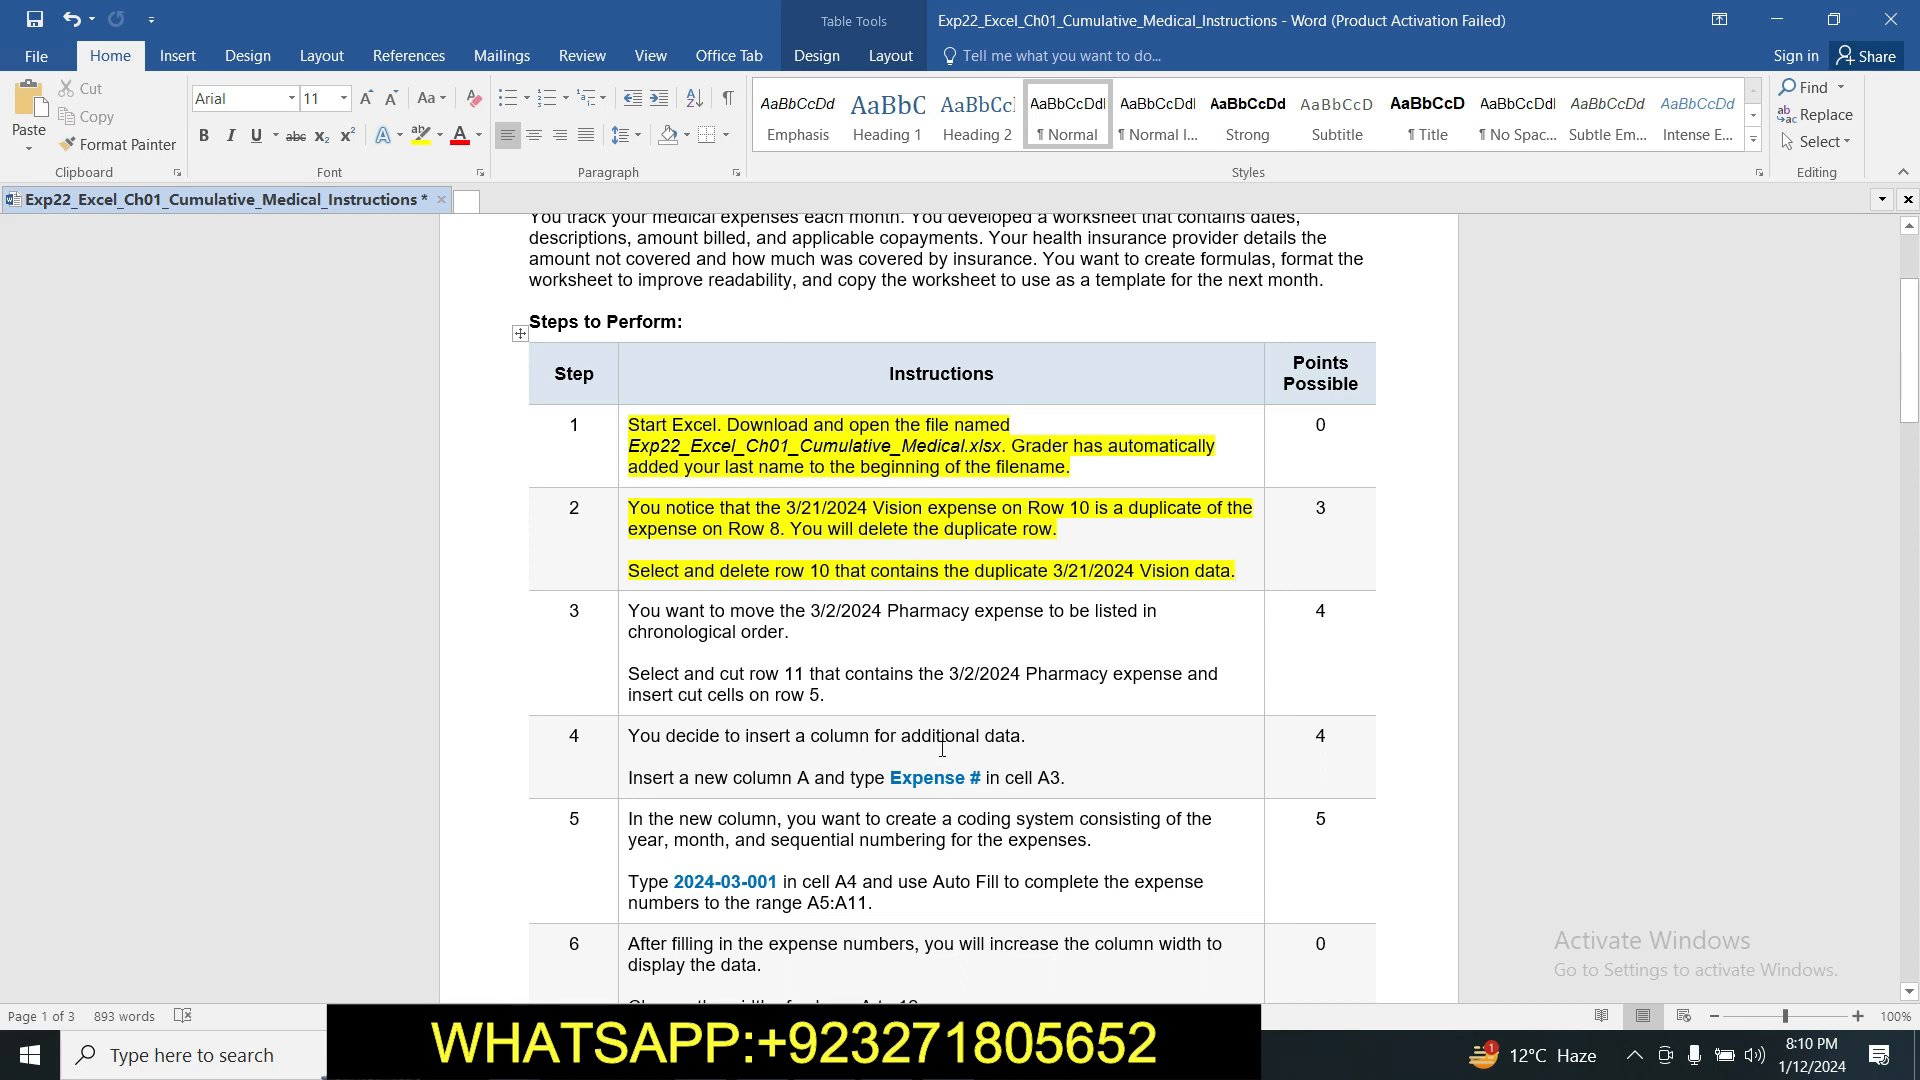
Step: Switch to Excel and delete row 10, which contains the duplicate 3/21/2024 Vision expense
key(alt+Tab)
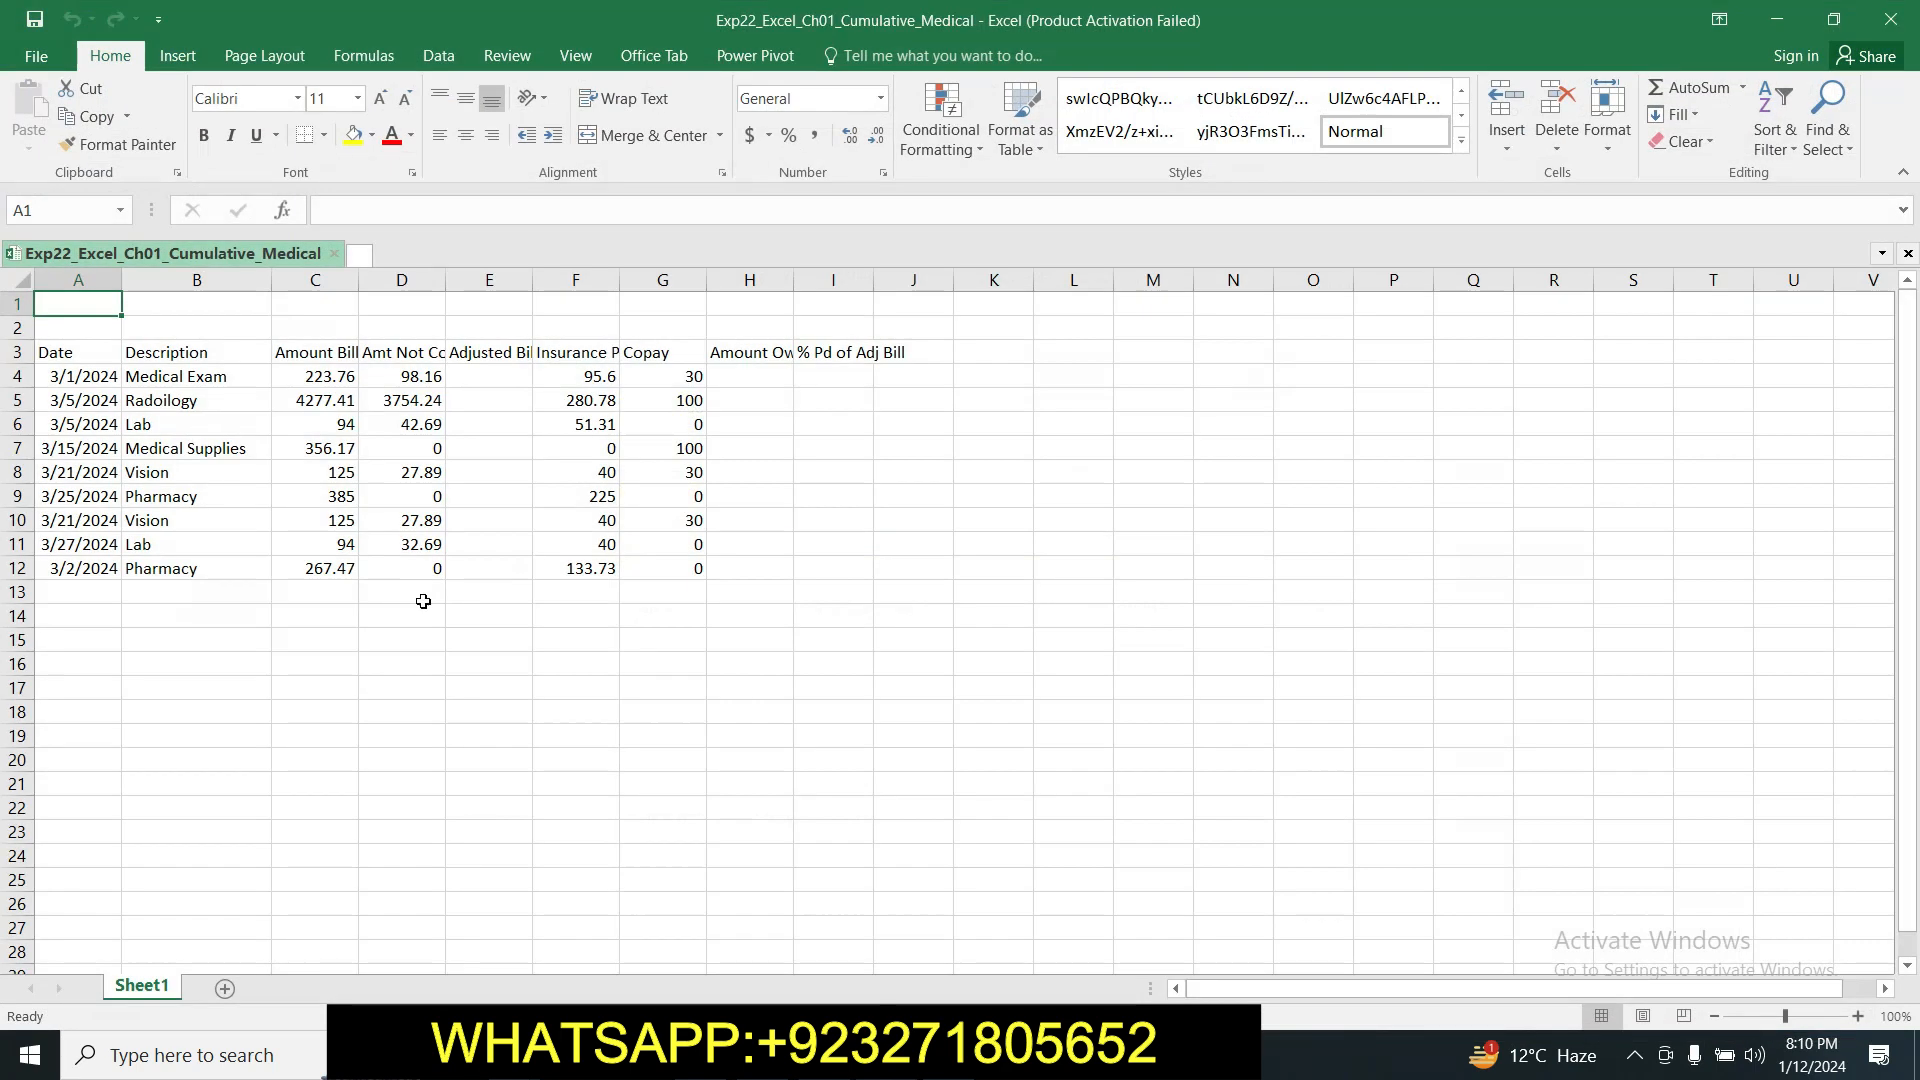
click(17, 424)
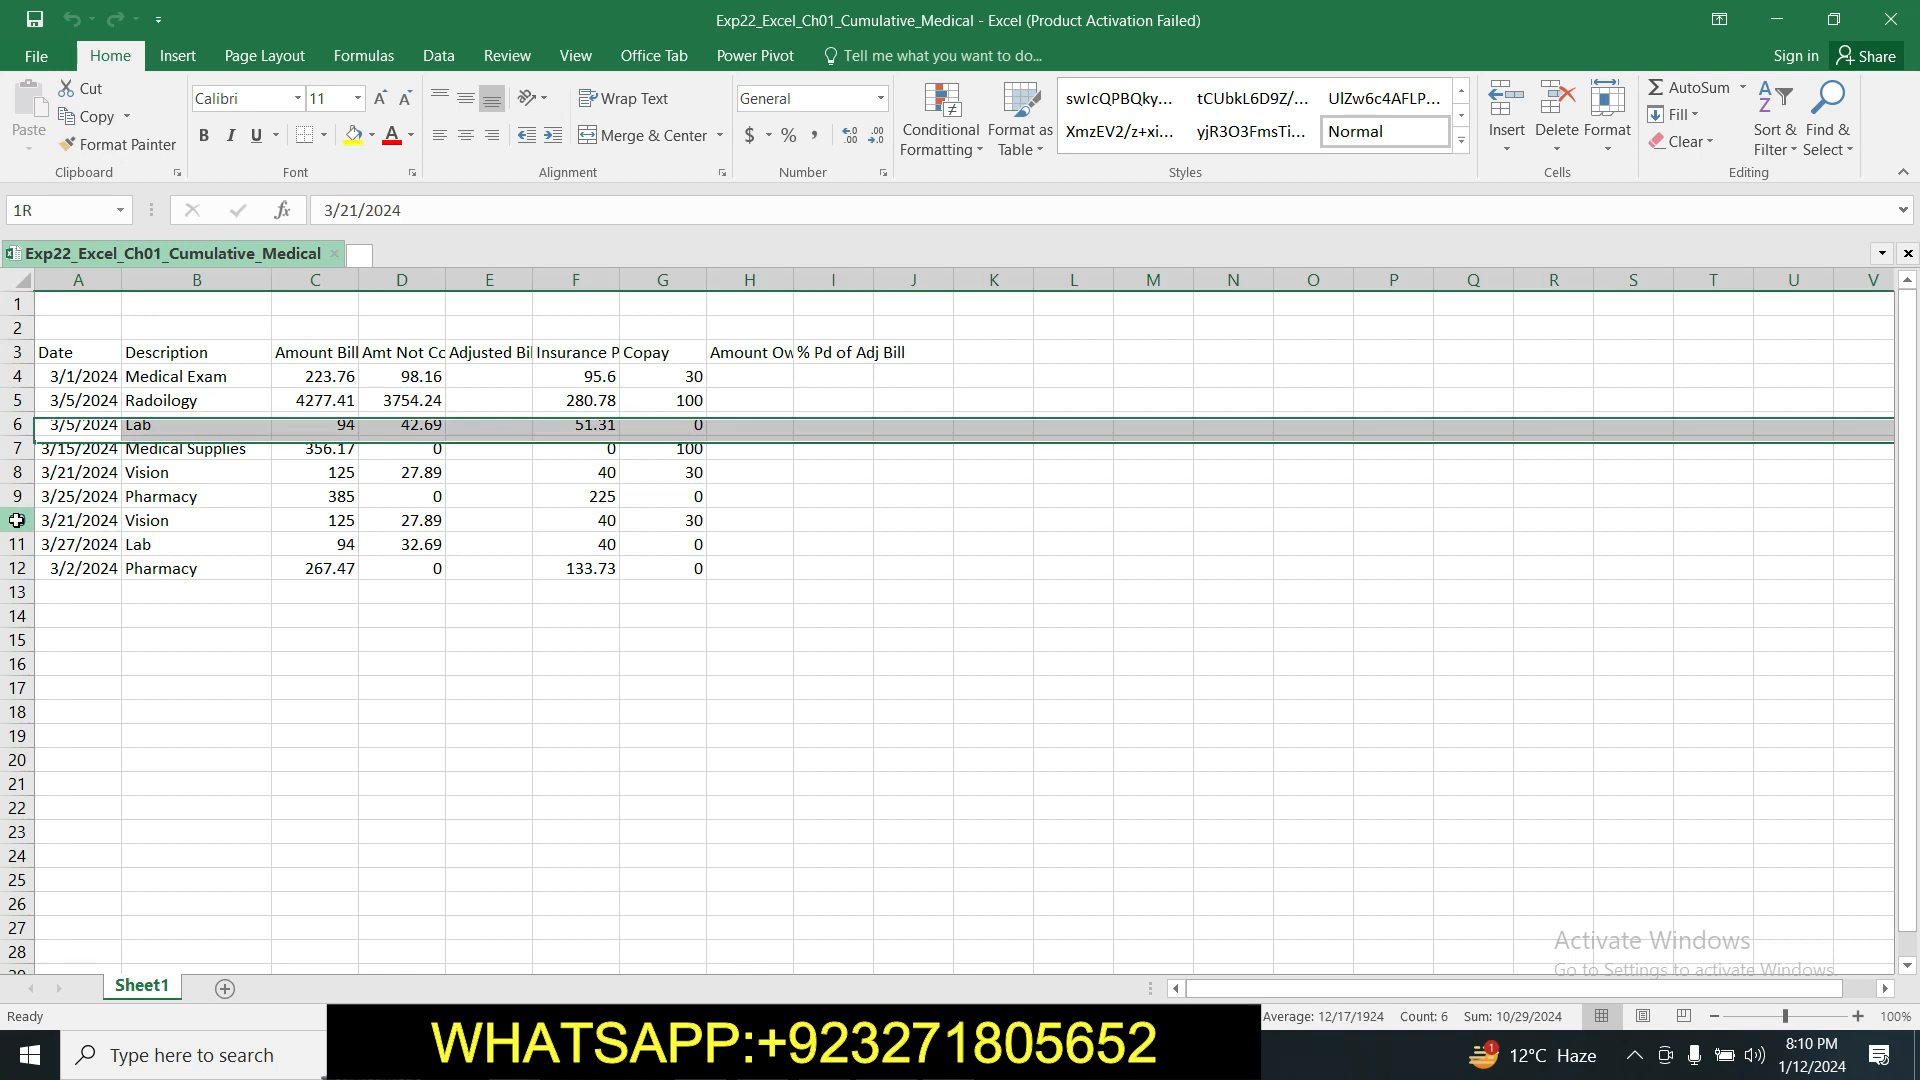
click(17, 520)
right_click(19, 522)
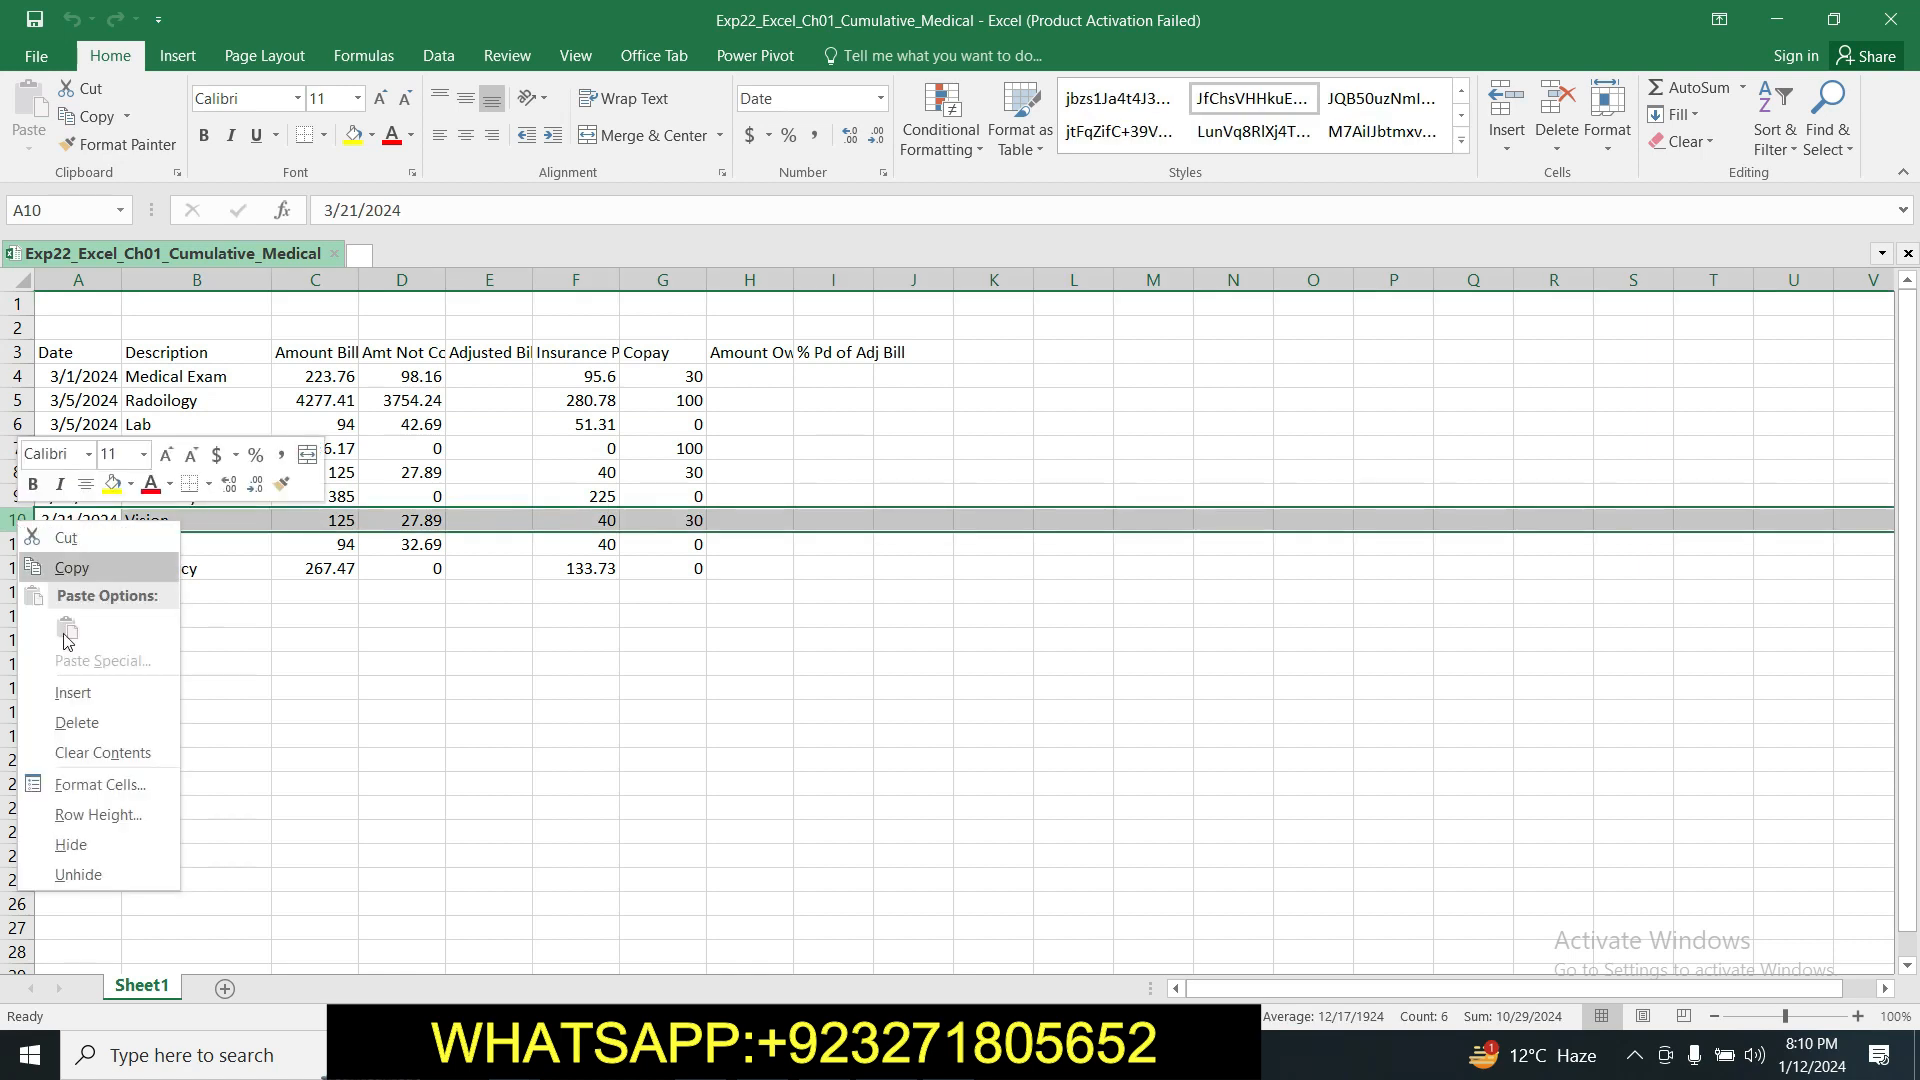
click(80, 720)
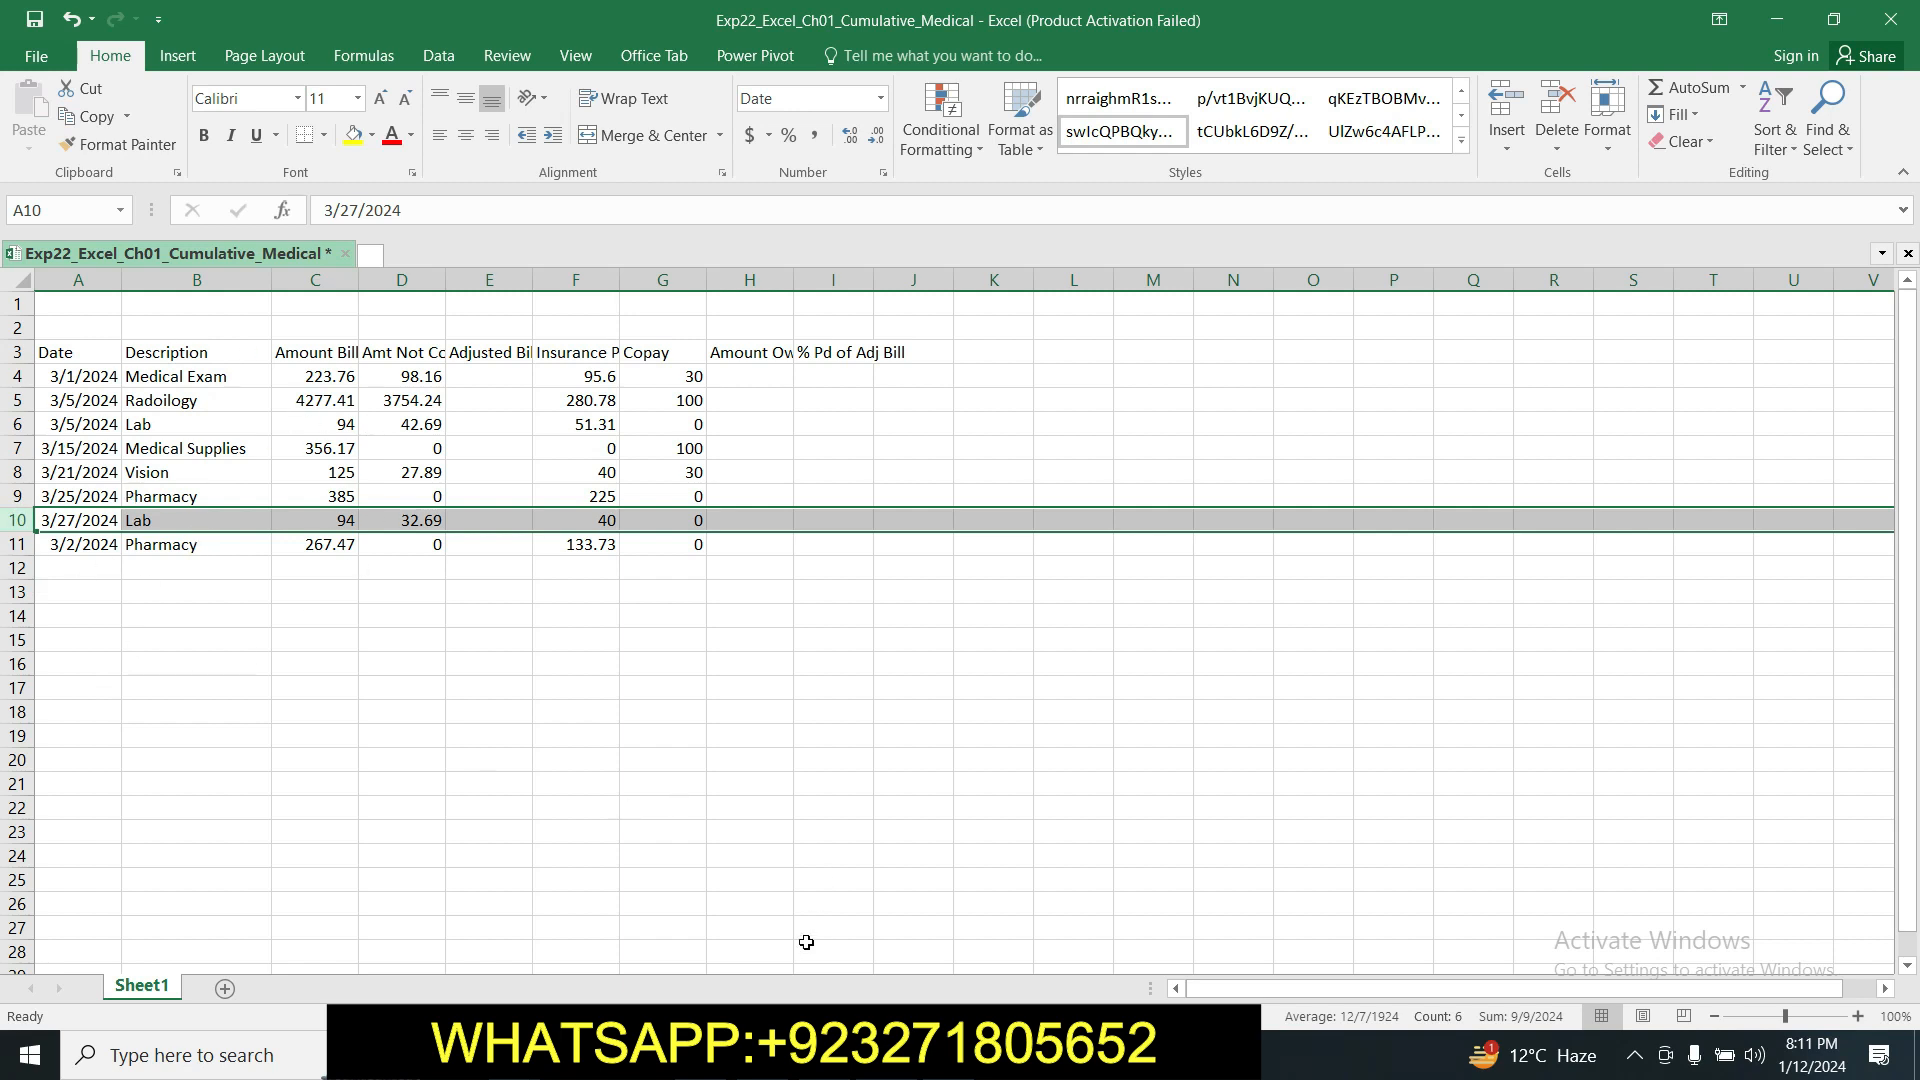
Step: Switch to Word and highlight the step 3 instruction about moving the 3/2/2024 Pharmacy expense in yellow
key(alt+Tab)
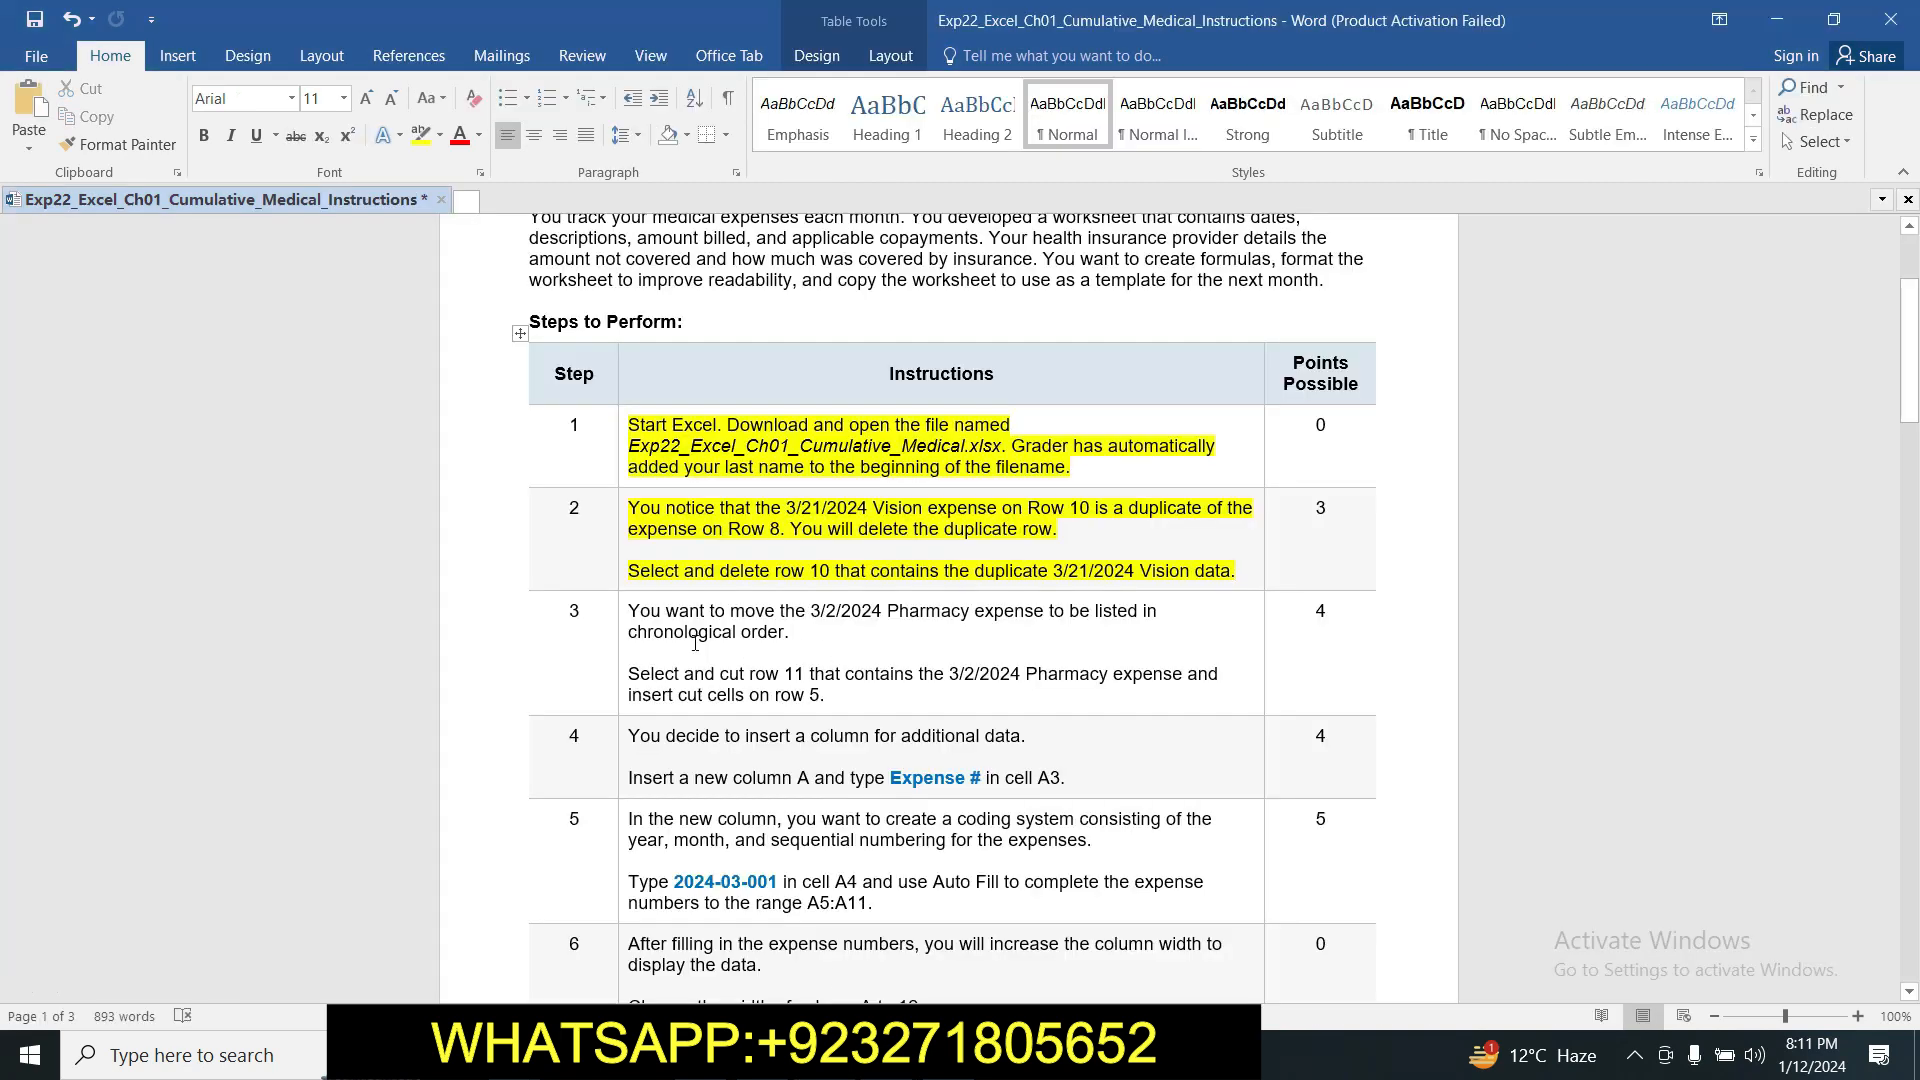
drag(628, 612, 831, 706)
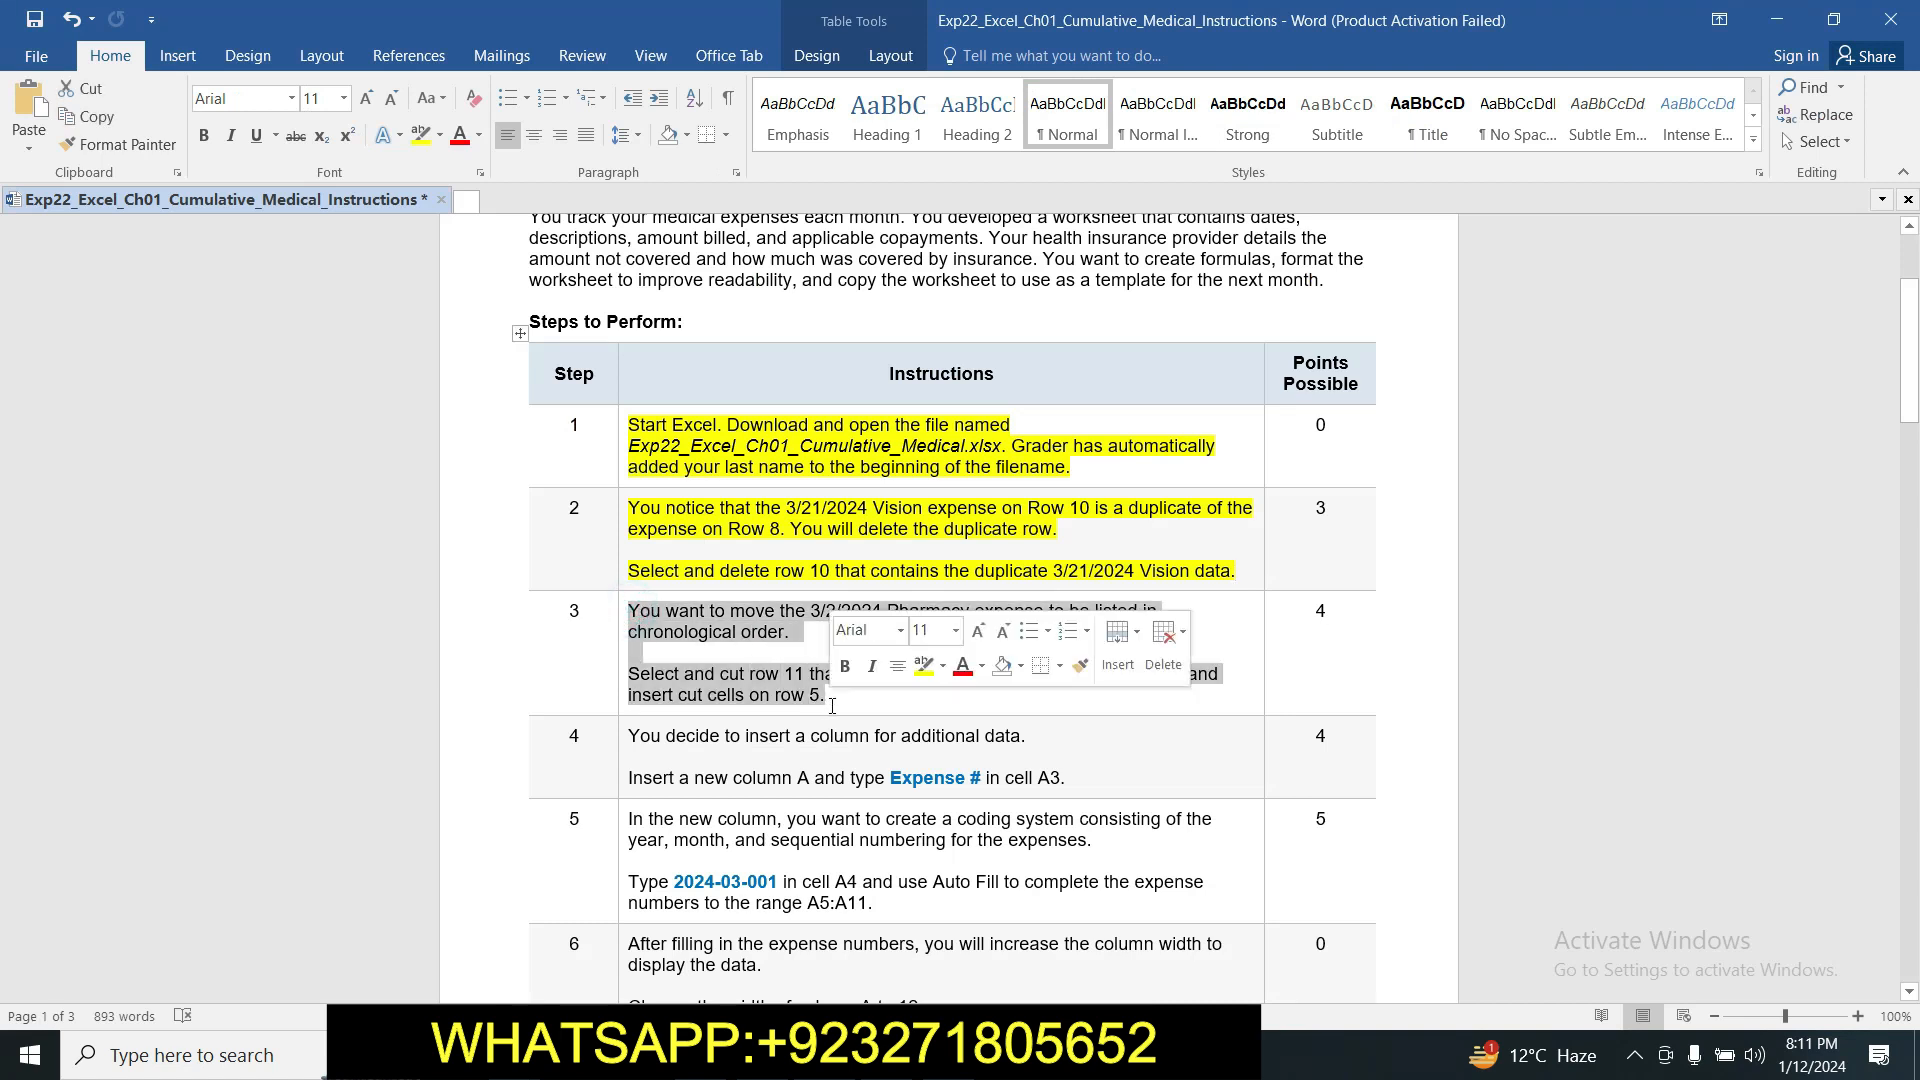
click(421, 135)
drag(1908, 330, 1908, 359)
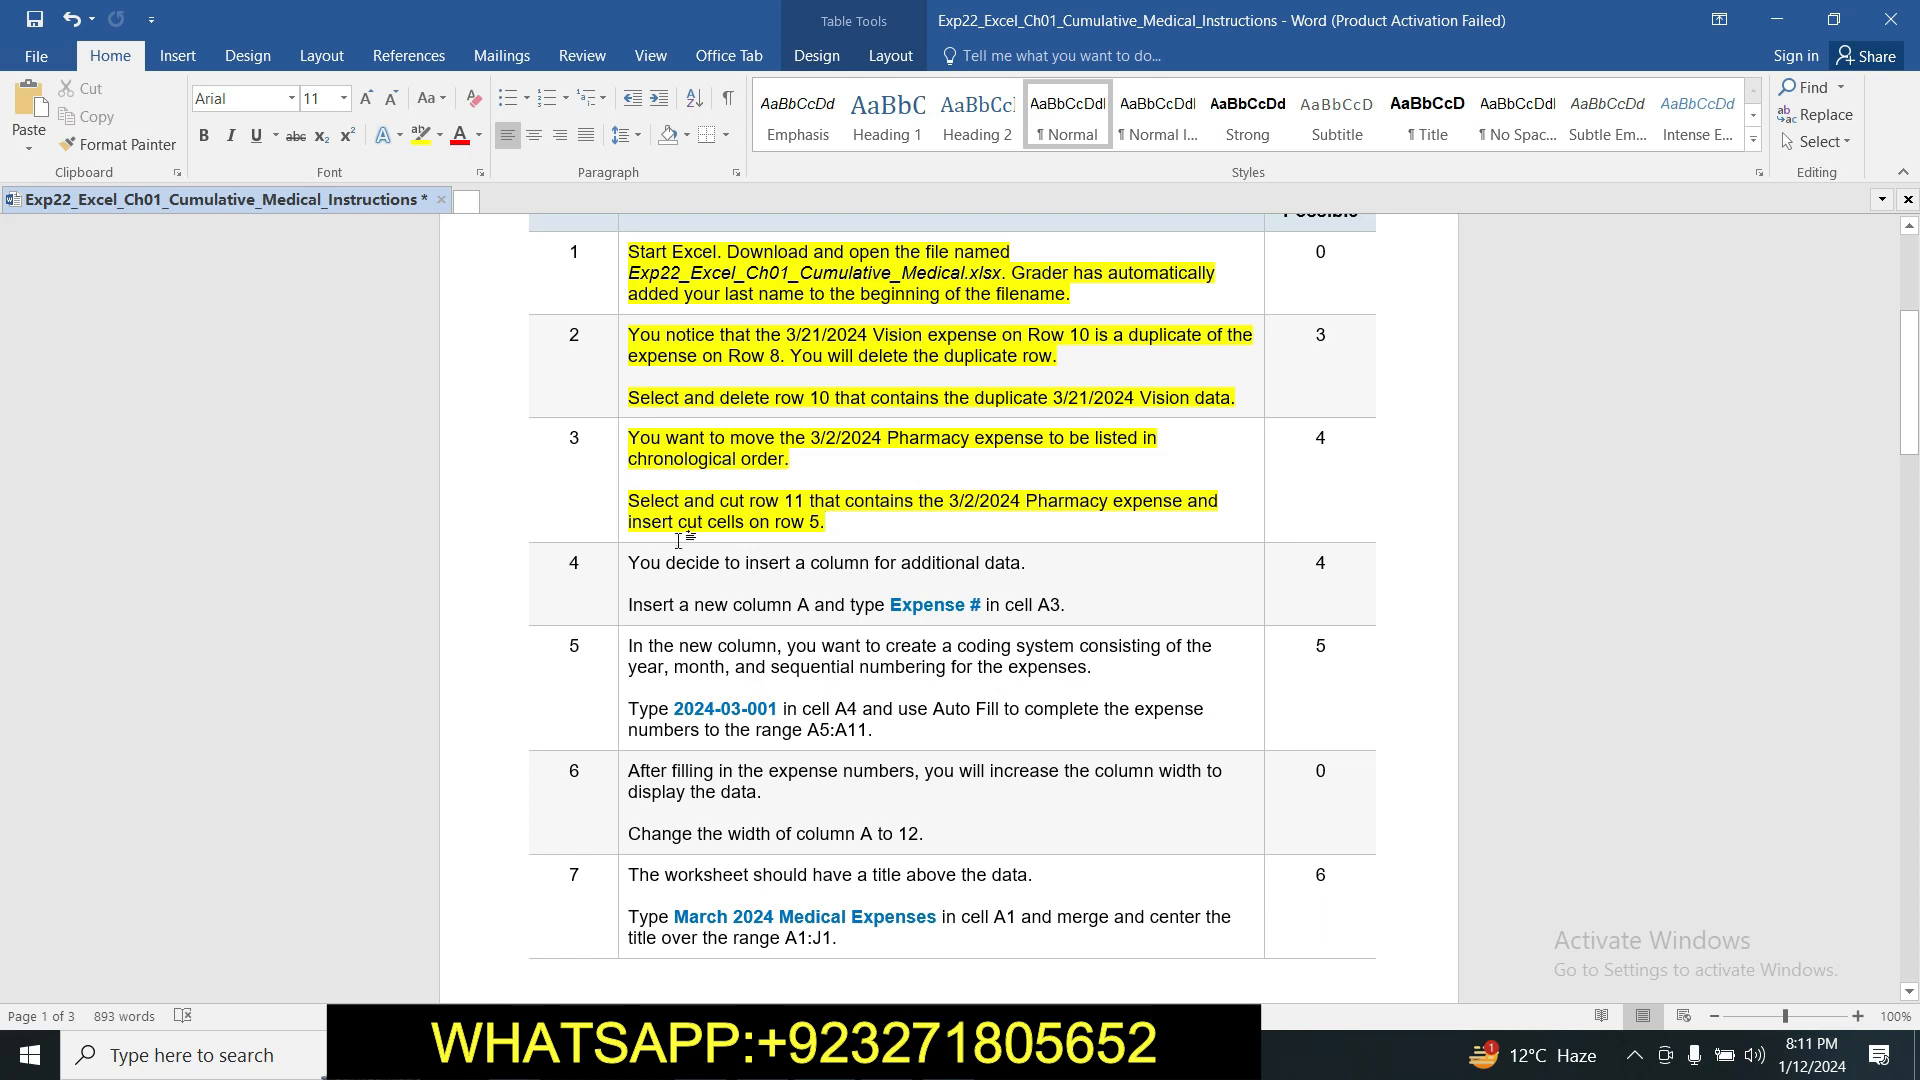
Step: Switch to Excel, cut row 11 with the 3/2/2024 Pharmacy expense and paste it onto row 5
click(862, 1055)
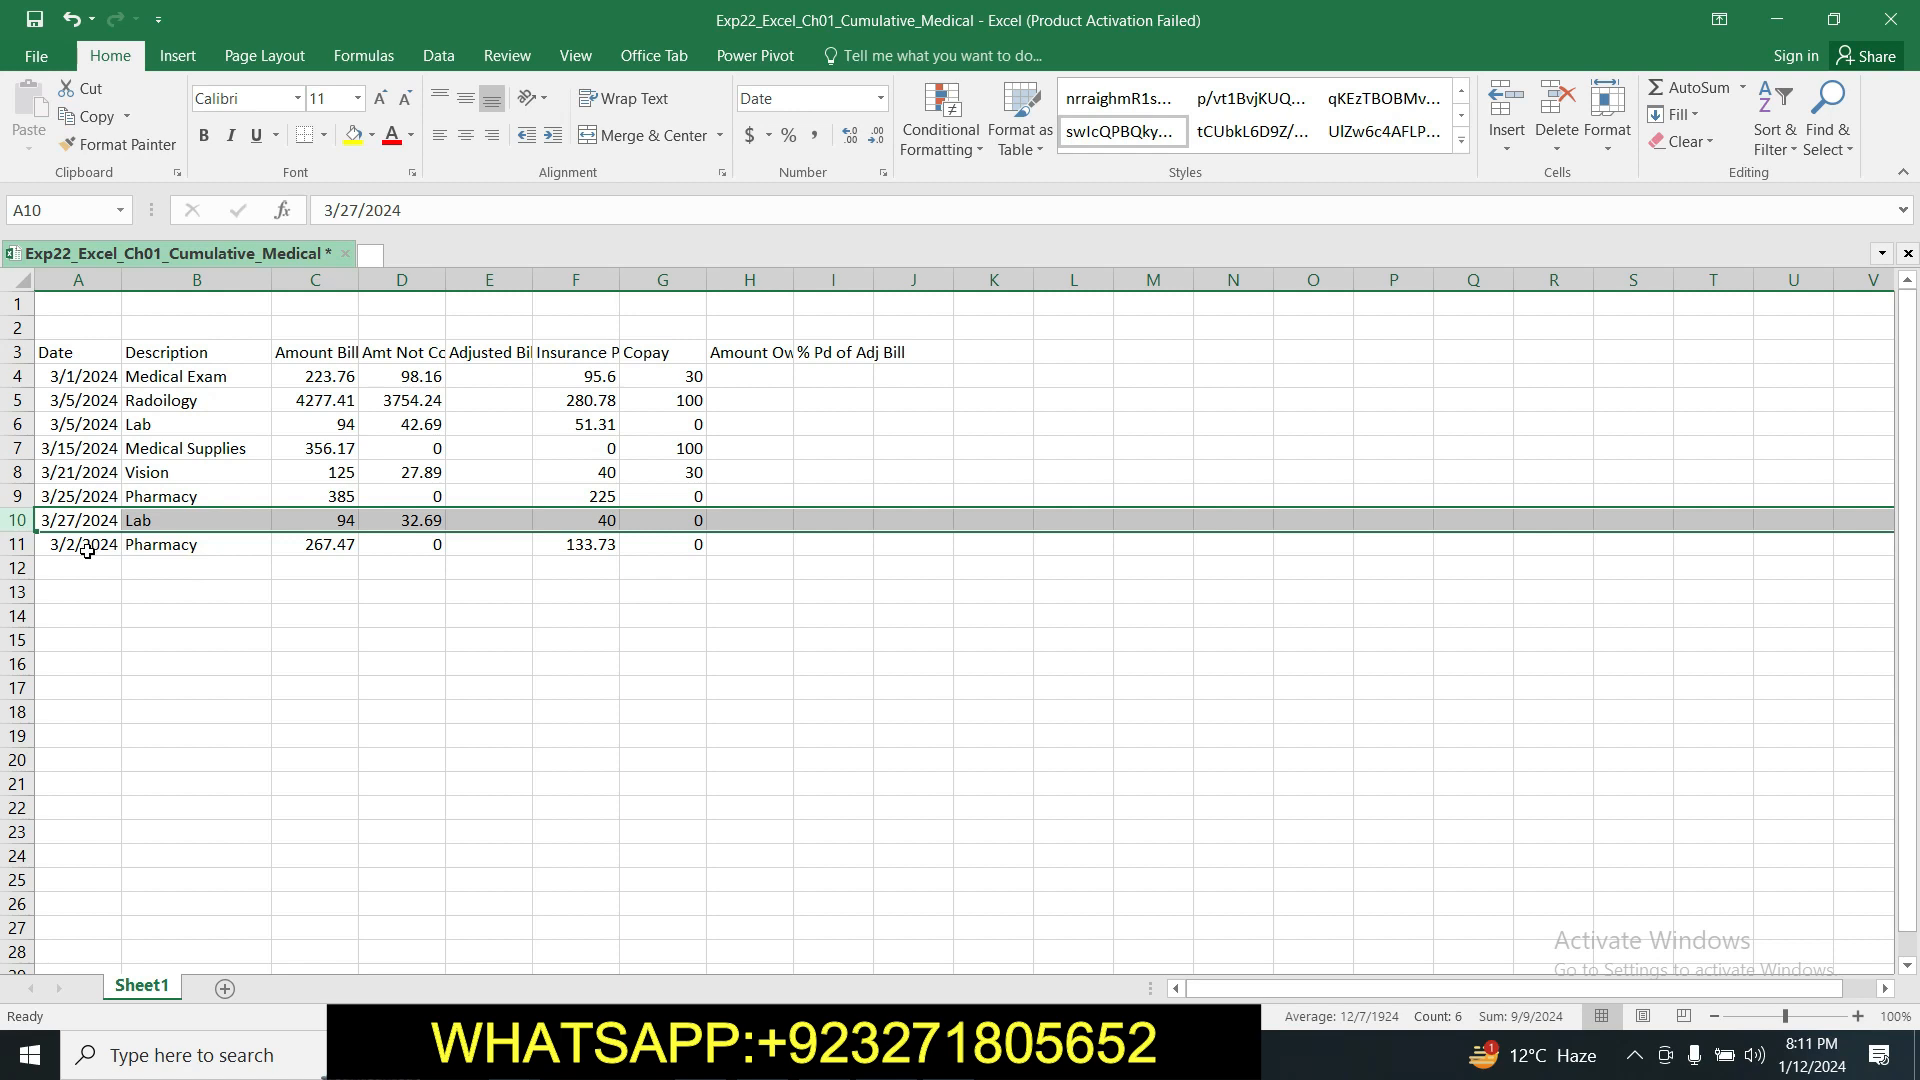
click(16, 544)
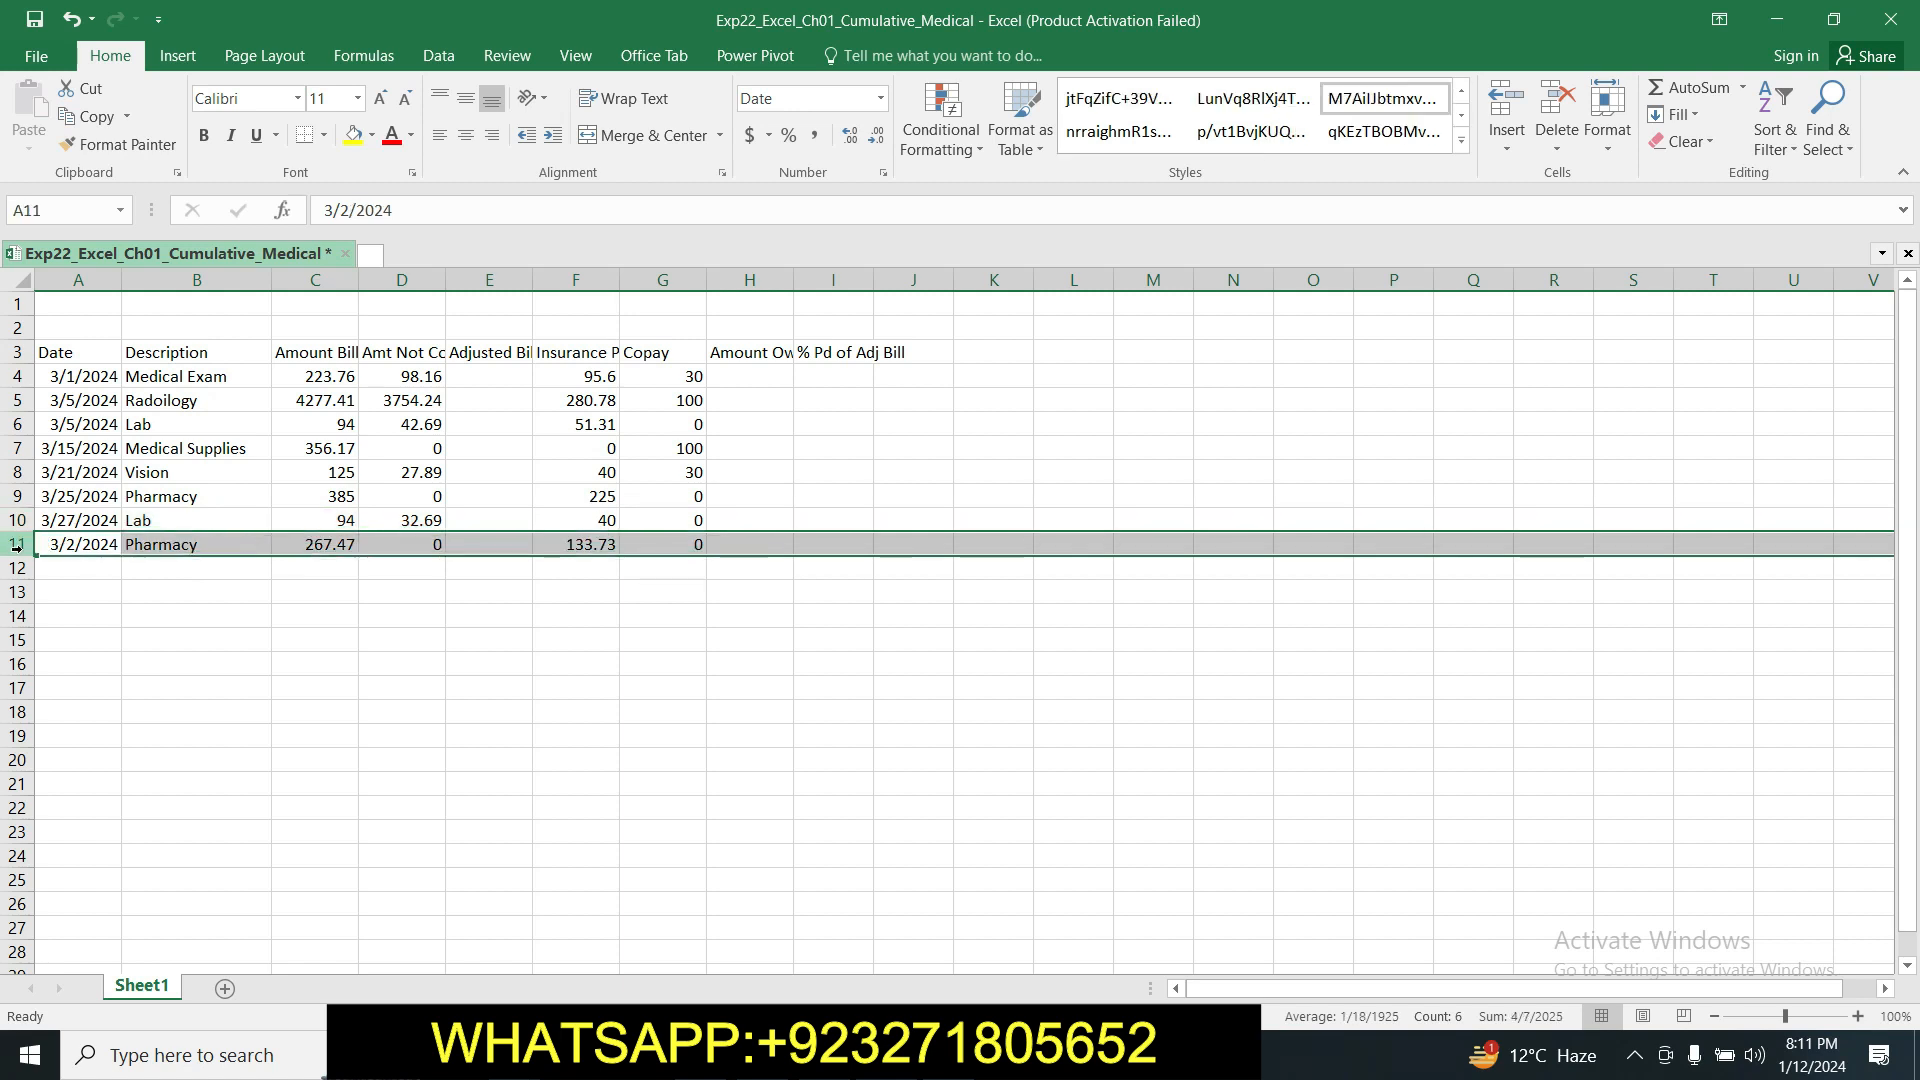
right_click(16, 546)
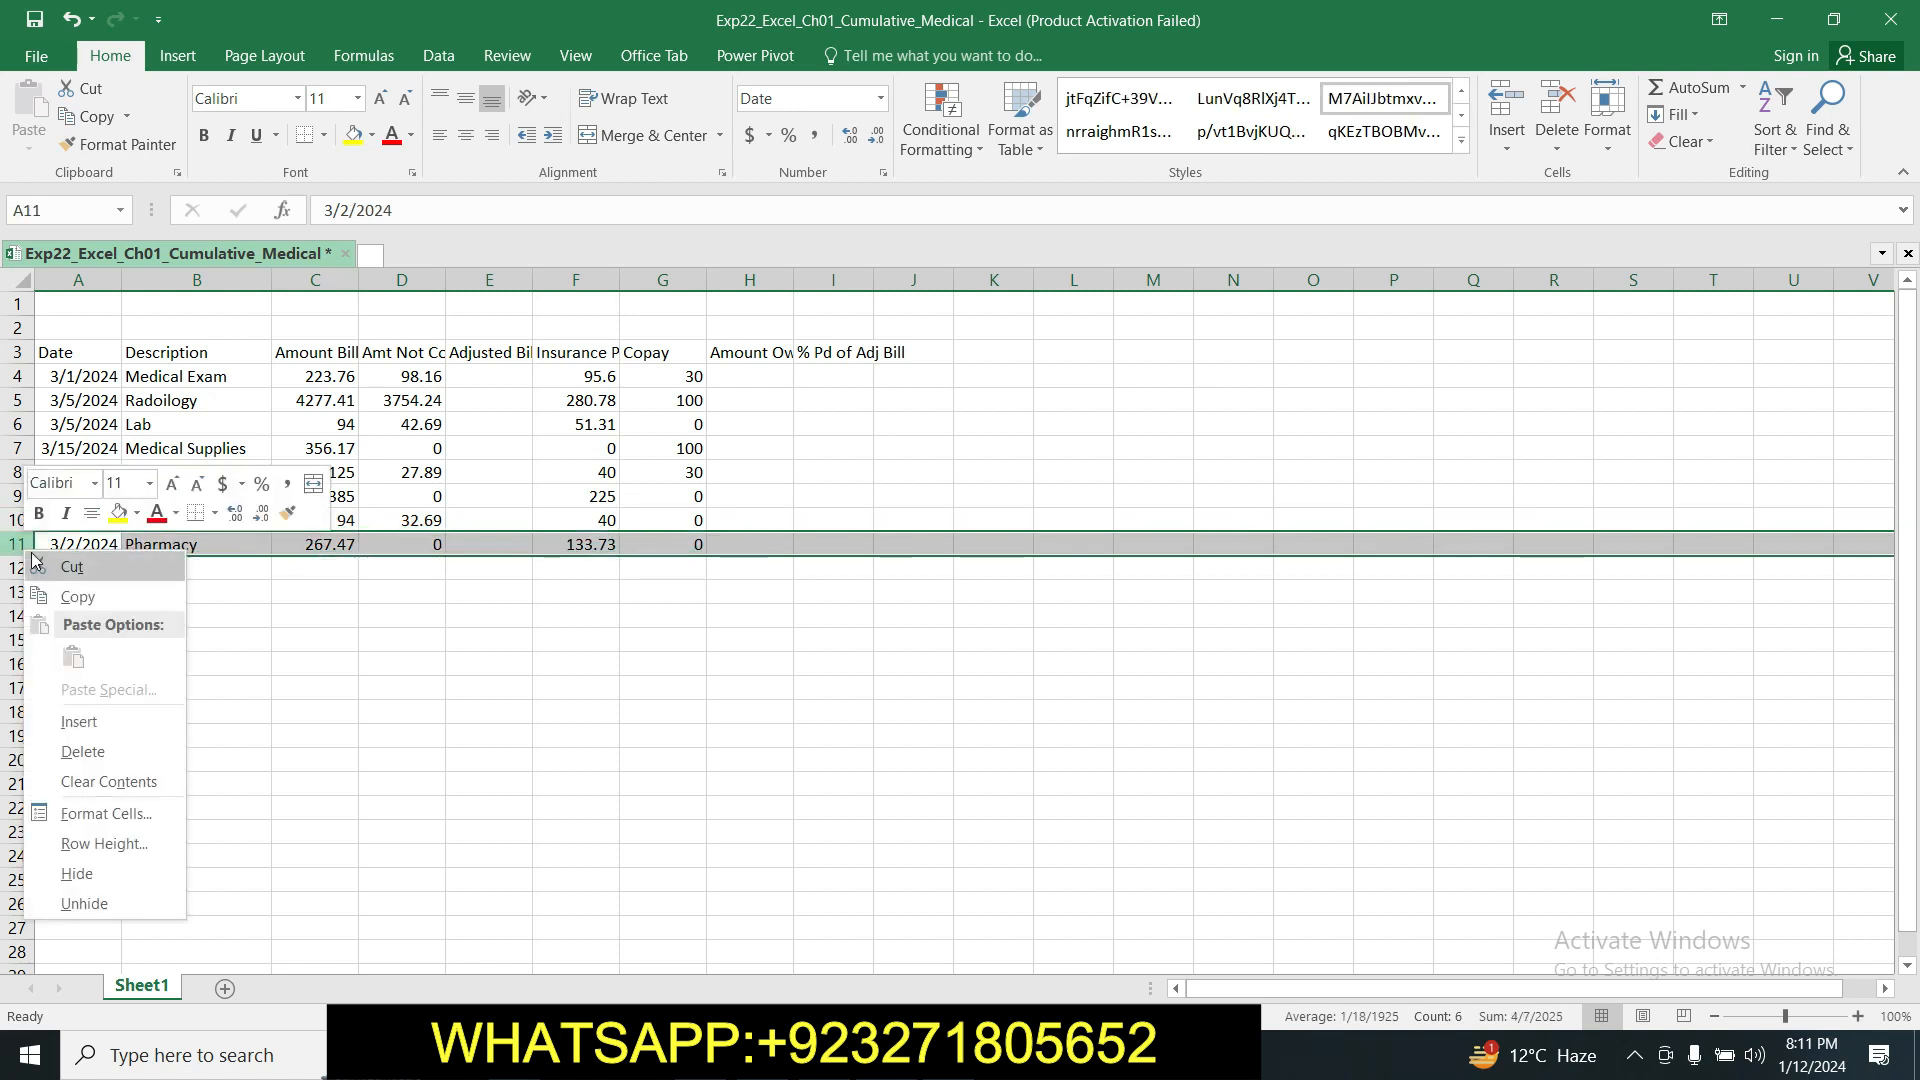
click(68, 575)
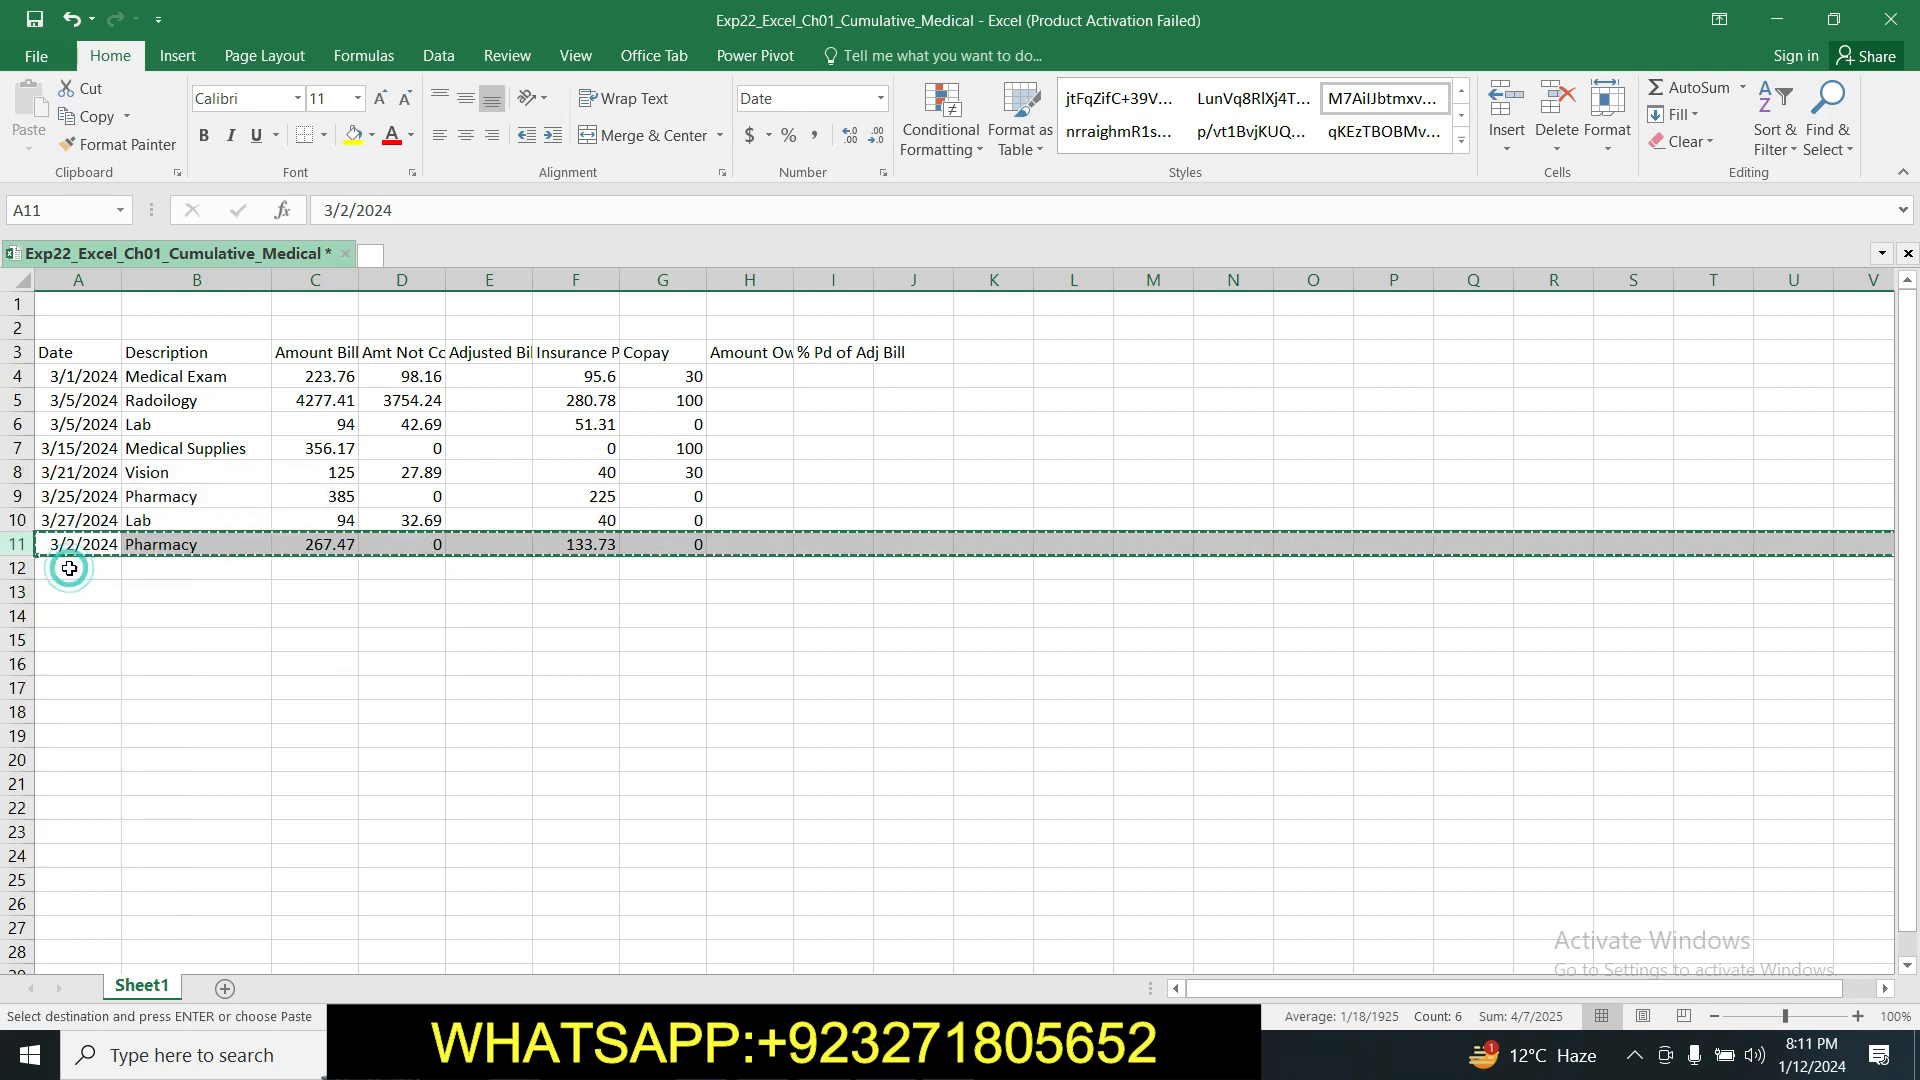
click(17, 401)
right_click(17, 401)
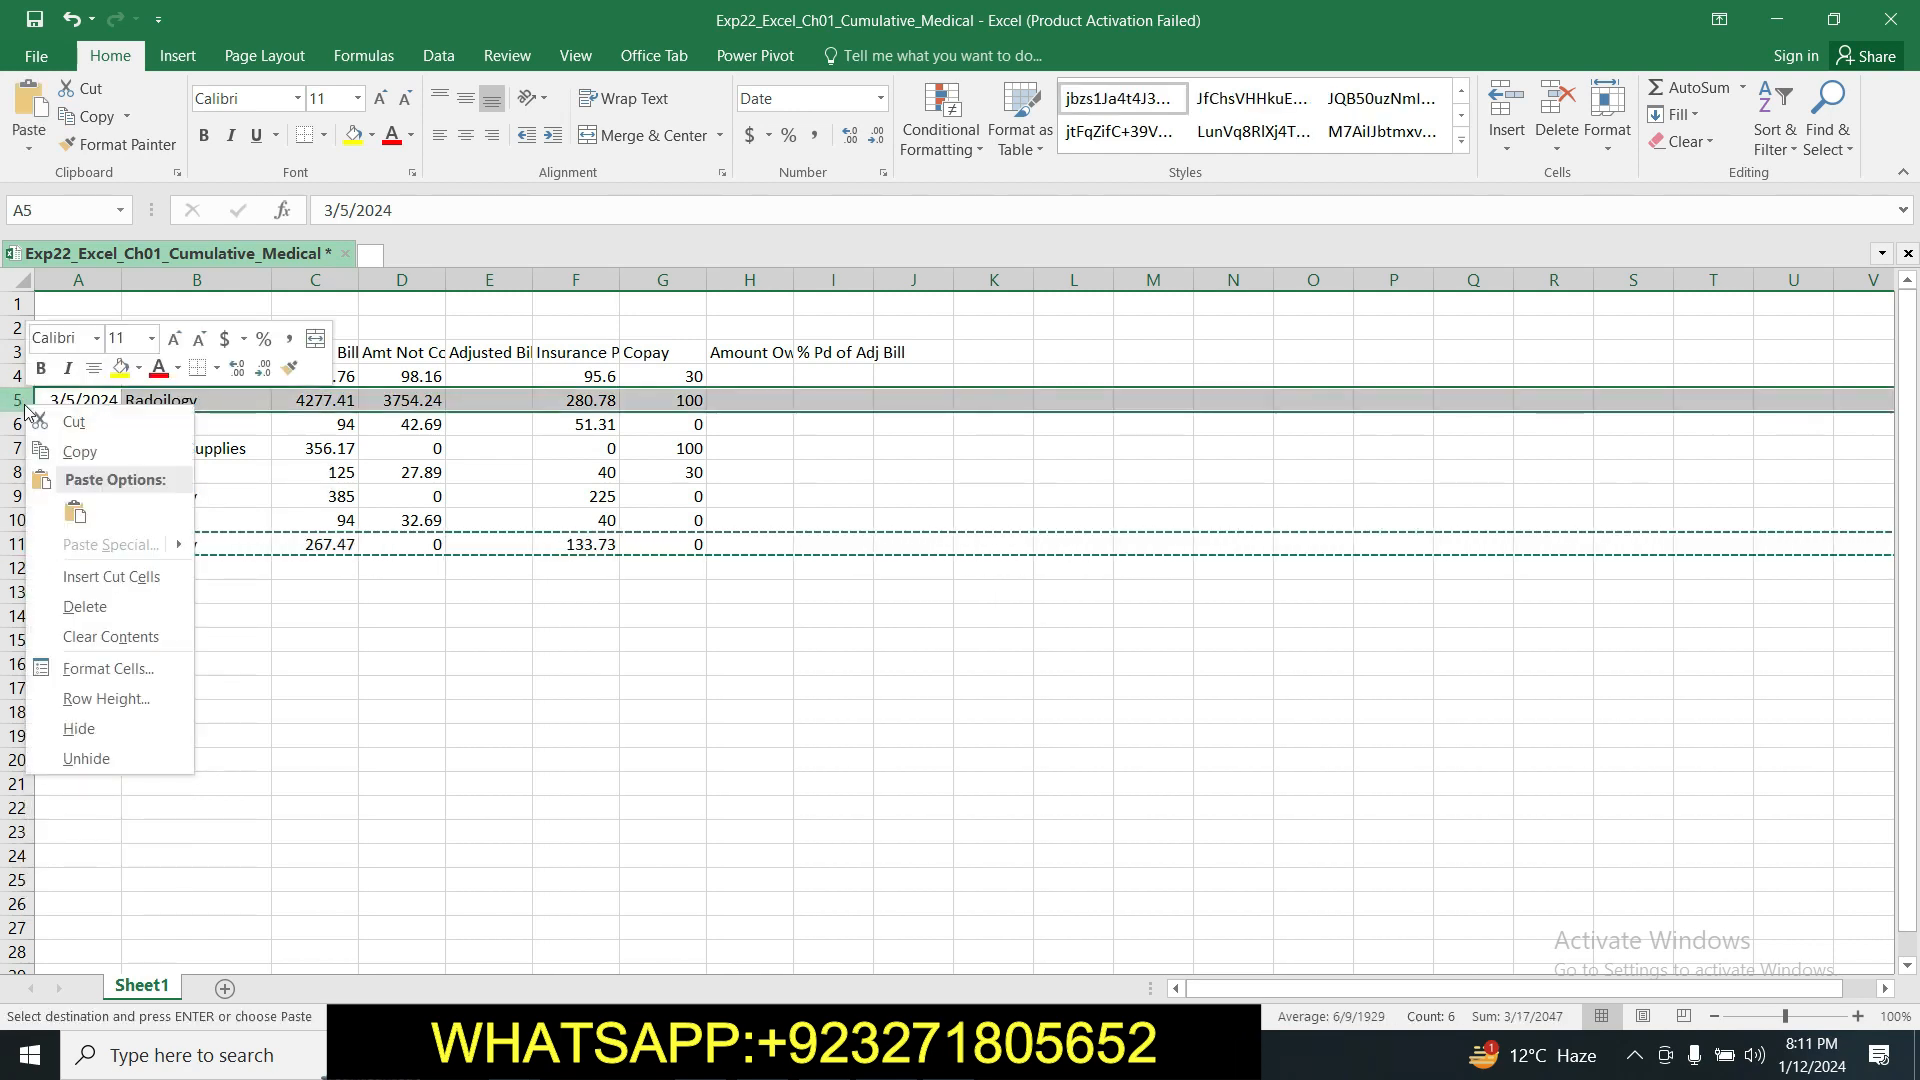
click(88, 520)
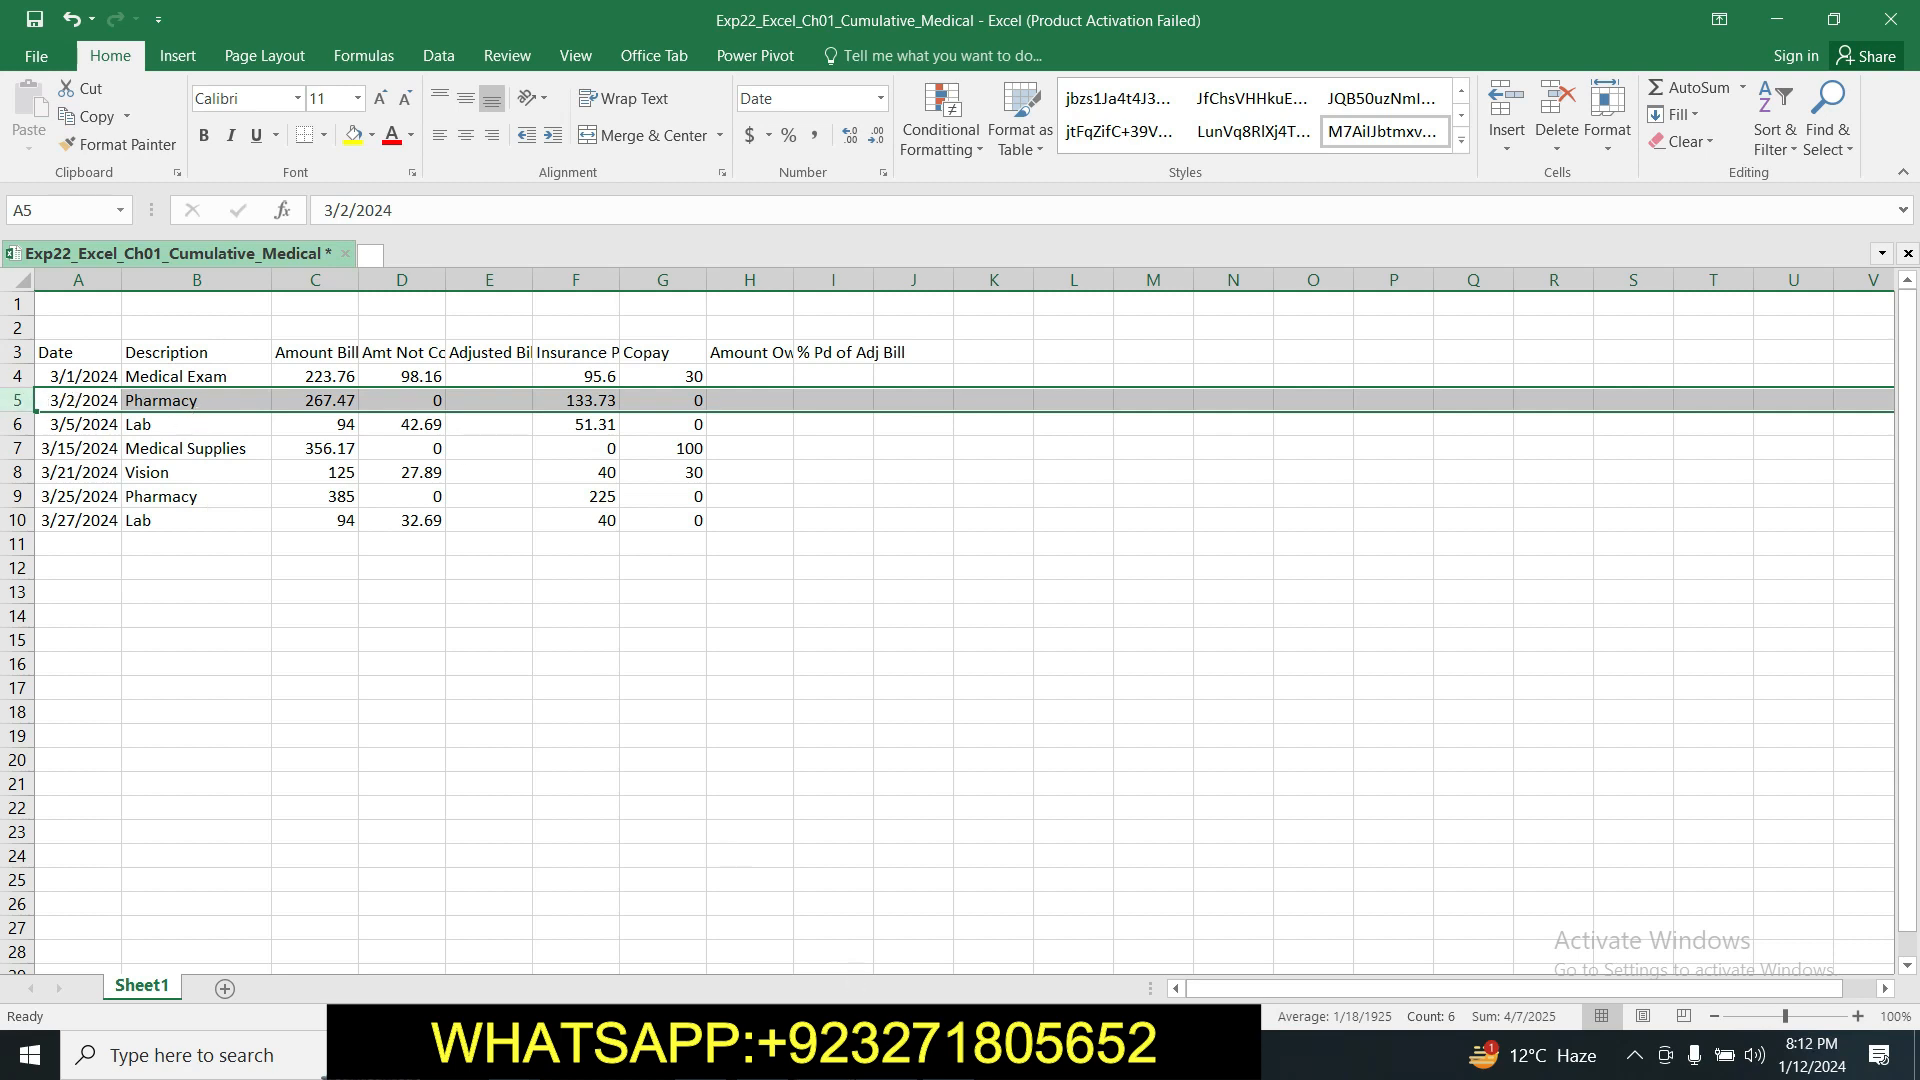
Step: Switch to Word and highlight the step 4 instruction about inserting a new column in yellow
click(860, 1055)
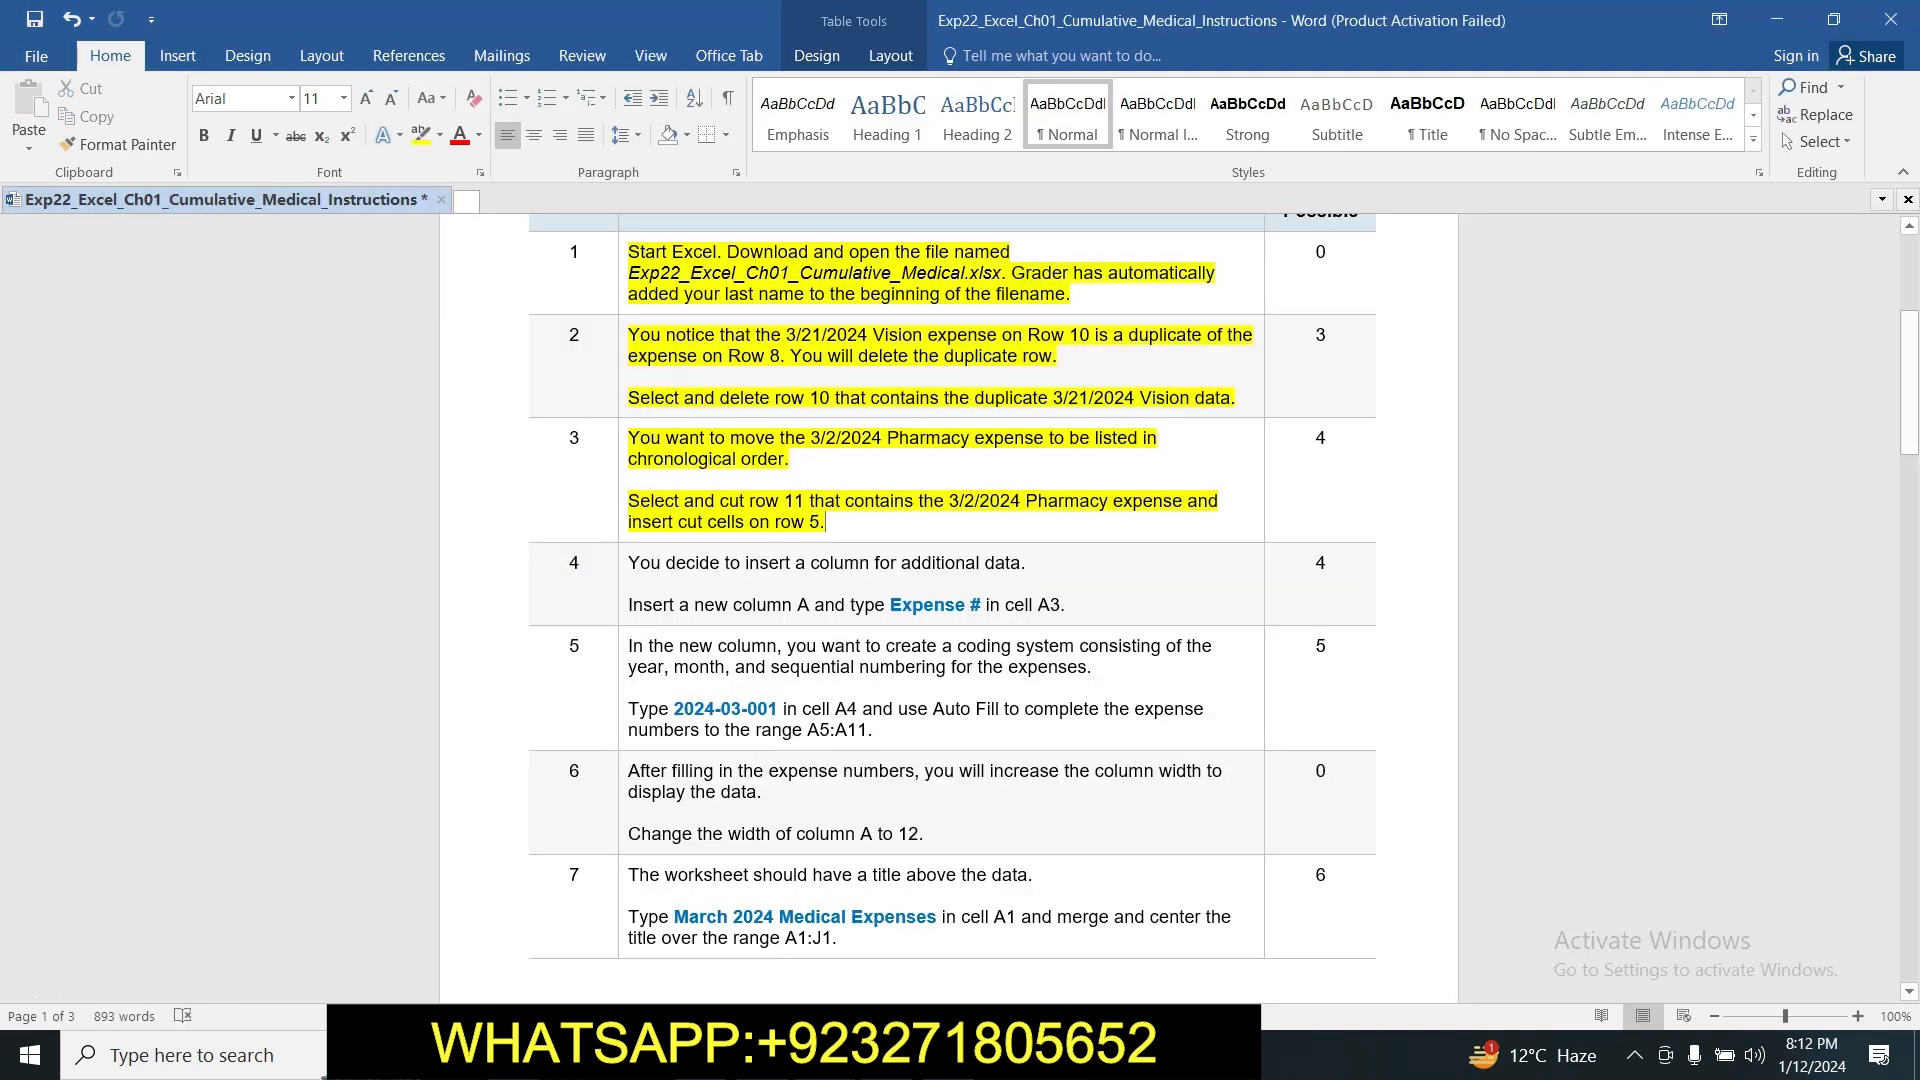
click(629, 566)
drag(780, 567, 1091, 607)
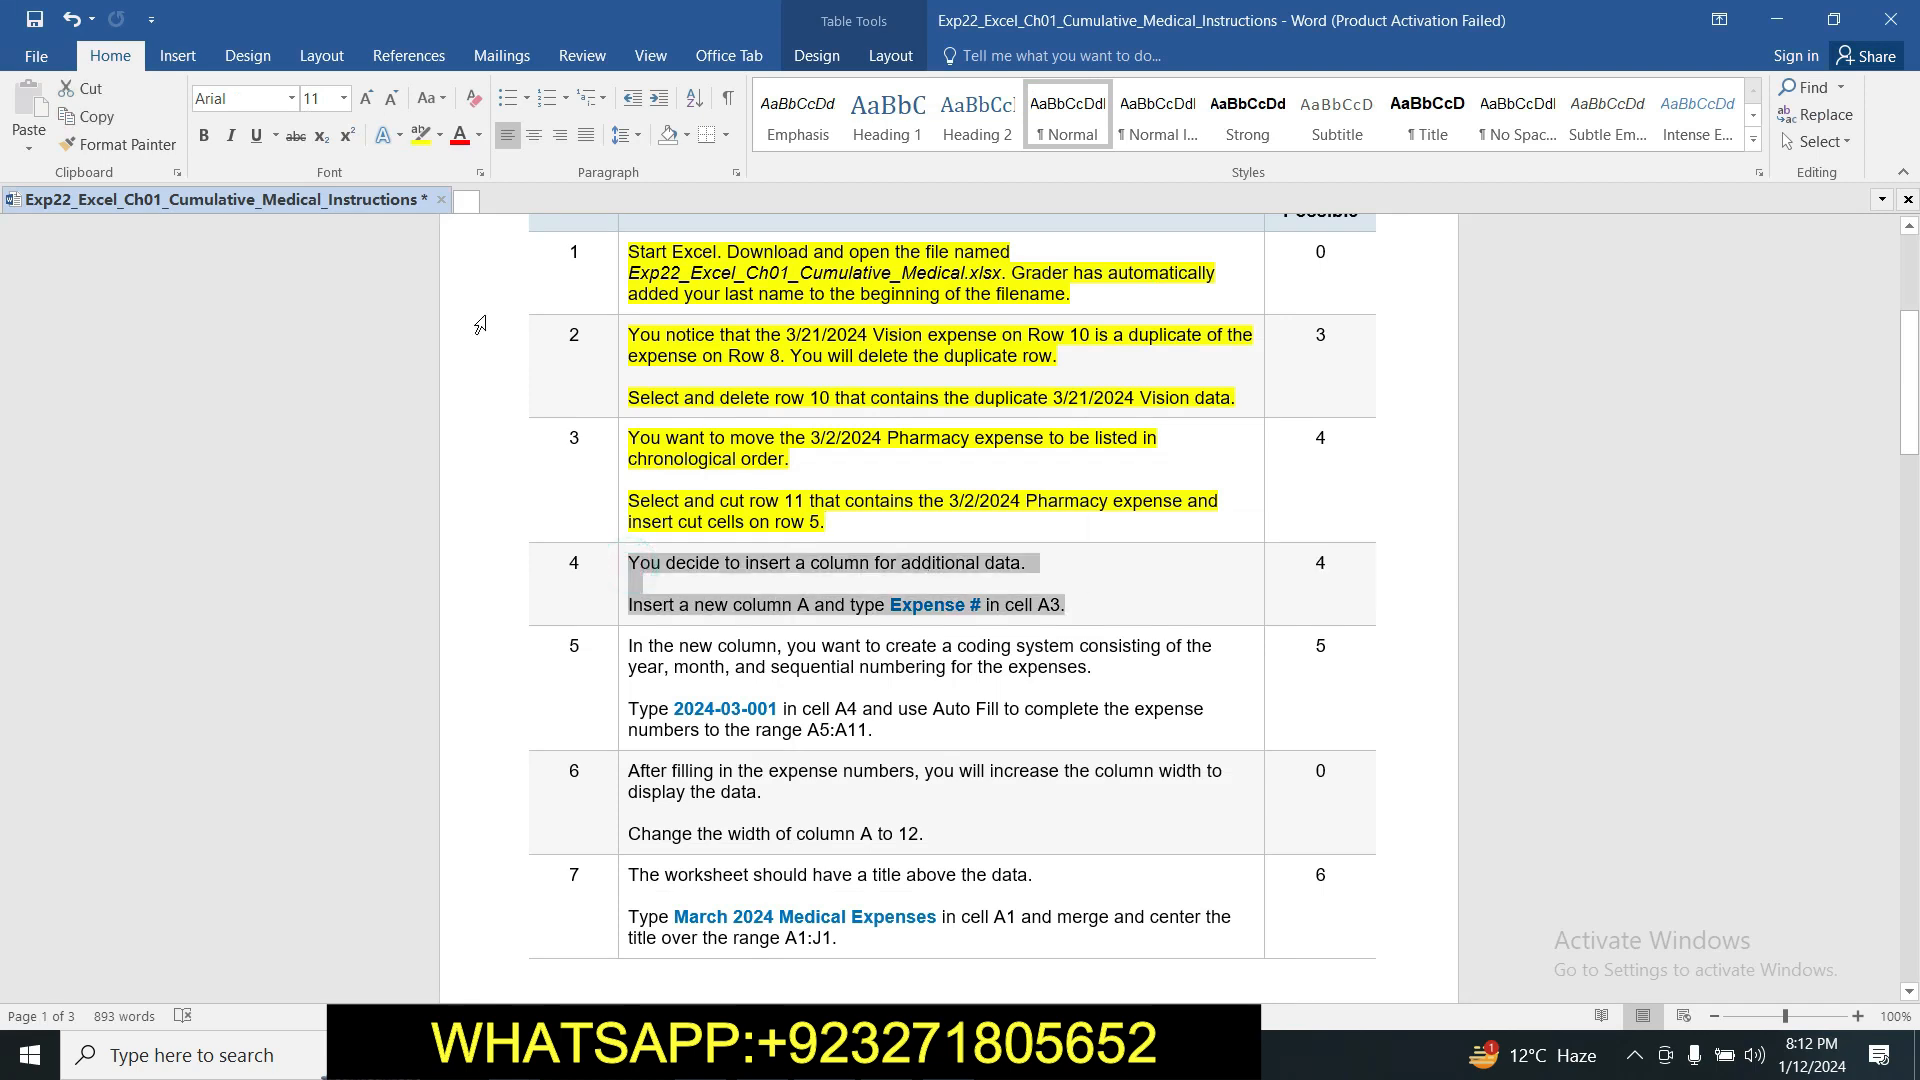
click(420, 136)
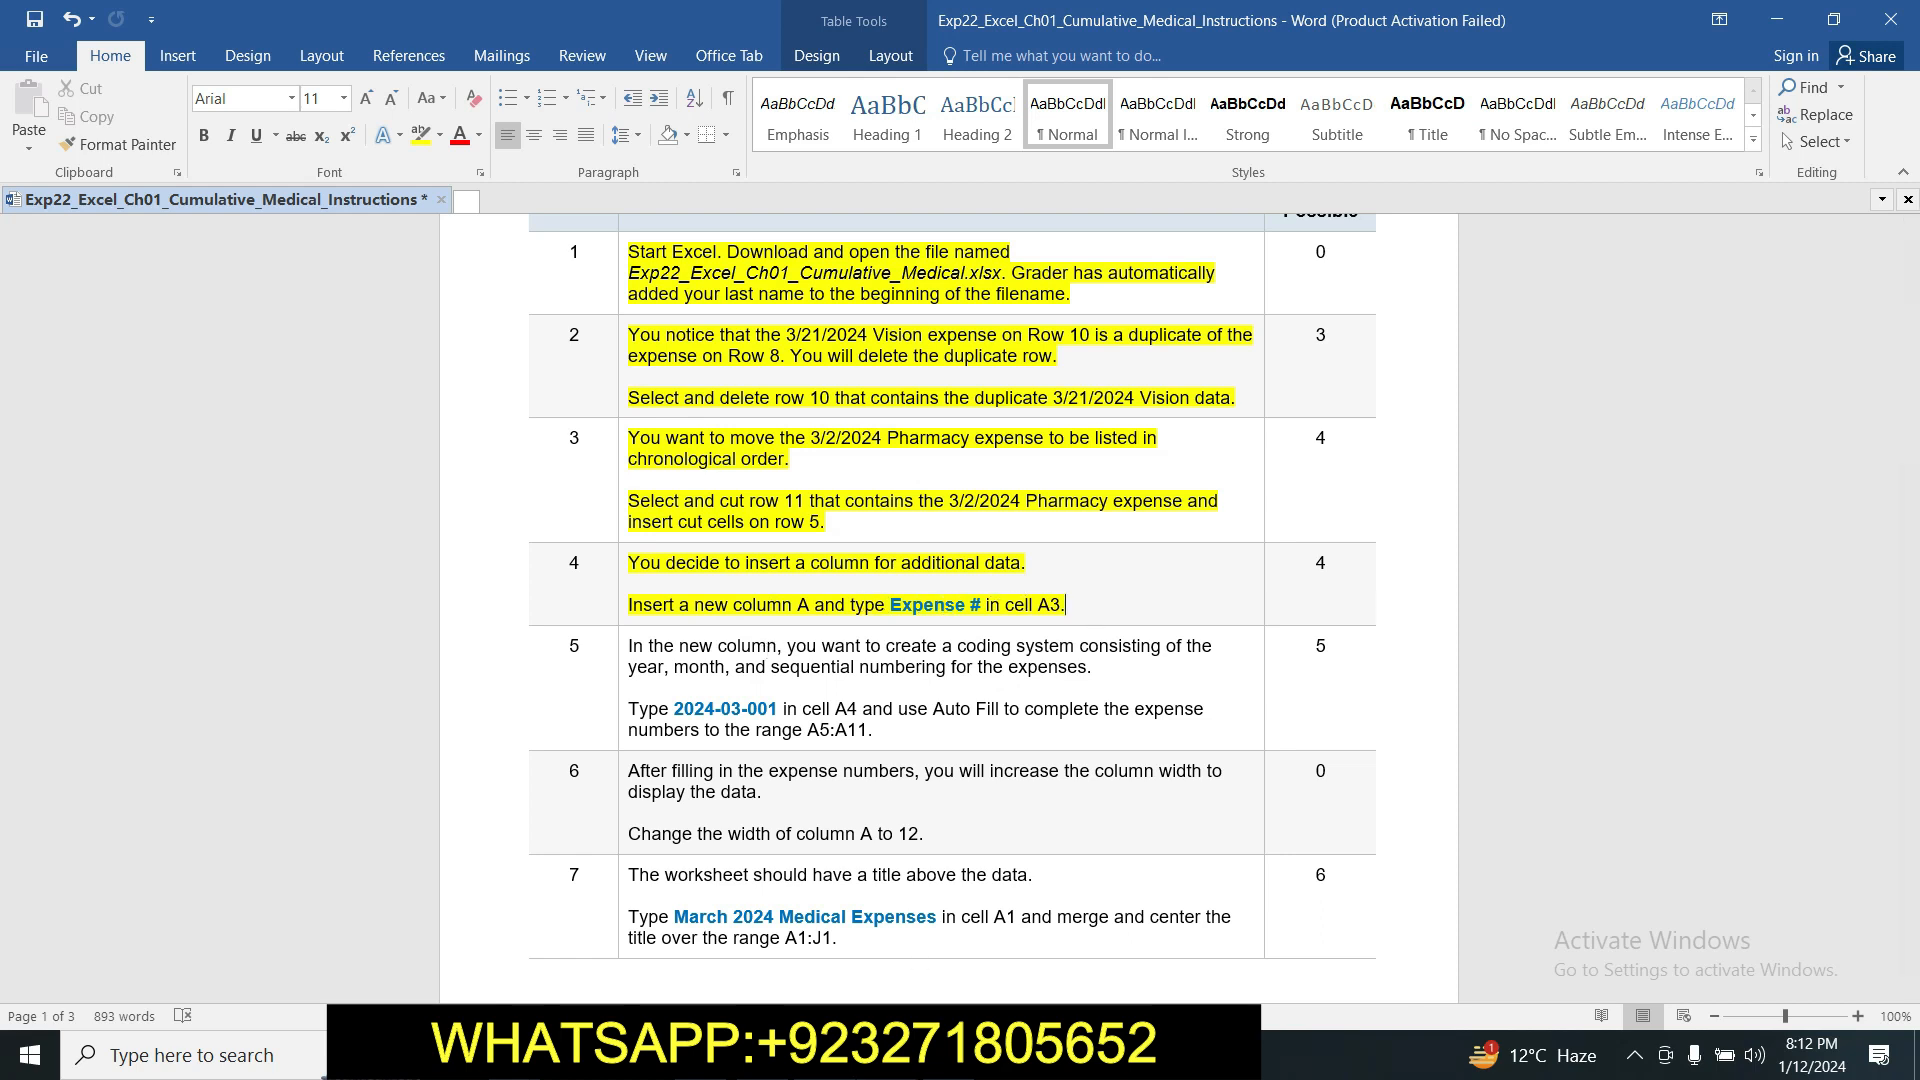
Step: Switch to Excel and insert a new blank column A before the Date column
key(alt+Tab)
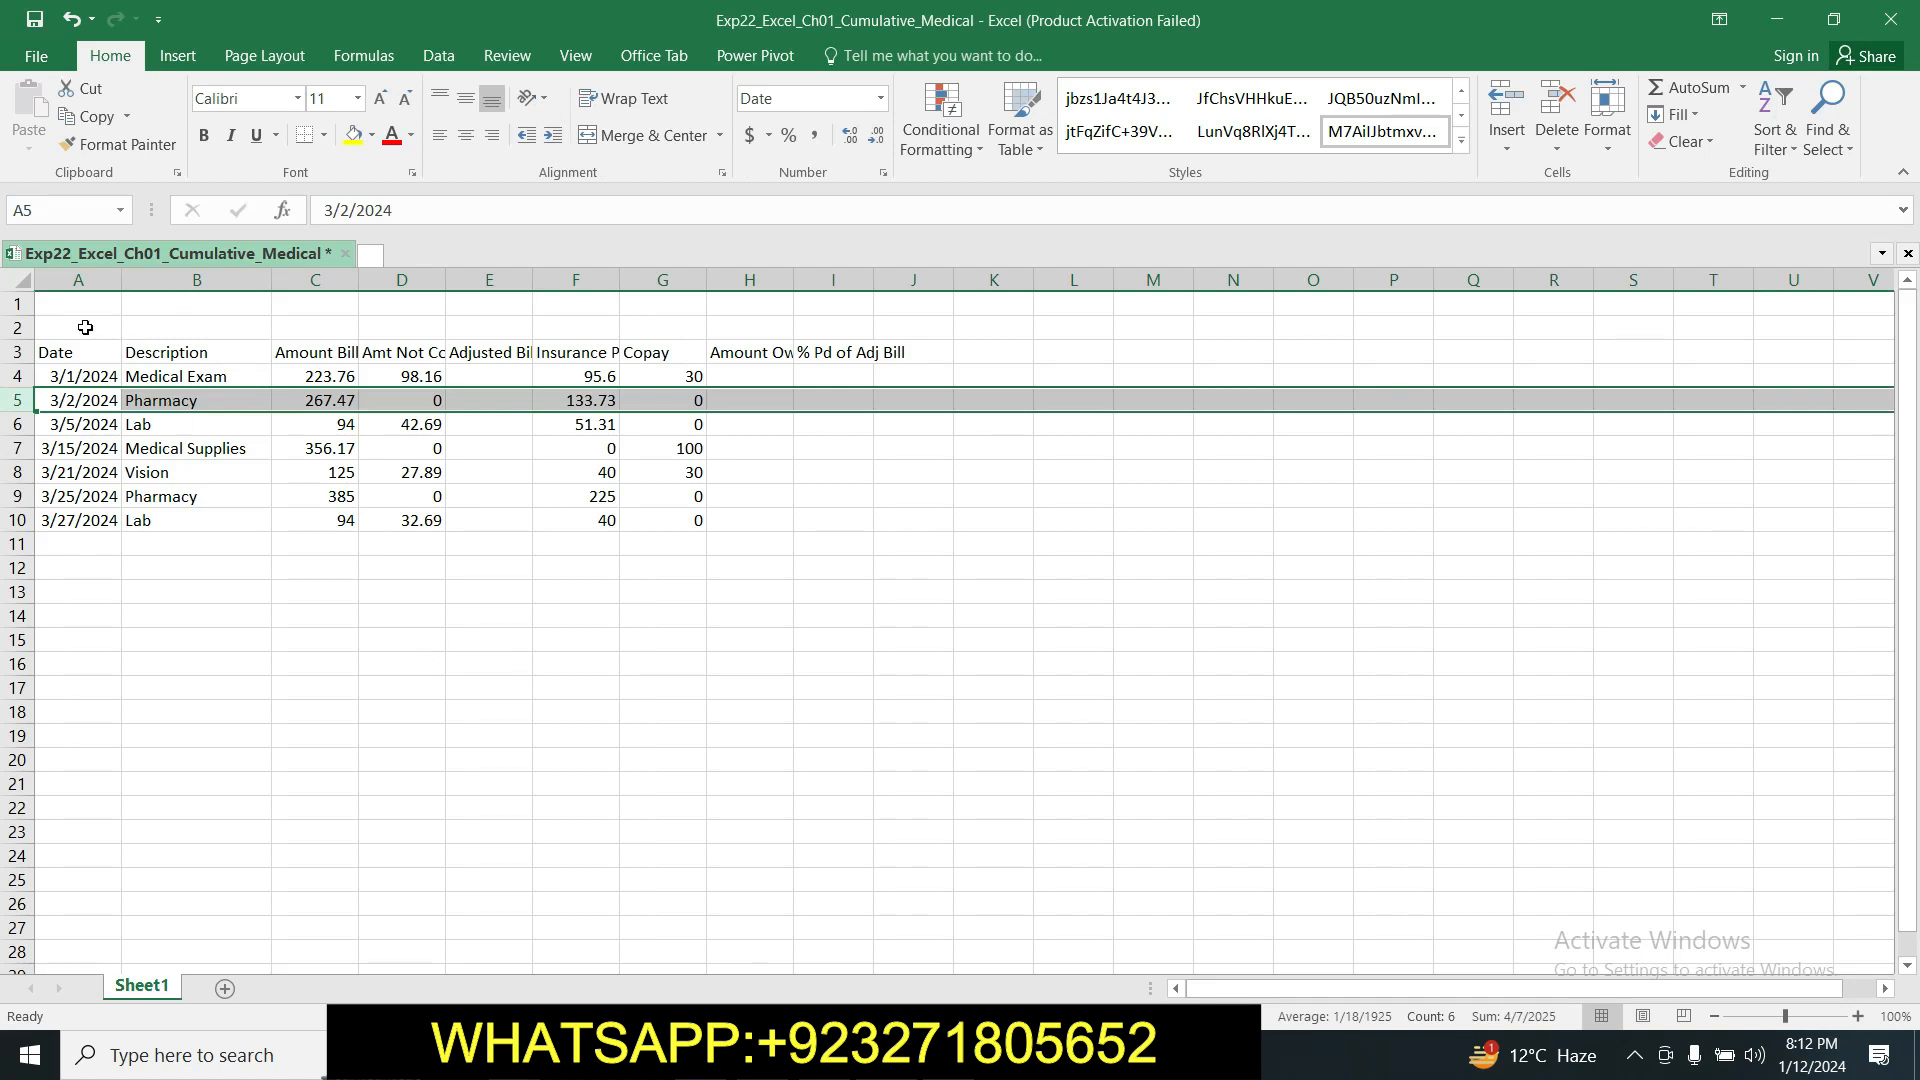
click(85, 280)
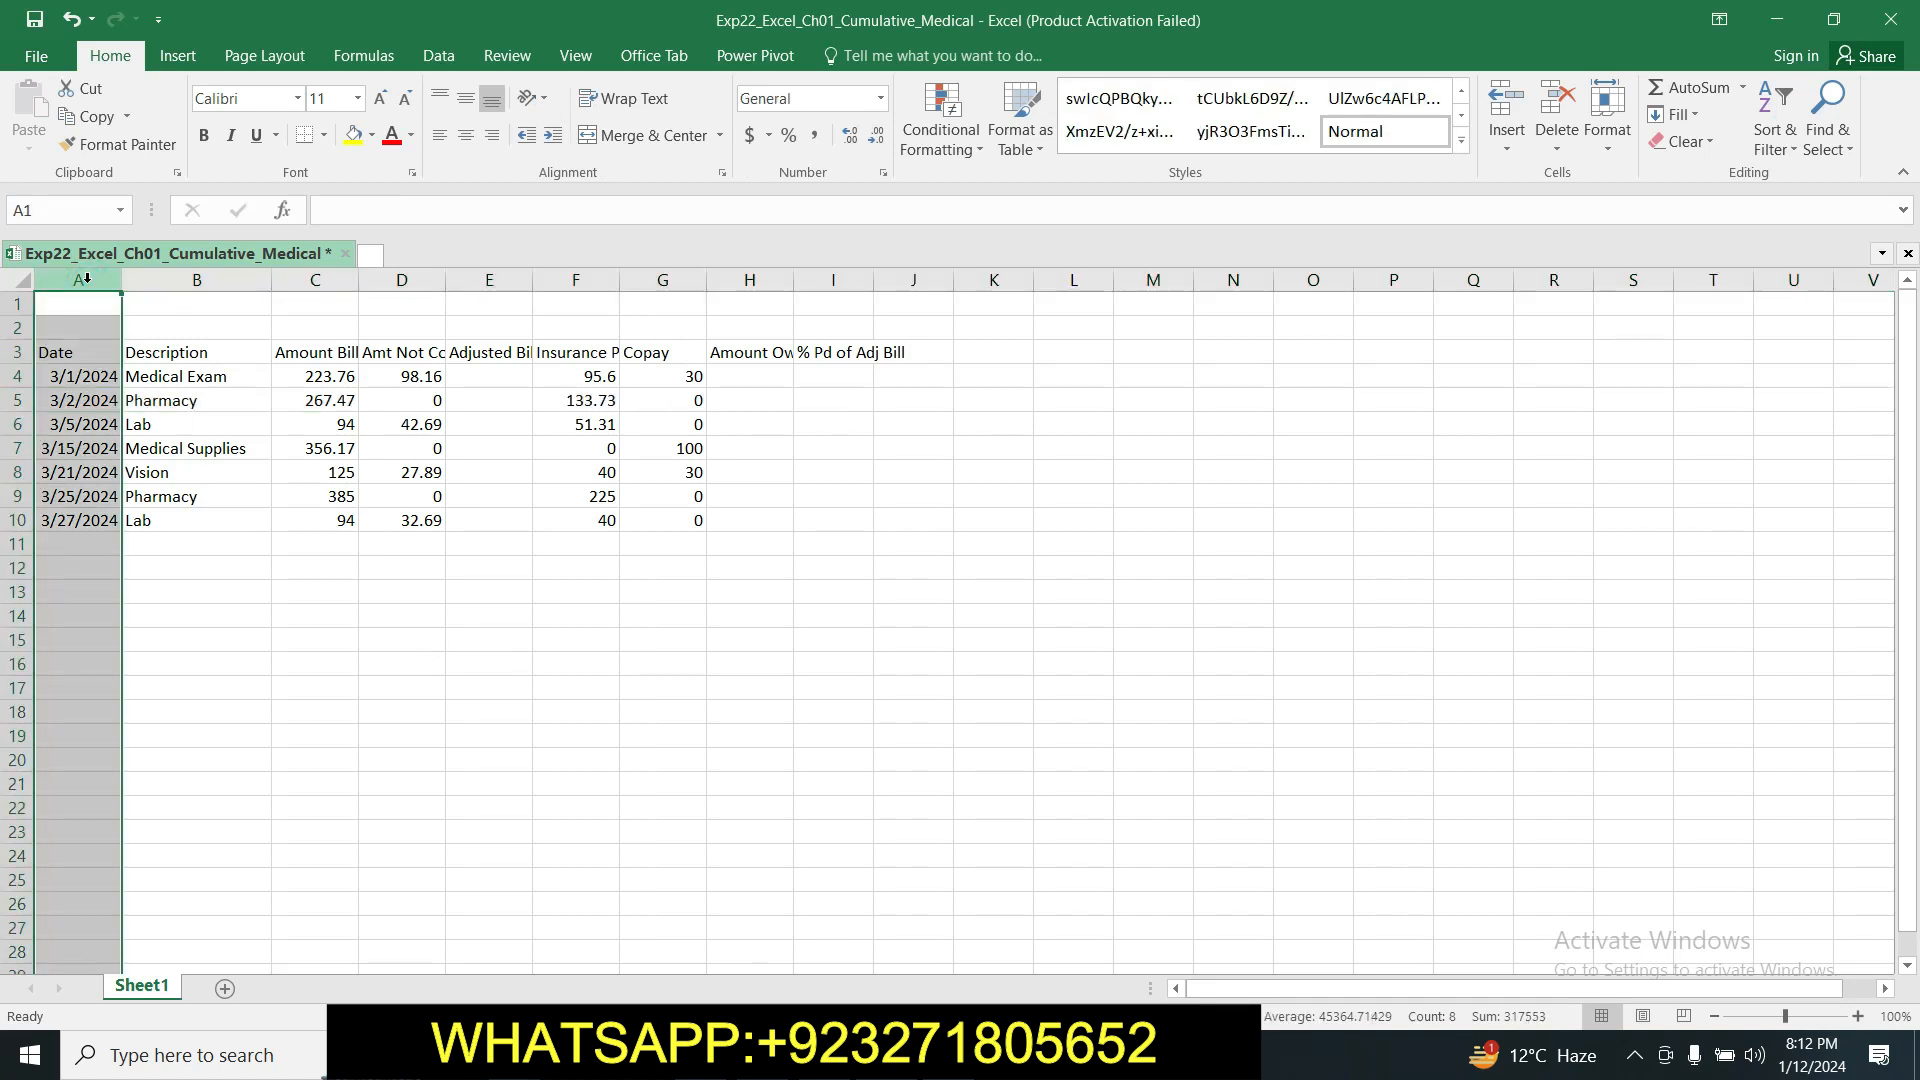
right_click(87, 280)
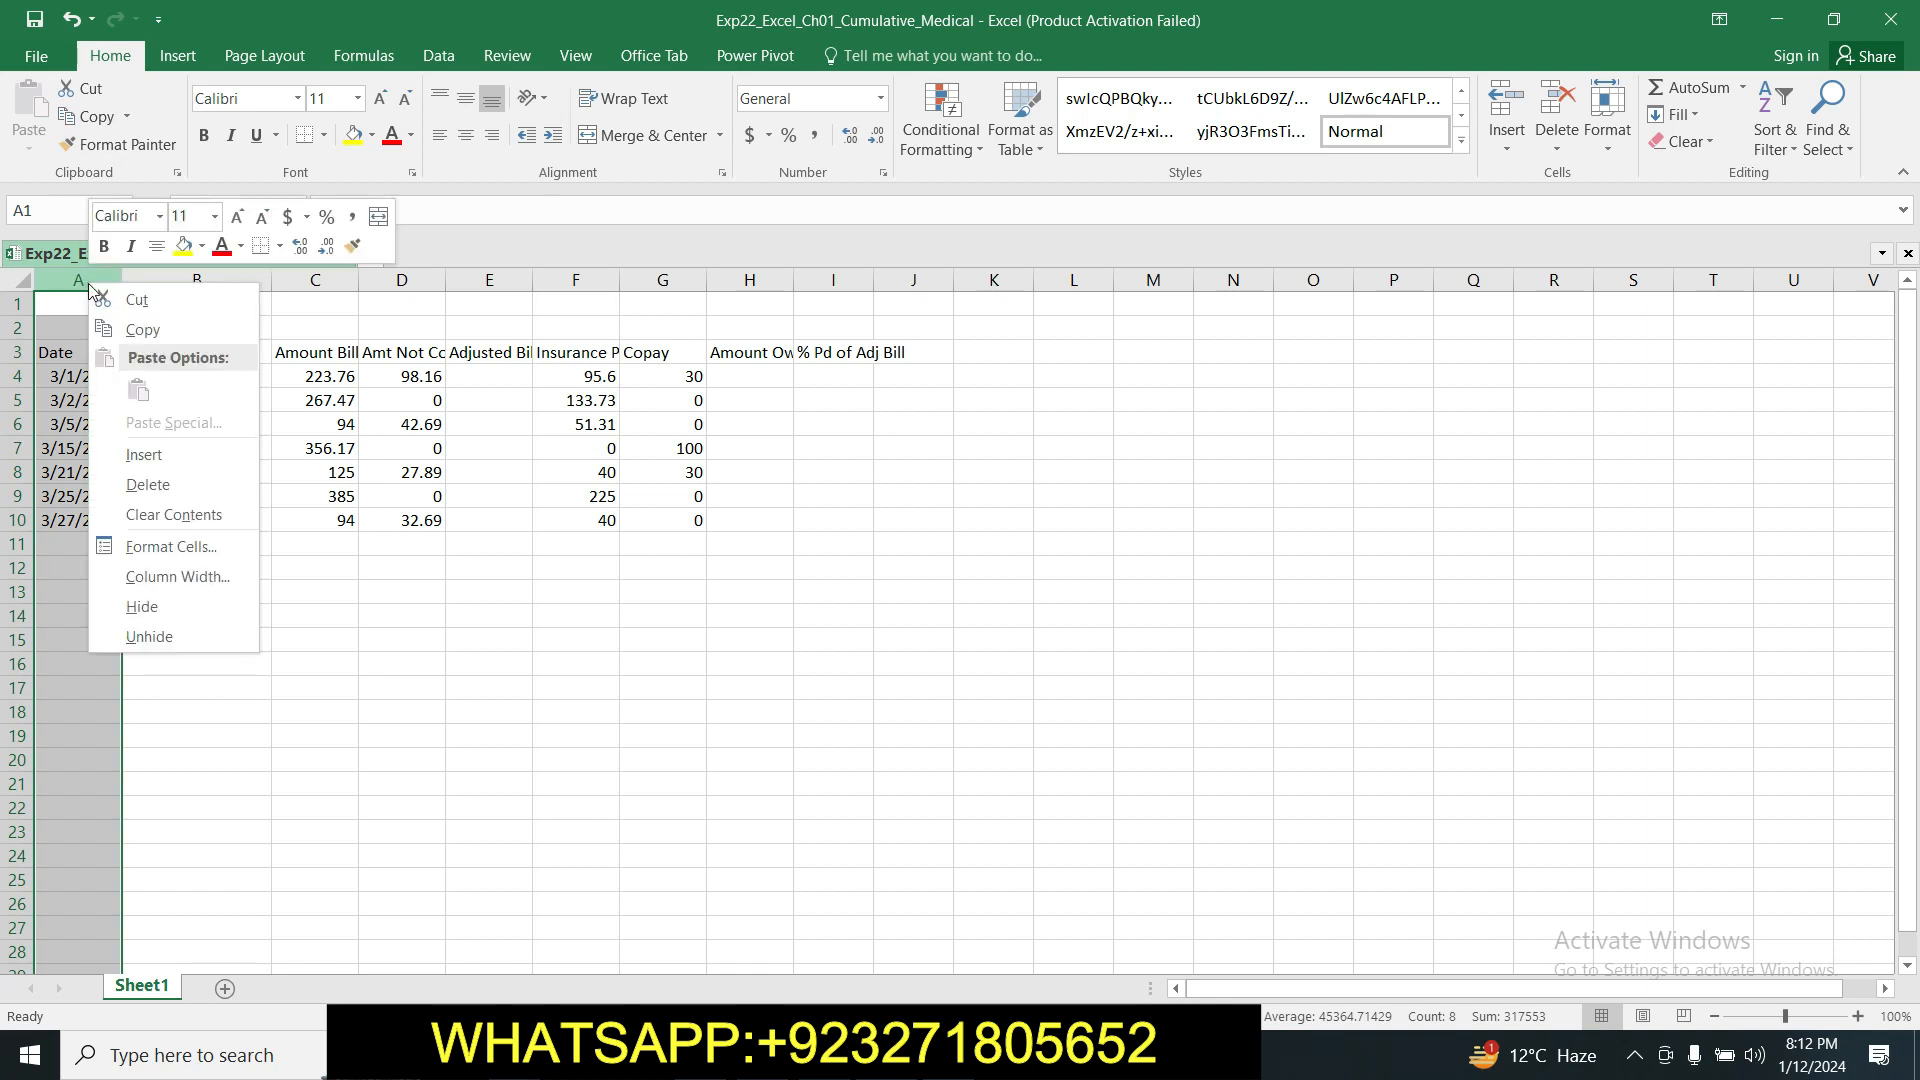
click(156, 466)
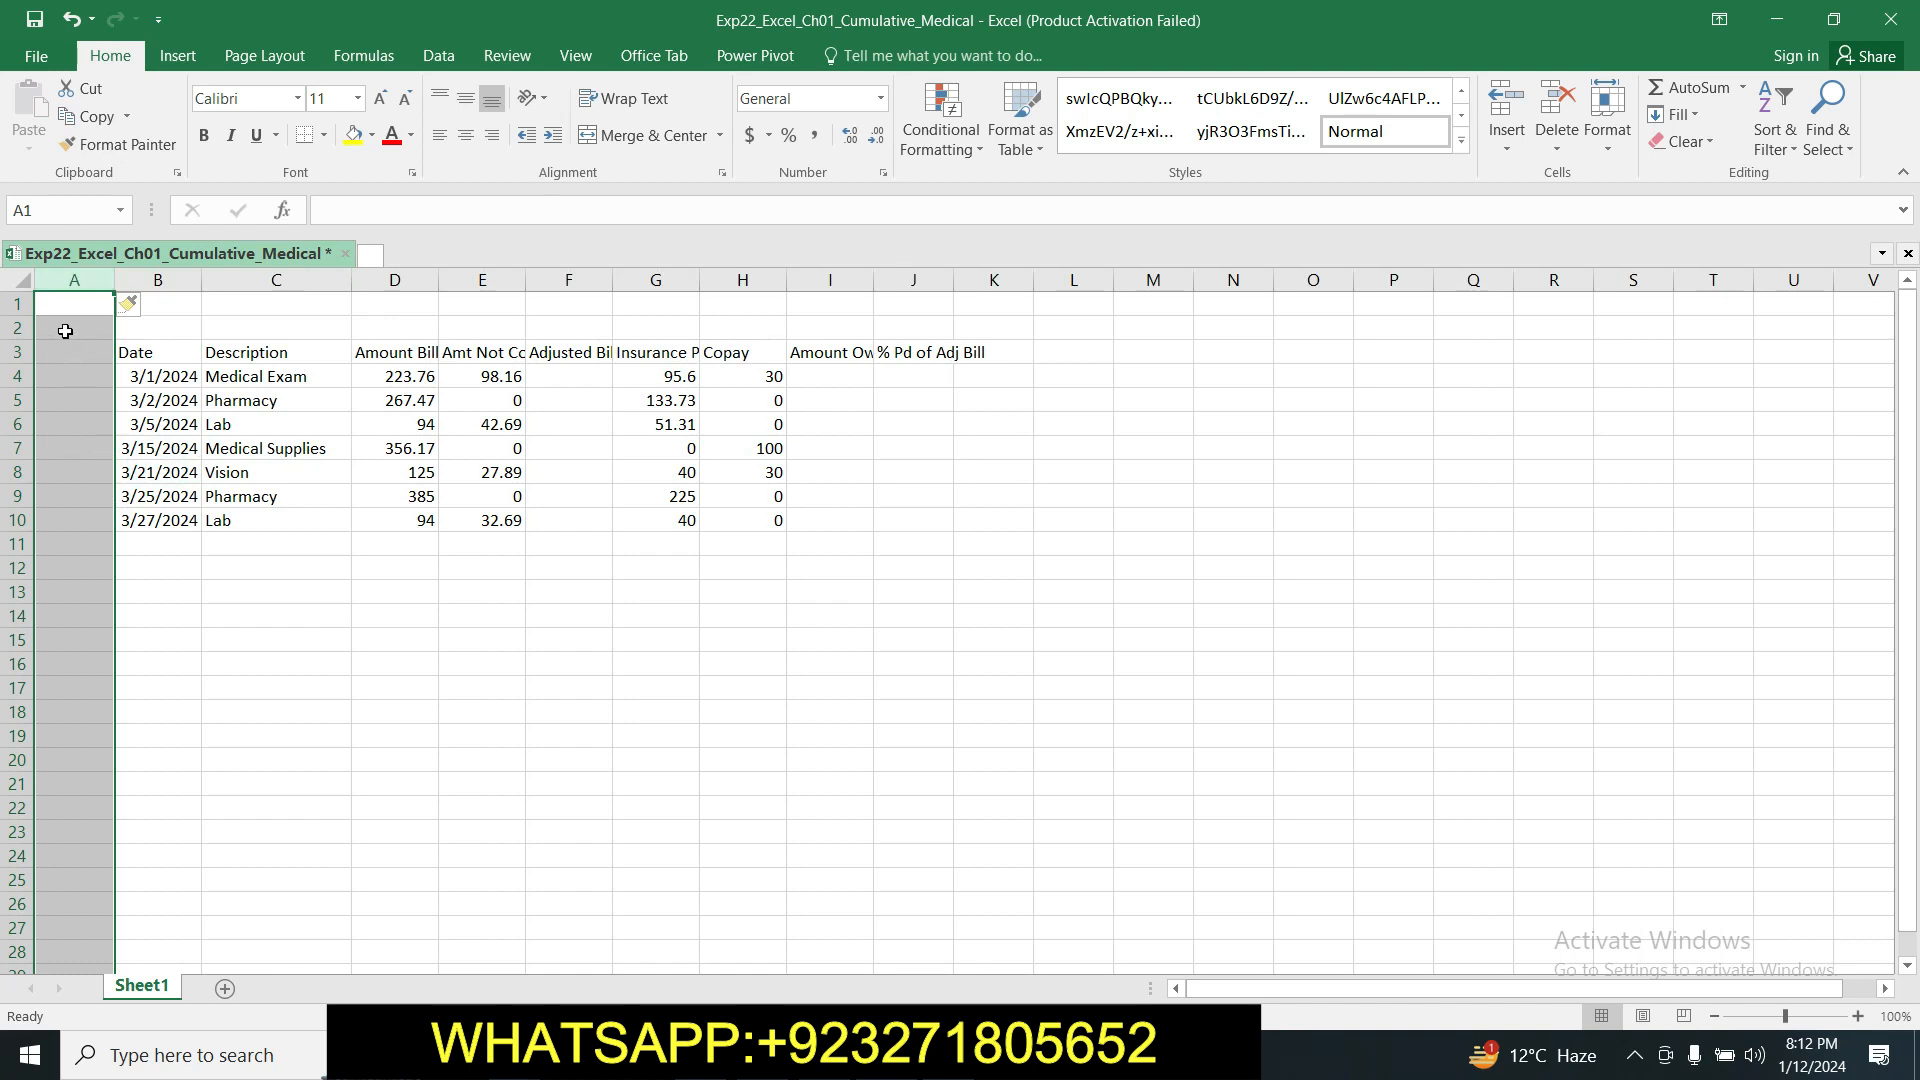
click(188, 612)
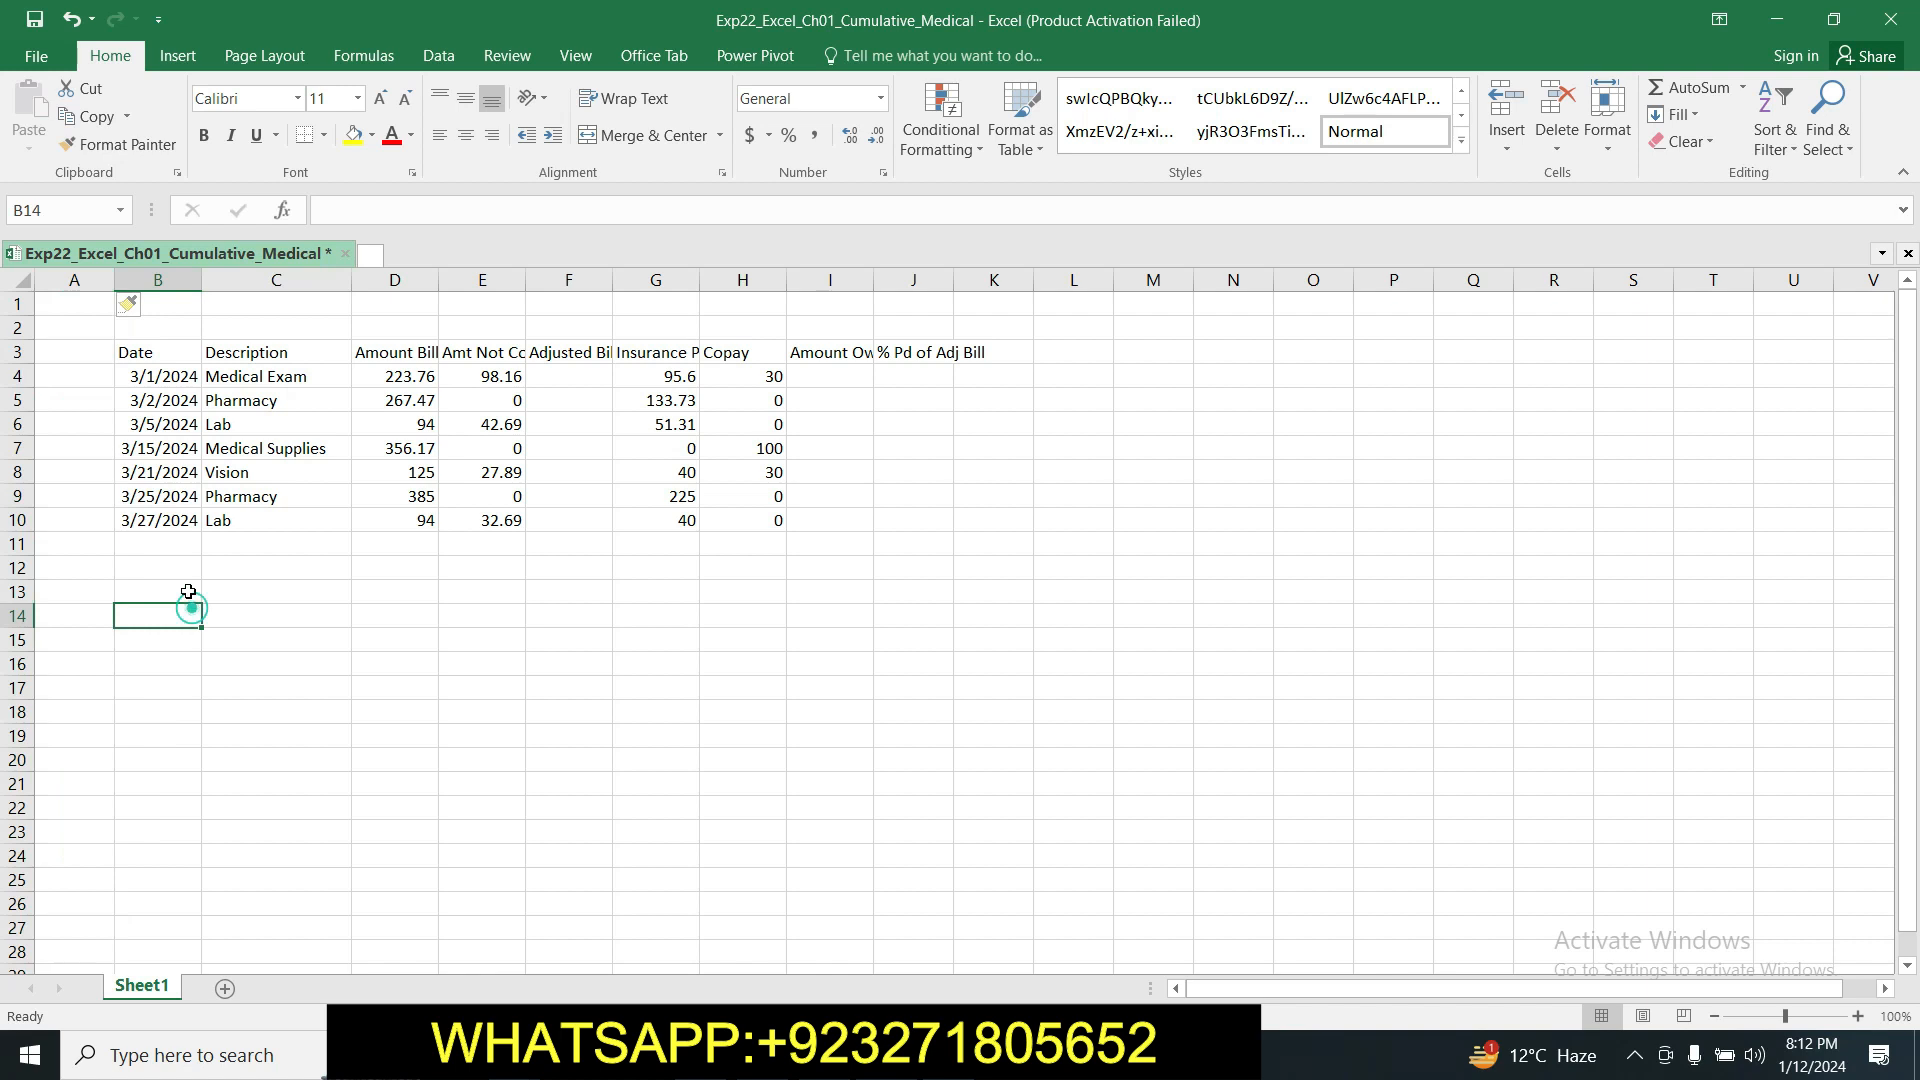
Step: Copy the text Expense # from step 4 of the Word instructions and enter it in cell A3 in Excel
click(77, 354)
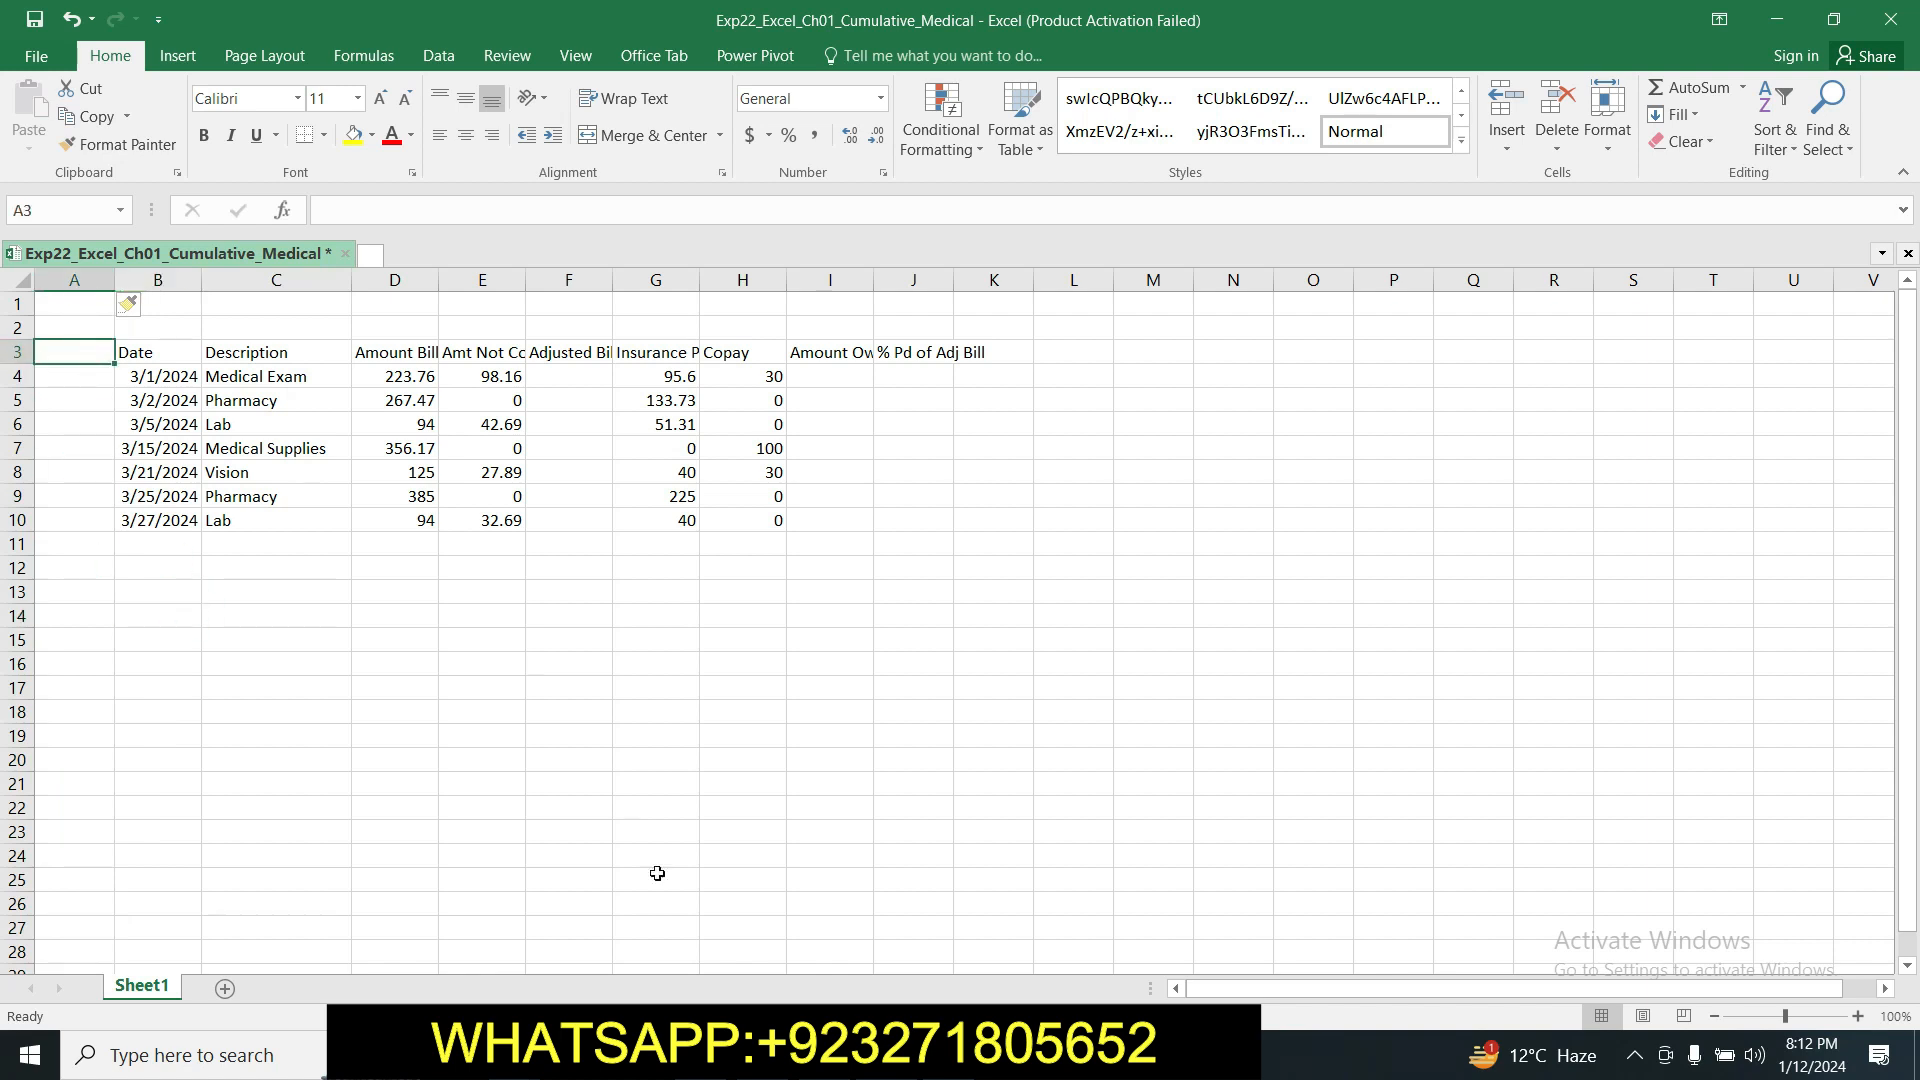
click(880, 1052)
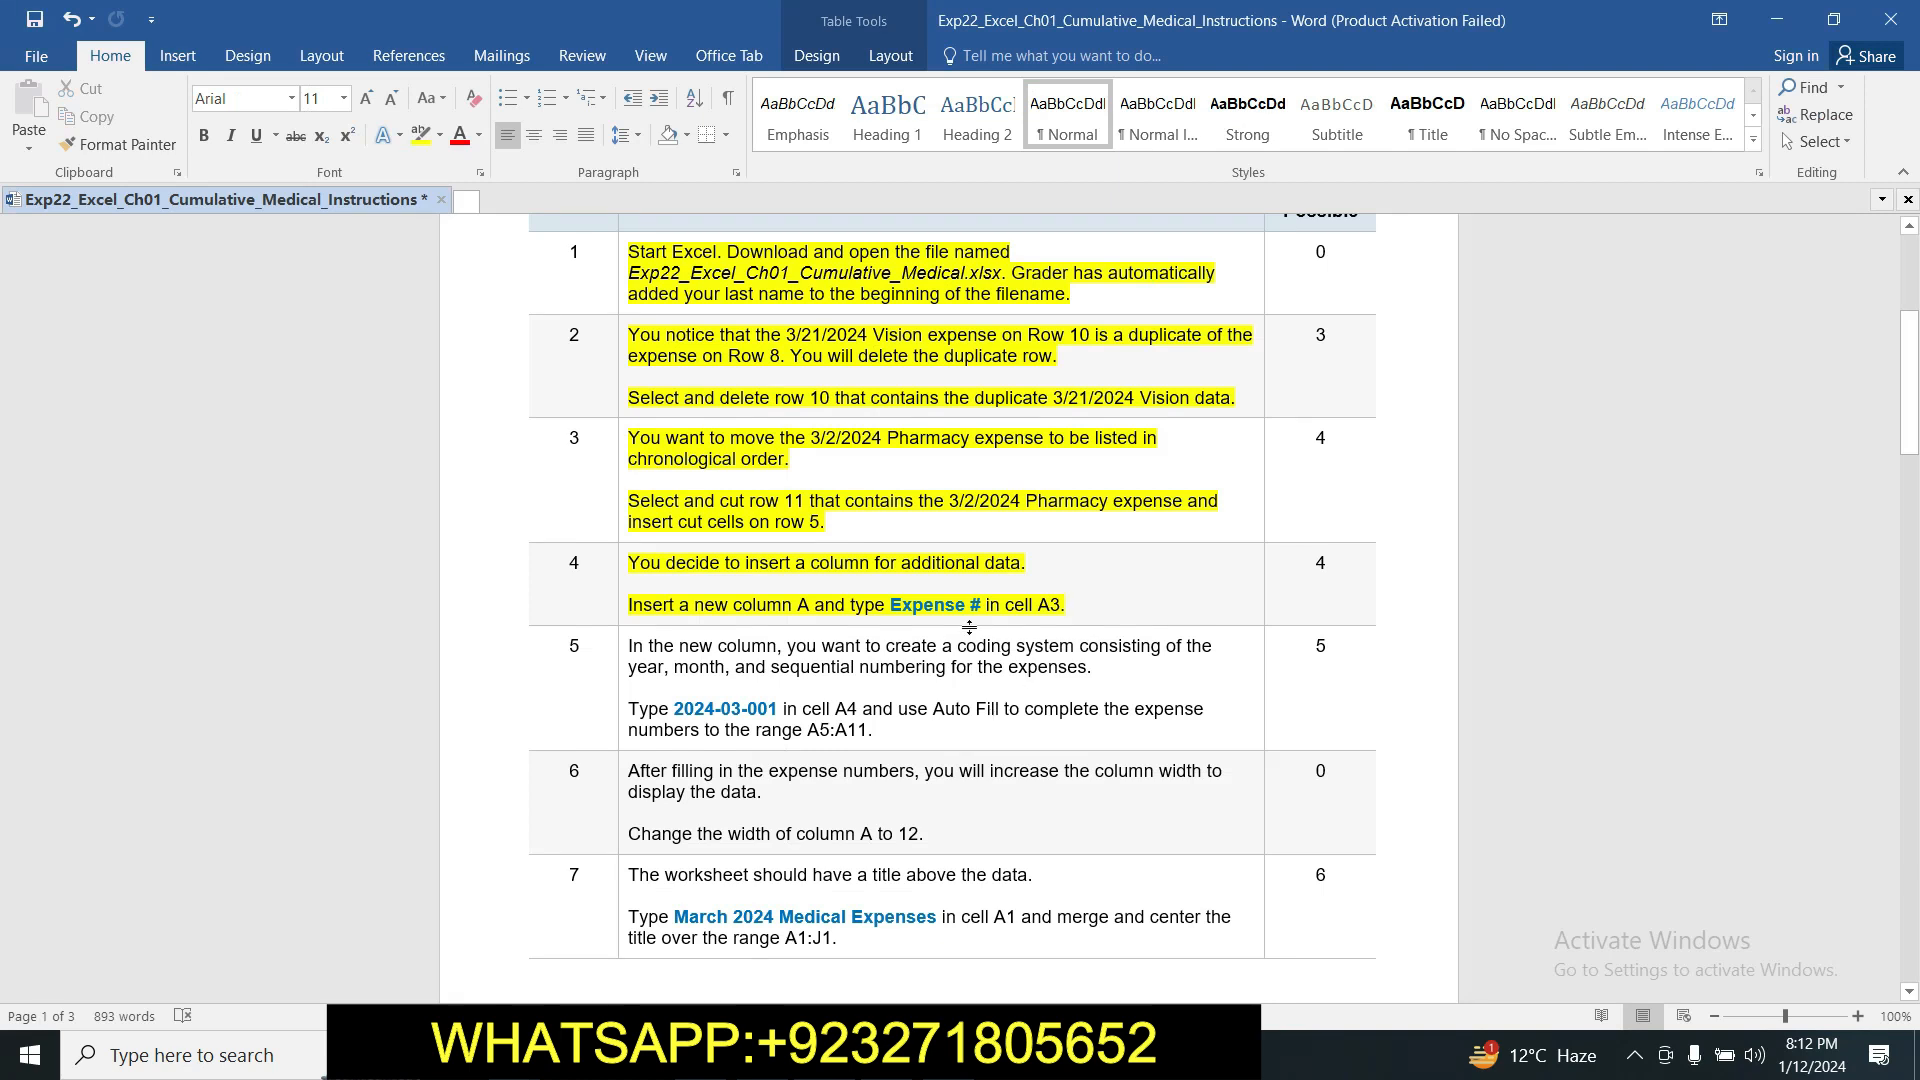
drag(891, 605, 988, 612)
key(ctrl+c)
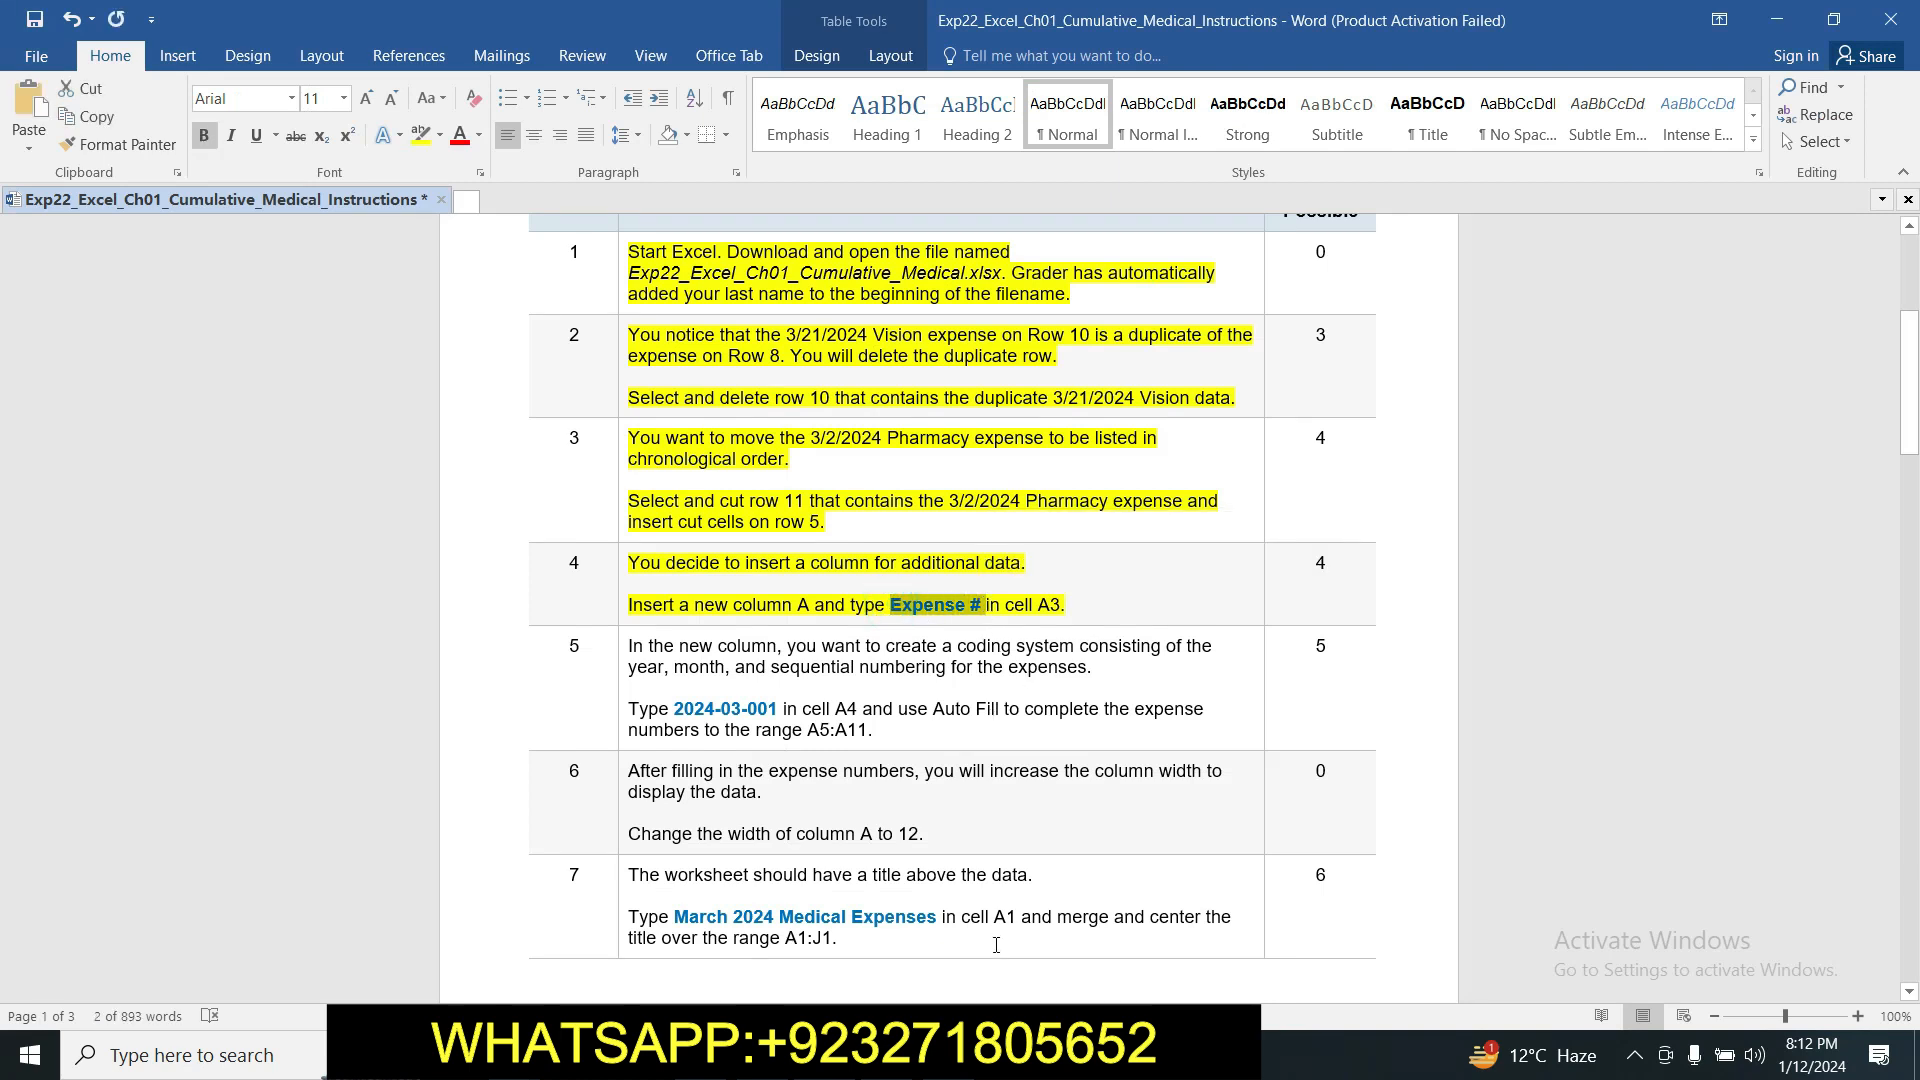
key(alt+Tab)
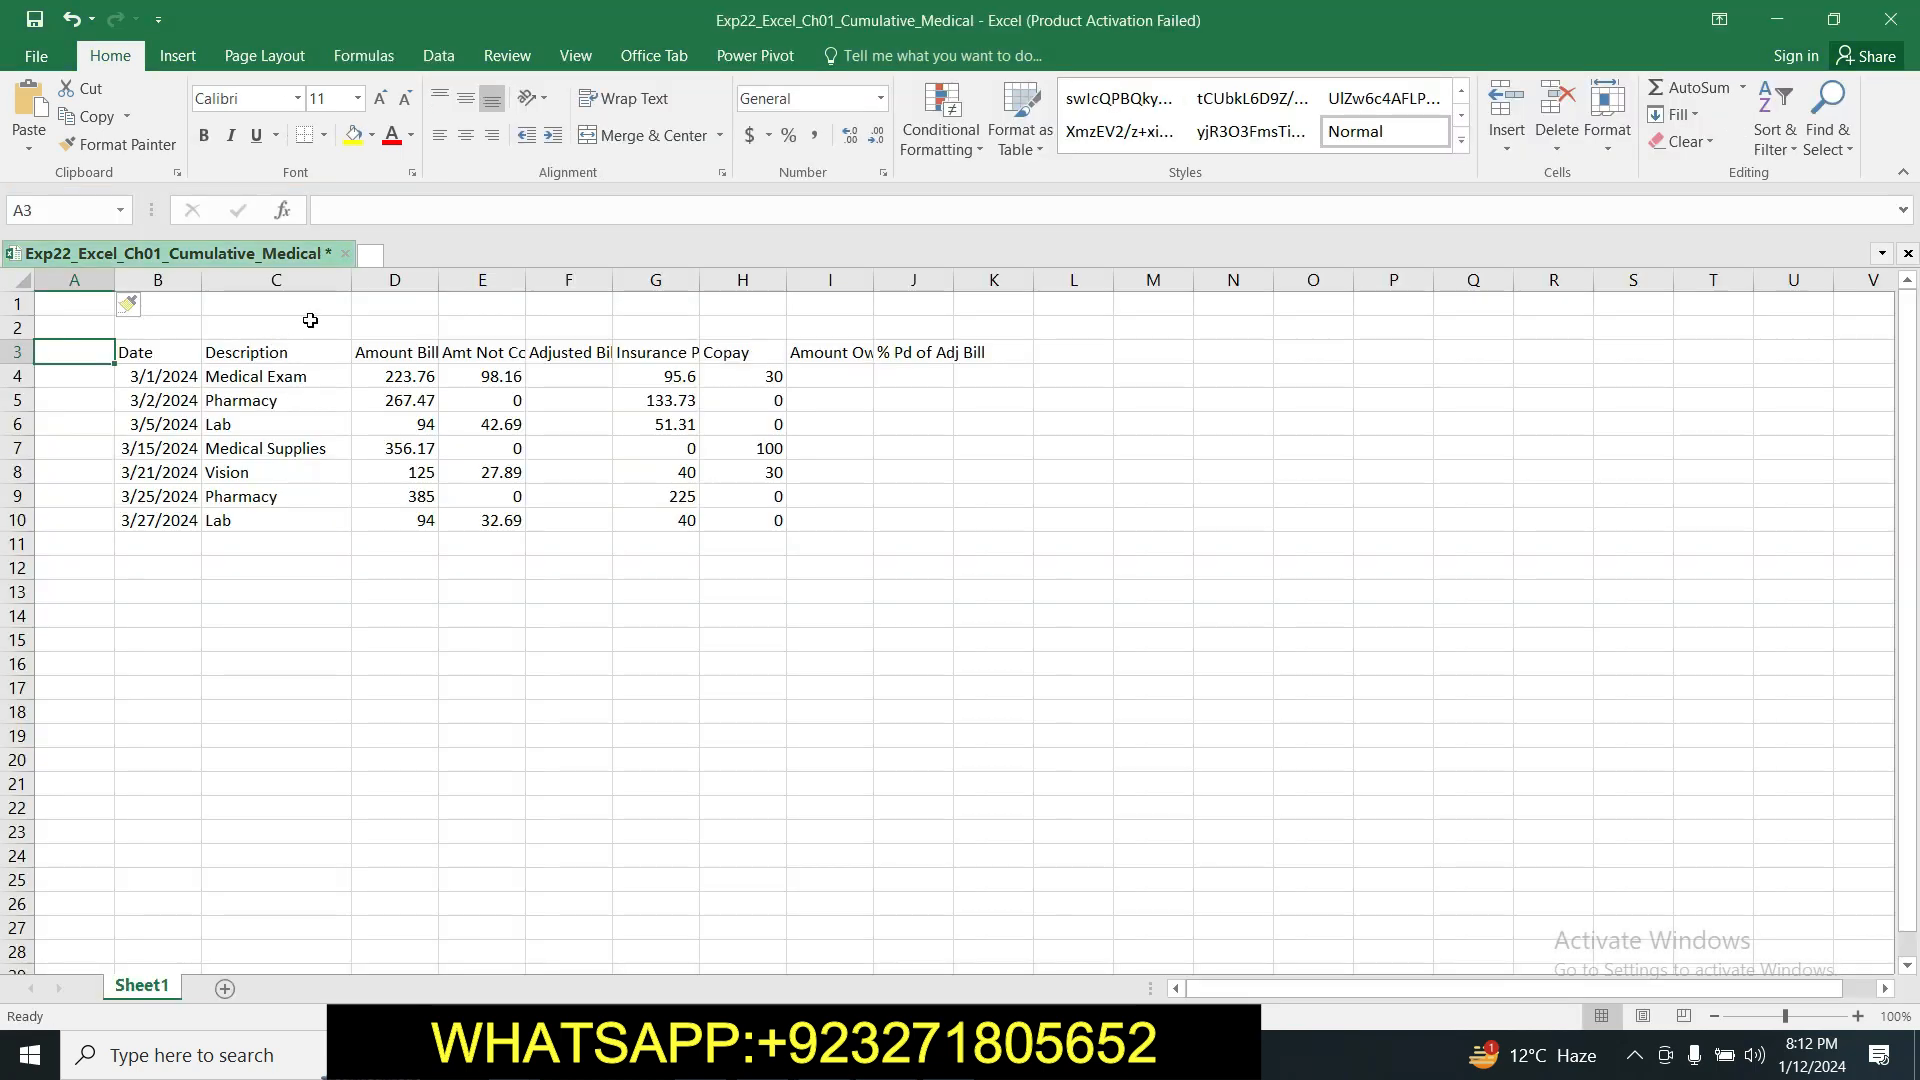
click(391, 212)
key(ctrl+v)
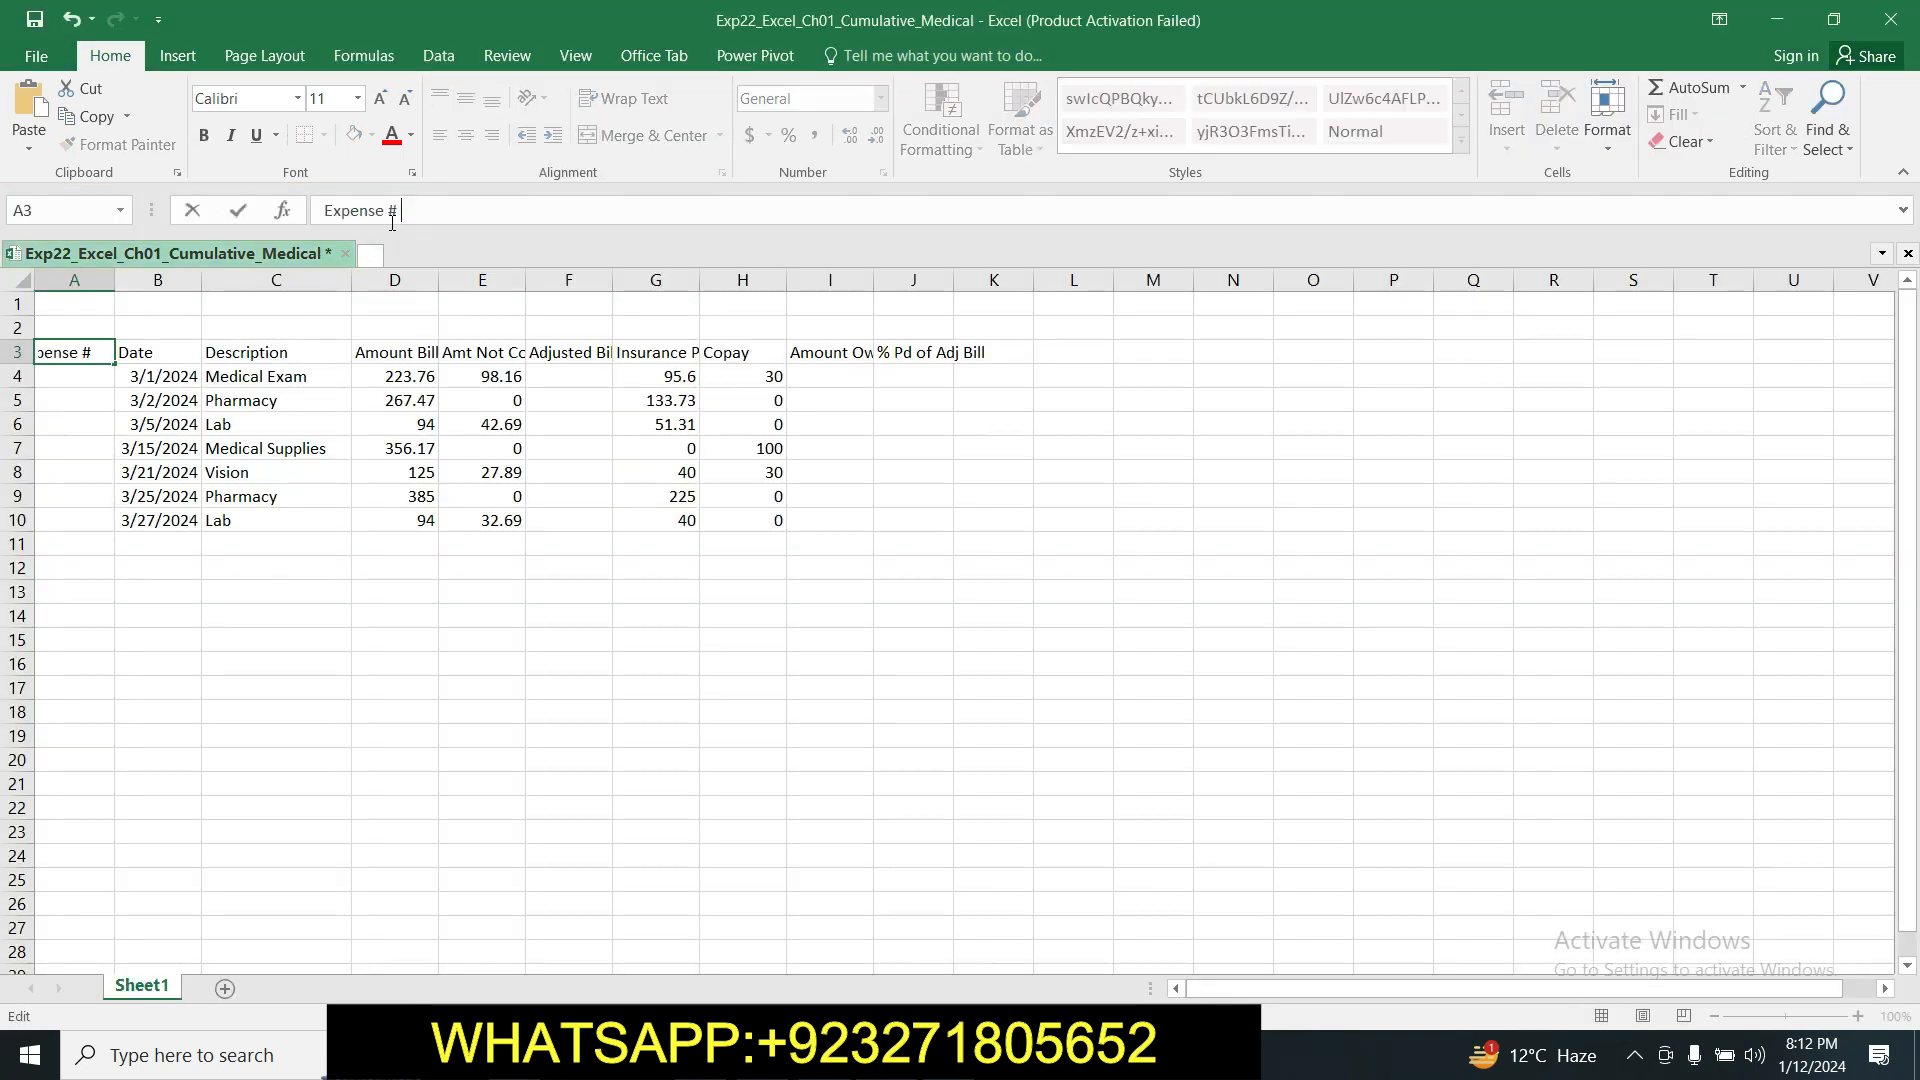
key(Return)
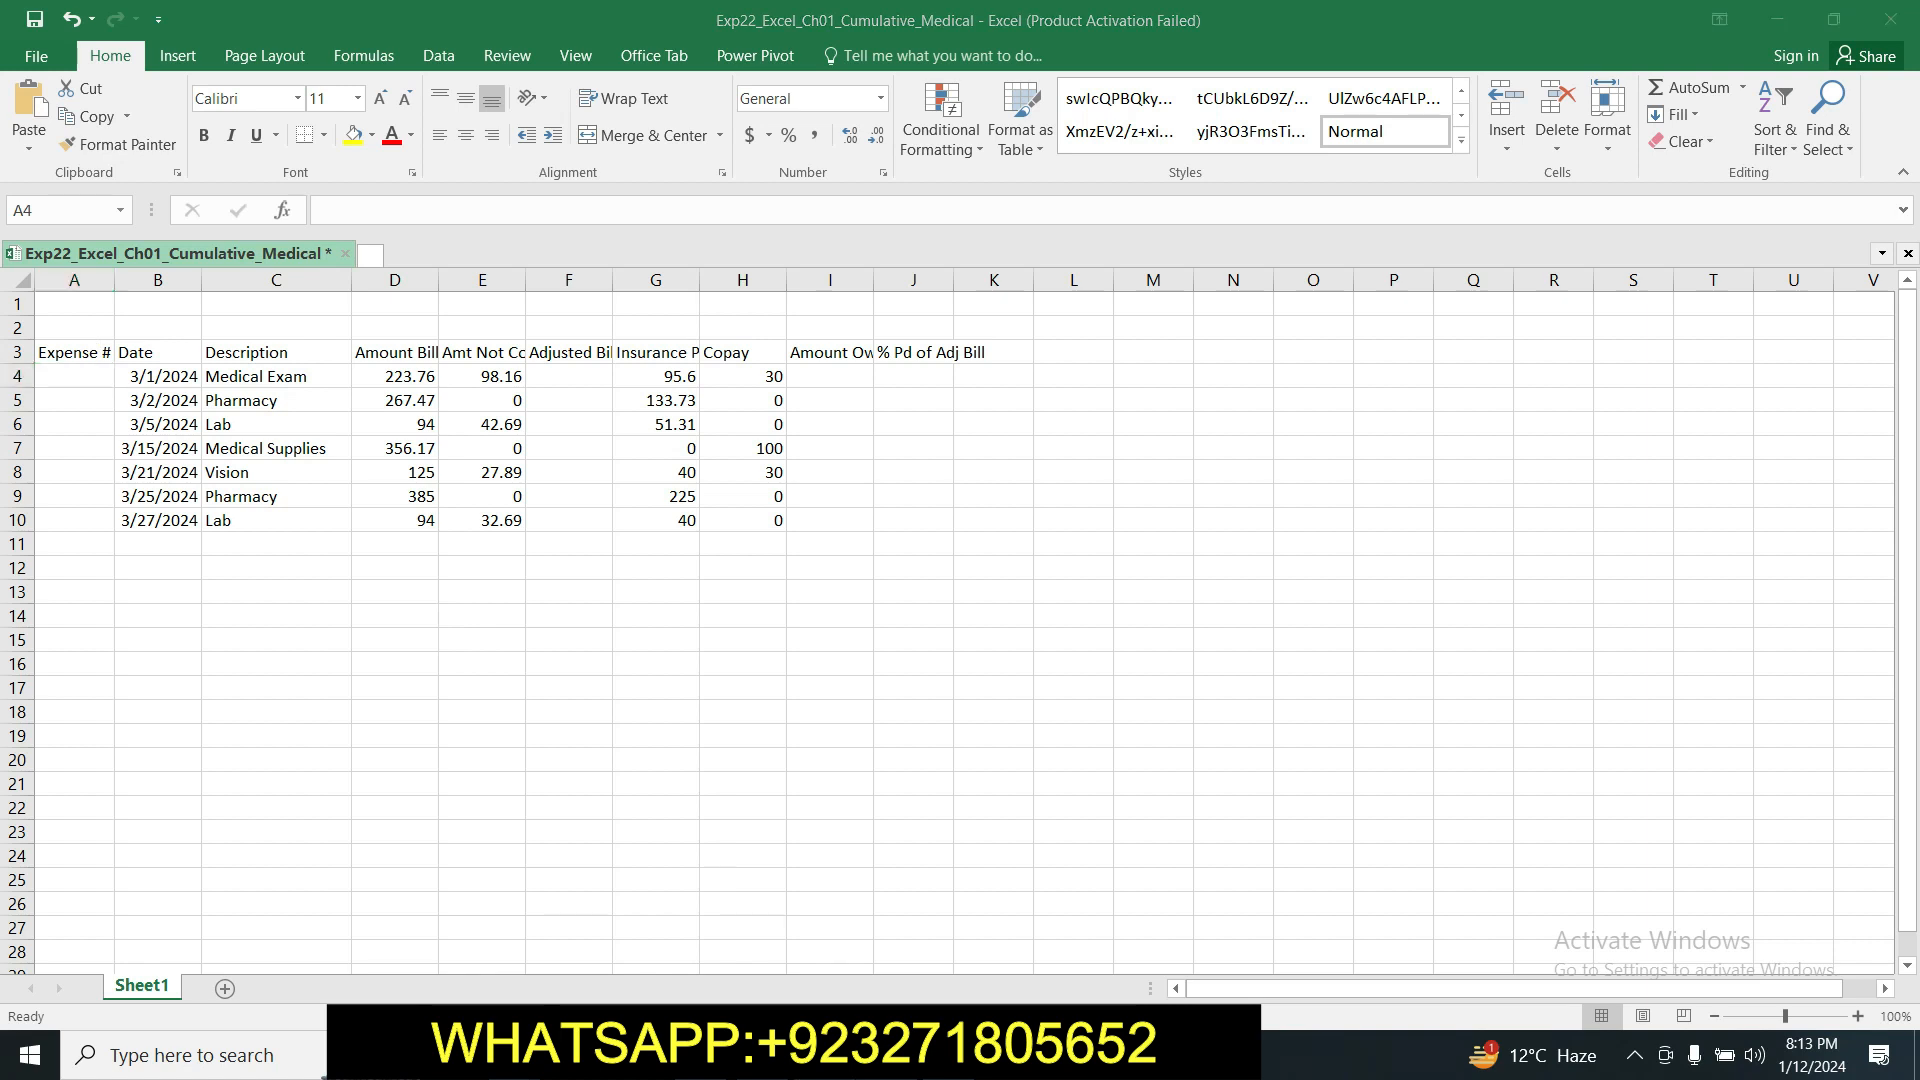
Step: Switch to Word and highlight the step 5 instruction about the expense coding system in yellow
key(alt+Tab)
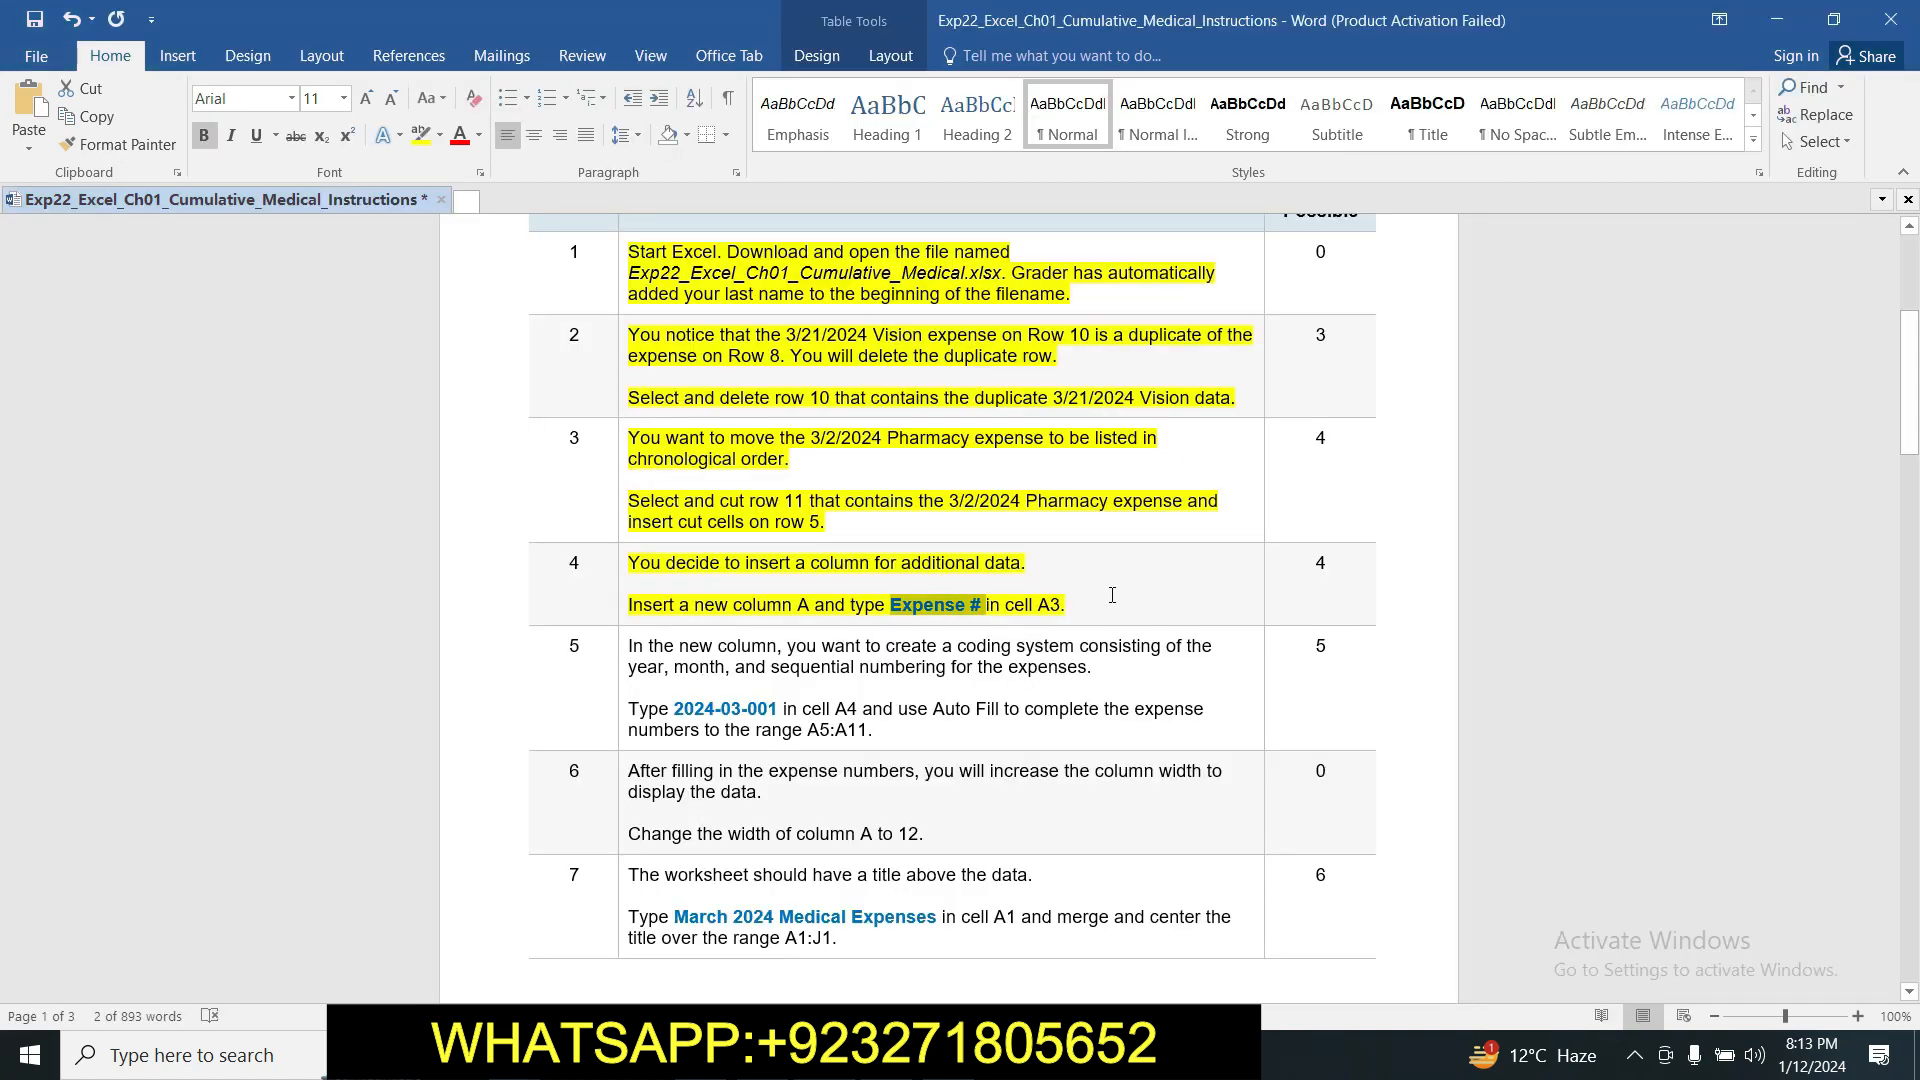
click(1112, 594)
drag(1907, 340, 1905, 373)
drag(630, 465, 887, 553)
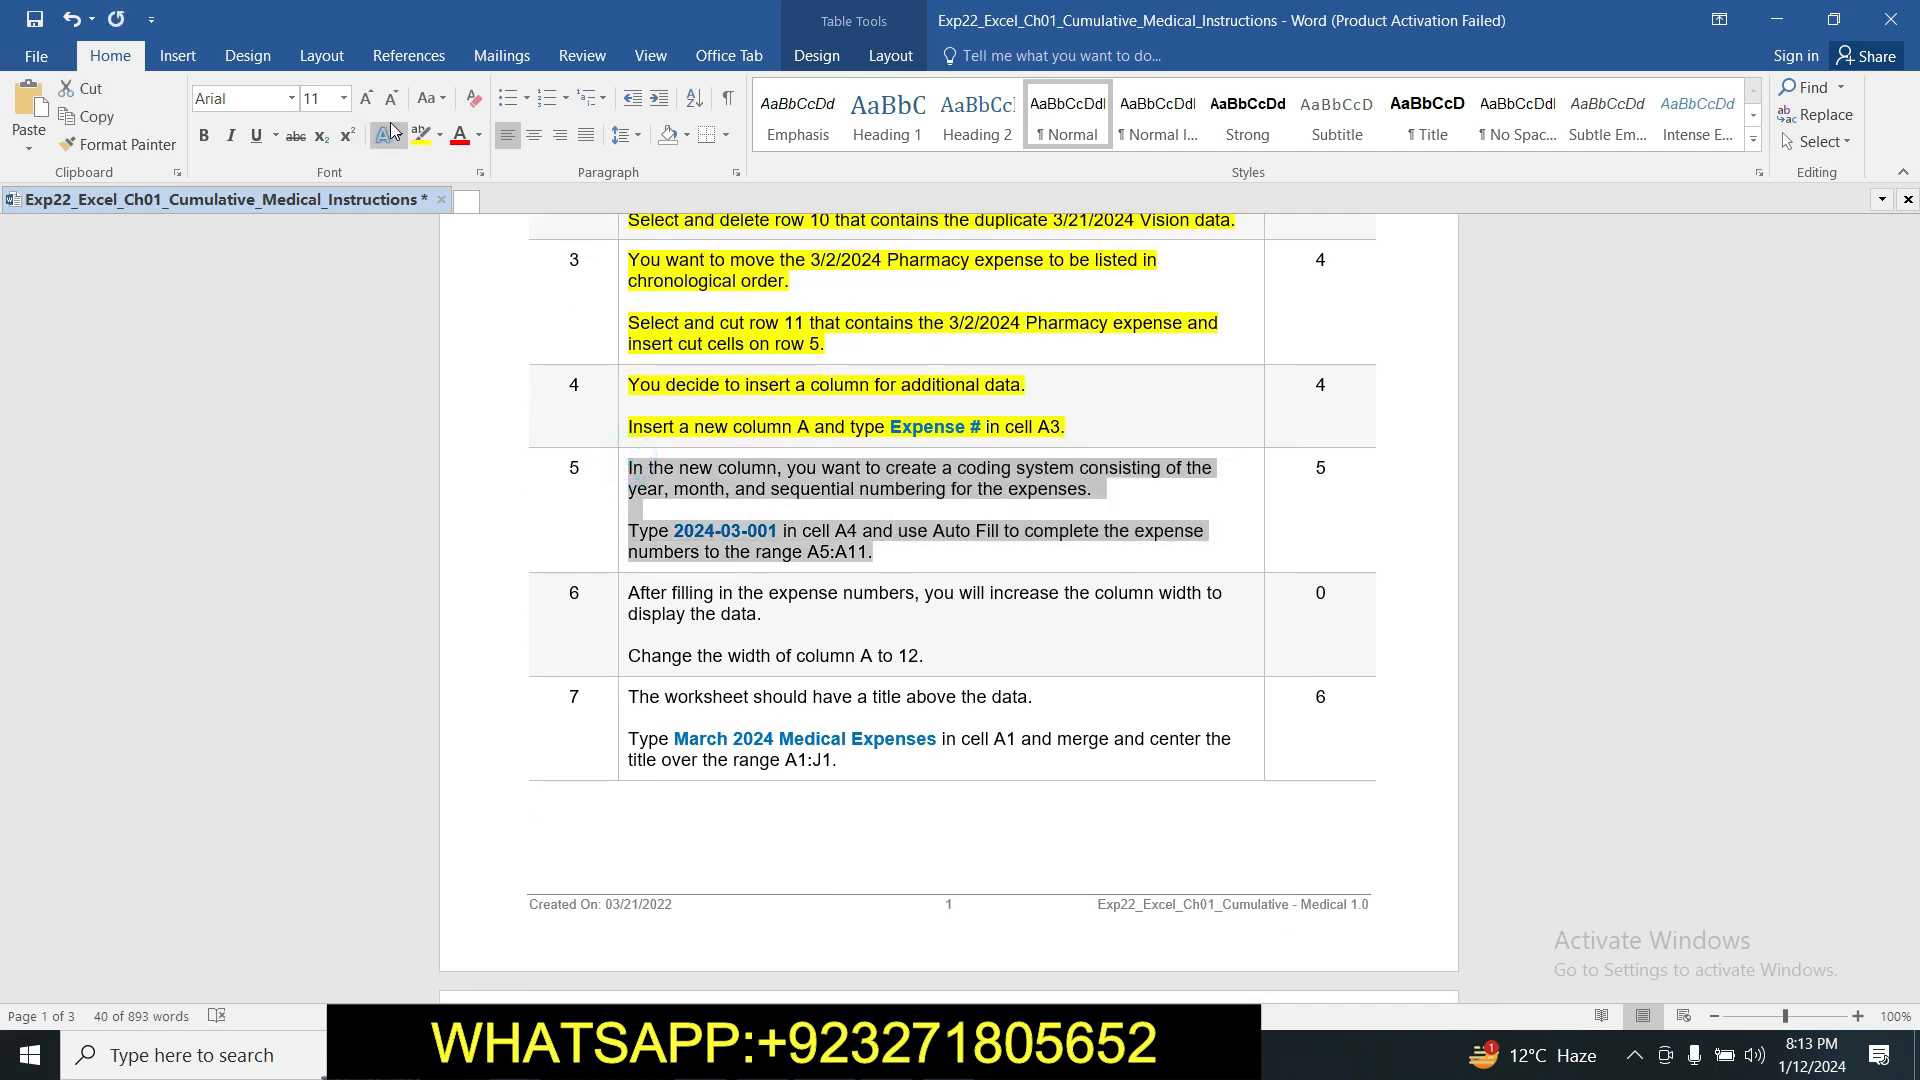
click(421, 135)
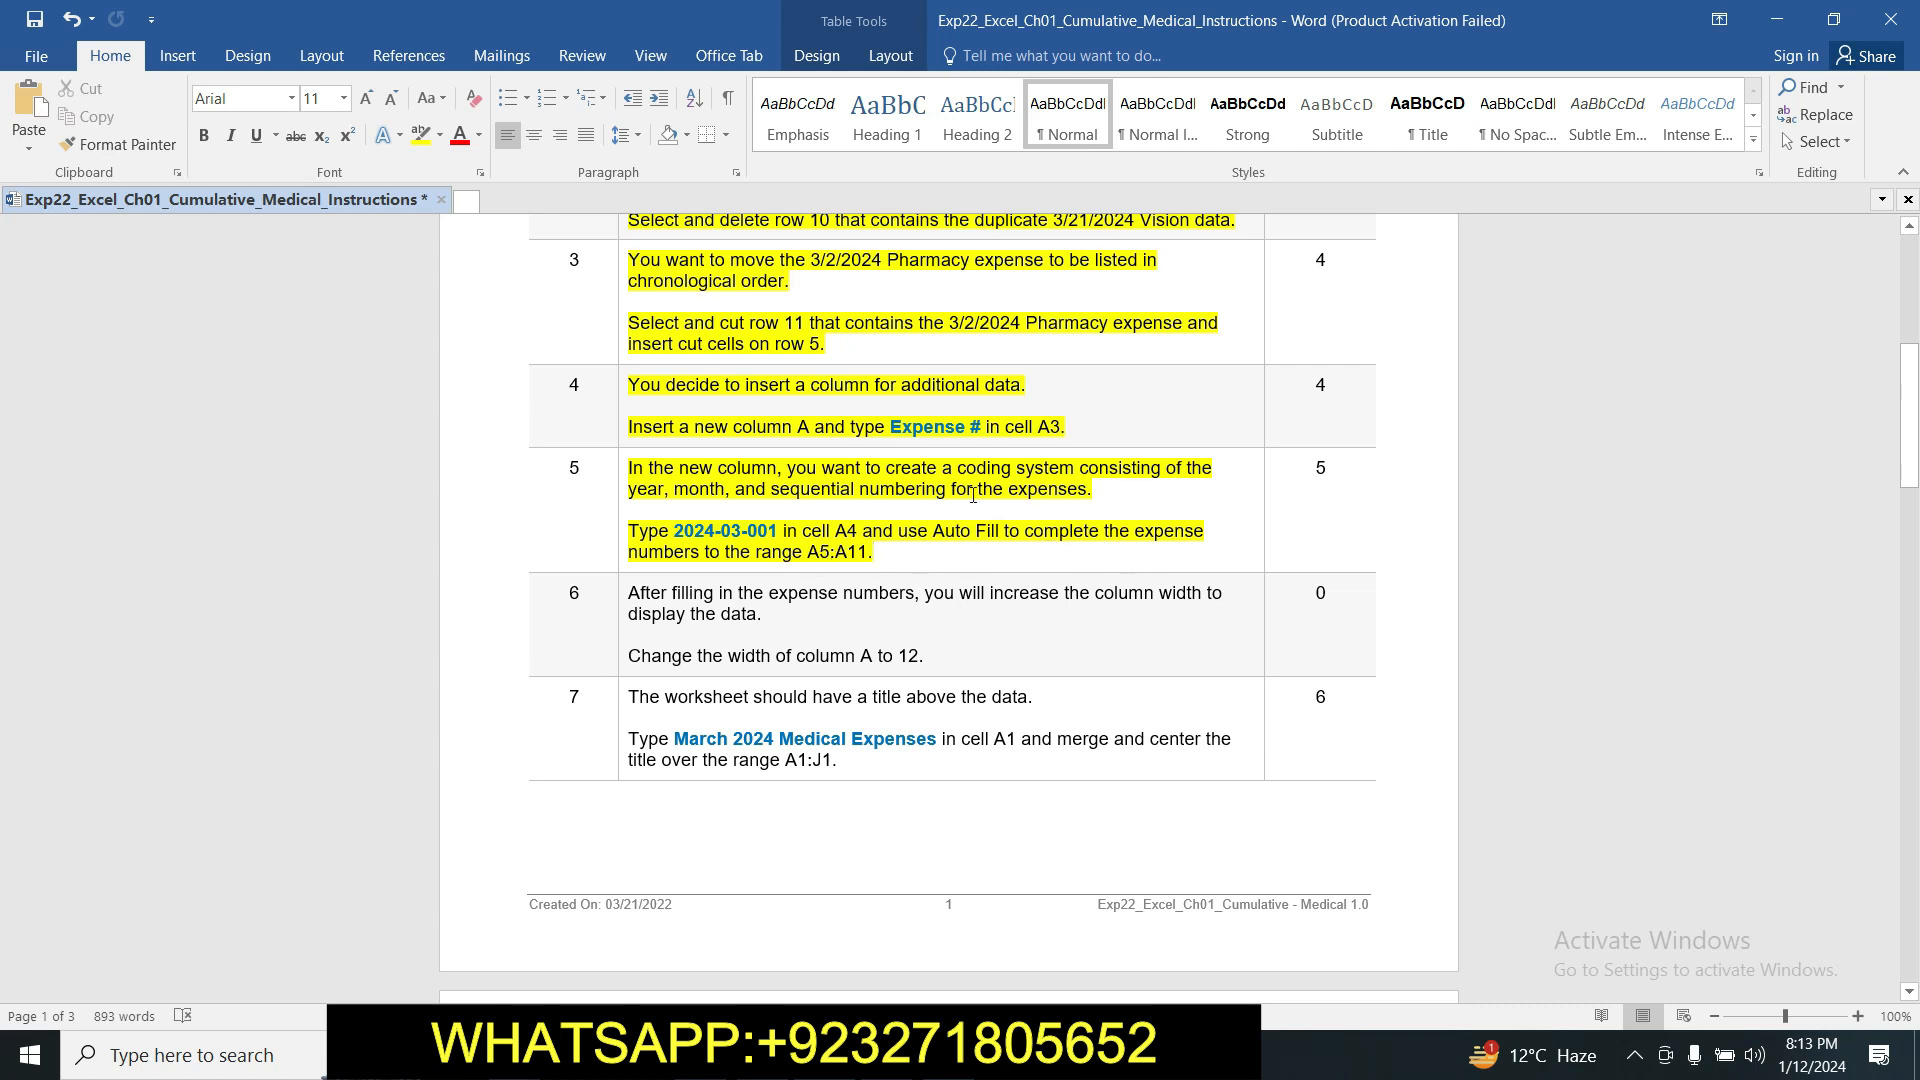
Step: Copy 2024-03-001 from the step 5 instruction in Word and enter it in cell A4 in Excel
drag(679, 531, 766, 540)
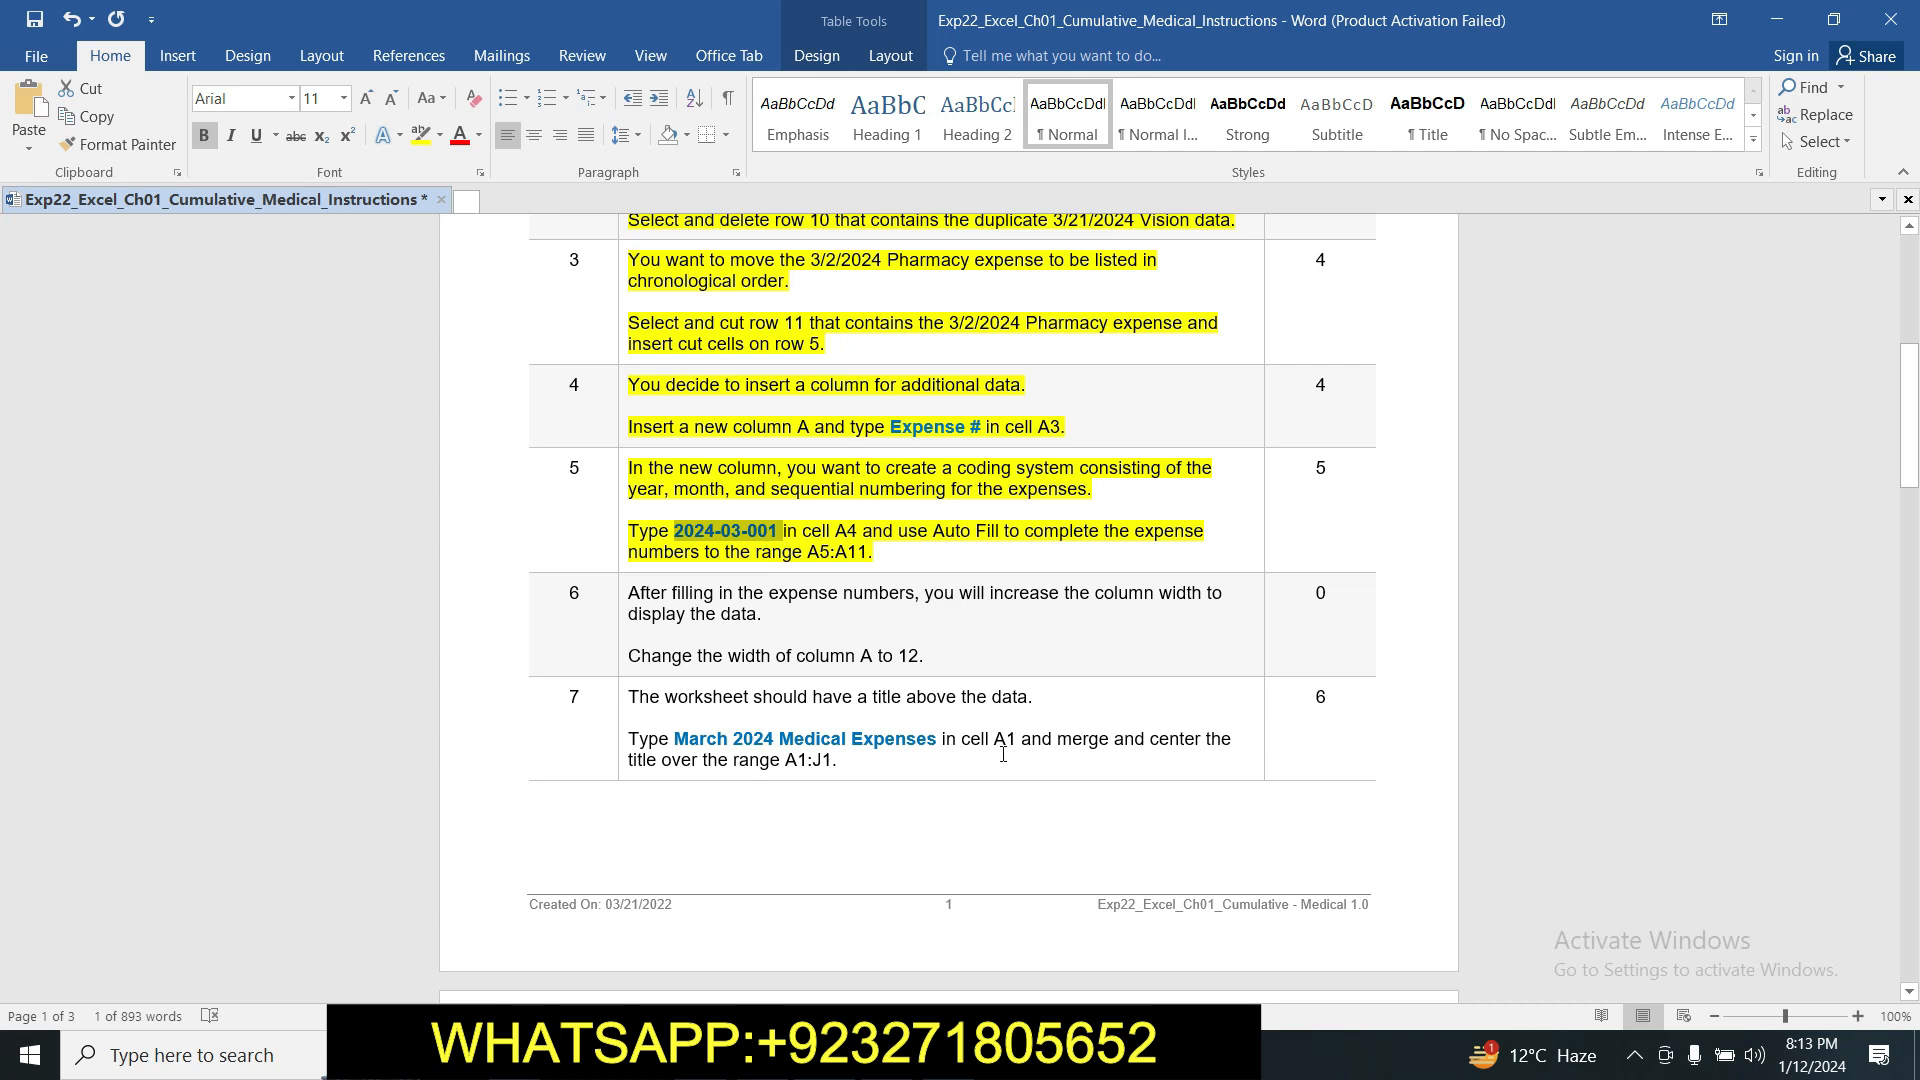
click(739, 1055)
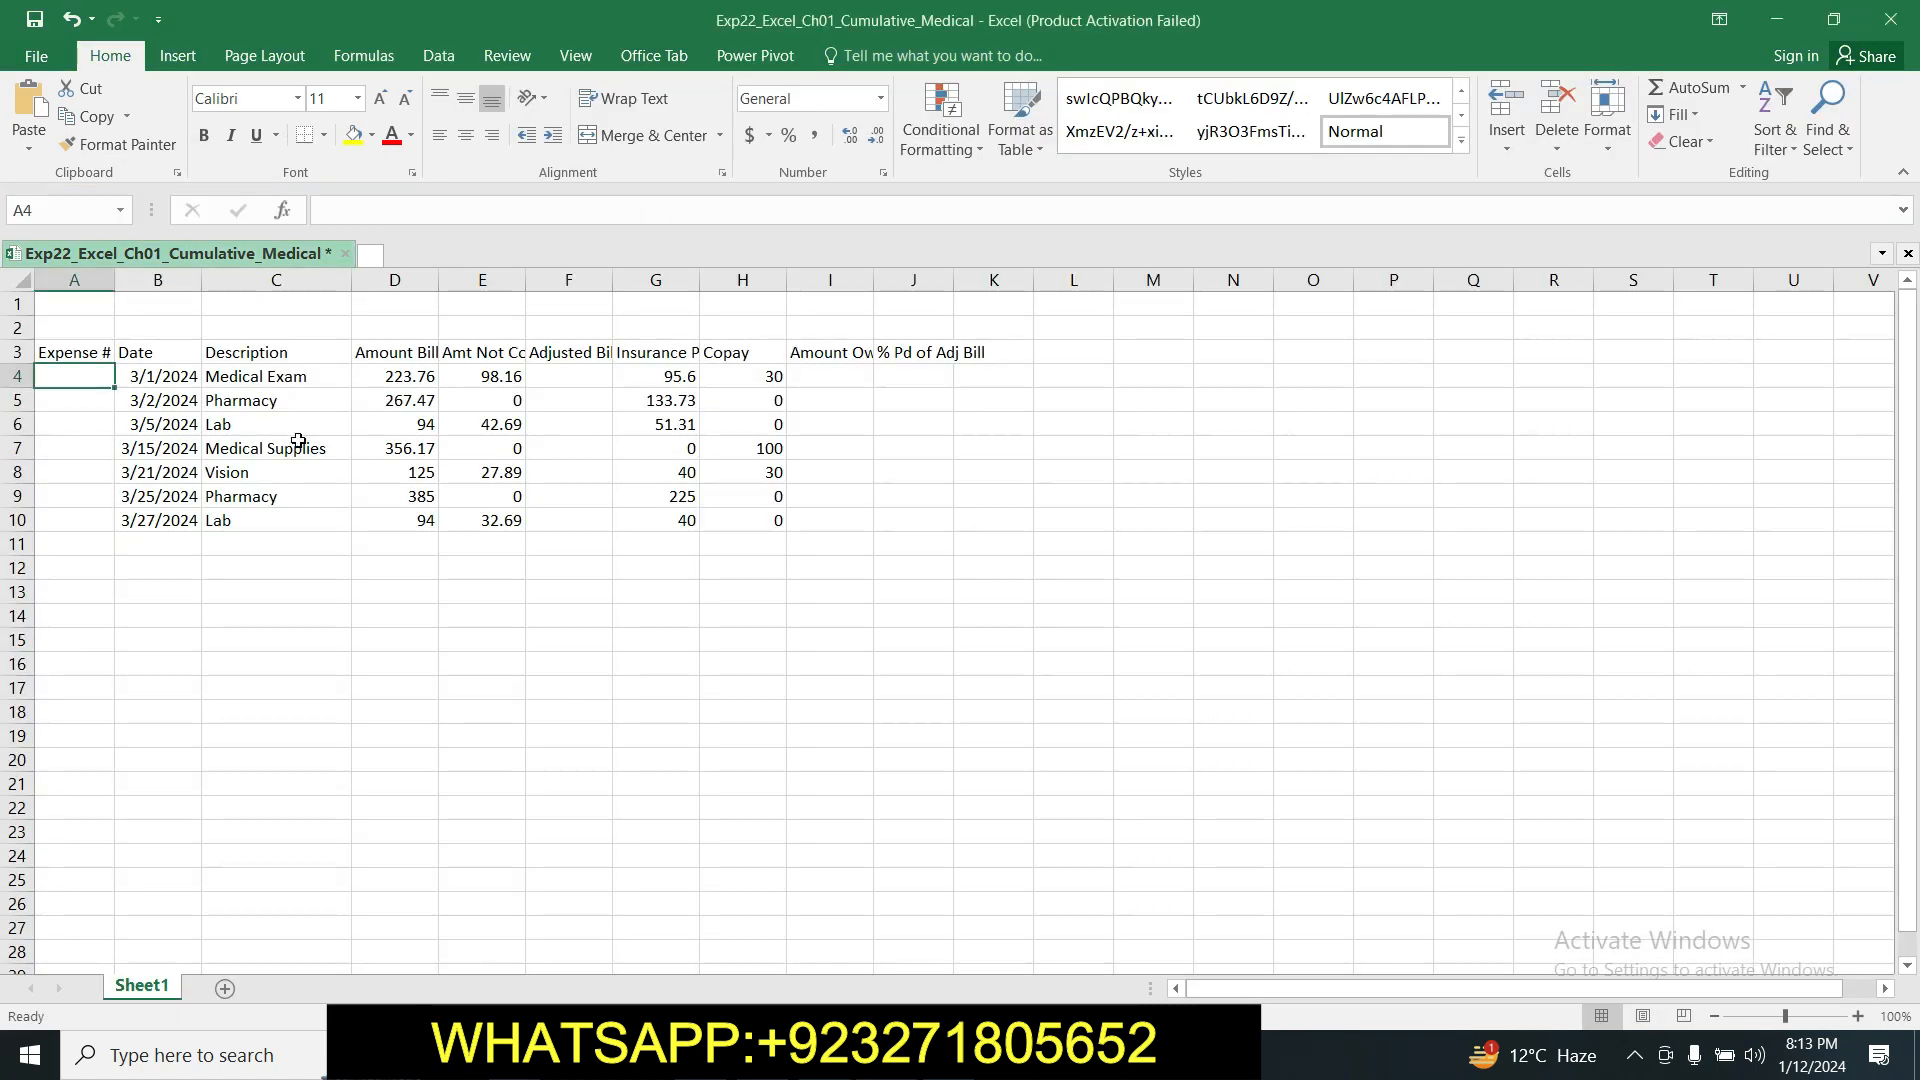
click(450, 217)
text(2024-03-01)
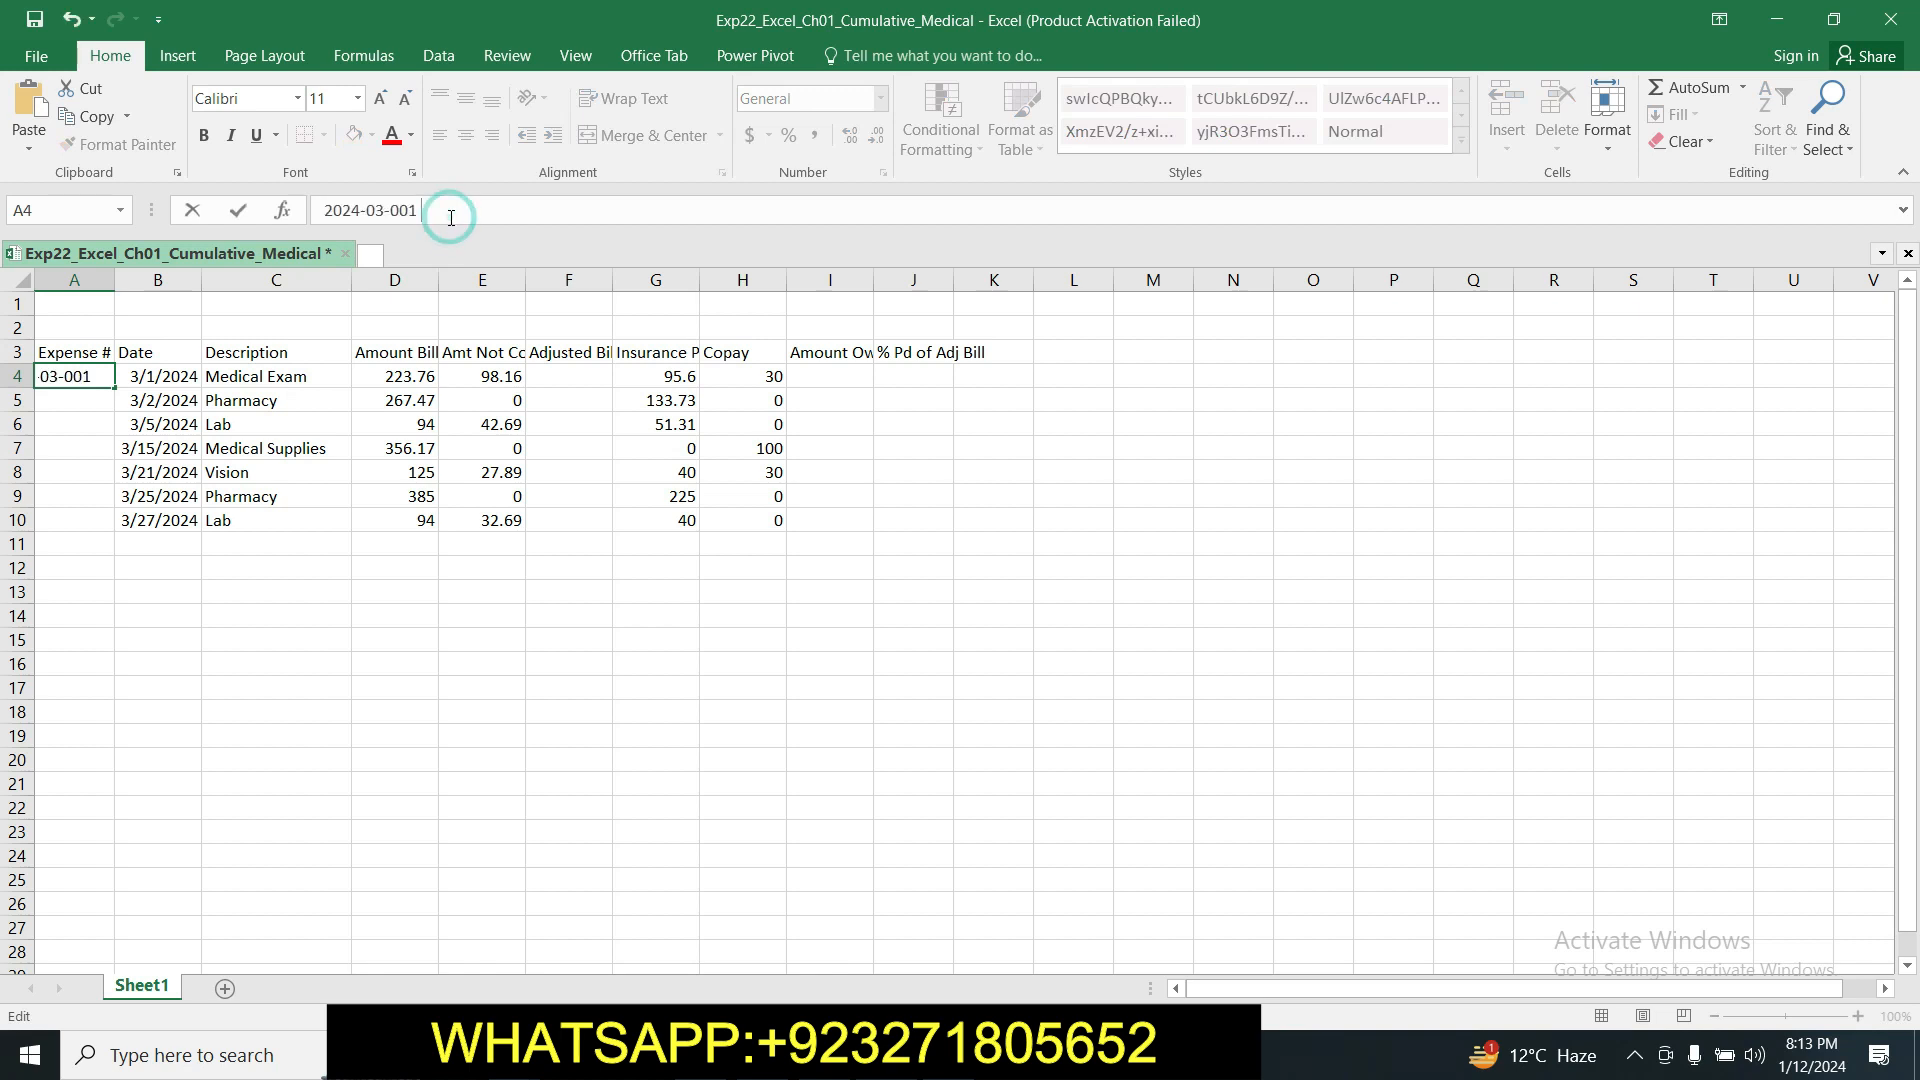
key(Return)
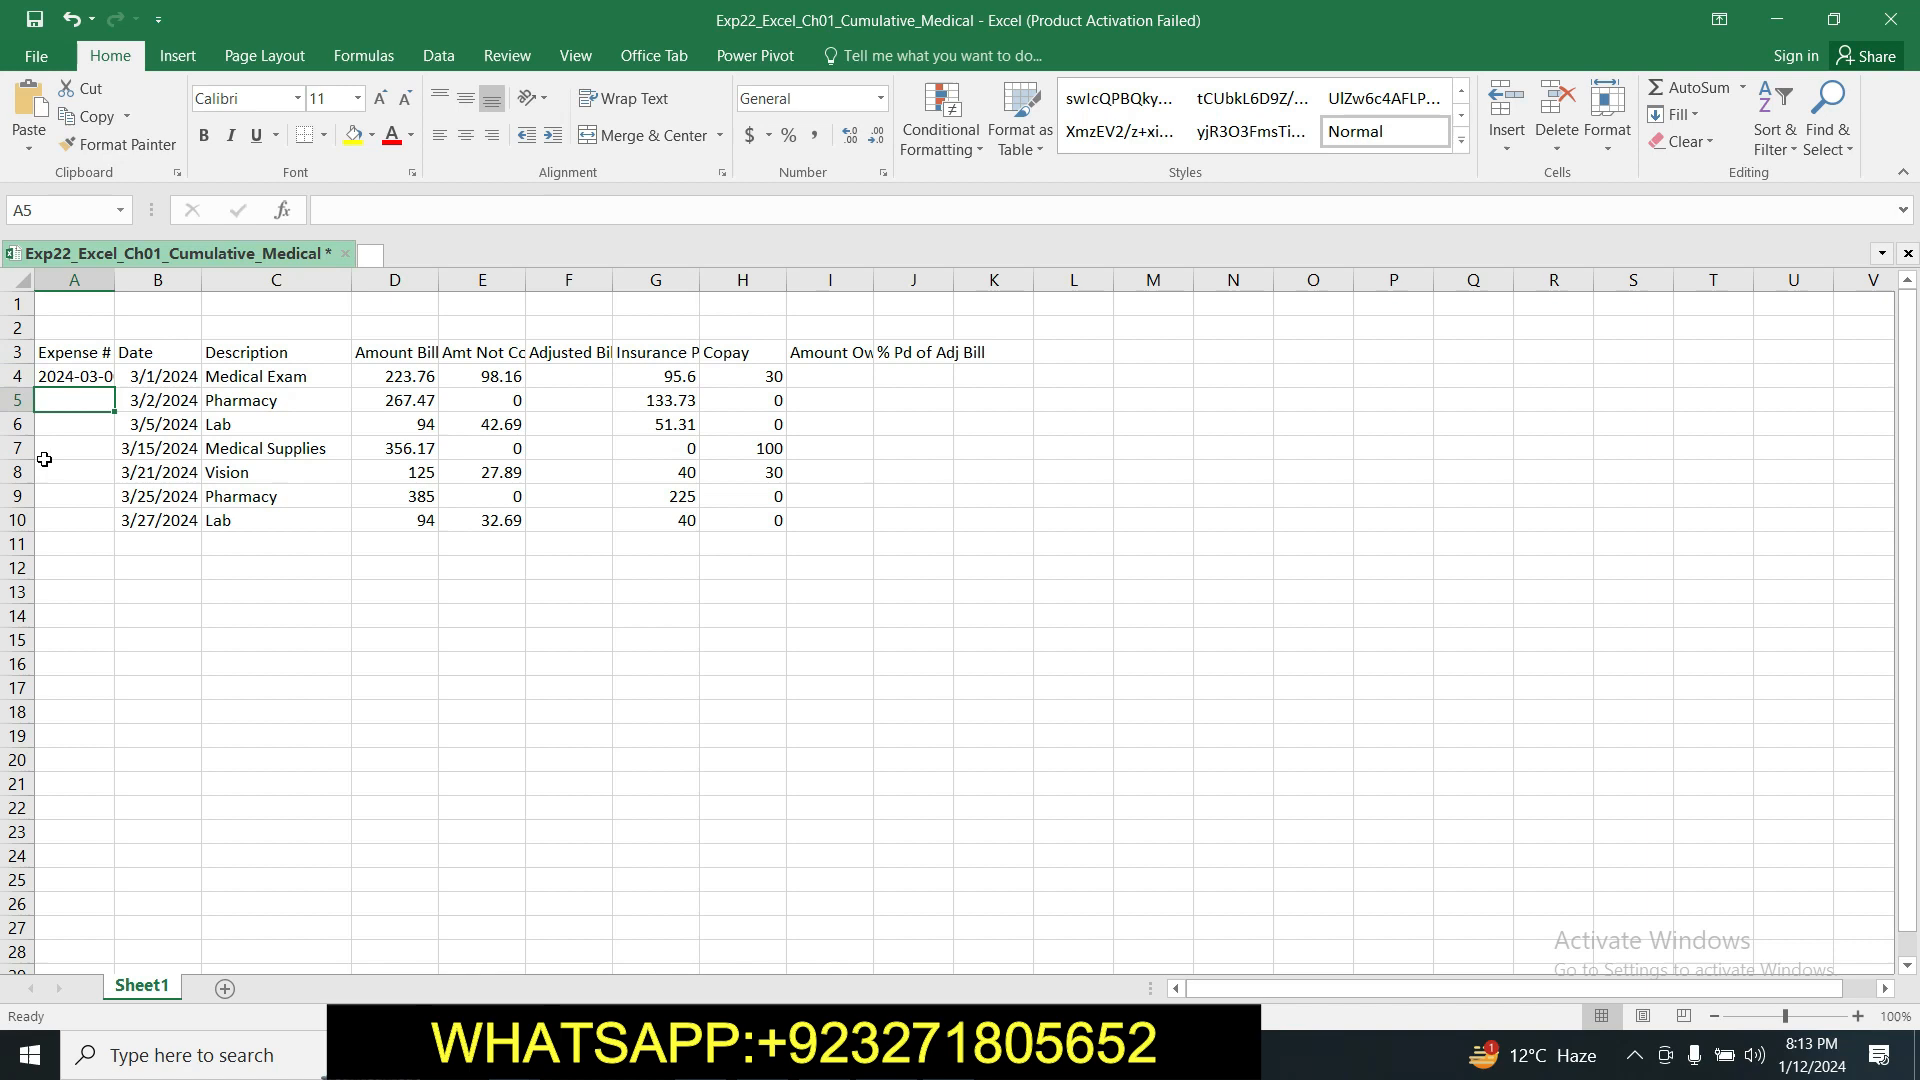
Step: Use Auto Fill to extend the expense number in A4 through the range A5:A11
click(88, 375)
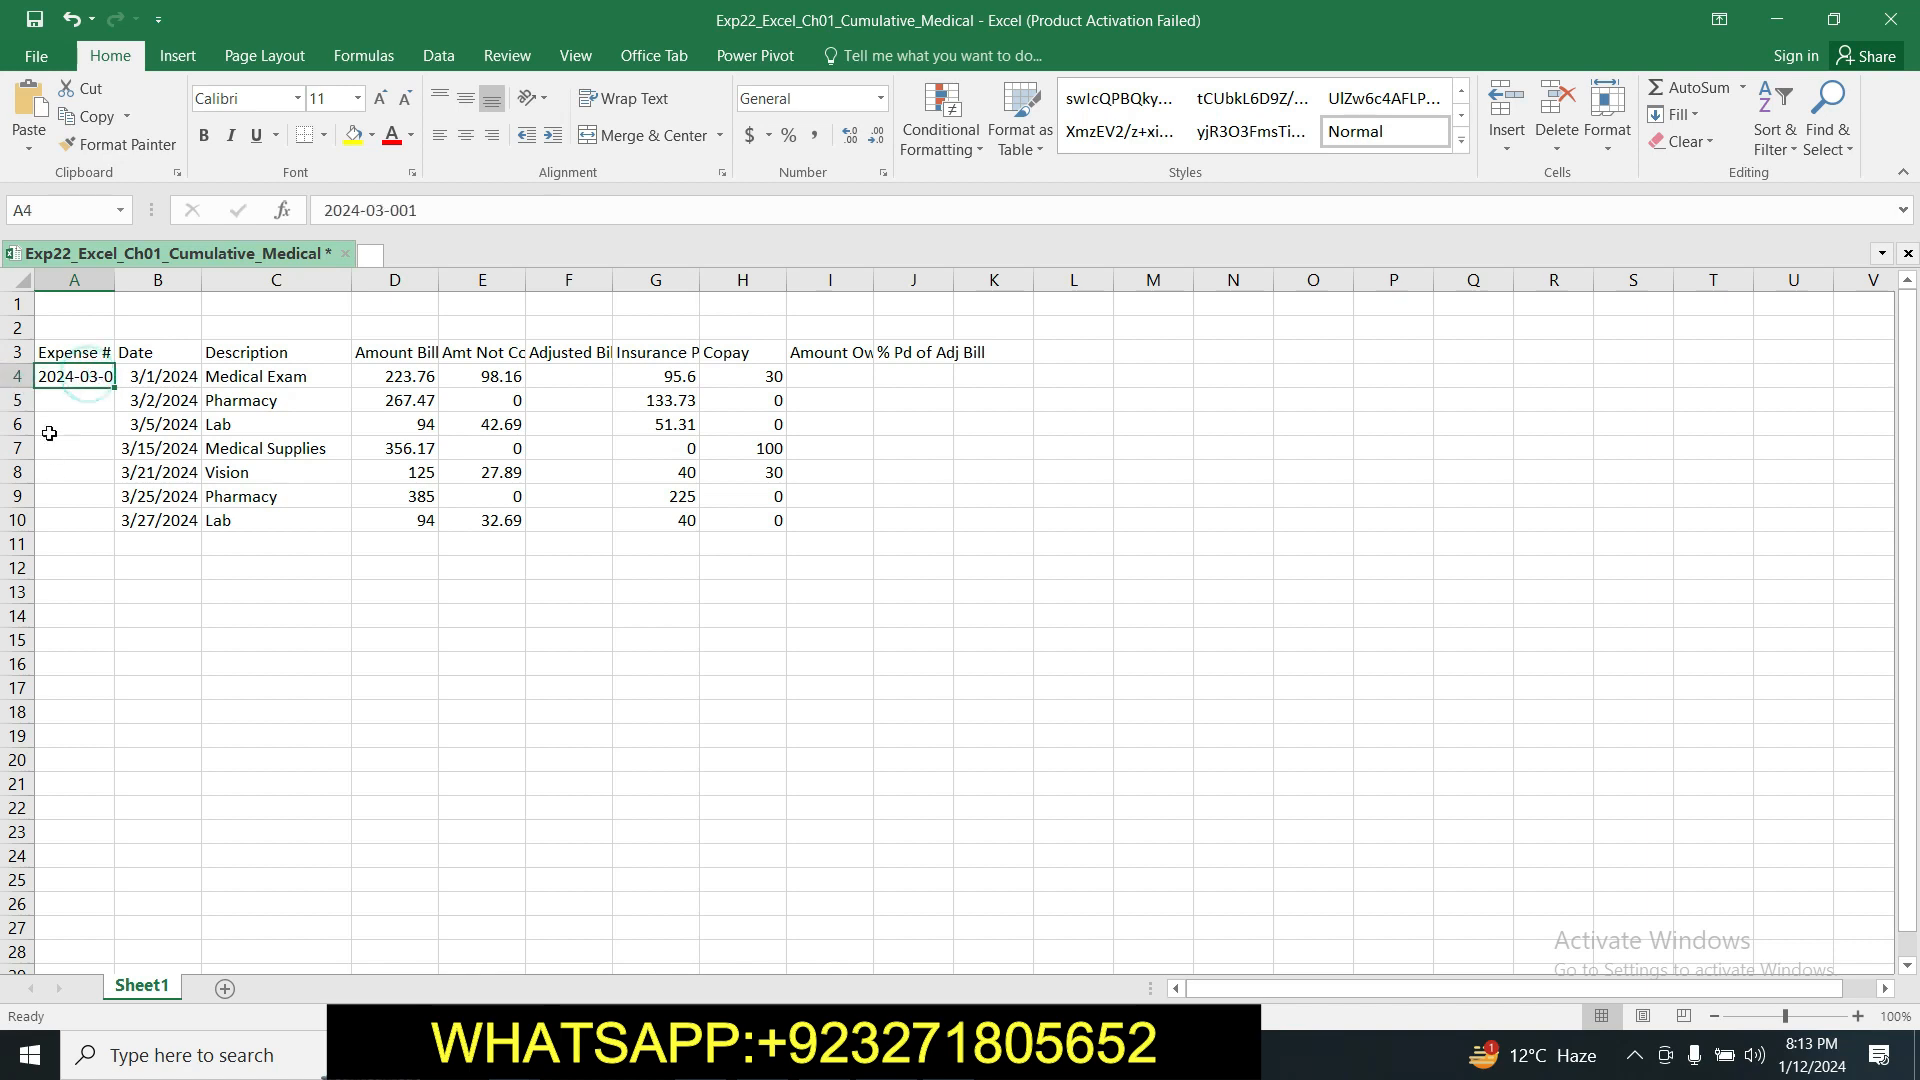
click(880, 1055)
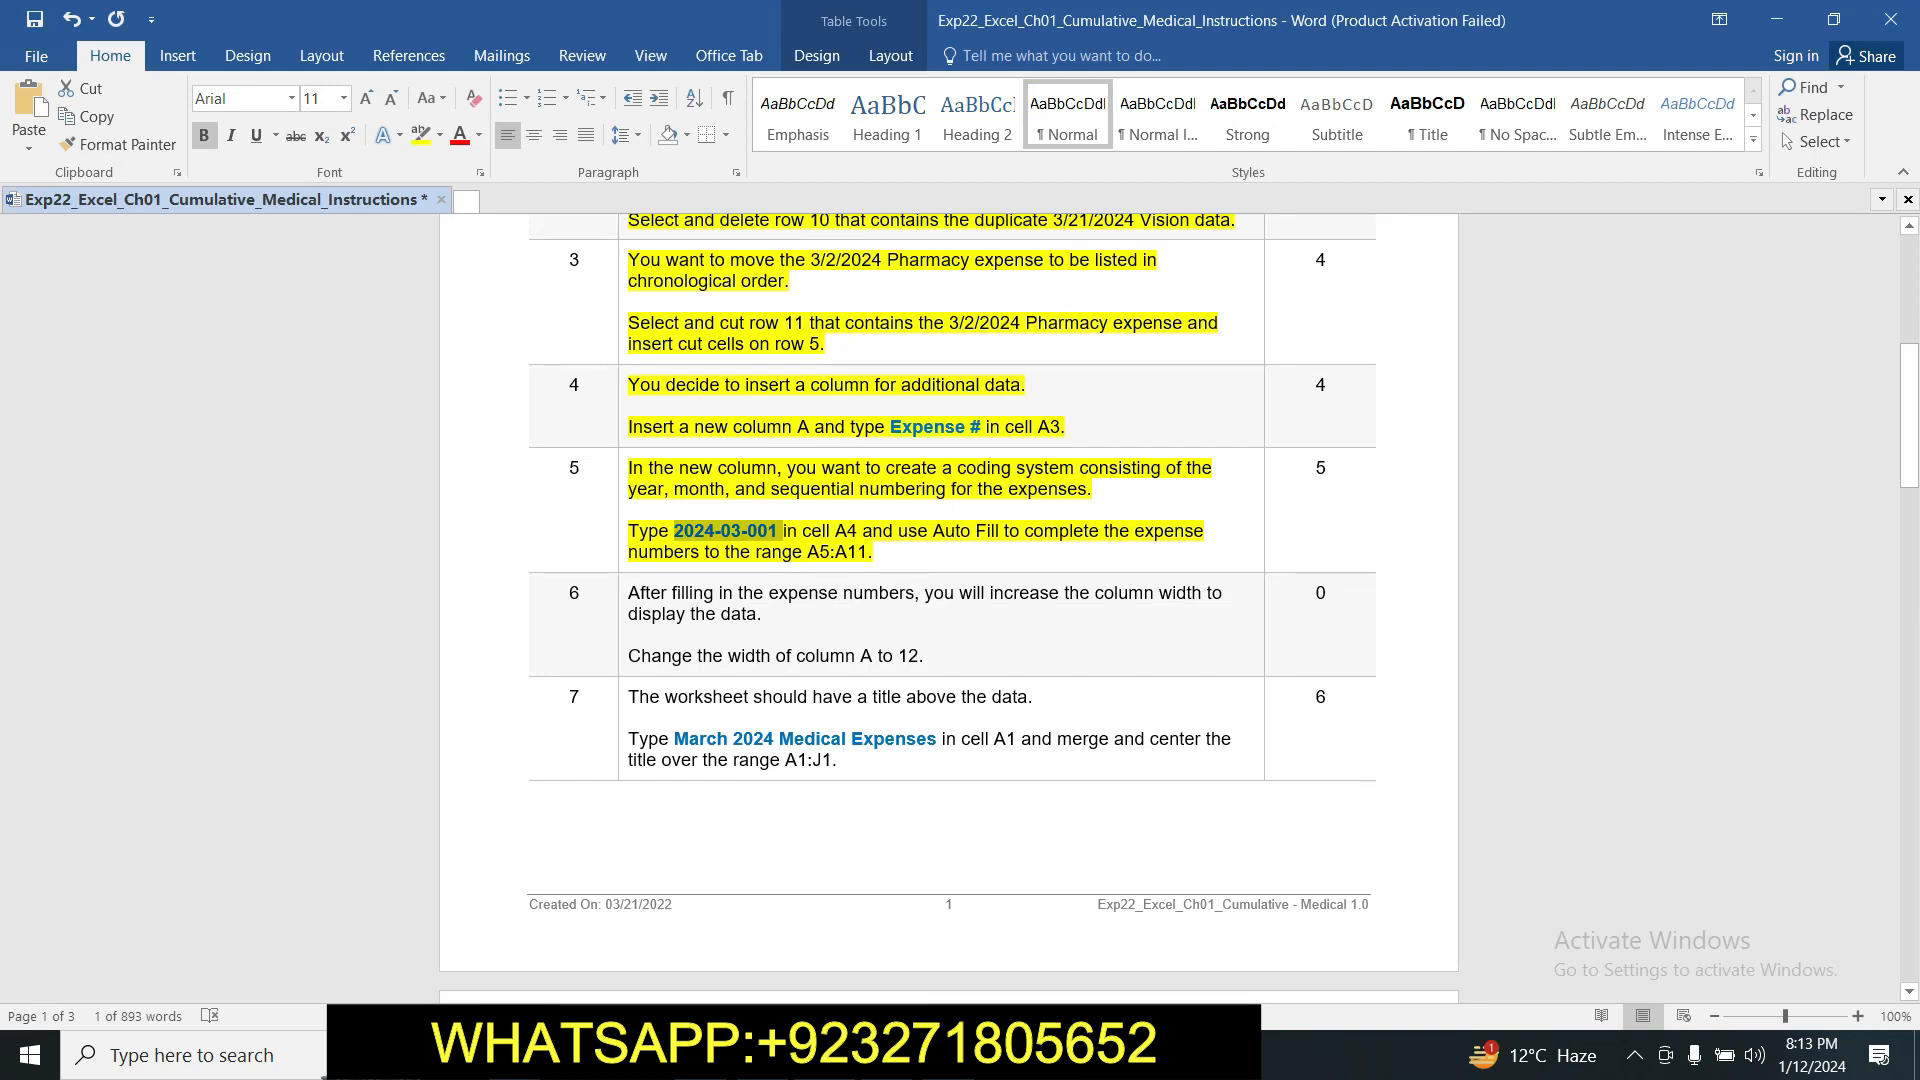
click(840, 1055)
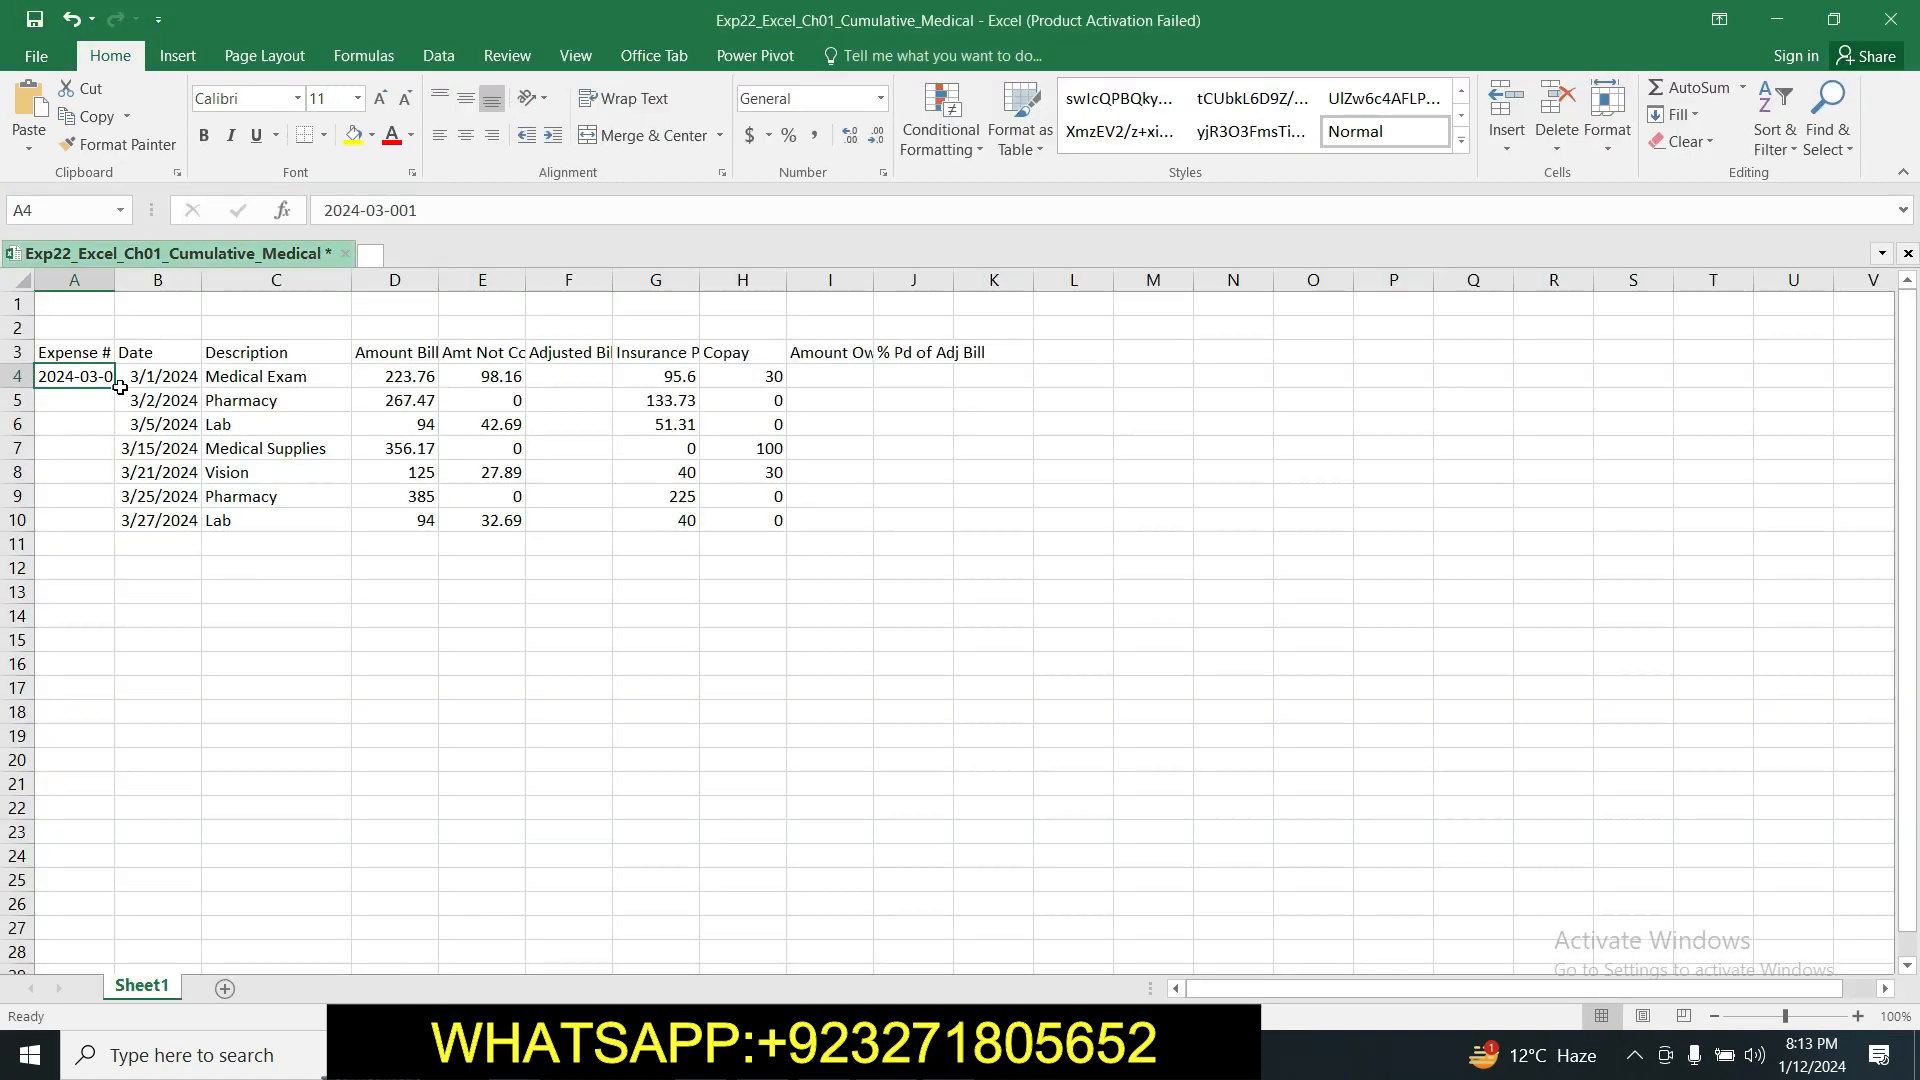
drag(114, 387, 118, 565)
click(285, 577)
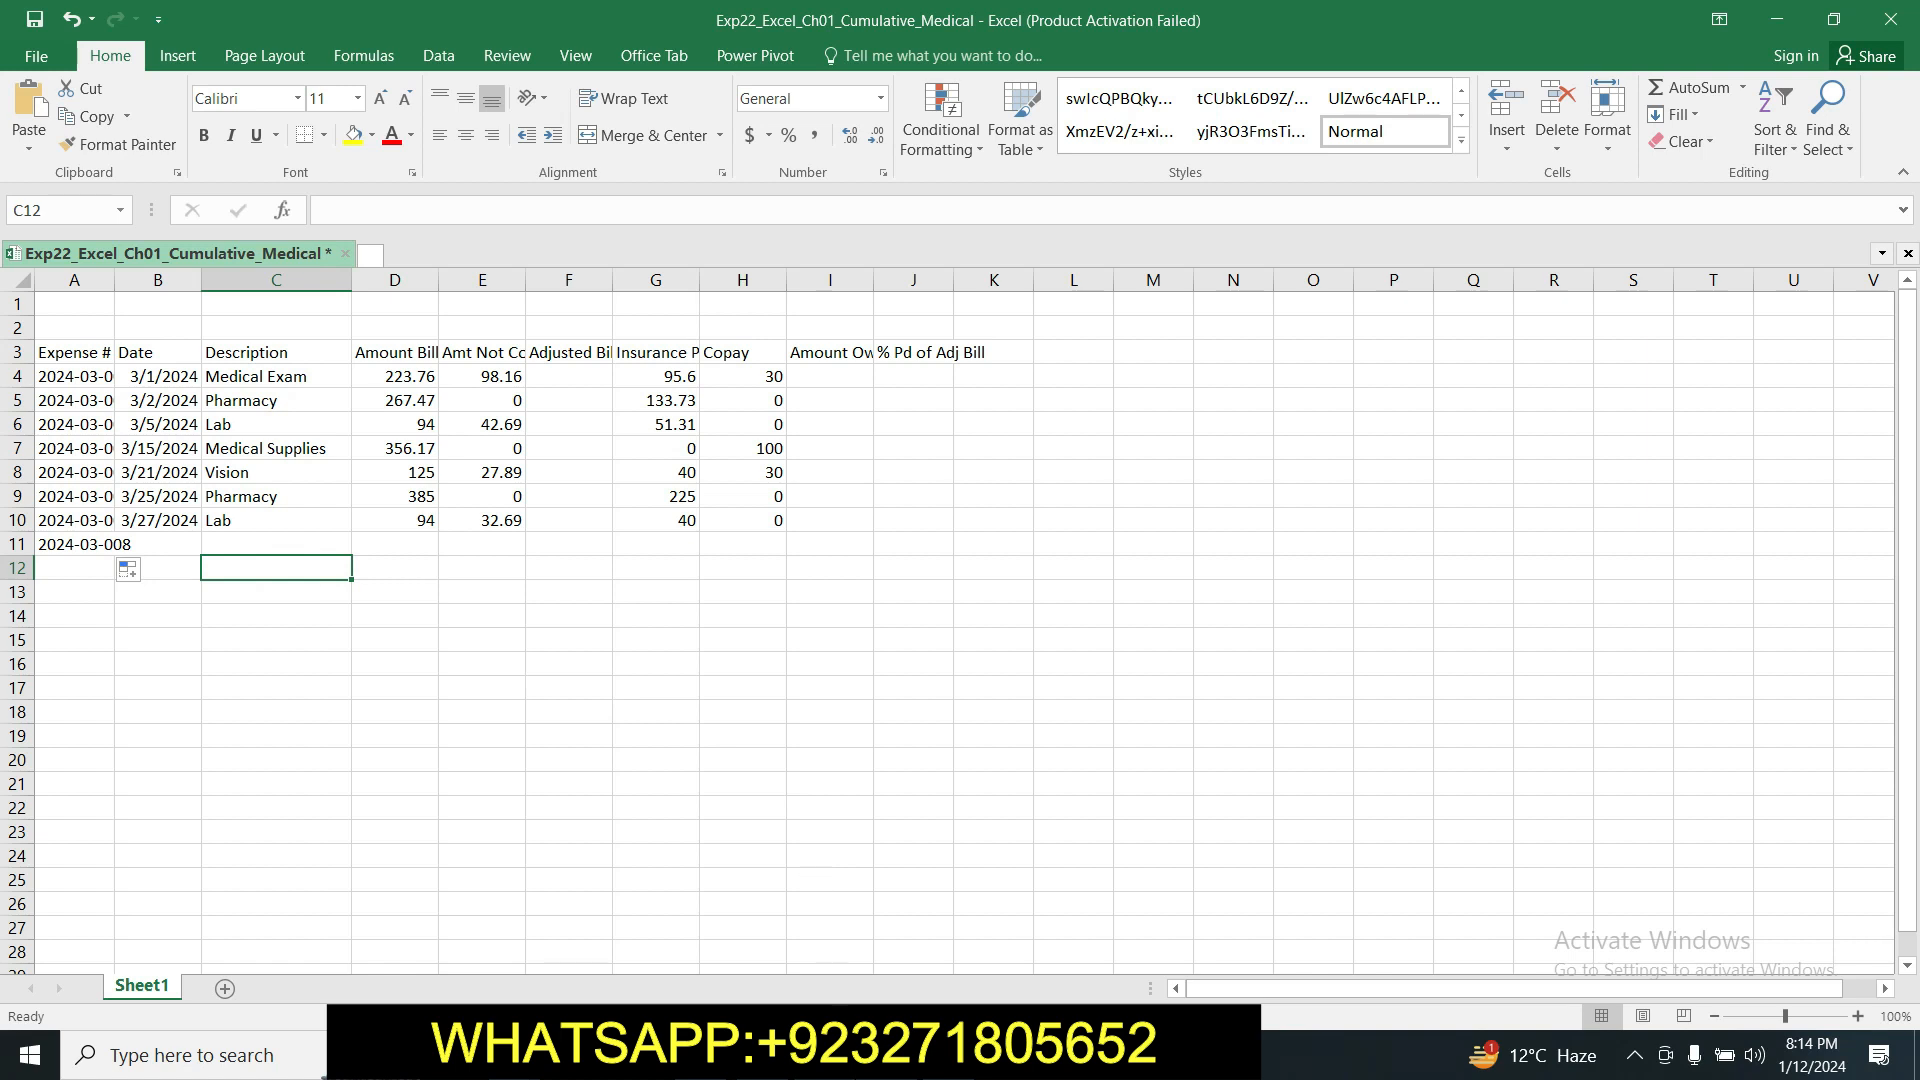
Step: Switch to Word and highlight the step 6 instruction about changing the width of column A in yellow
key(alt+Tab)
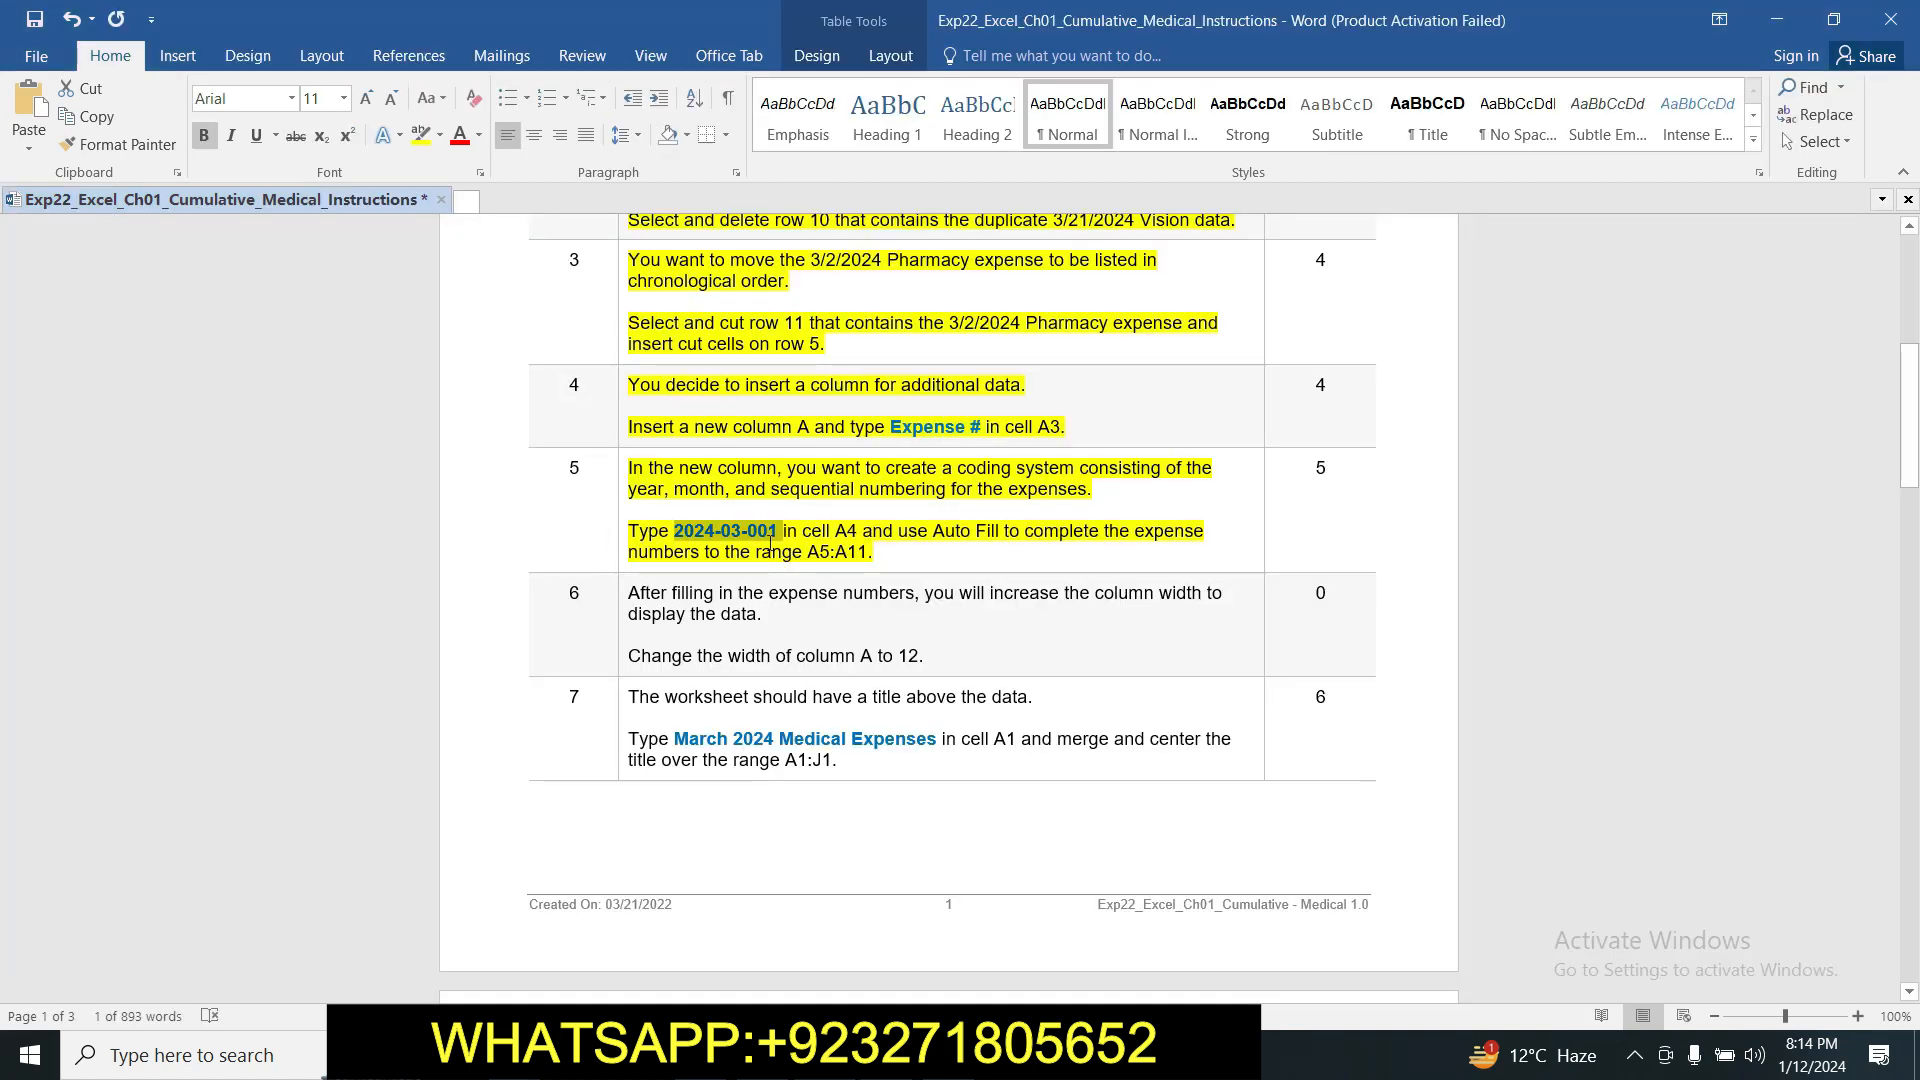
click(870, 560)
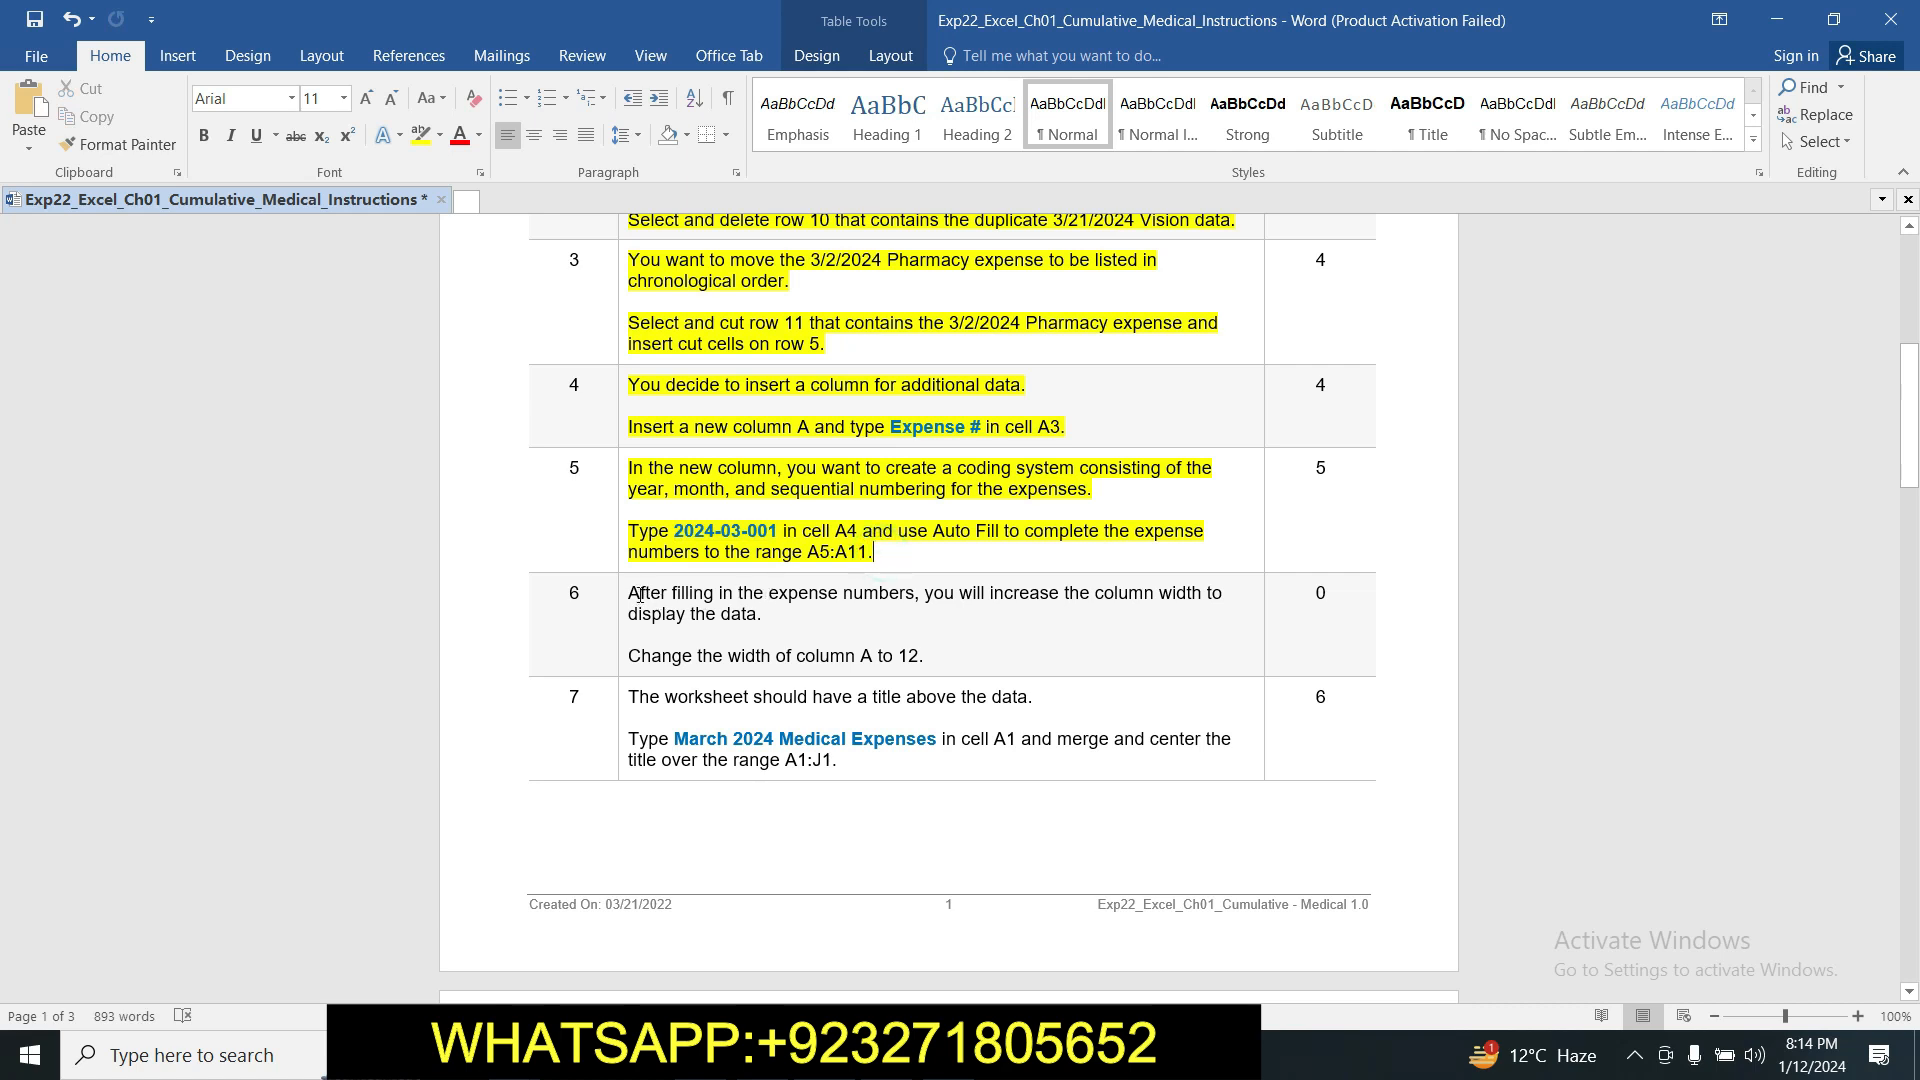
drag(632, 594, 925, 660)
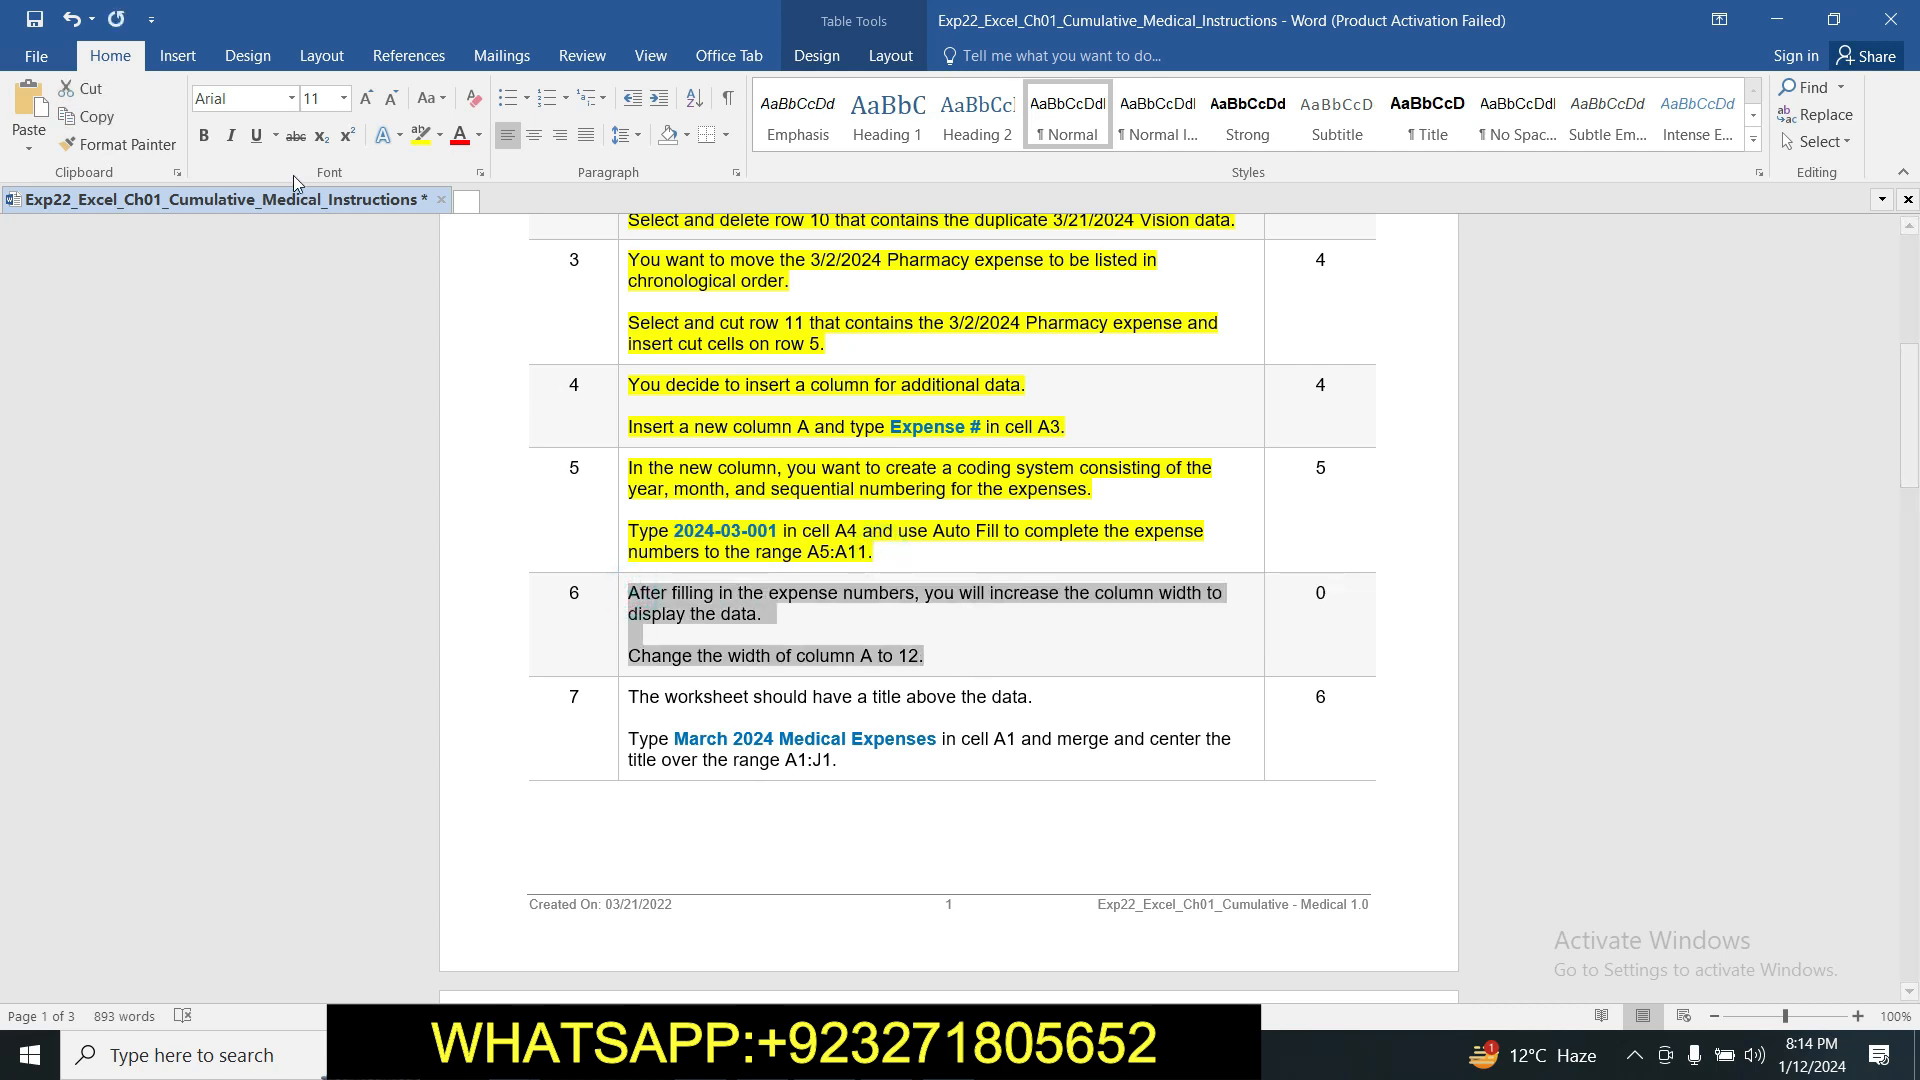
click(421, 134)
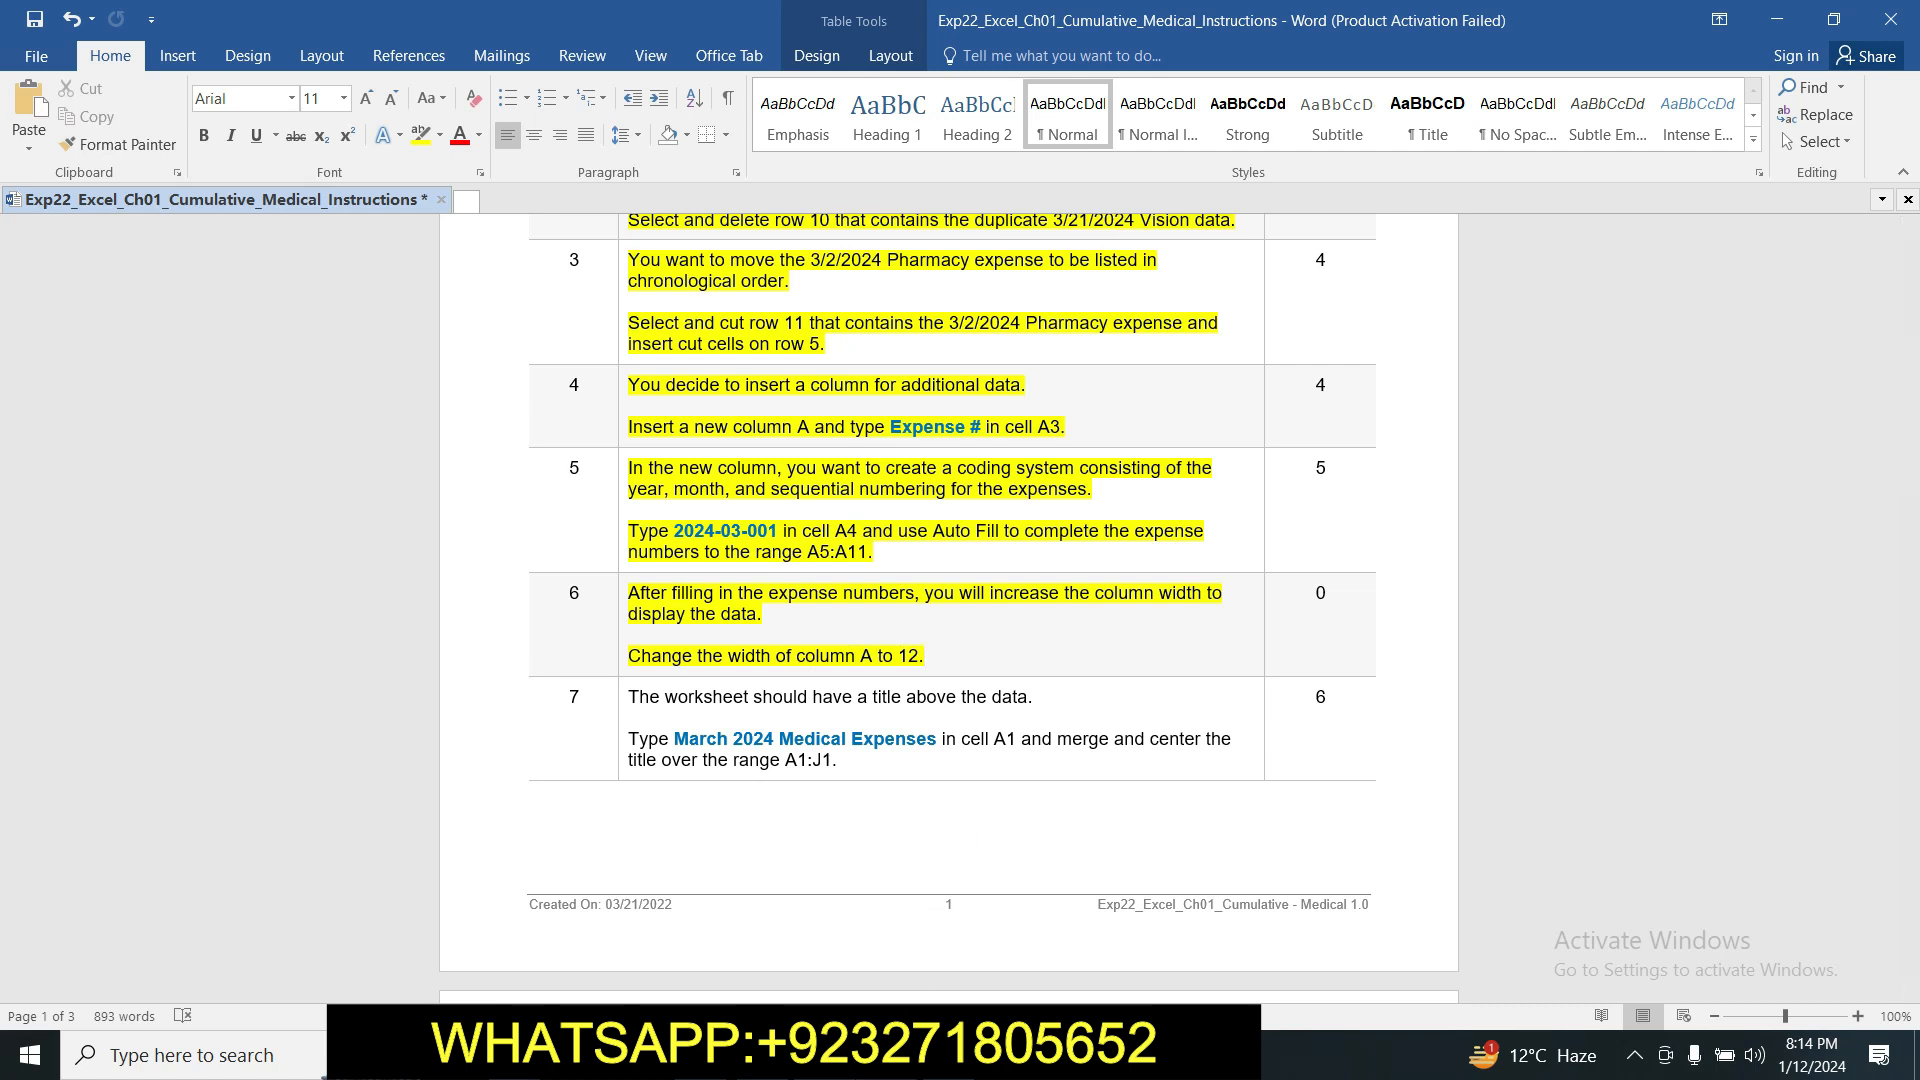
Step: Switch to Excel and set the width of column A to 12
click(887, 1054)
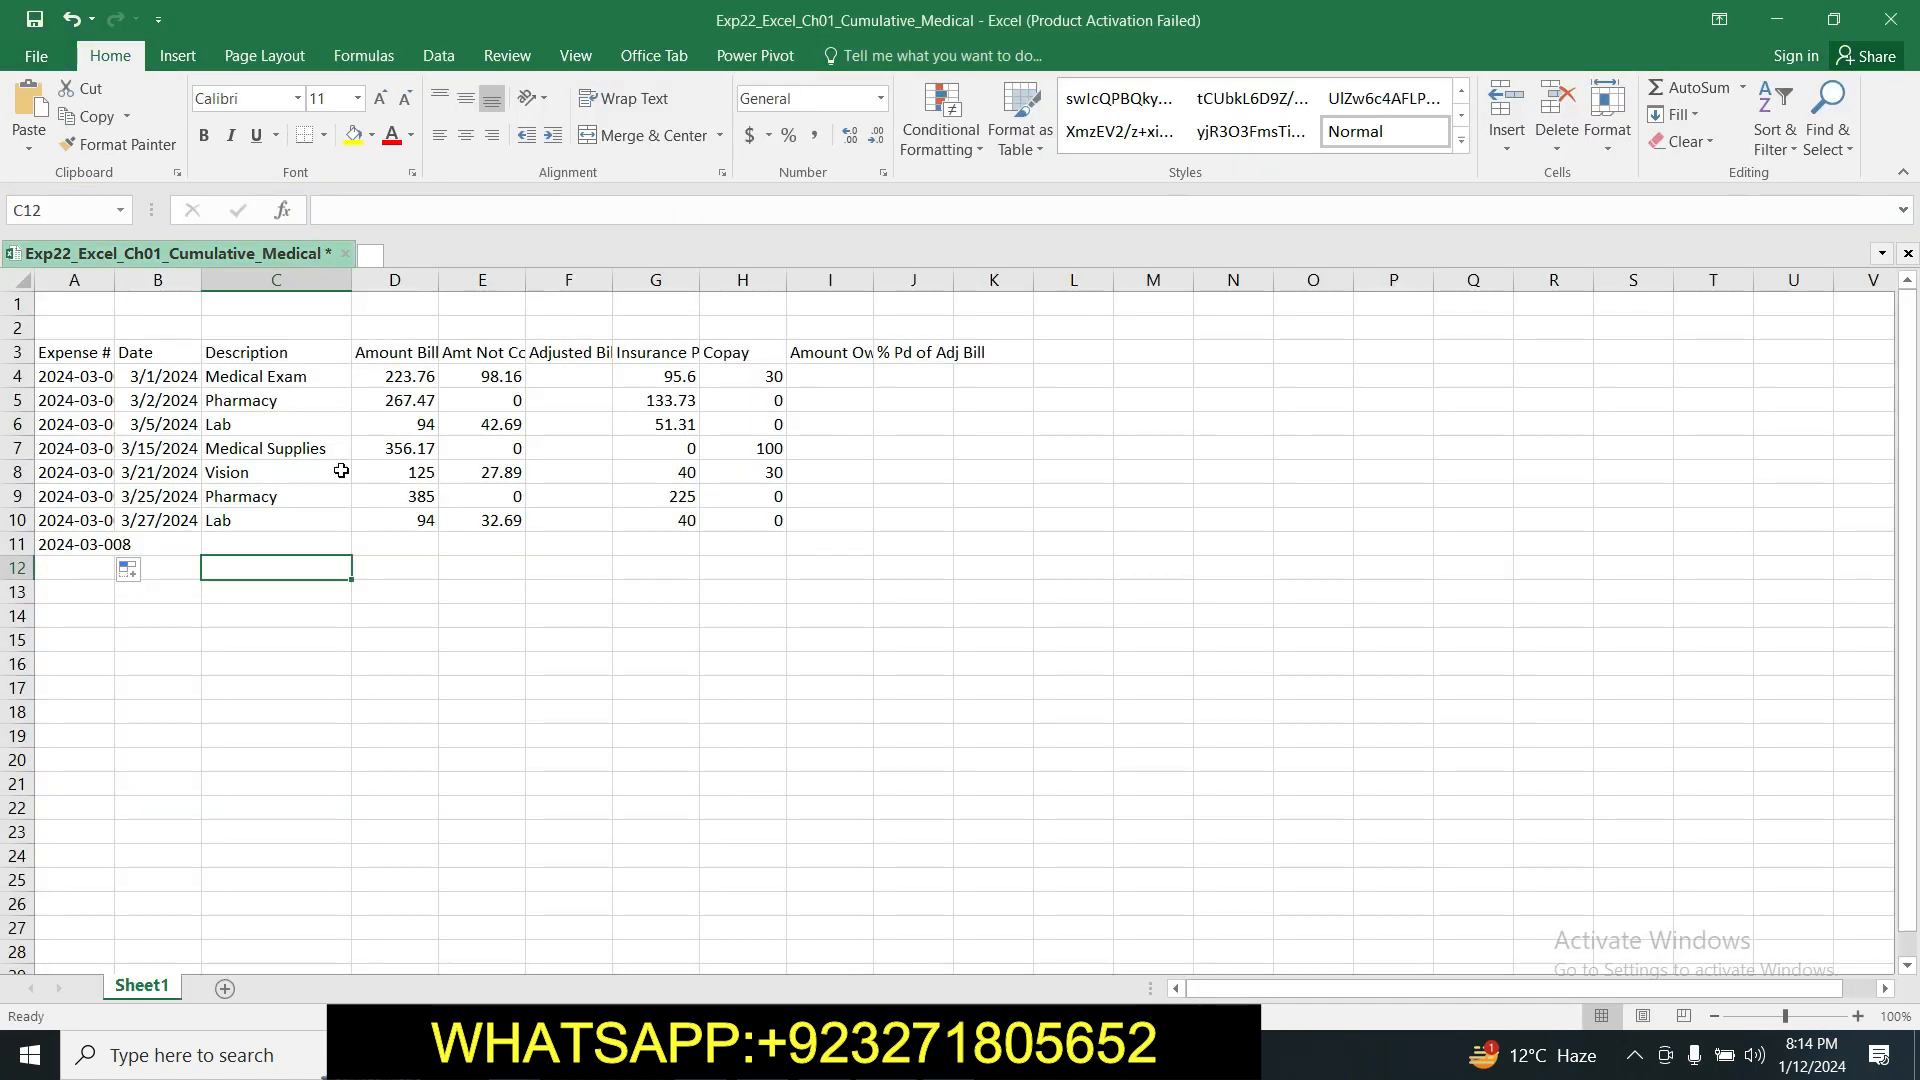
click(86, 280)
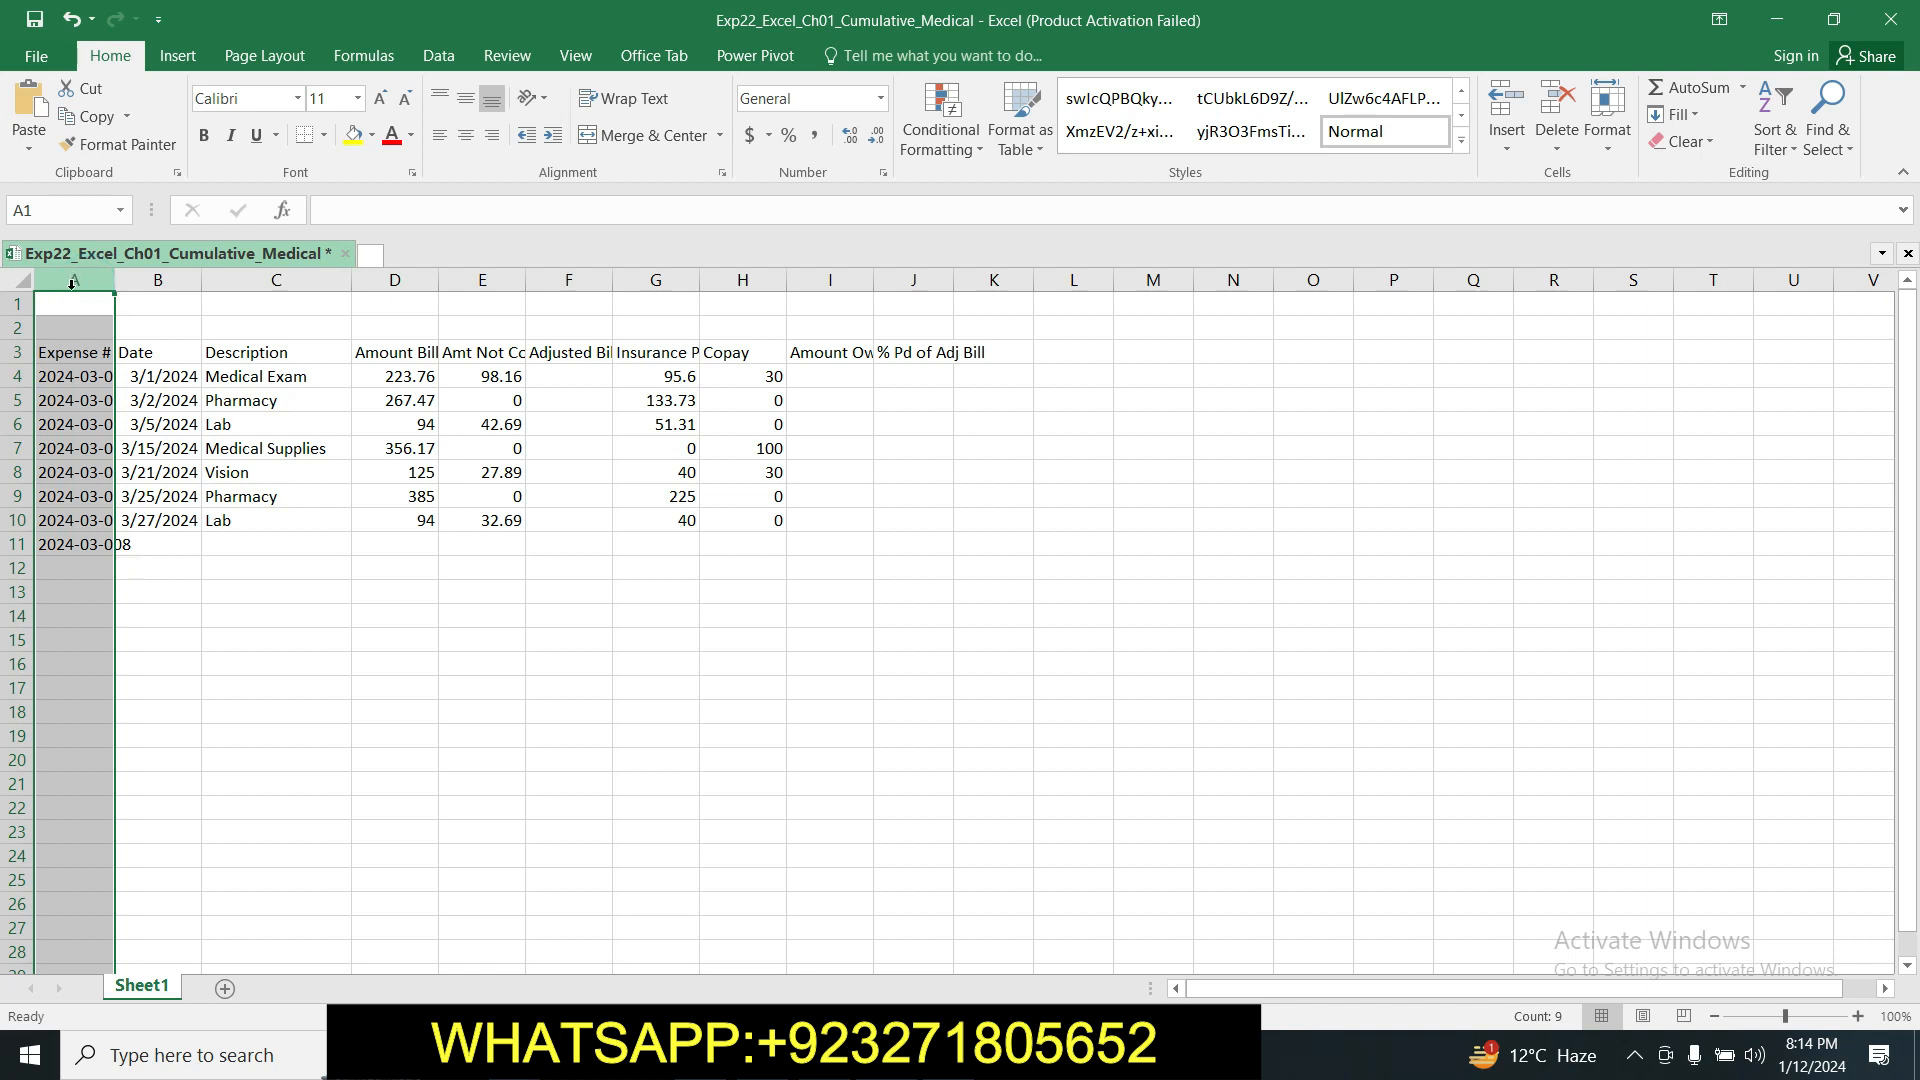
right_click(72, 286)
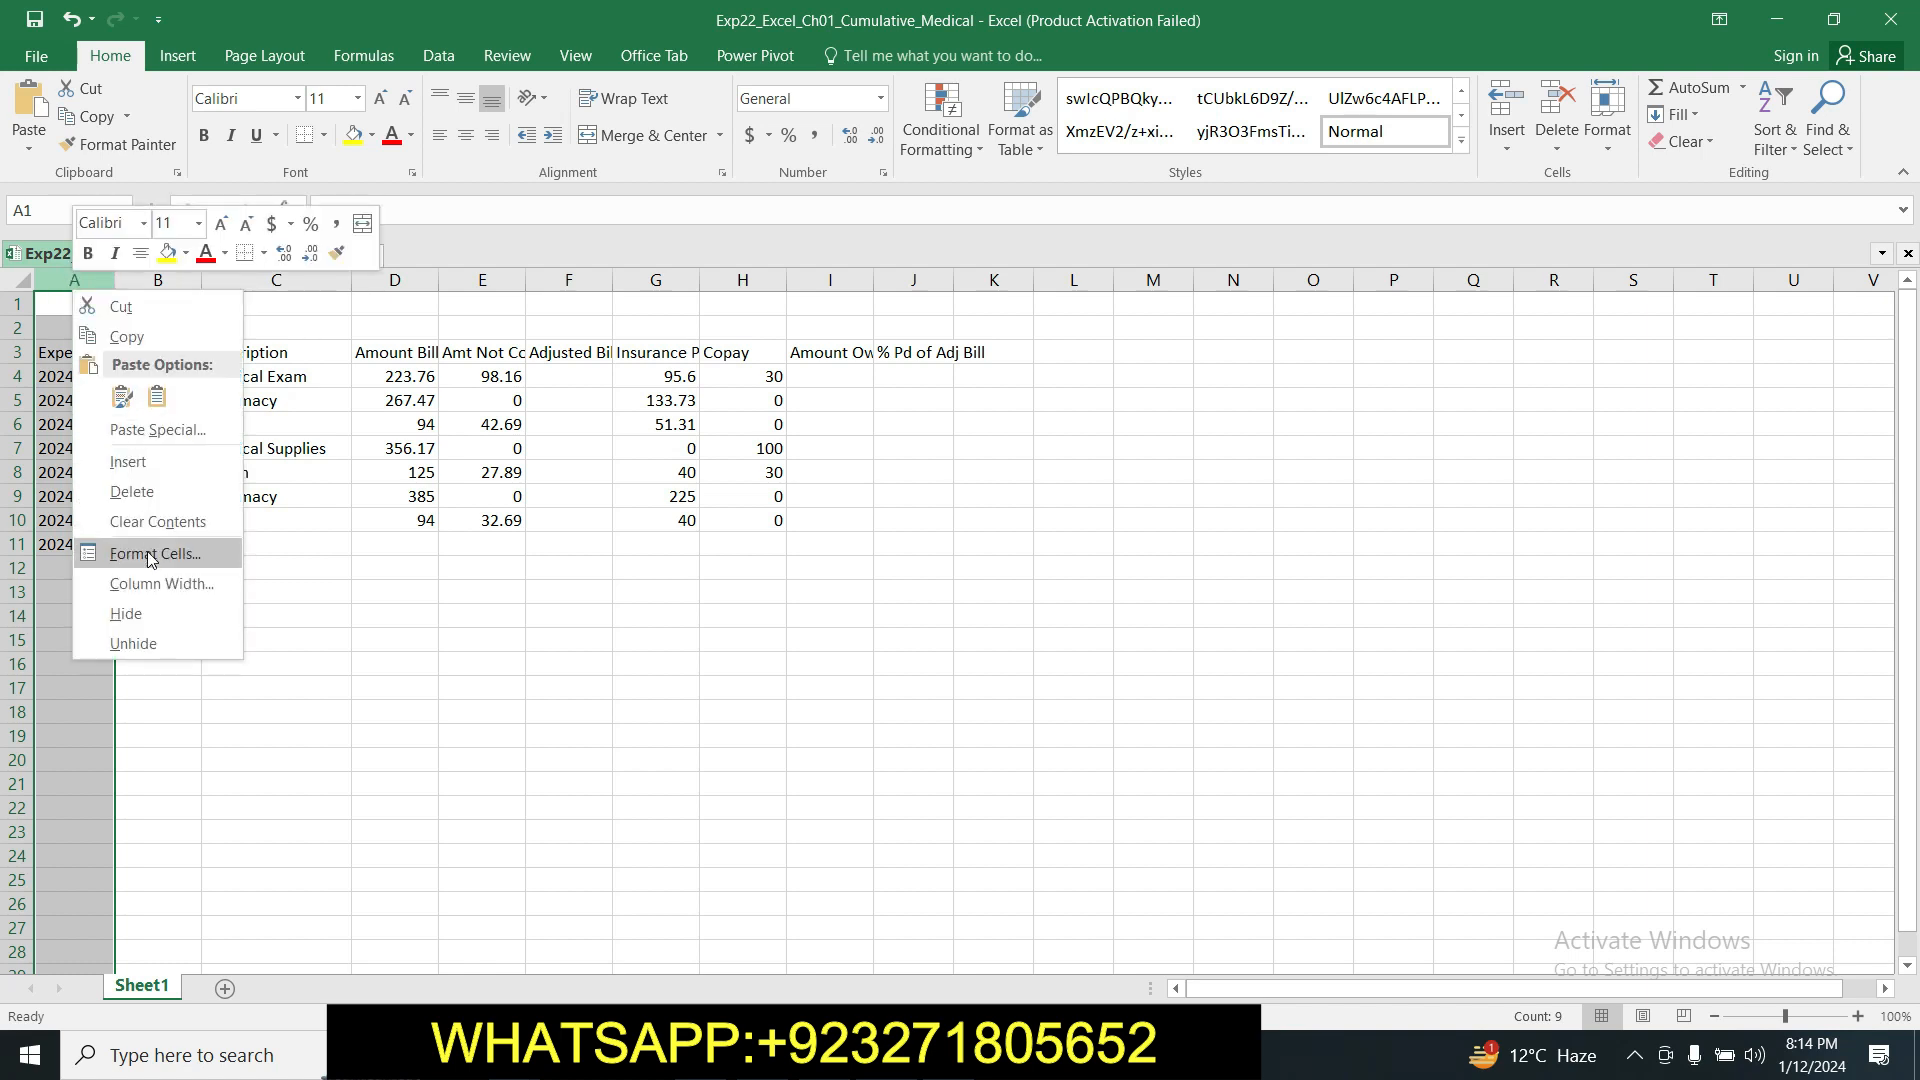
click(147, 585)
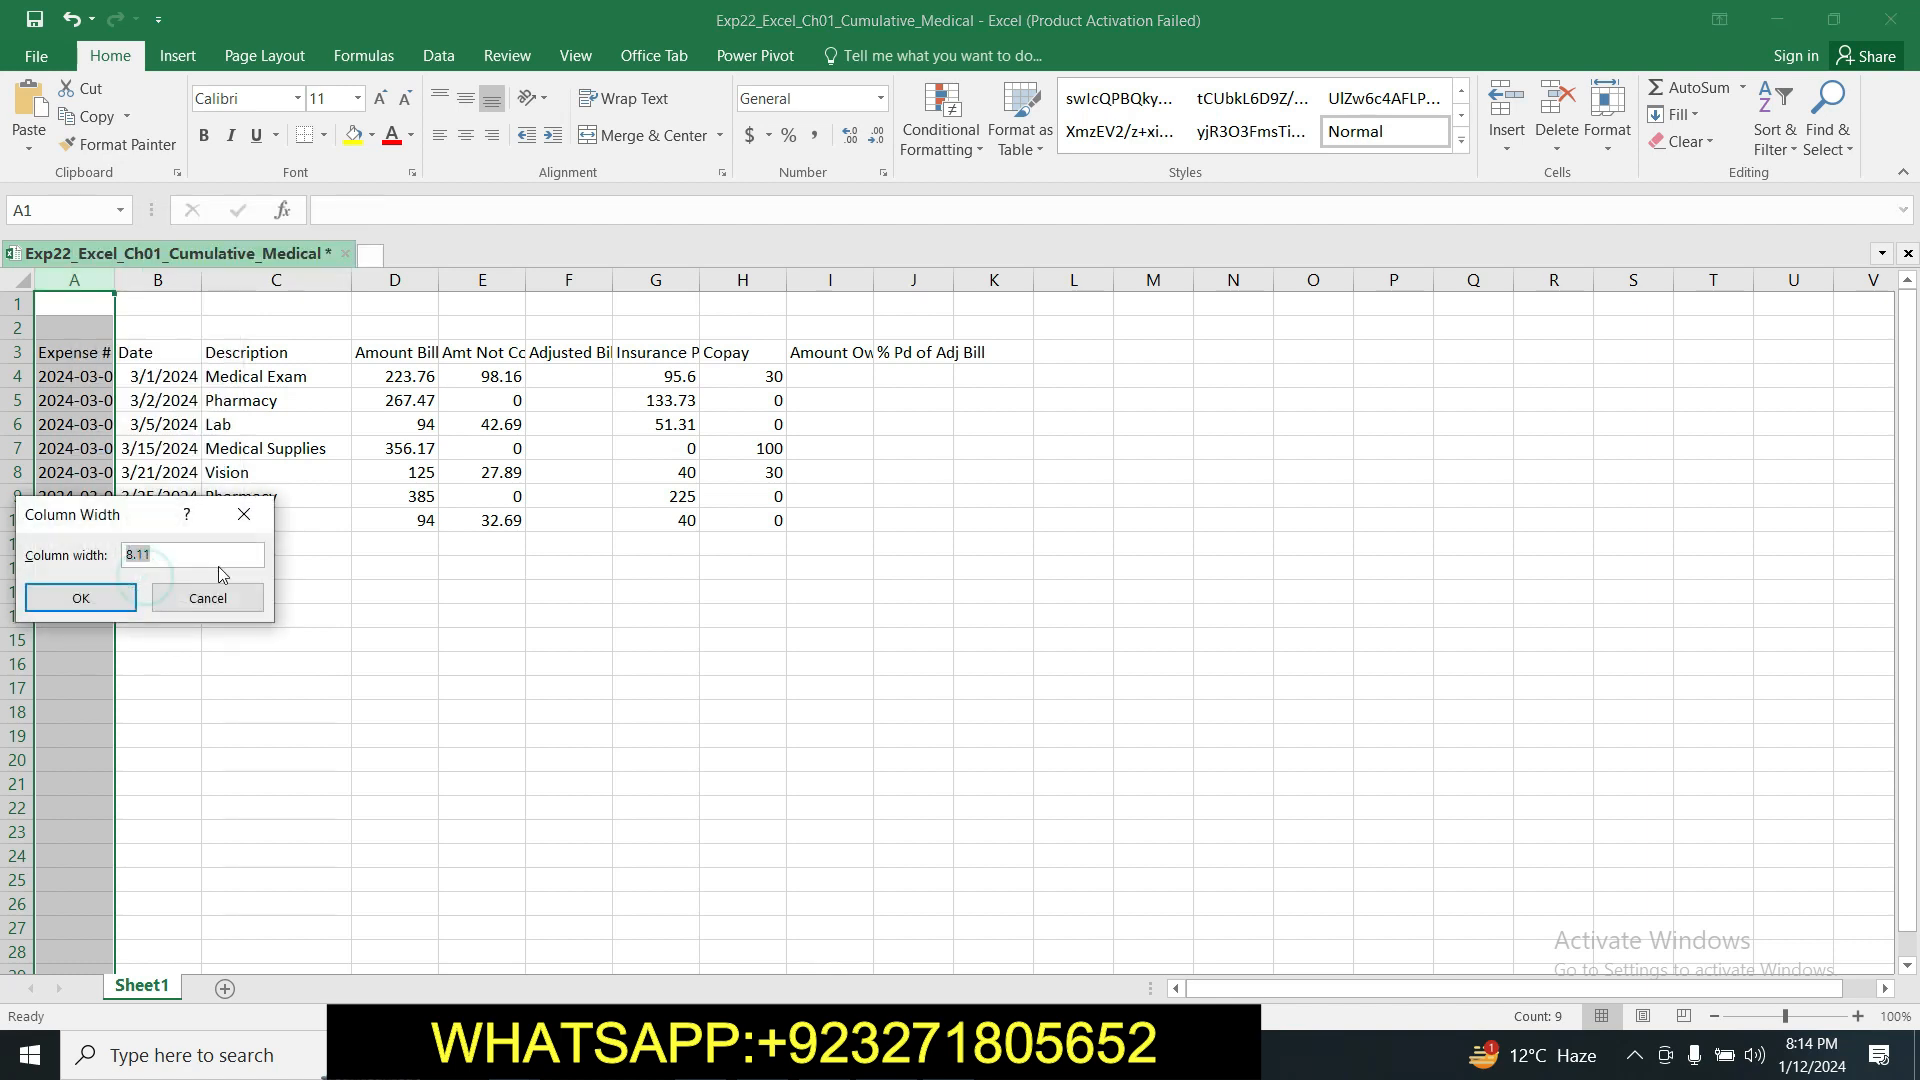
key(BackSpace)
click(115, 600)
click(245, 617)
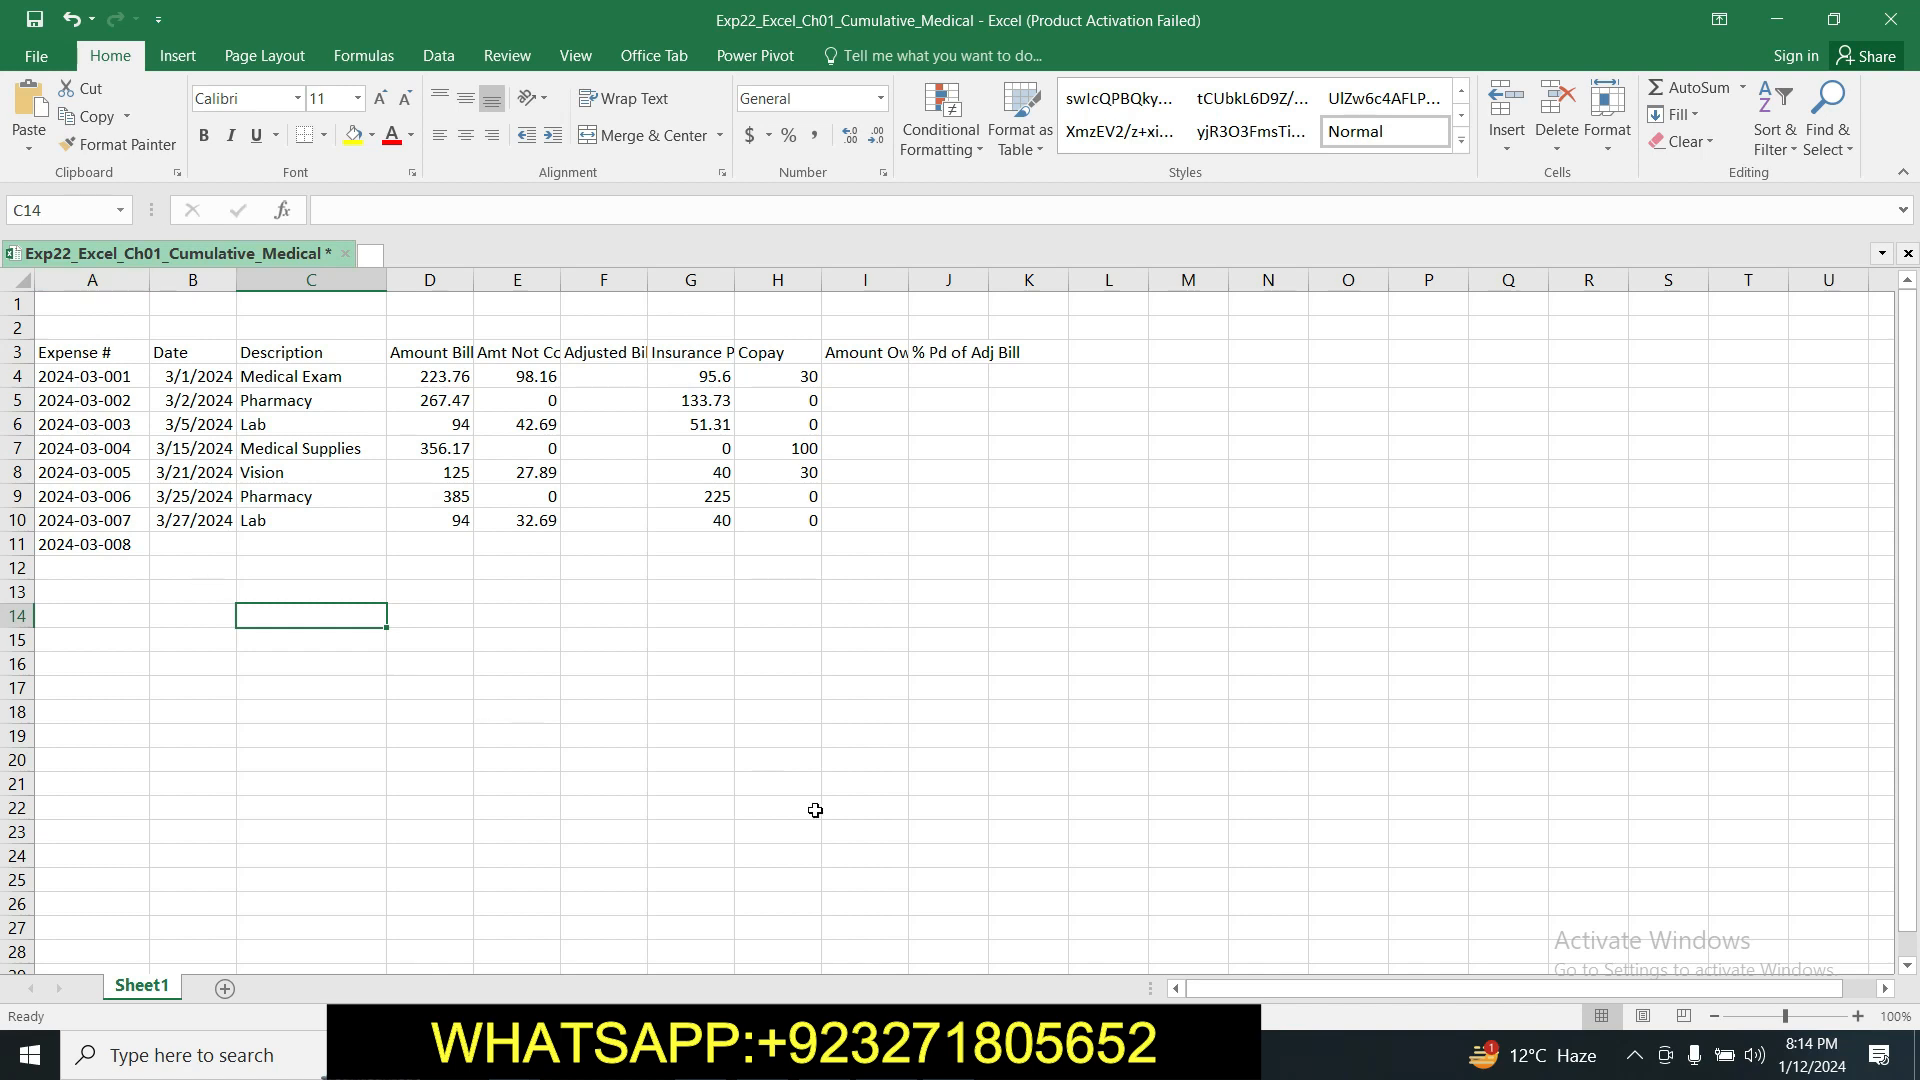
Step: Switch to Word and highlight the step 7 instruction about the worksheet title in yellow
key(alt+Tab)
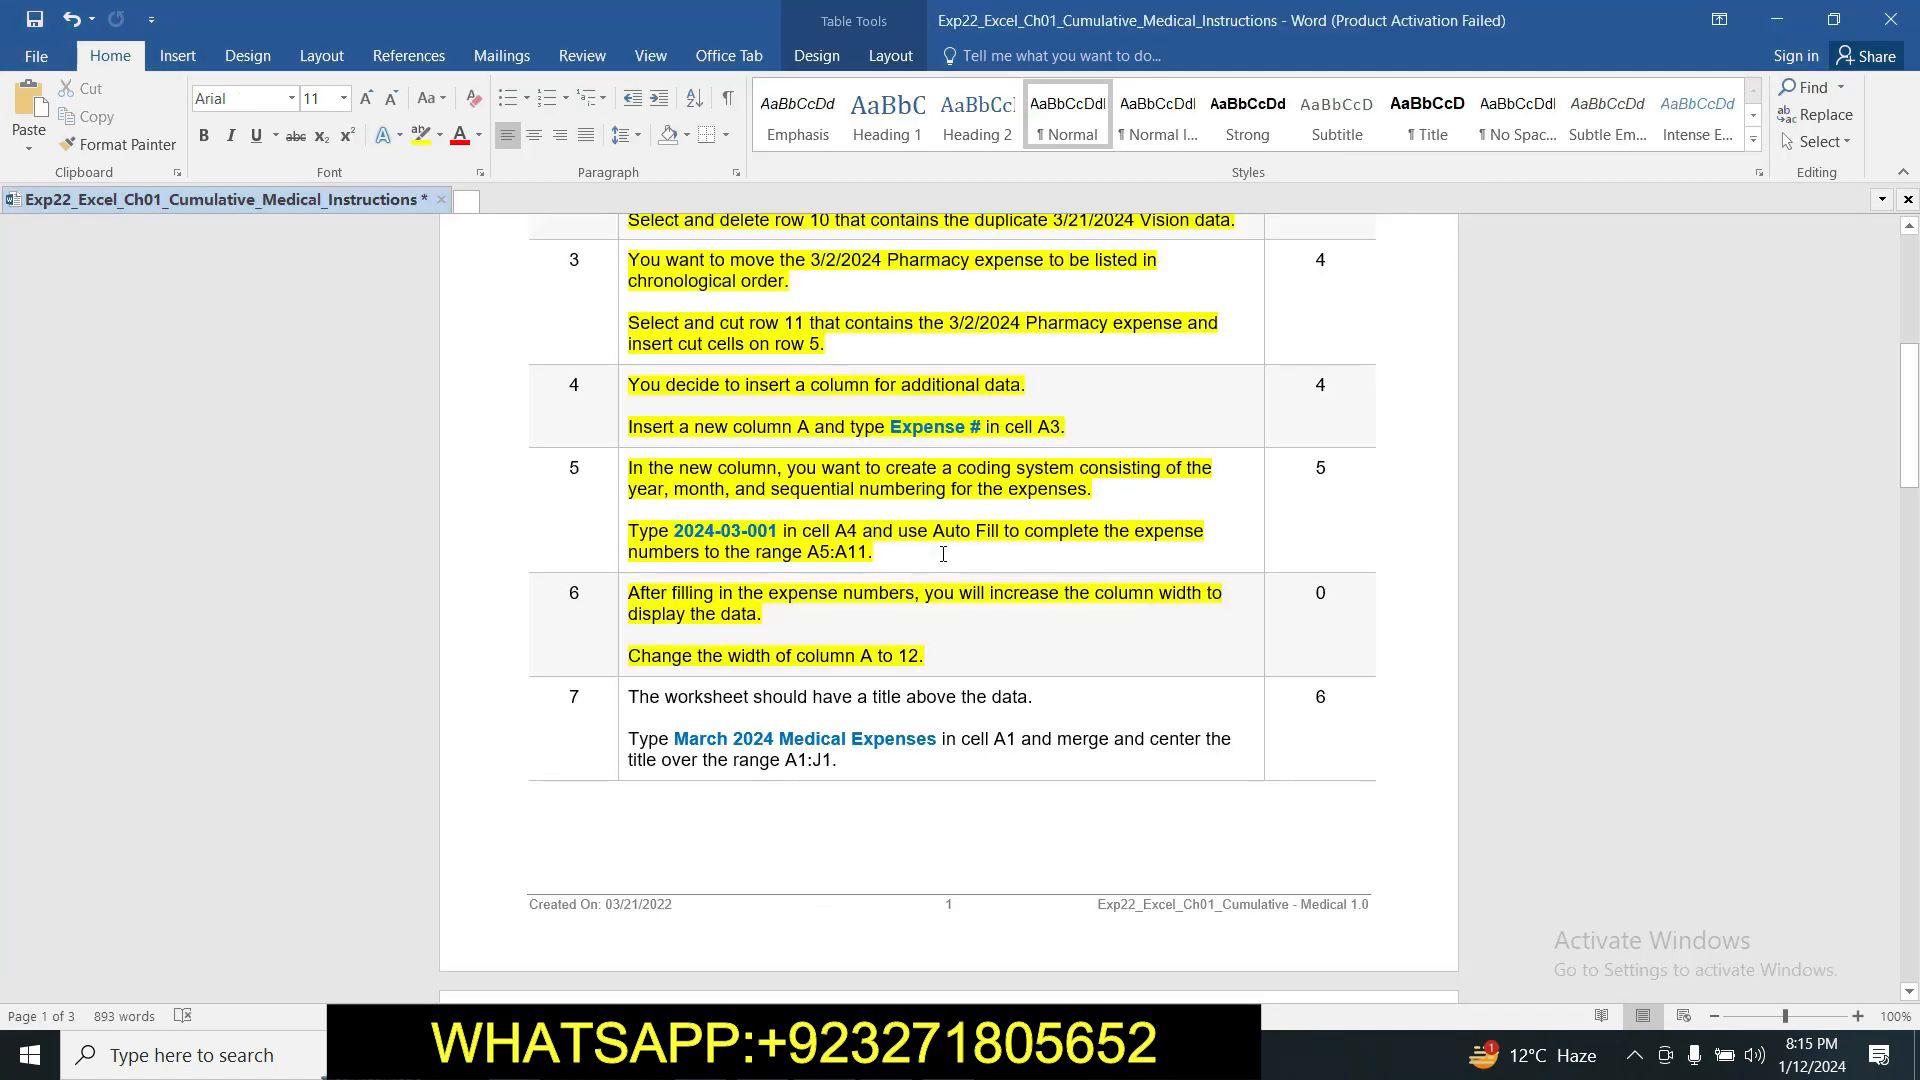
drag(632, 697, 840, 762)
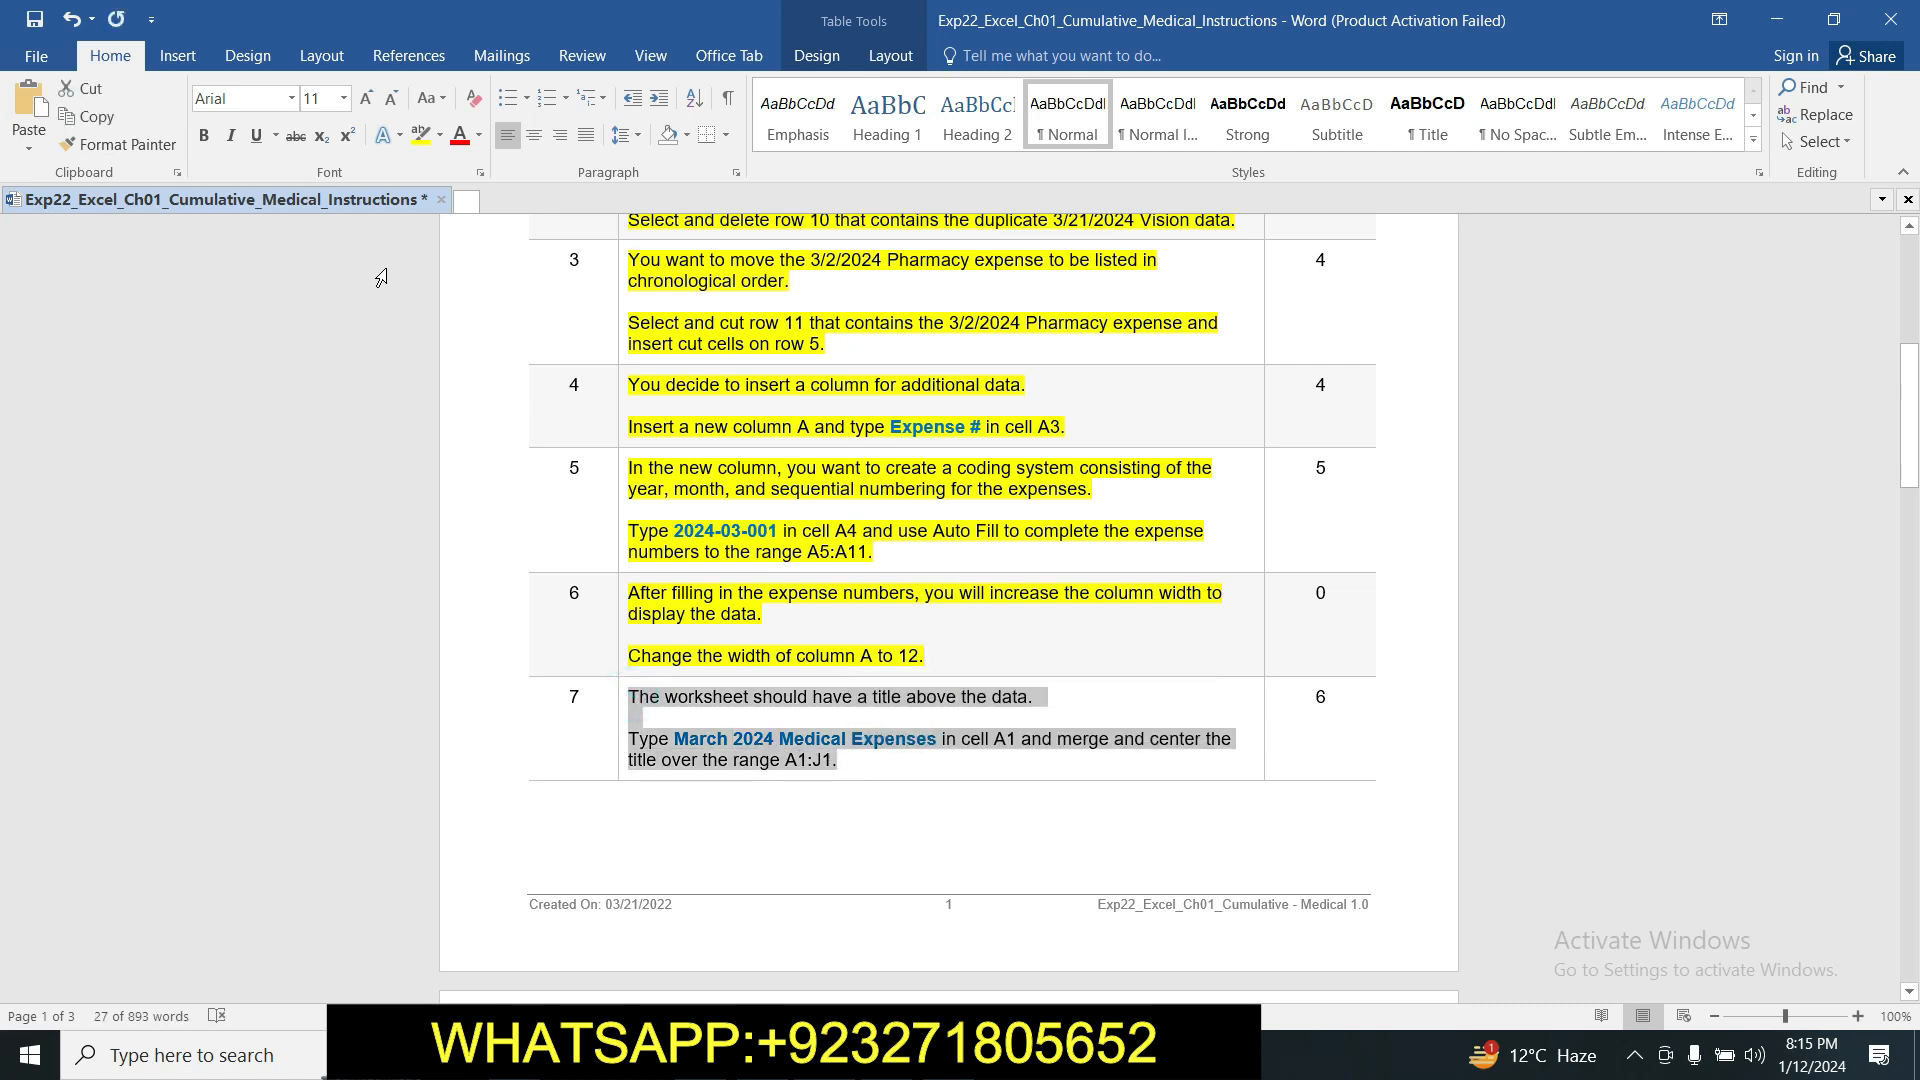
click(421, 135)
key(Right)
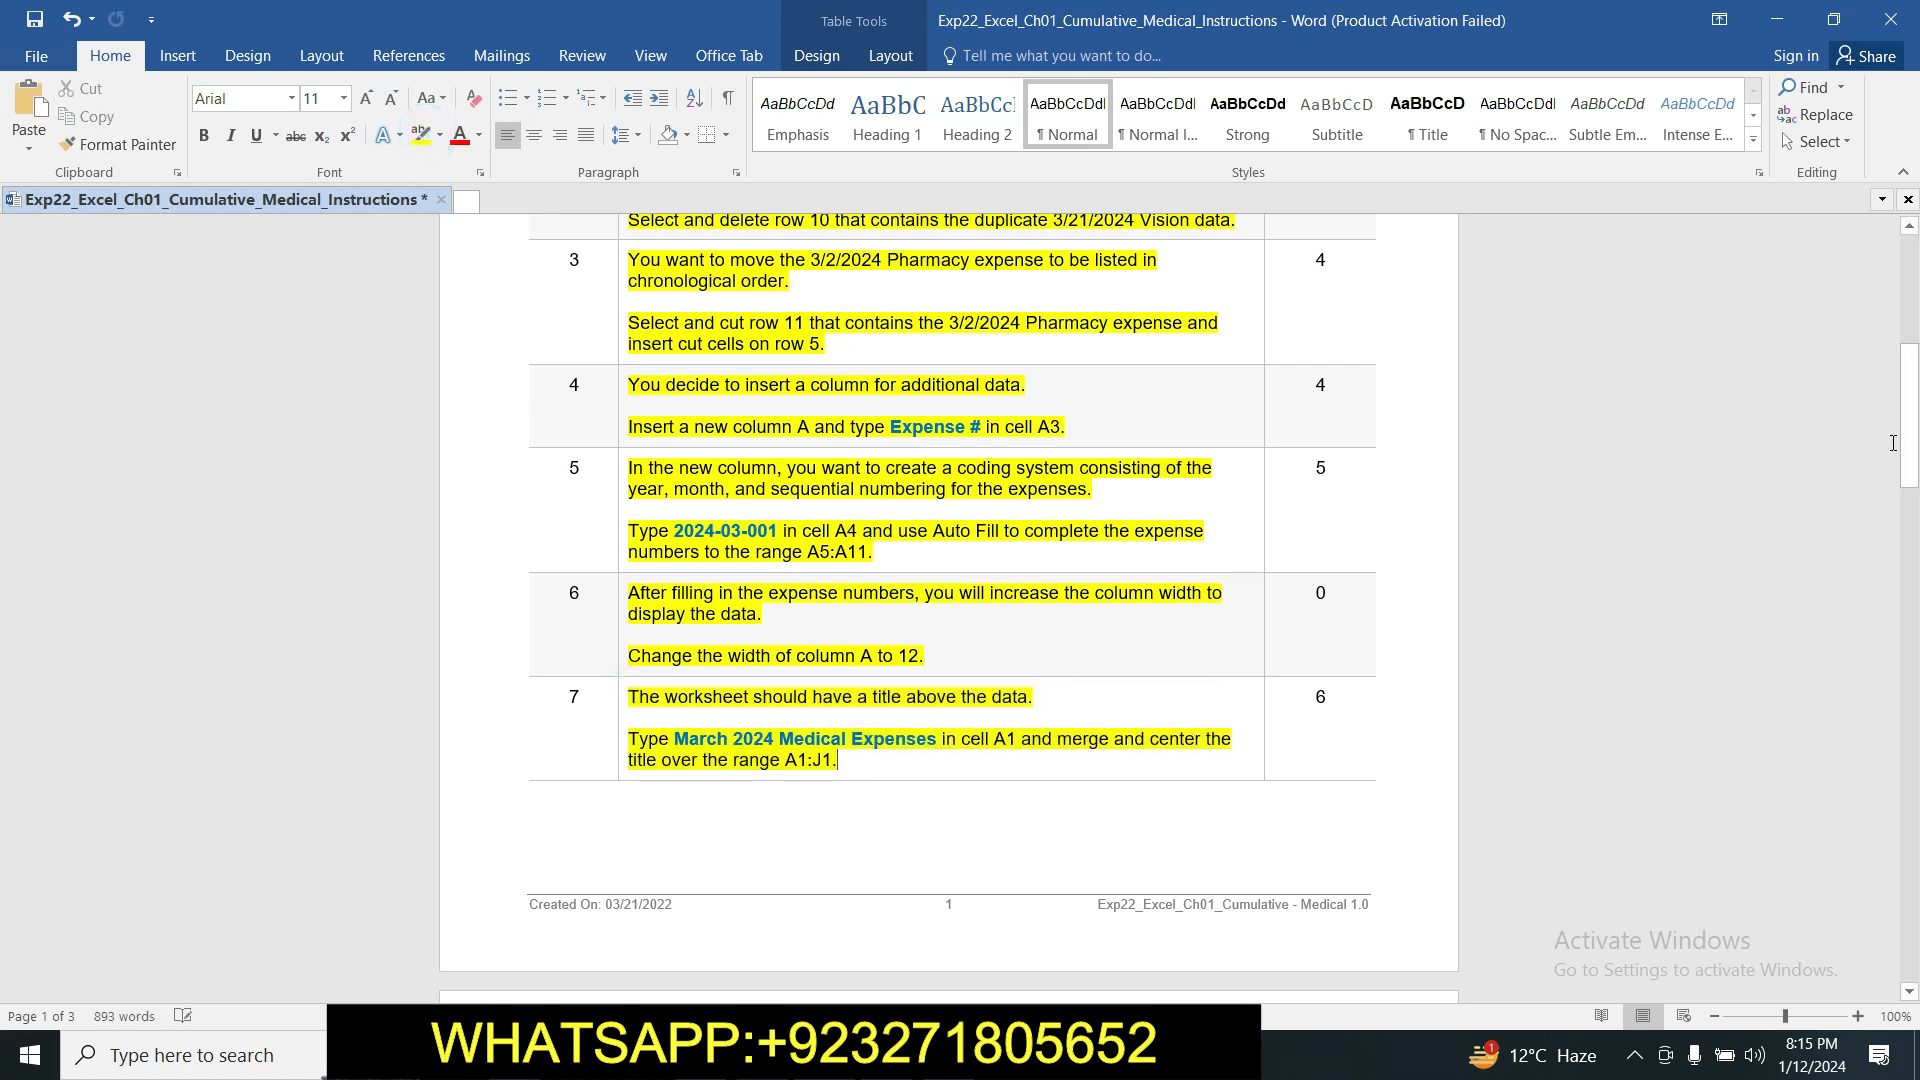
Step: Copy March 2024 Medical Expenses from the step 7 instruction, enter it in cell A1 in Excel, and return to Word
drag(1907, 443, 1907, 491)
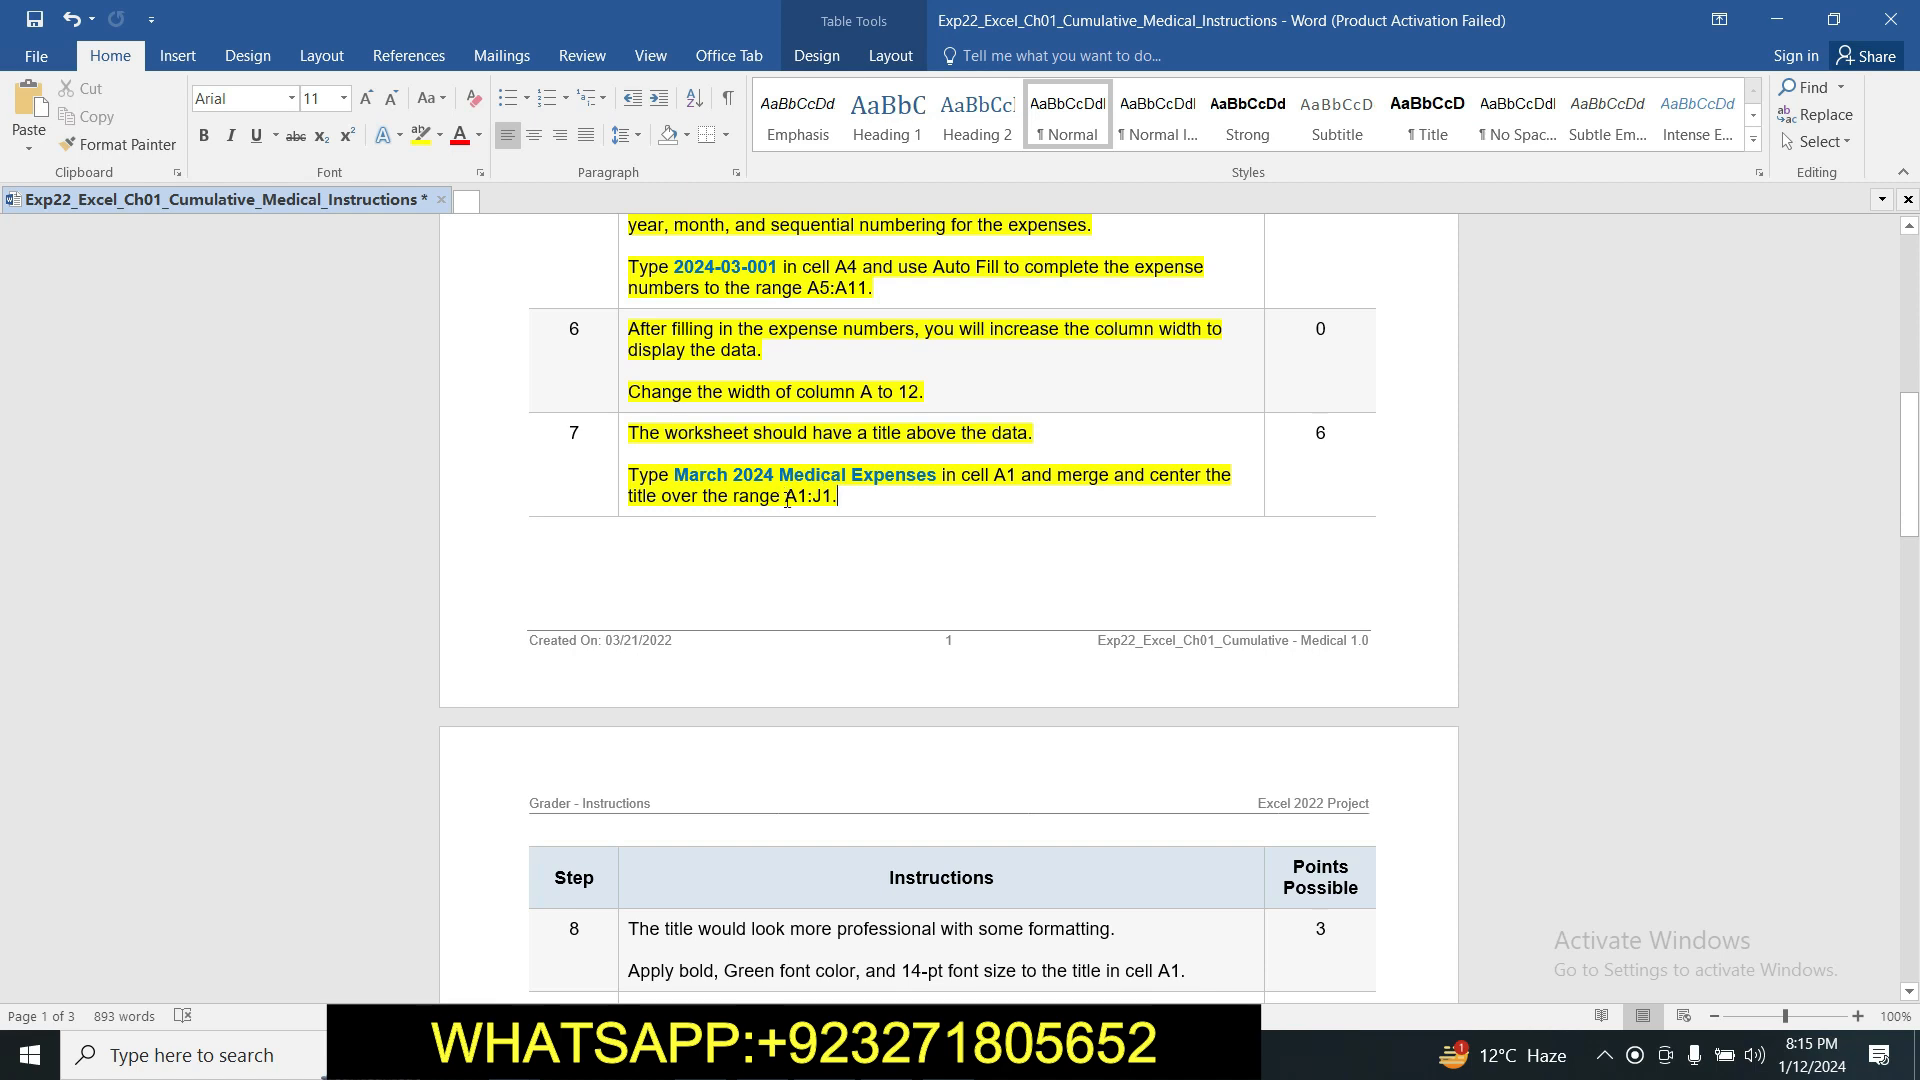
drag(674, 476, 899, 487)
key(ctrl+c)
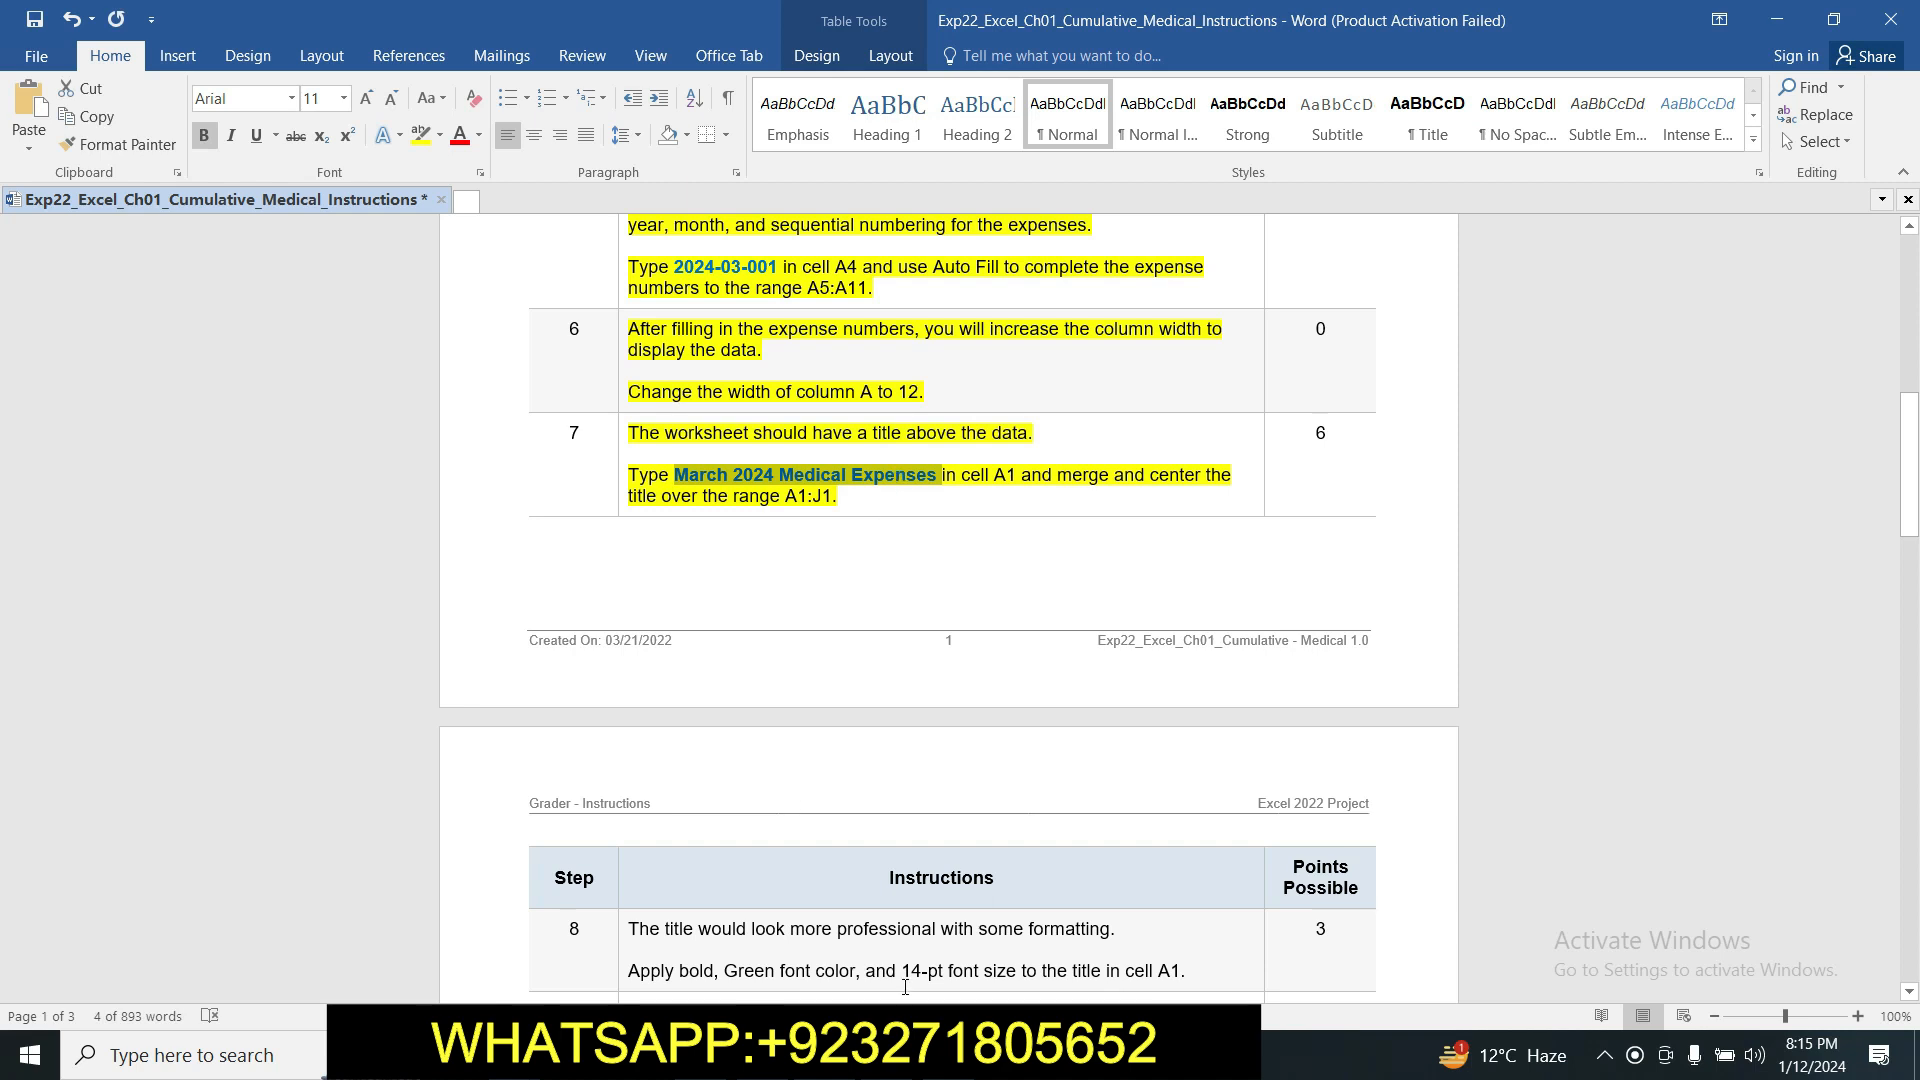
click(887, 1056)
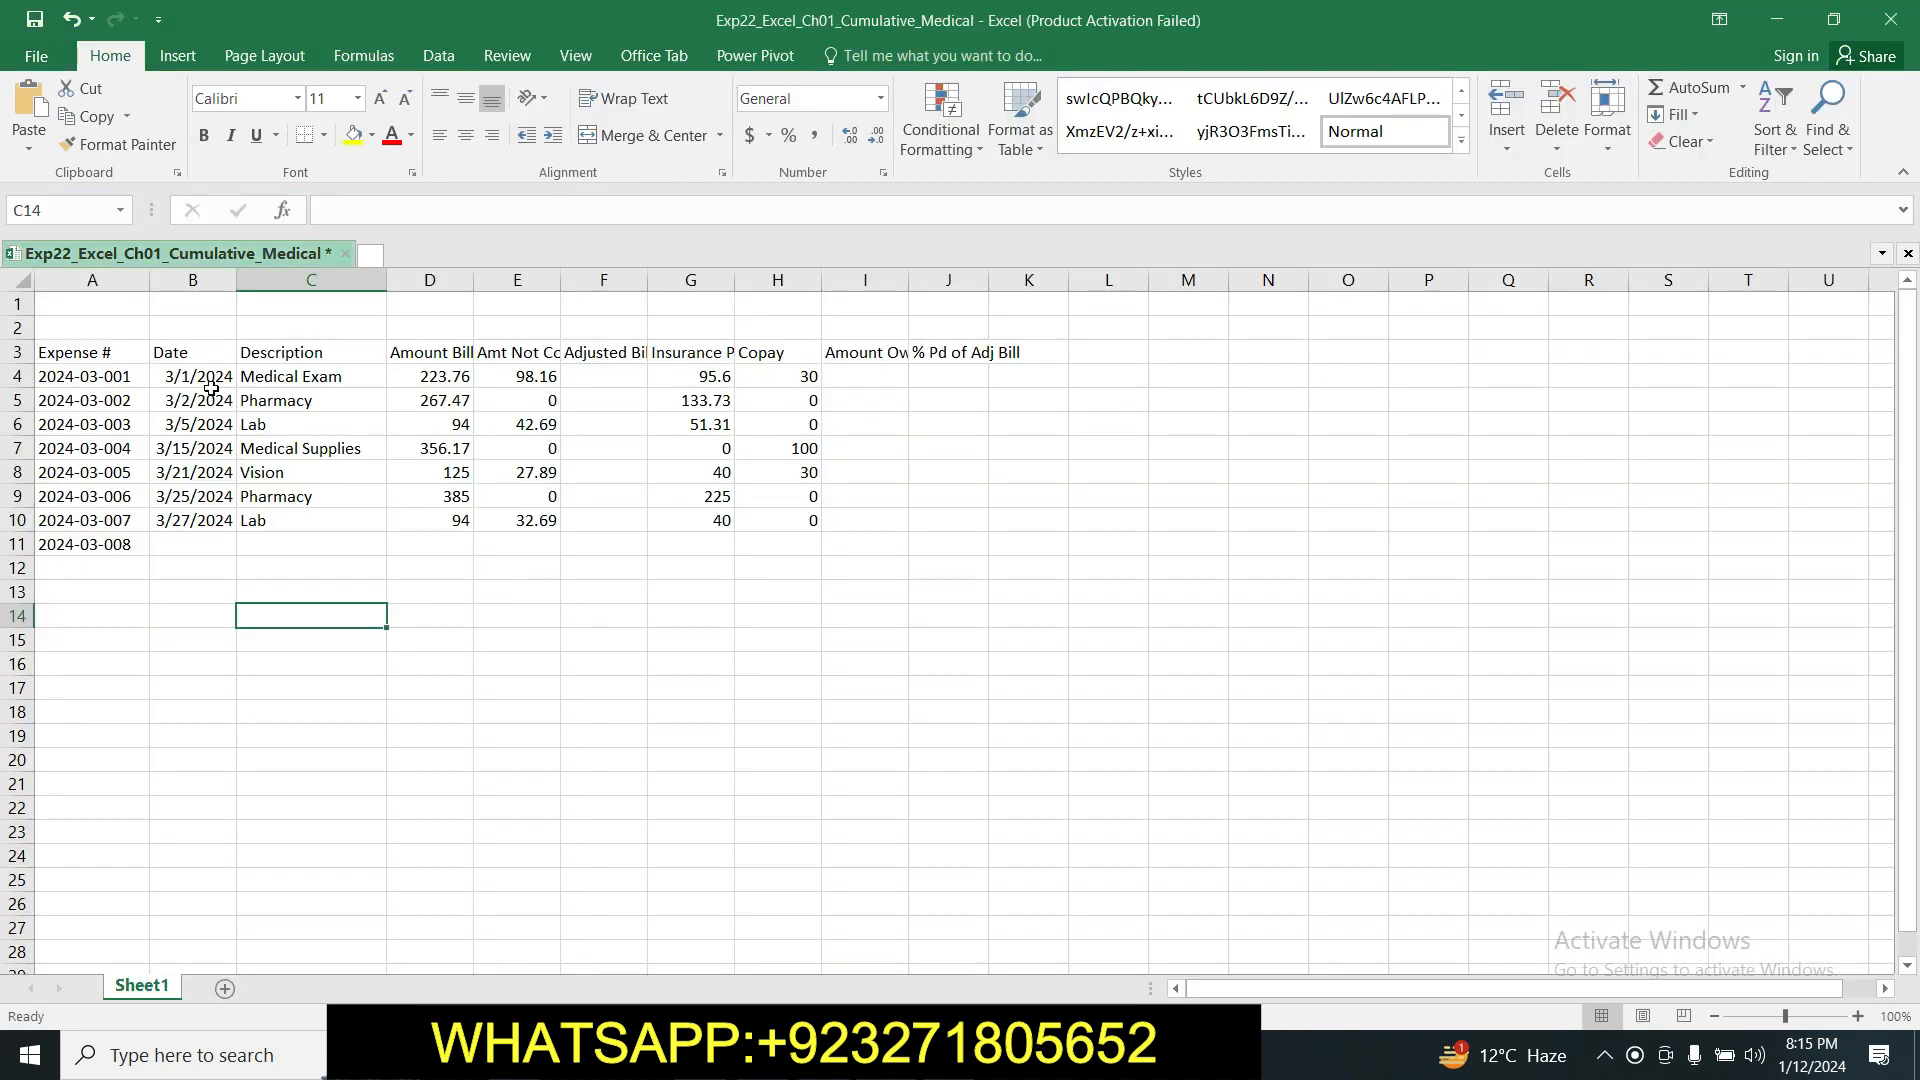
click(115, 300)
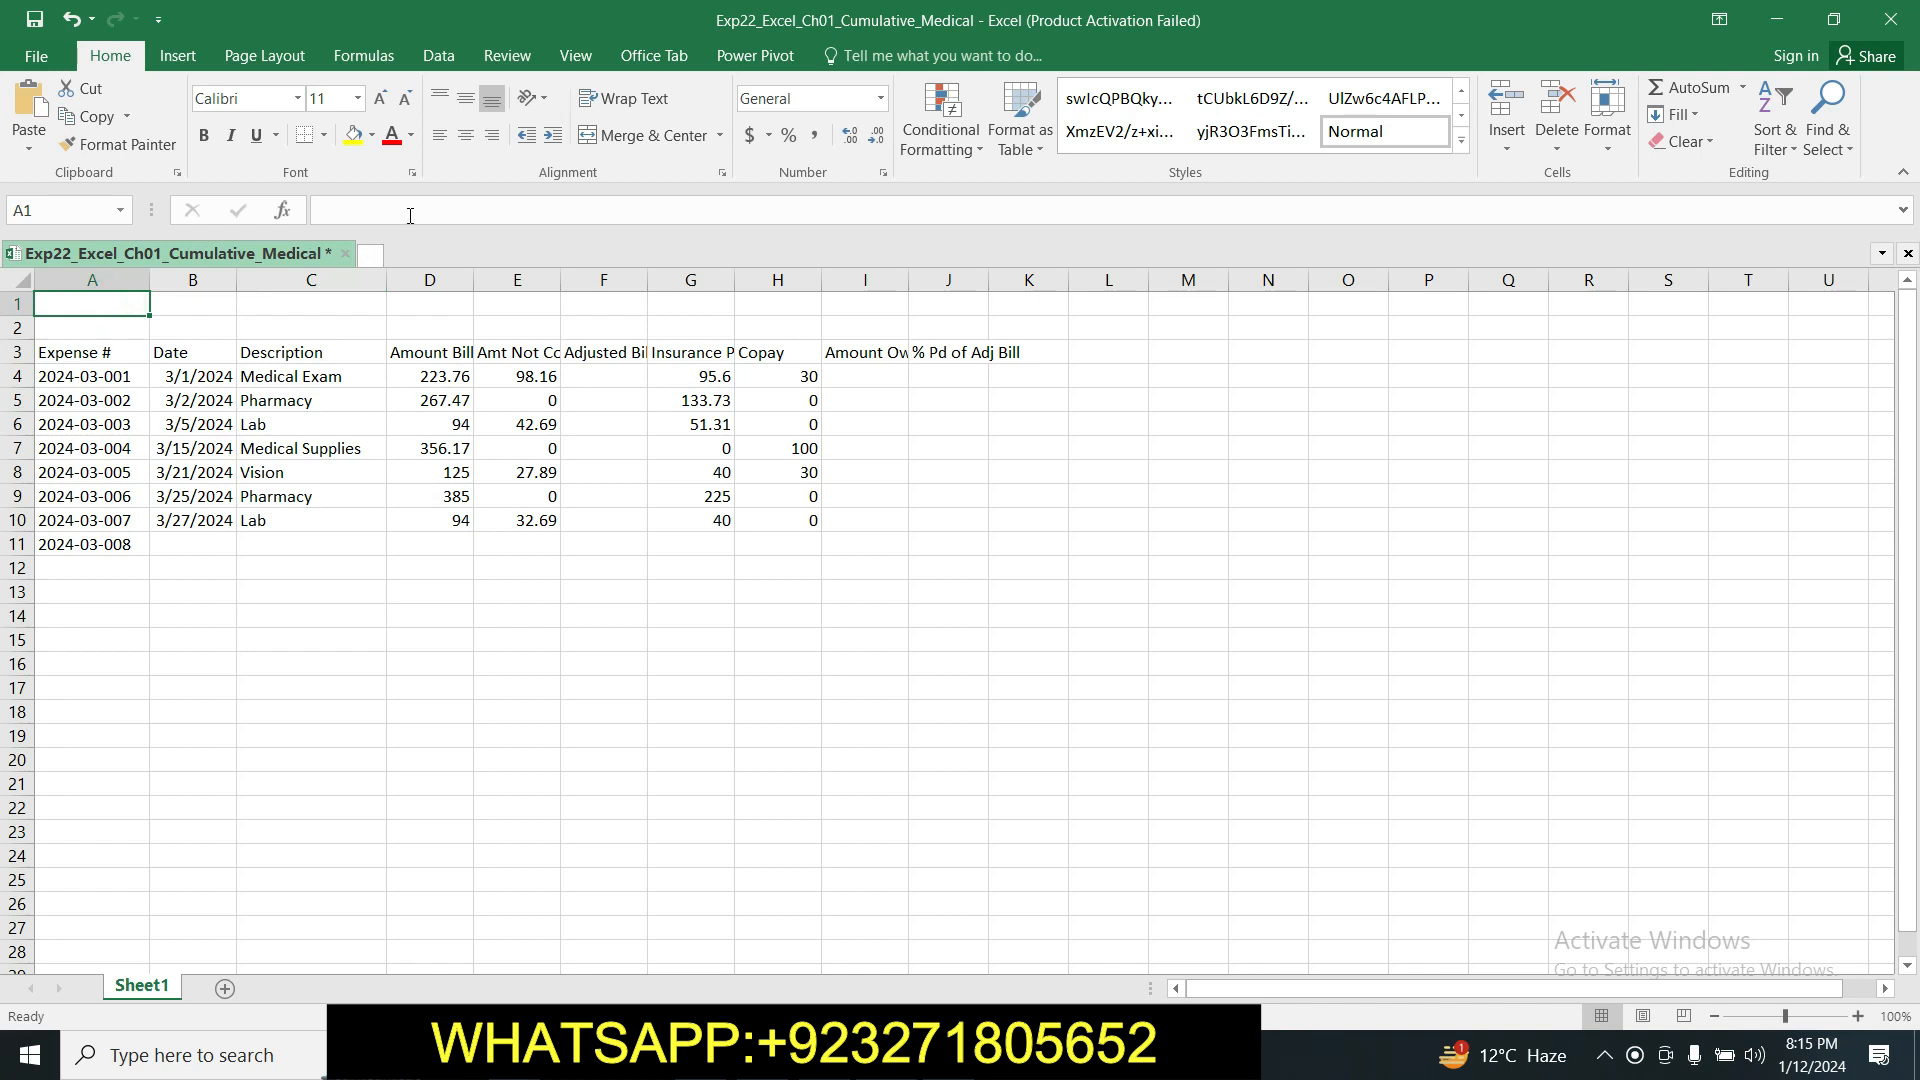
click(410, 215)
key(ctrl+v)
key(Return)
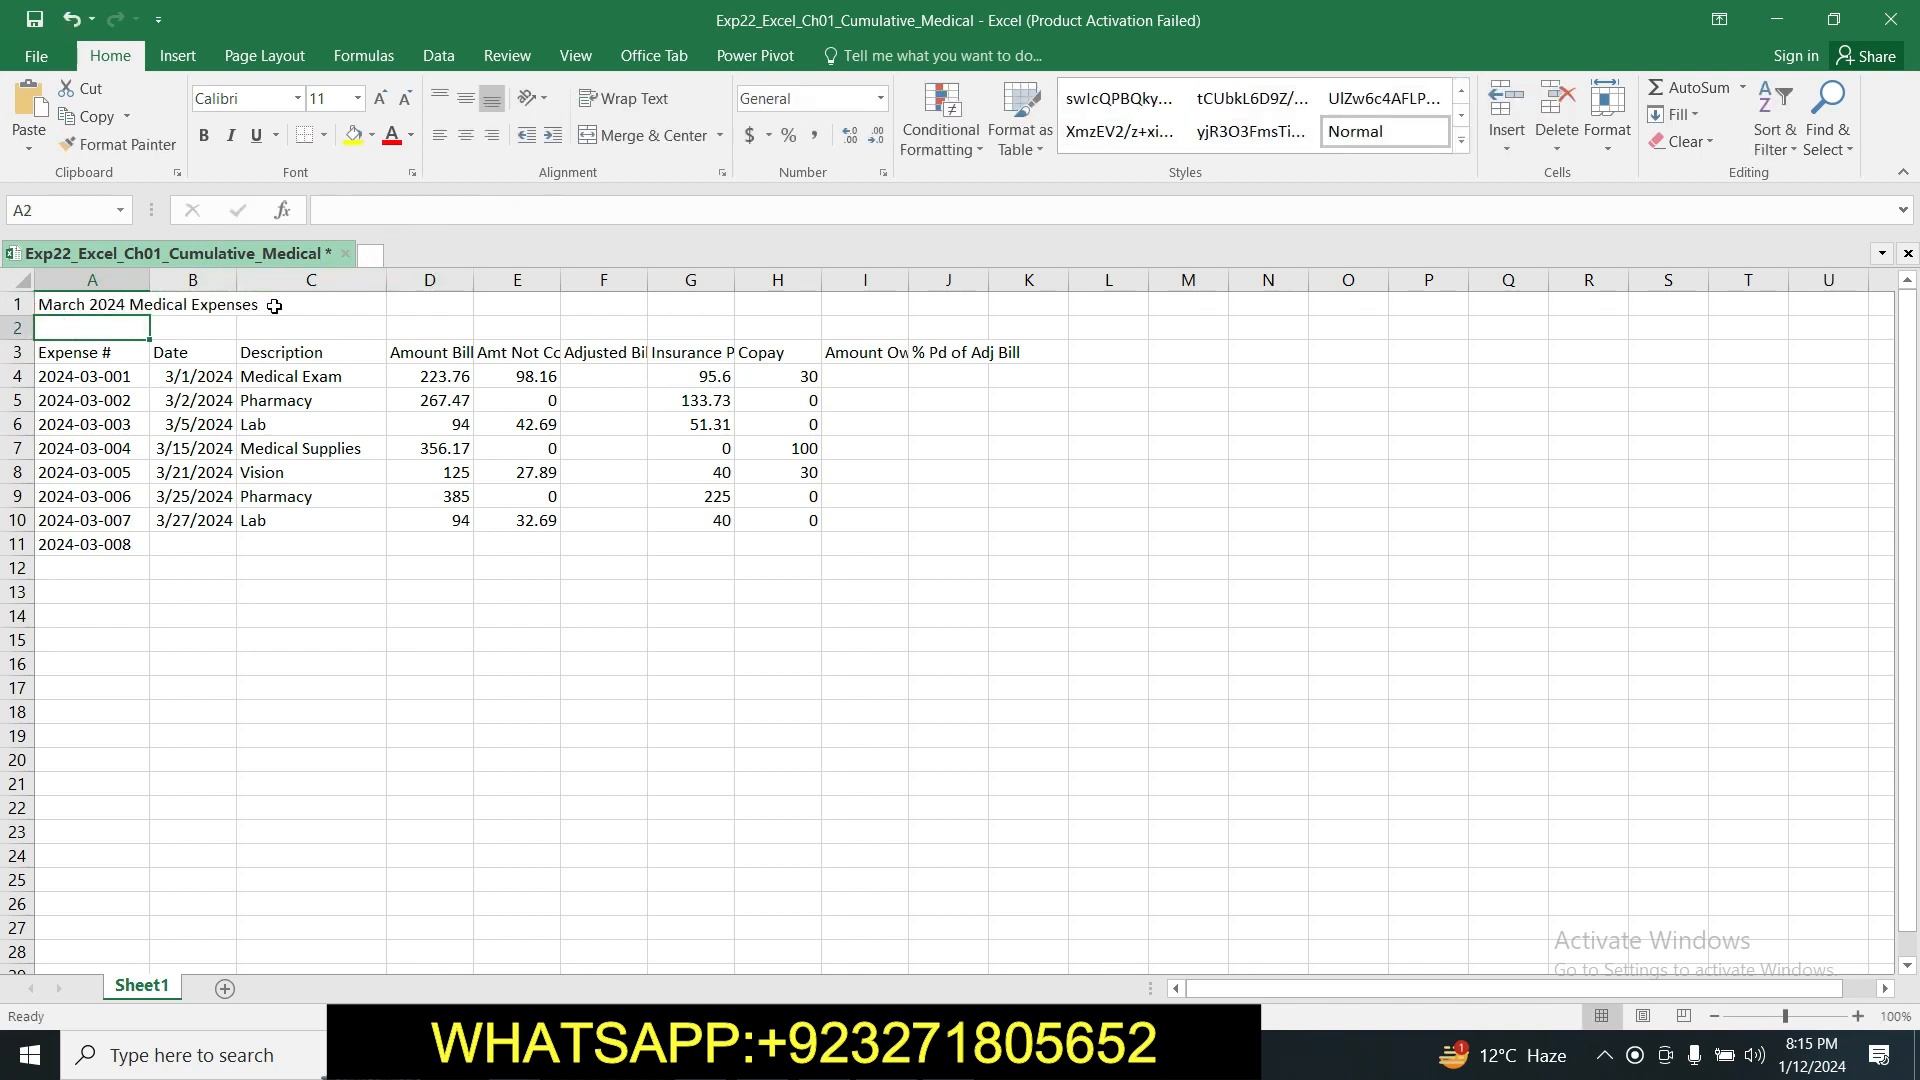
key(alt+Tab)
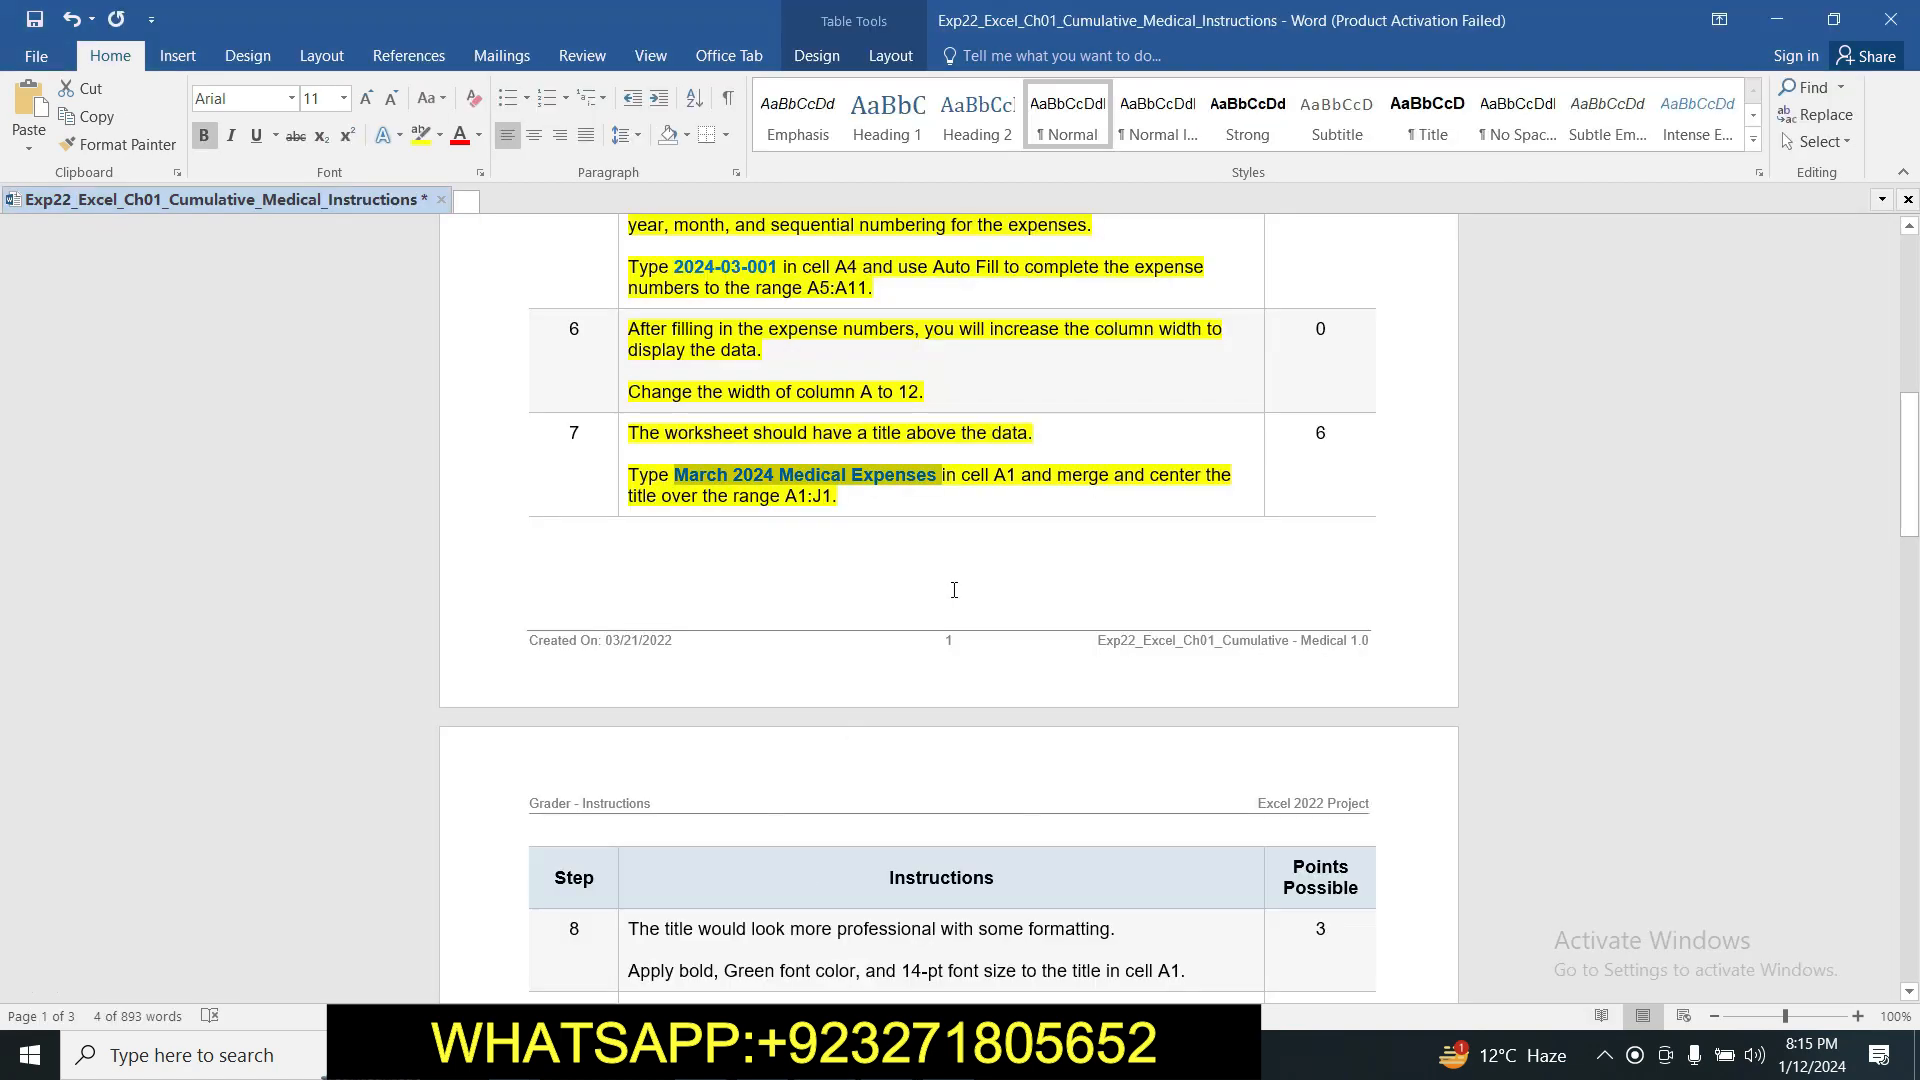
Step: Review the merge instruction in step 7, switch to Excel, and merge and center the title over the range A1:J1
drag(1058, 475, 914, 588)
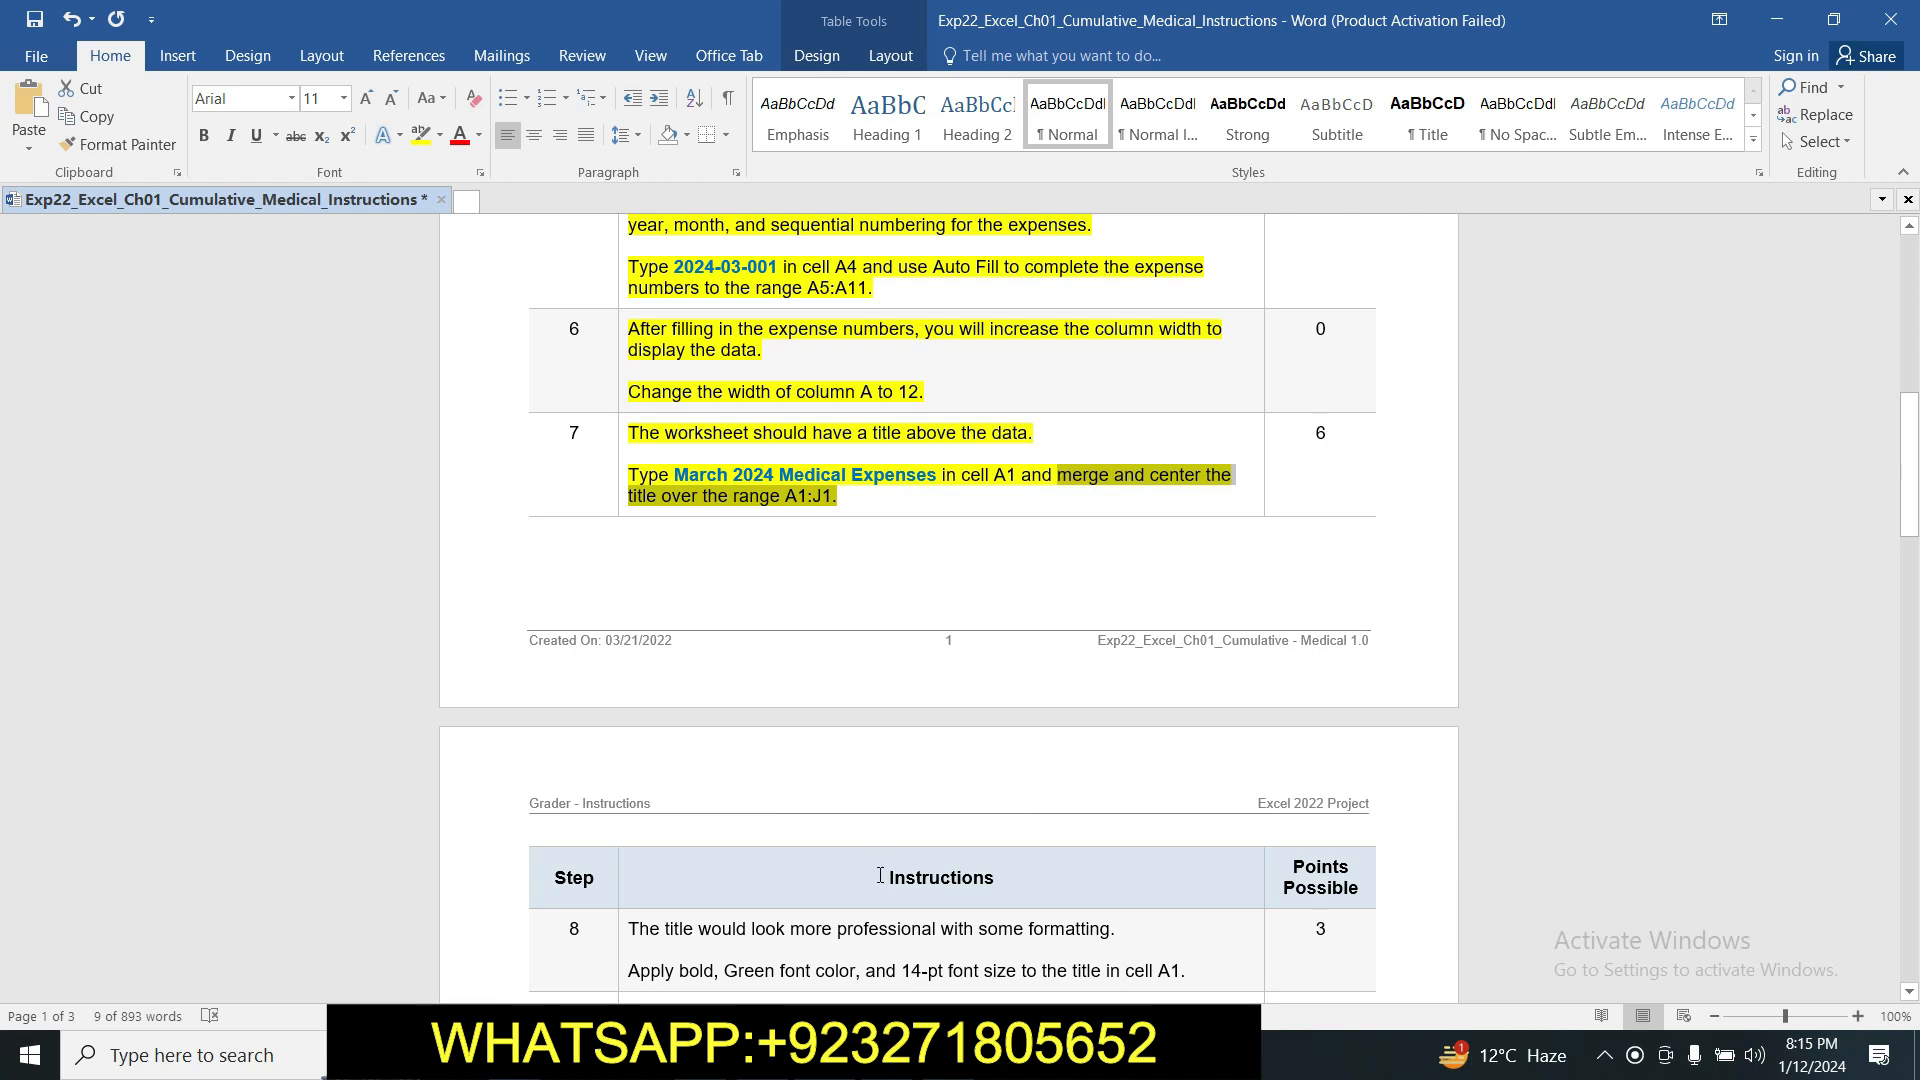
key(alt+Tab)
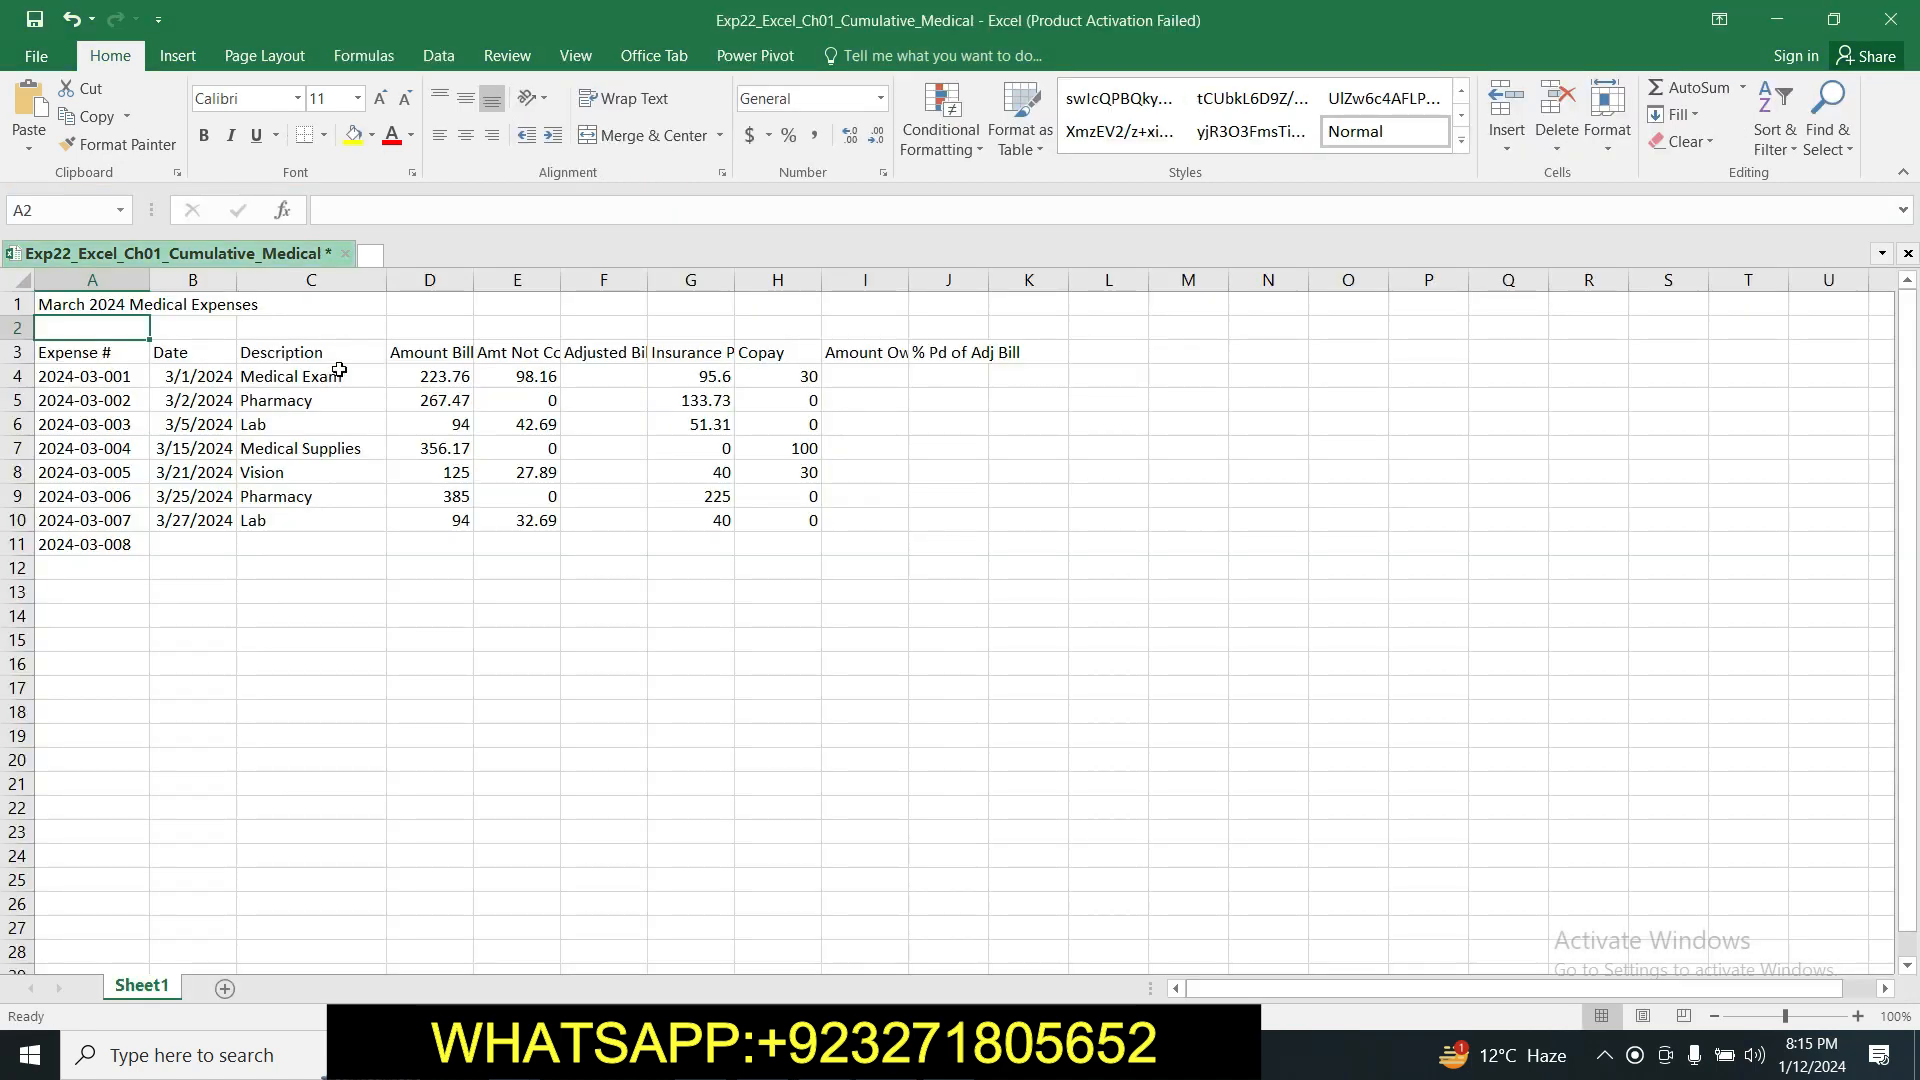
click(339, 303)
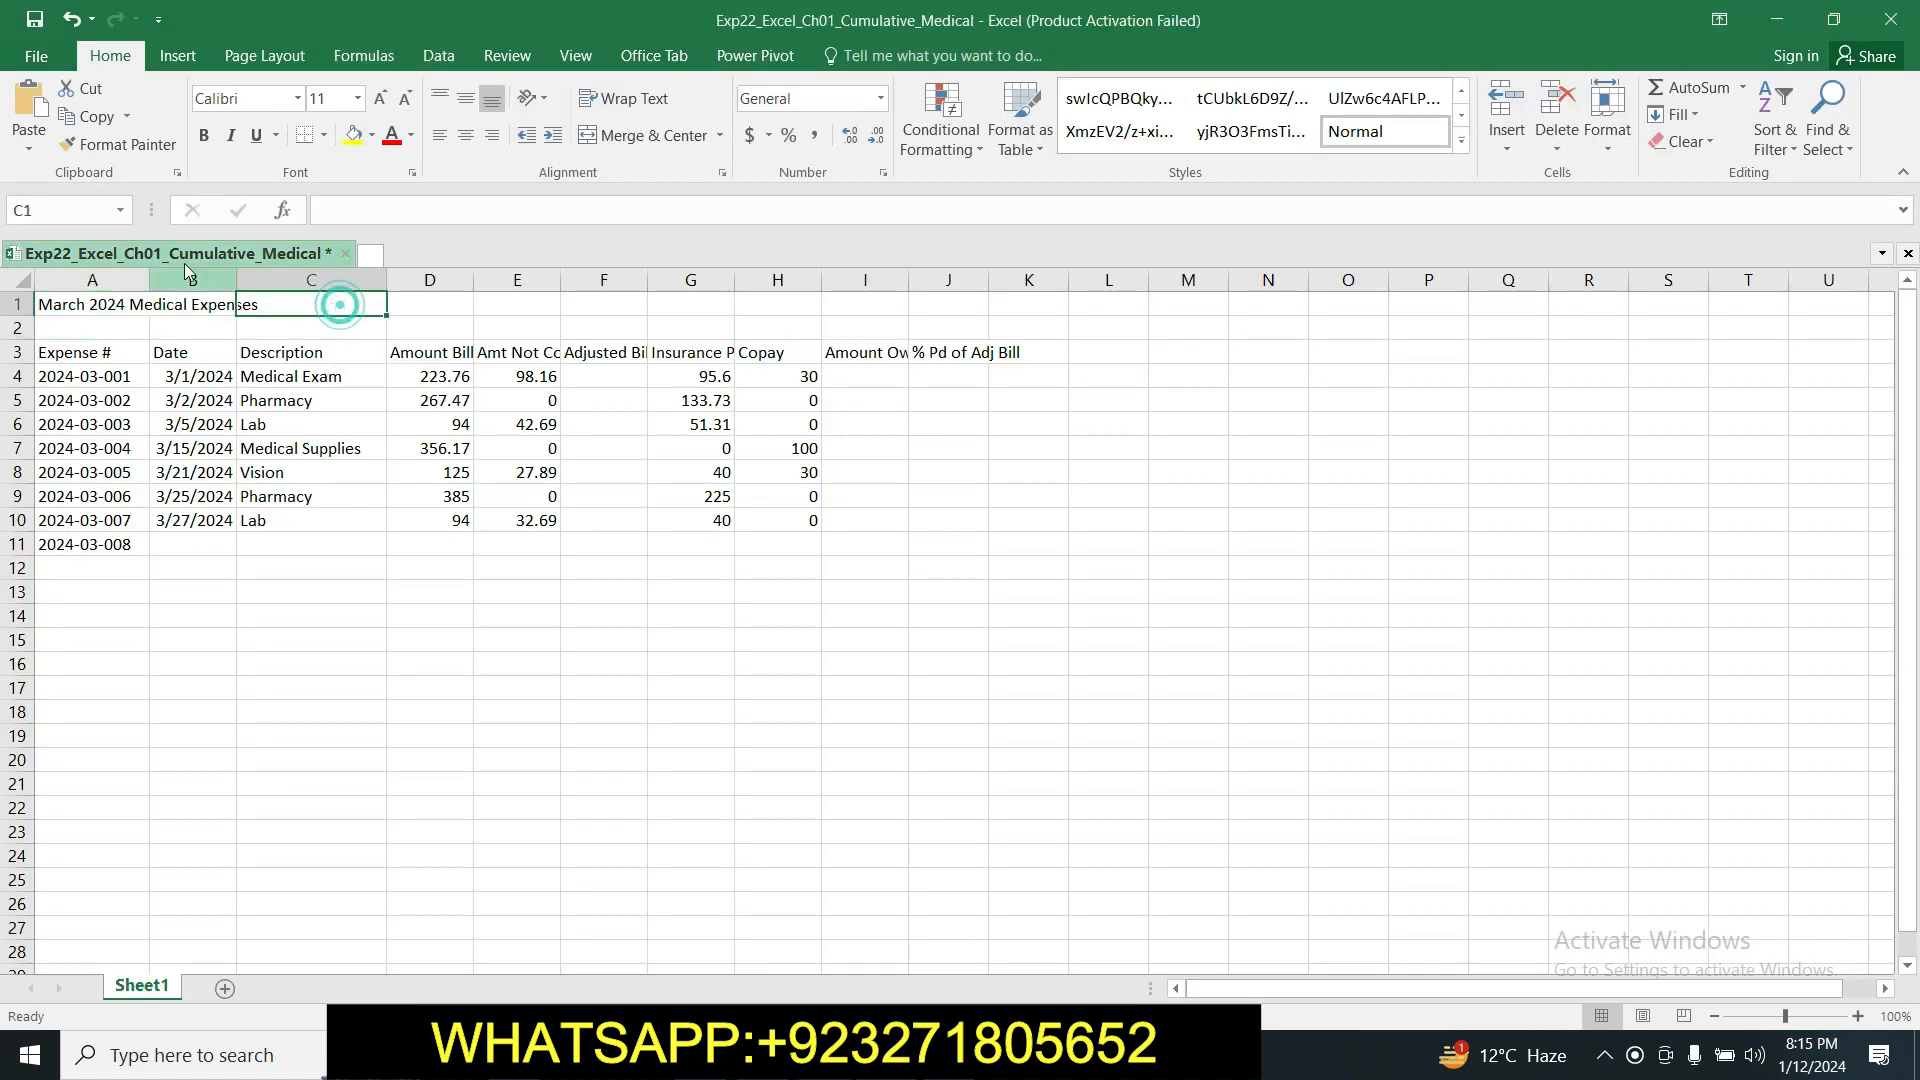
drag(272, 301, 952, 292)
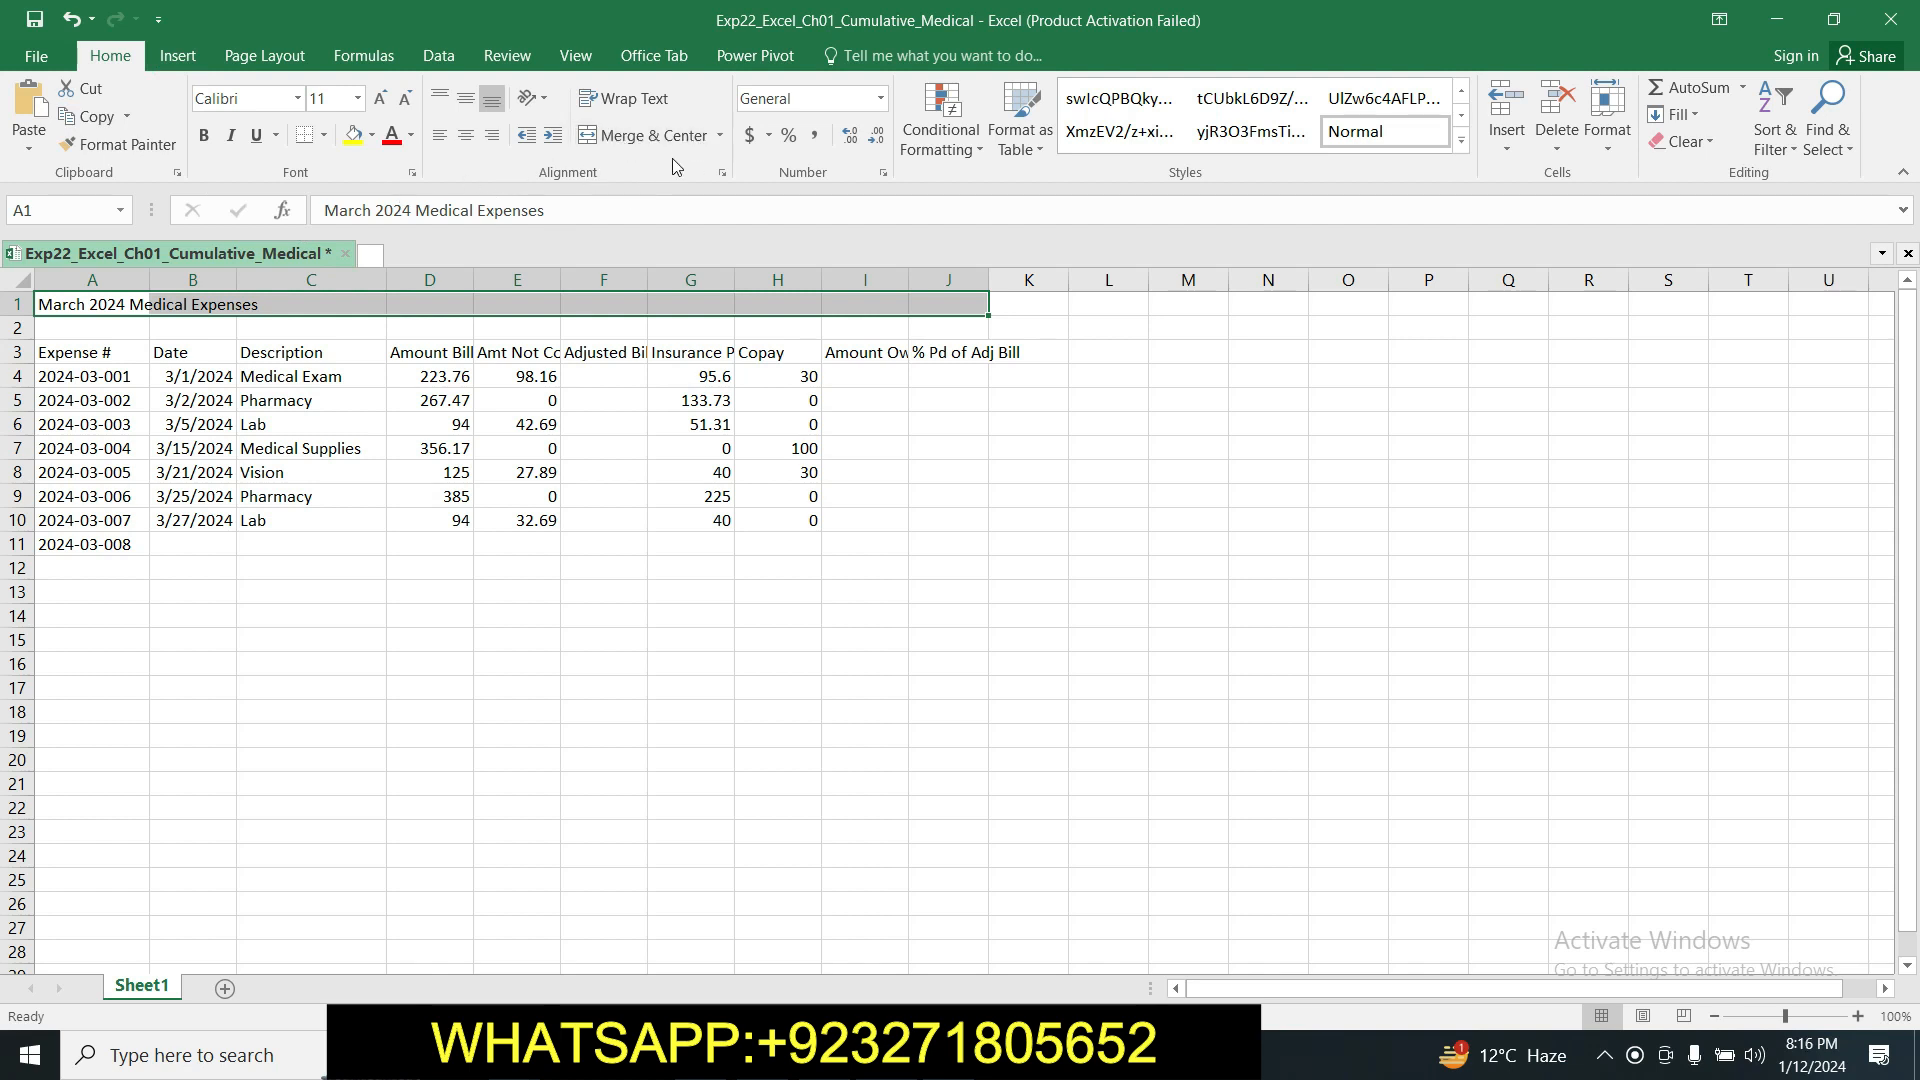
click(719, 137)
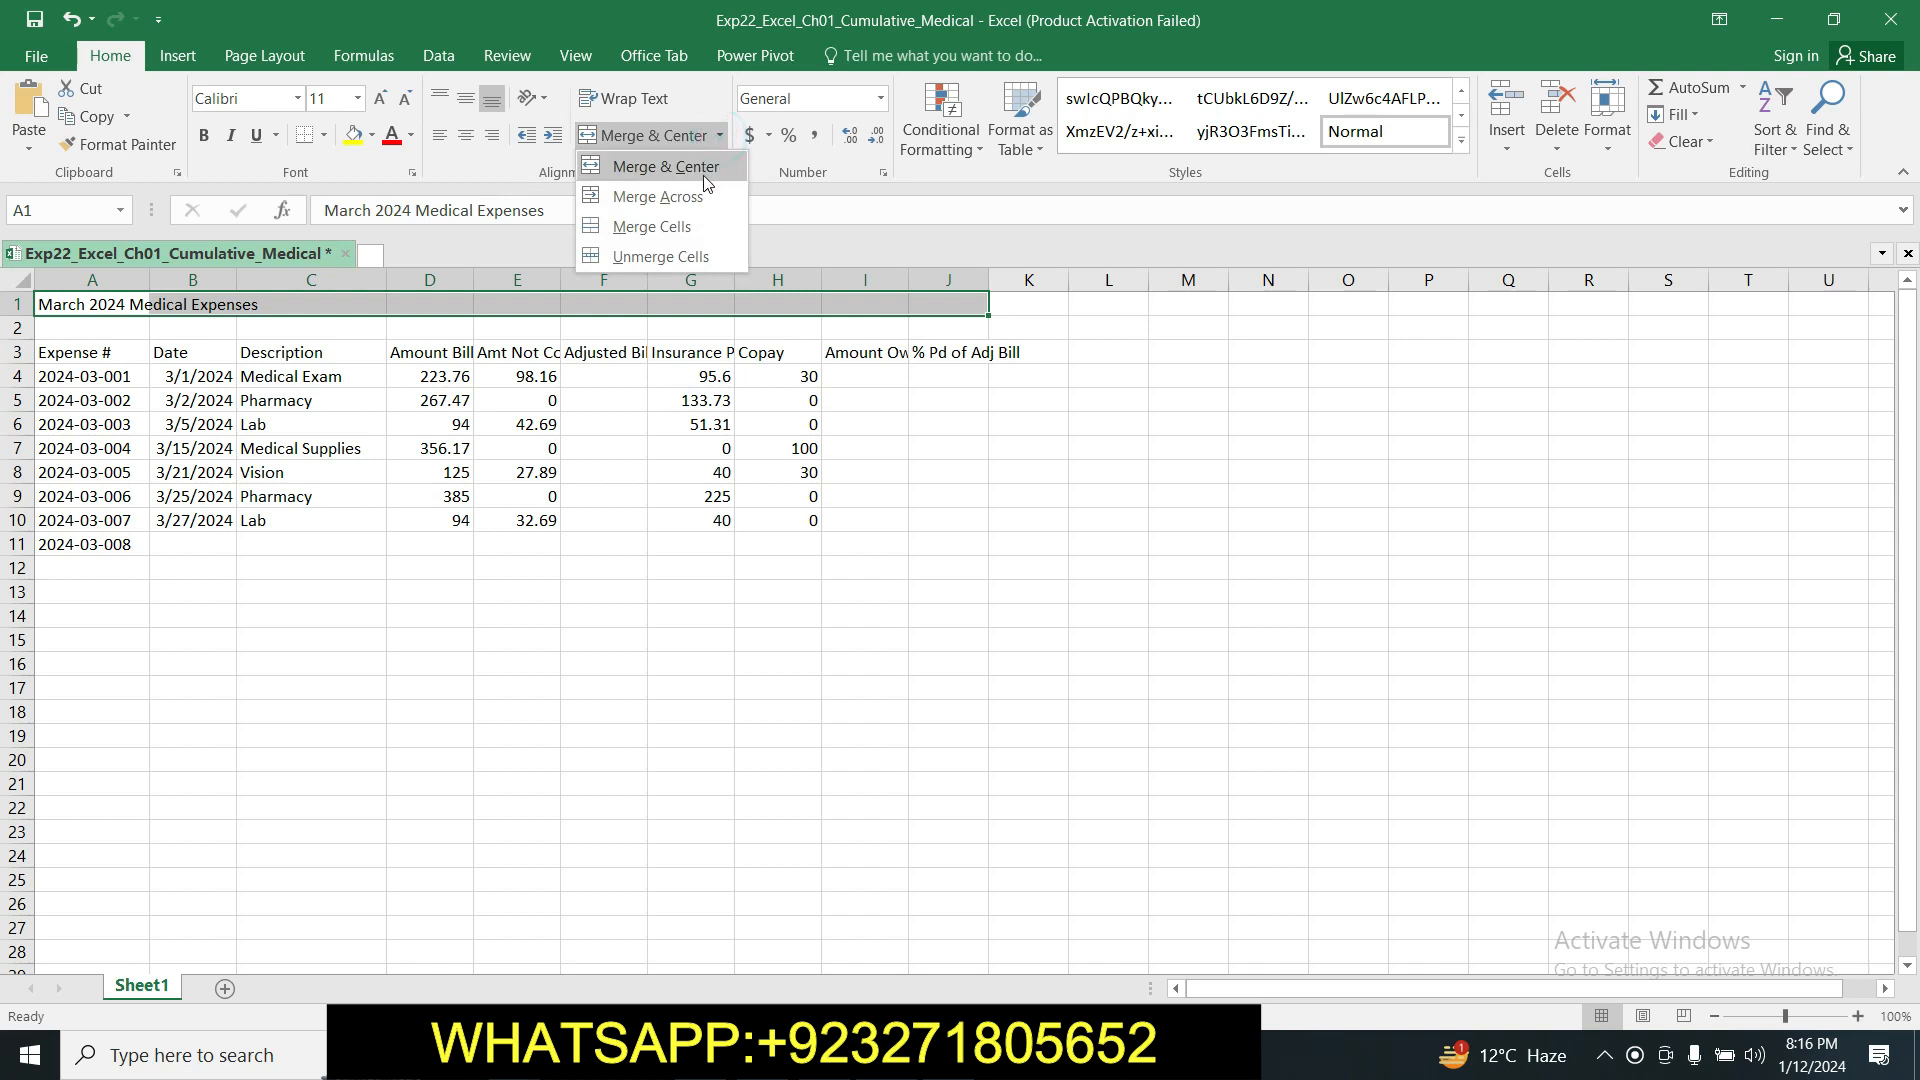
click(706, 170)
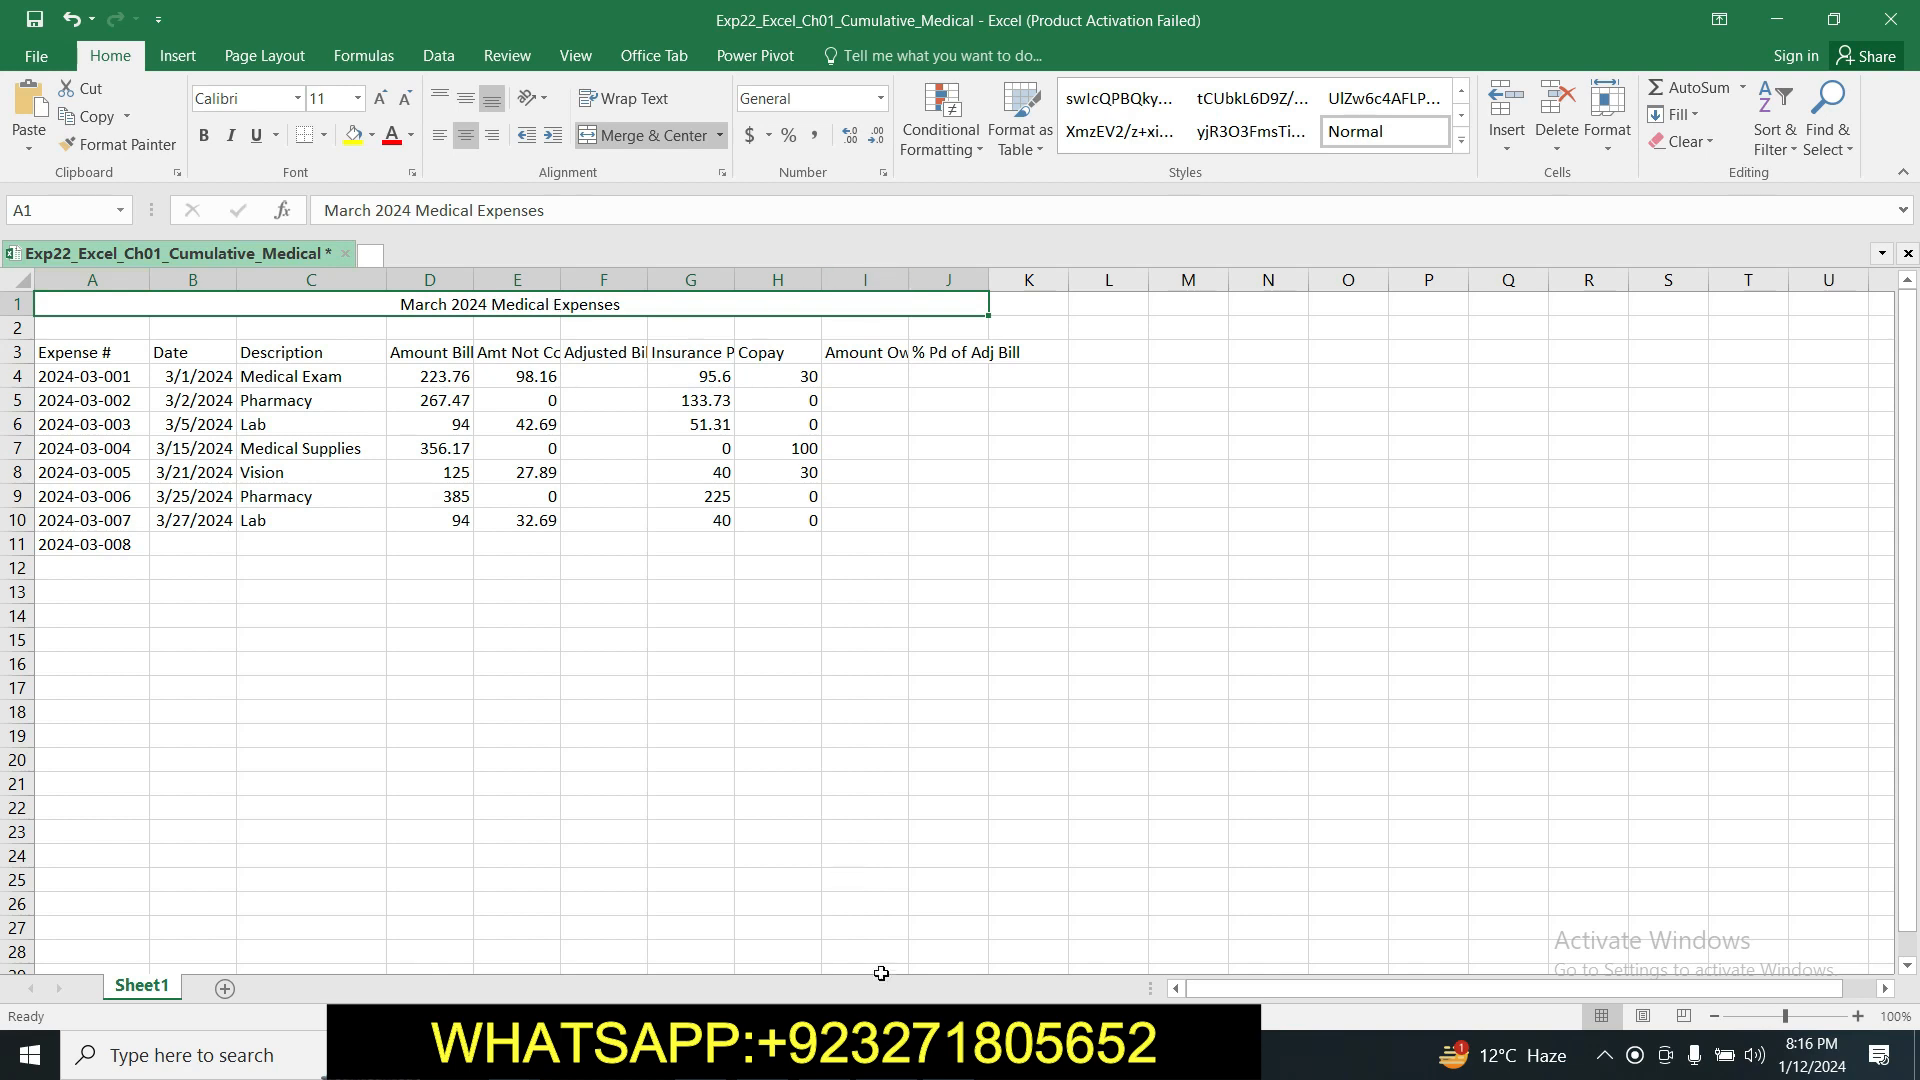
Step: Switch to Word and highlight the step 8 instruction about formatting the title in yellow
mouse_move(835, 1055)
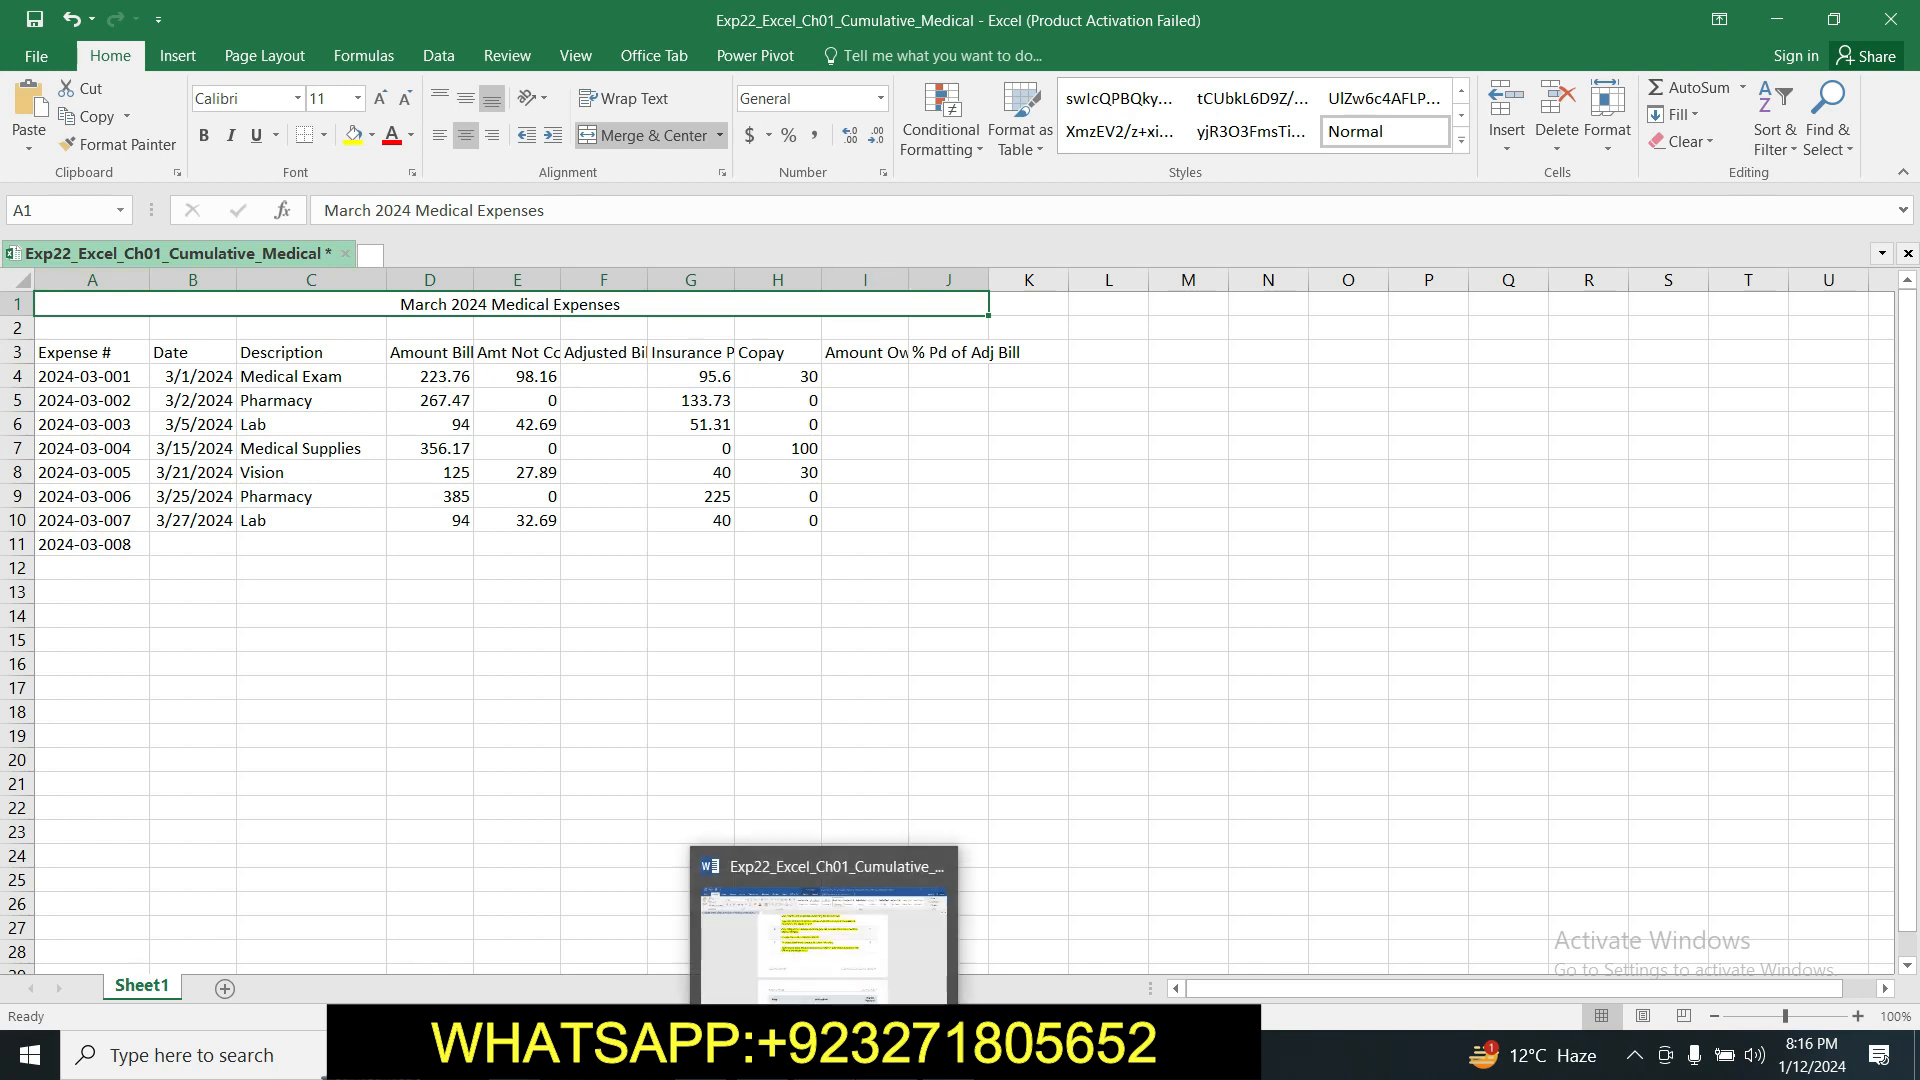
click(780, 850)
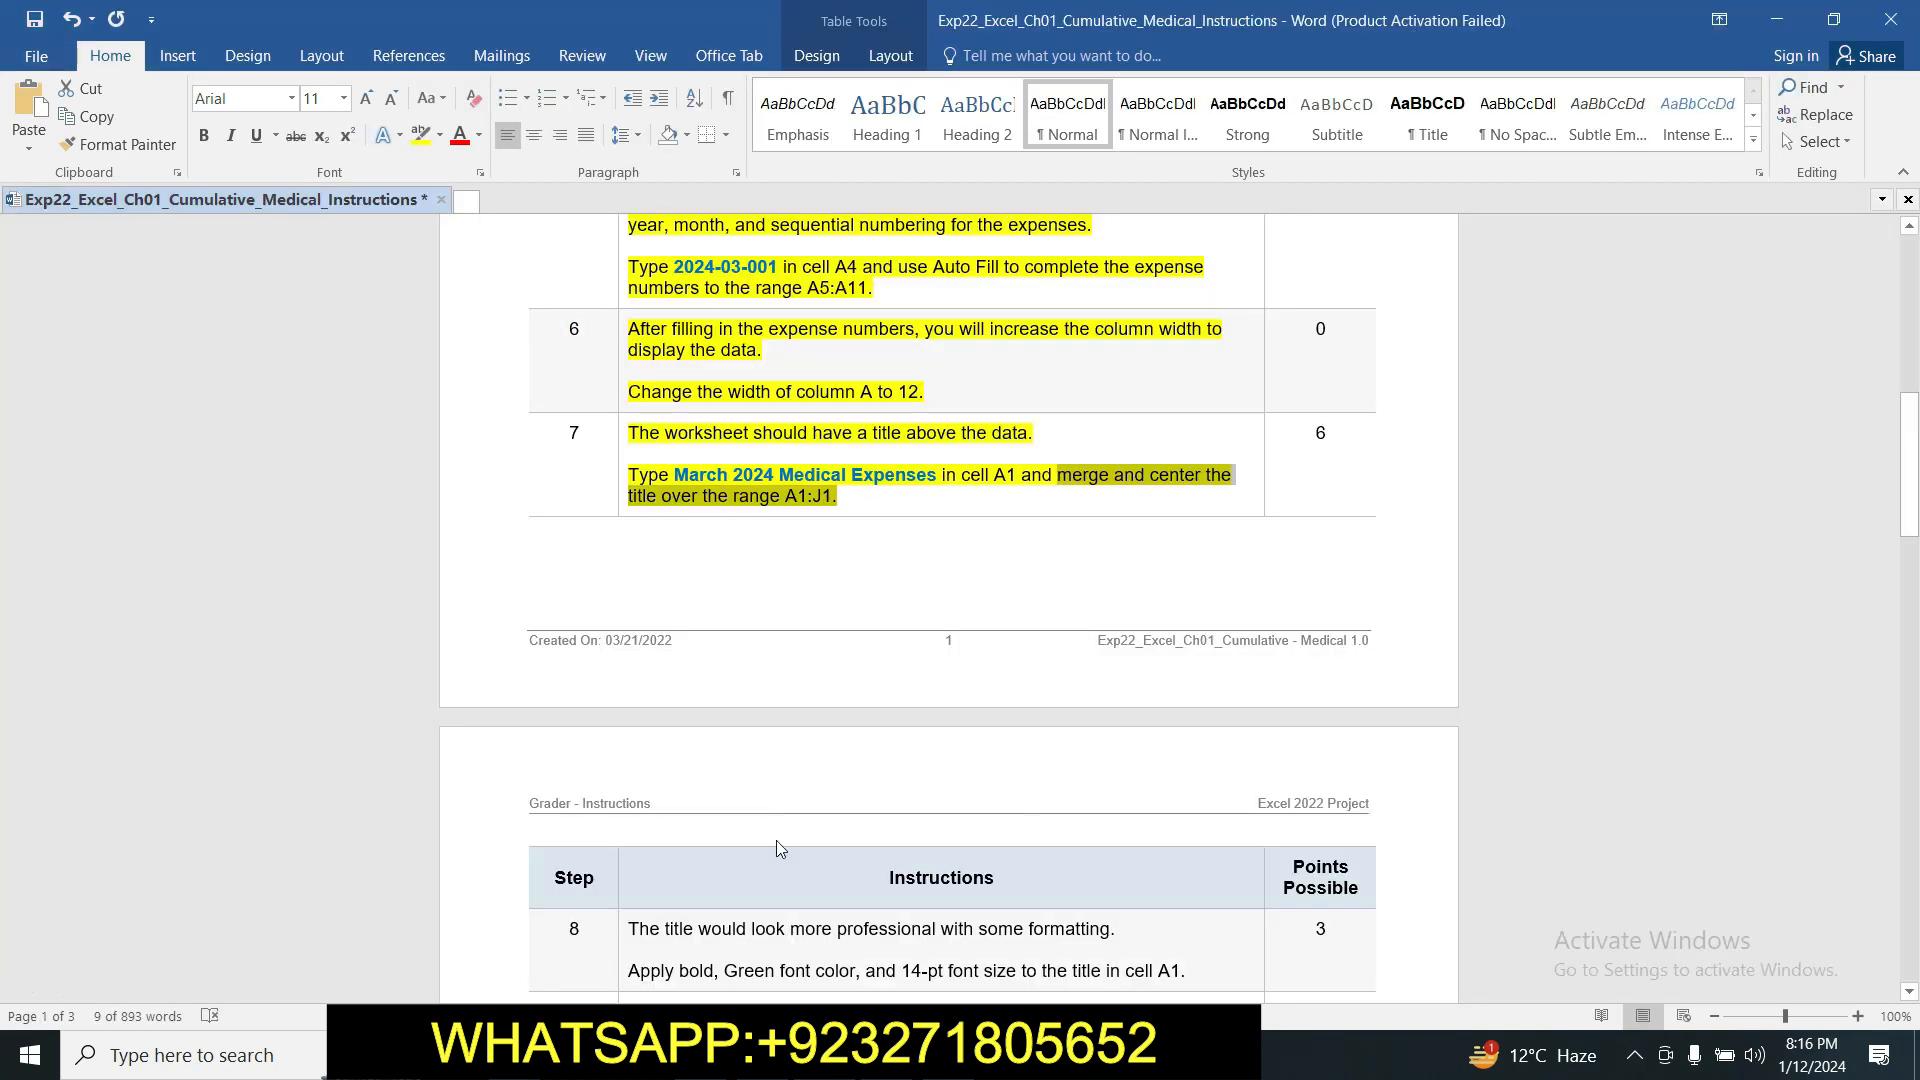
click(864, 497)
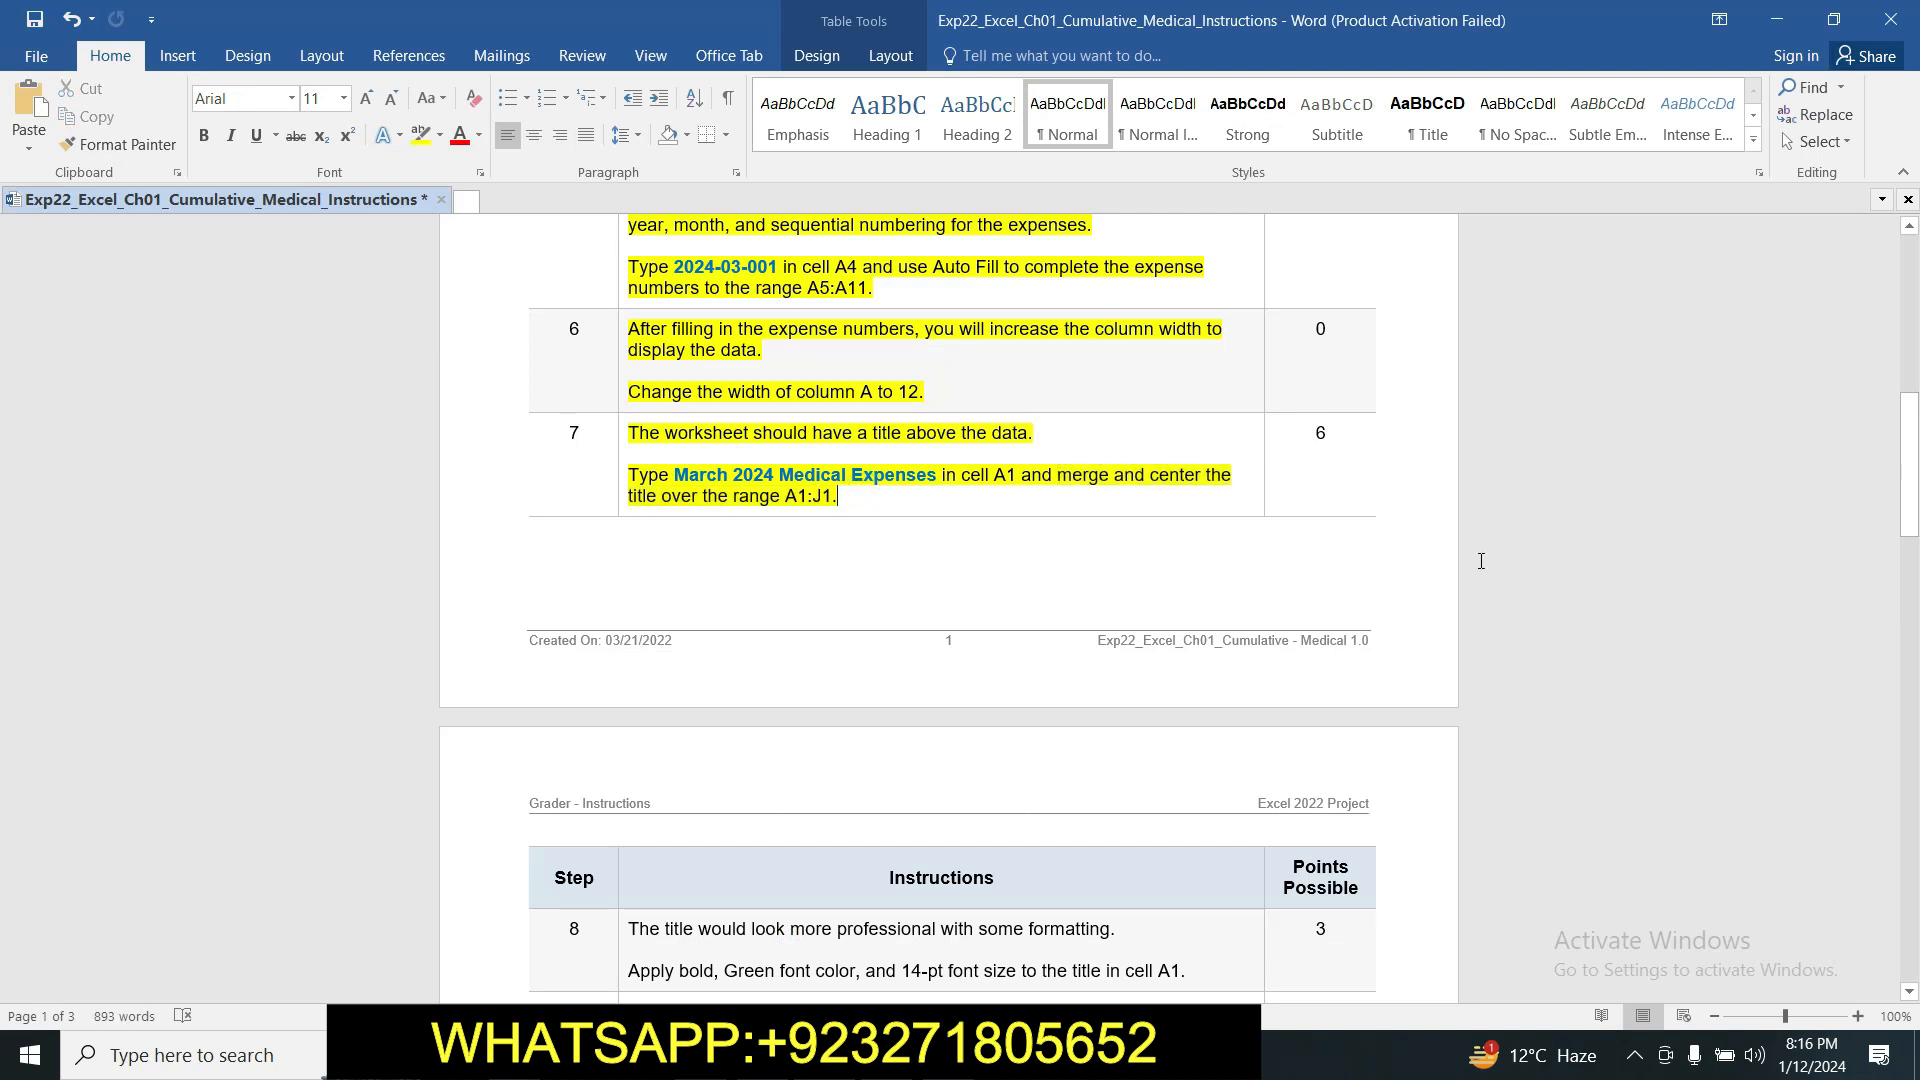
drag(1909, 464, 1909, 556)
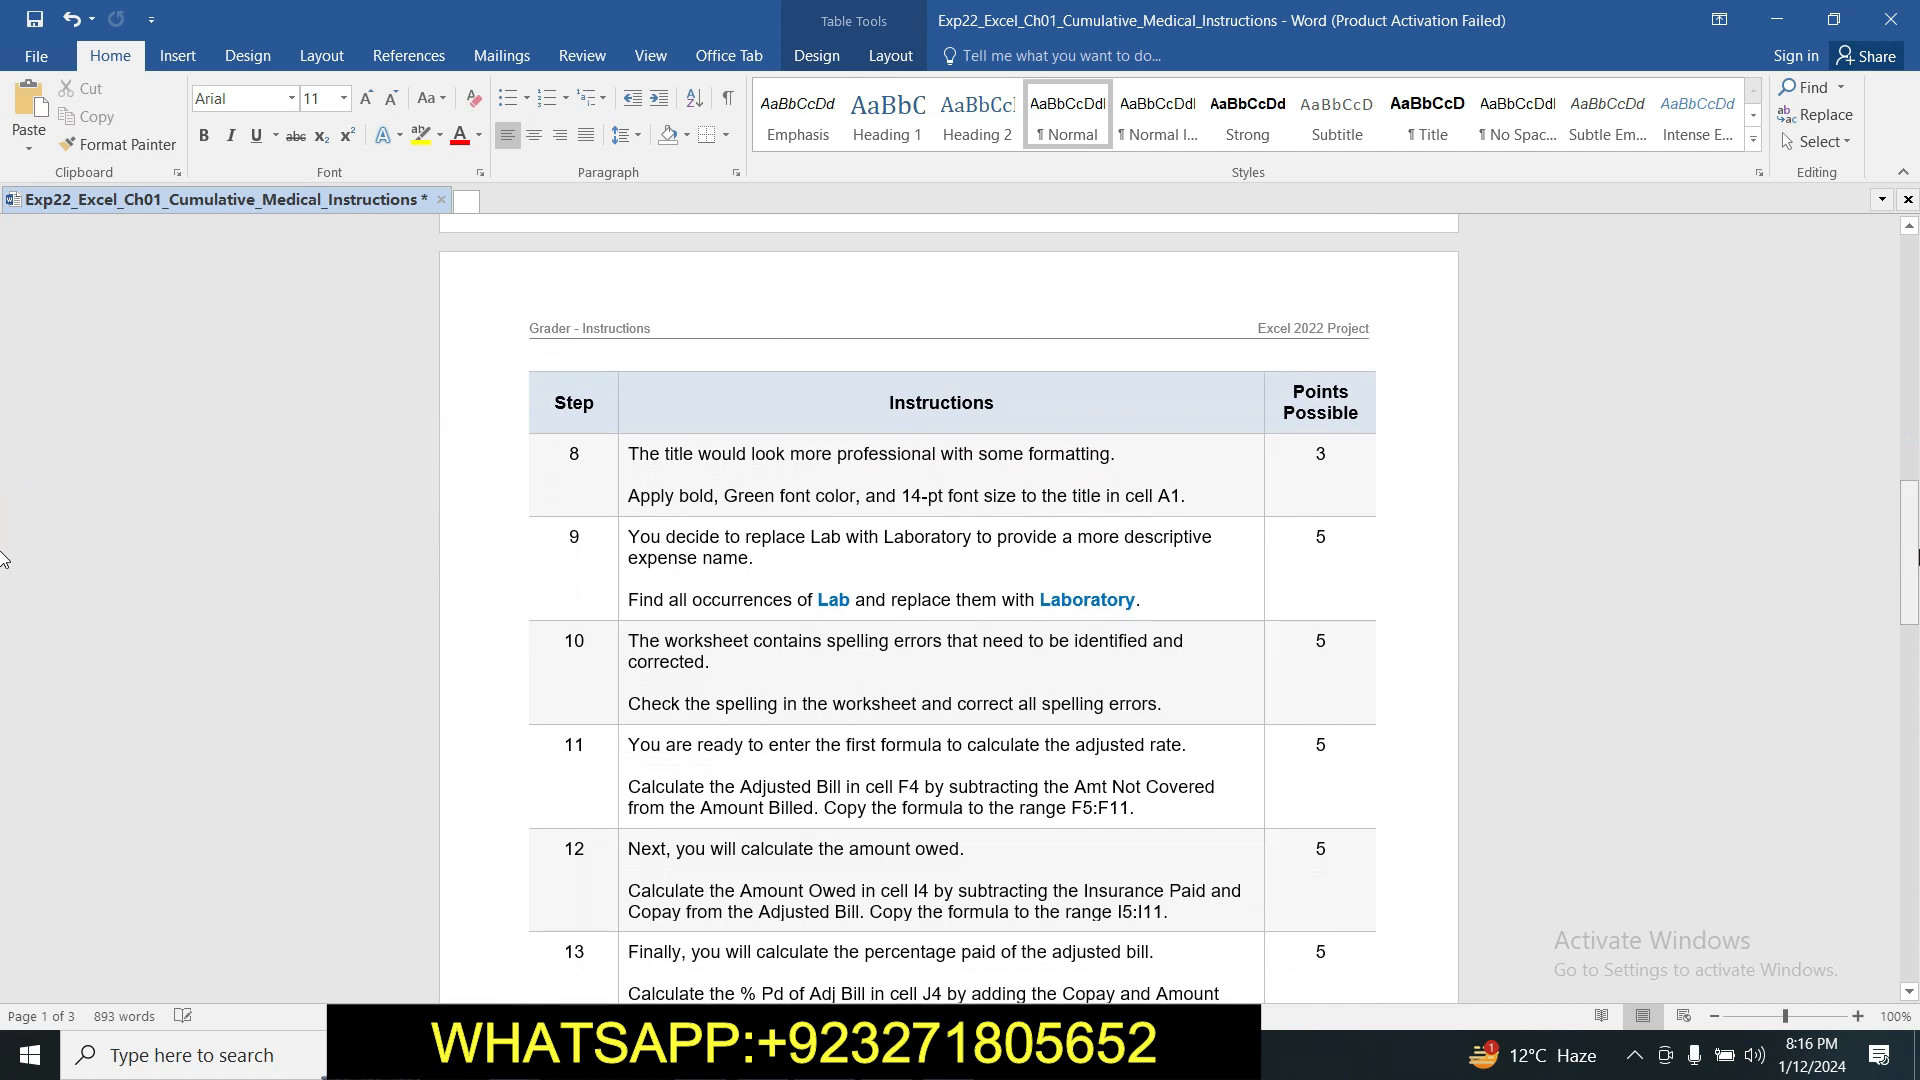
click(630, 450)
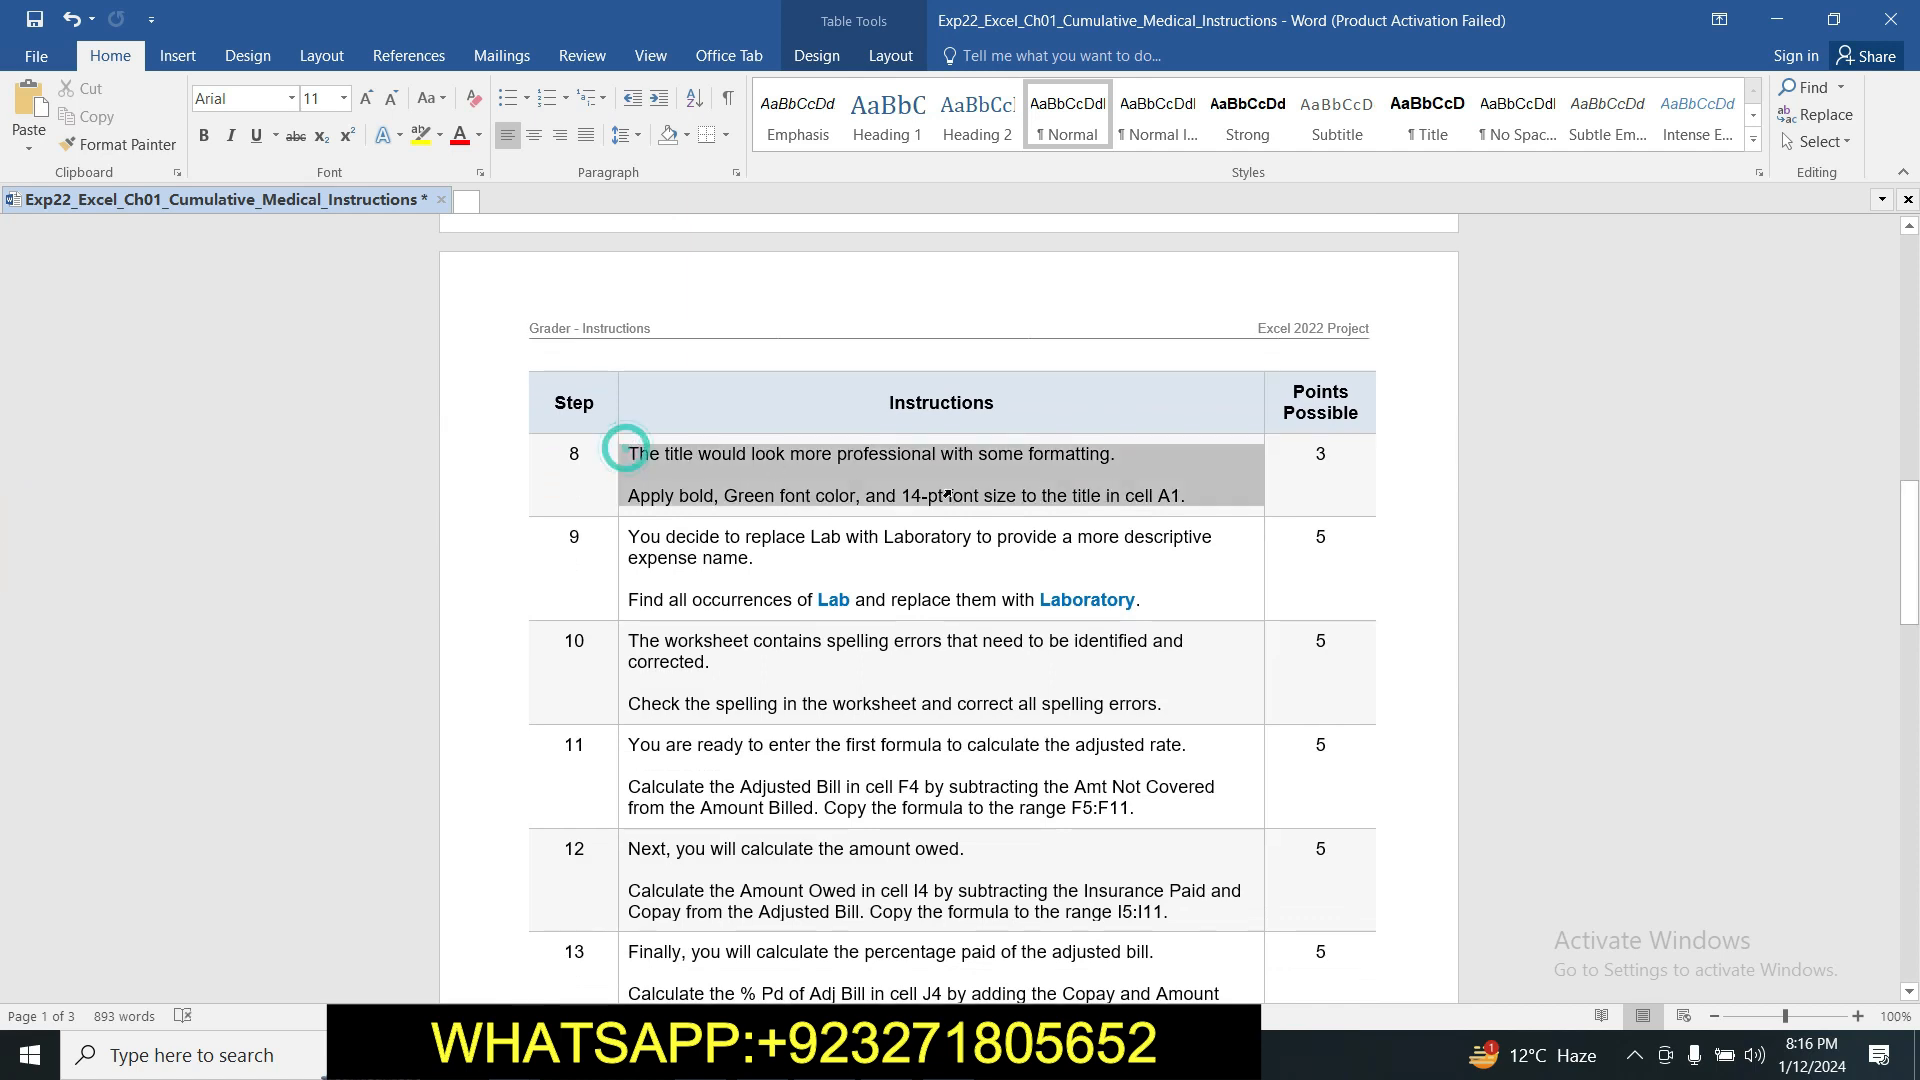
click(420, 135)
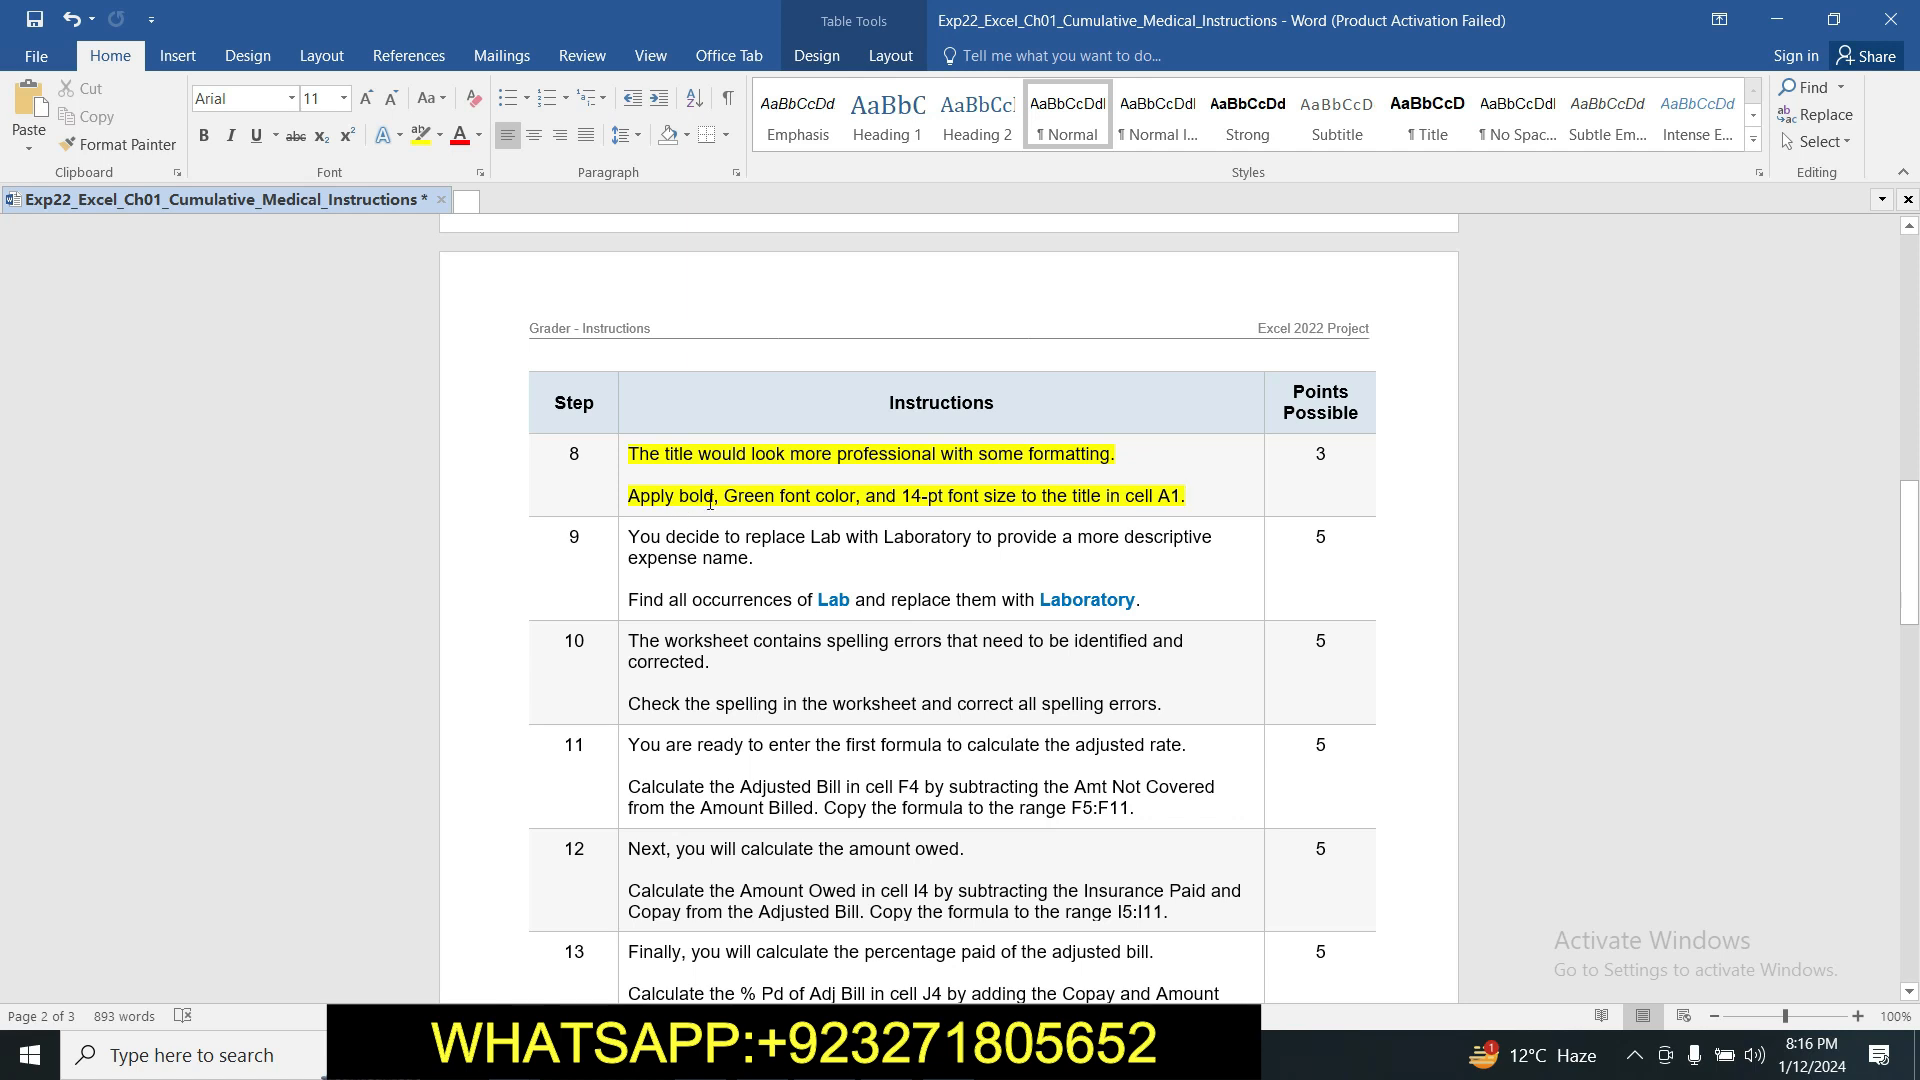
Step: Switch to Excel and apply bold and the standard Green font color to the title in cell A1
key(alt+Tab)
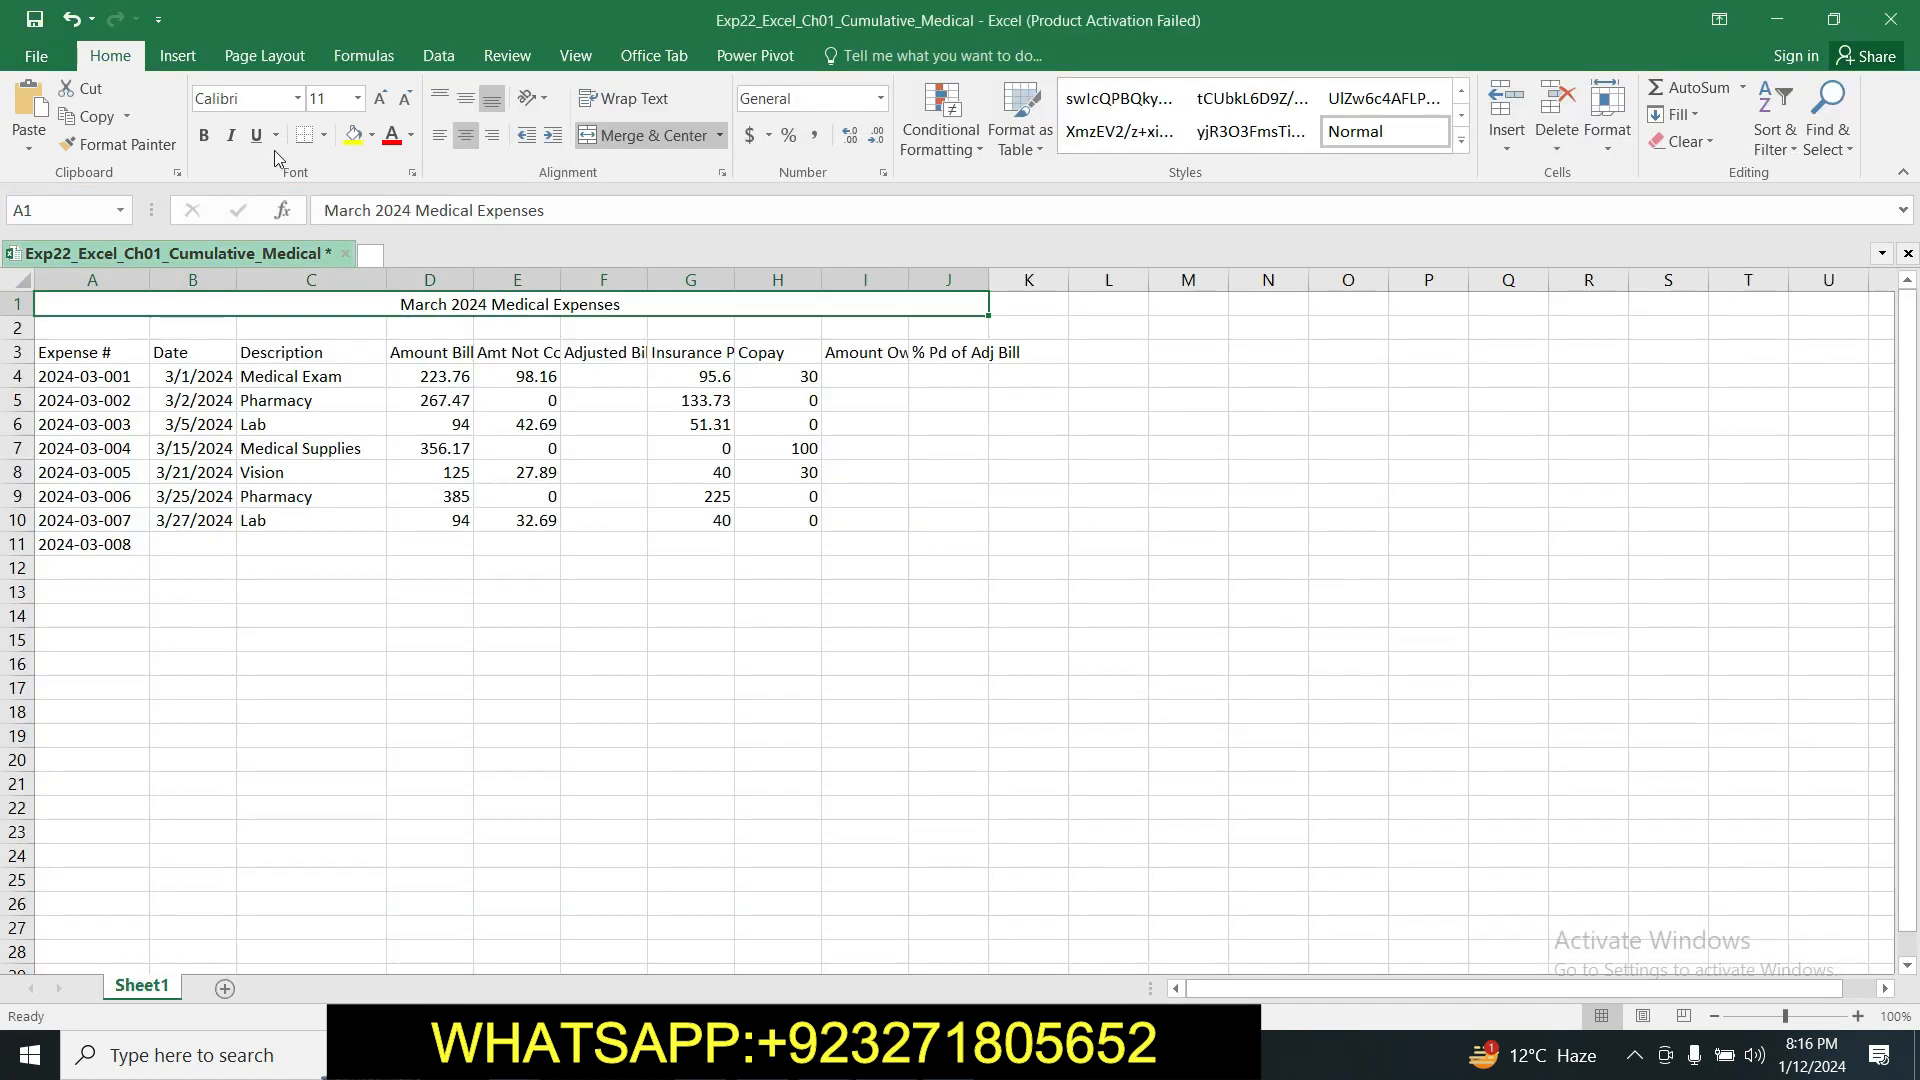
click(203, 136)
click(410, 136)
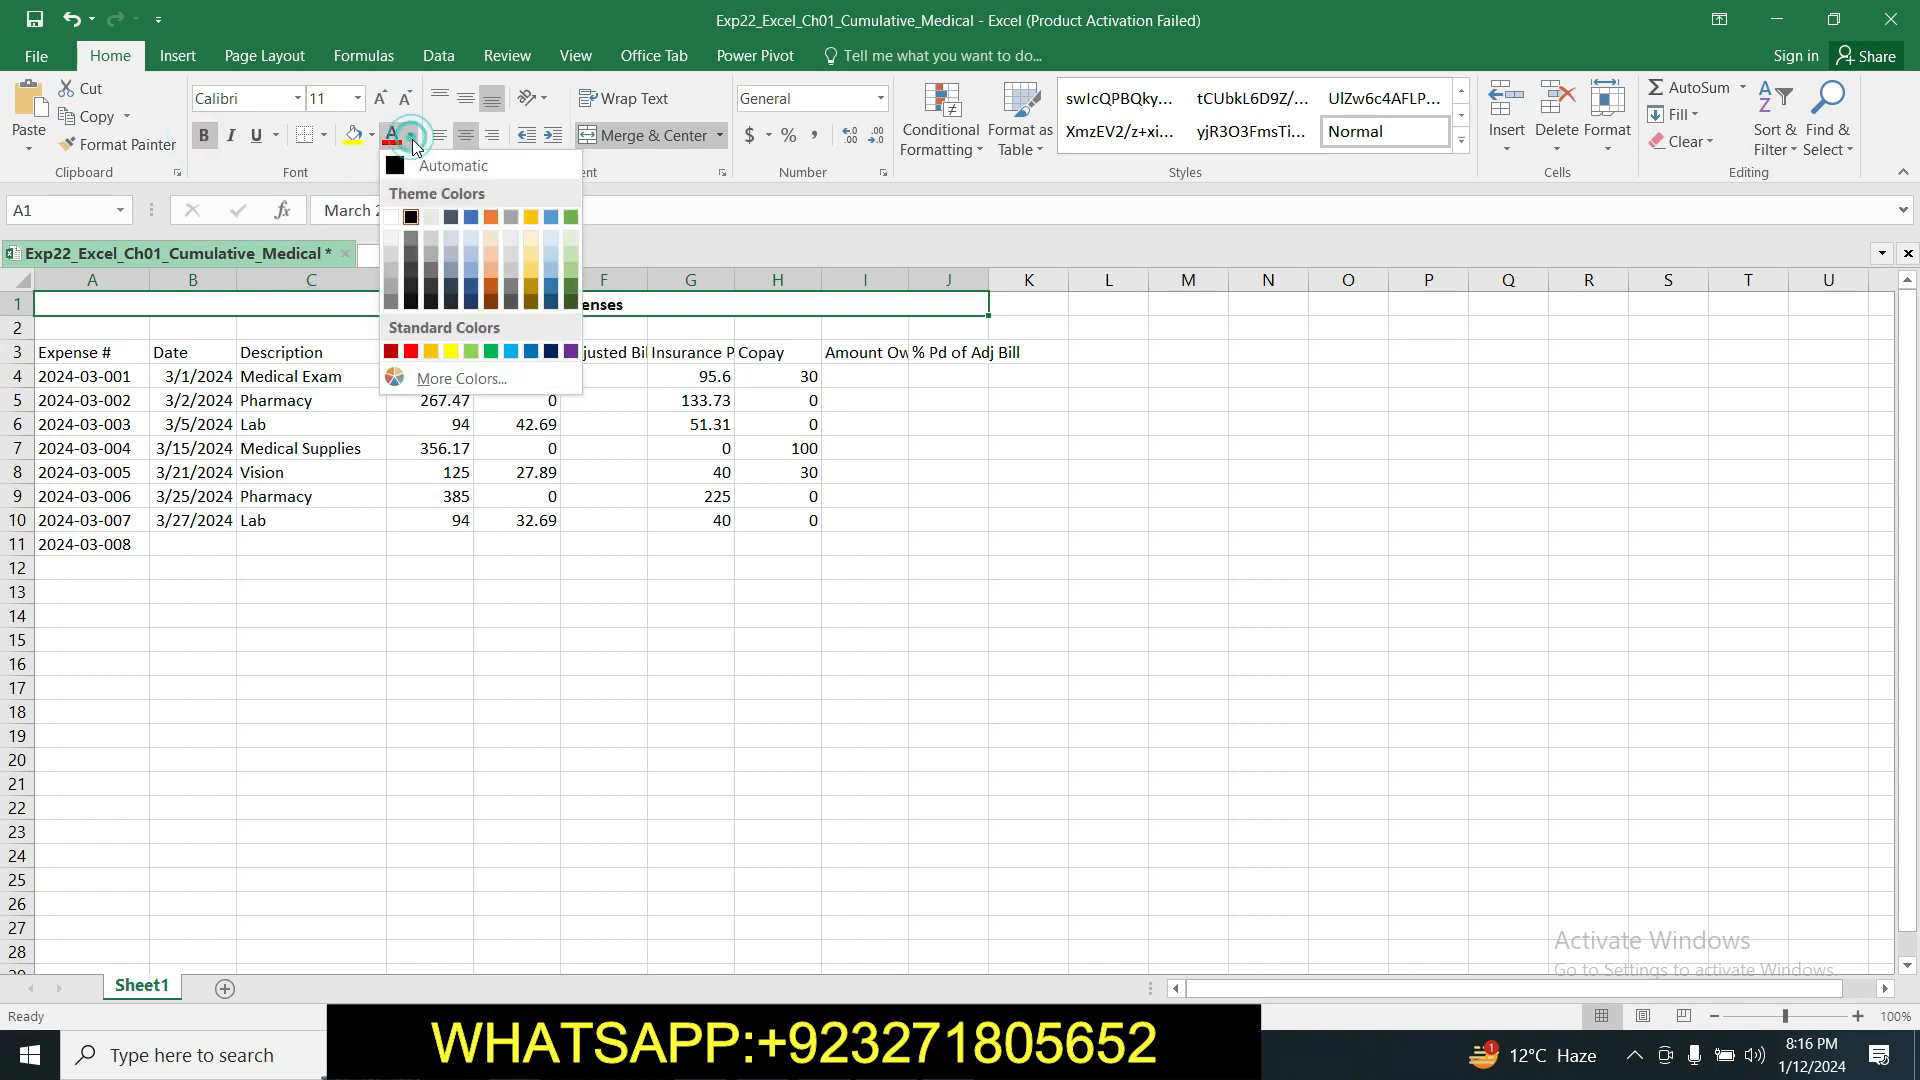
click(491, 352)
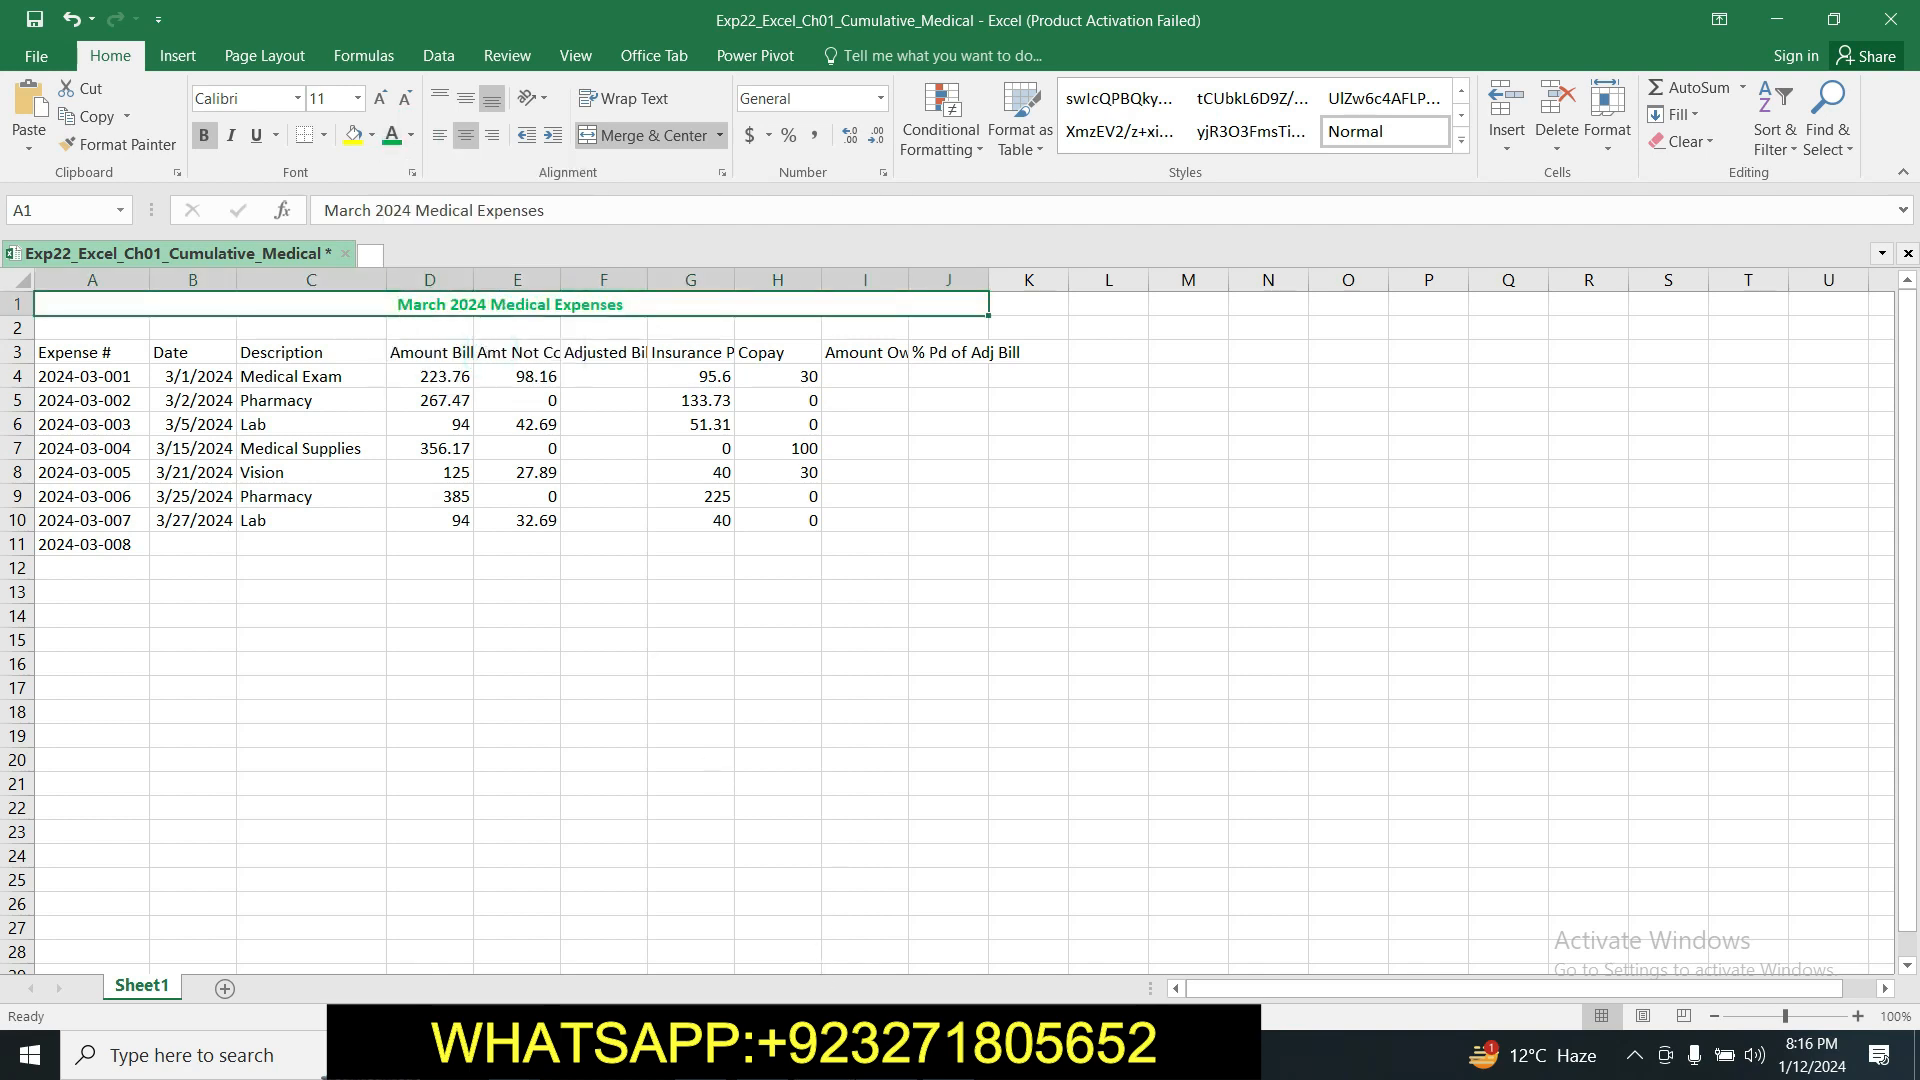
Step: Check the step 8 instruction in Word, return to Excel, and set the title's font size to 14
click(858, 1055)
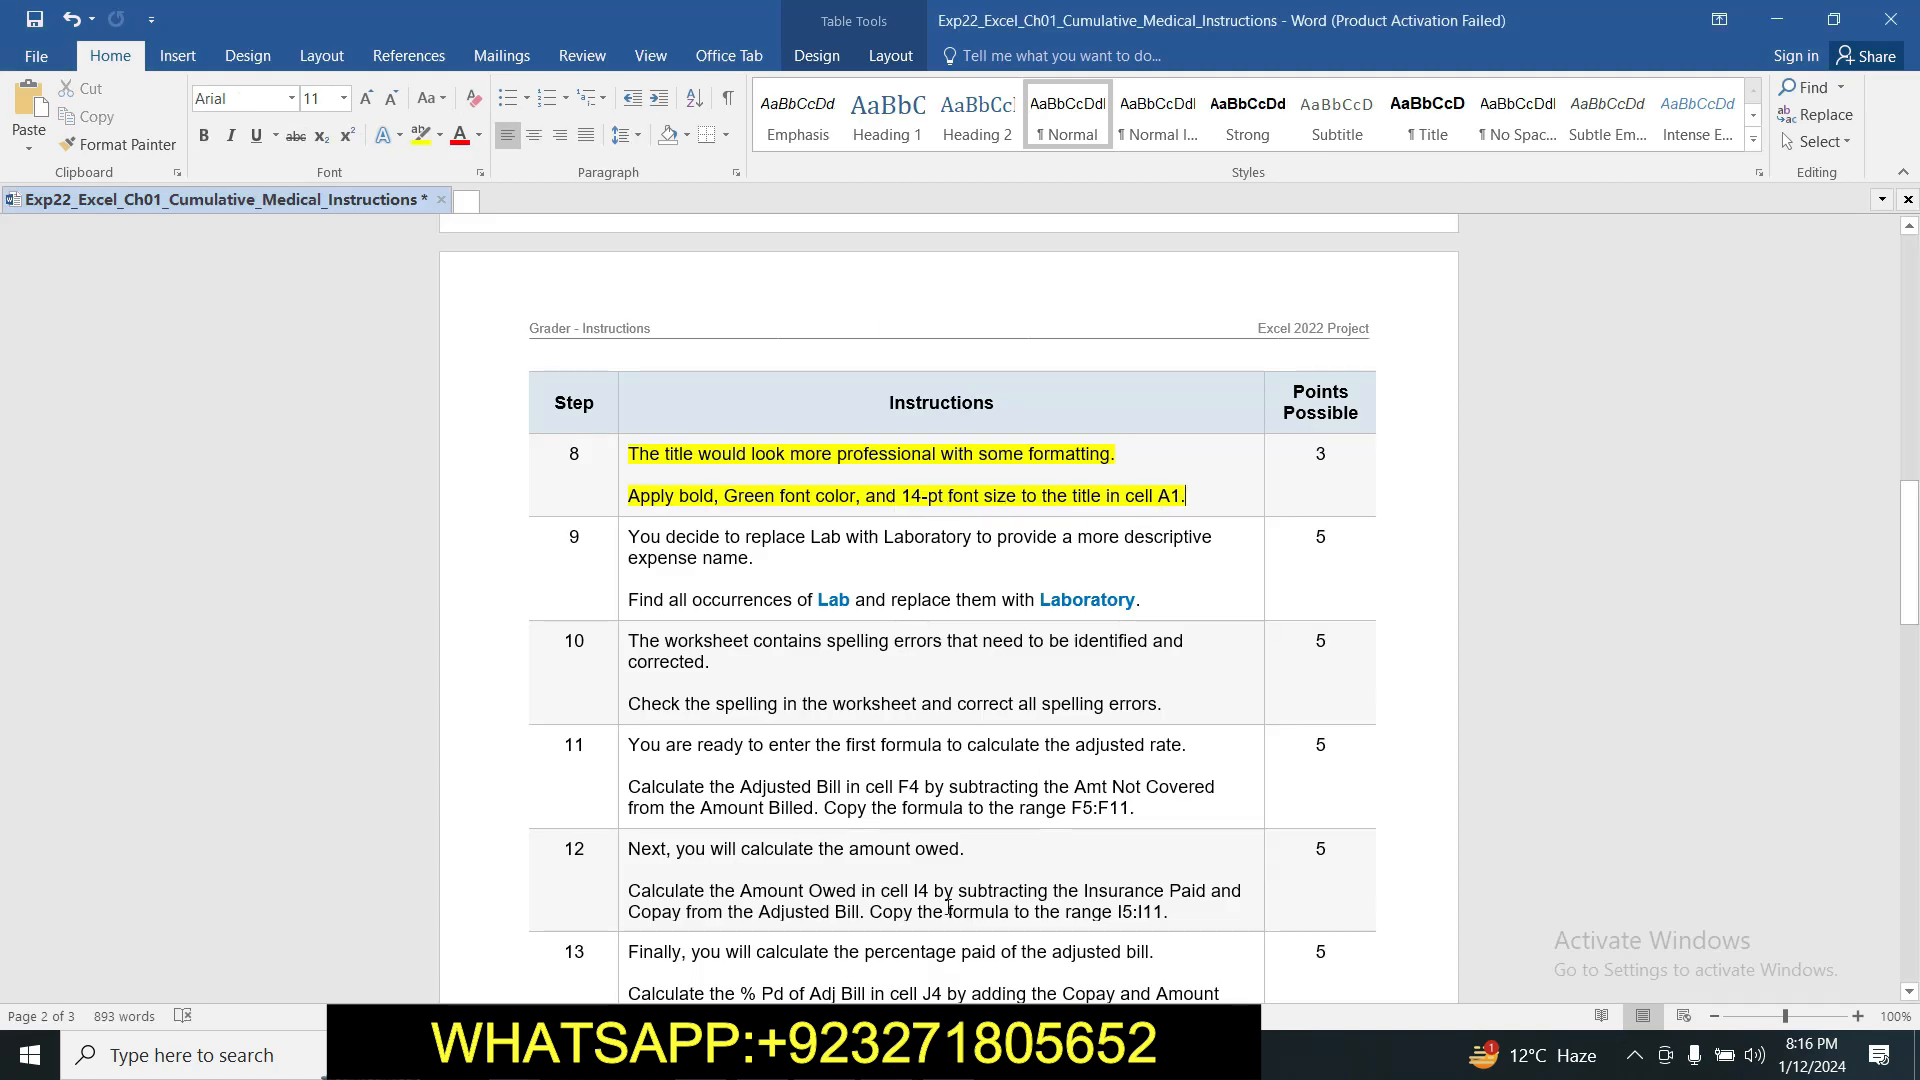
click(905, 1055)
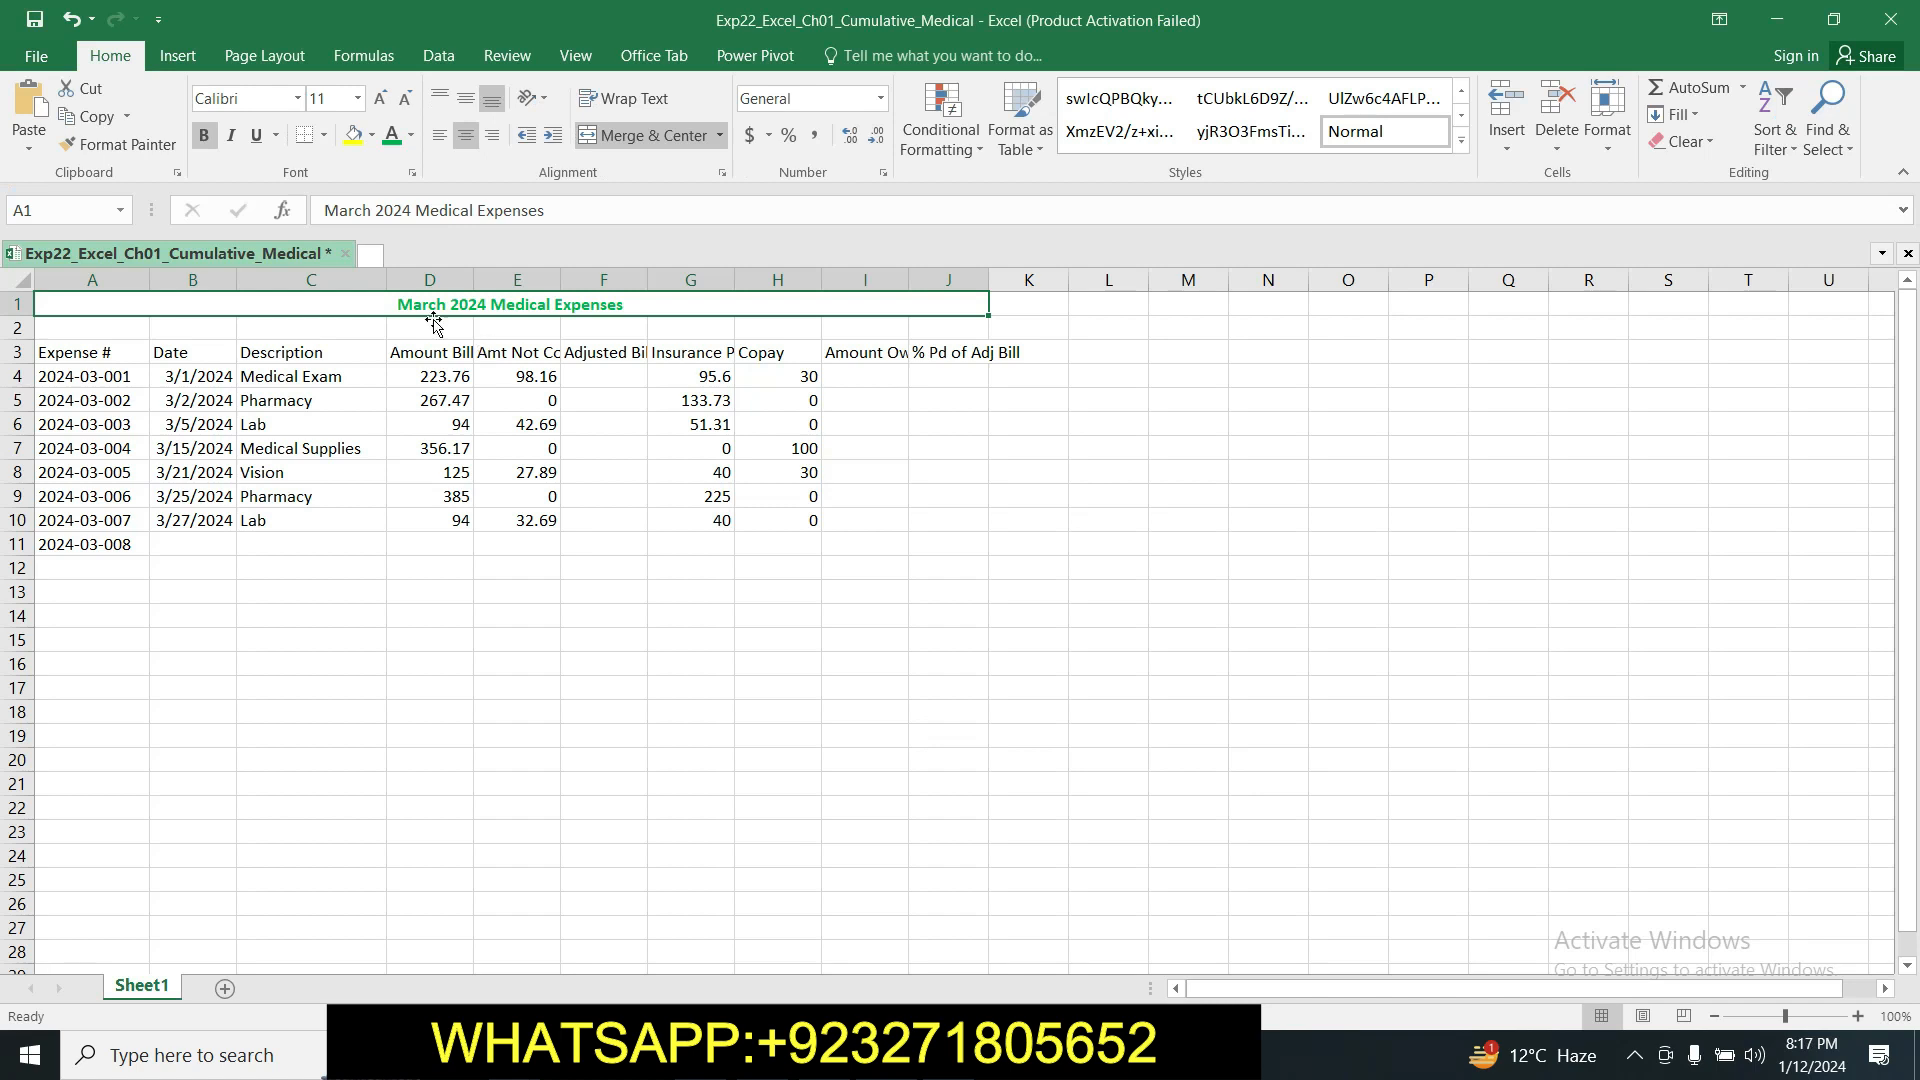
click(380, 98)
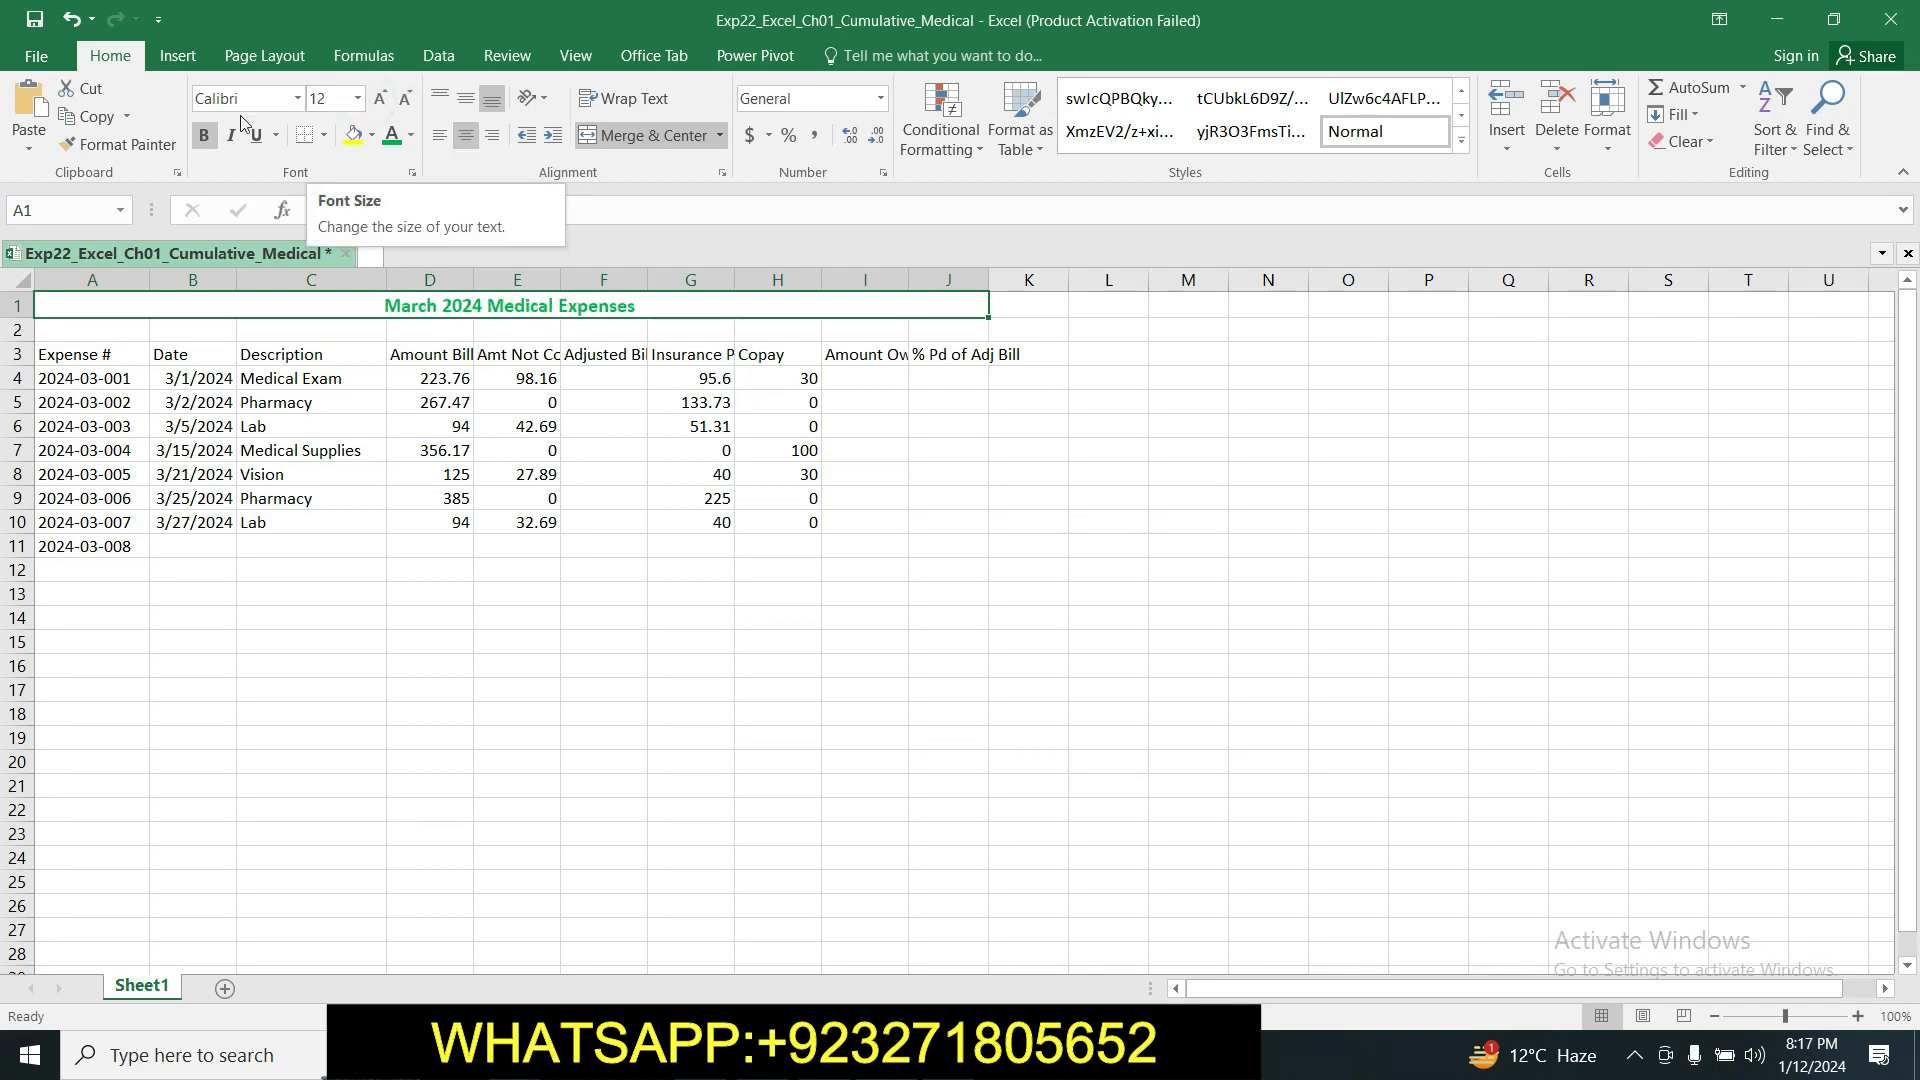
click(71, 19)
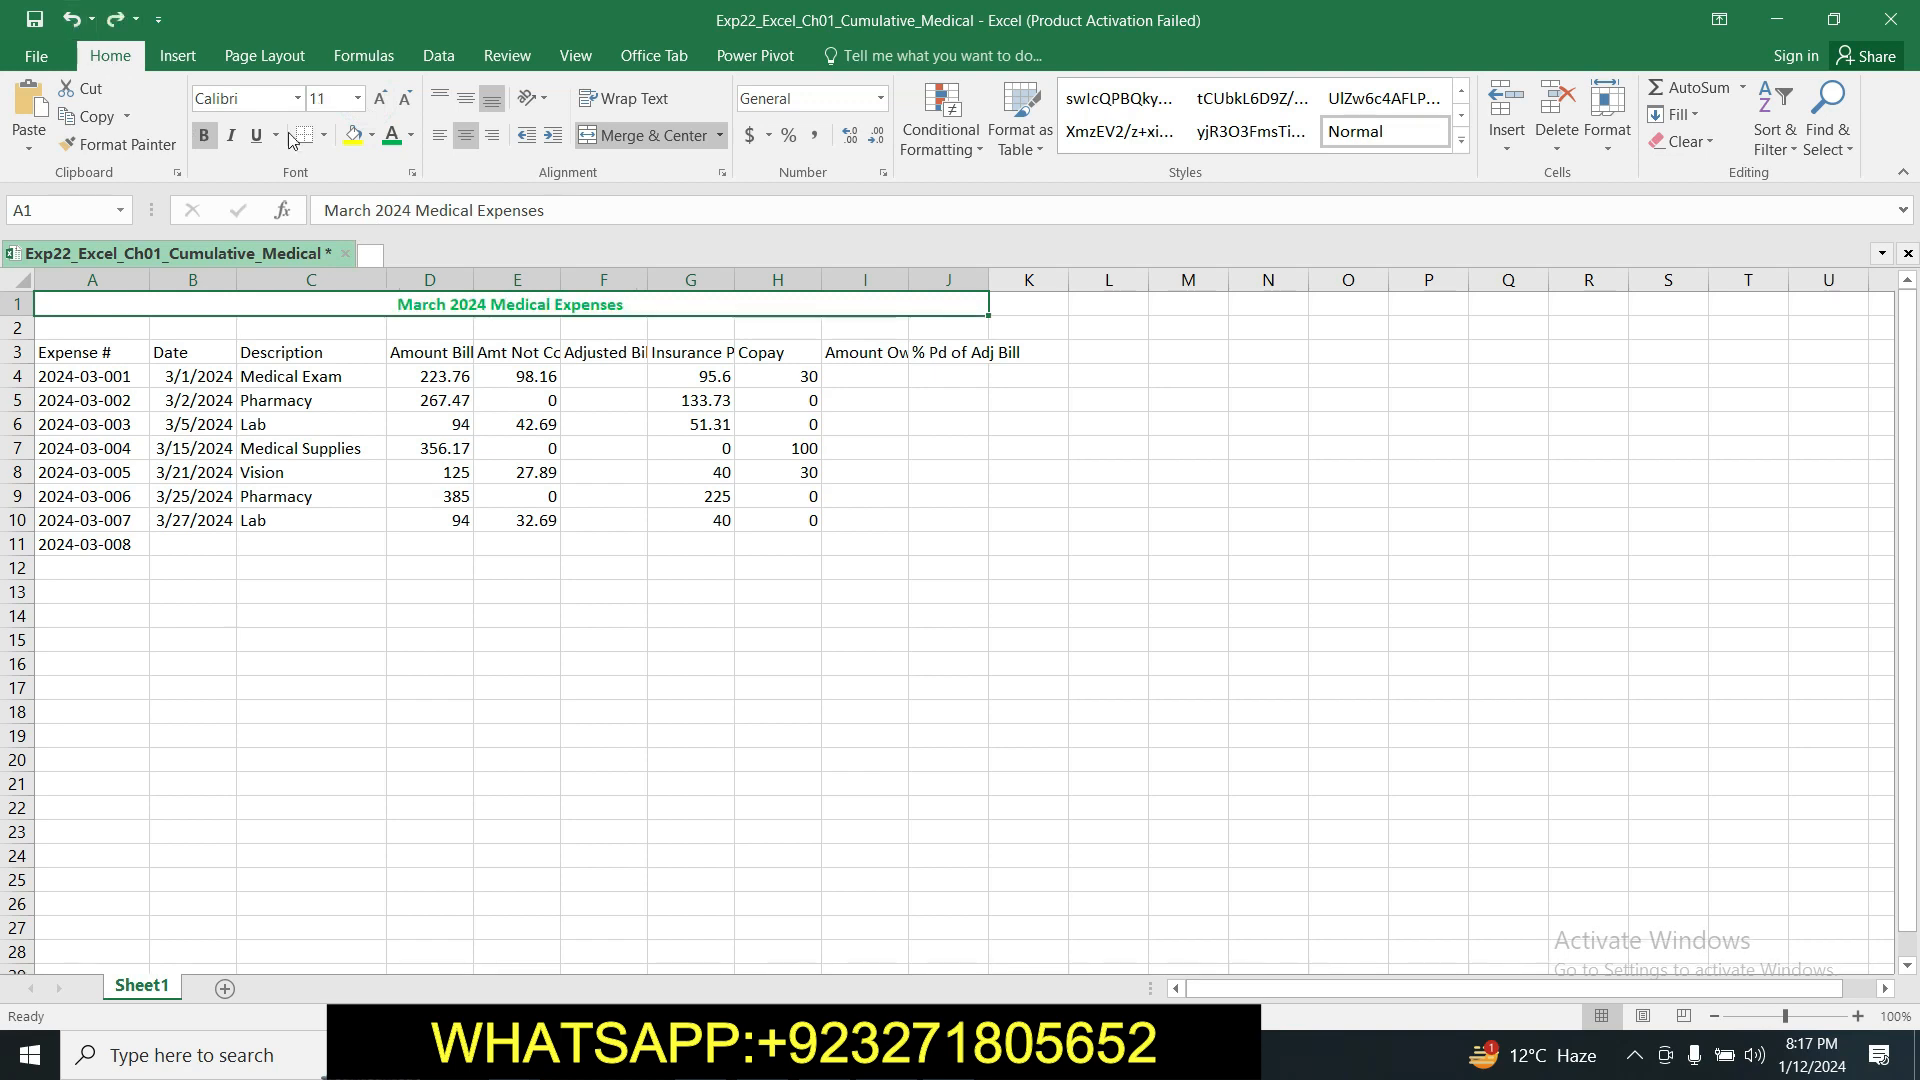
click(358, 98)
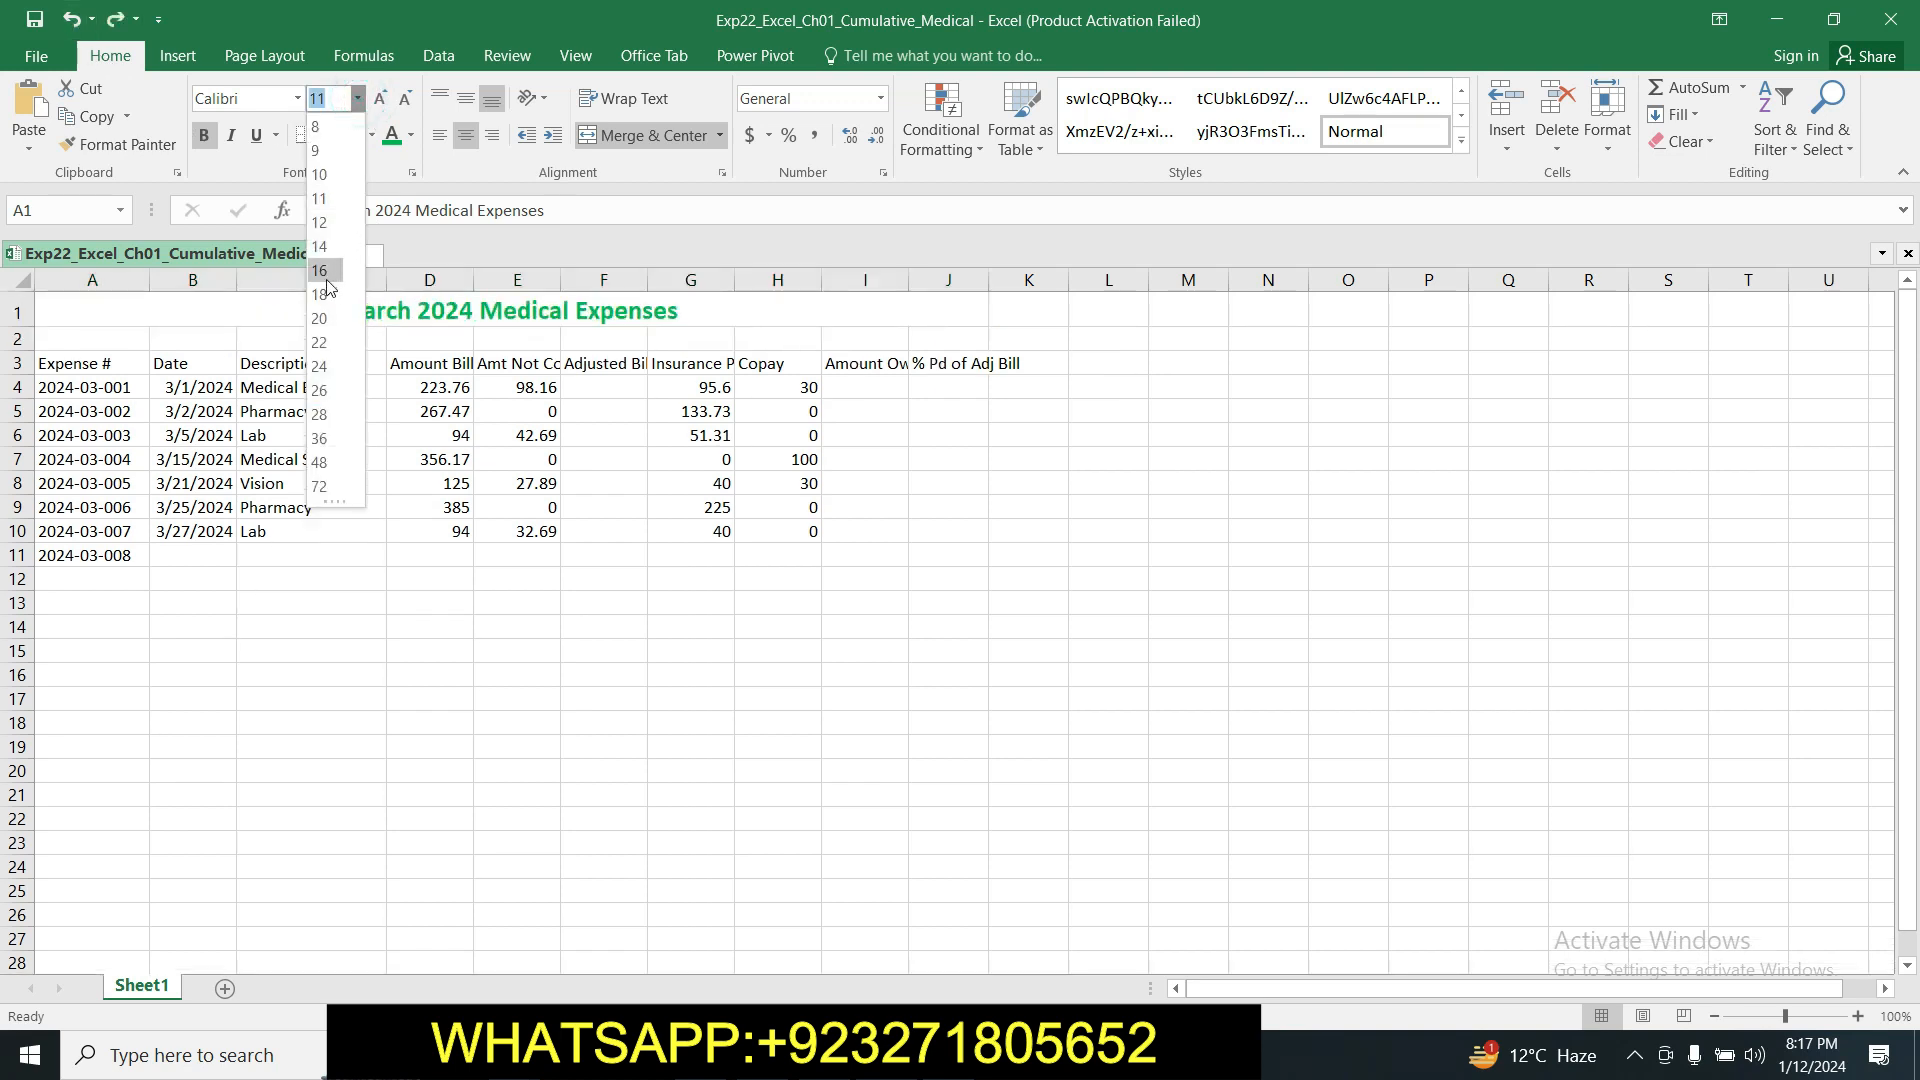
click(321, 247)
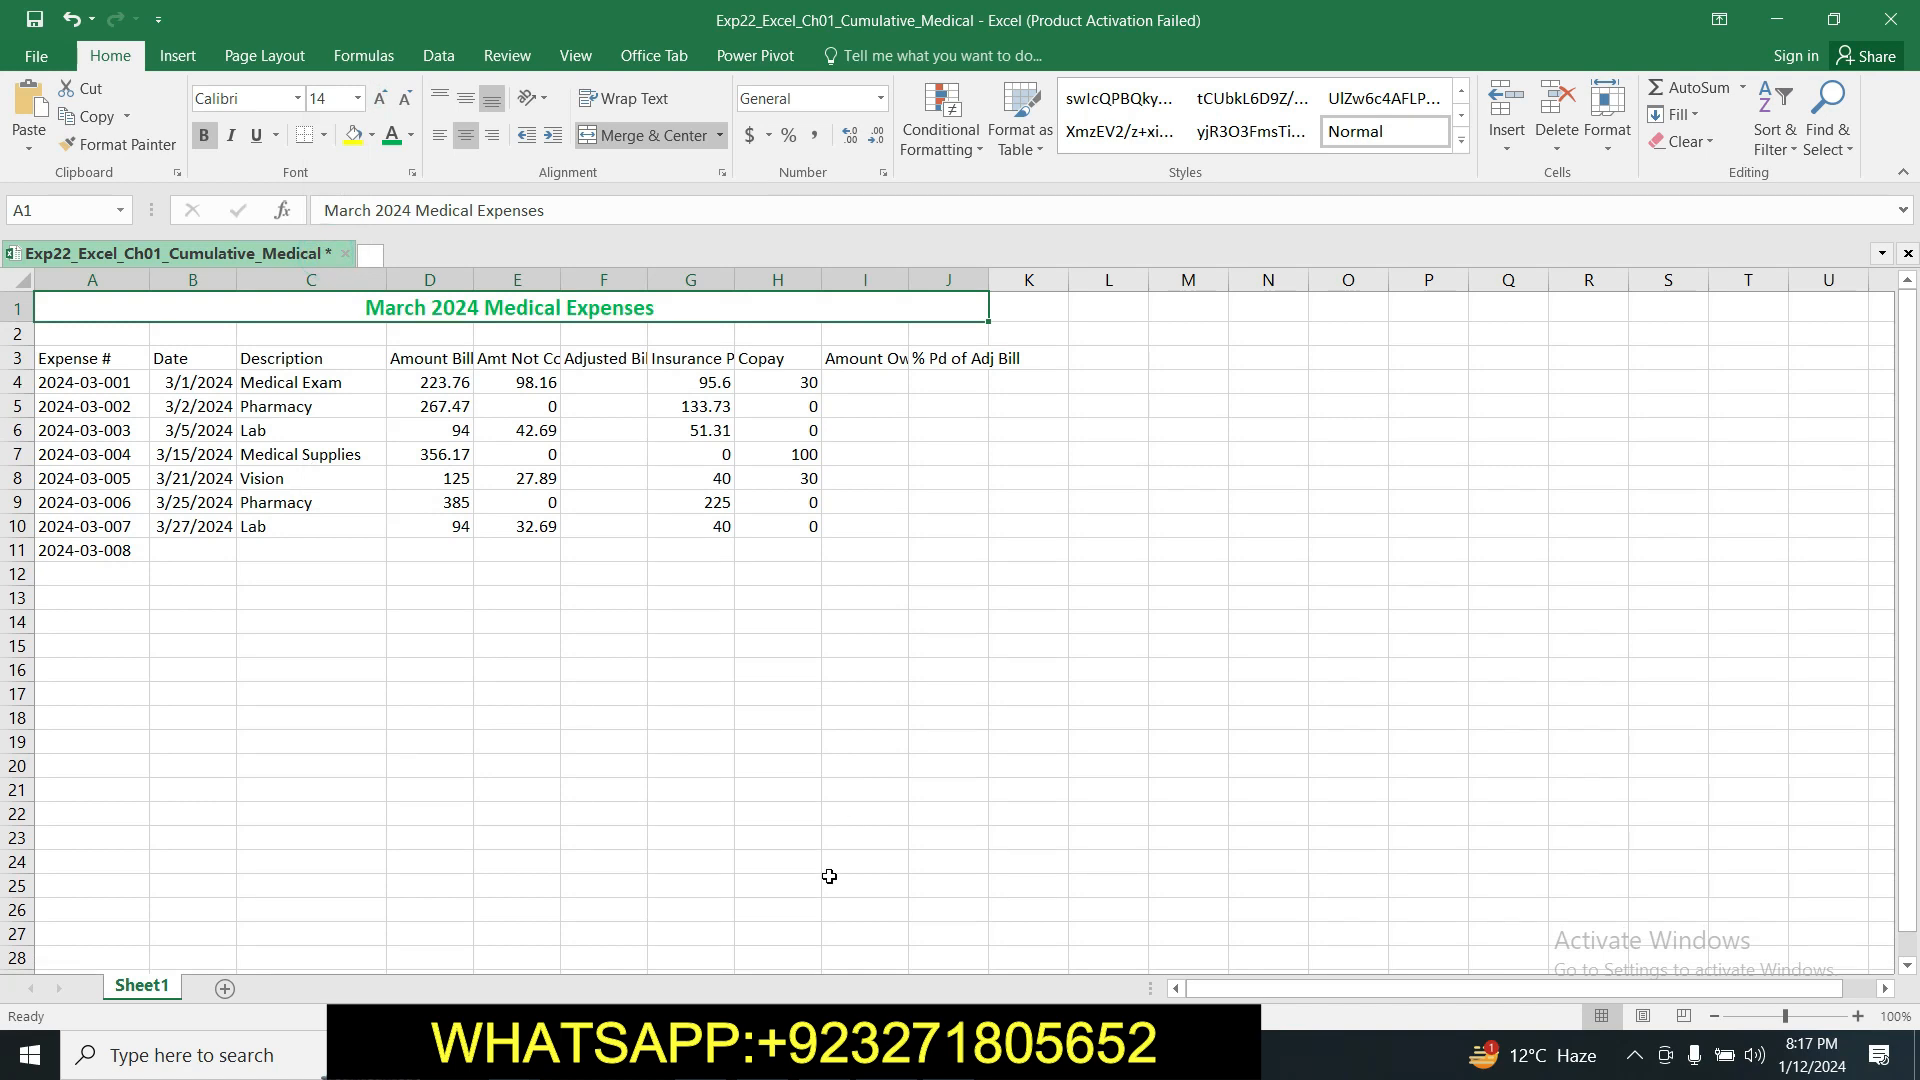
Step: Switch to Word and highlight the step 9 instruction about replacing Lab with Laboratory in yellow
key(alt+Tab)
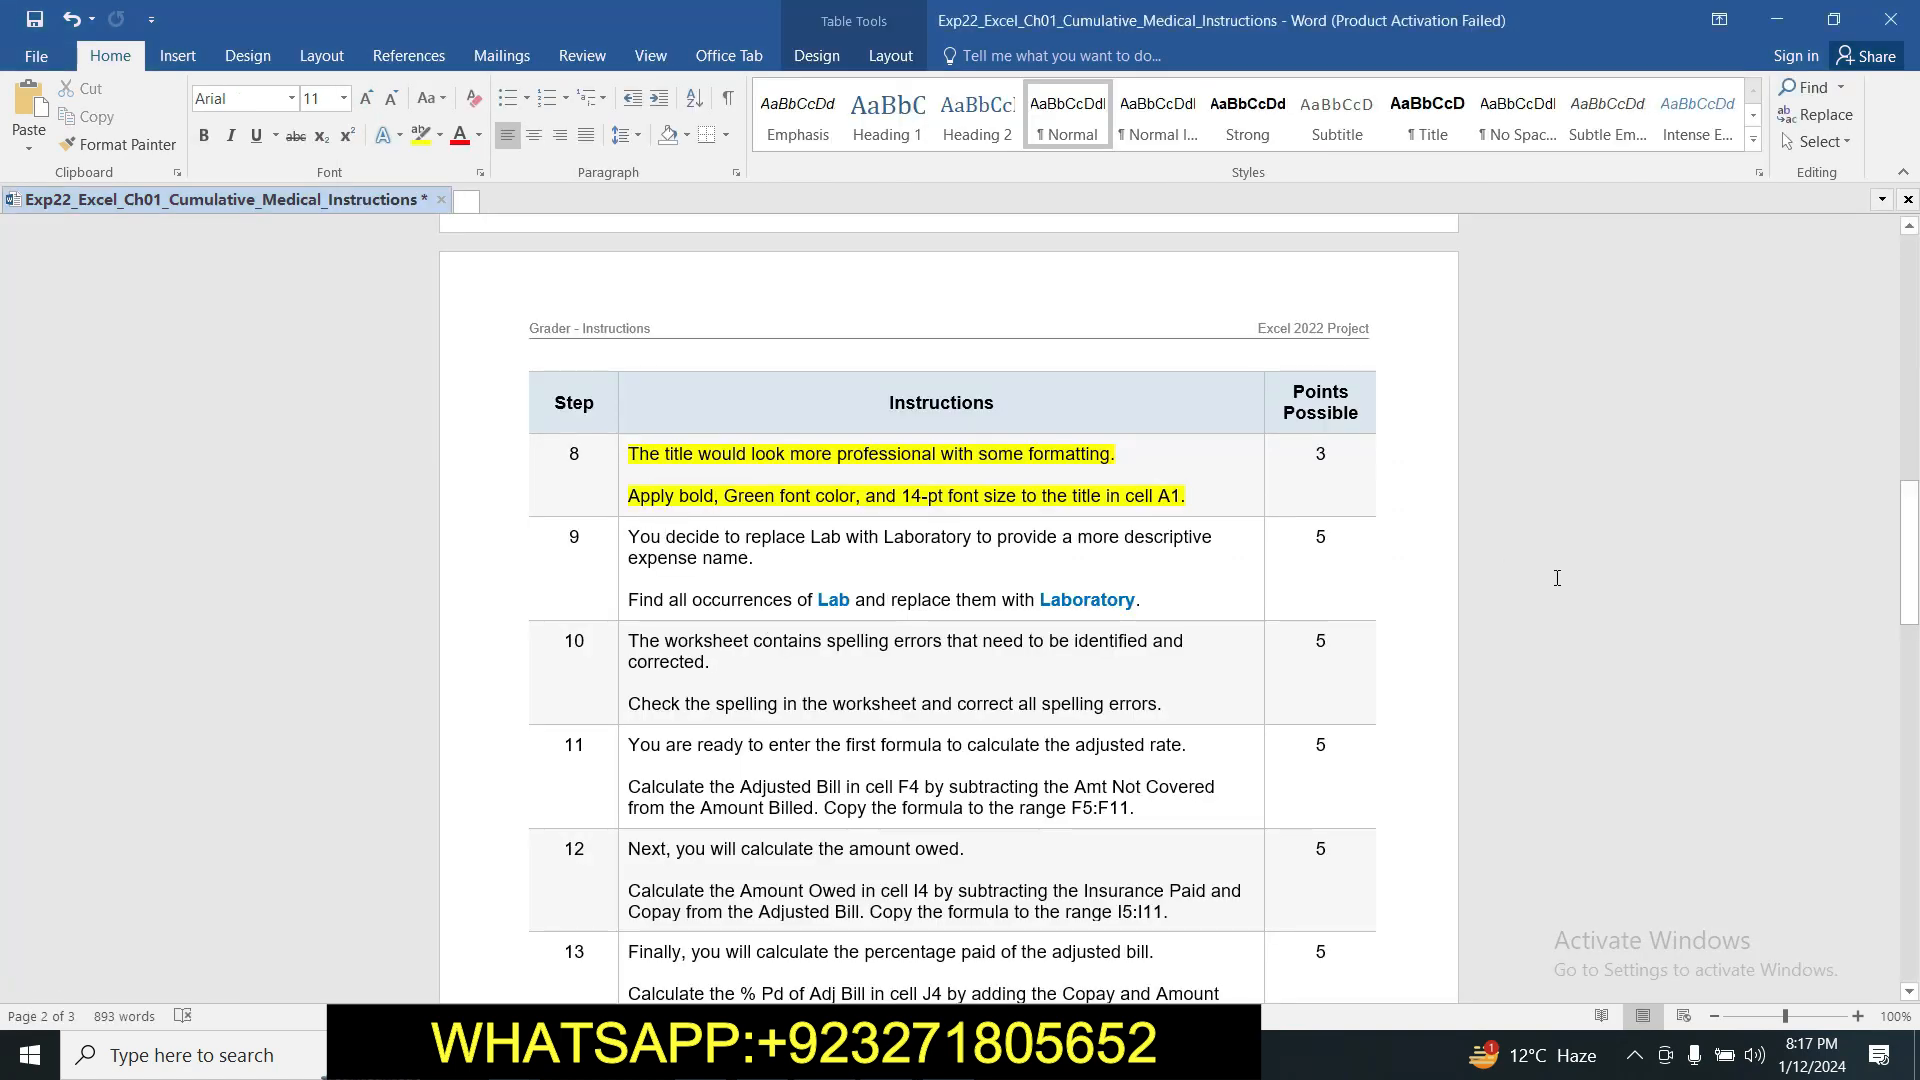
drag(632, 535, 1141, 599)
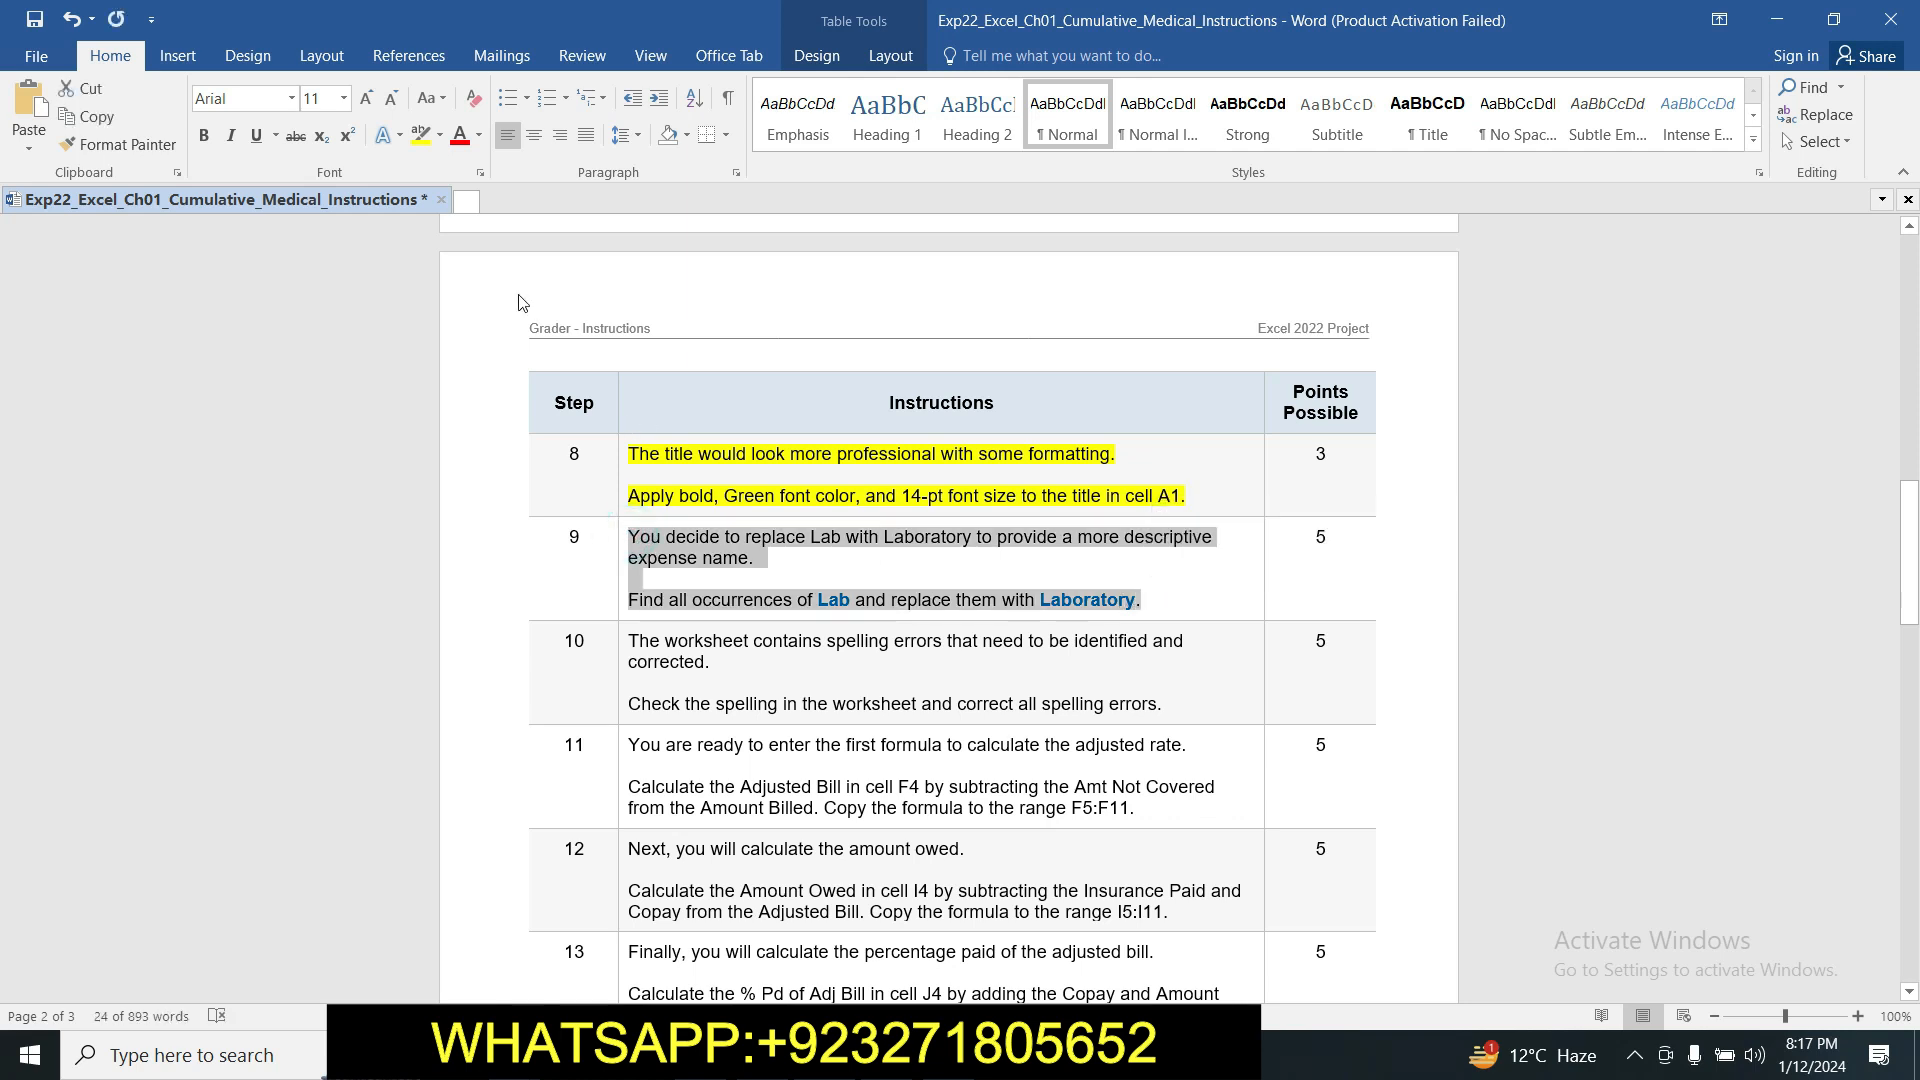
click(420, 134)
click(636, 547)
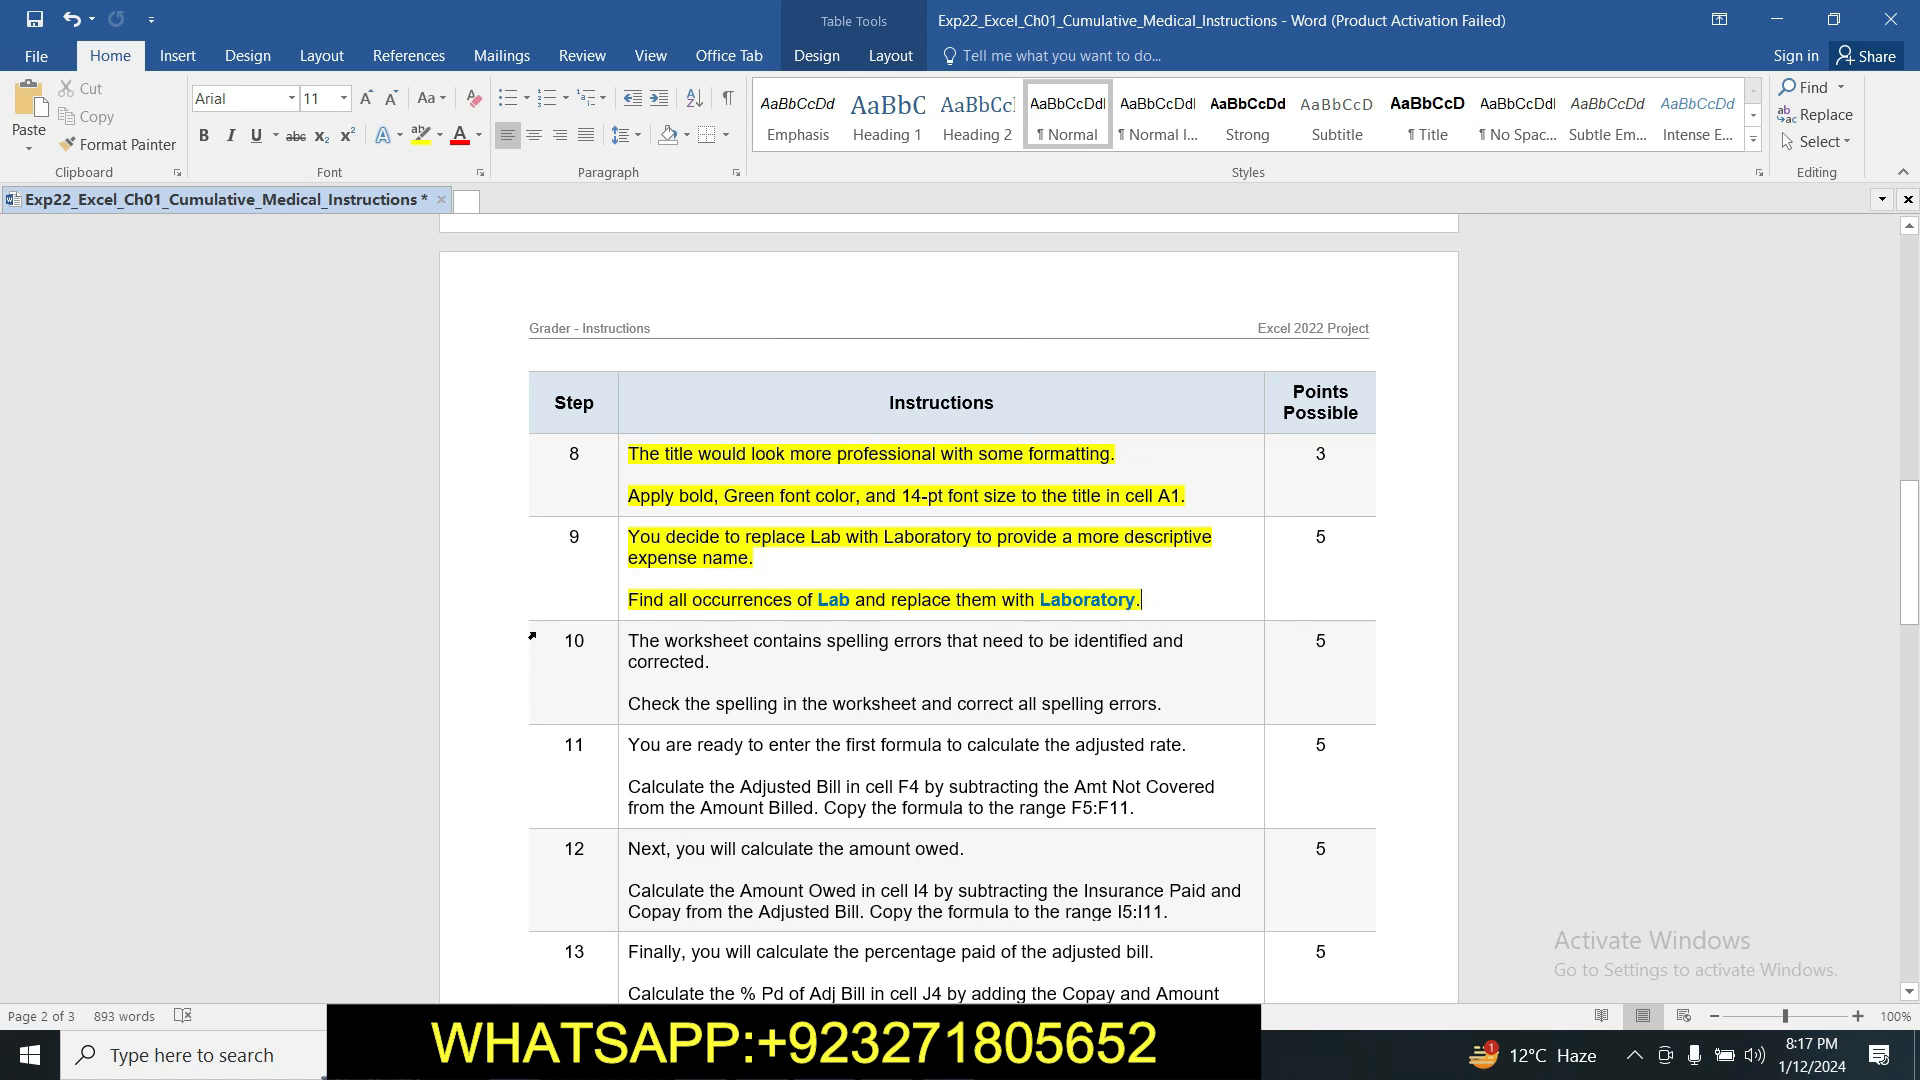
Step: Copy Lab from the step 9 instruction and enter it as the search text for a replacement in Excel
double_click(831, 599)
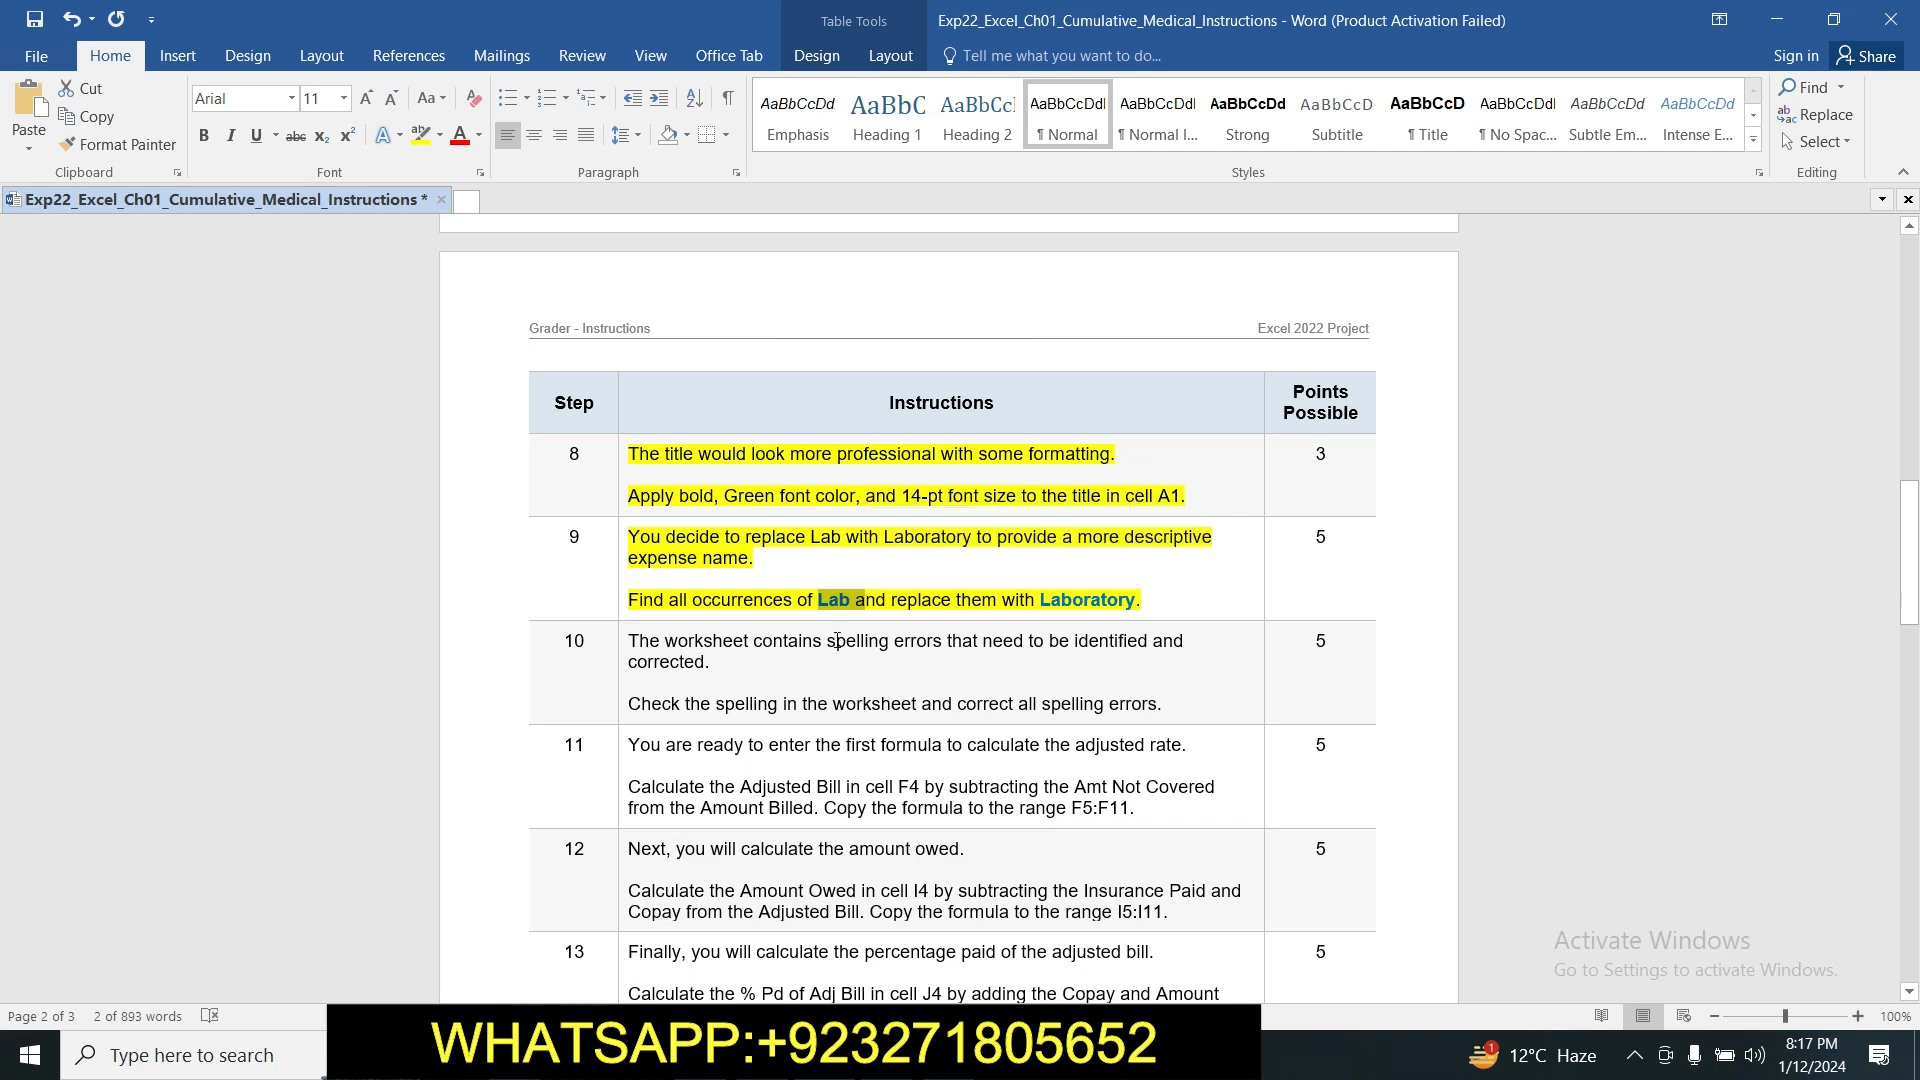
key(alt+Tab)
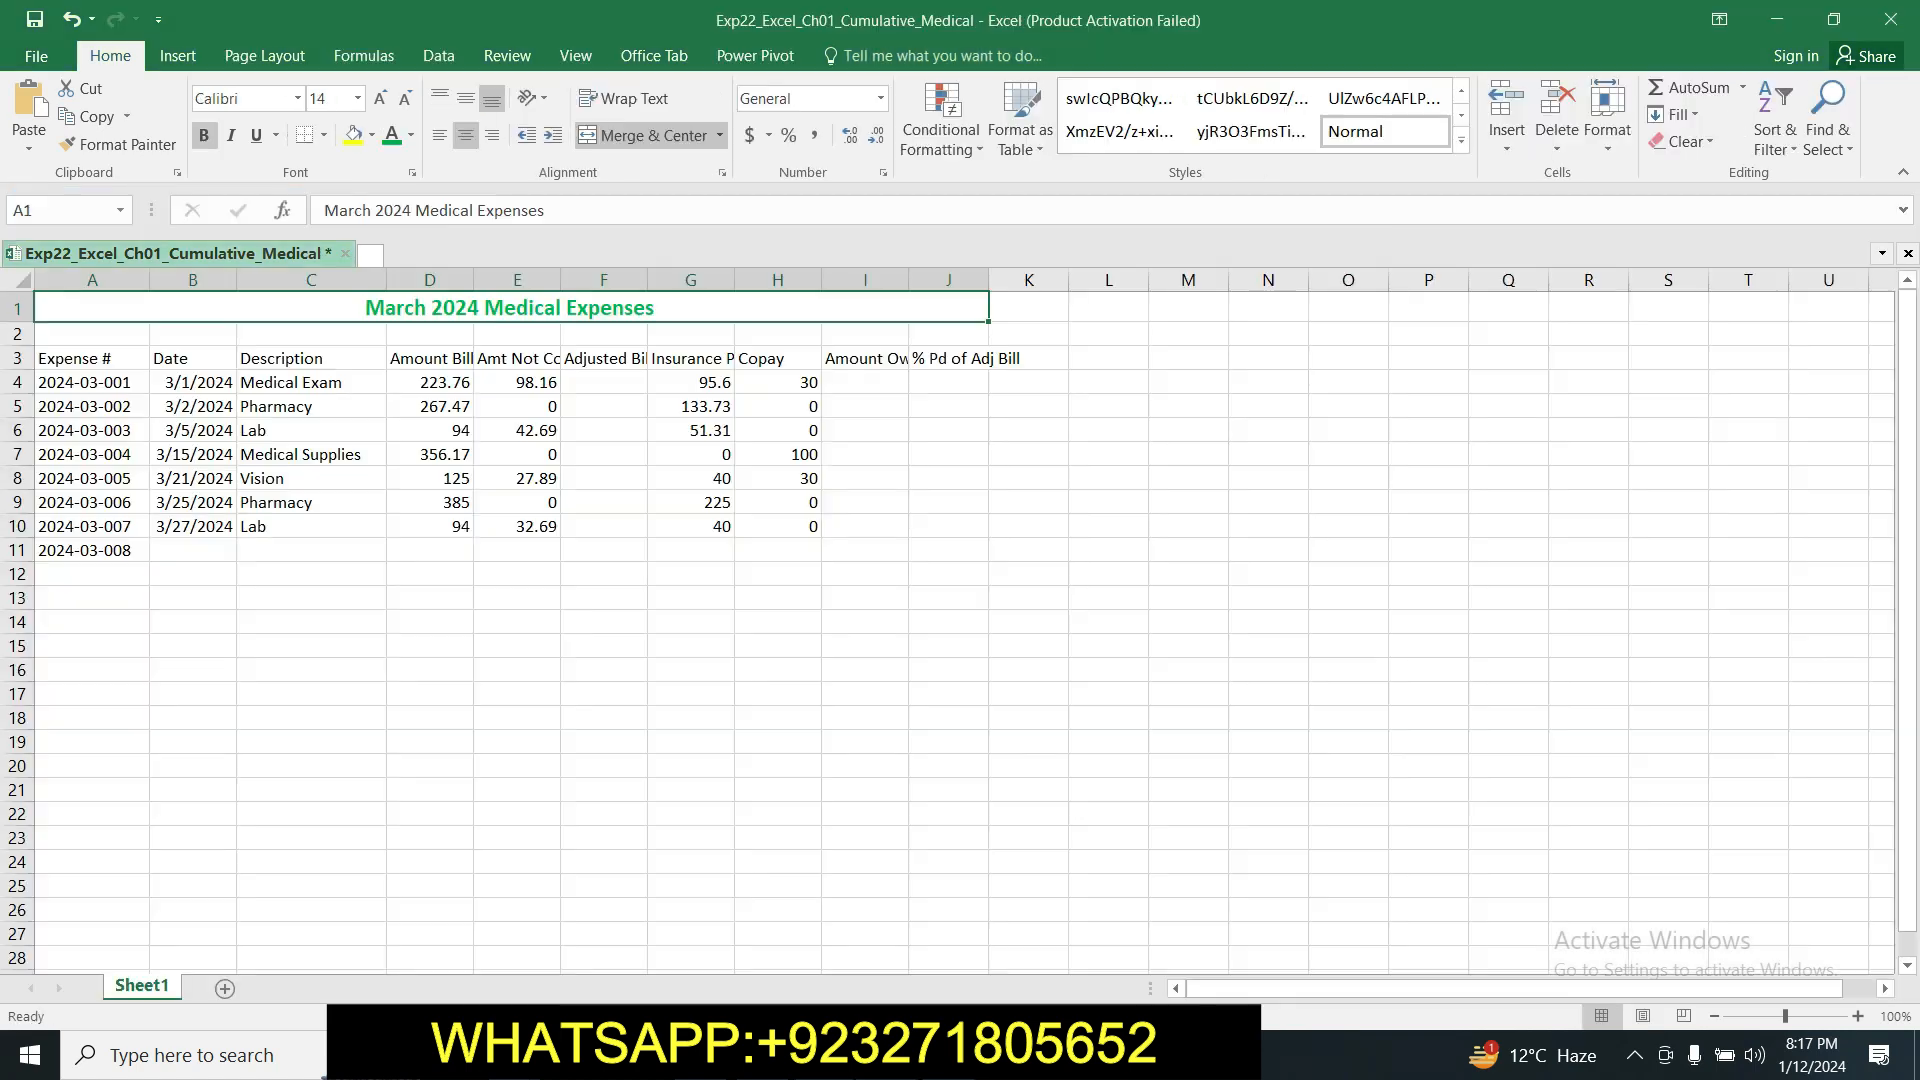
click(1004, 616)
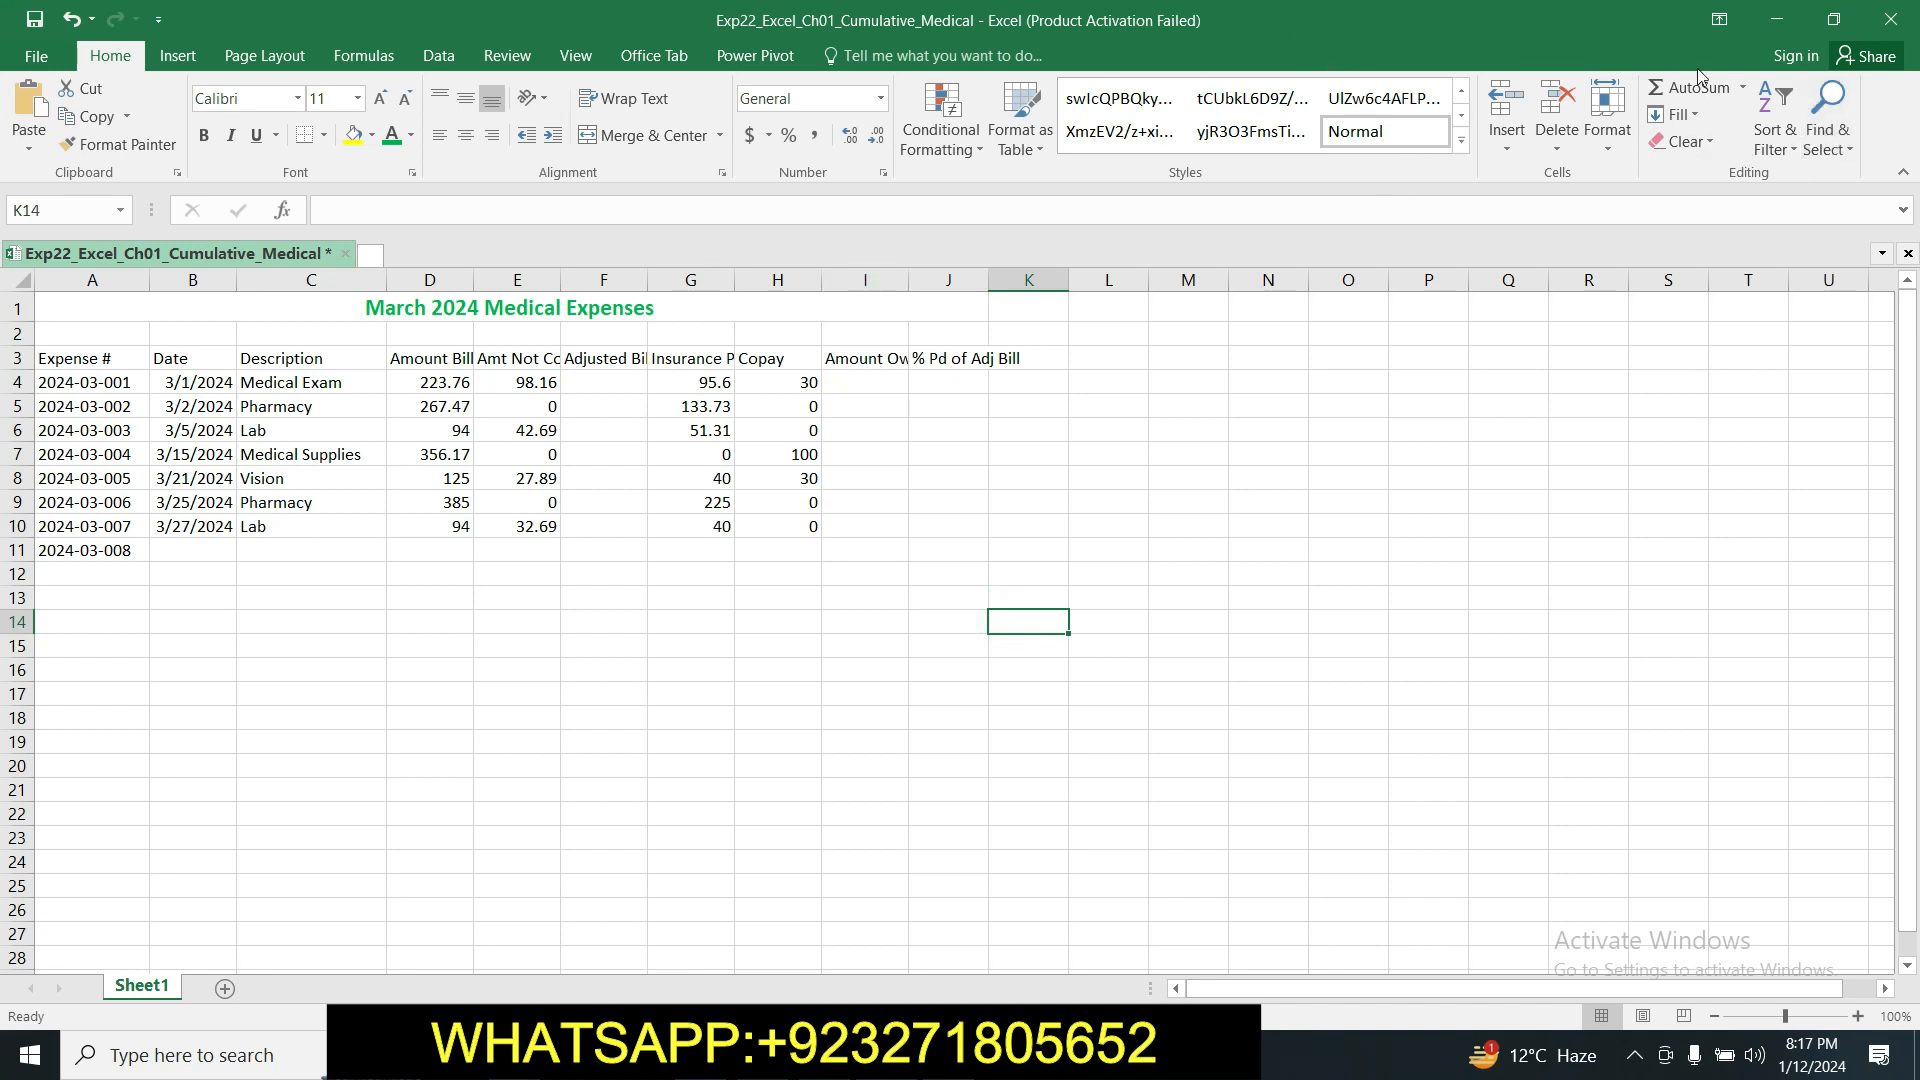
click(1848, 148)
click(1808, 176)
click(1106, 624)
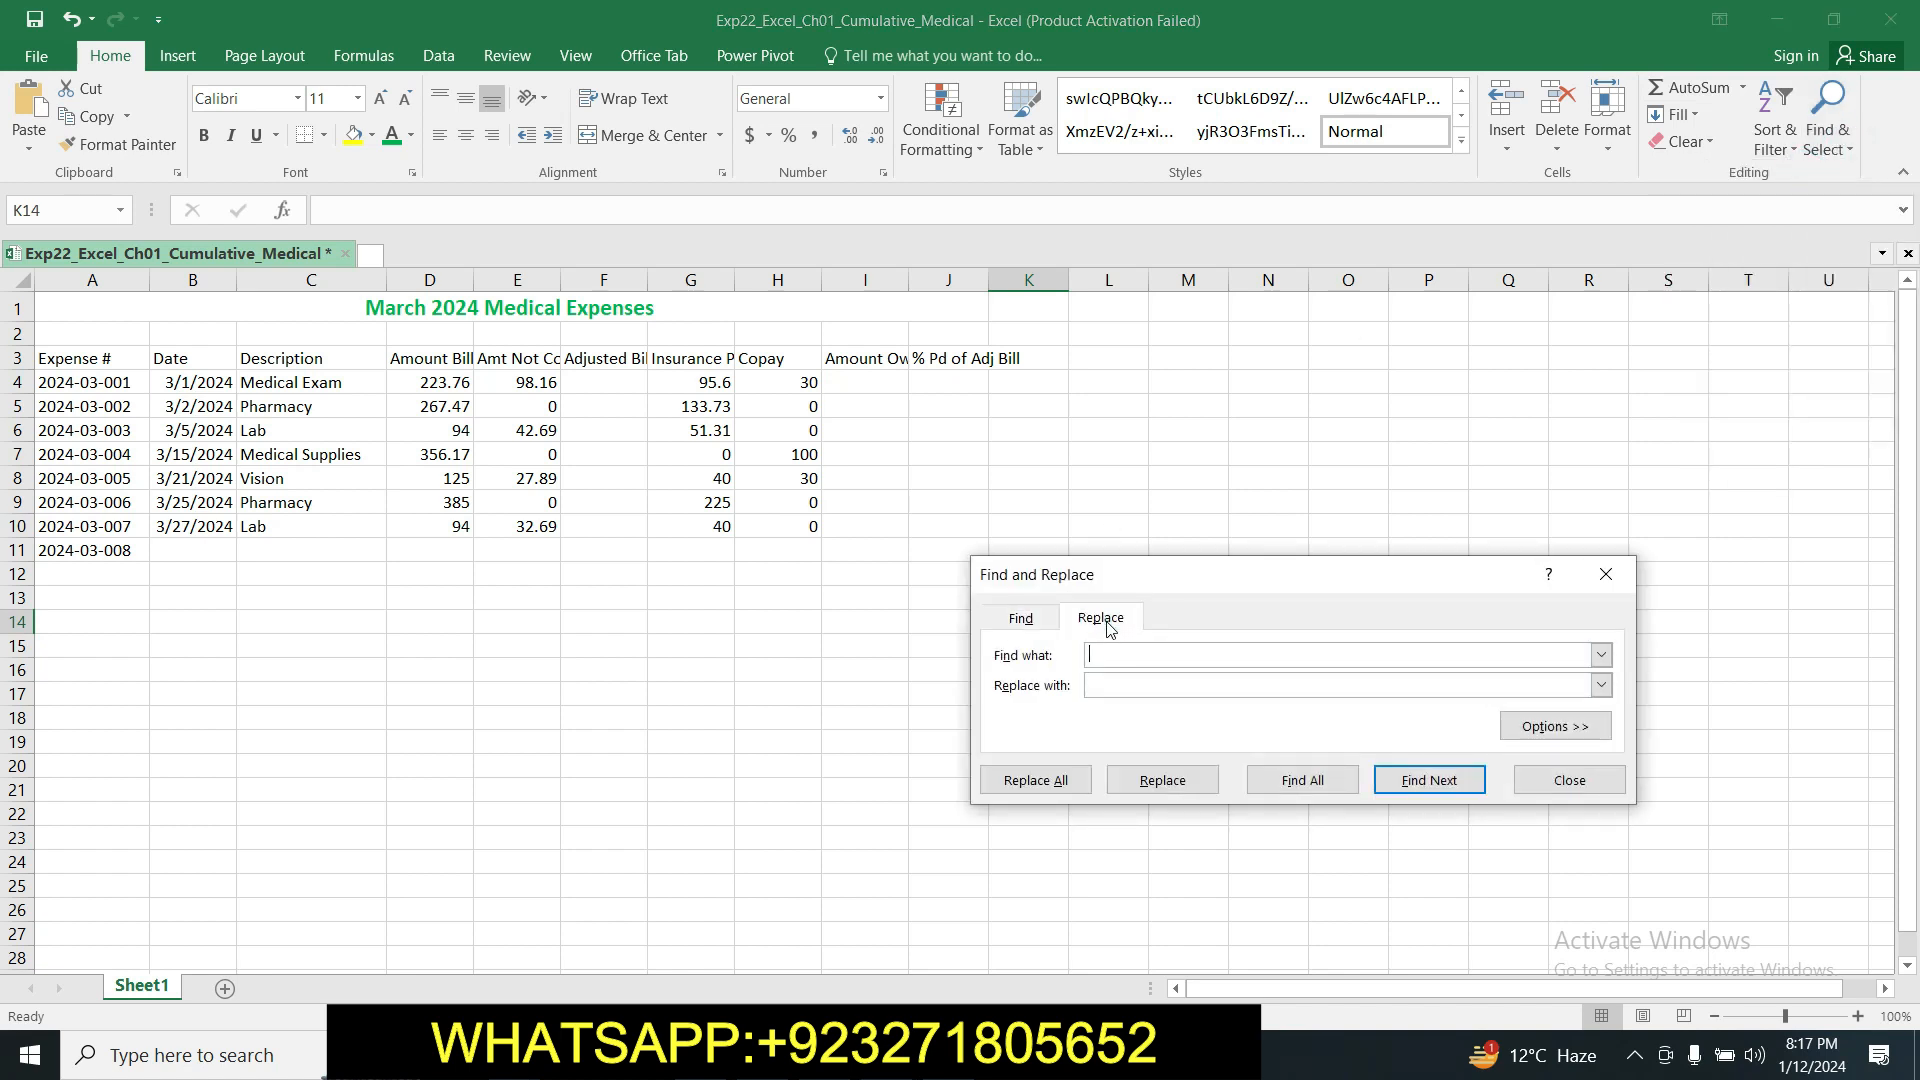
click(1145, 660)
text(Lab a)
Step: Copy Laboratory from the step 9 instruction in Word and enter it as the replacement text in Excel
key(alt+Tab)
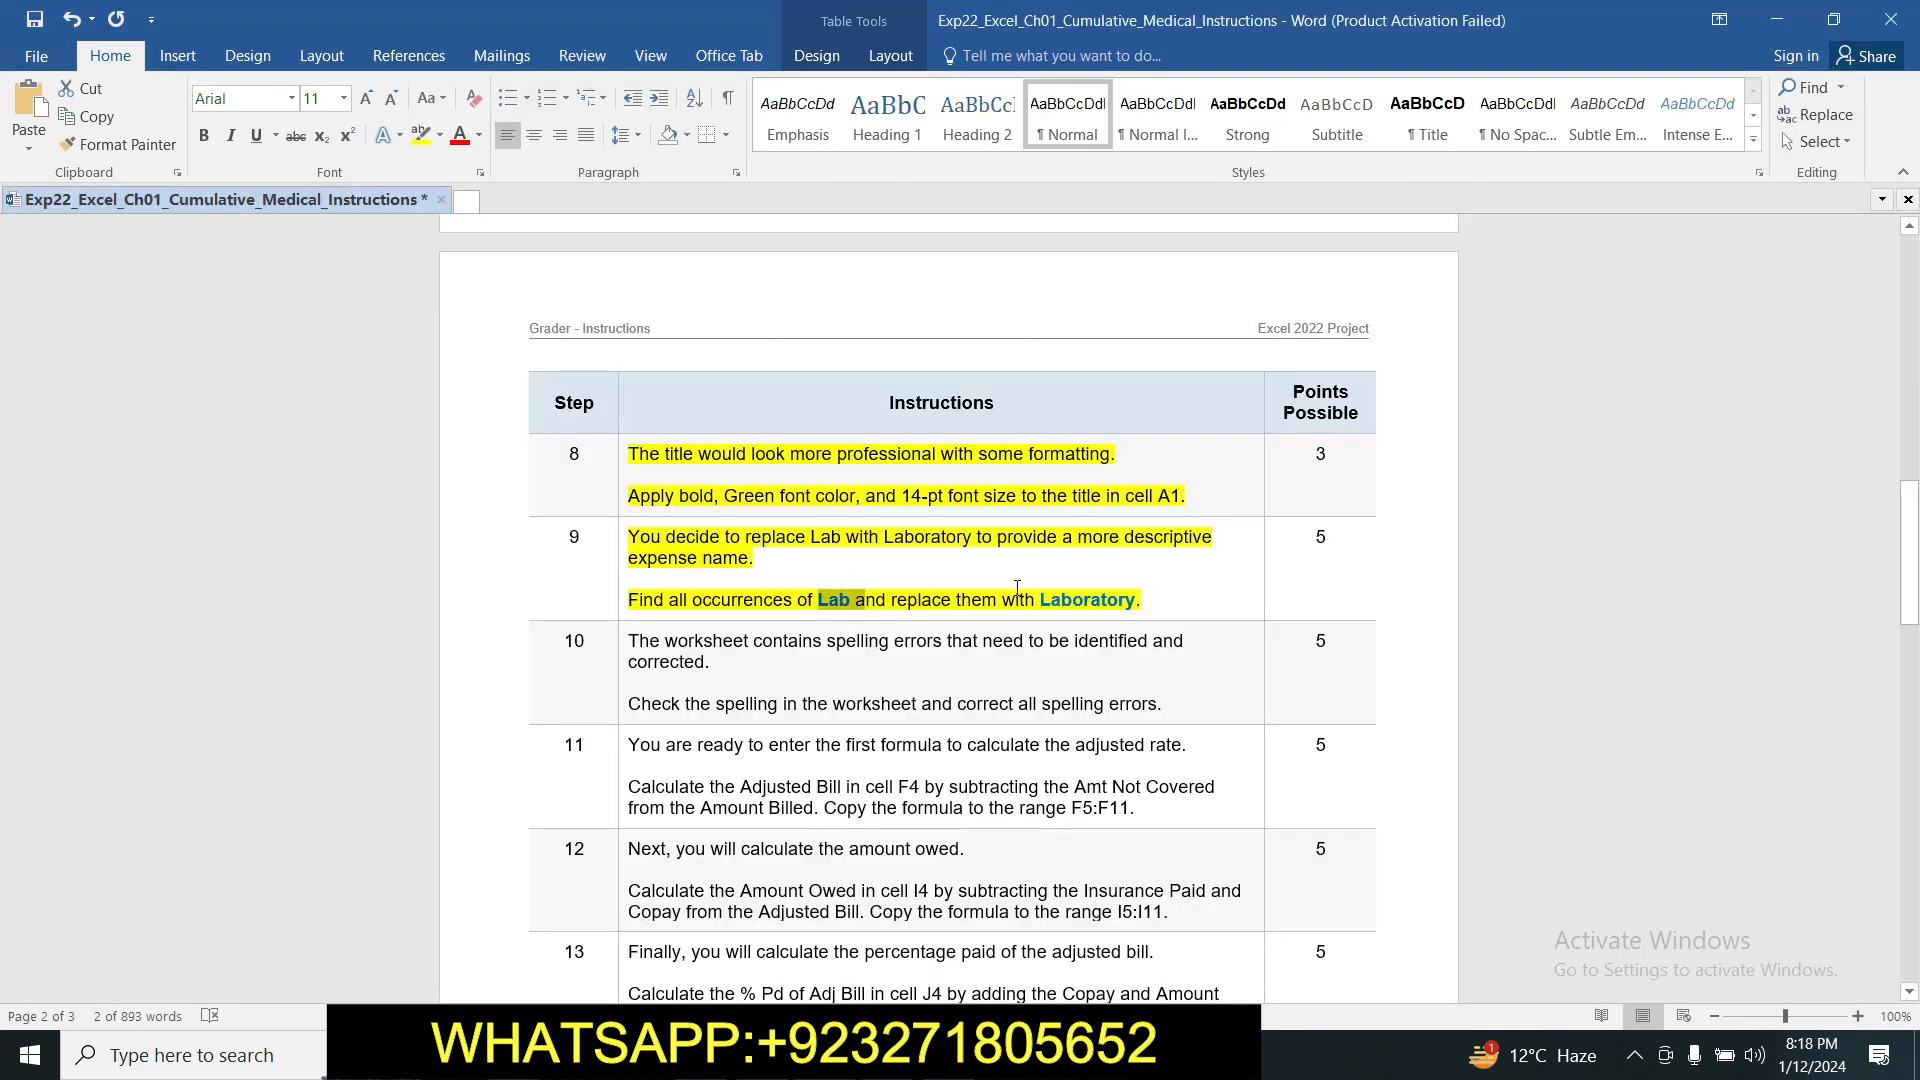
drag(1038, 599, 1134, 601)
key(ctrl+c)
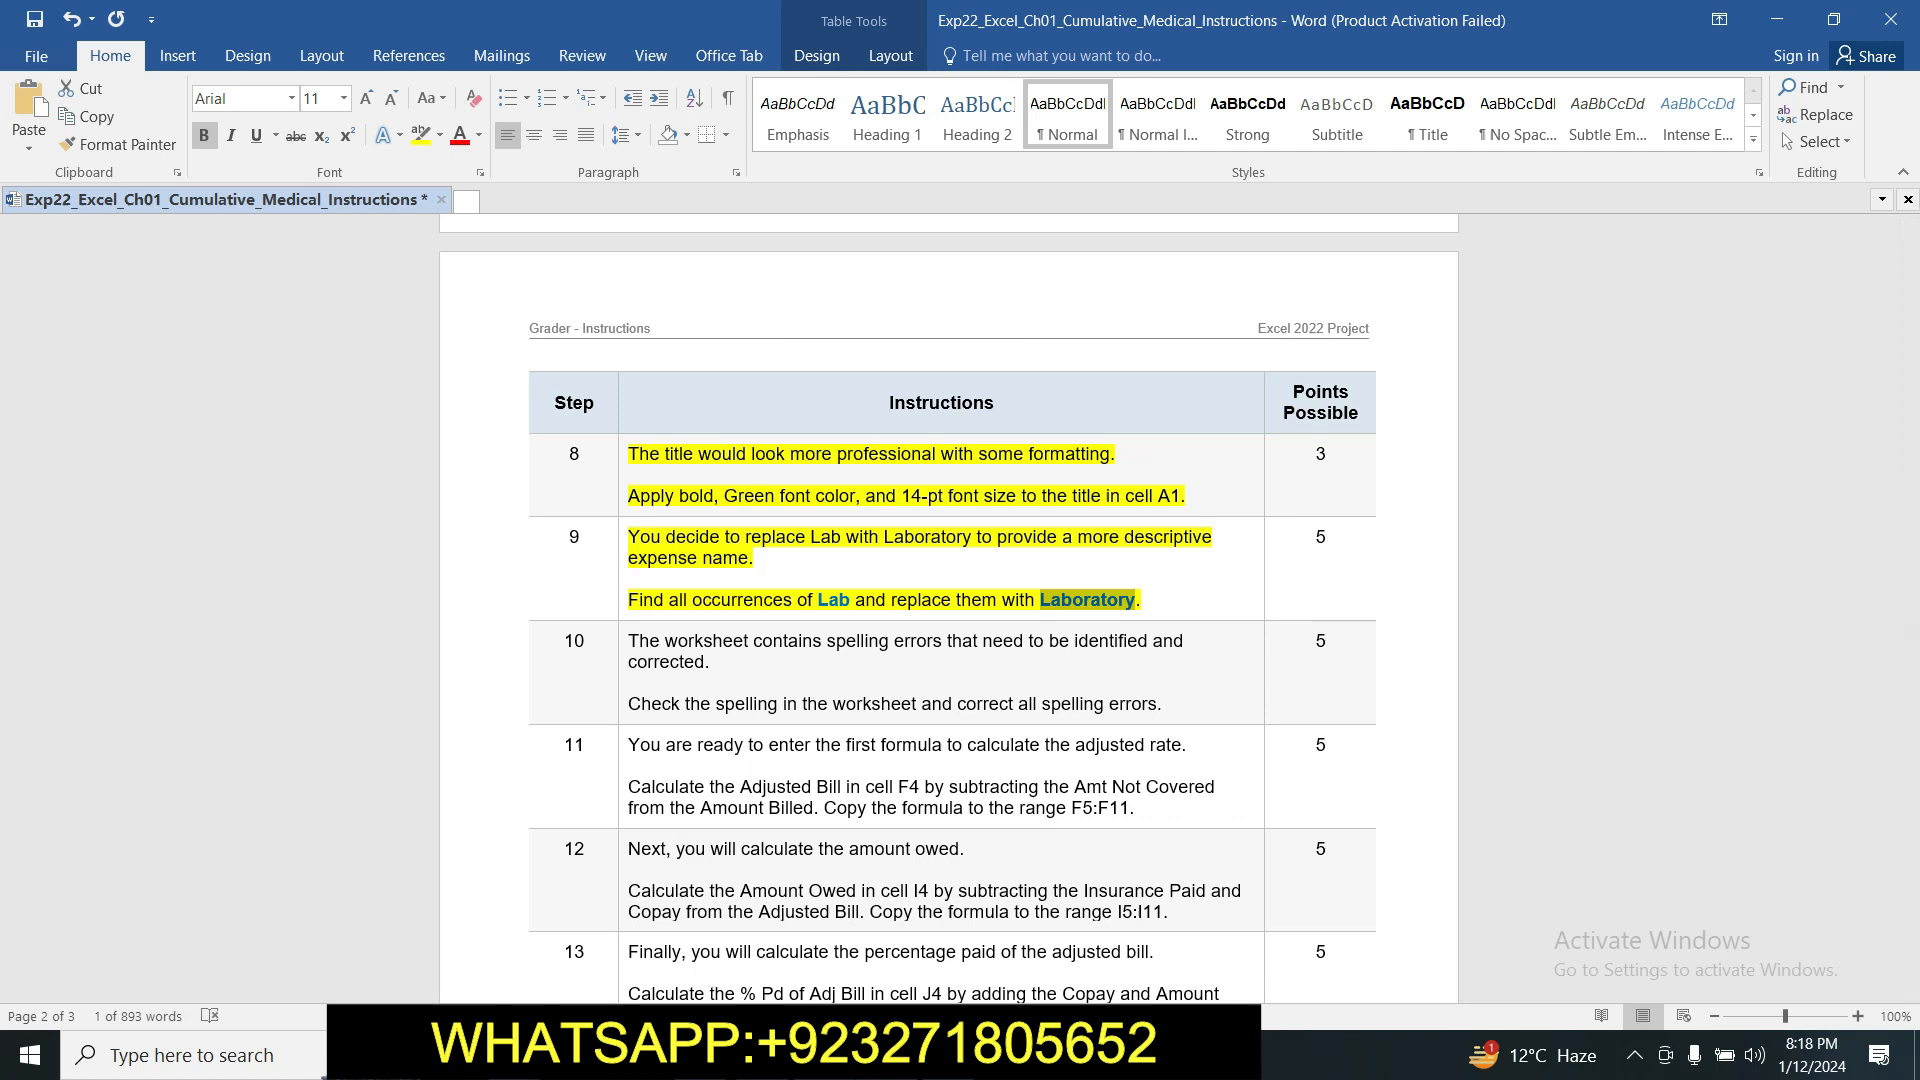
key(alt+Tab)
click(1104, 685)
key(ctrl+v)
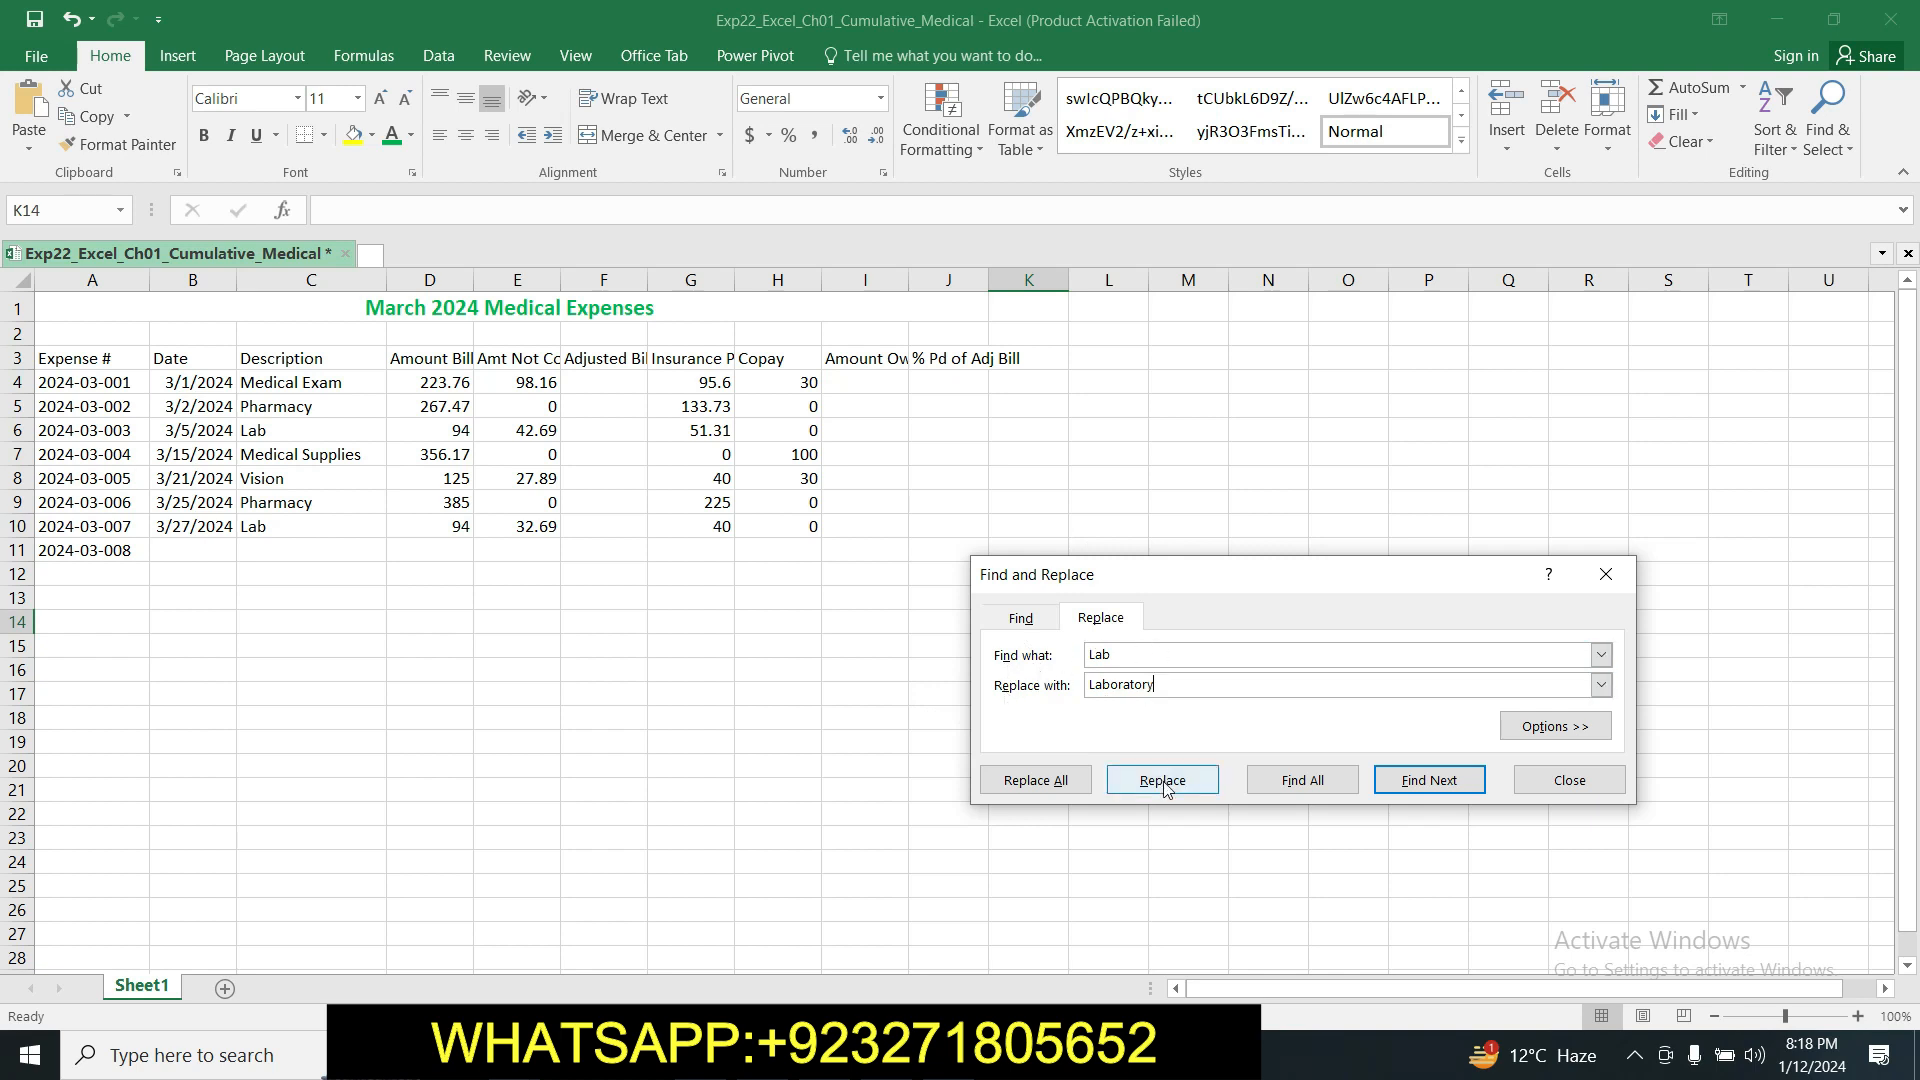
Step: Try to replace all occurrences of Lab with Laboratory, close Find and Replace, and return to the instructions in Word
click(1070, 788)
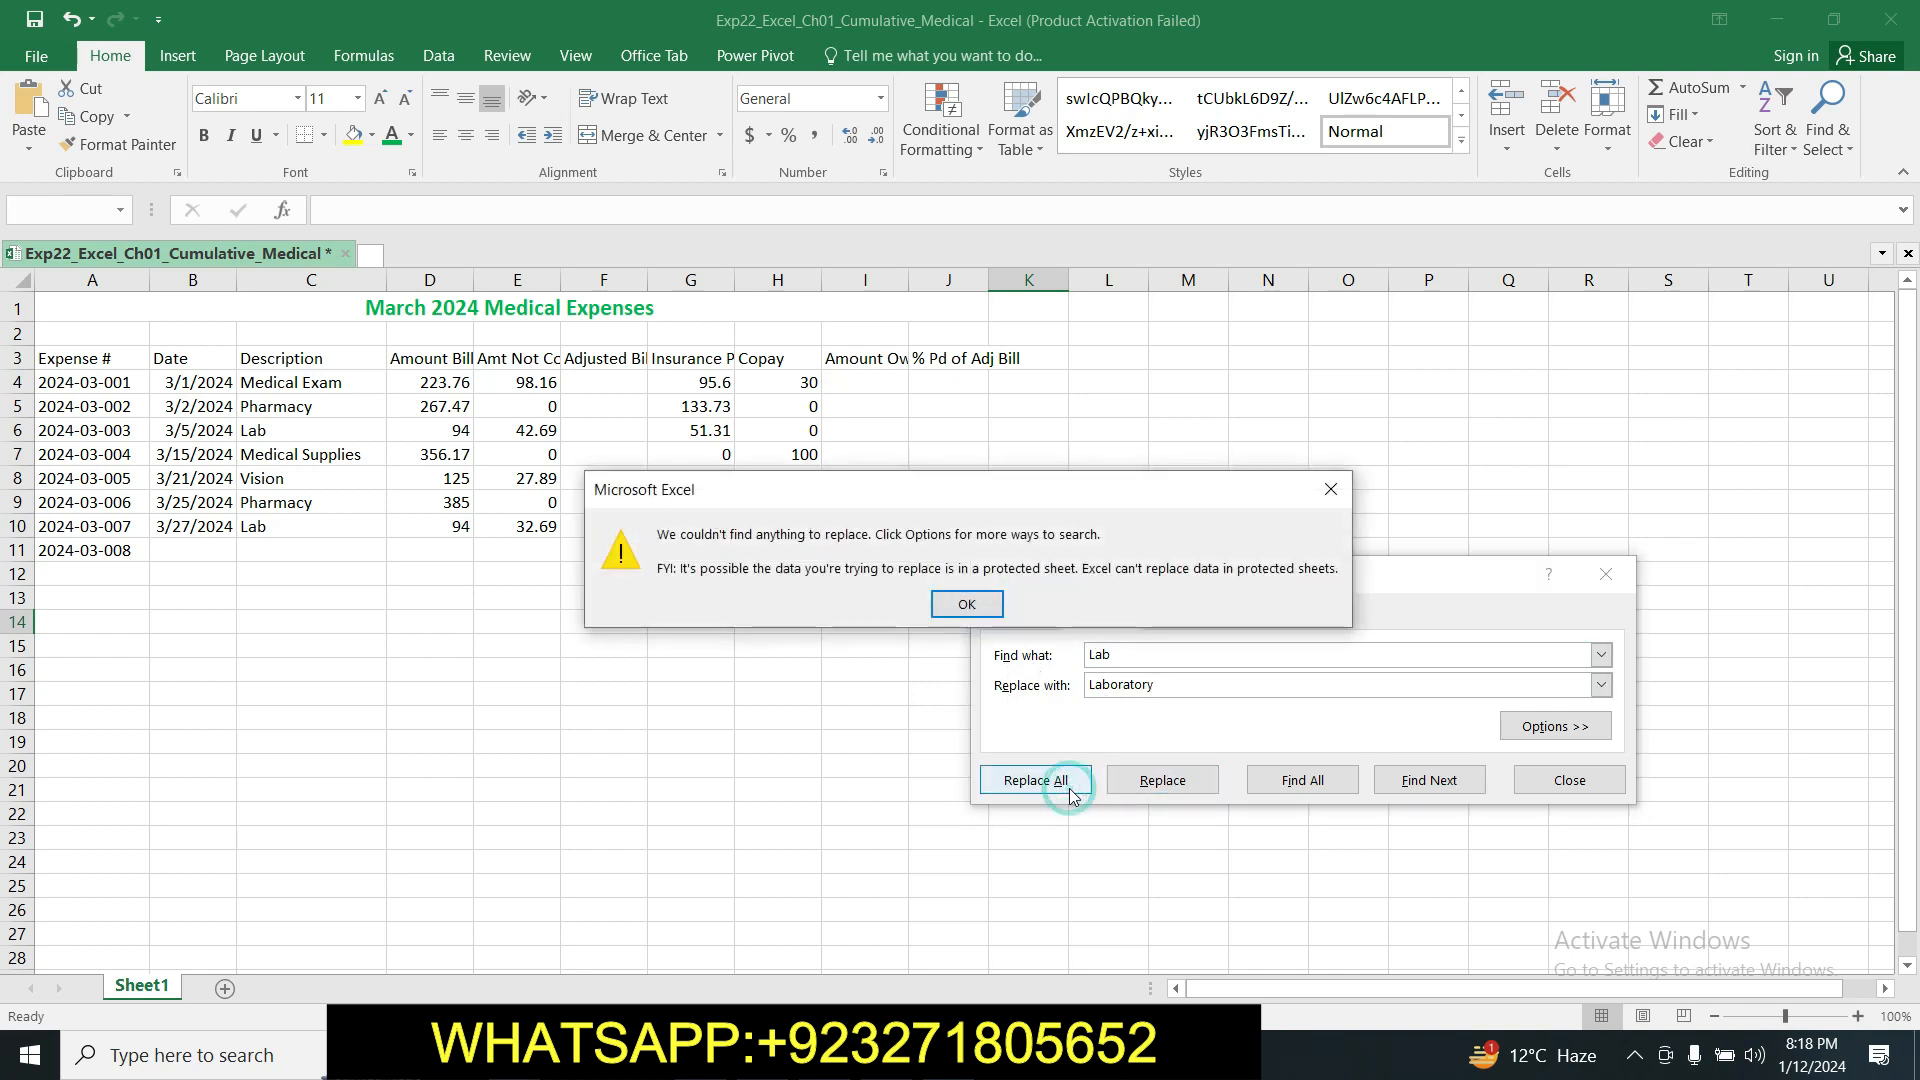
click(966, 605)
click(1610, 574)
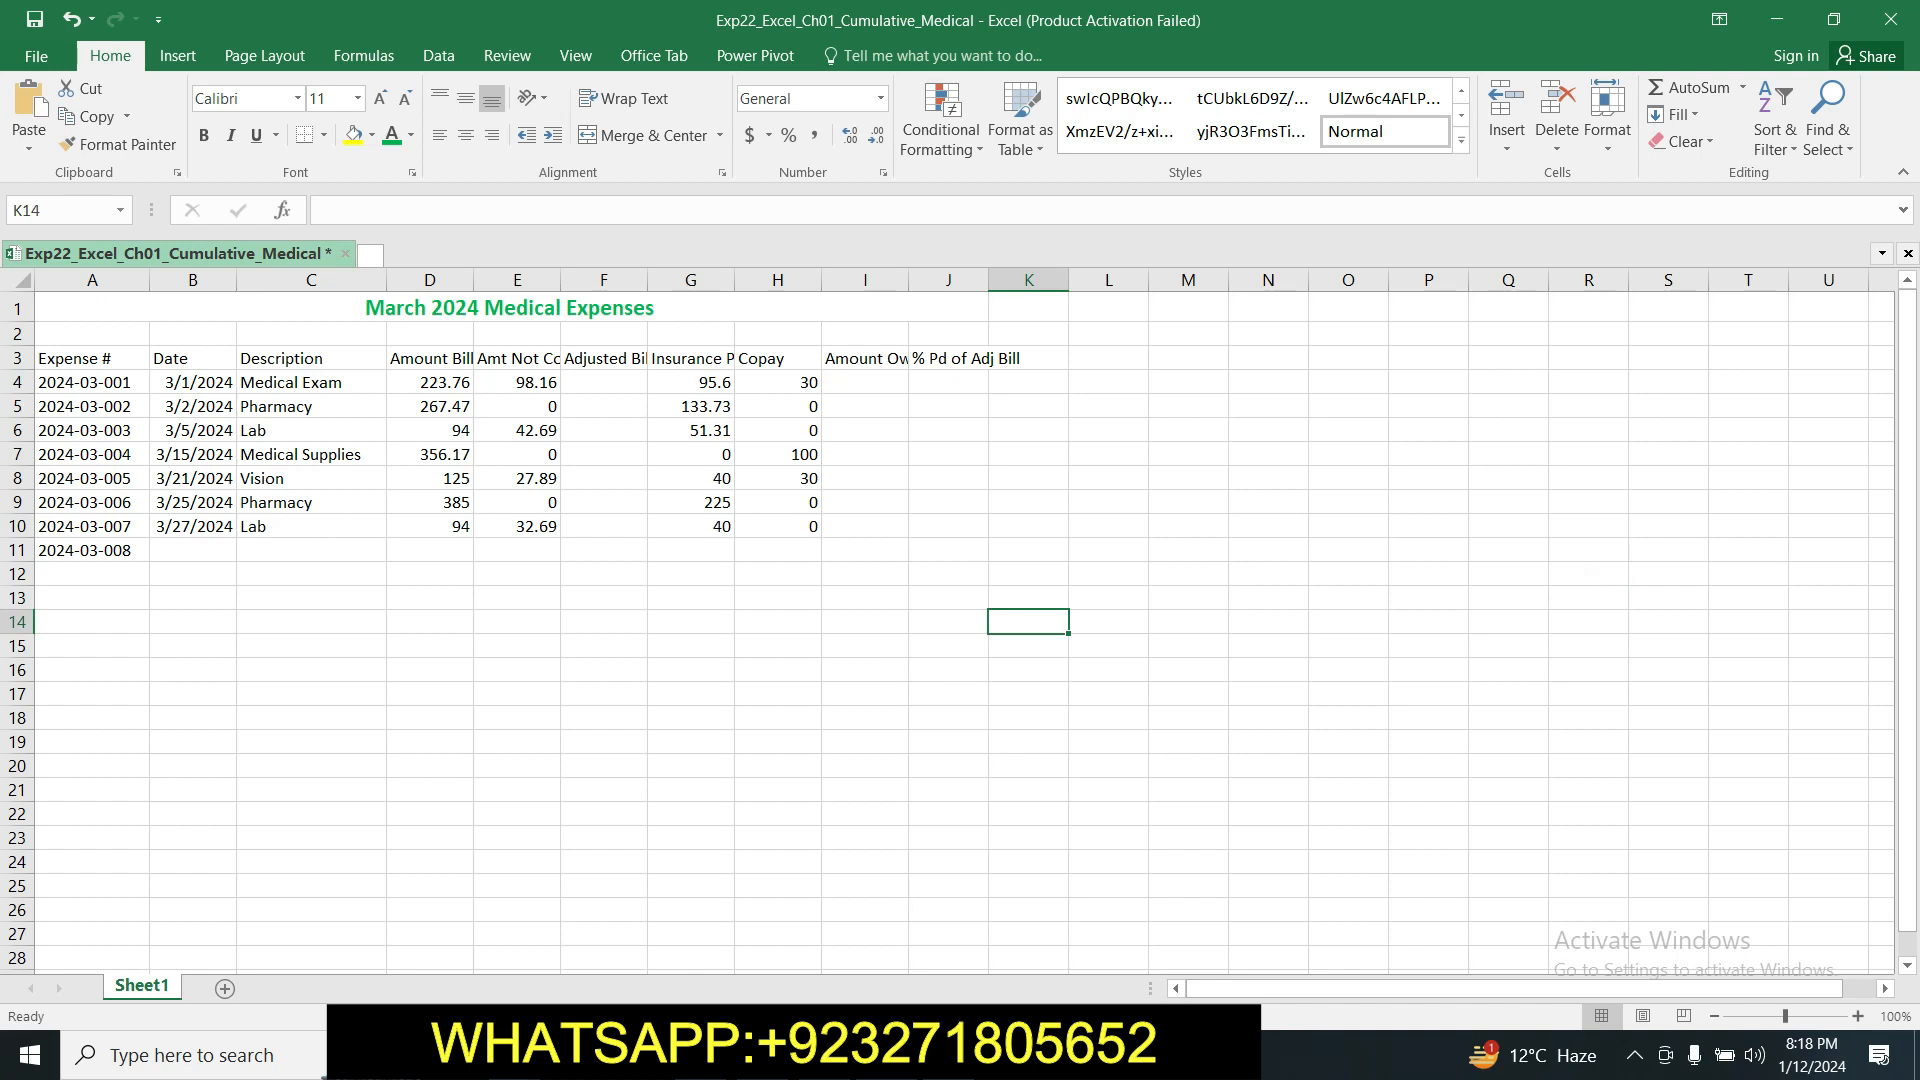
click(826, 1056)
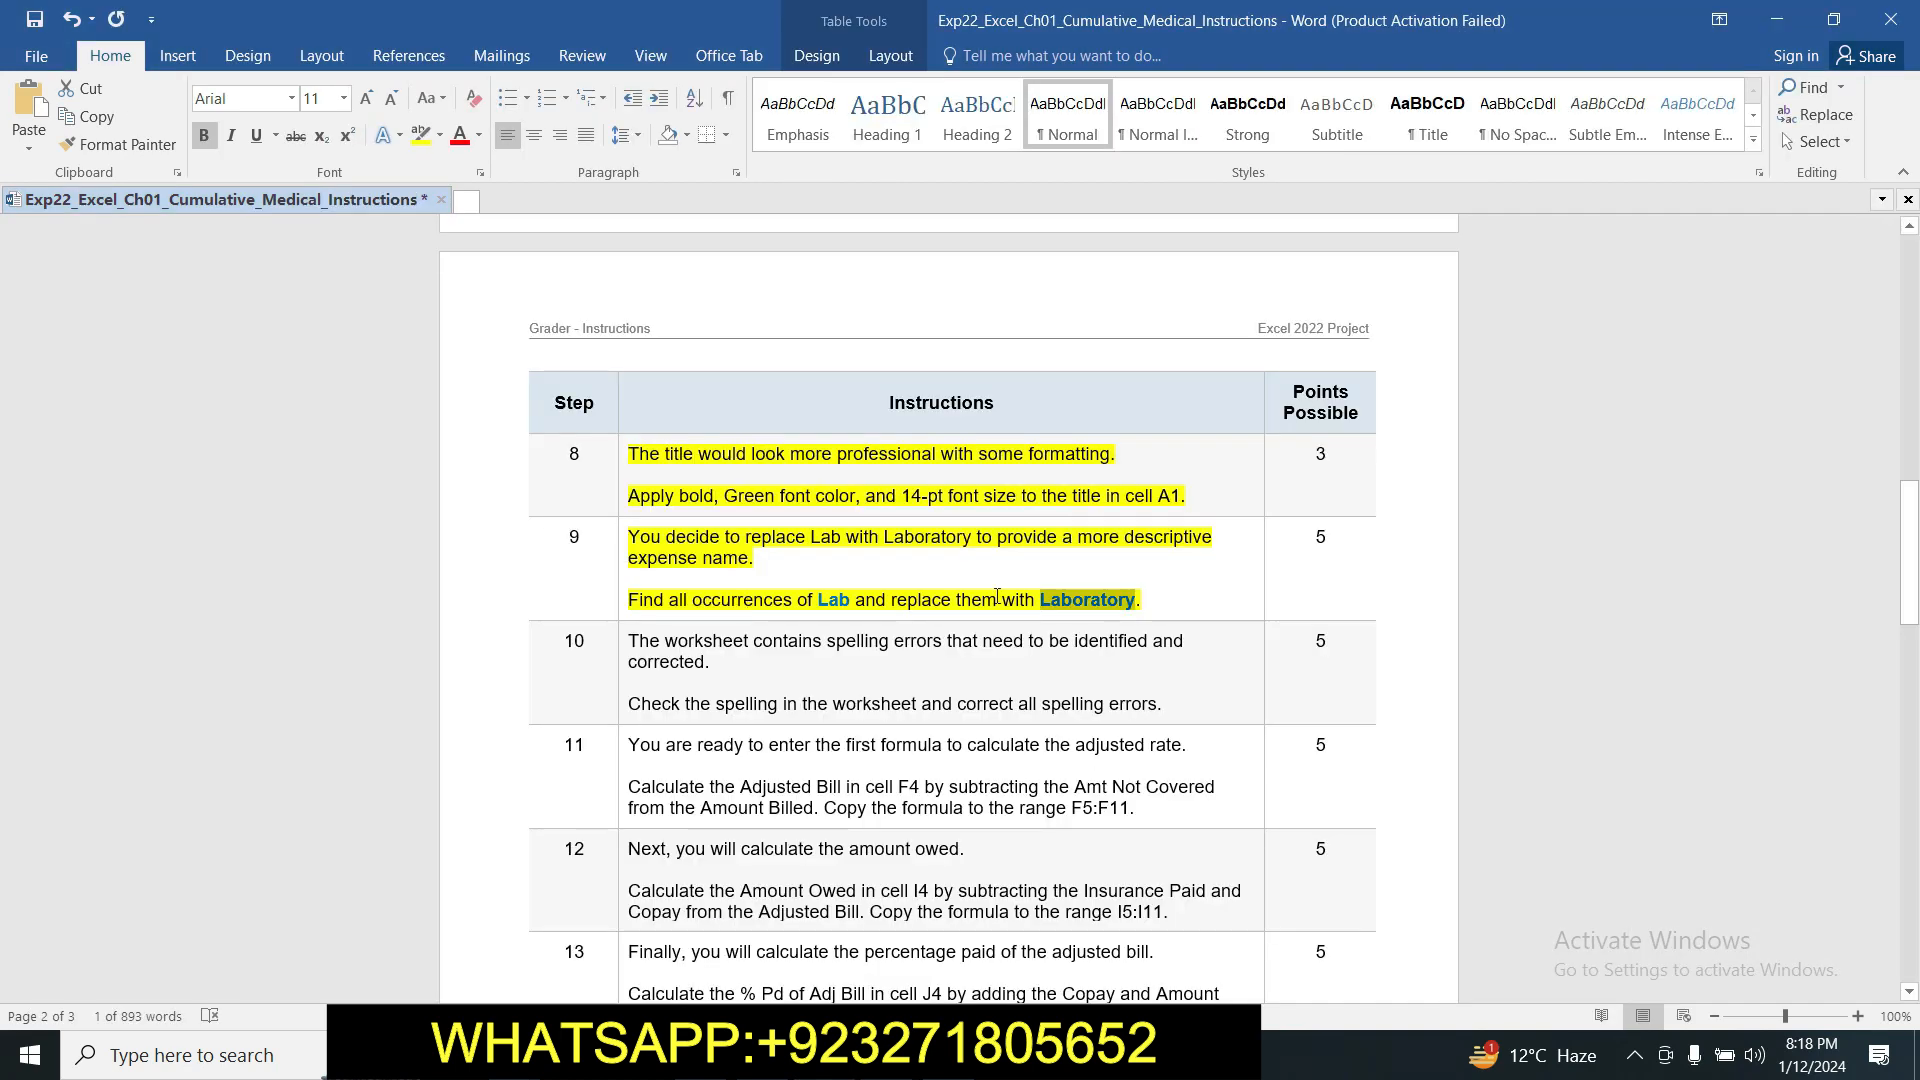
click(1180, 596)
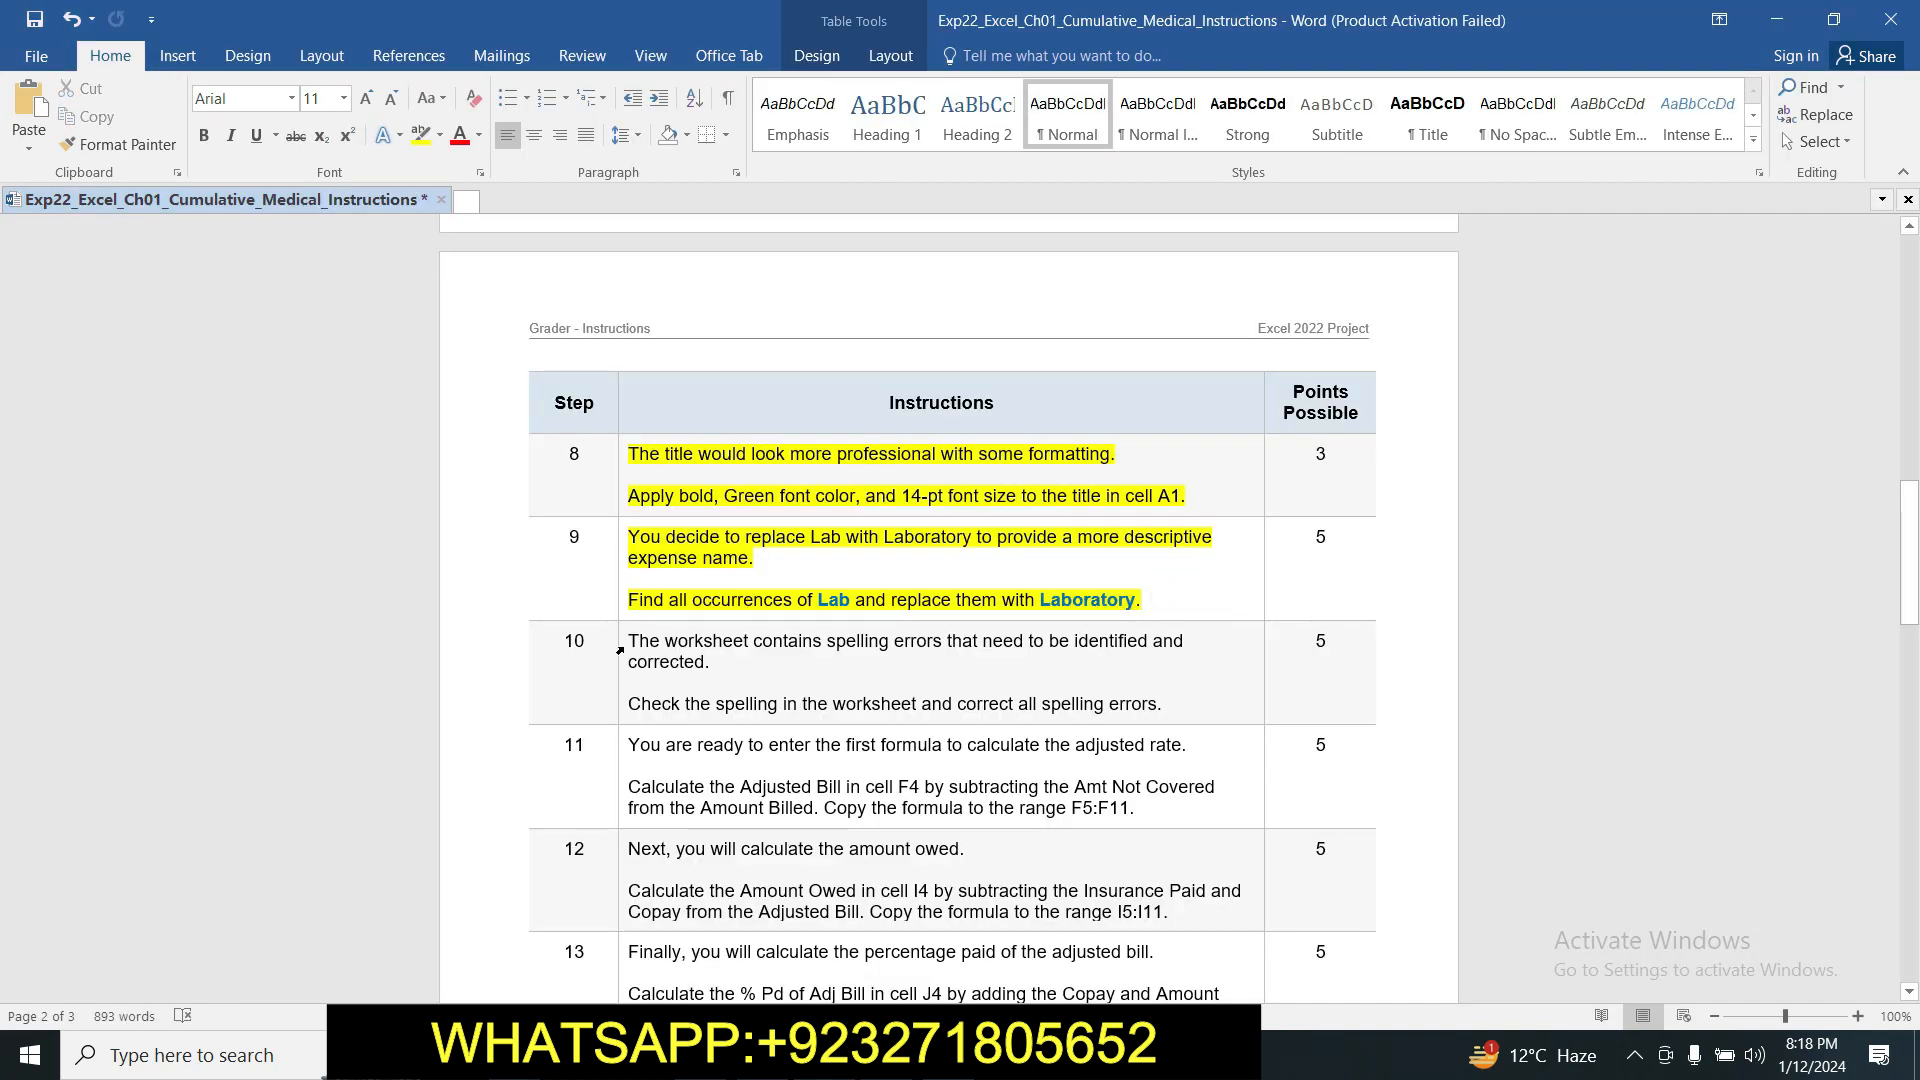
Step: Highlight the step 10 instruction about checking the worksheet's spelling in yellow, and select its last sentence
drag(636, 640, 1165, 705)
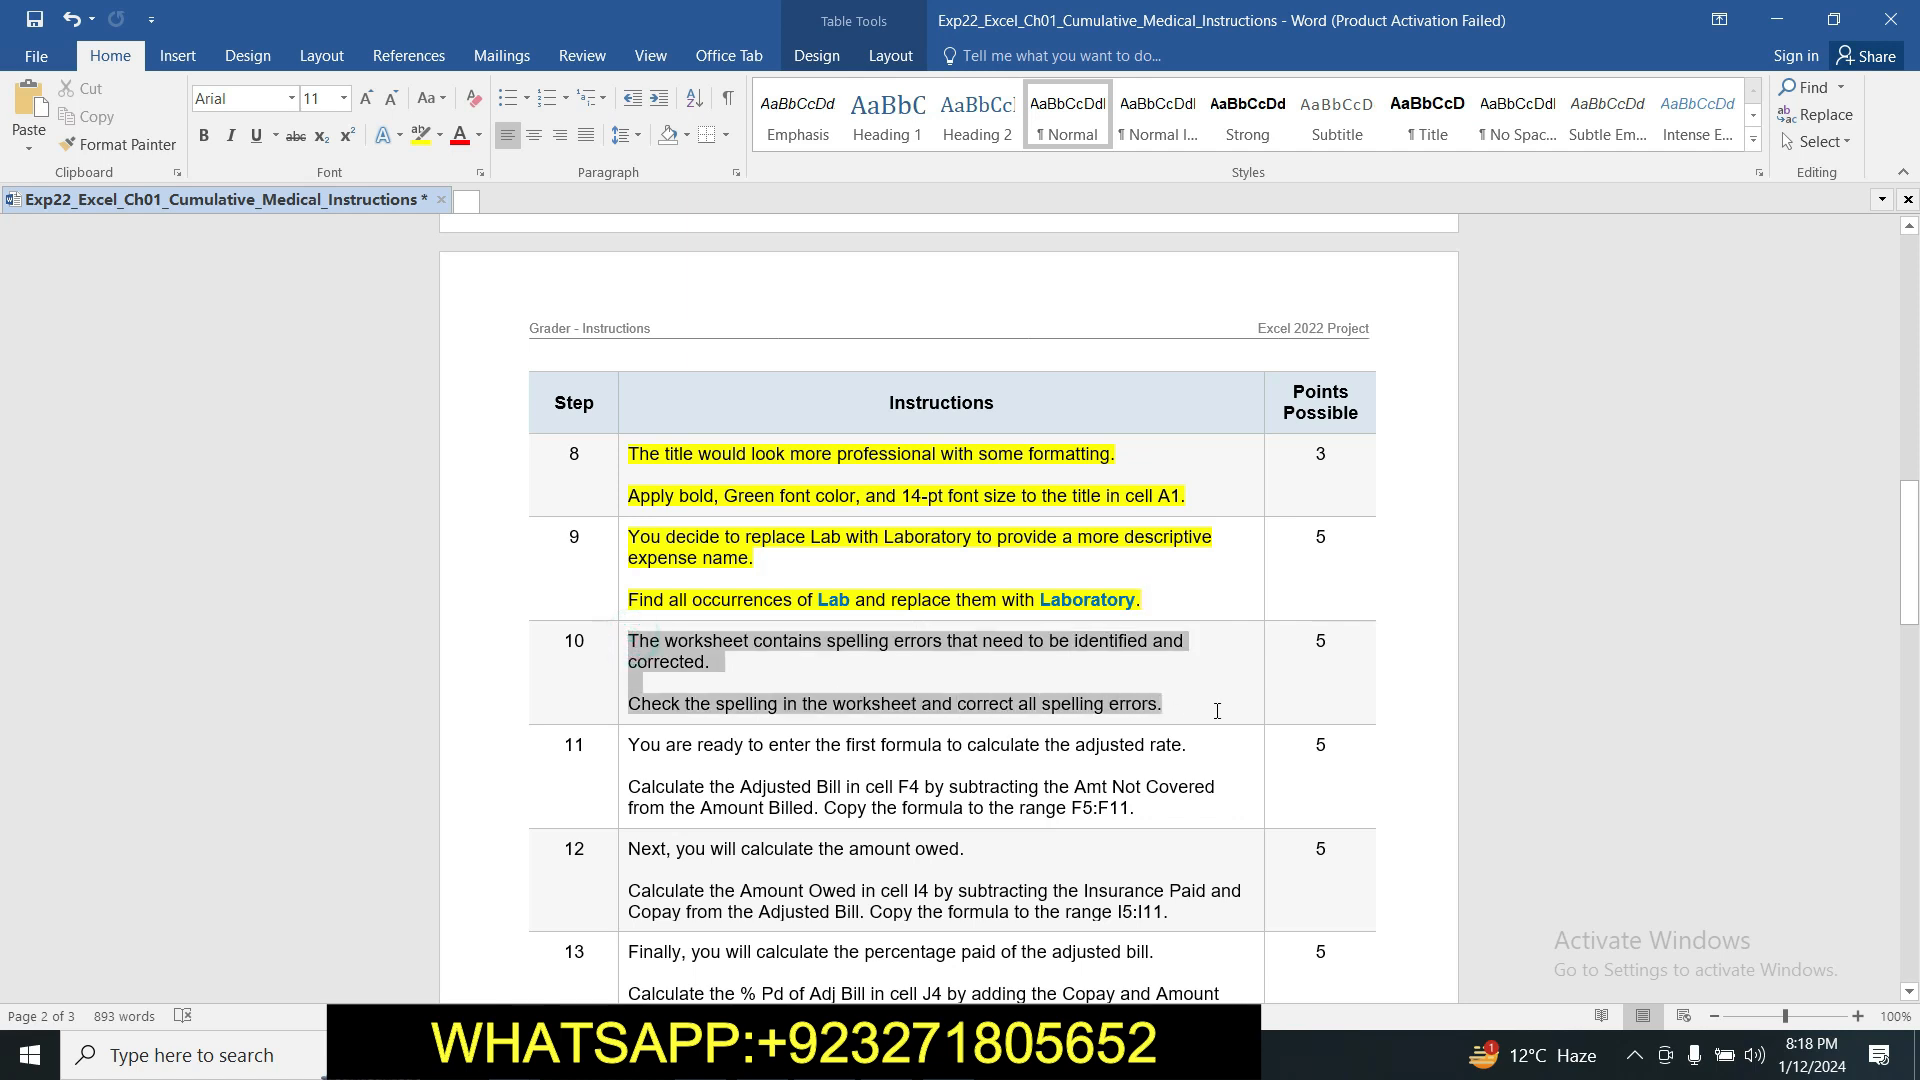
click(420, 137)
drag(1908, 530, 1908, 572)
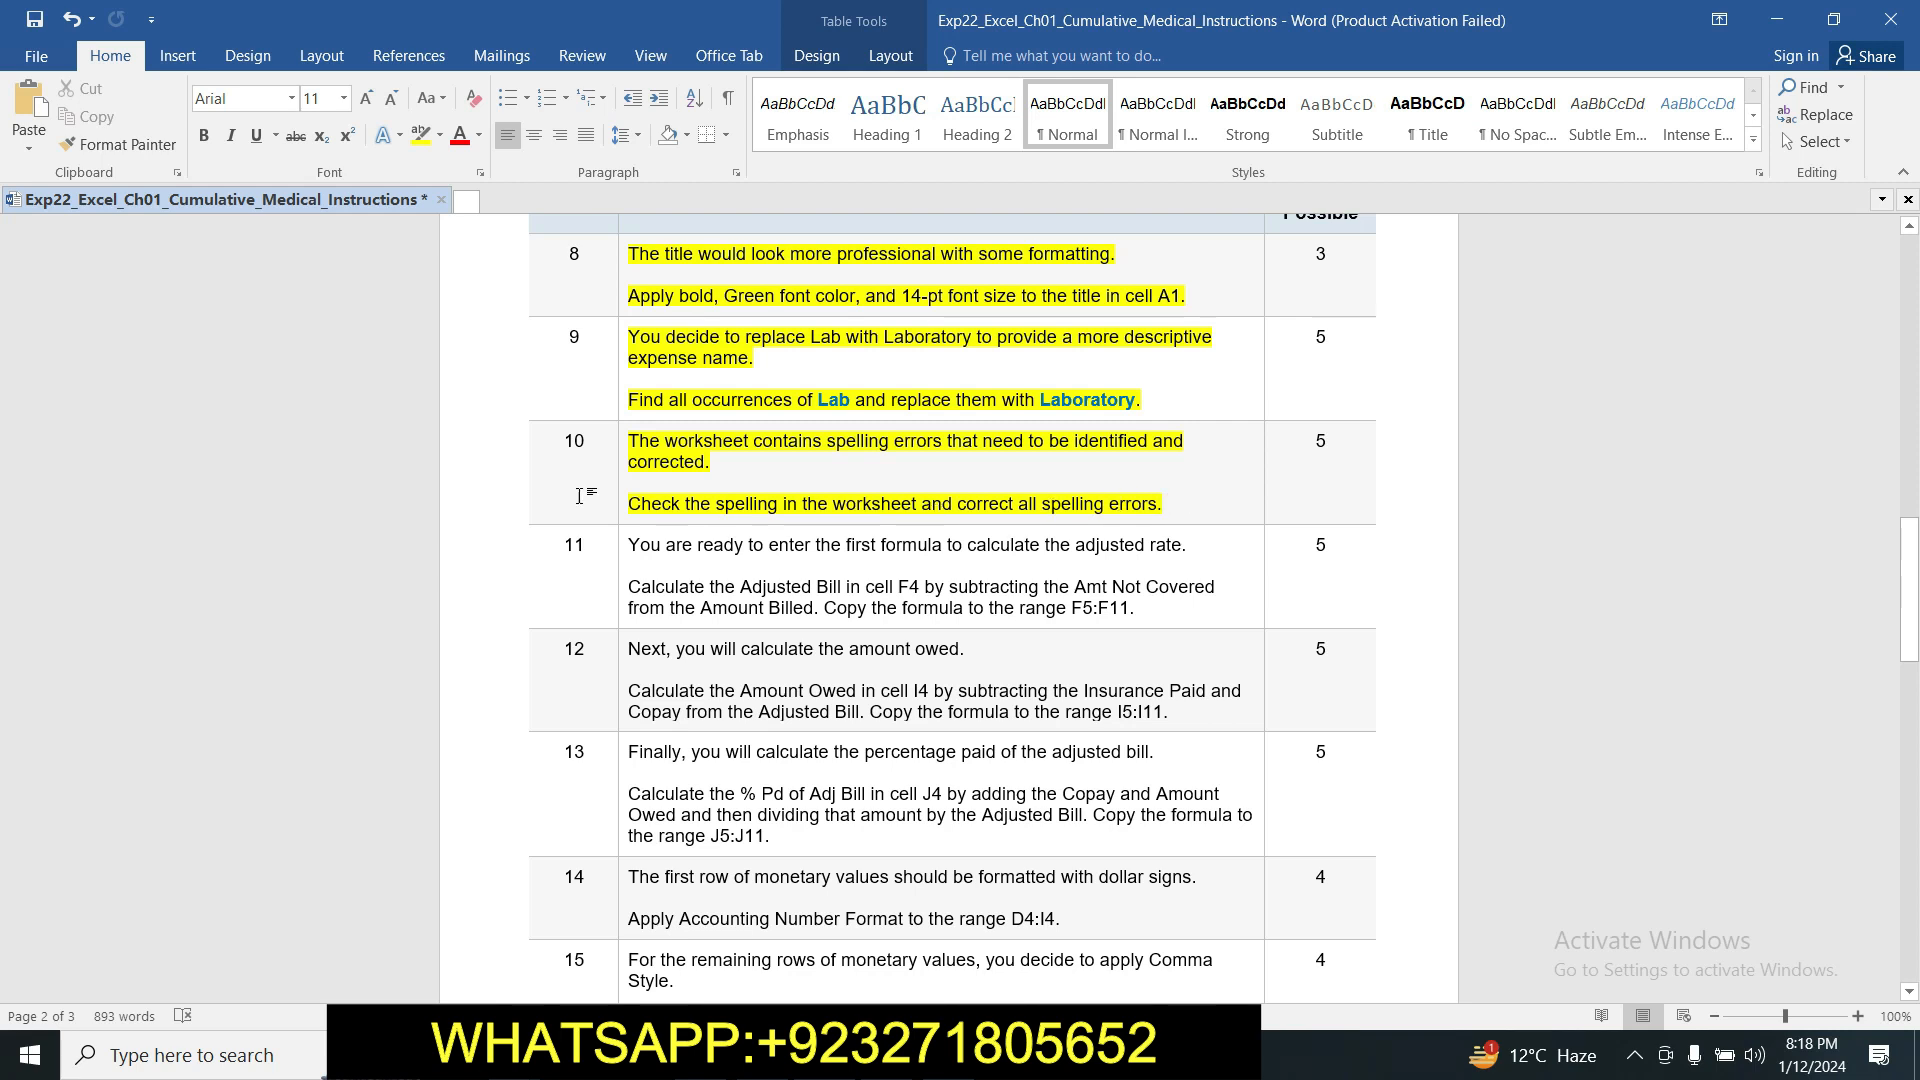
drag(633, 502, 1208, 507)
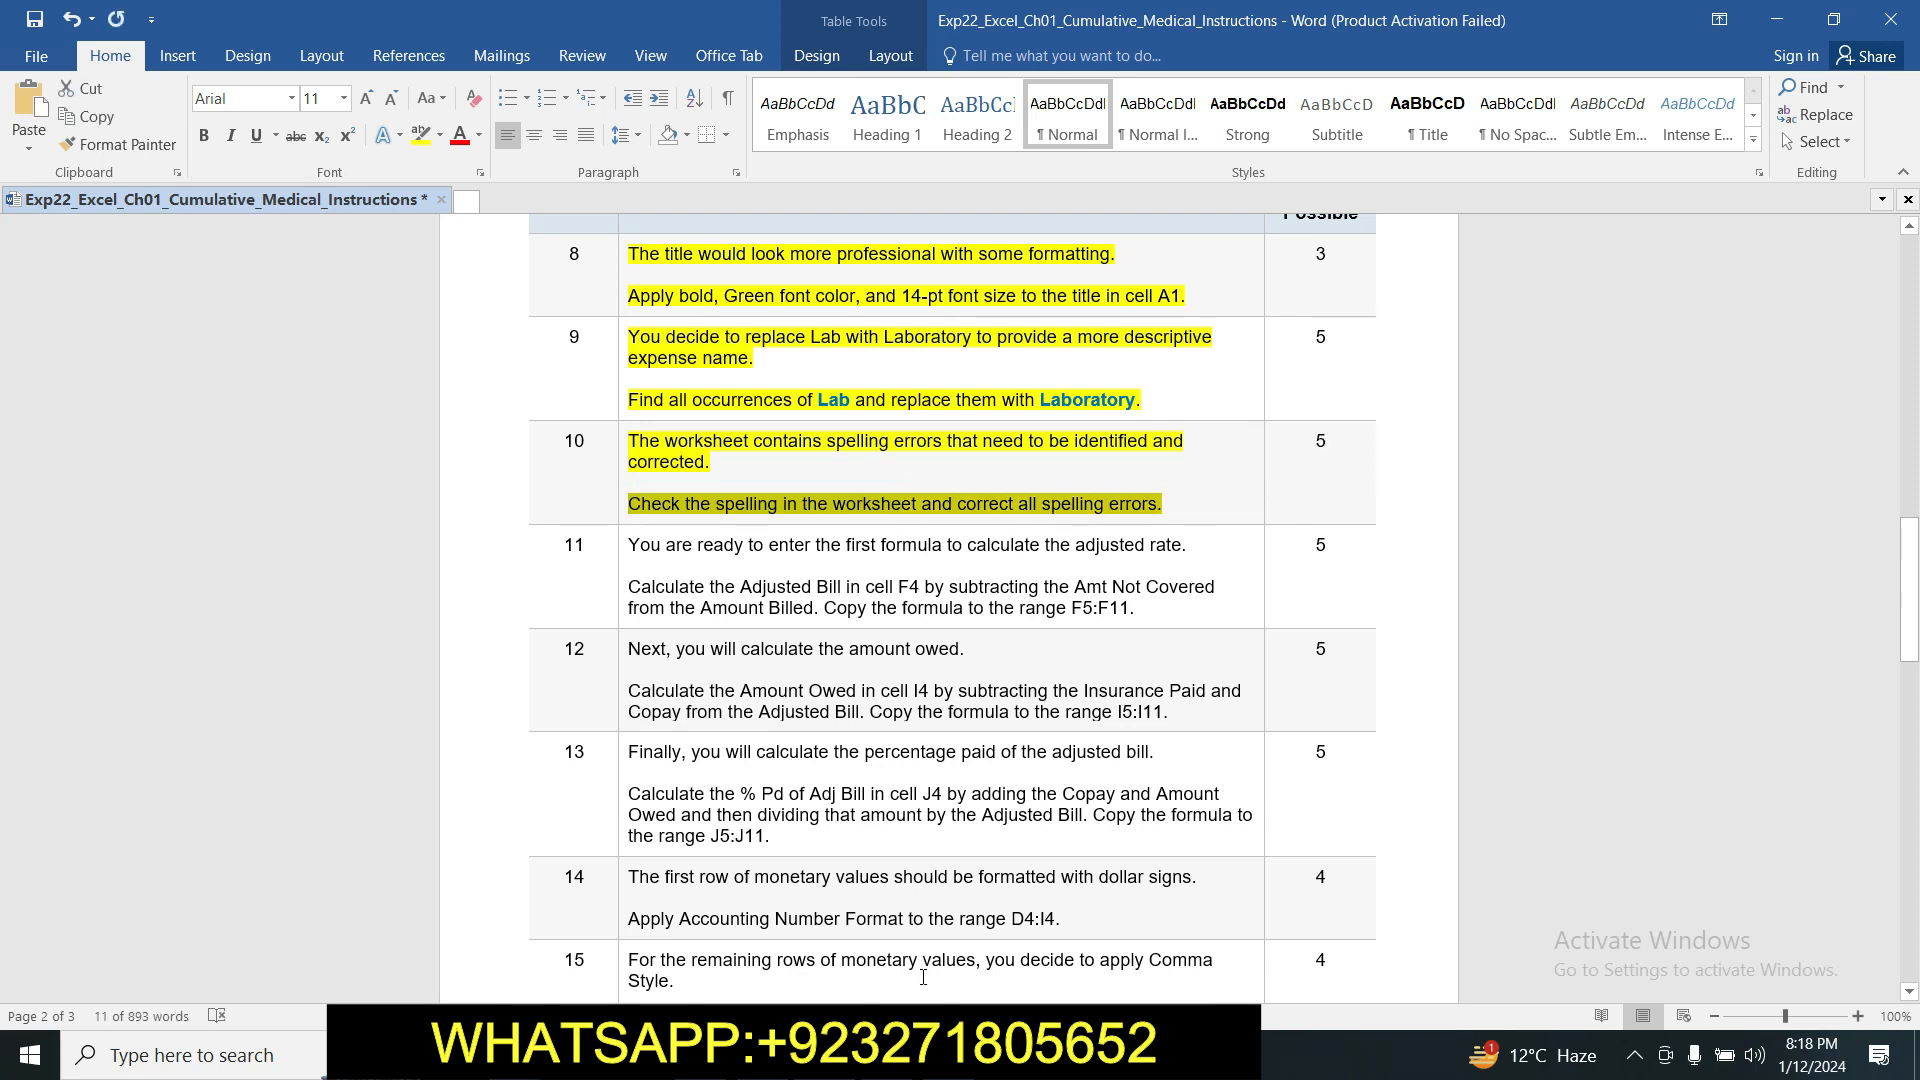
Step: Switch to Excel, run a spelling check on the whole worksheet, and widen column D to fit the Amount Billed heading
key(alt+Tab)
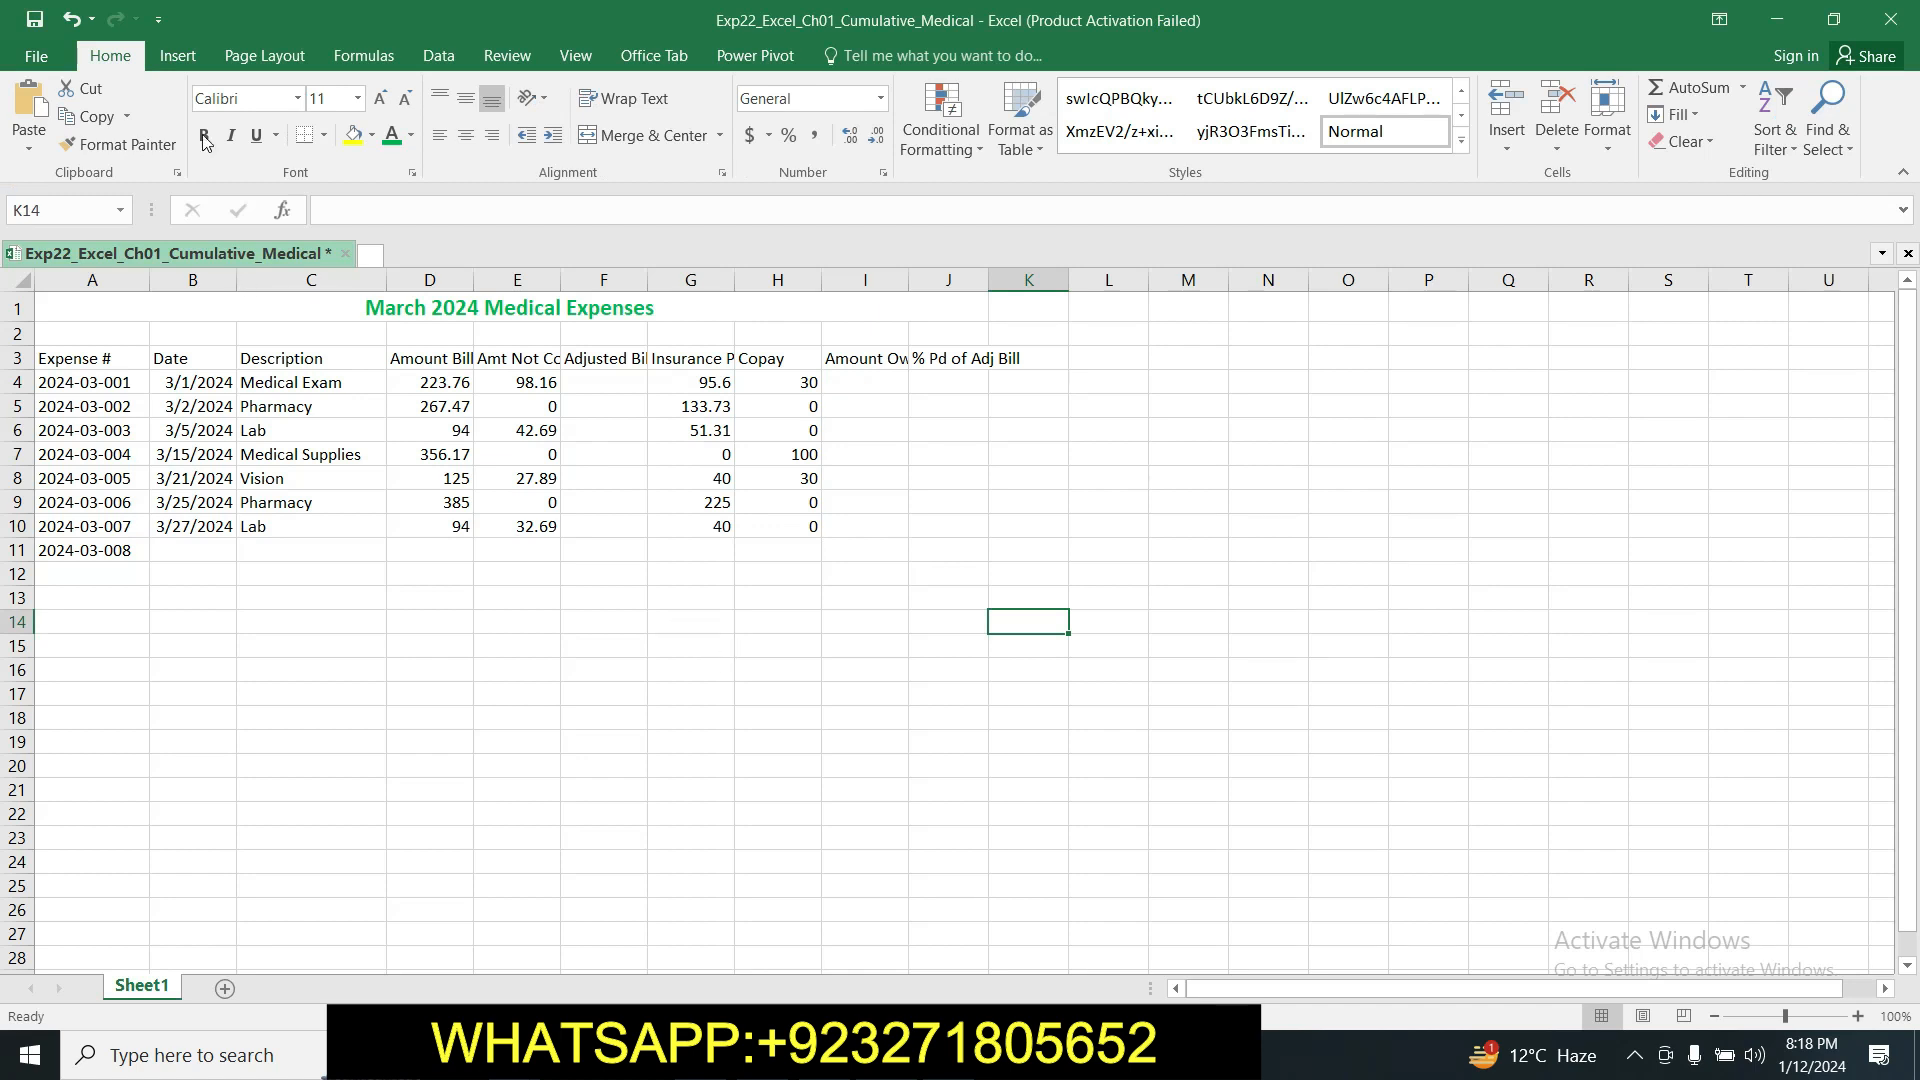
click(507, 57)
click(28, 133)
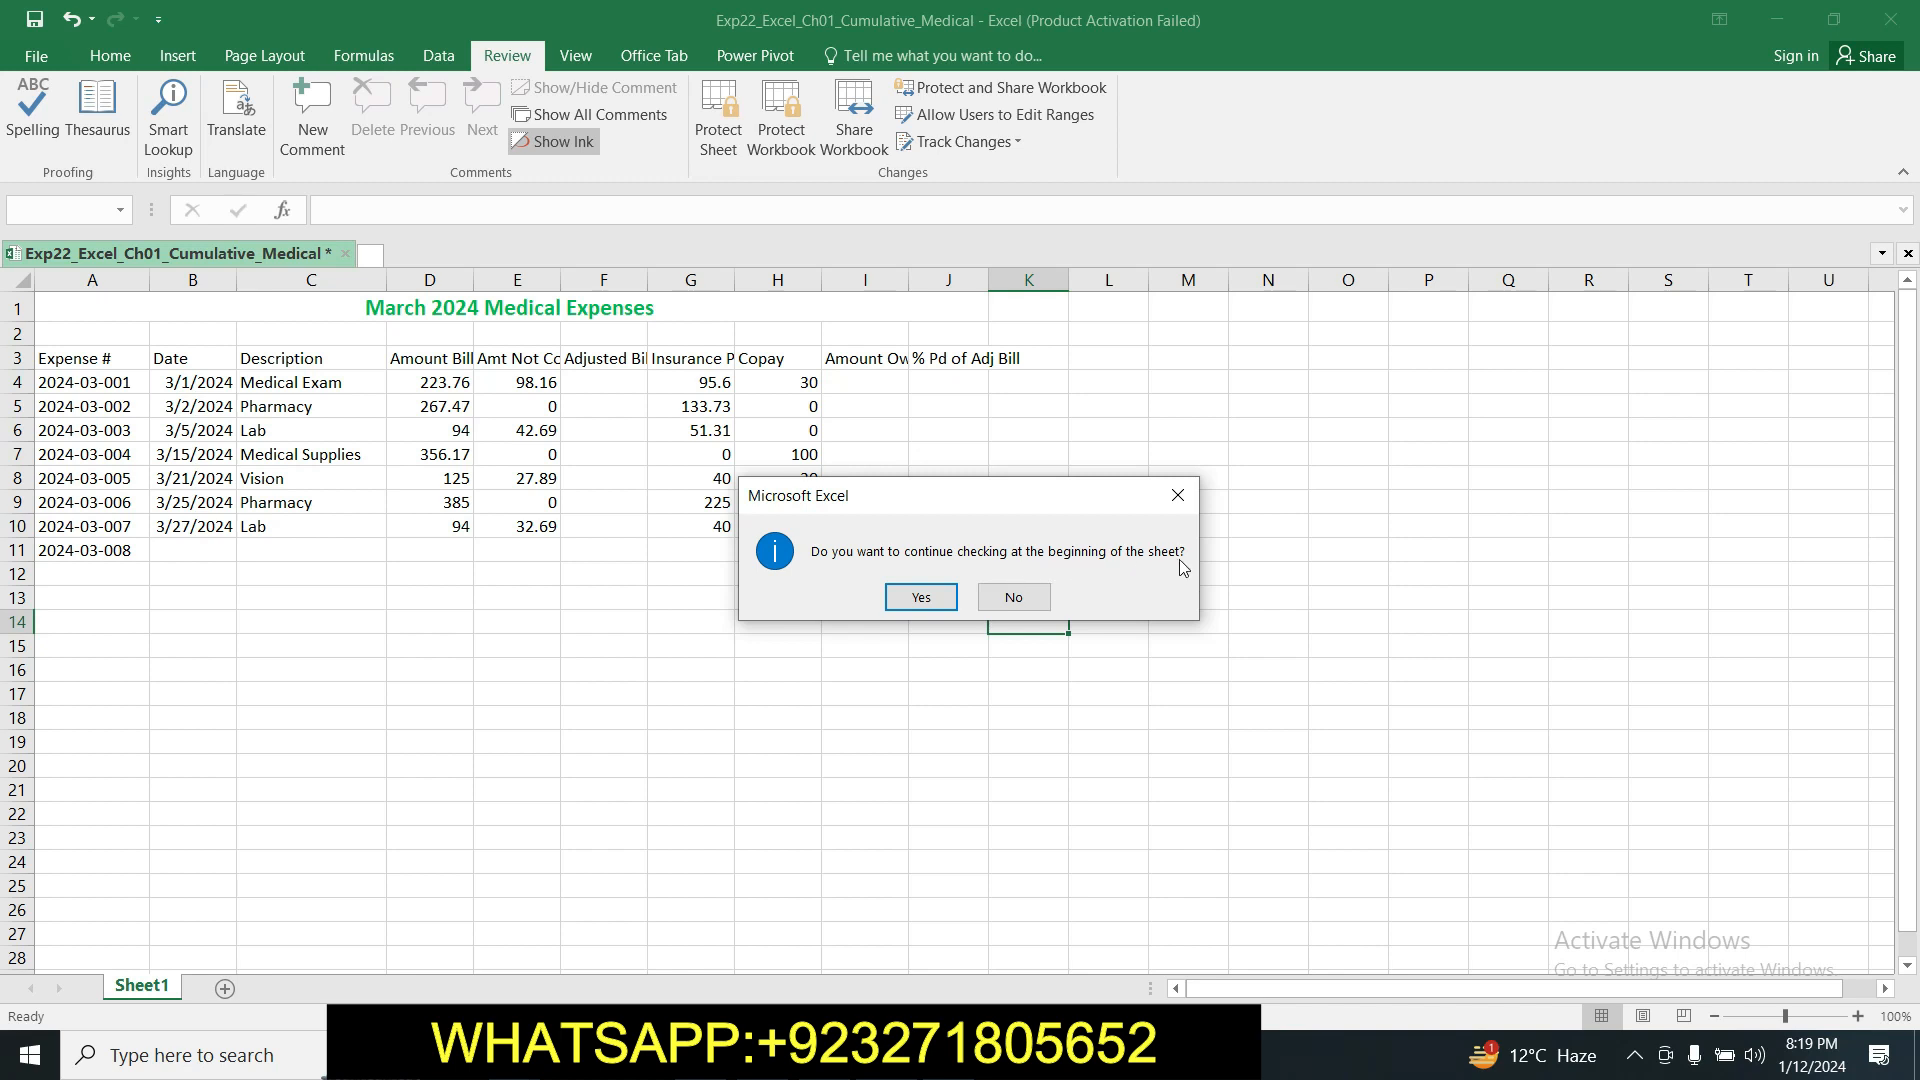
click(936, 603)
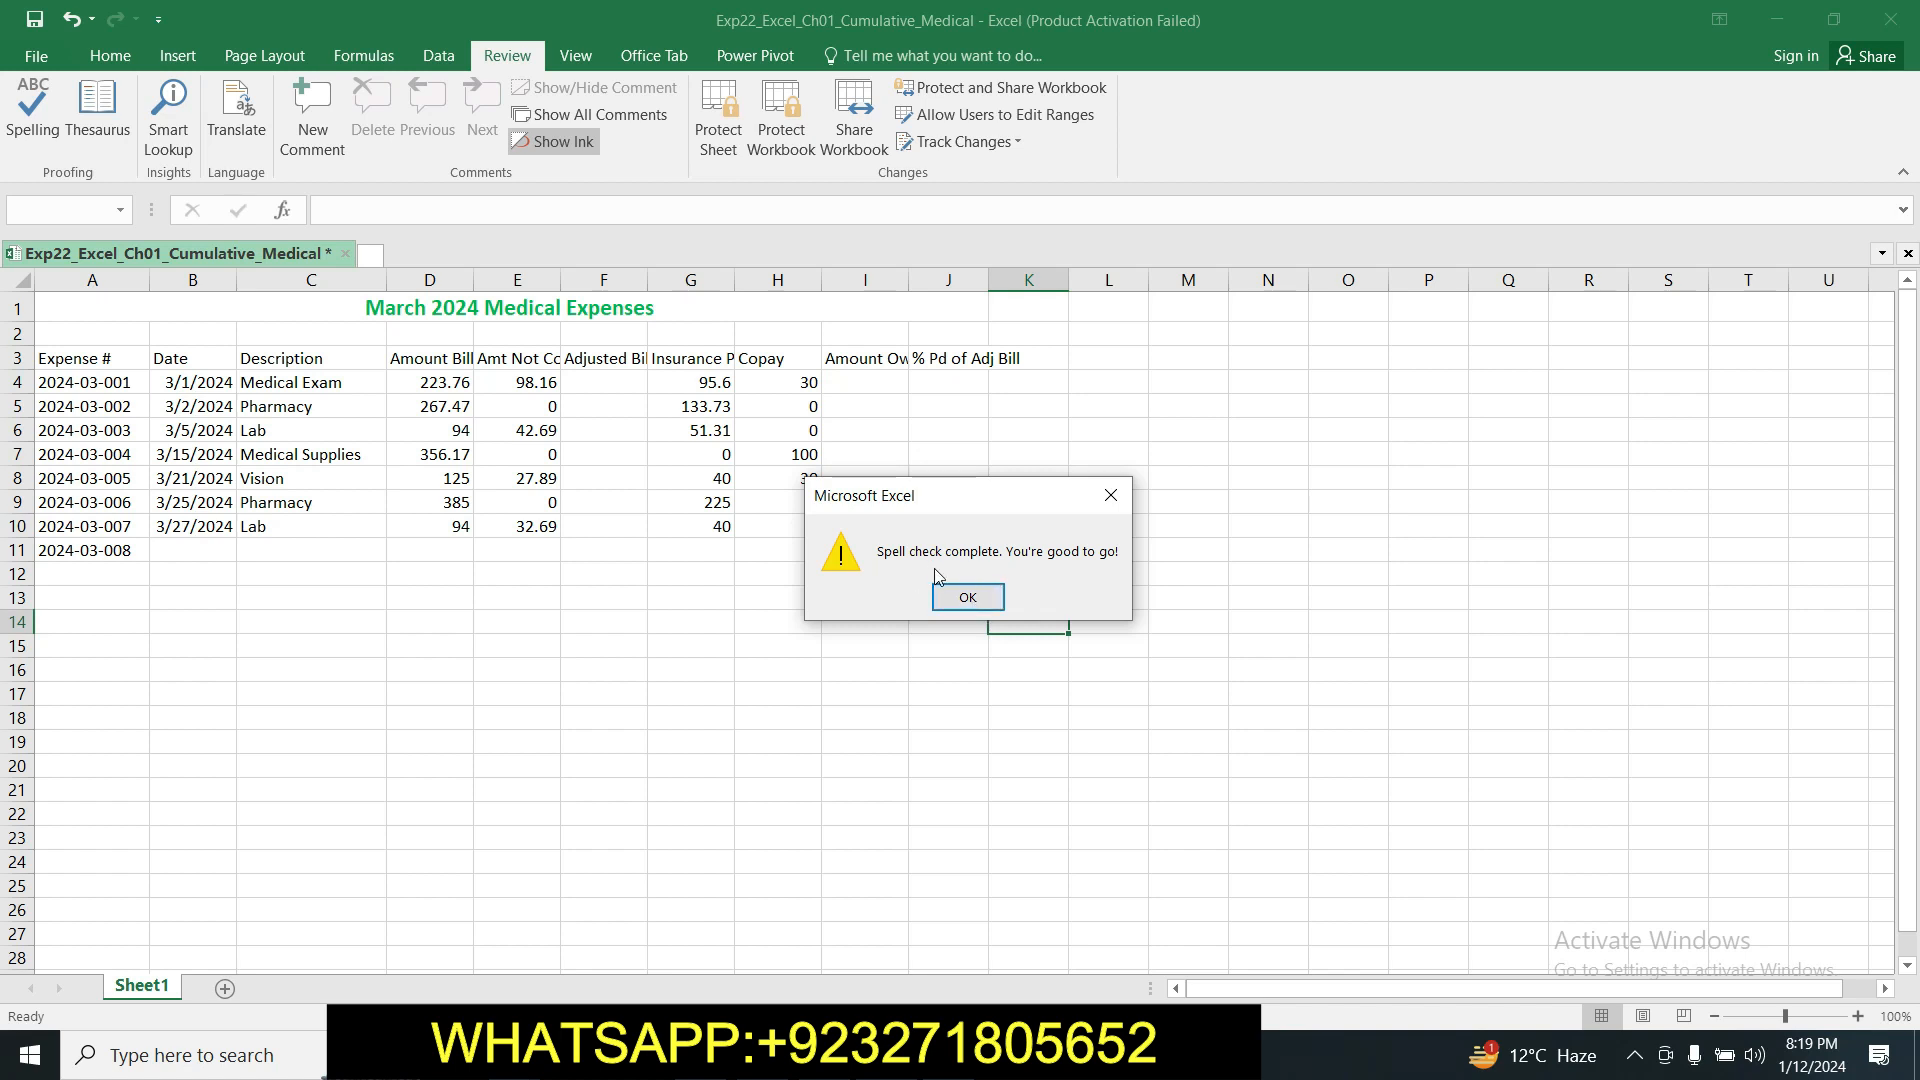
click(976, 597)
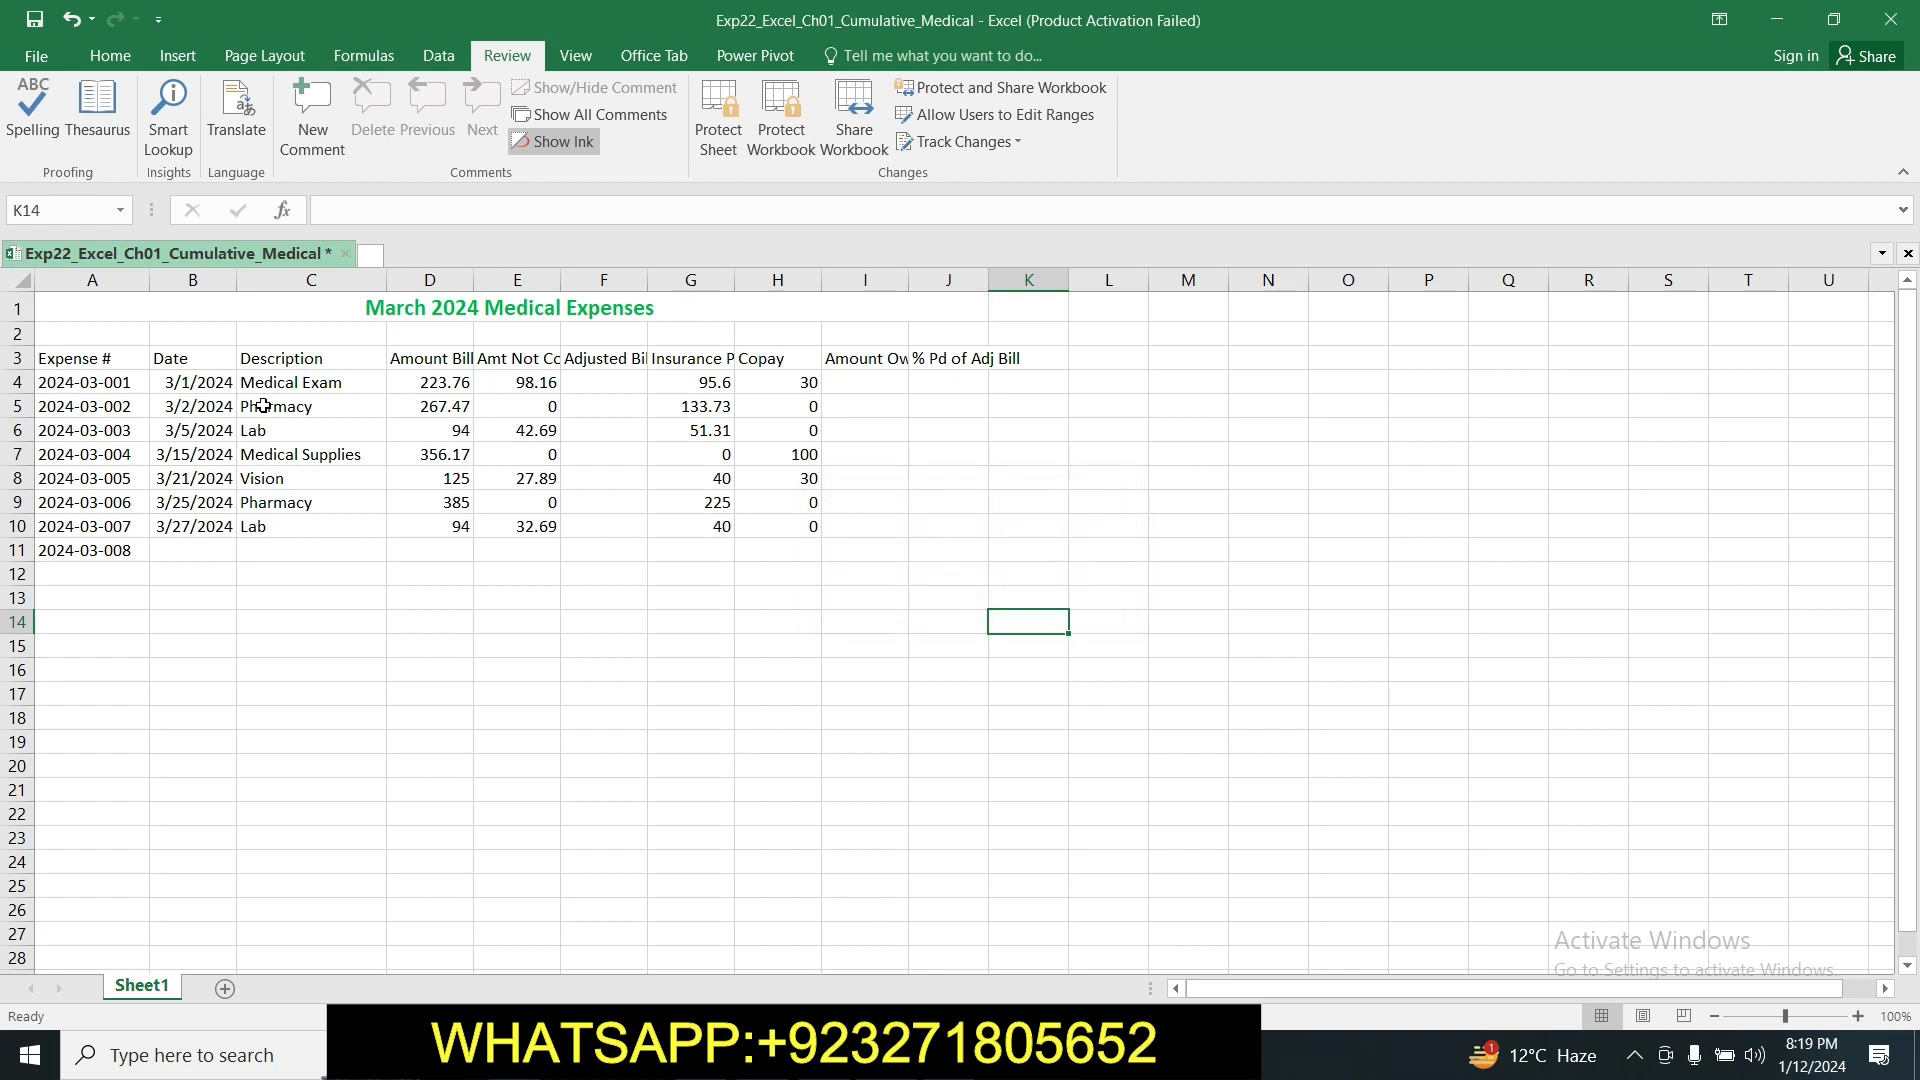
drag(474, 280, 551, 286)
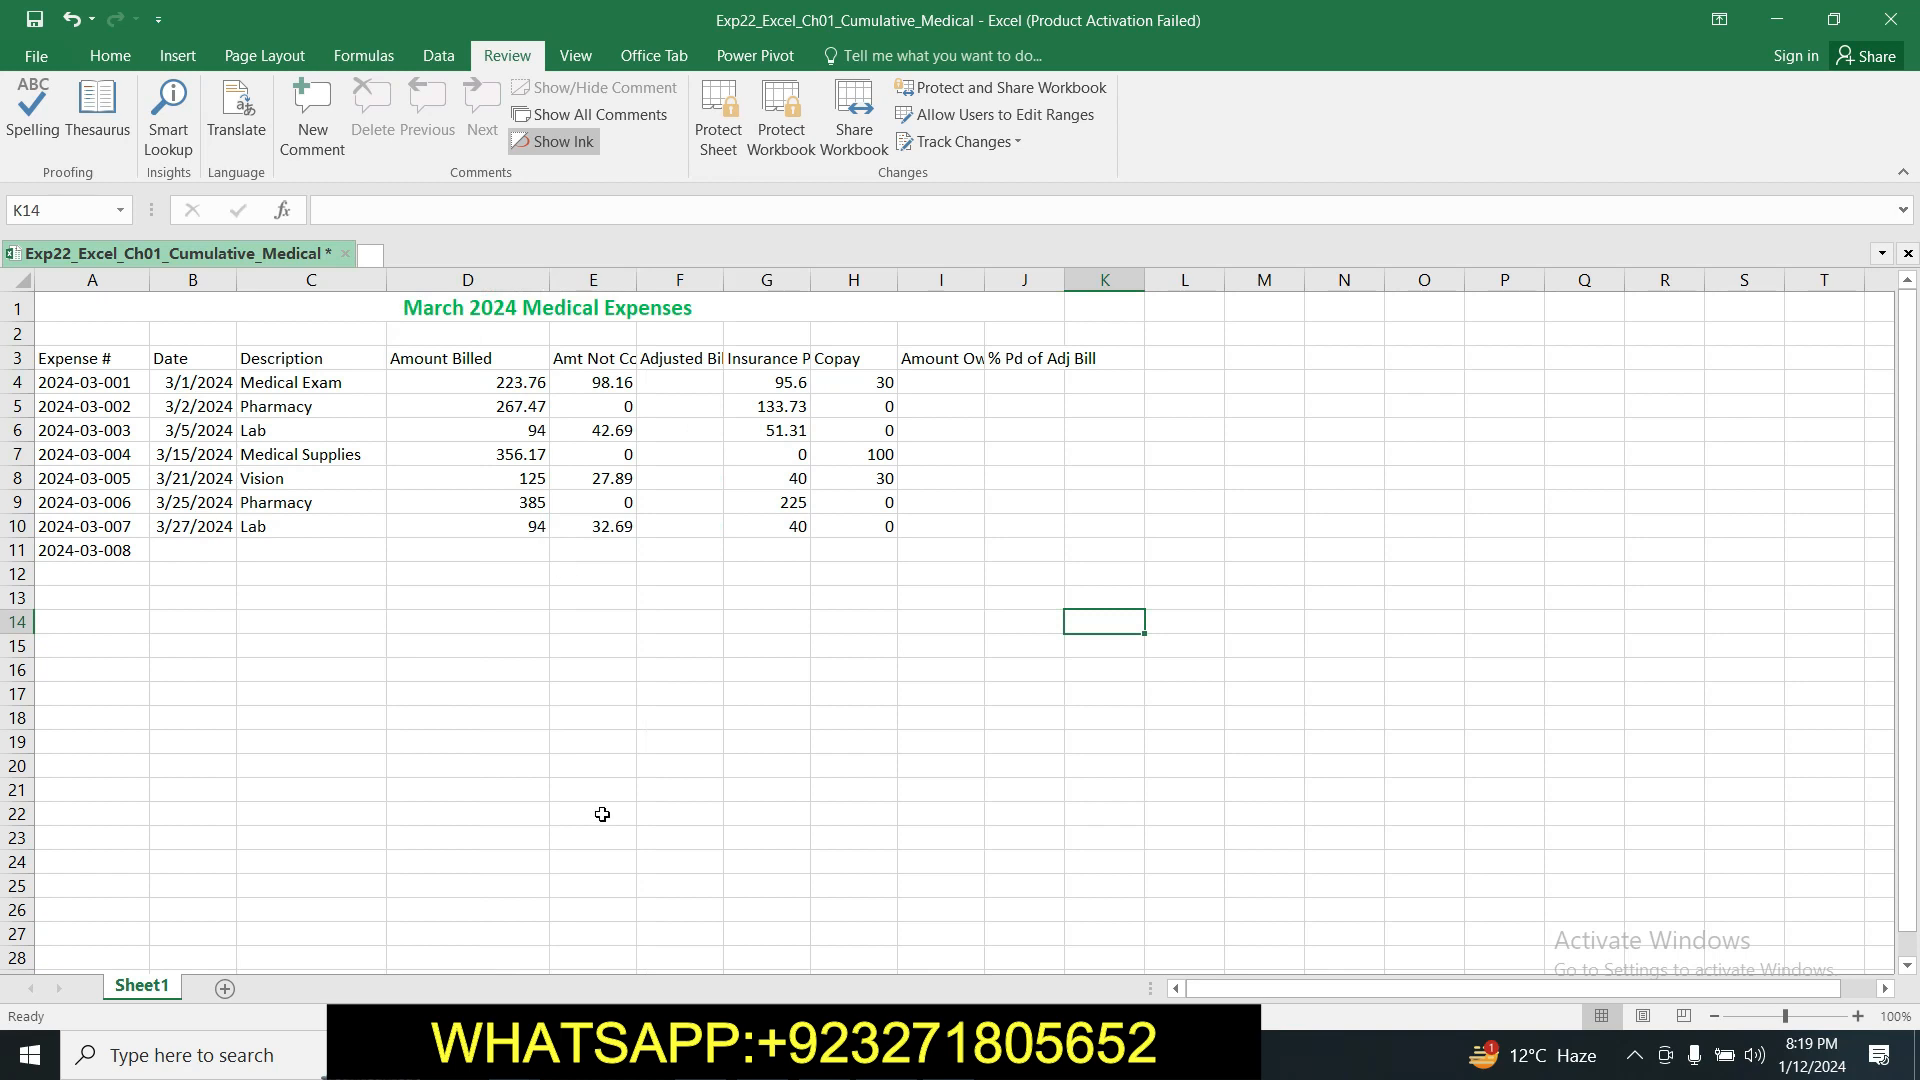
Step: Switch to Word and highlight the step 11 instruction about calculating the Adjusted Bill in yellow
key(alt+Tab)
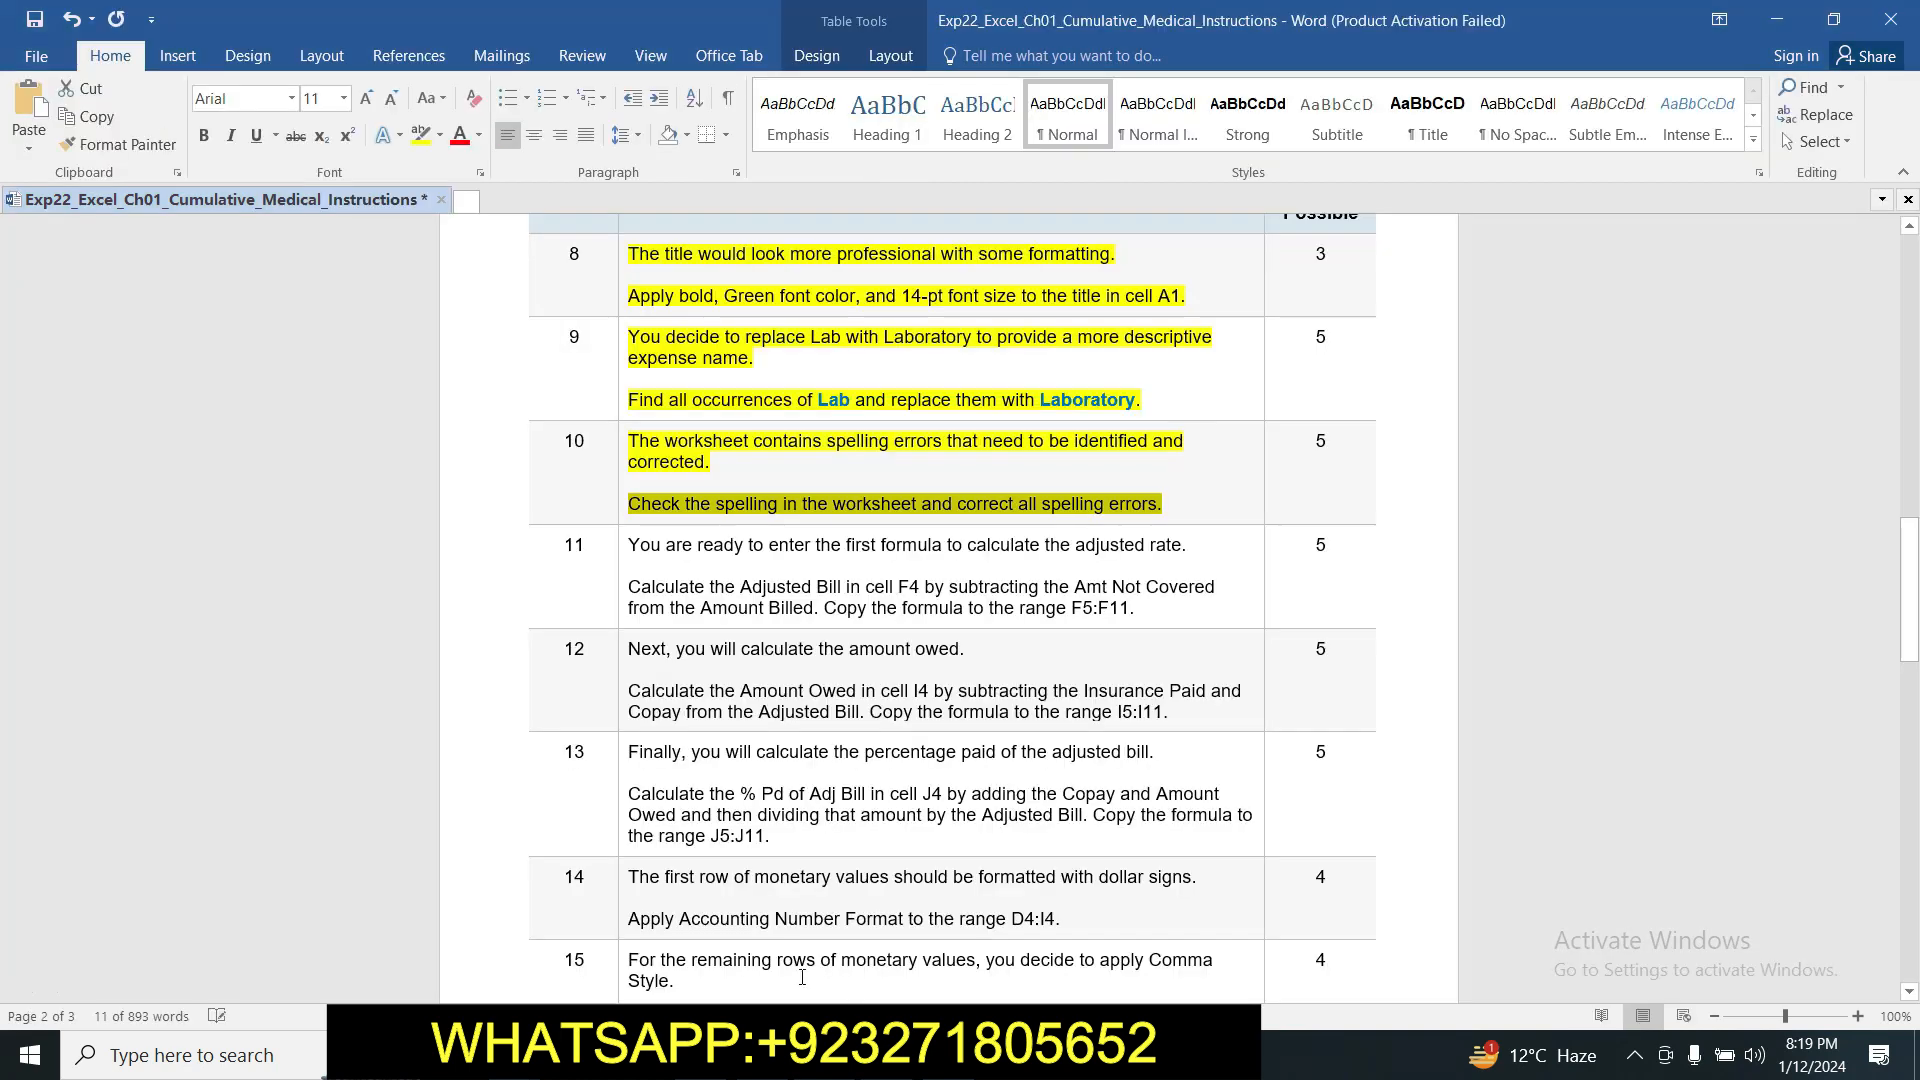
click(645, 545)
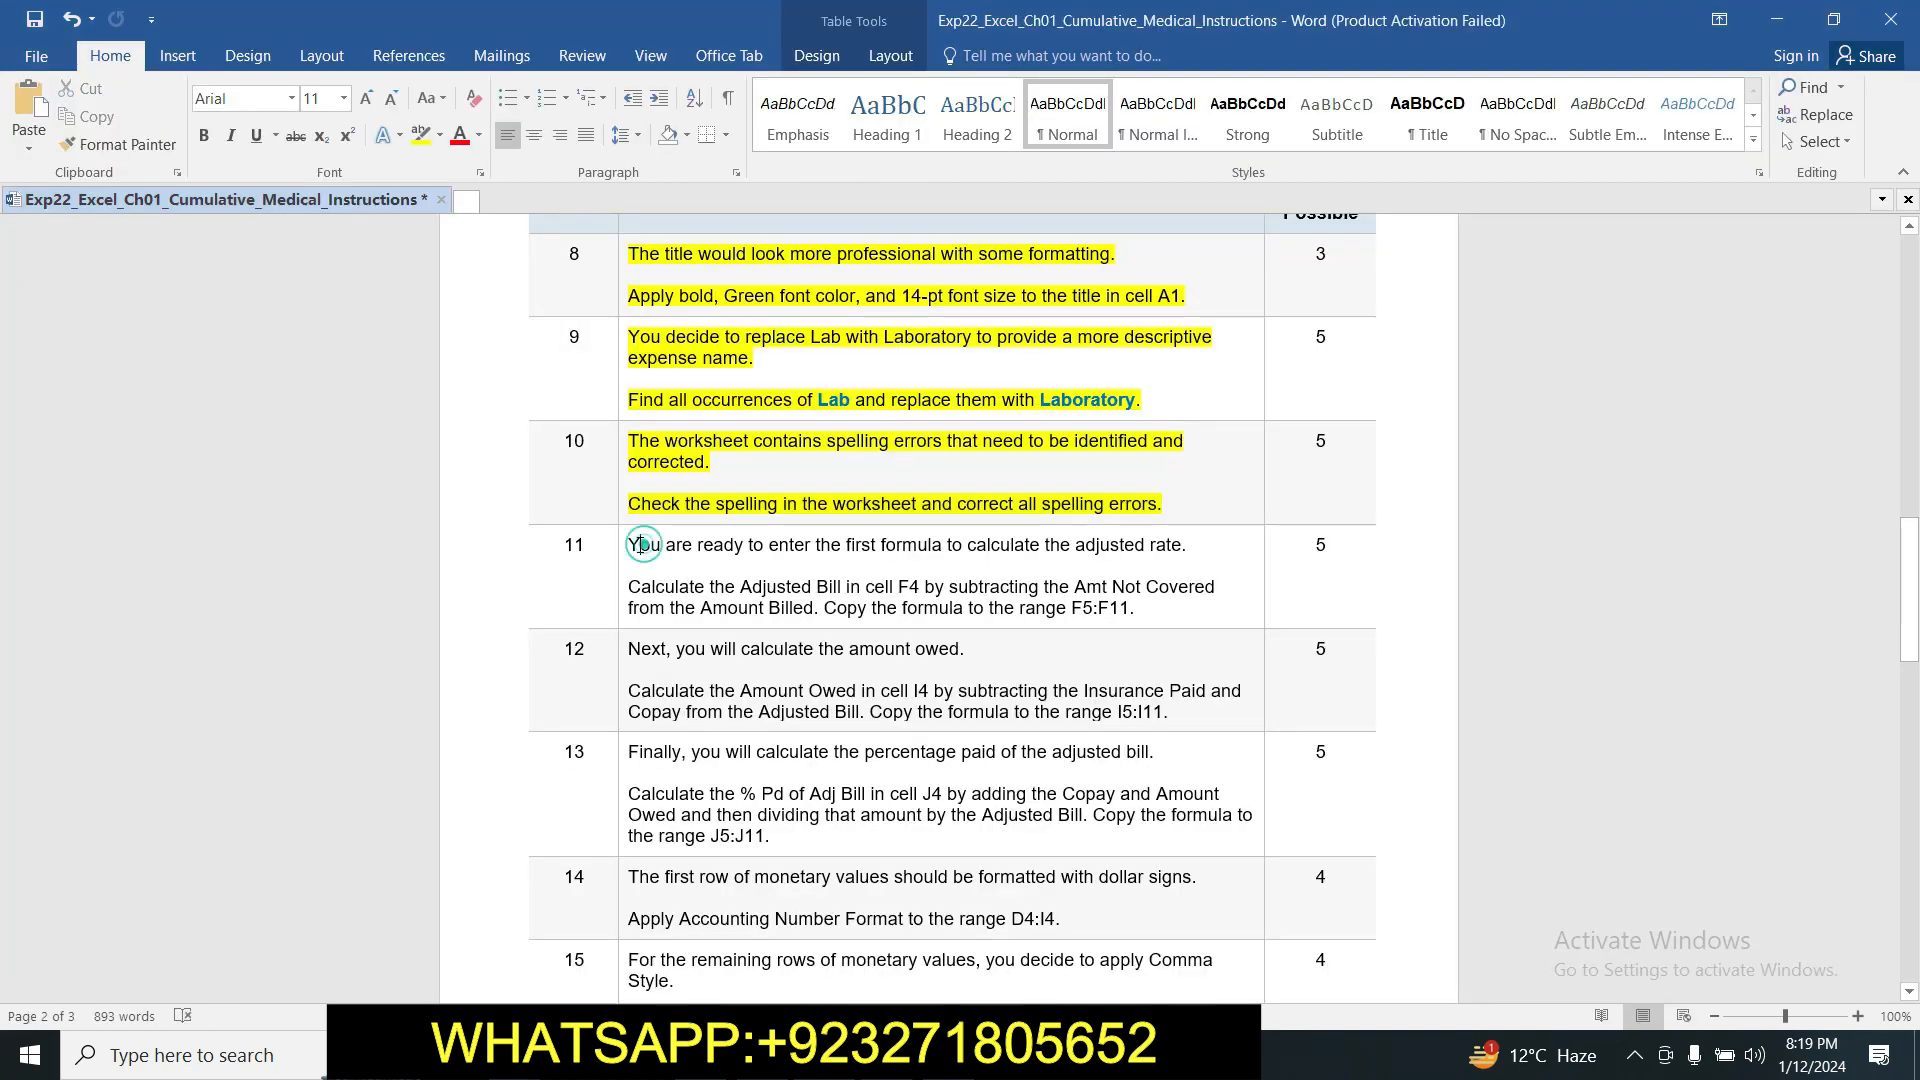
drag(633, 545, 1140, 608)
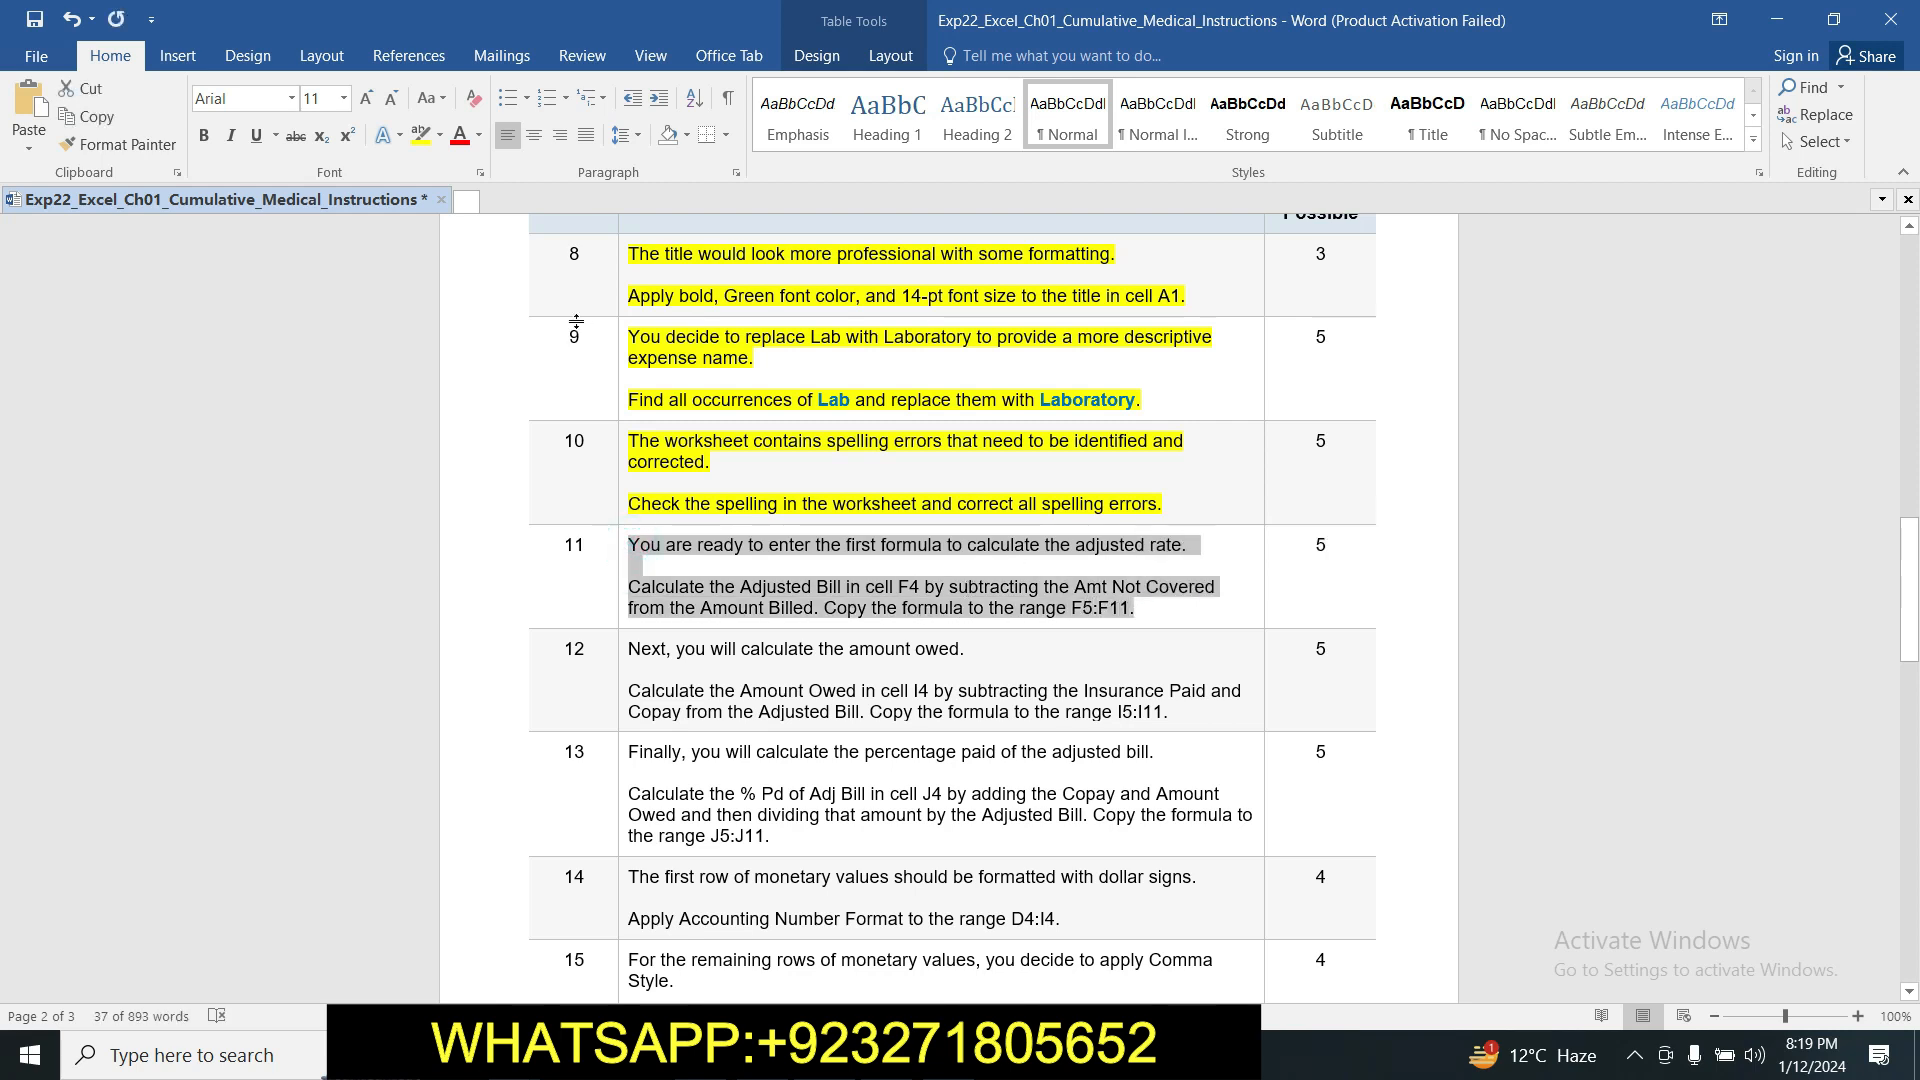
click(420, 136)
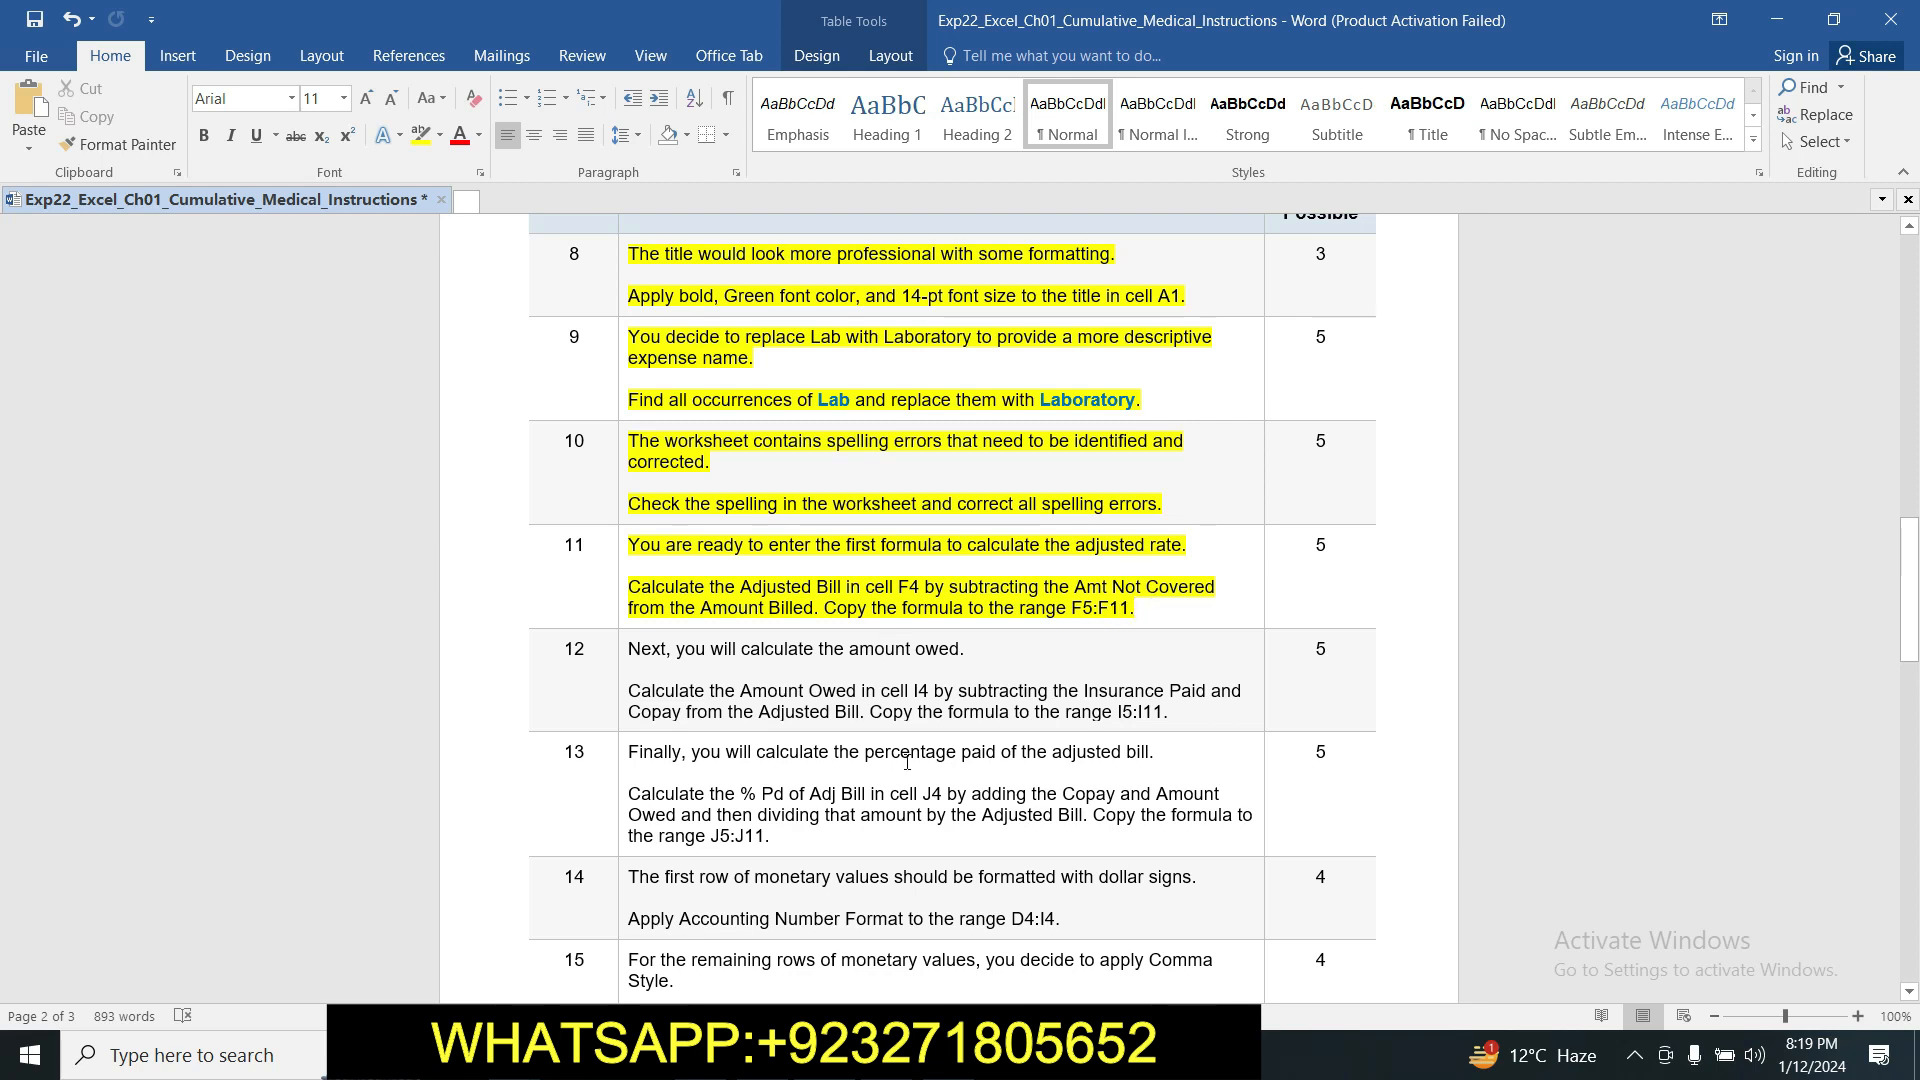
Step: Switch to Excel and enter the formula =D4-E4 in cell F4 to calculate the Adjusted Bill
click(888, 1055)
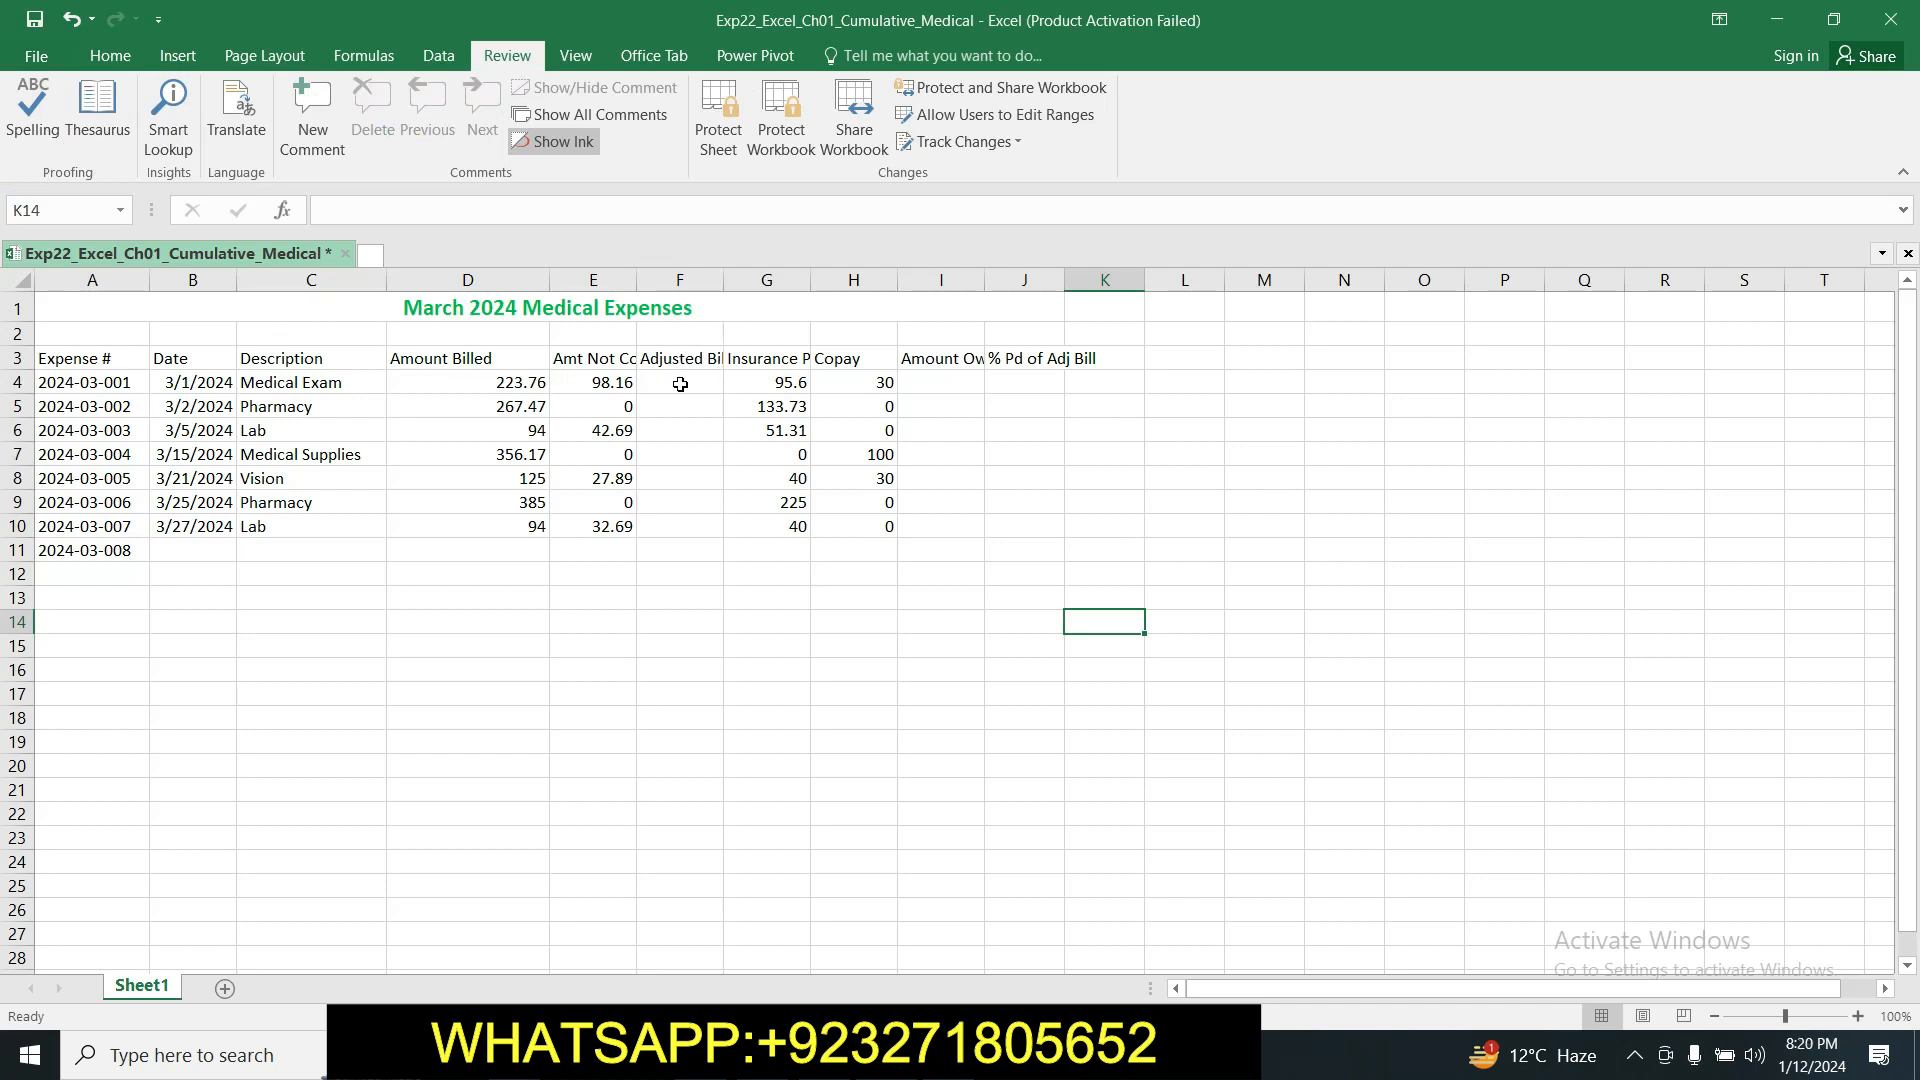
click(680, 379)
text(=)
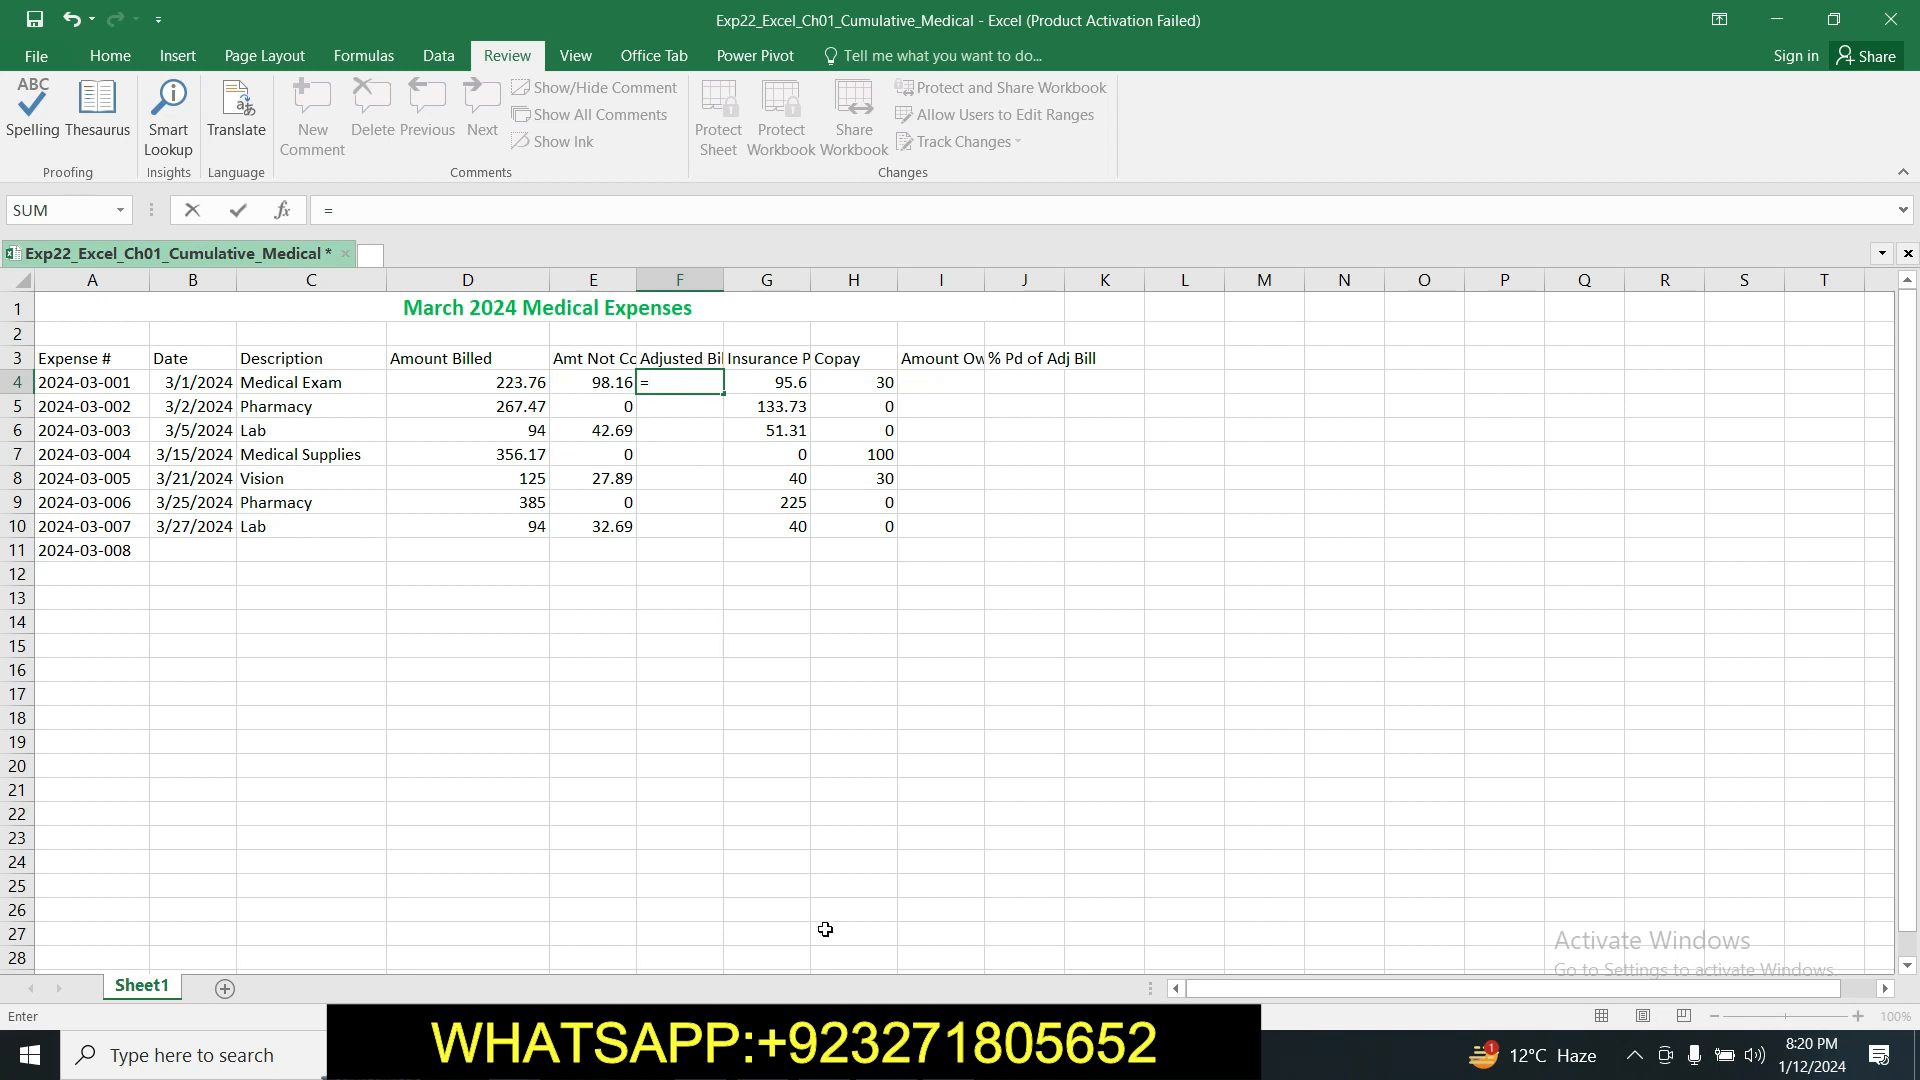
click(780, 1055)
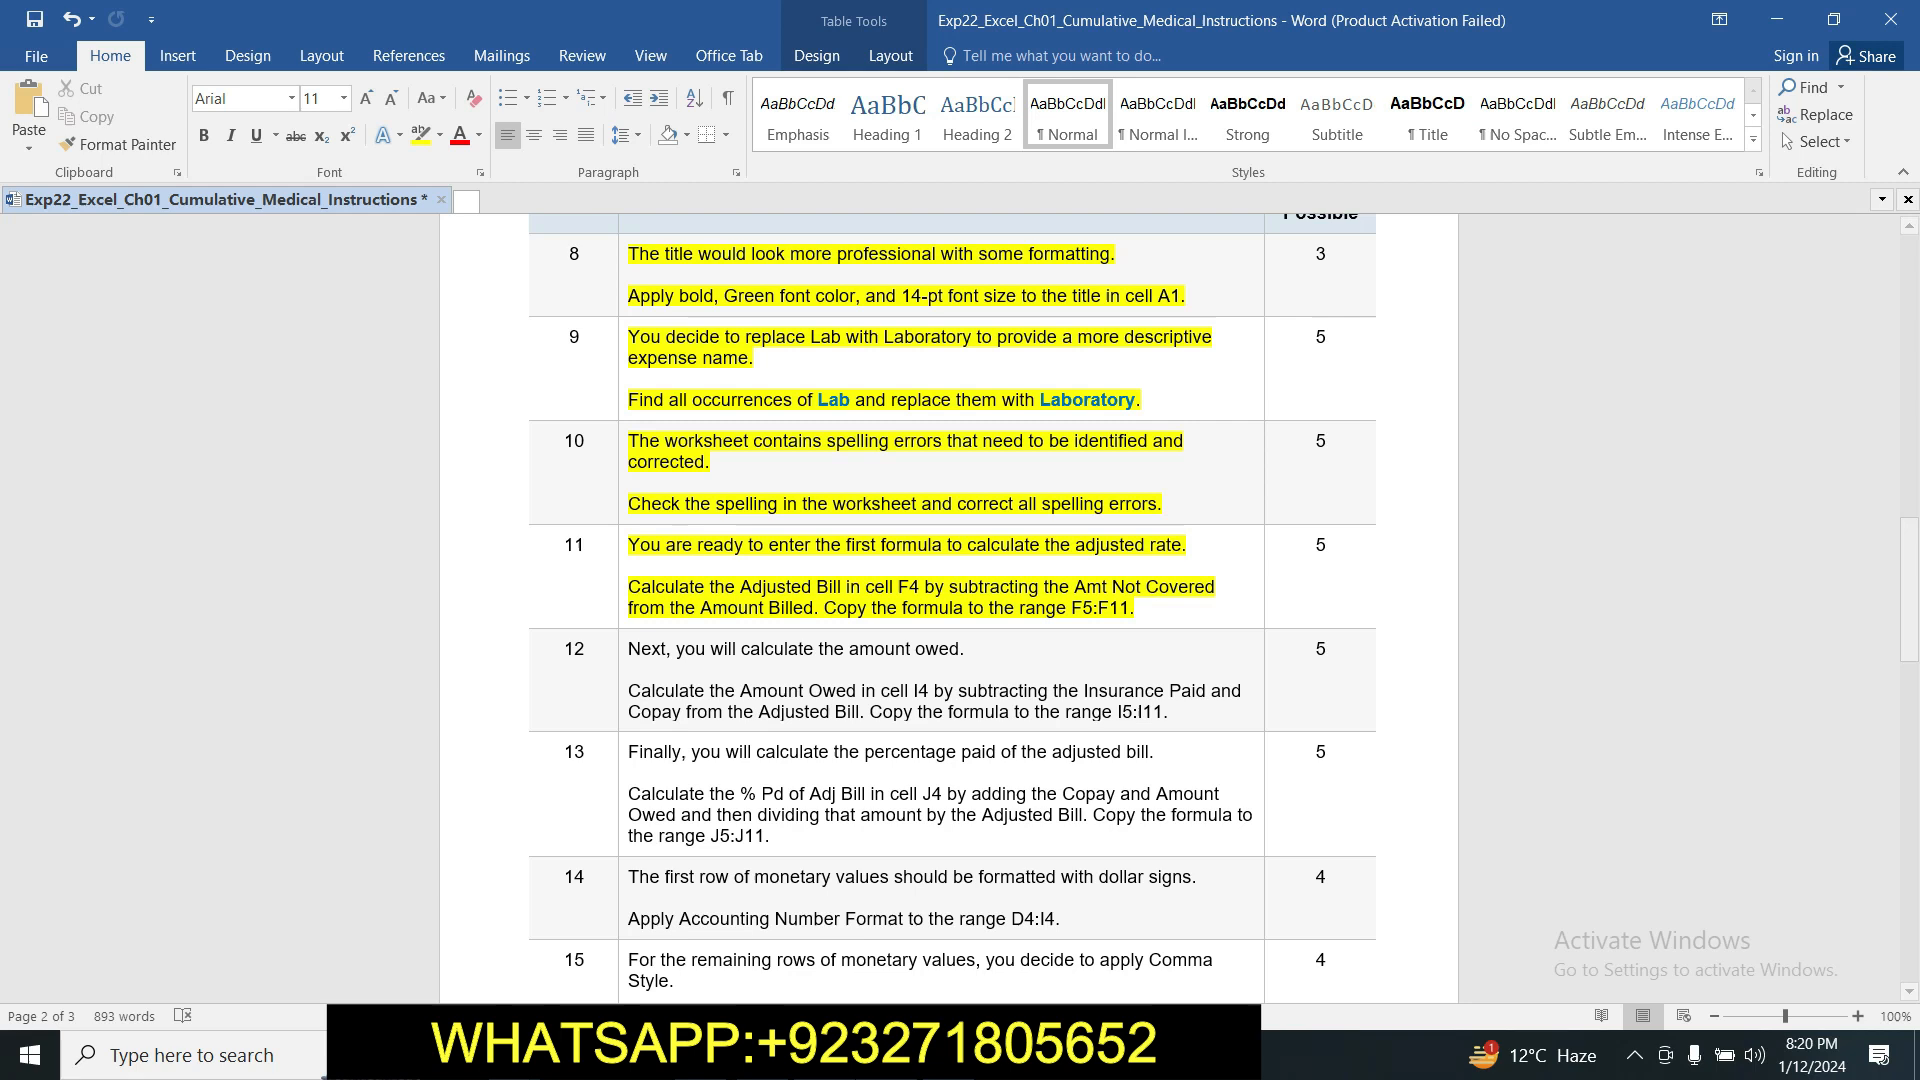
click(859, 1055)
click(495, 385)
text(-)
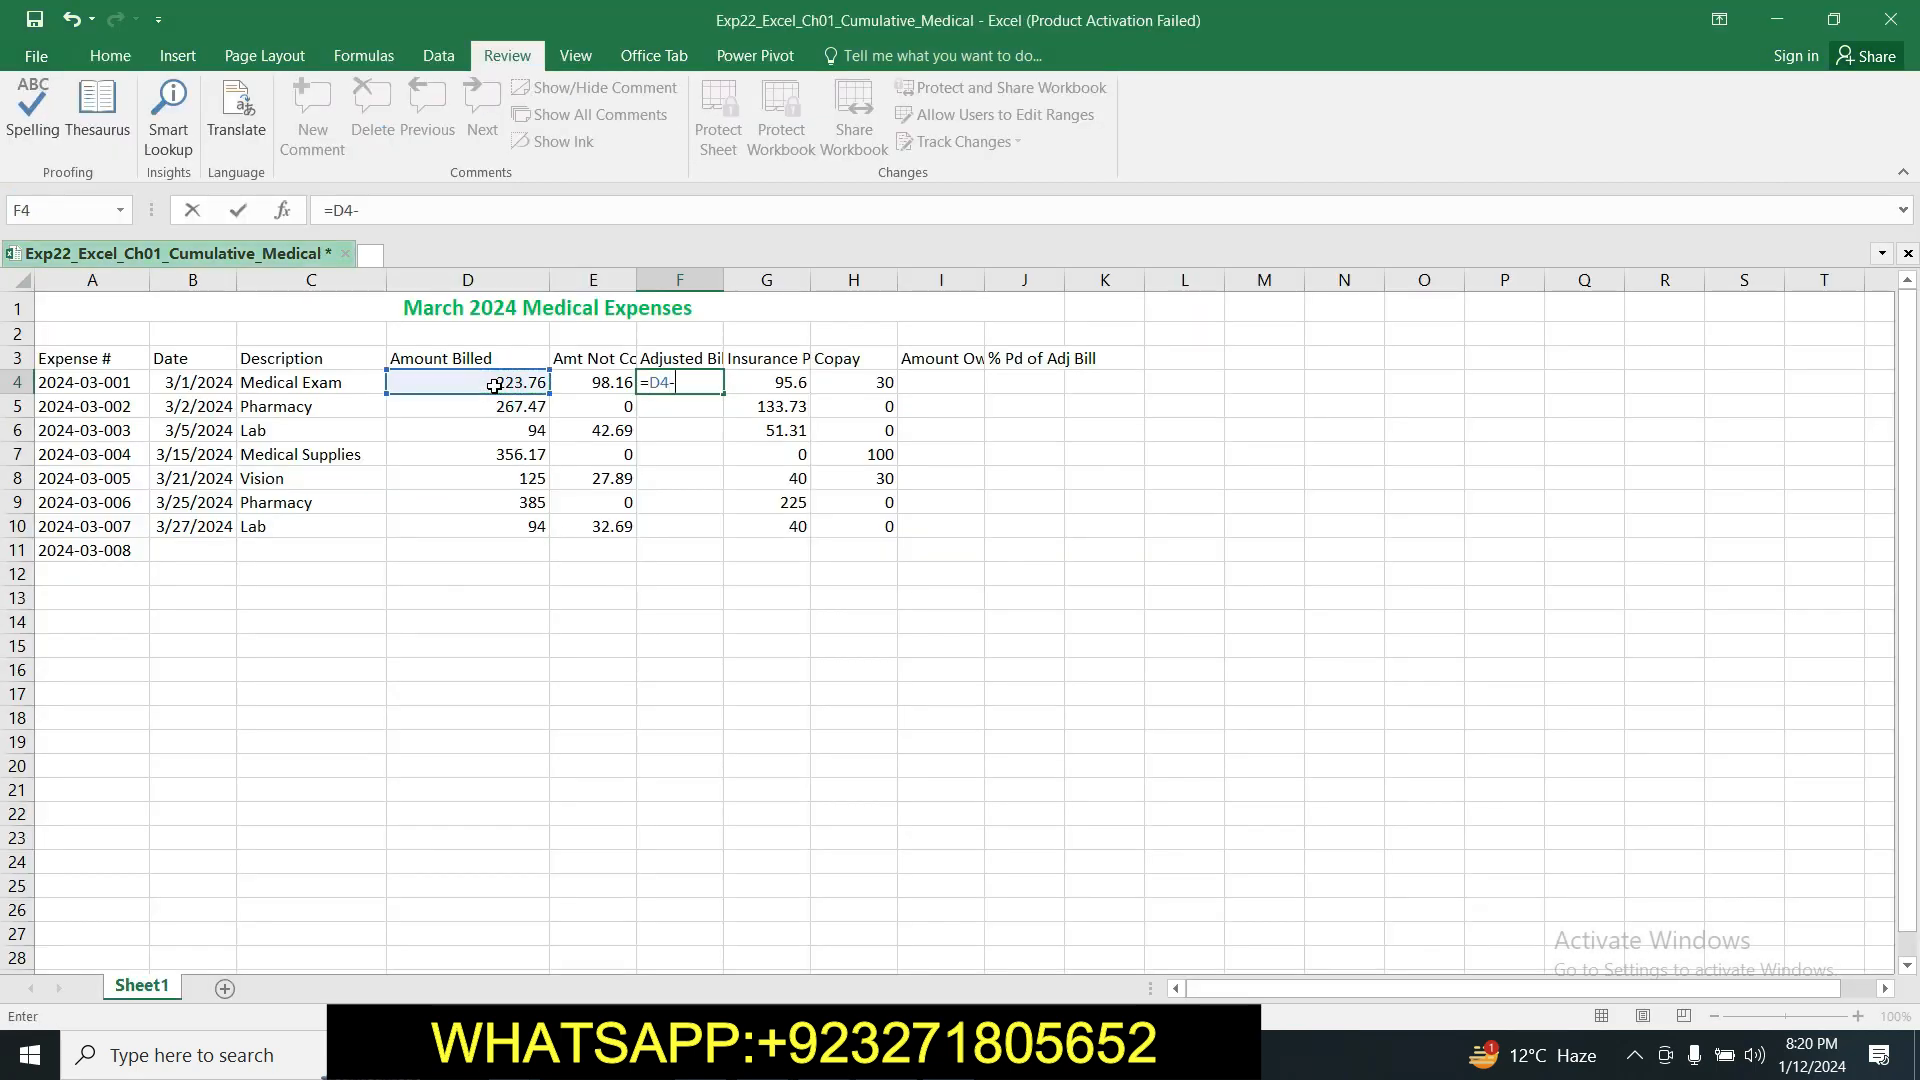
click(586, 381)
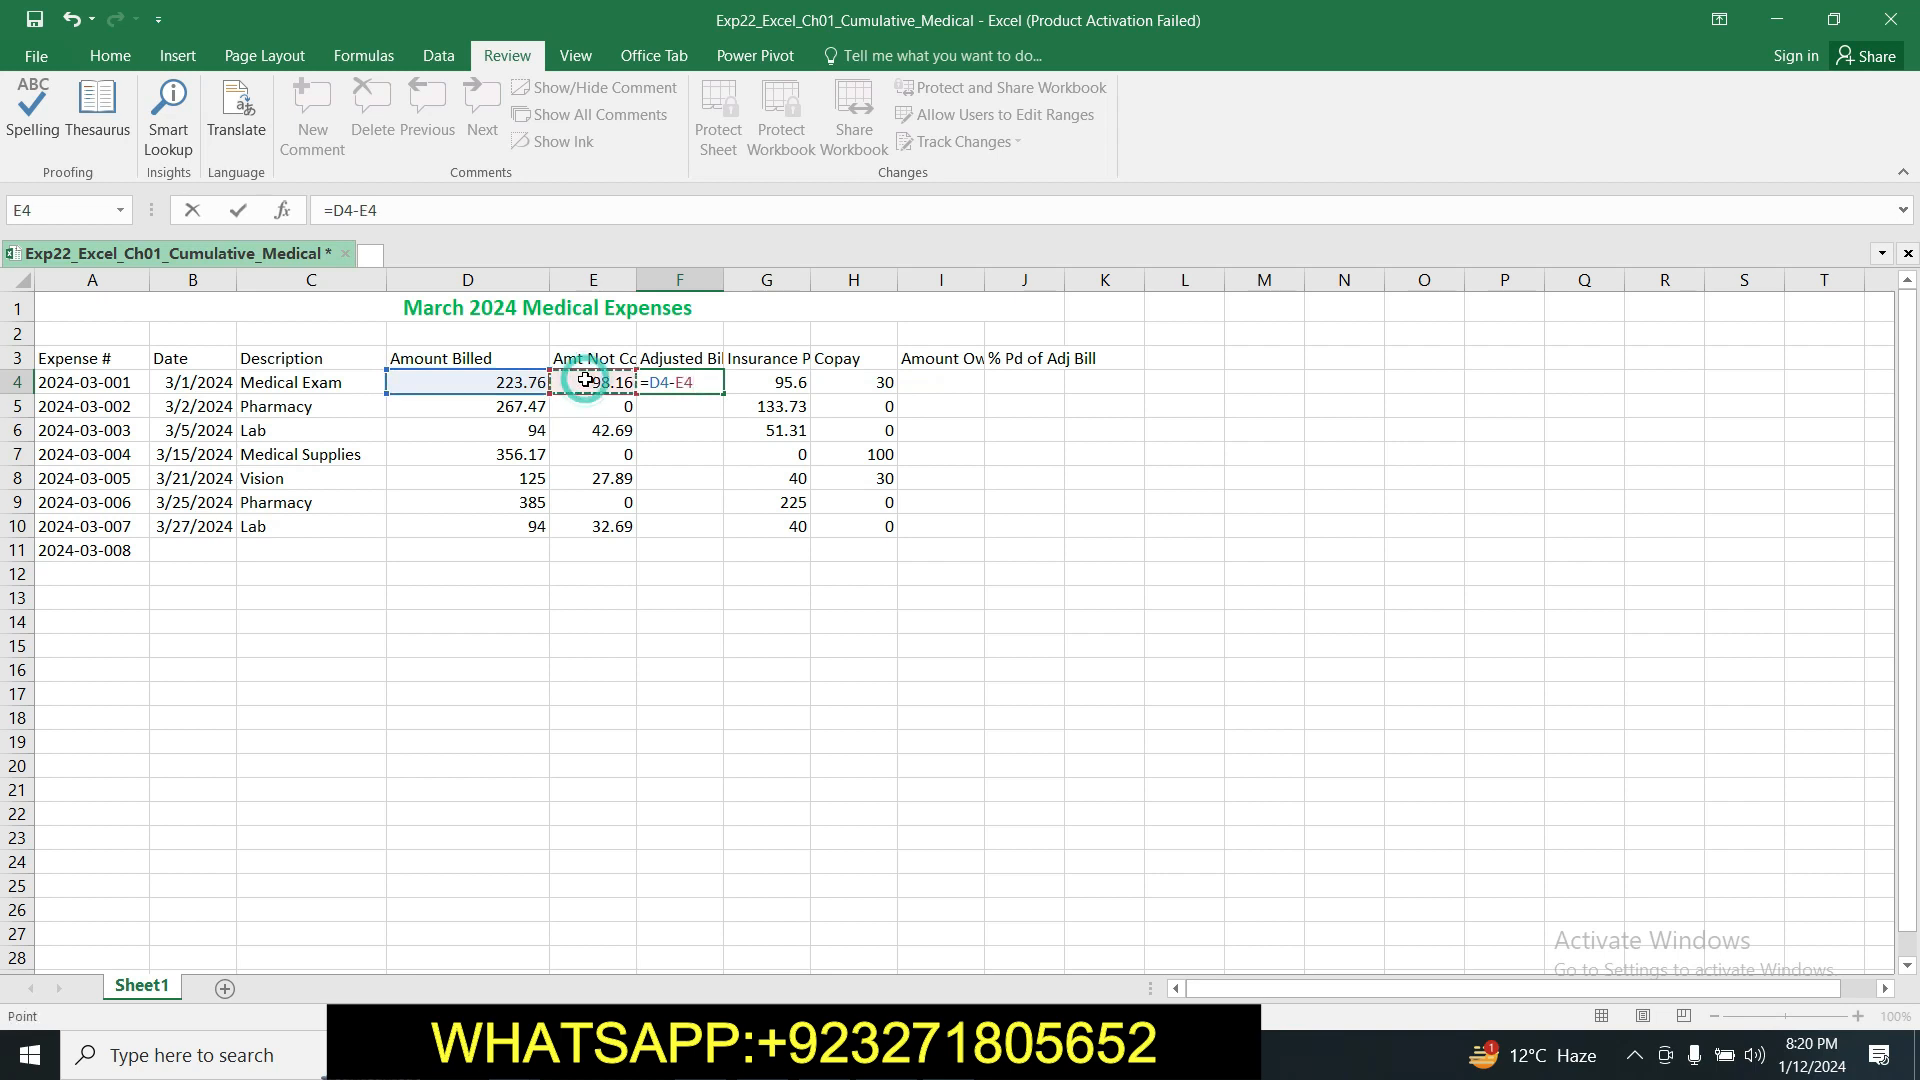
key(Return)
Step: Copy the Adjusted Bill formula from cell F4 to the range F5:F11, checking the range in the Word instructions
click(681, 379)
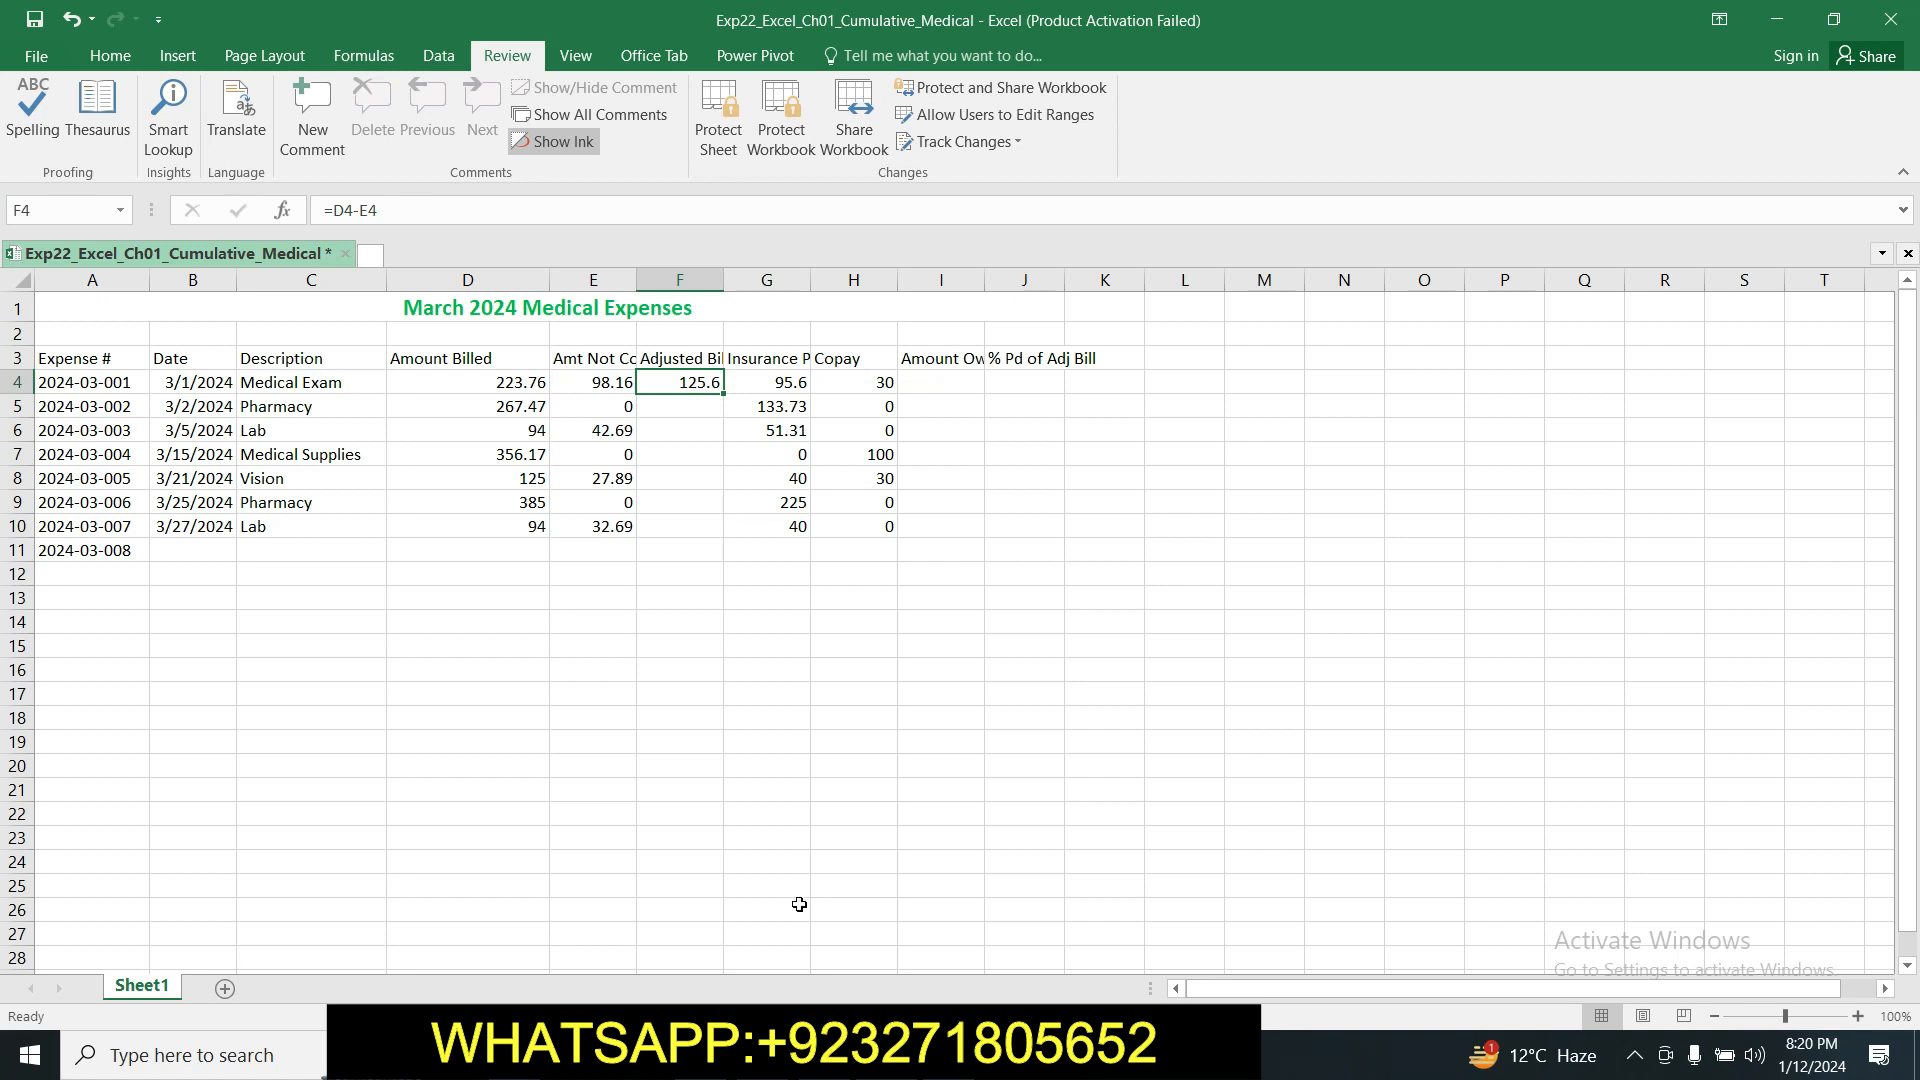
key(alt+Tab)
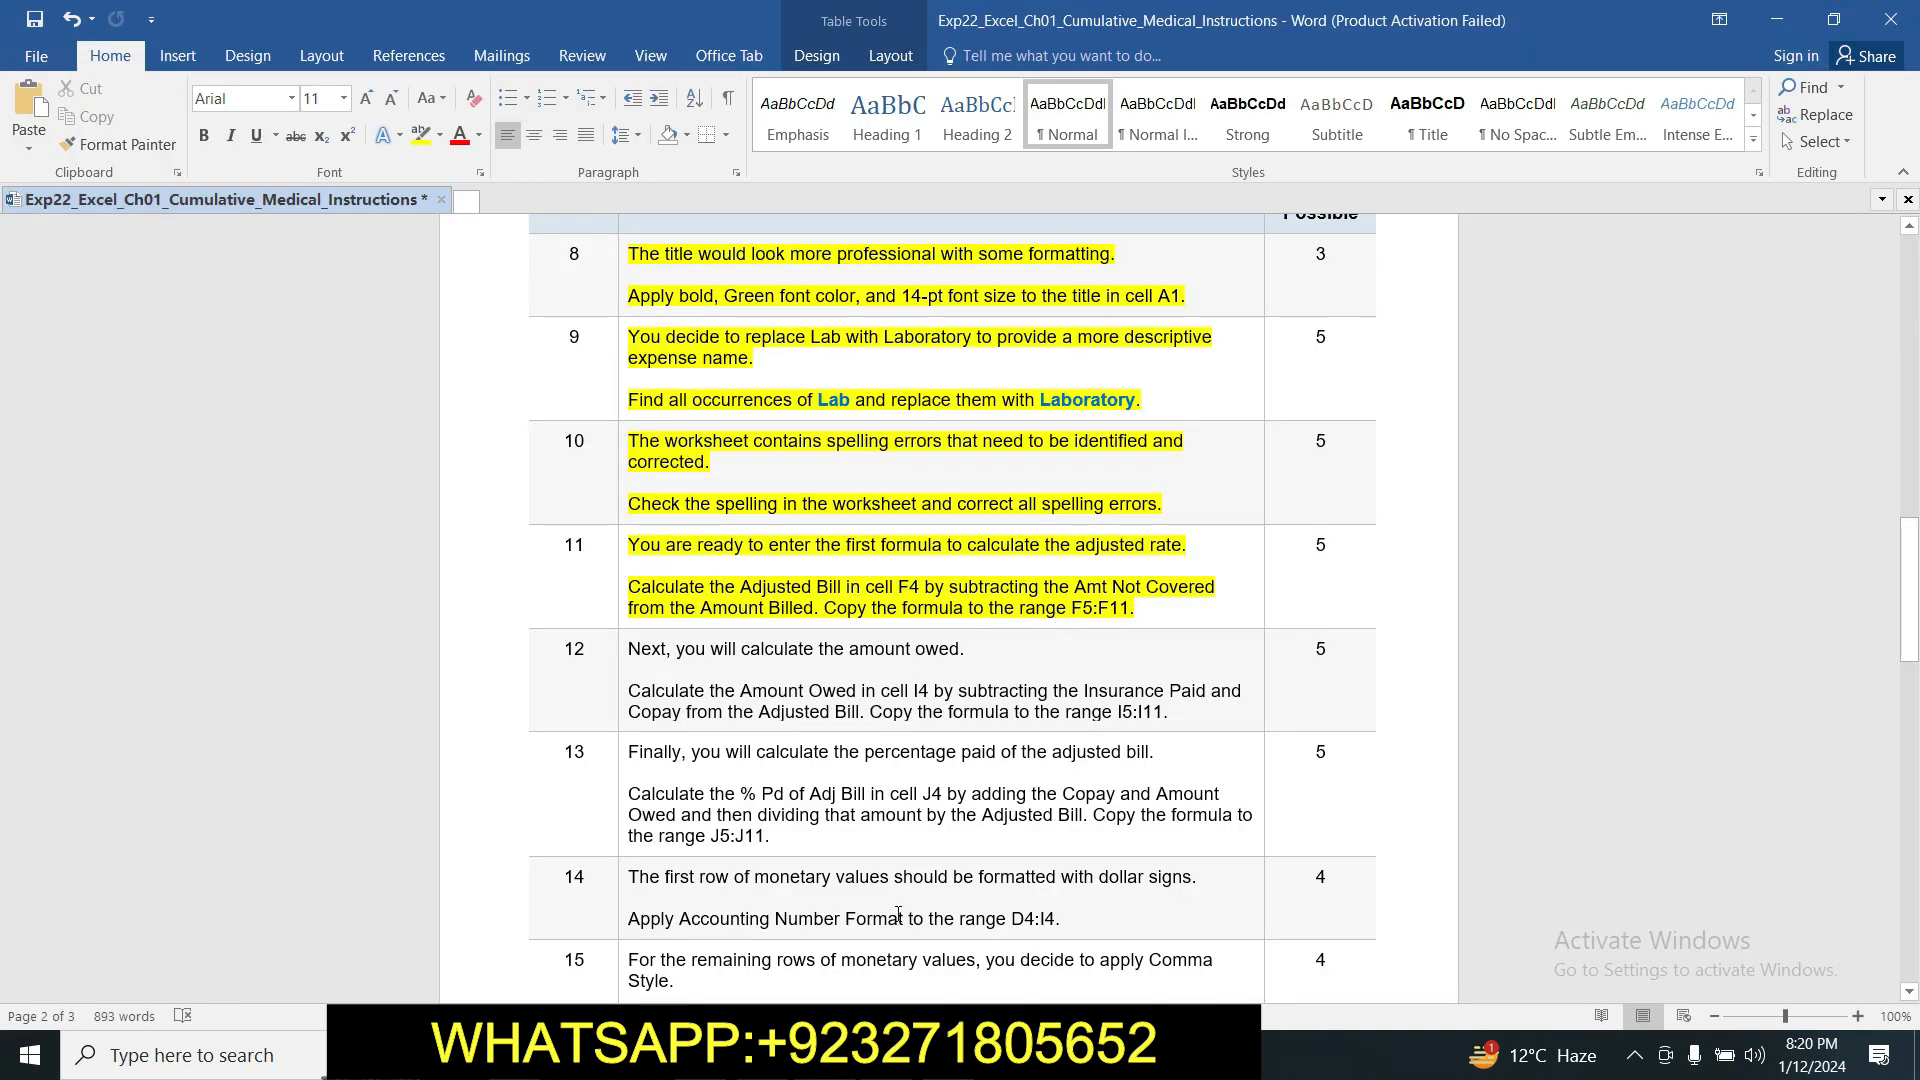
key(alt+Tab)
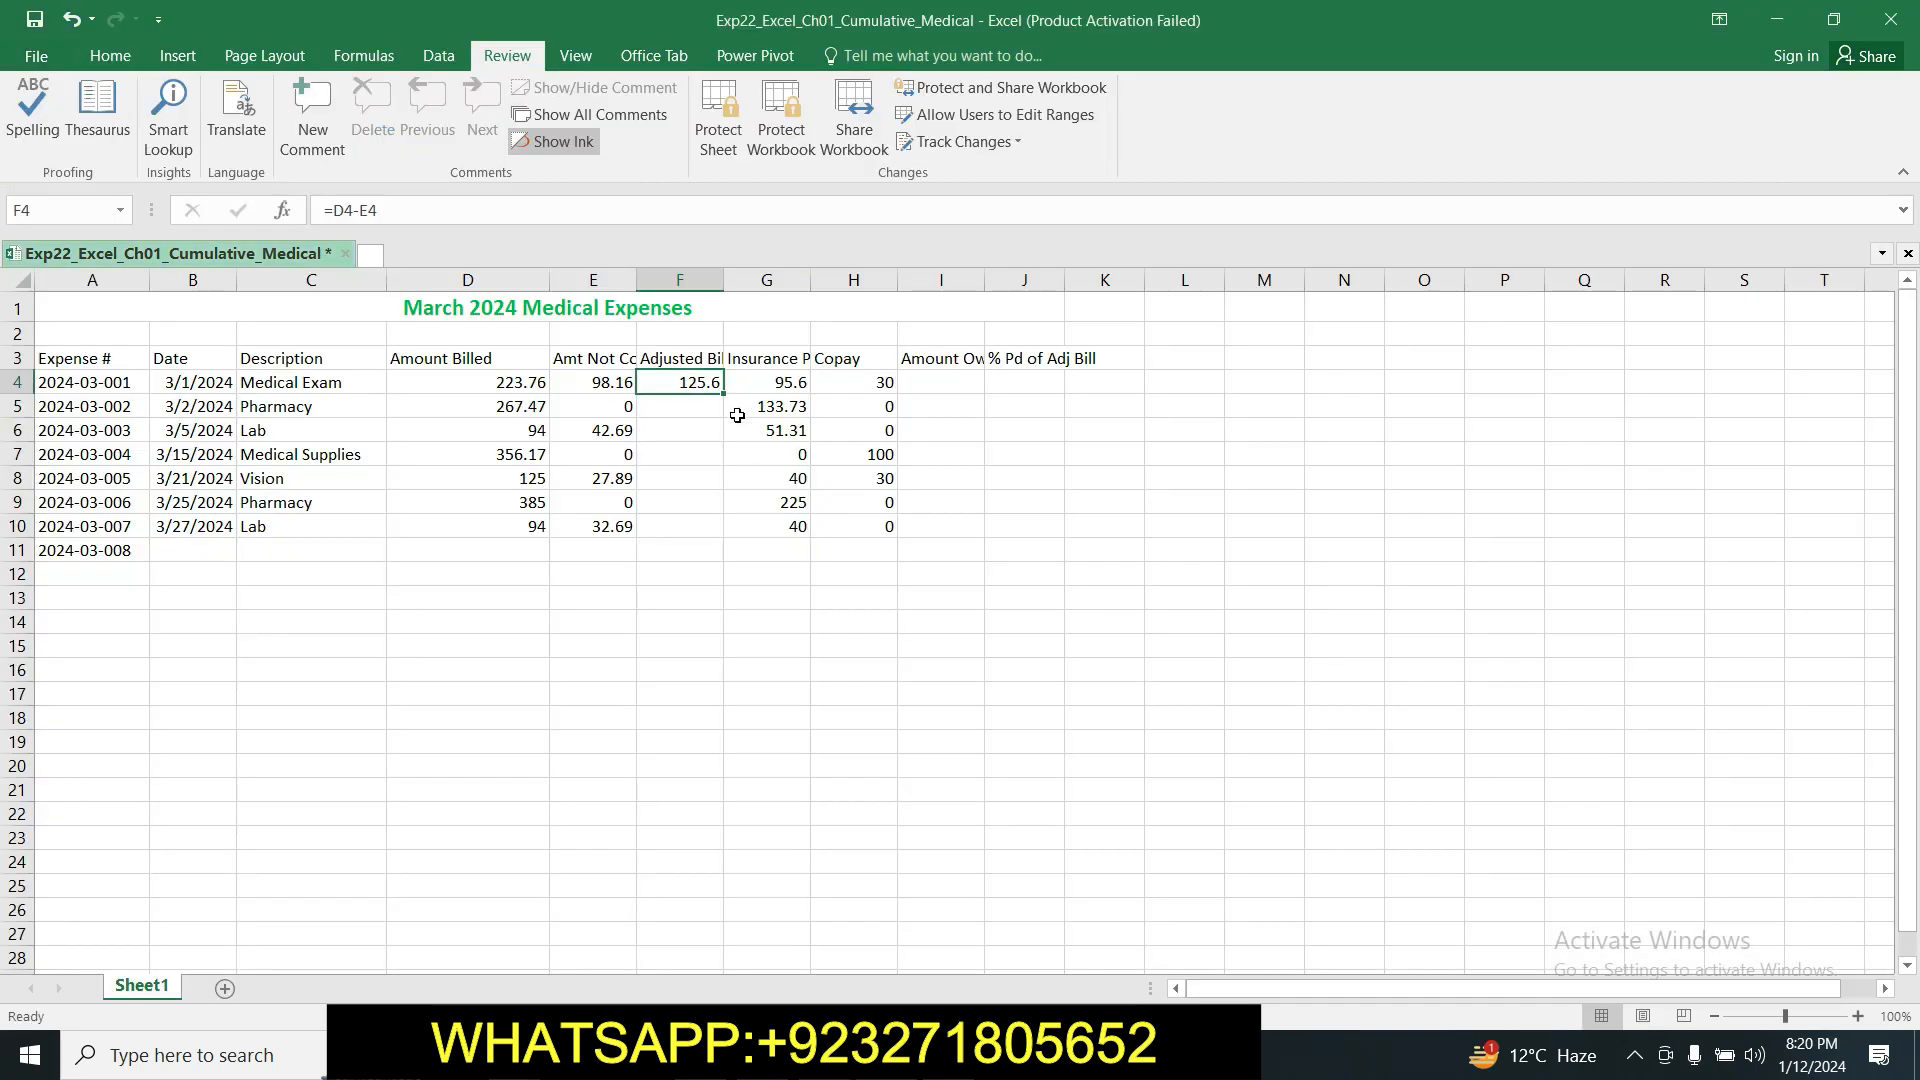
drag(725, 393, 723, 556)
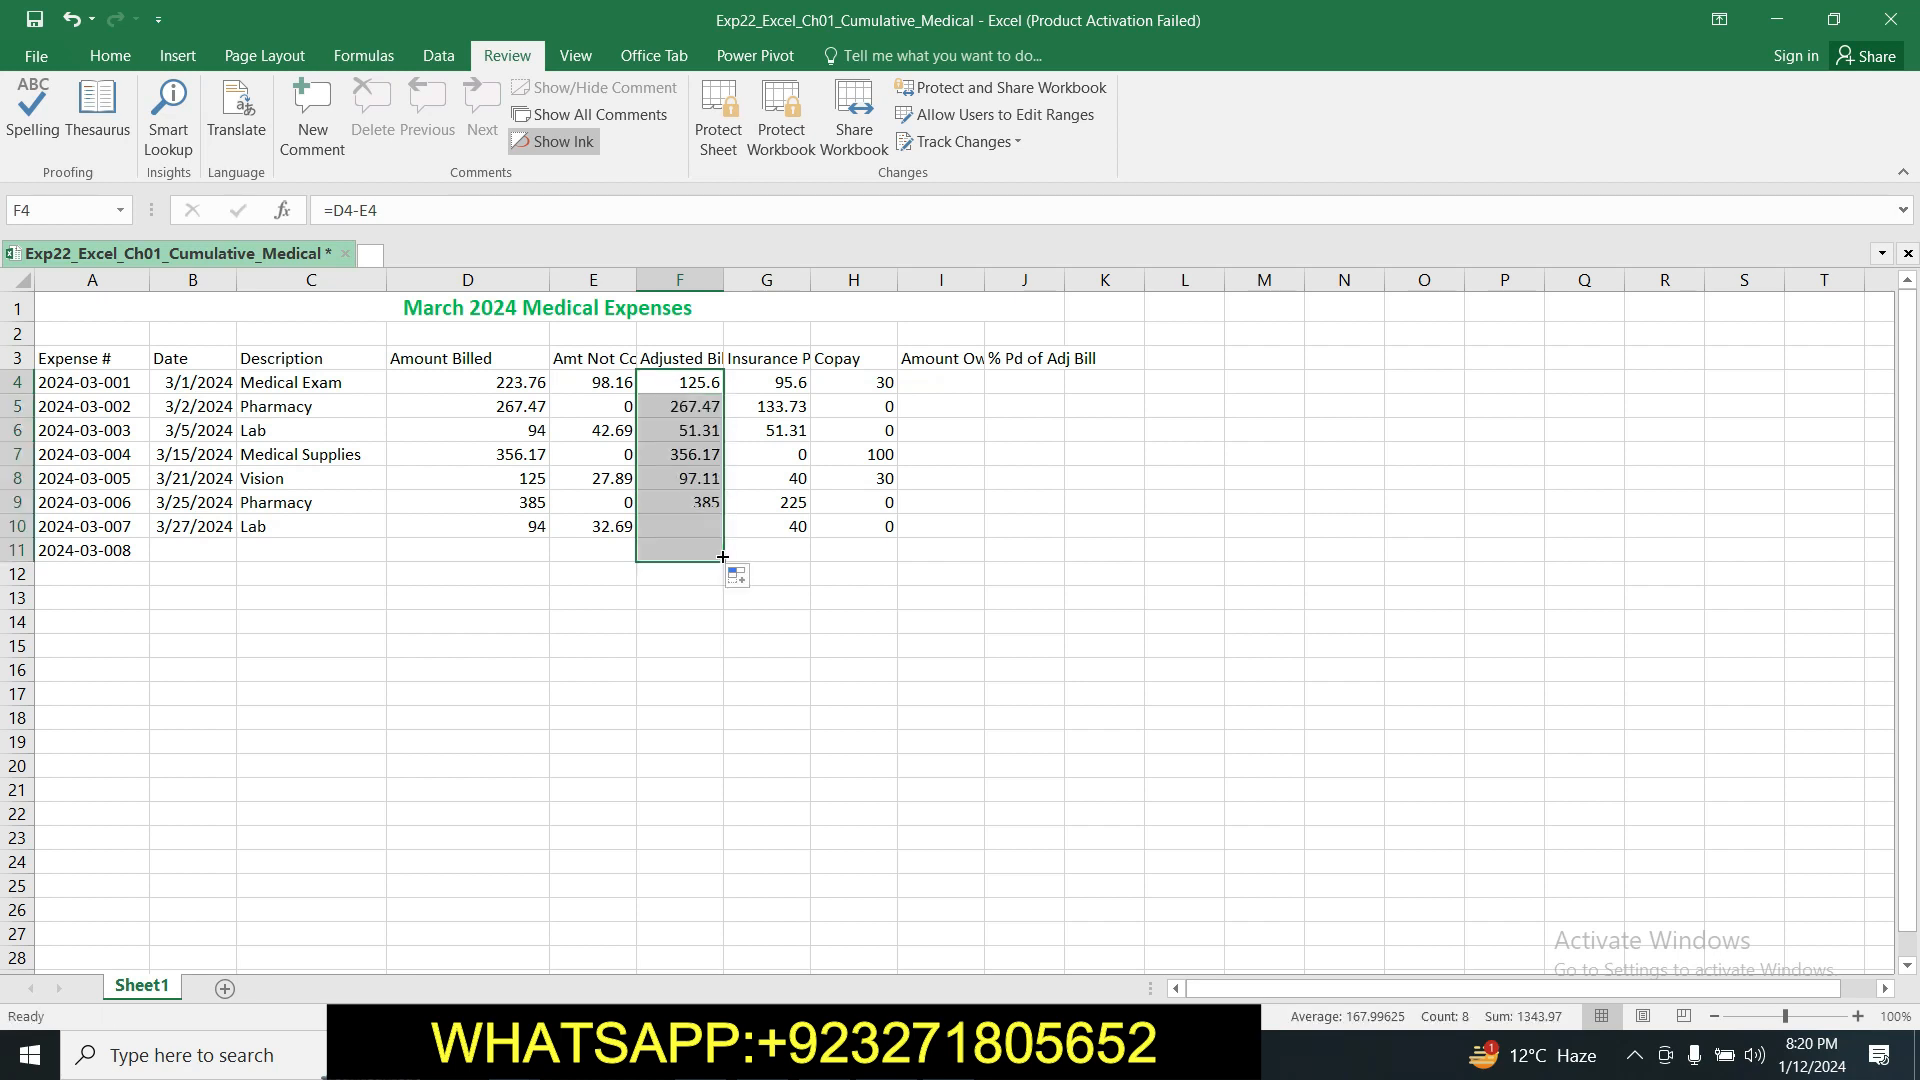
click(763, 553)
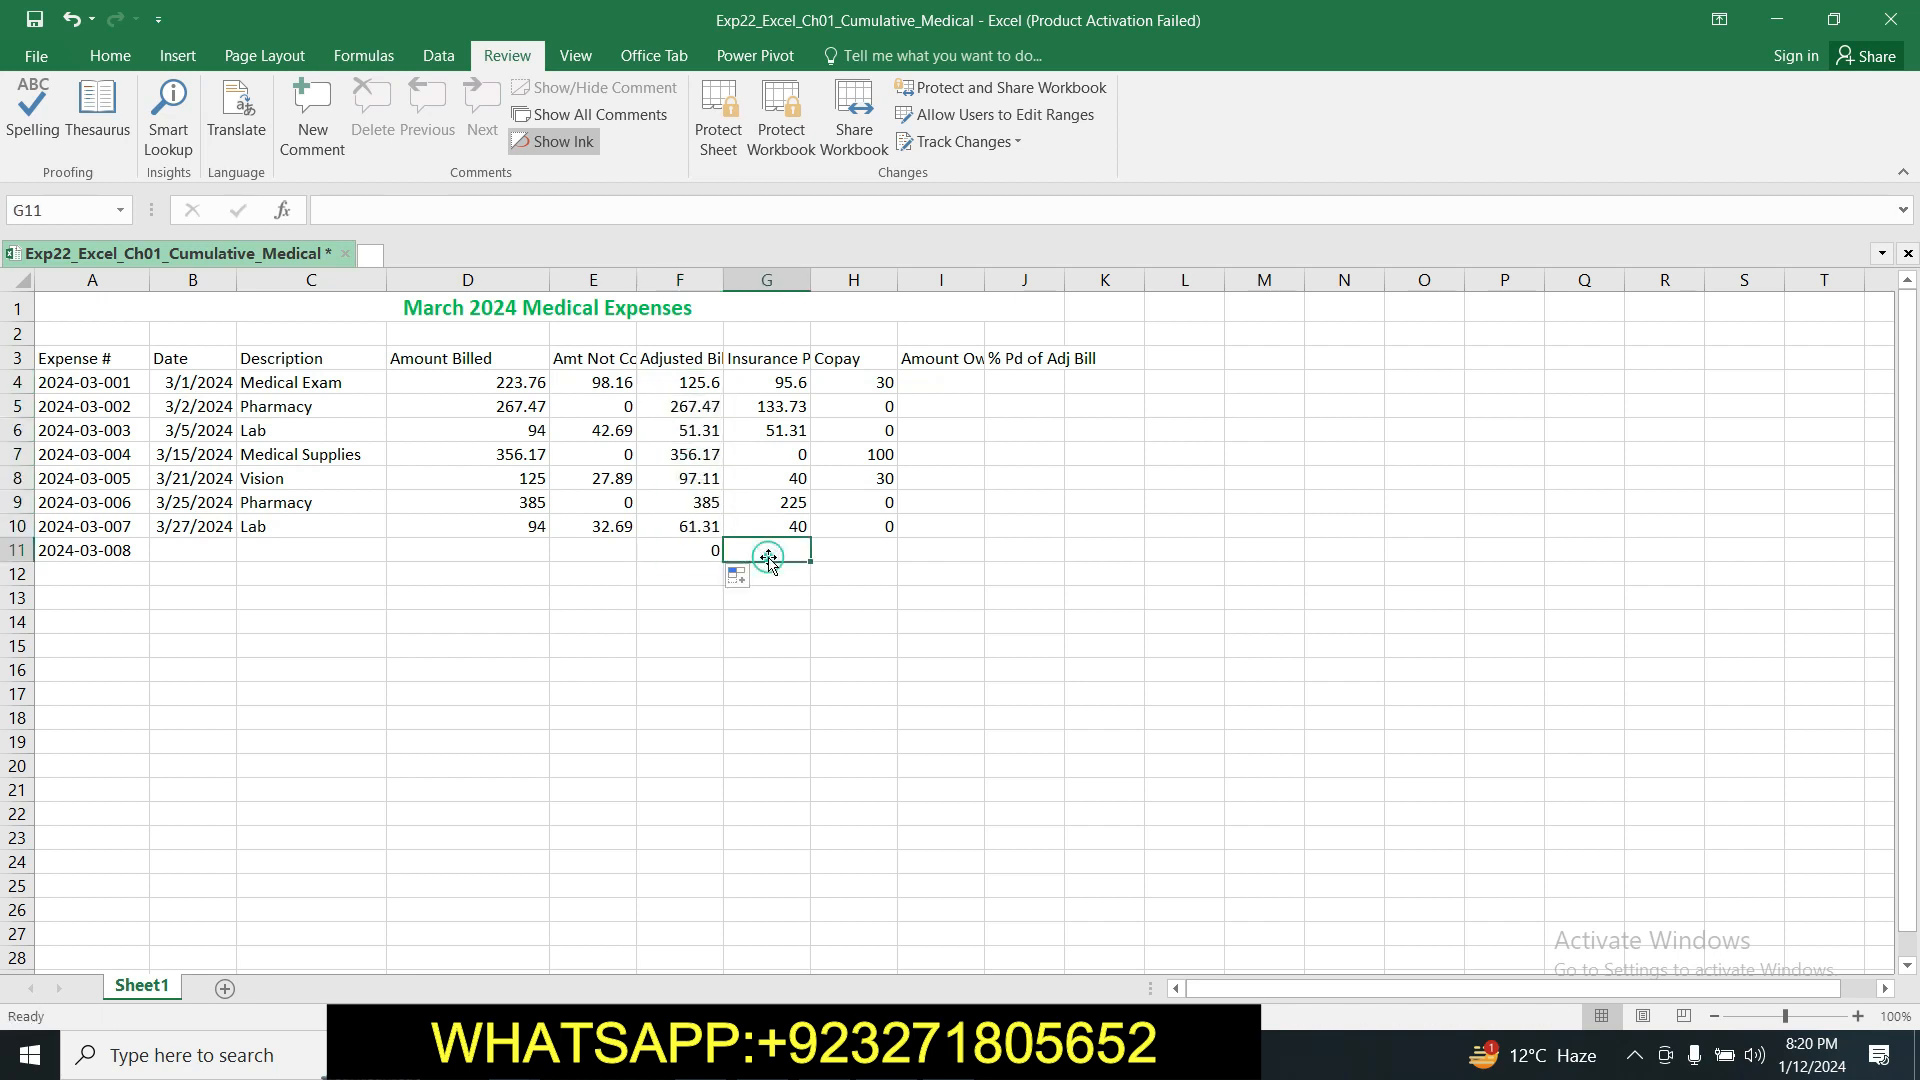
Step: Switch to Word and highlight the step 12 instruction about calculating the Amount Owed in yellow
click(830, 1054)
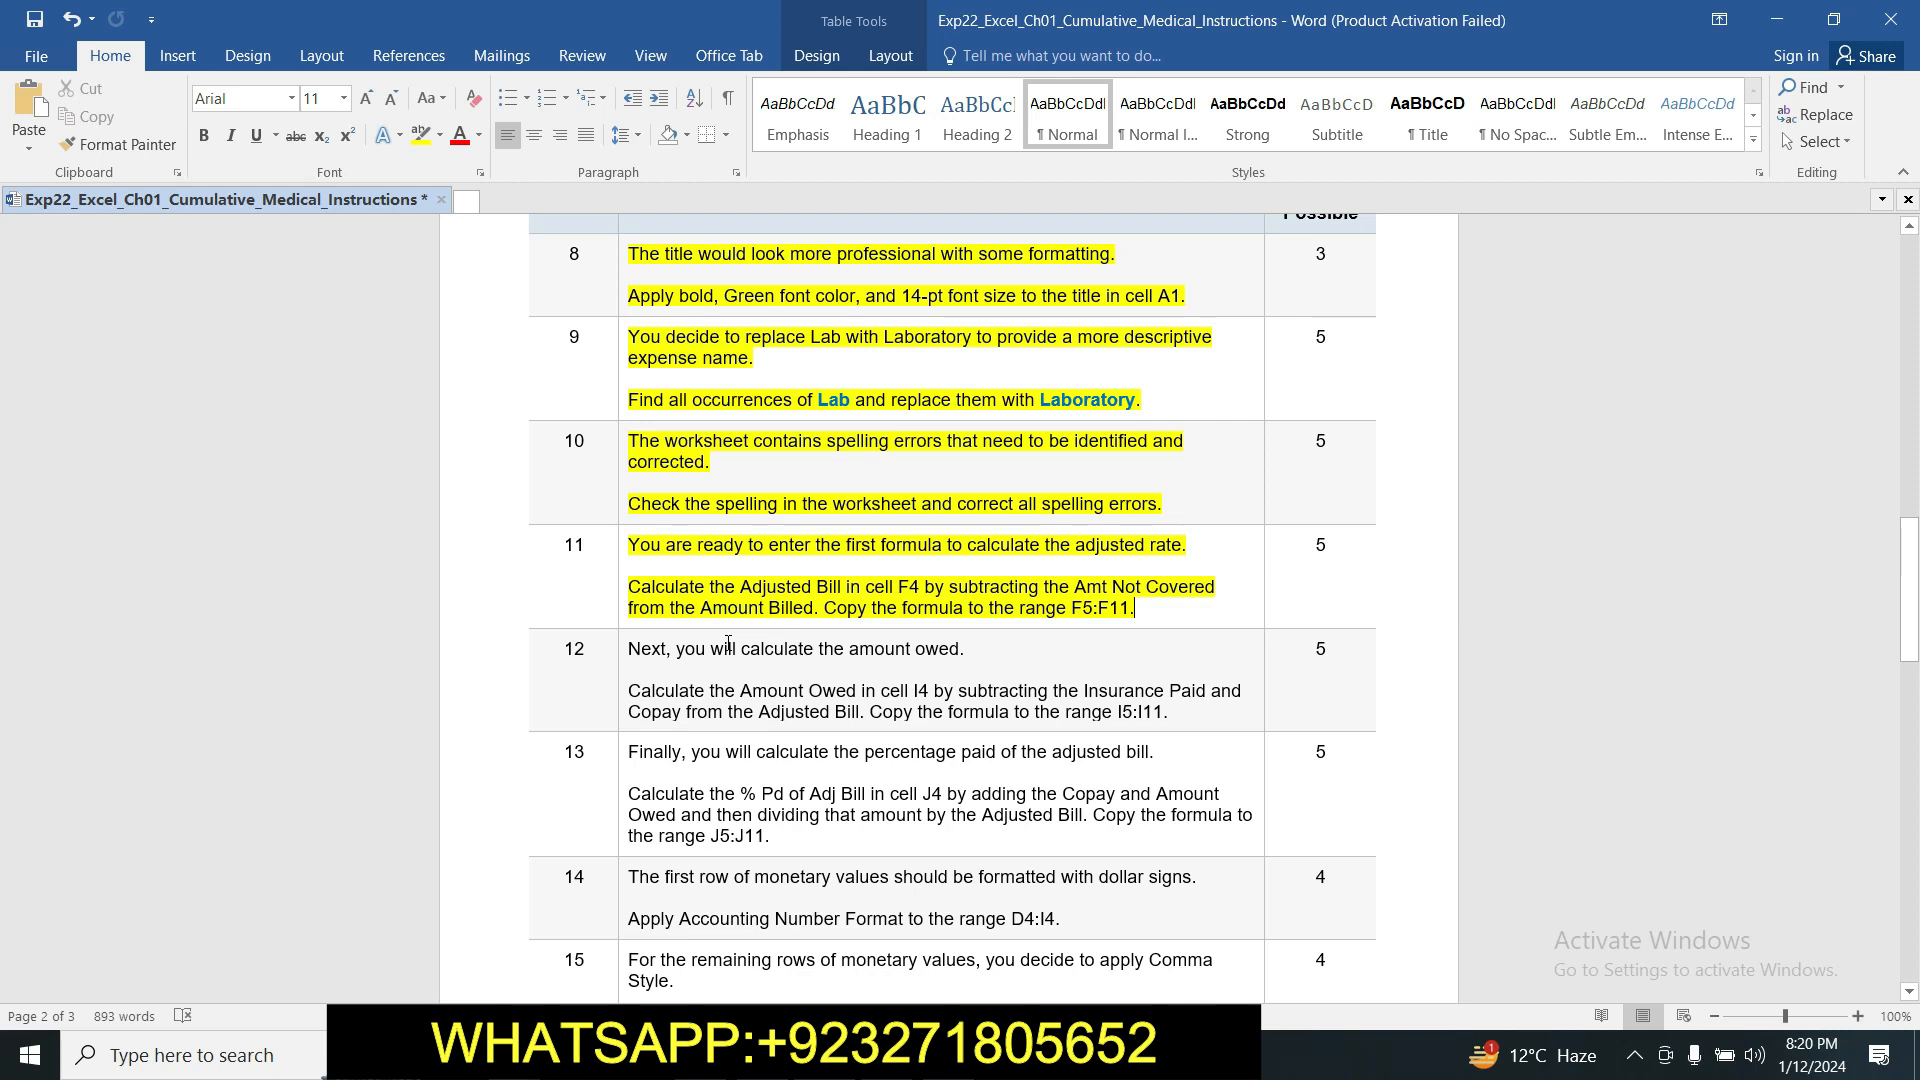
drag(630, 647, 1165, 713)
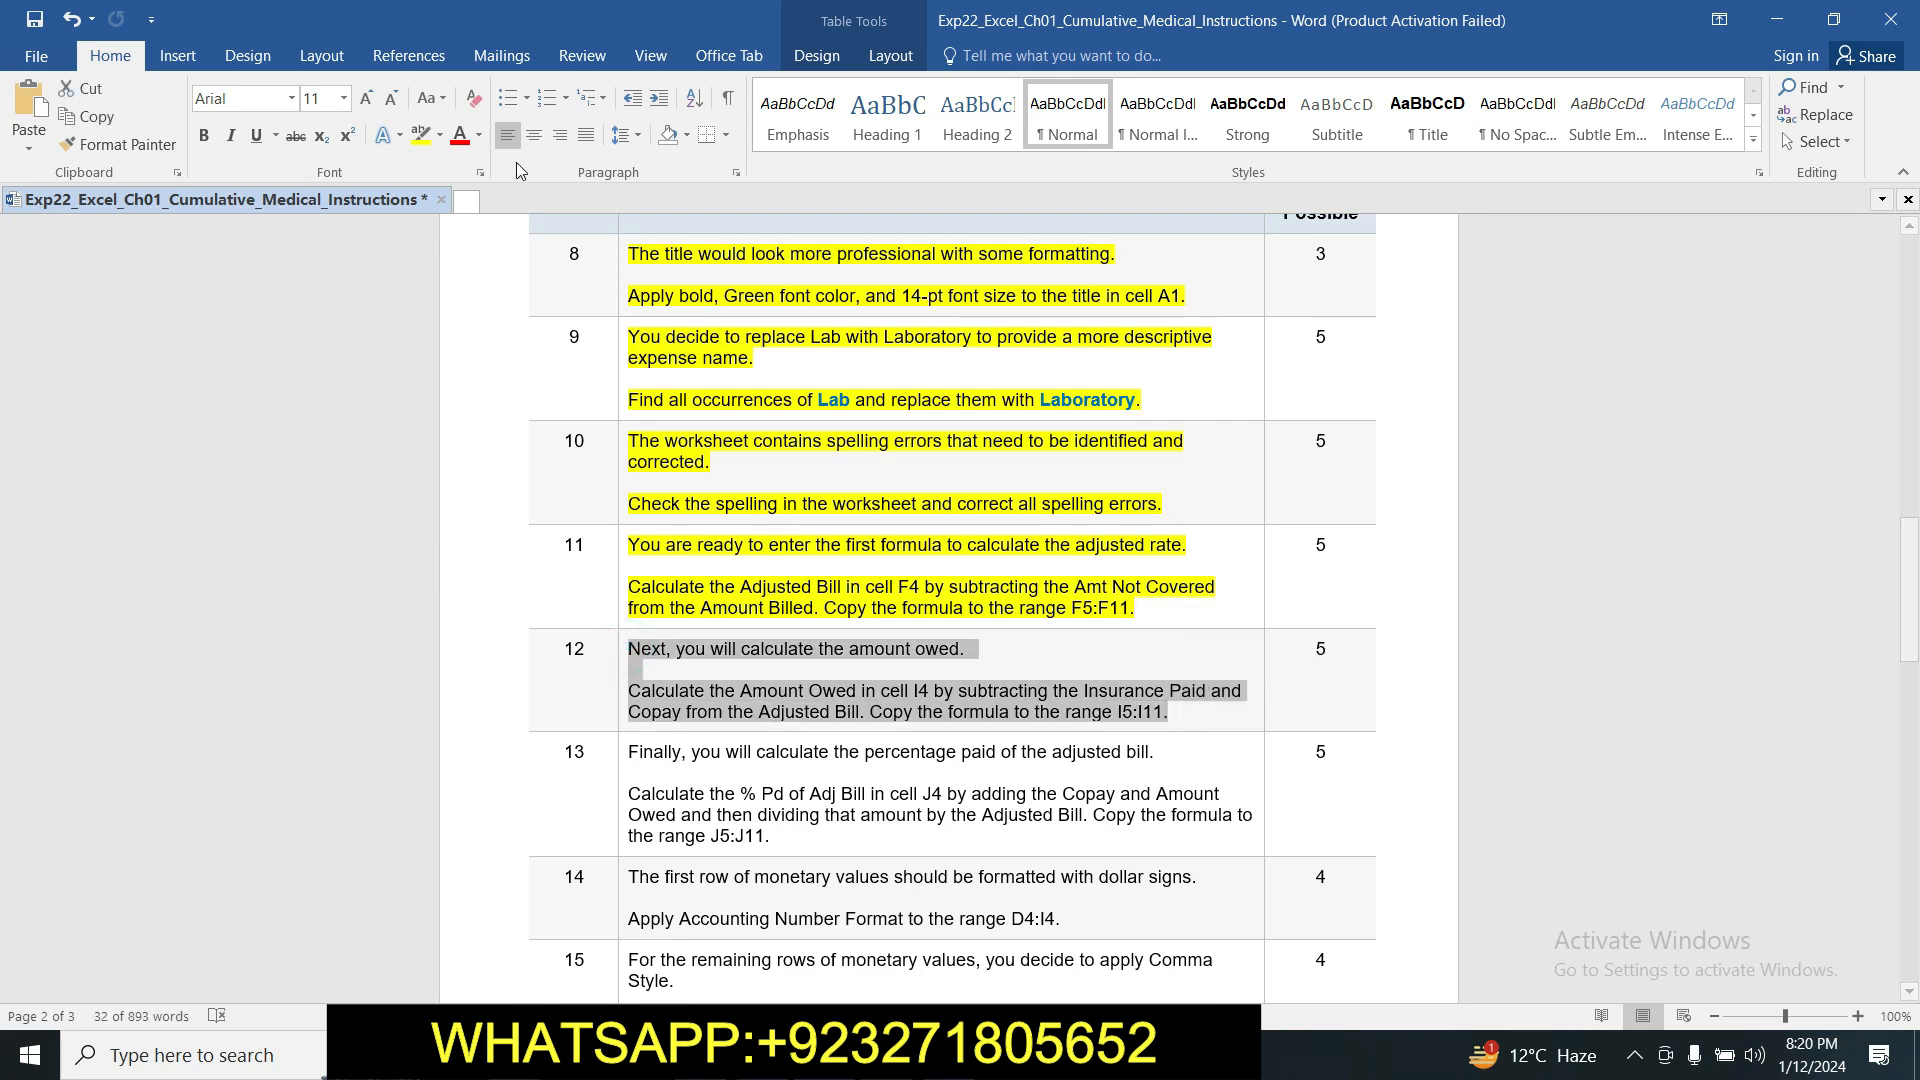
click(420, 134)
click(1776, 590)
drag(1908, 560, 1909, 580)
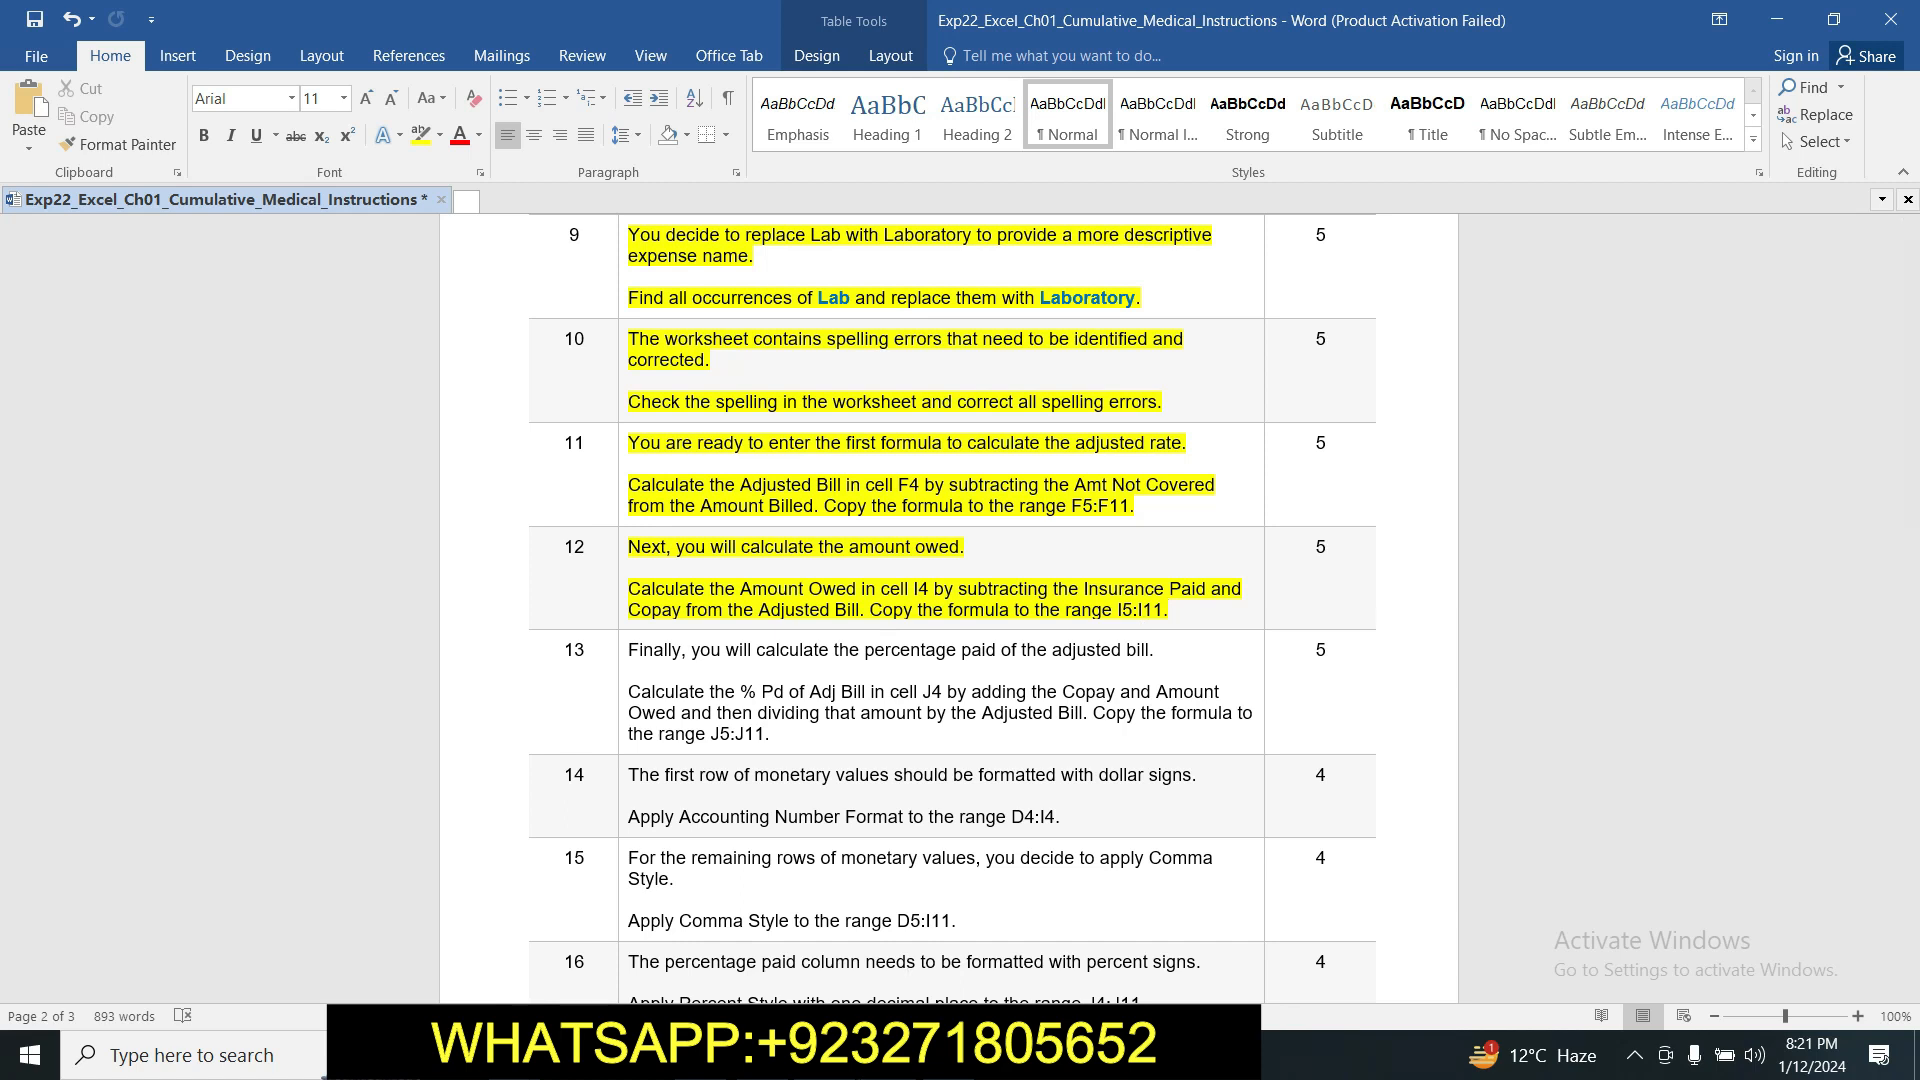
Step: Switch to Excel and enter the formula =F4-G4-H4 in cell I4 to calculate the Amount Owed
key(alt+Tab)
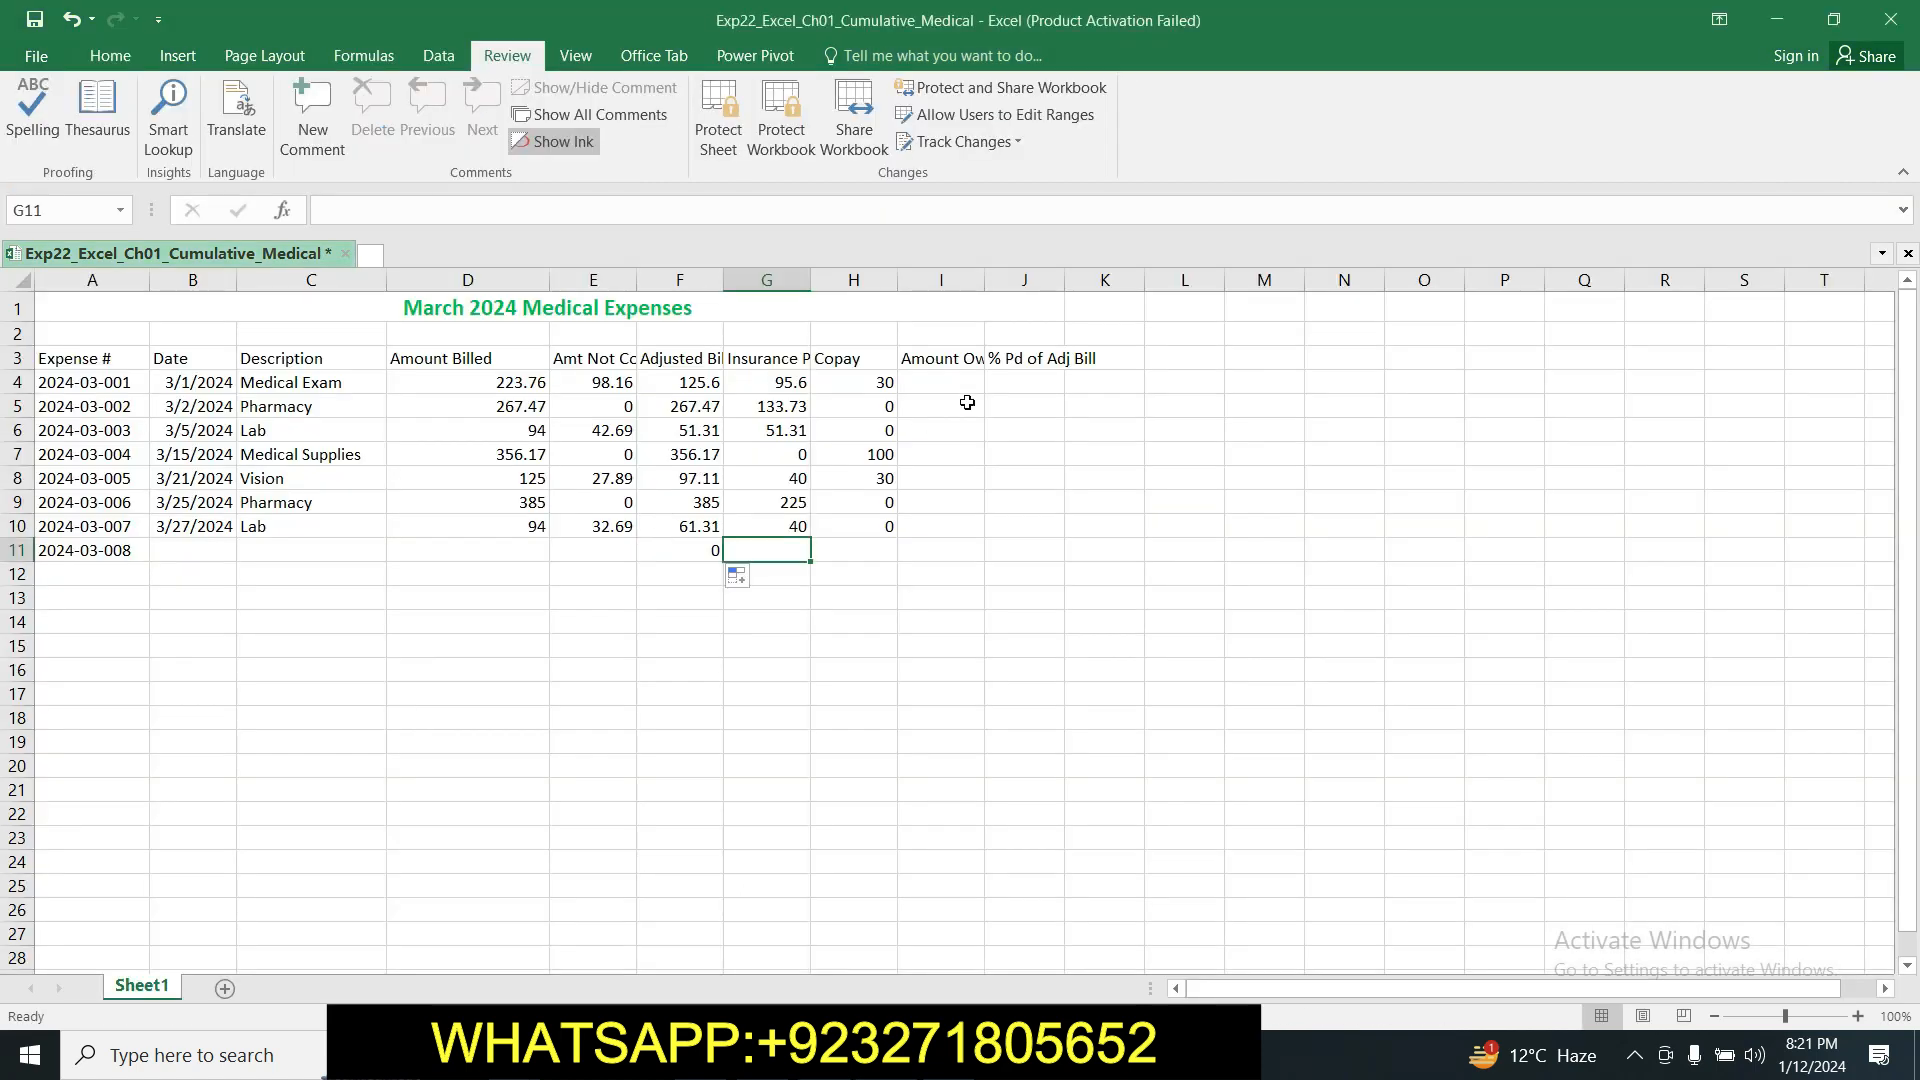
click(964, 386)
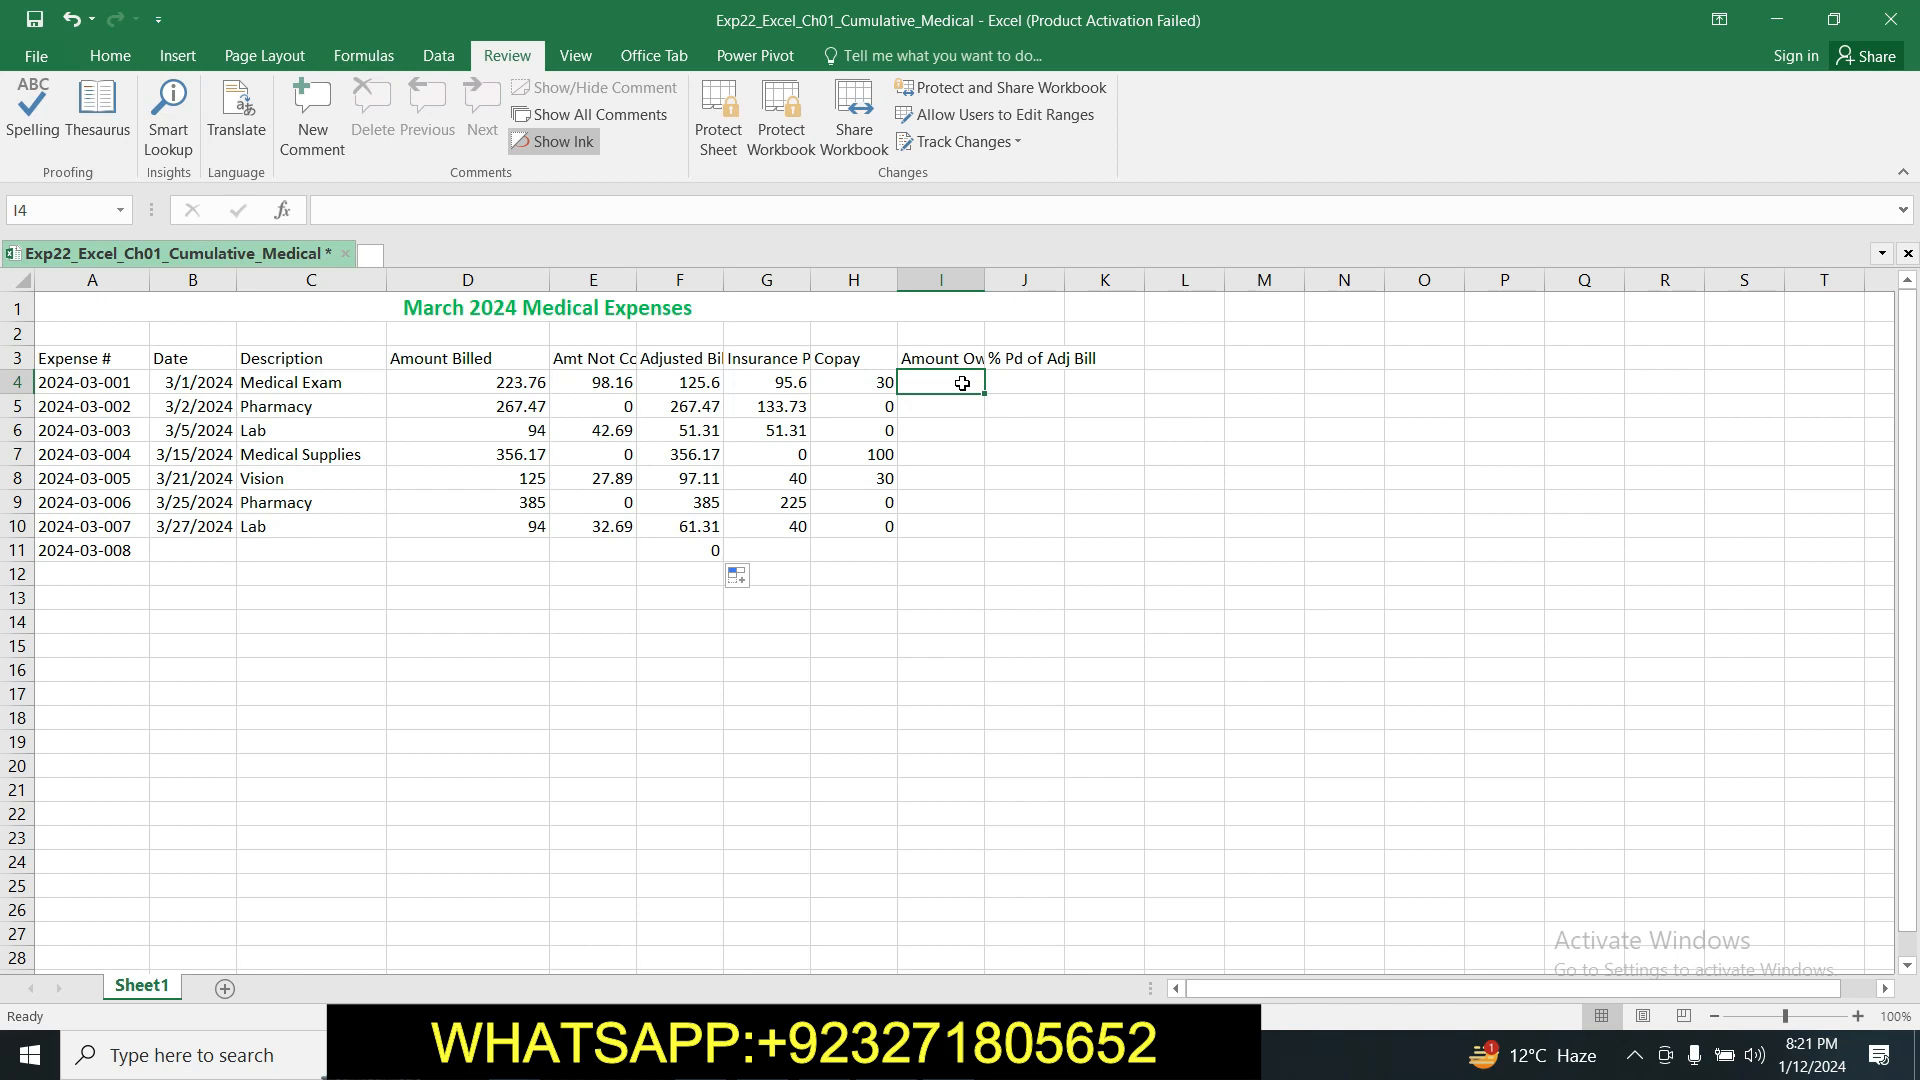
text(=)
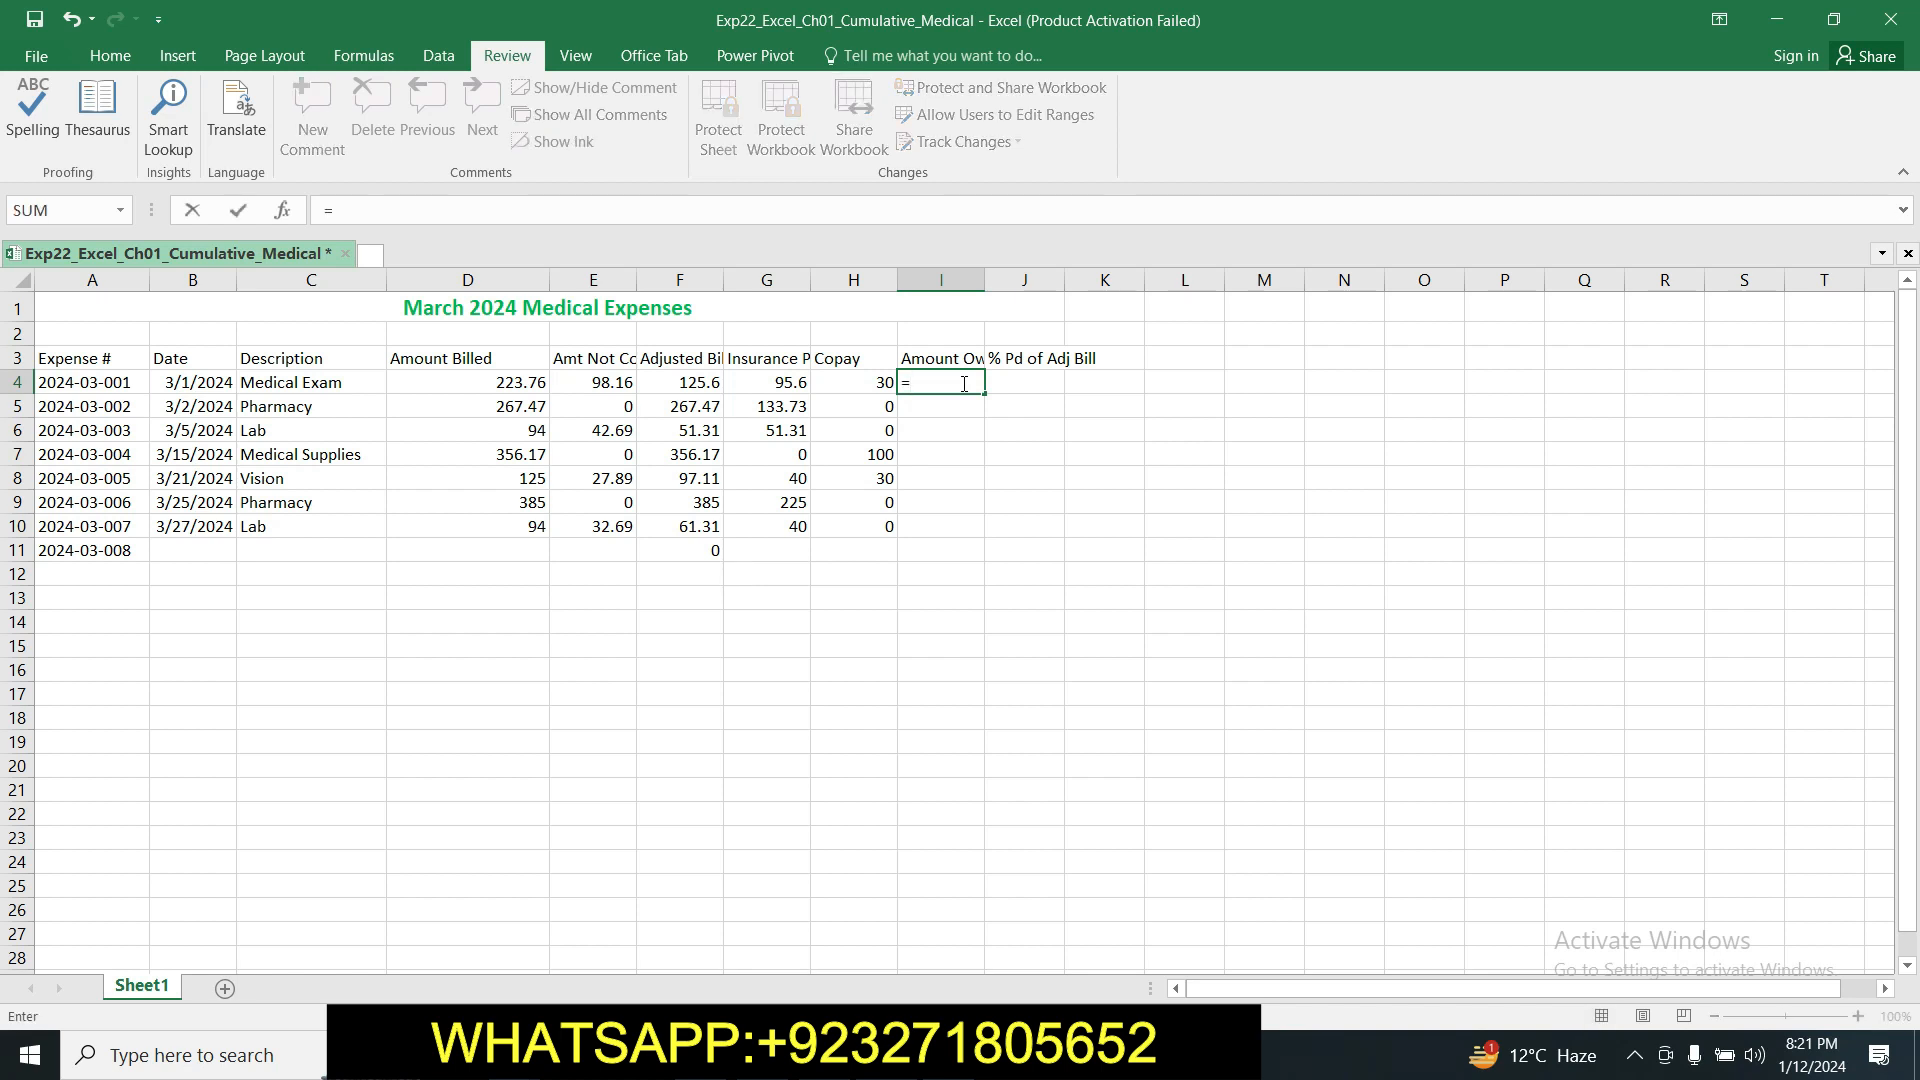
click(683, 380)
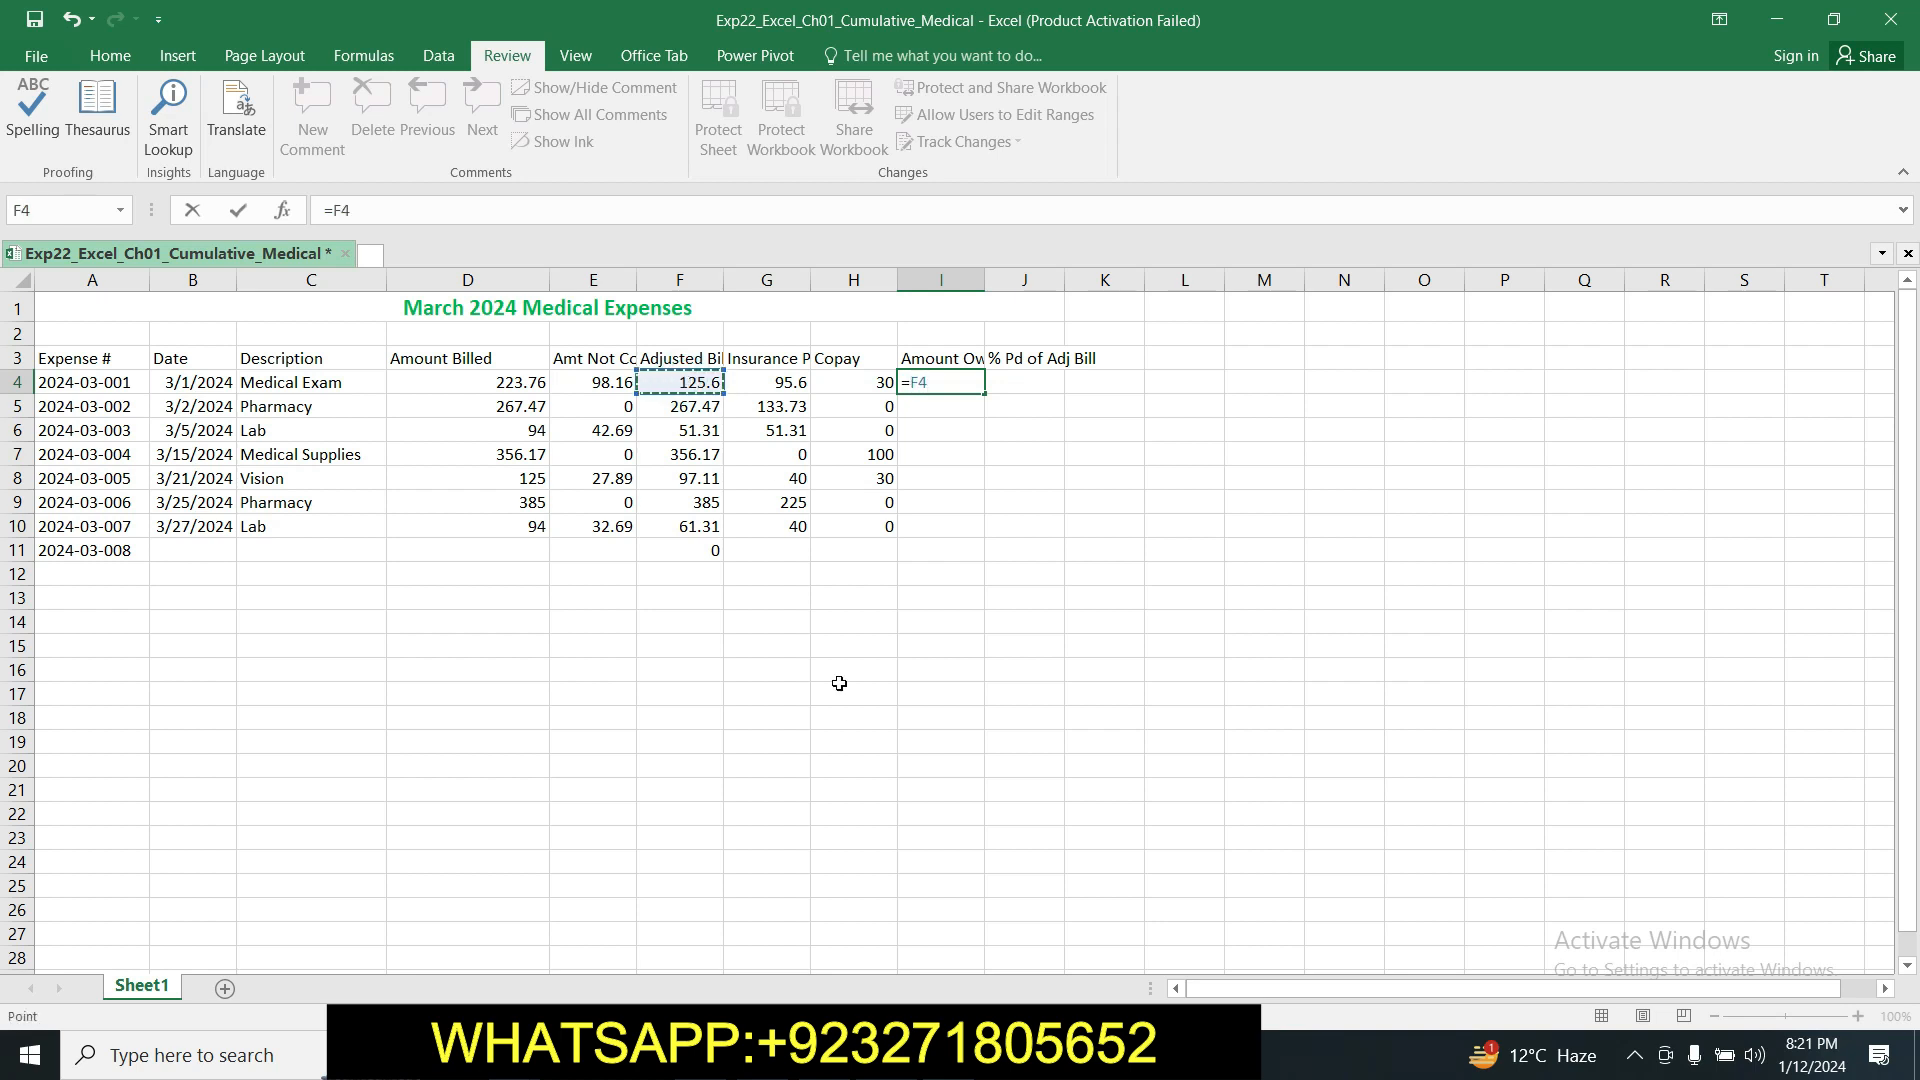
key(alt+Tab)
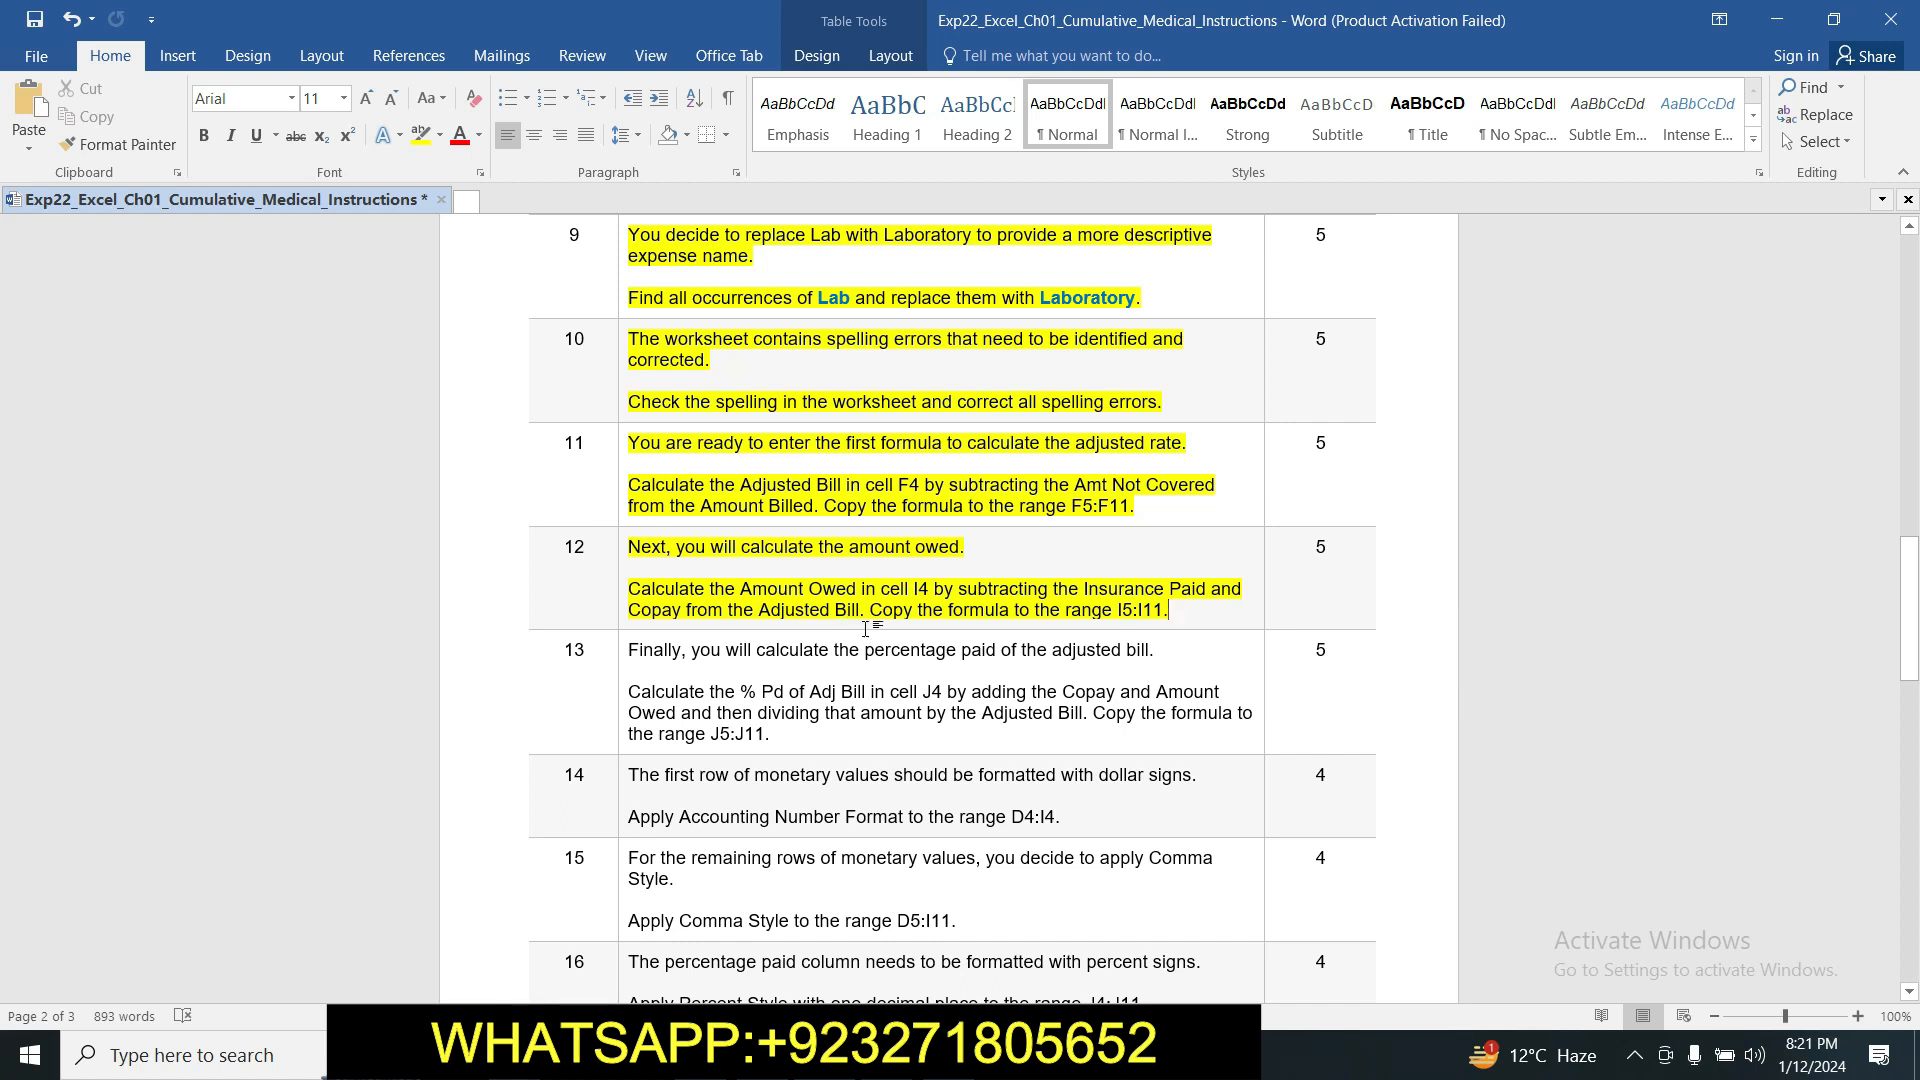
key(alt+Tab)
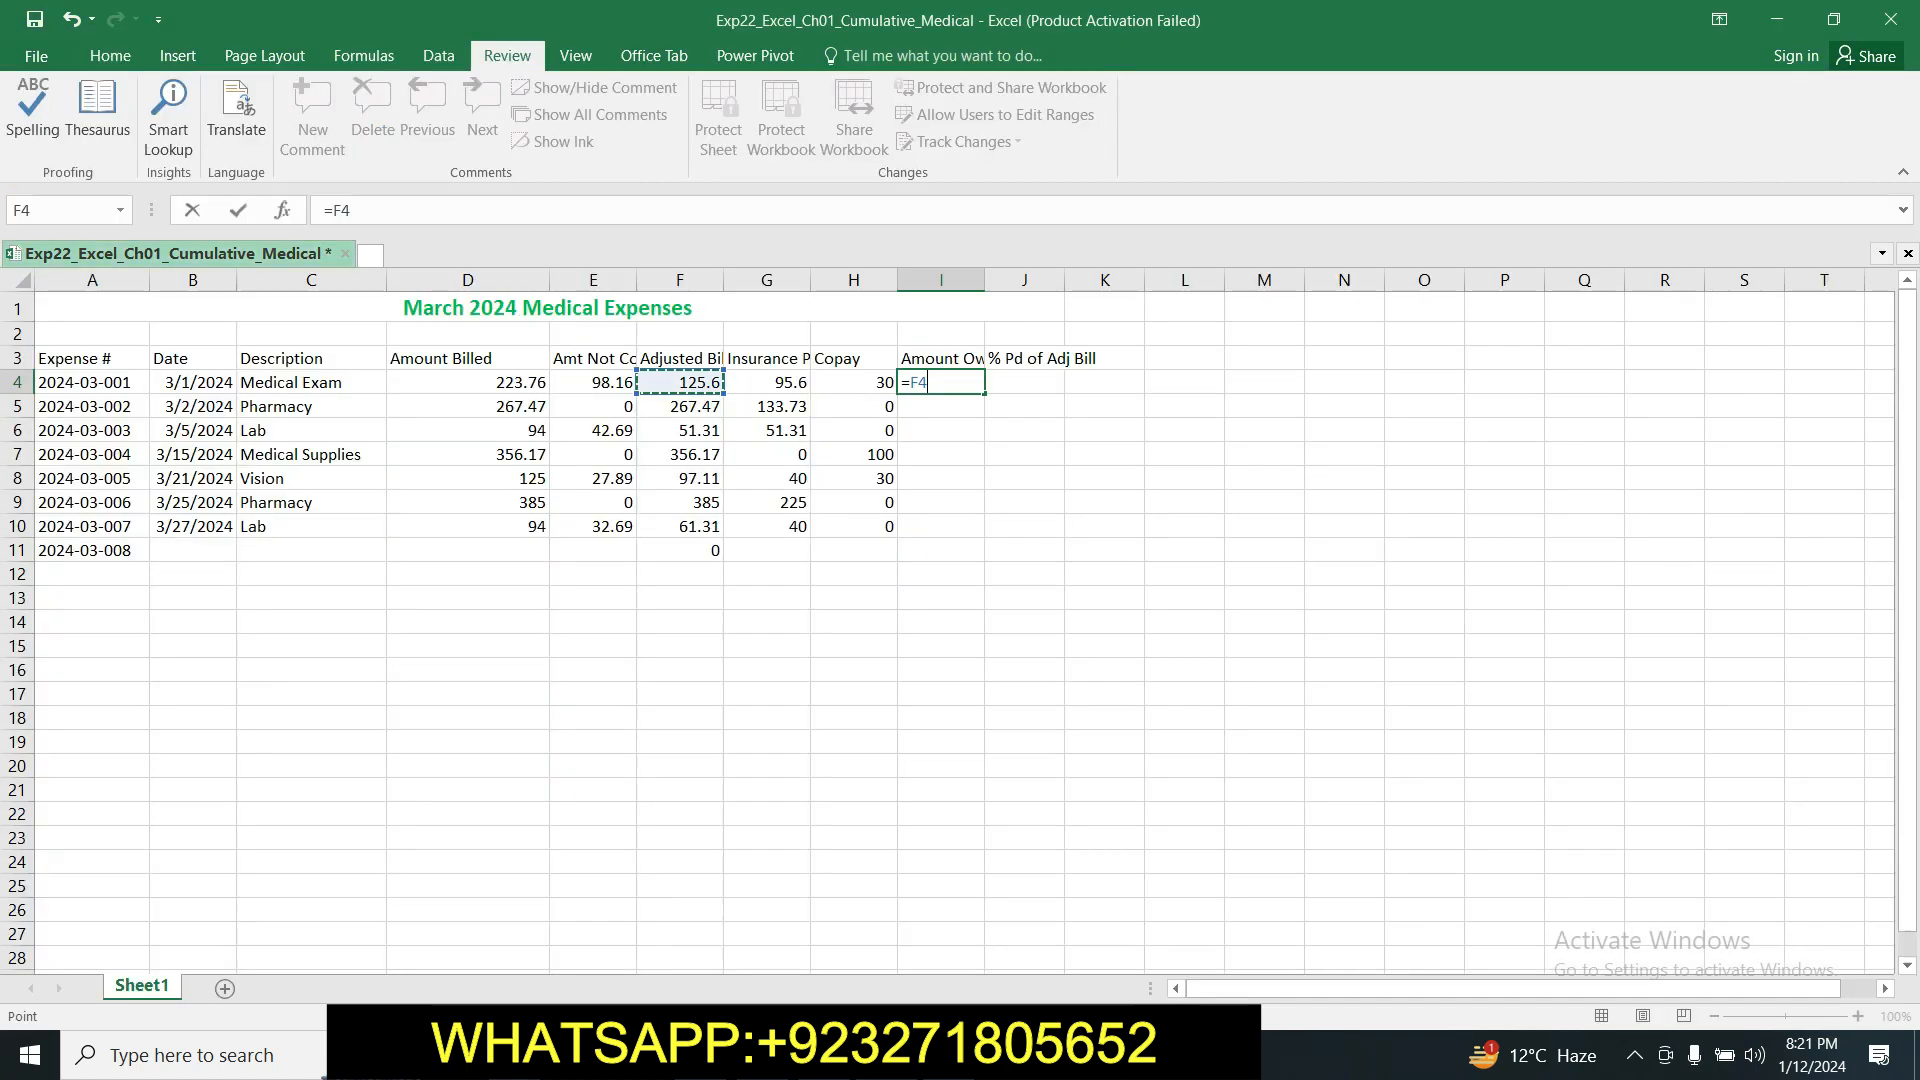
text(-)
click(776, 382)
text(-)
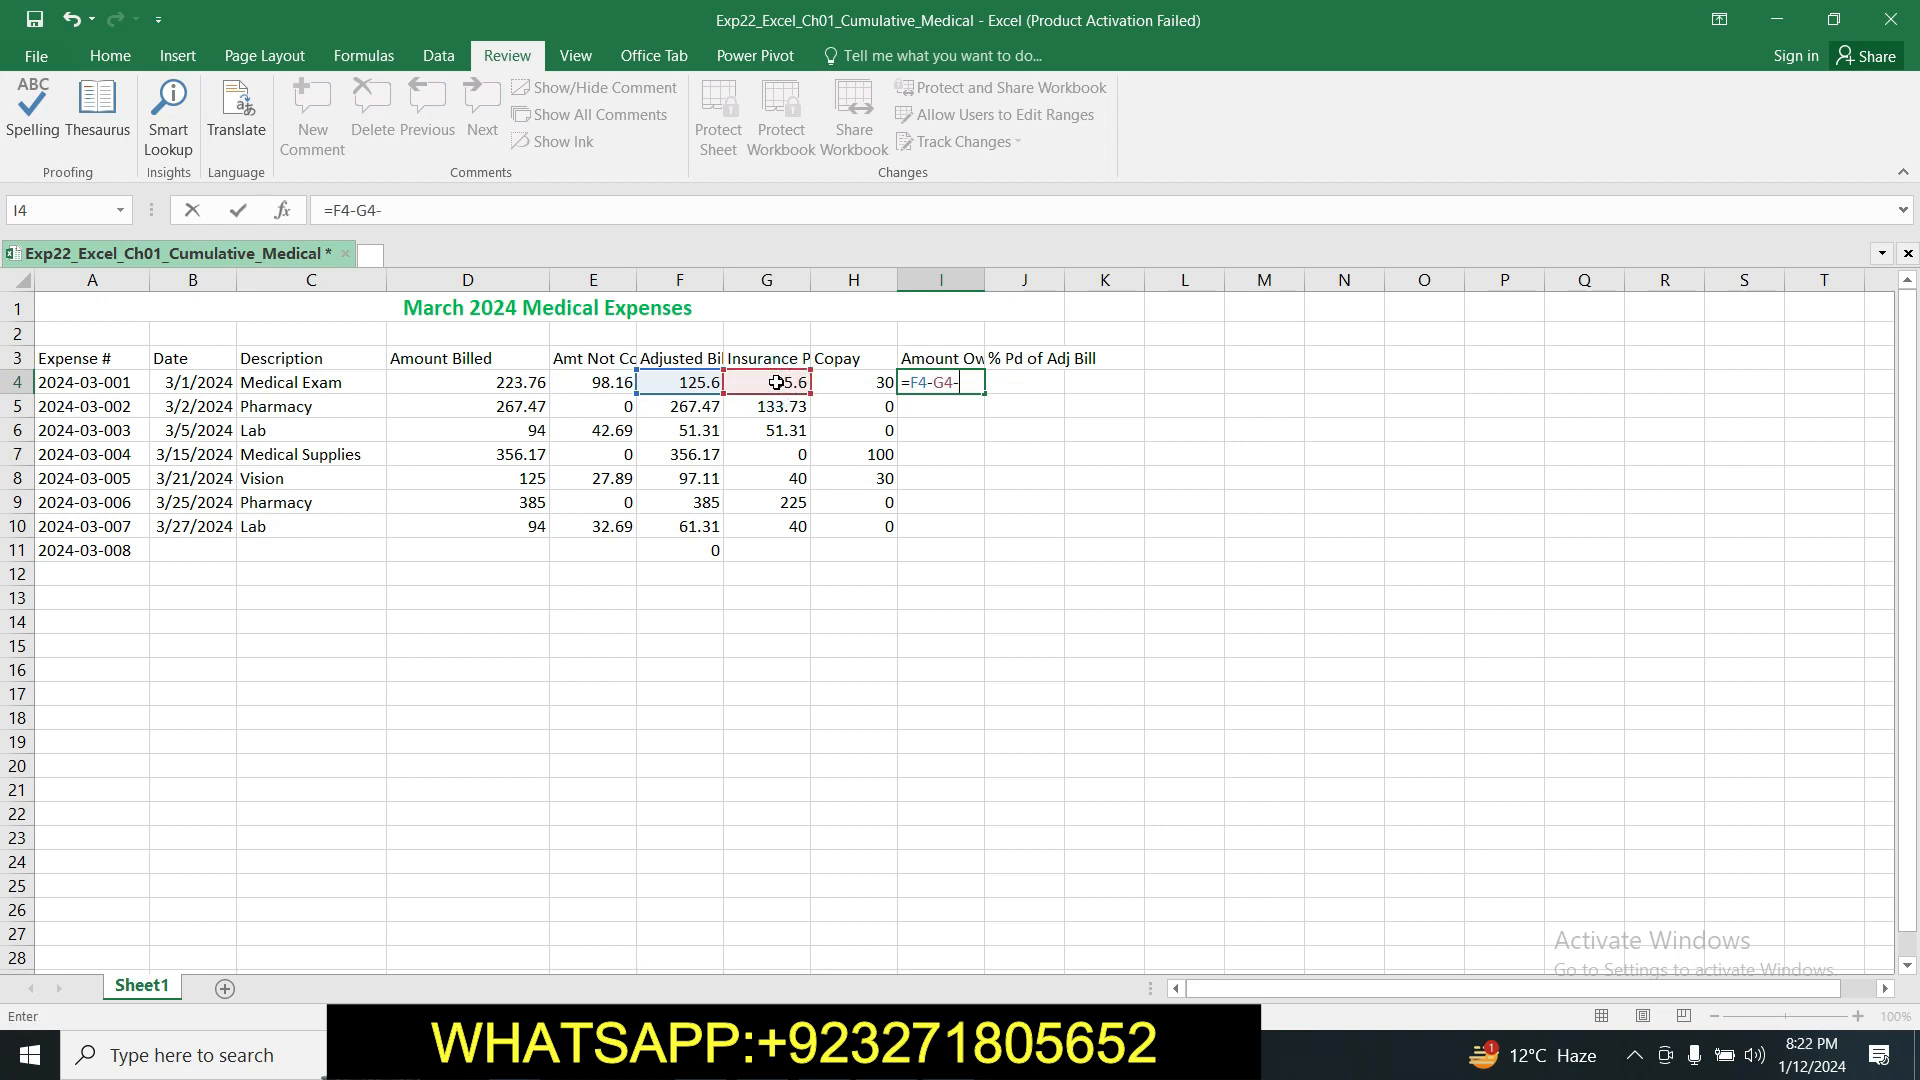
click(868, 385)
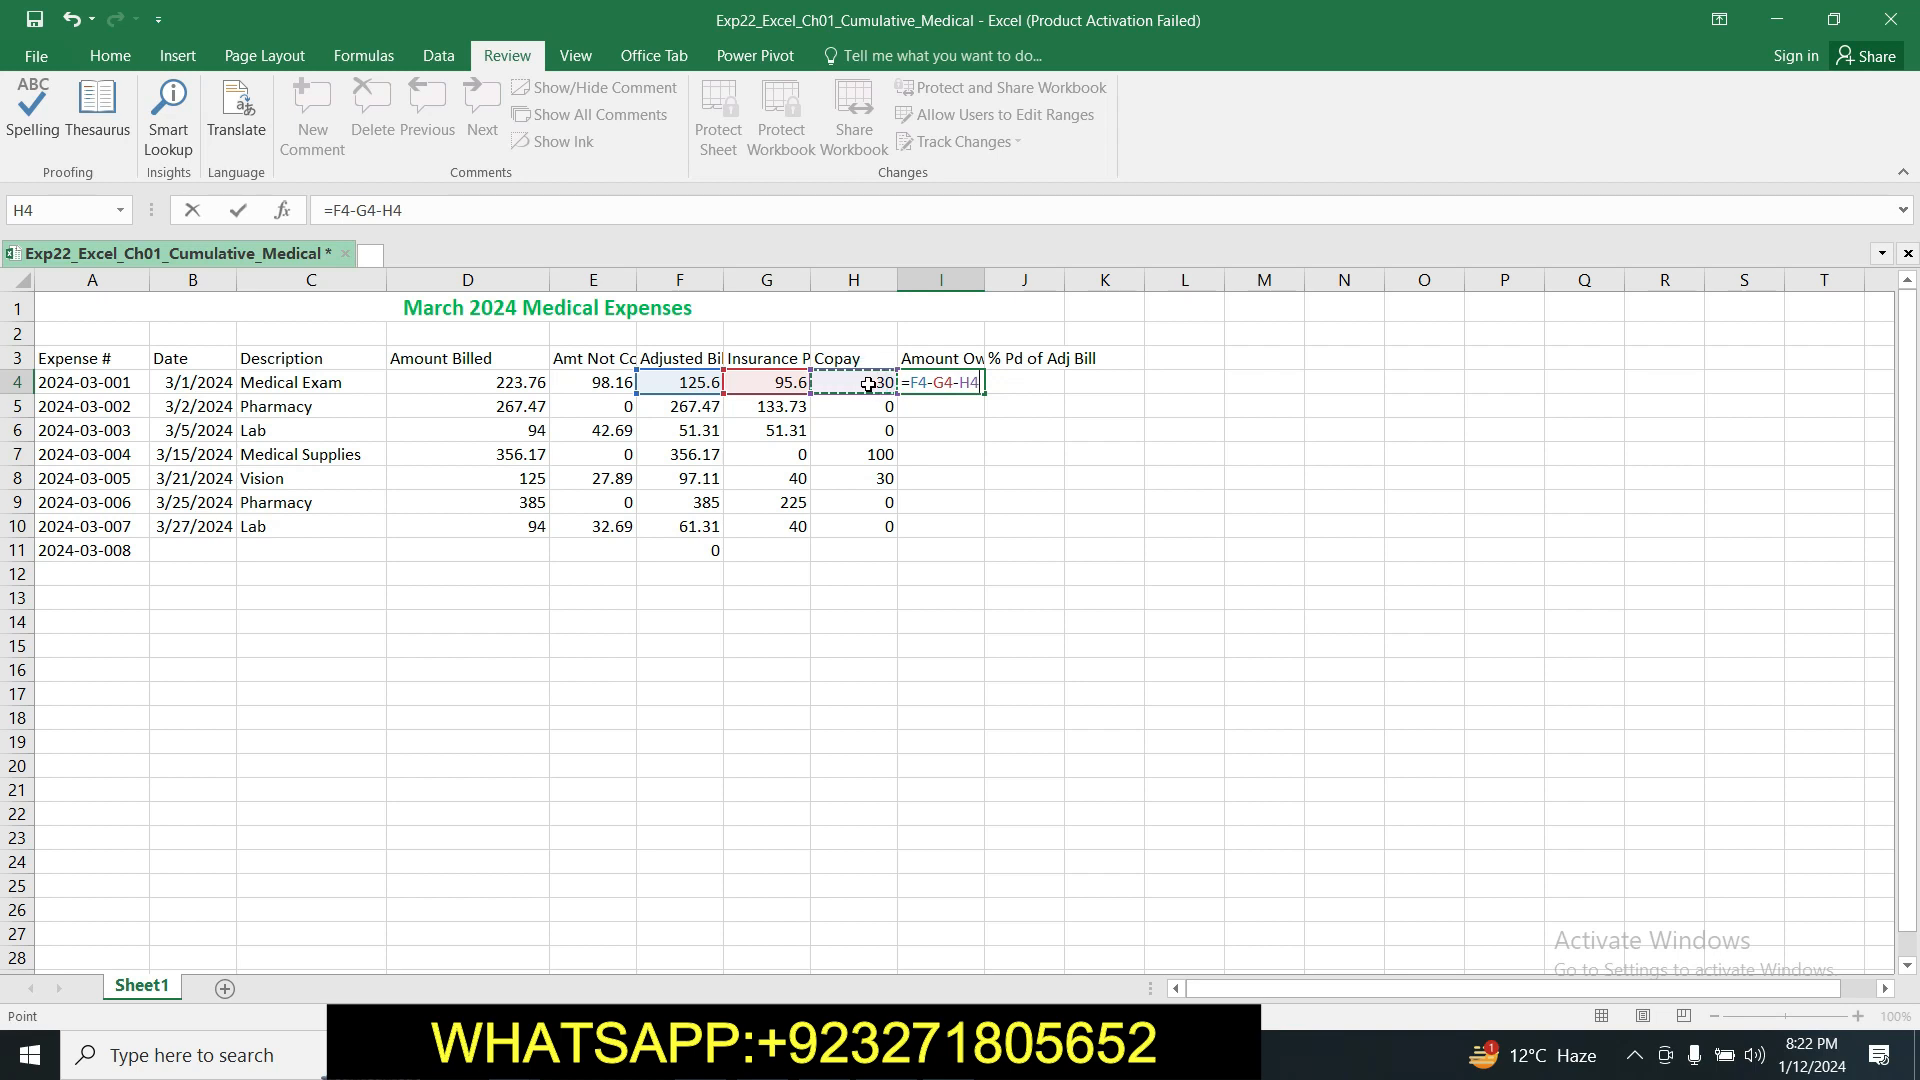
key(Return)
Step: Copy the Amount Owed formula from cell I4 to the range I5:I11, checking step 12 in the Word instructions and the row 4 source cells
click(933, 380)
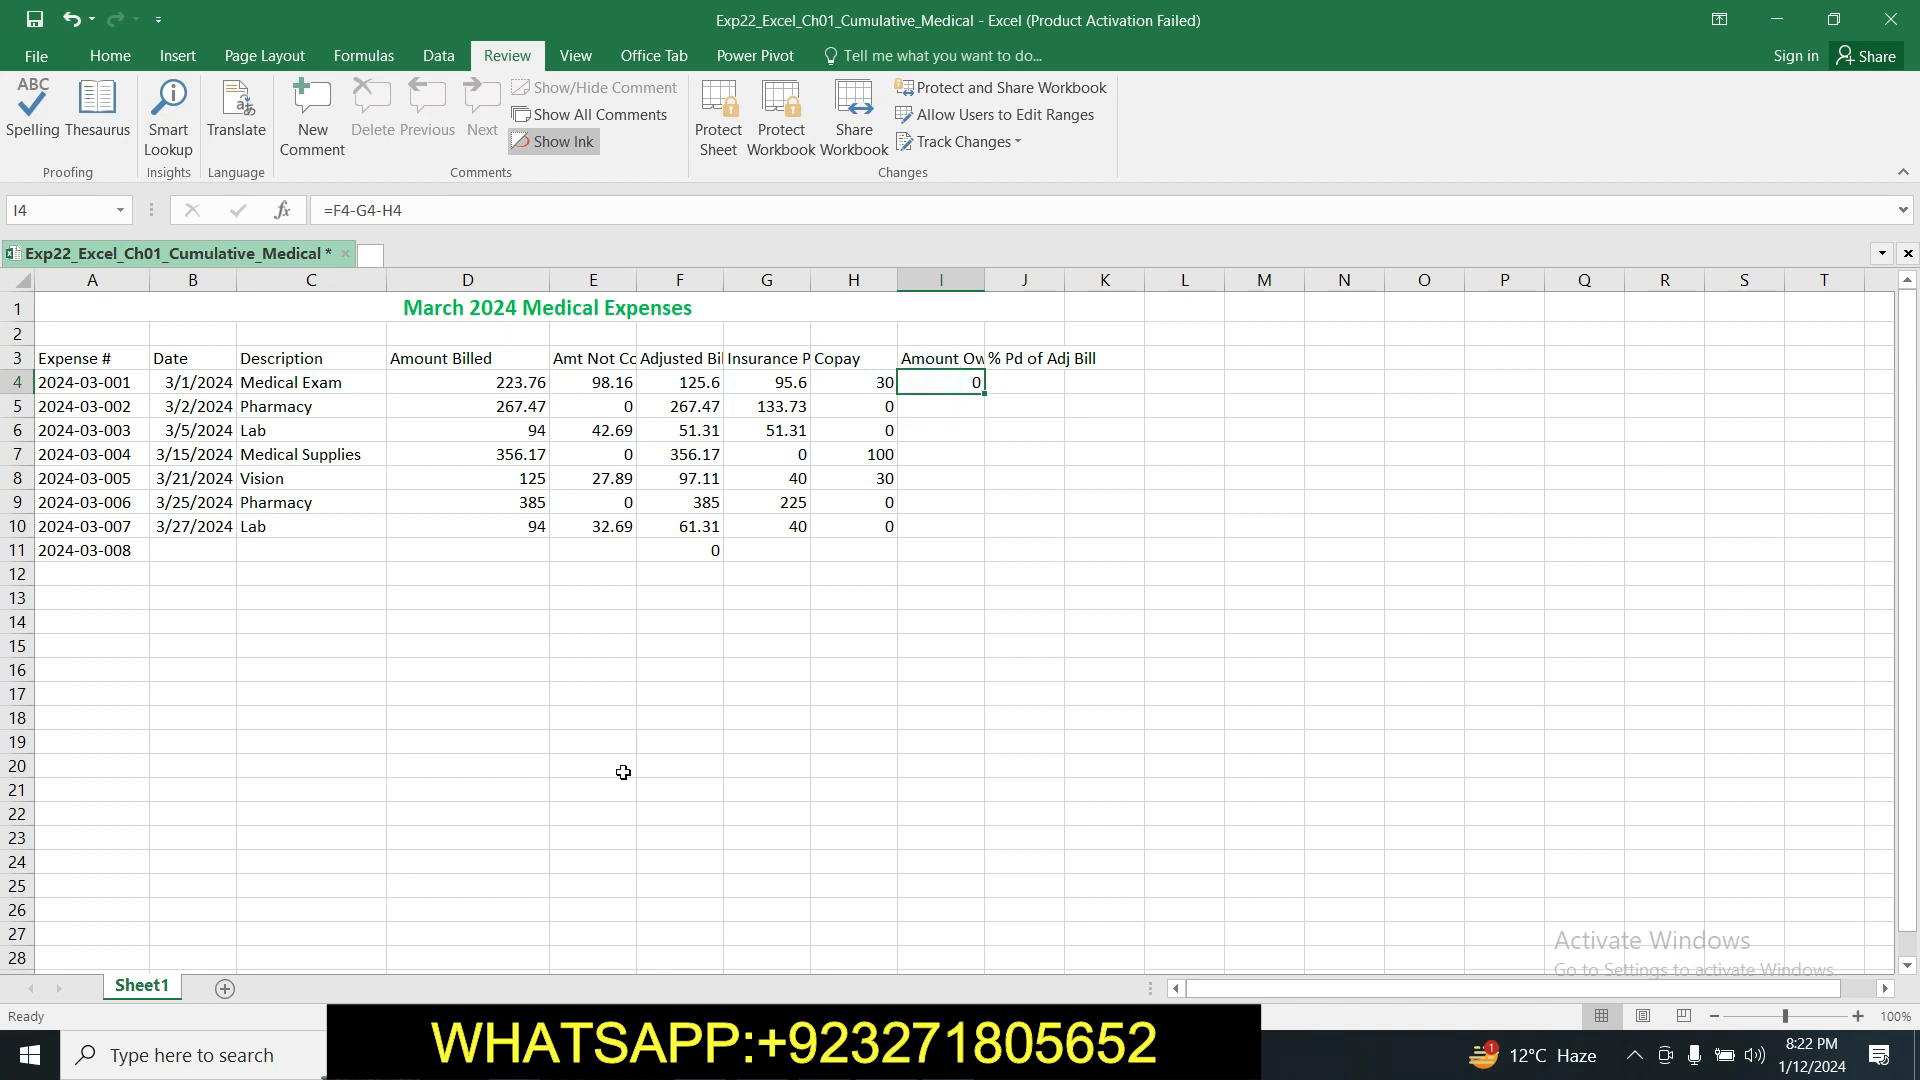
click(985, 1055)
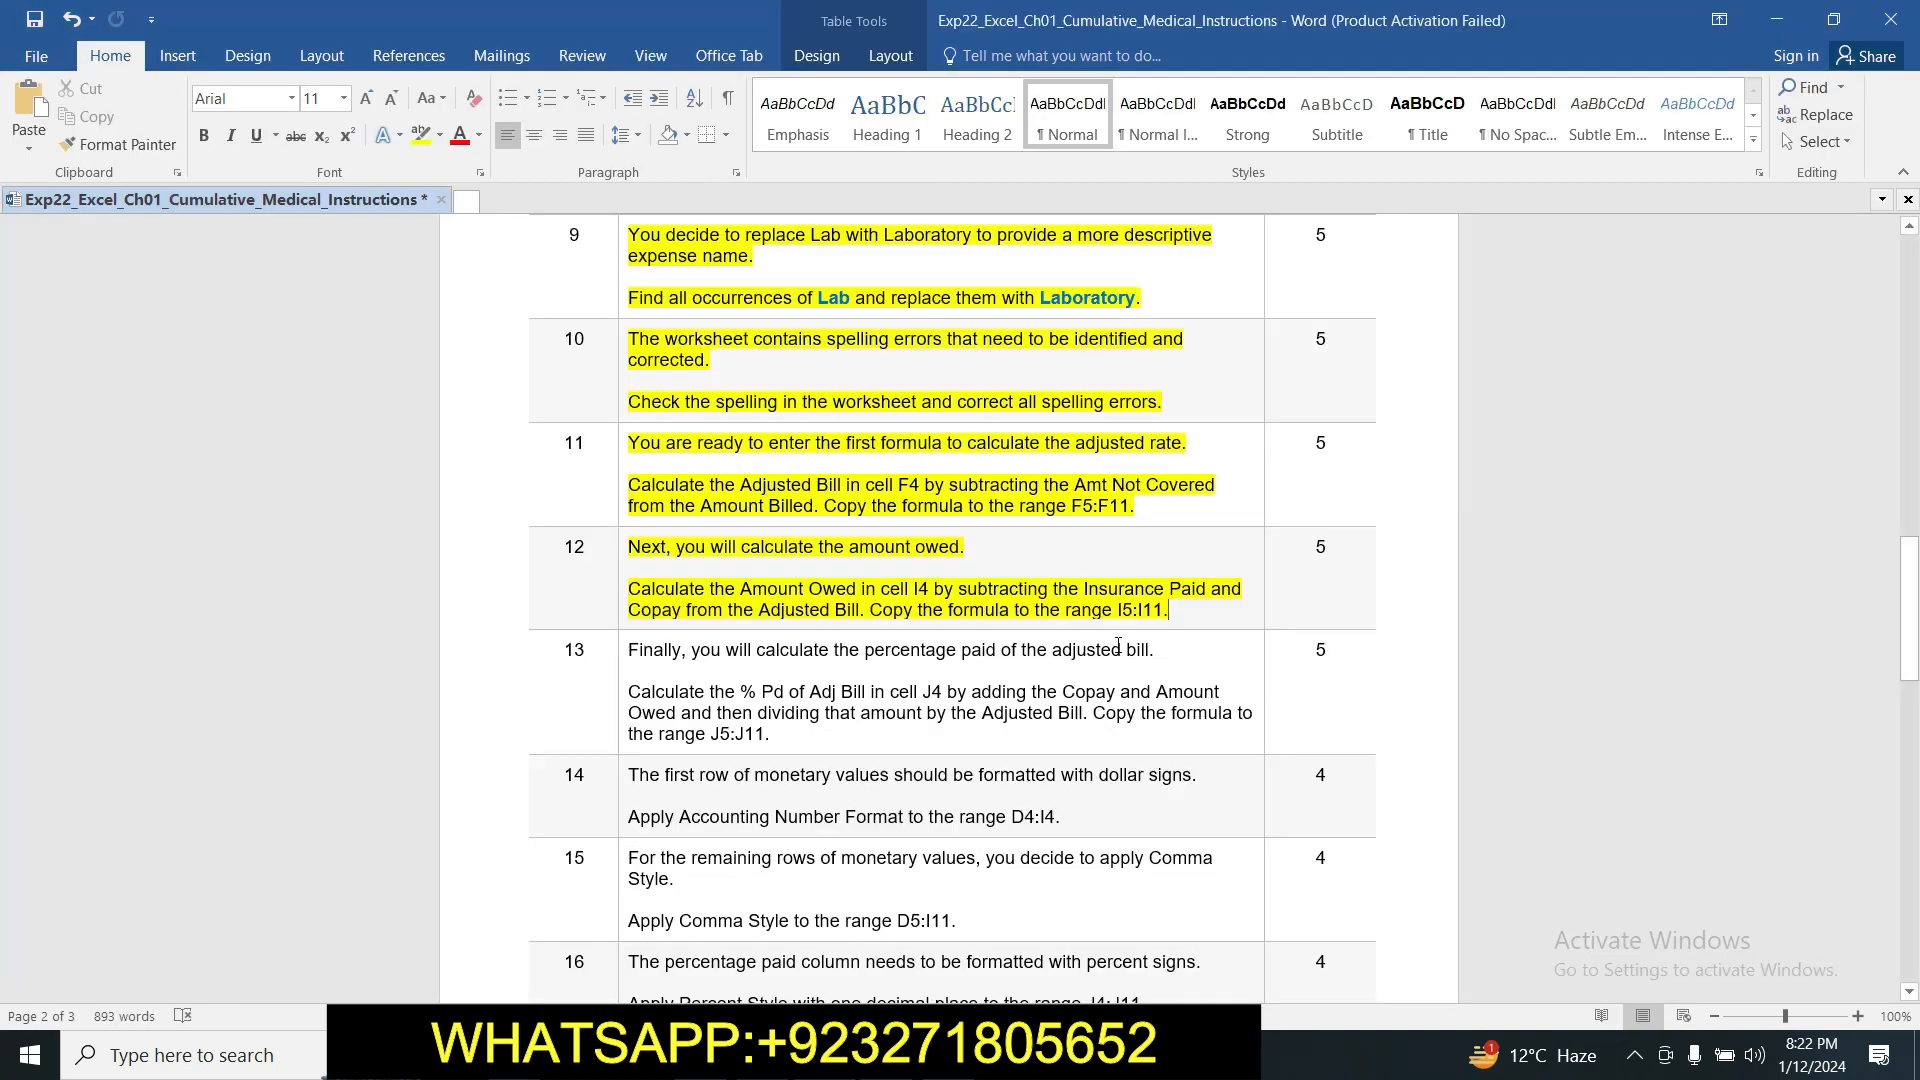
click(1206, 603)
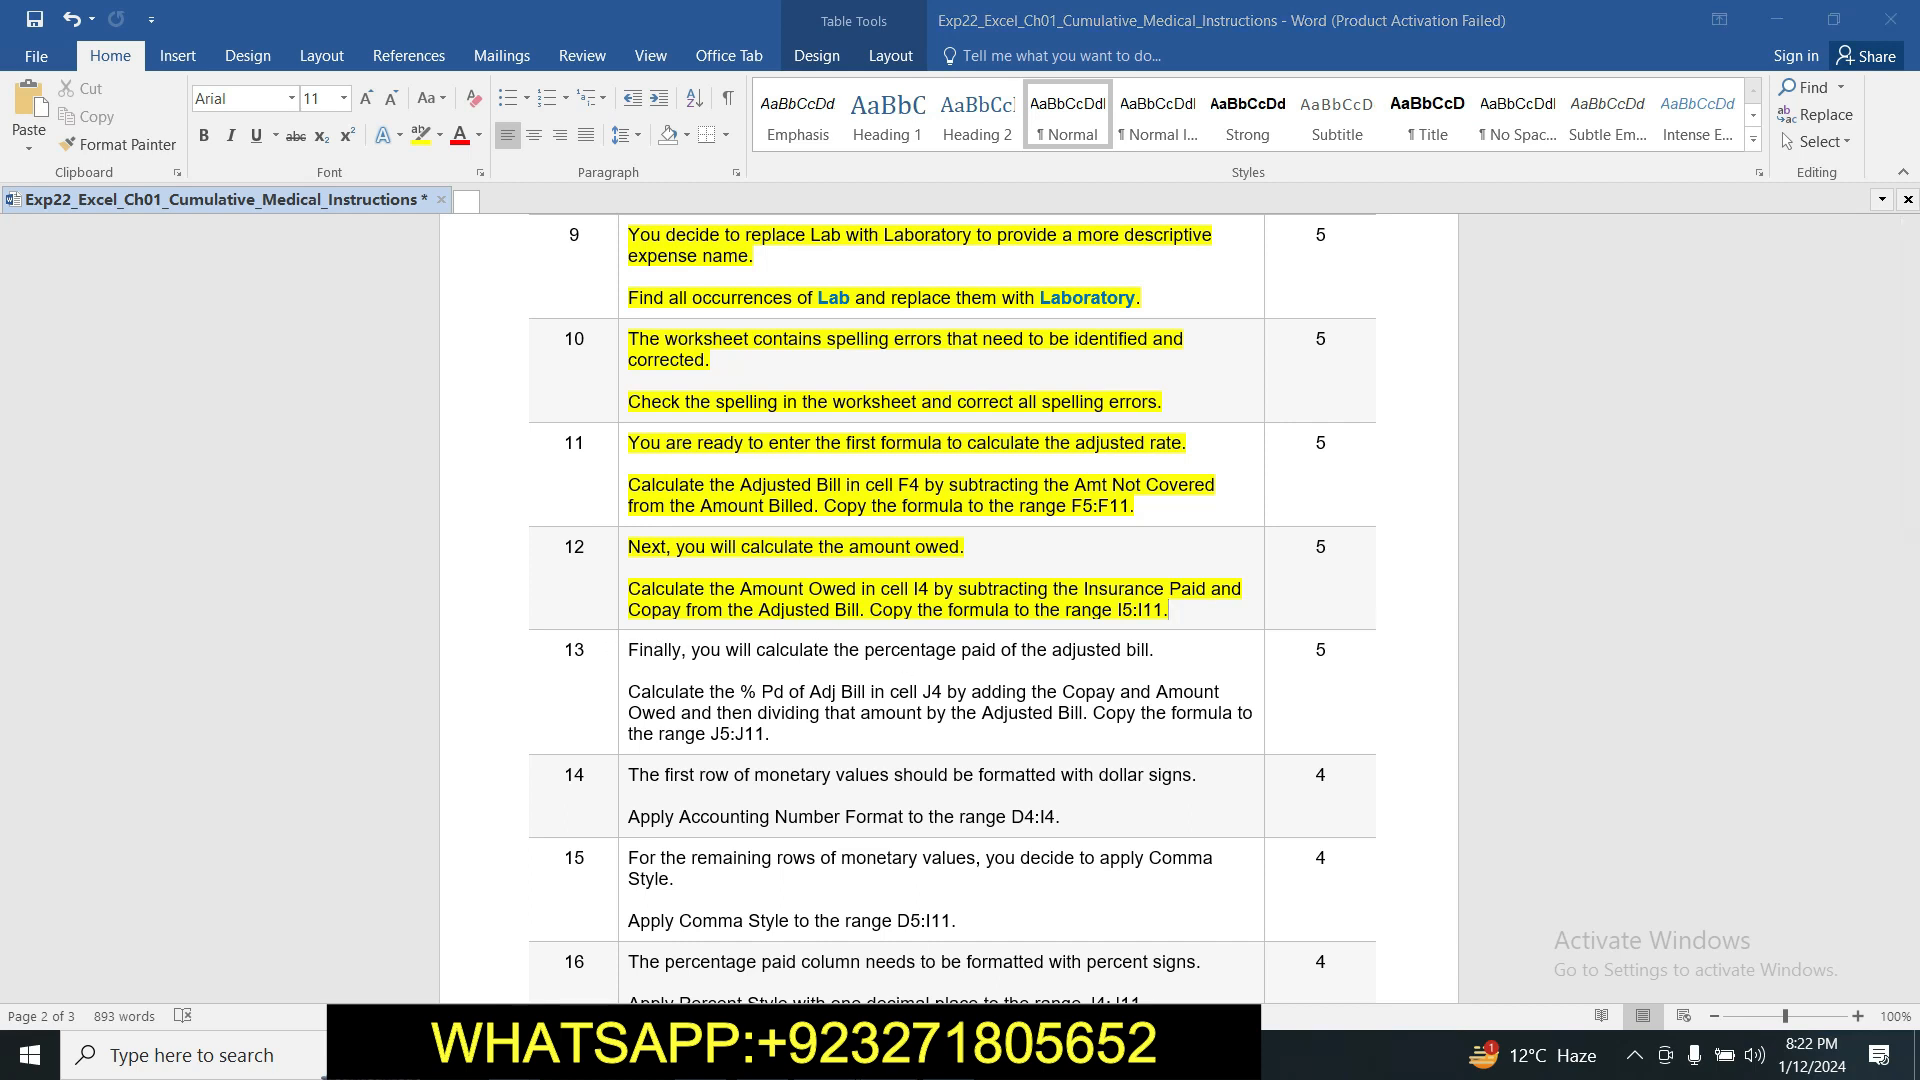
click(985, 1054)
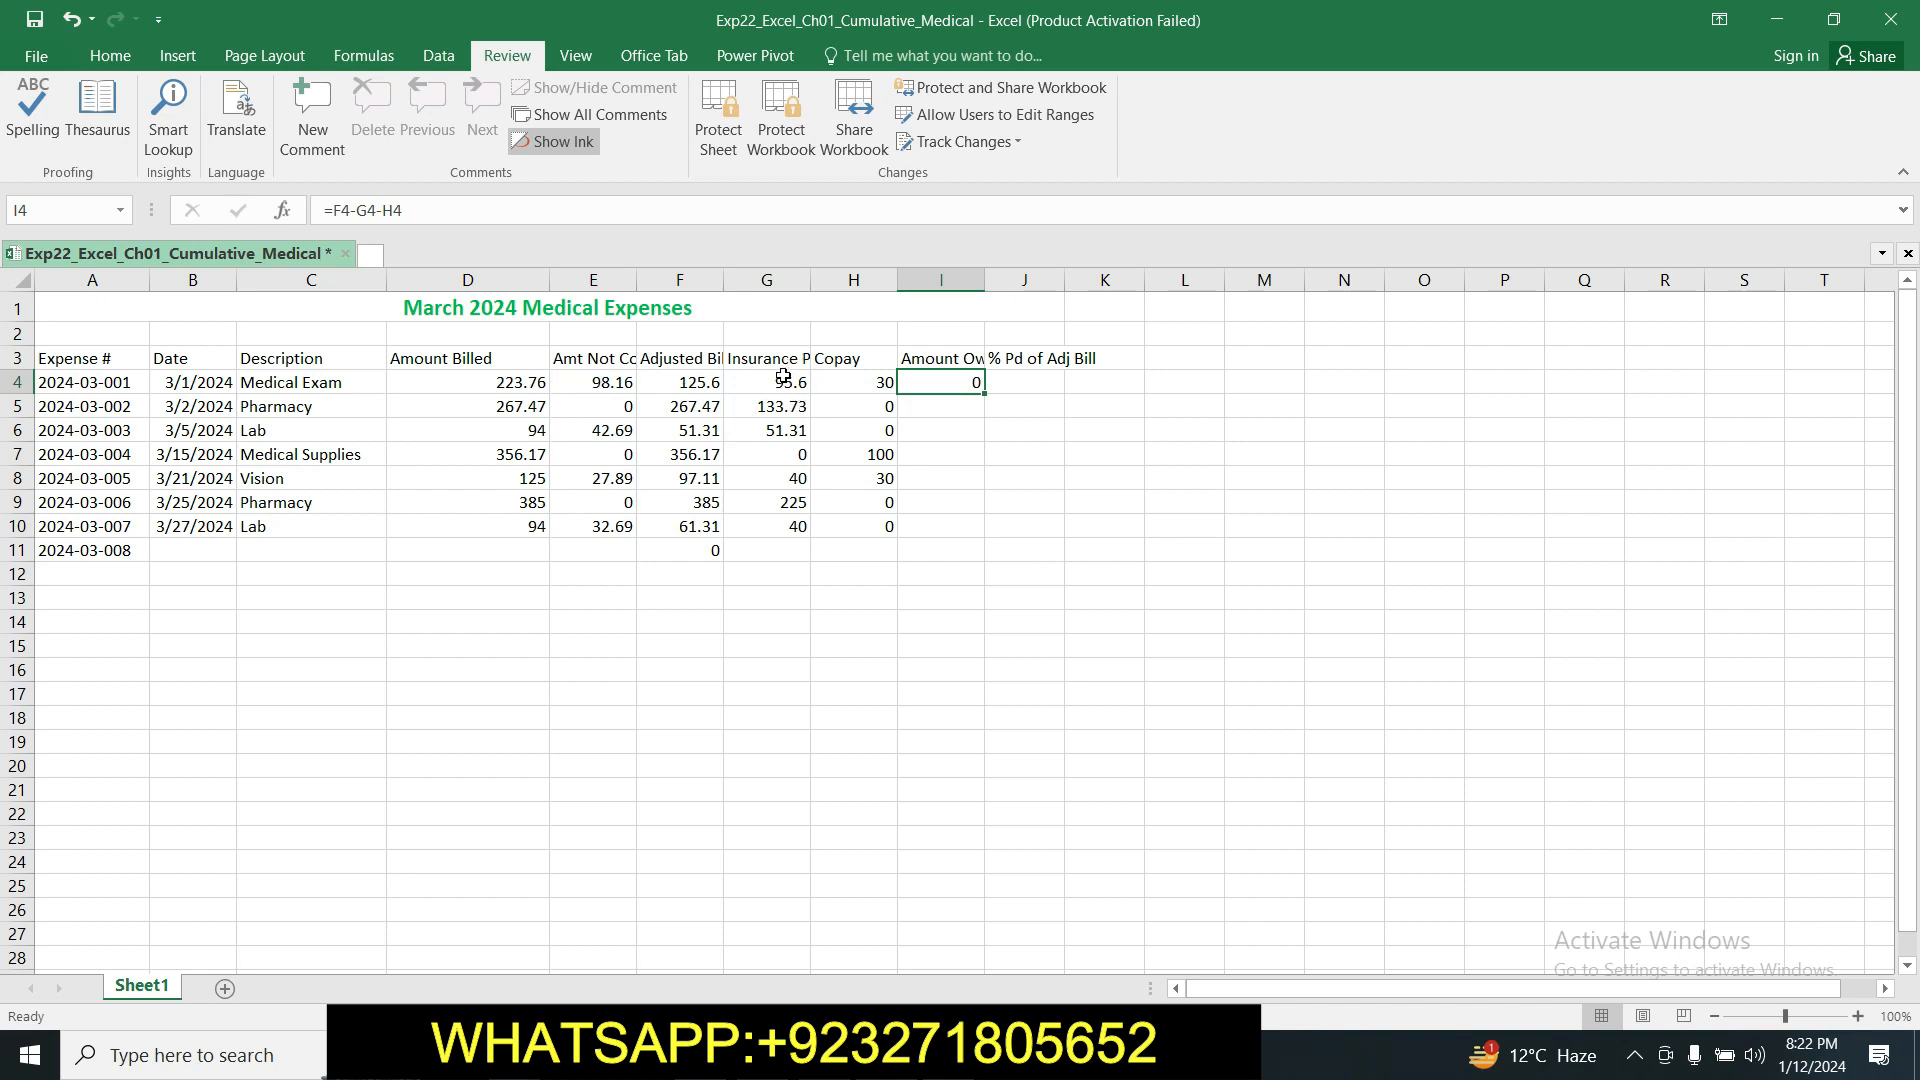
click(698, 385)
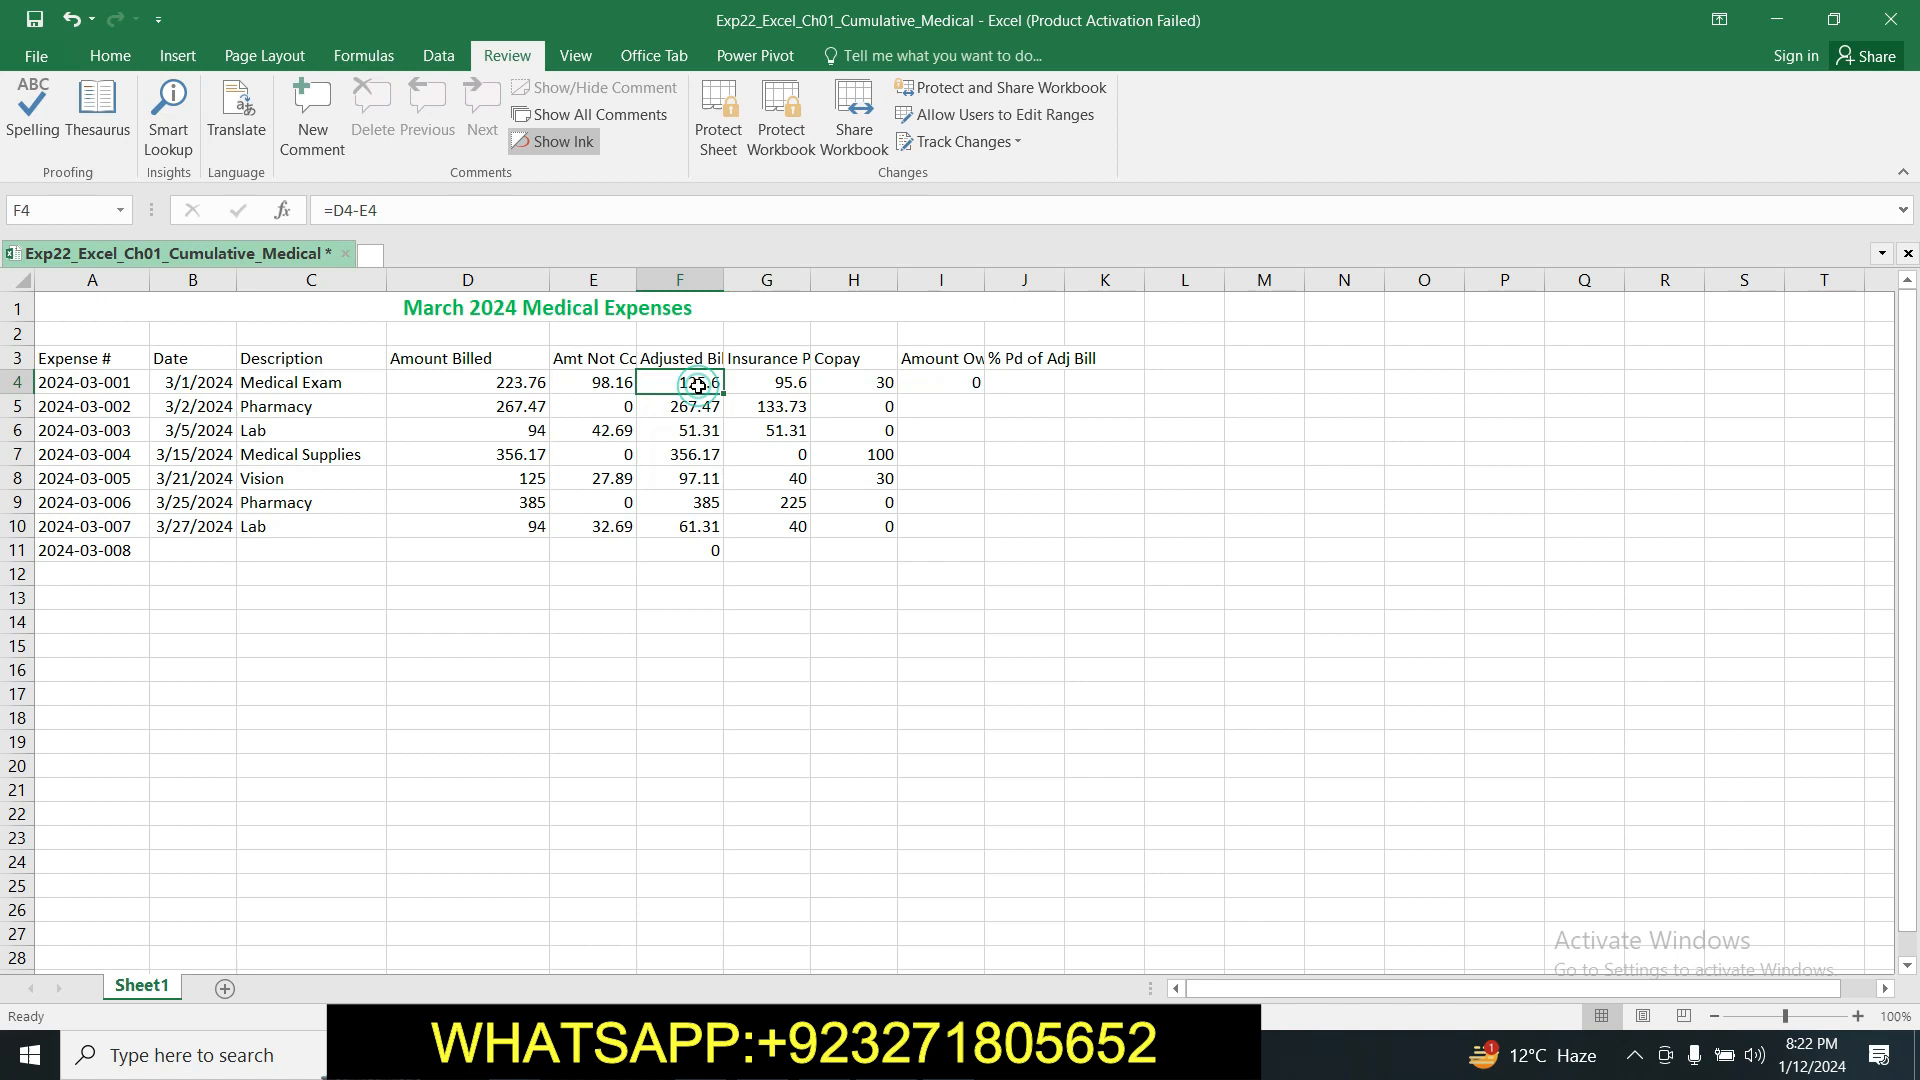
click(795, 383)
click(603, 378)
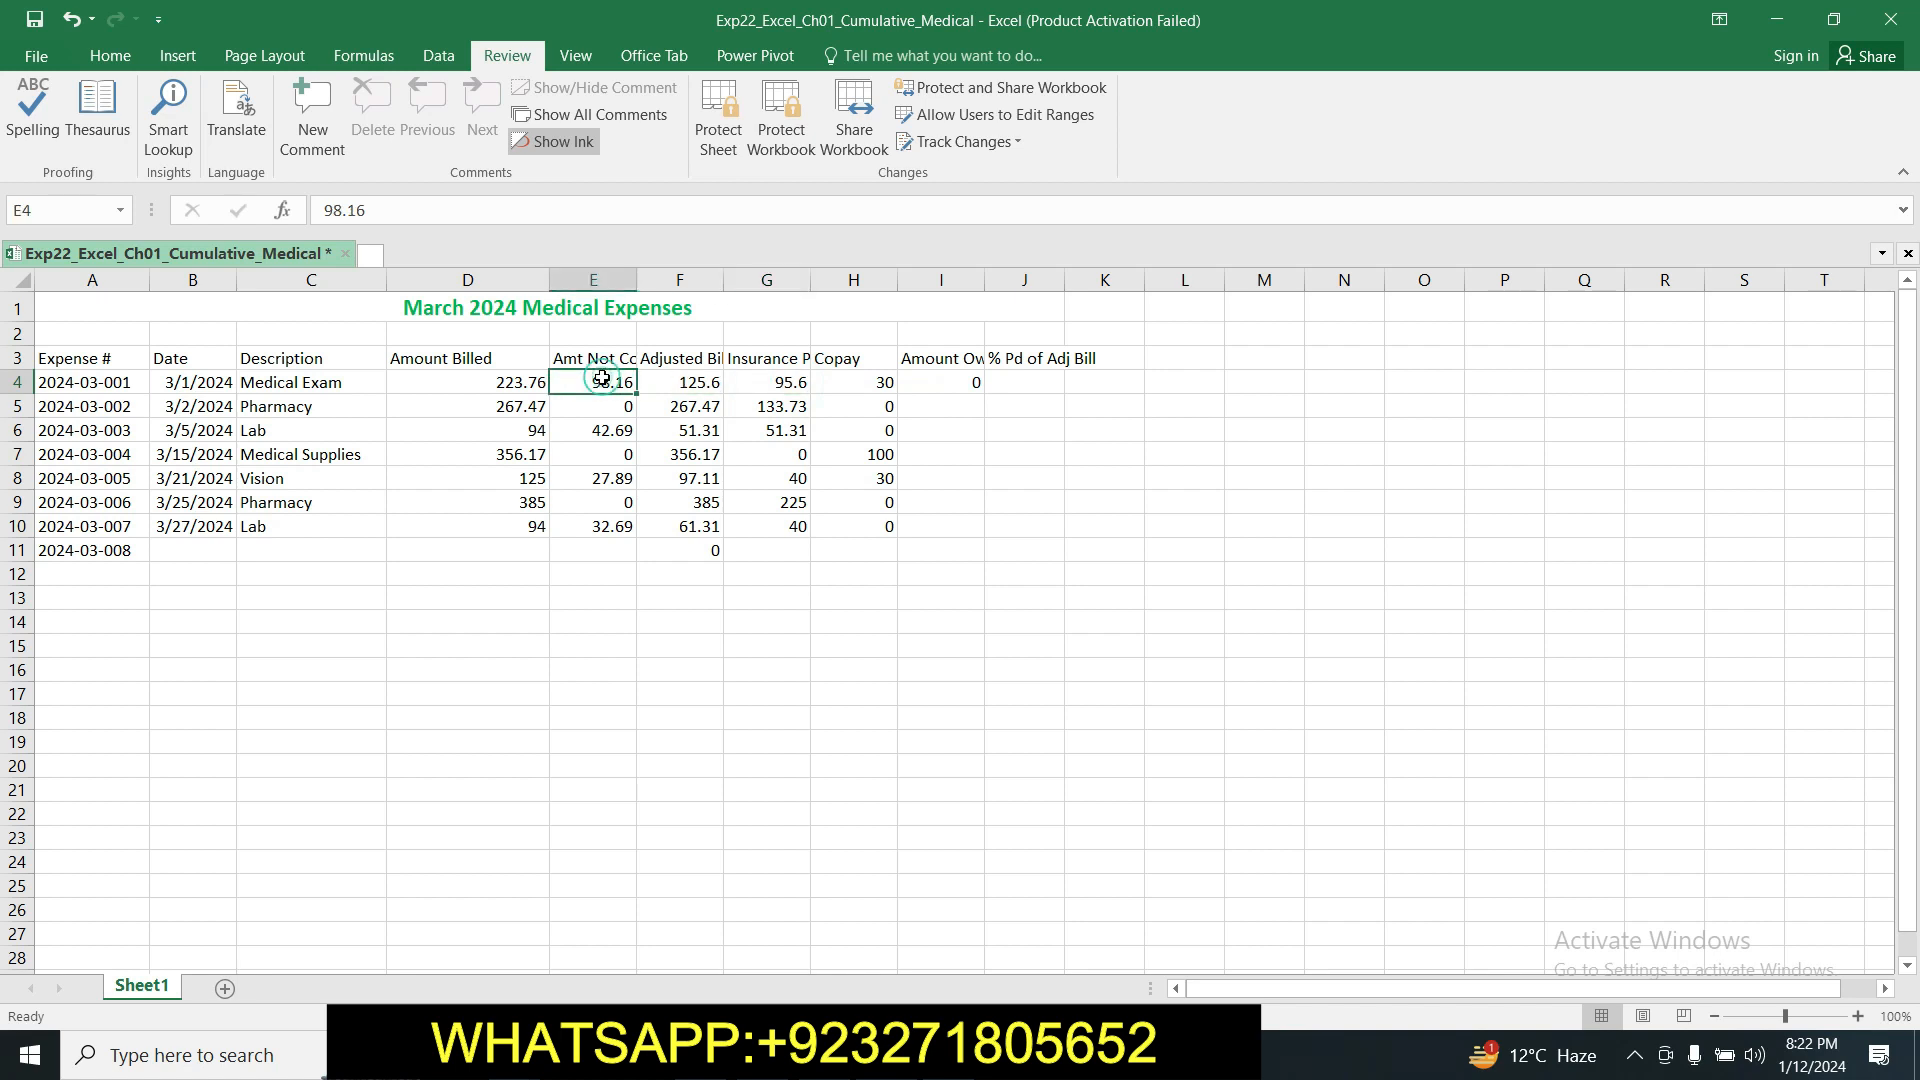
click(954, 387)
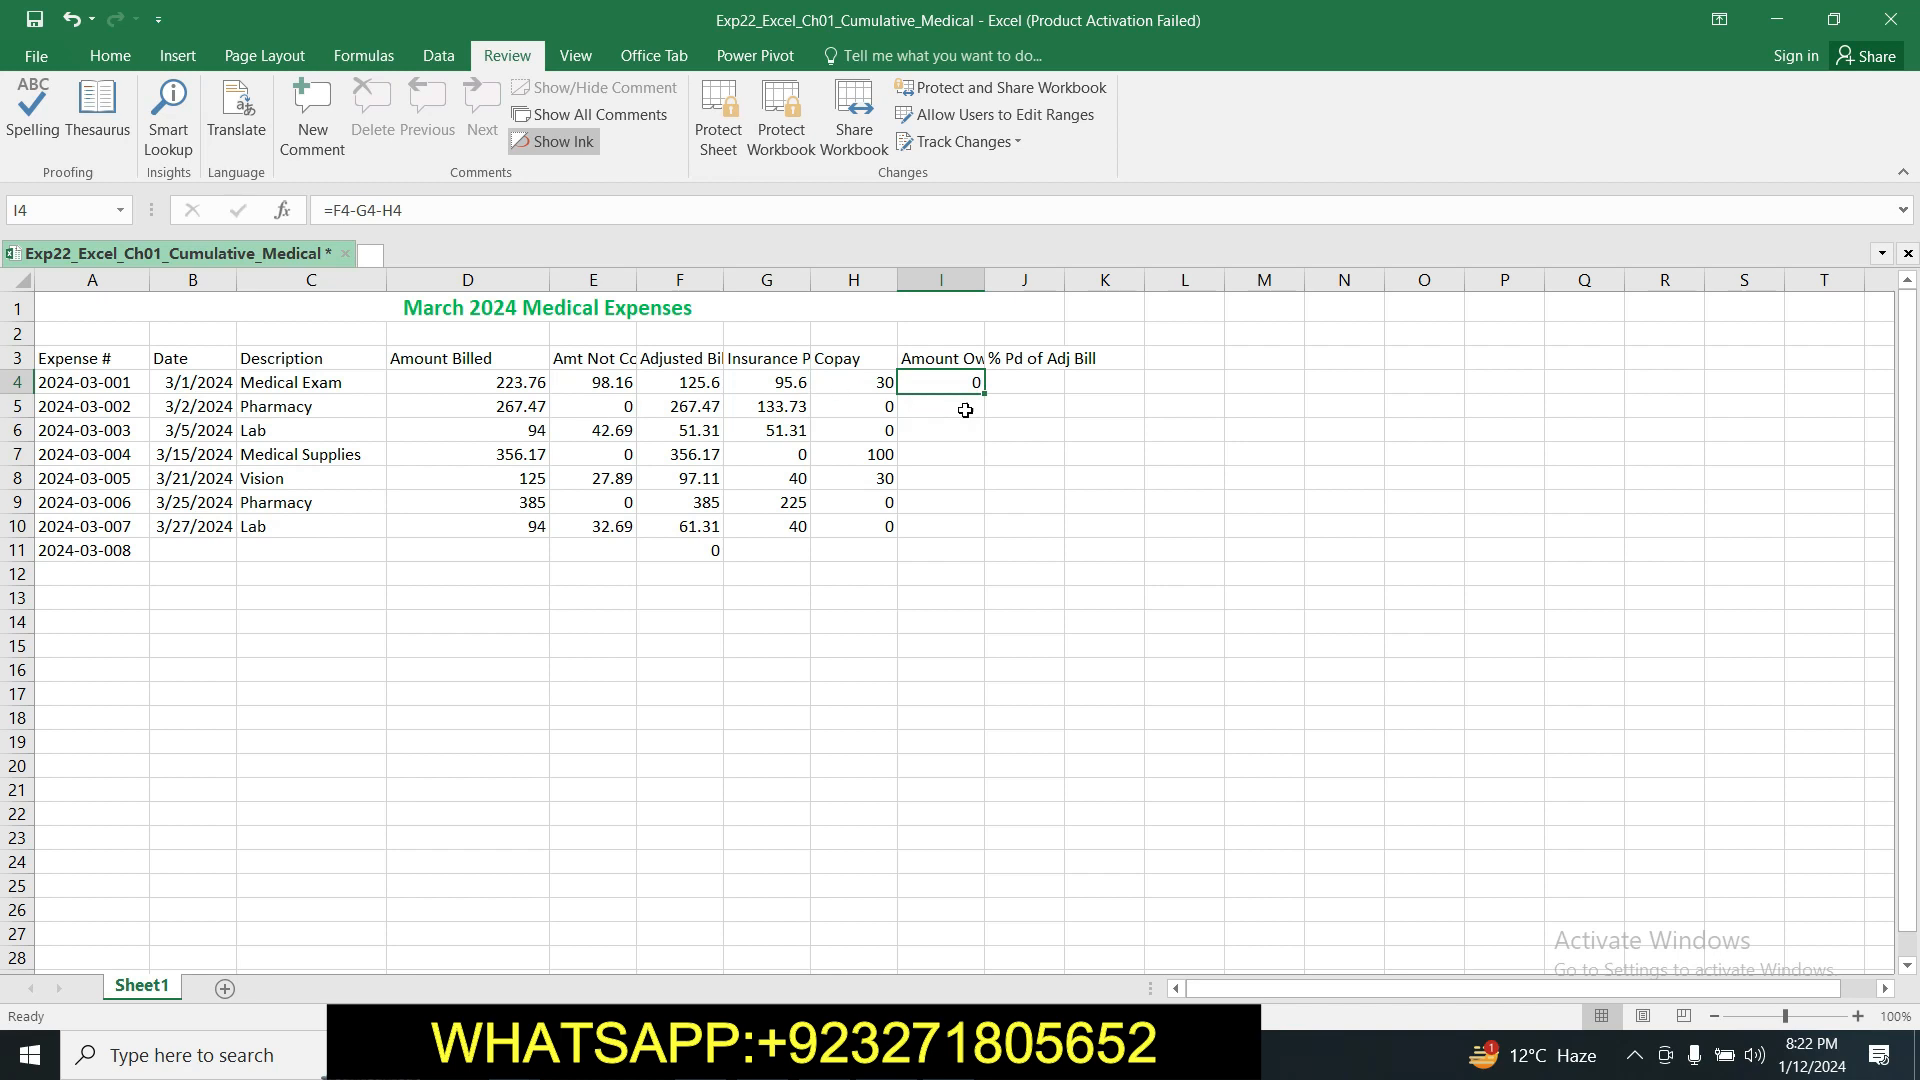
drag(984, 393, 980, 553)
click(1058, 618)
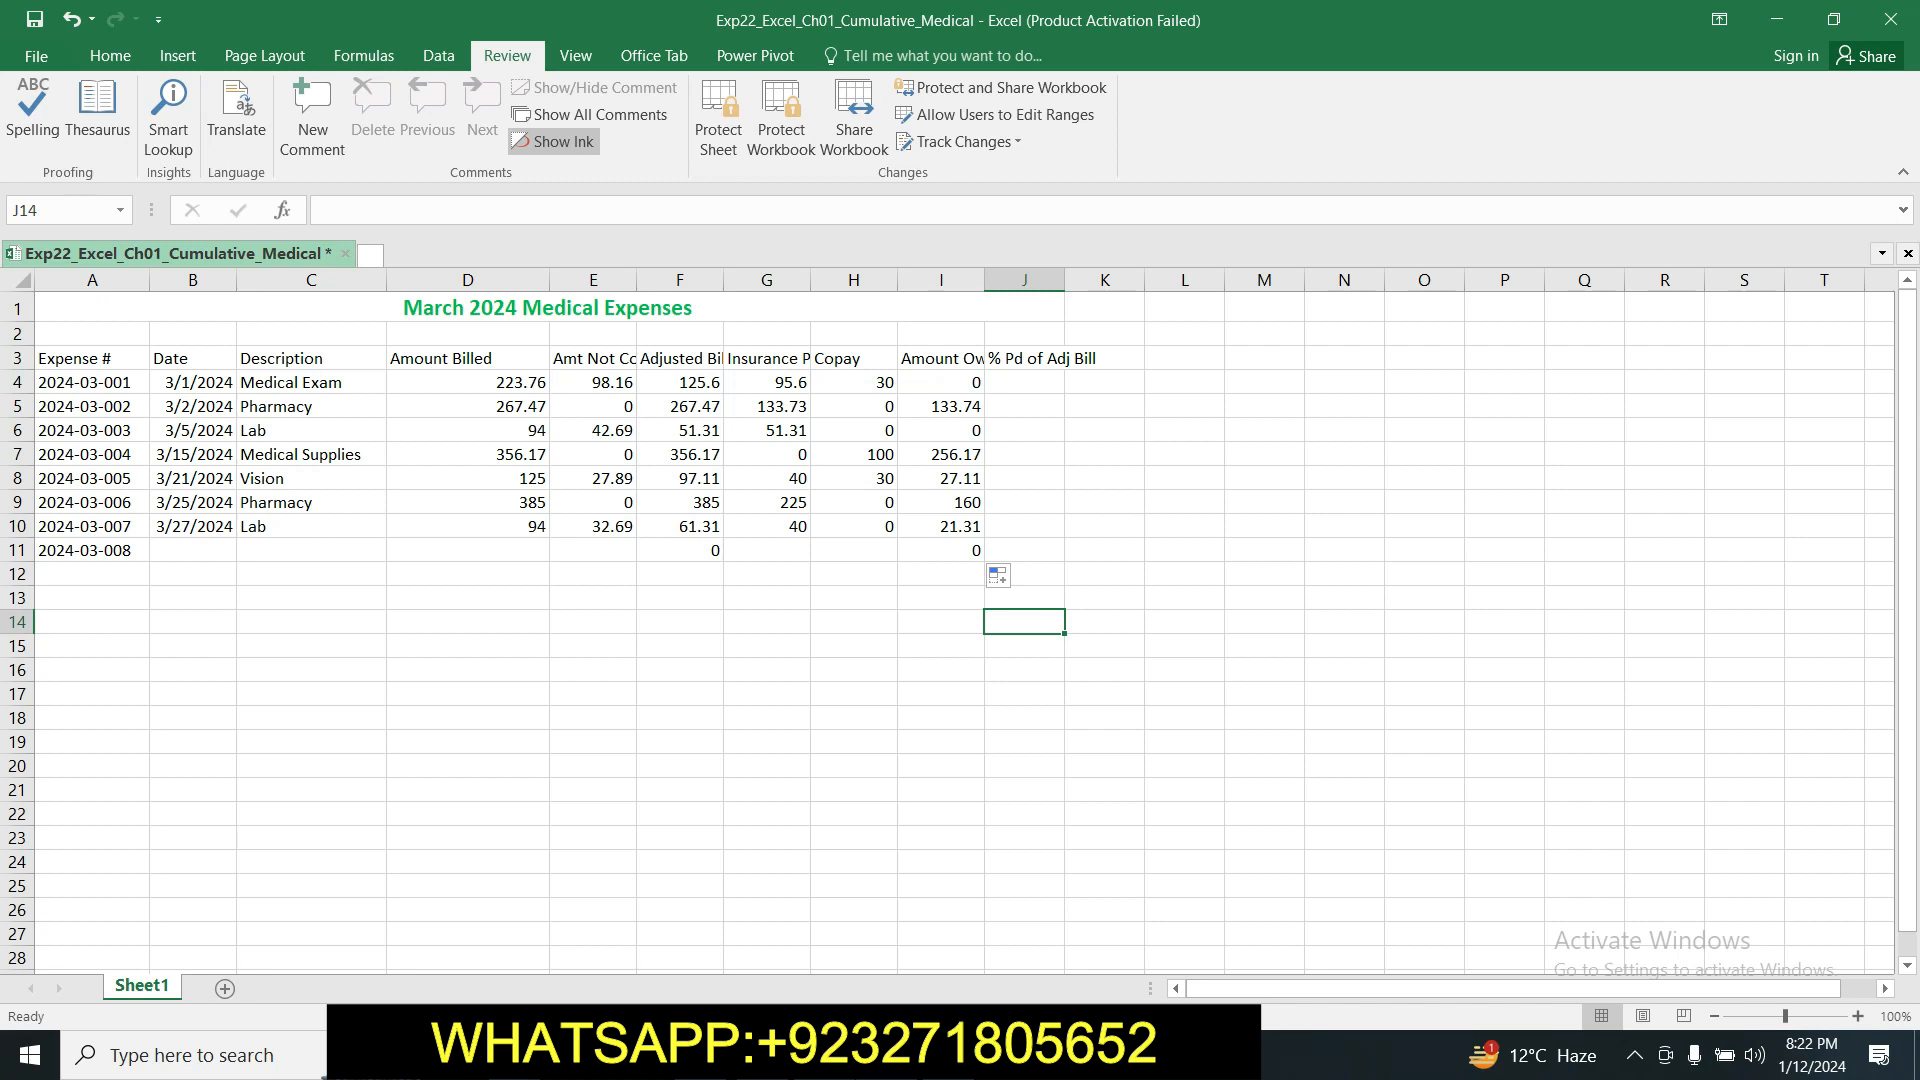
Step: Switch to Word and highlight the step 13 instruction about calculating the percentage paid of the adjusted bill in yellow
click(827, 1055)
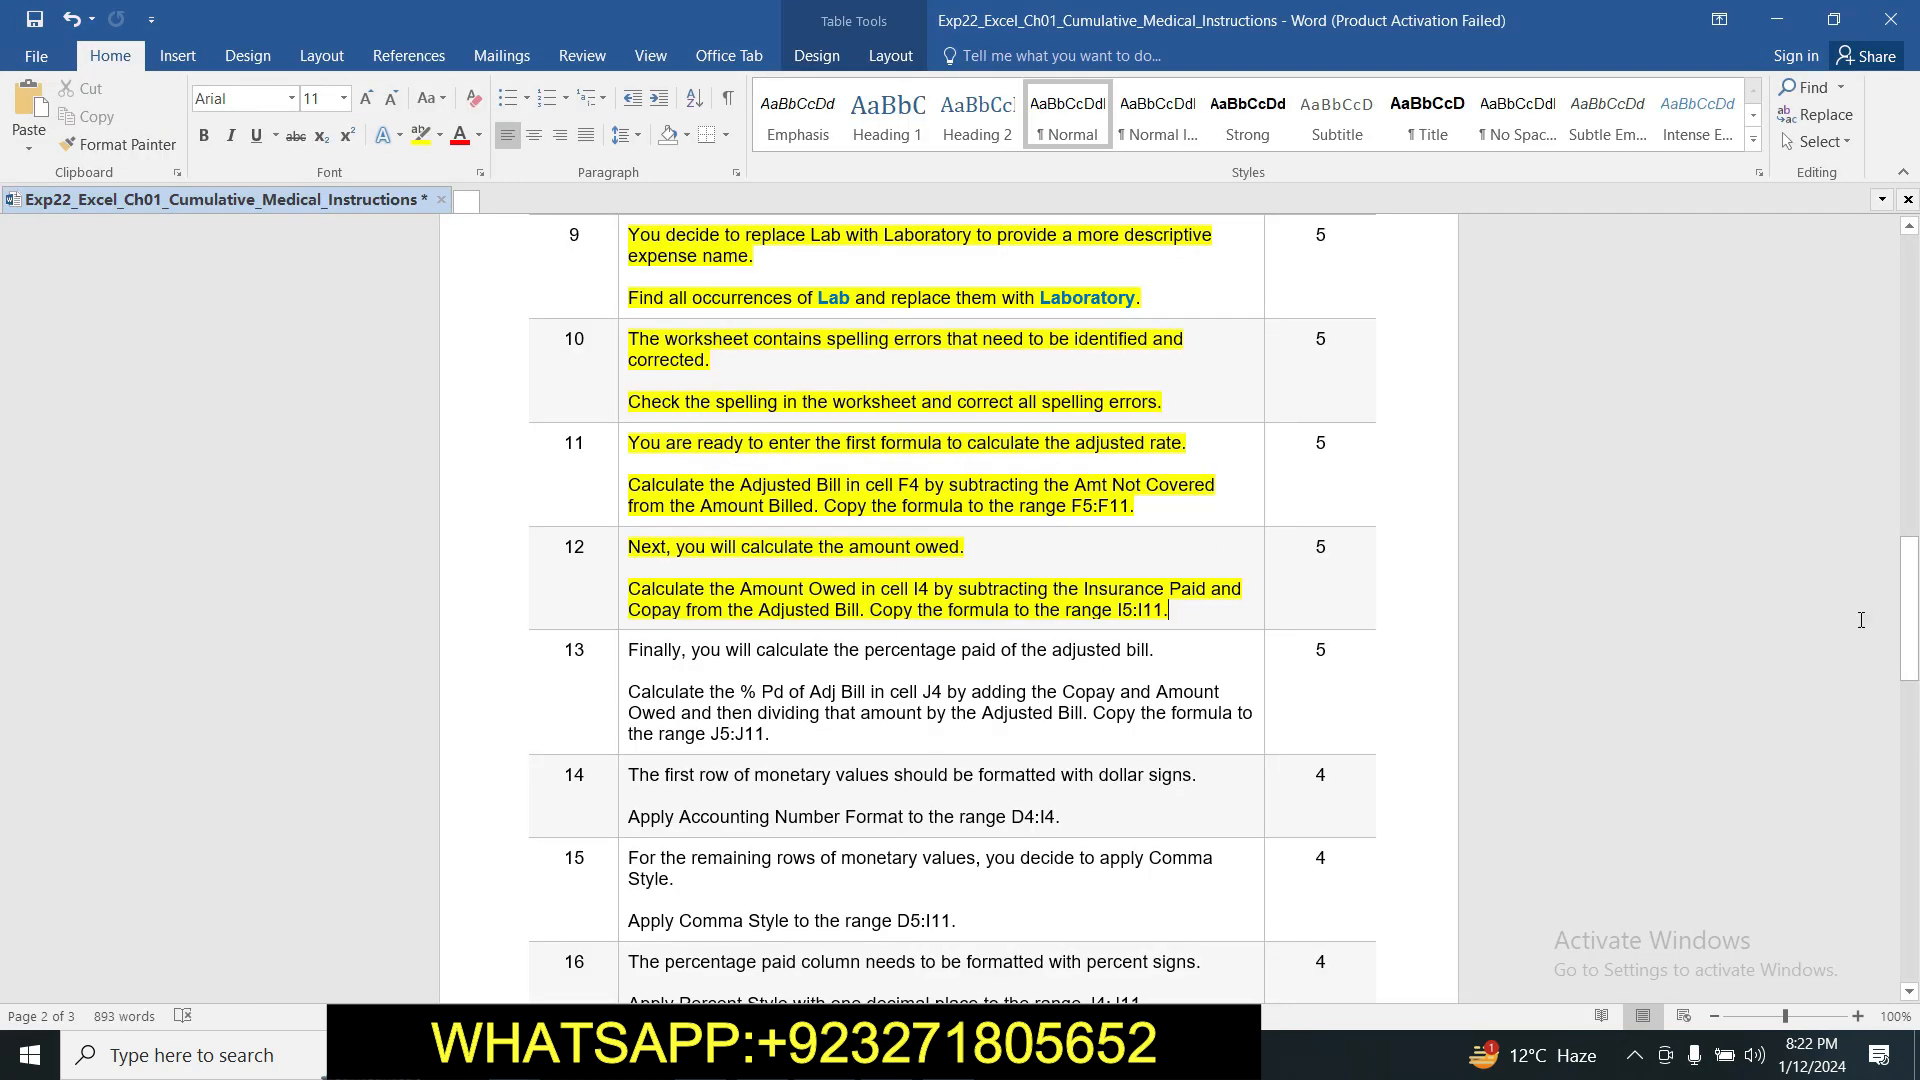
drag(1909, 605, 1909, 653)
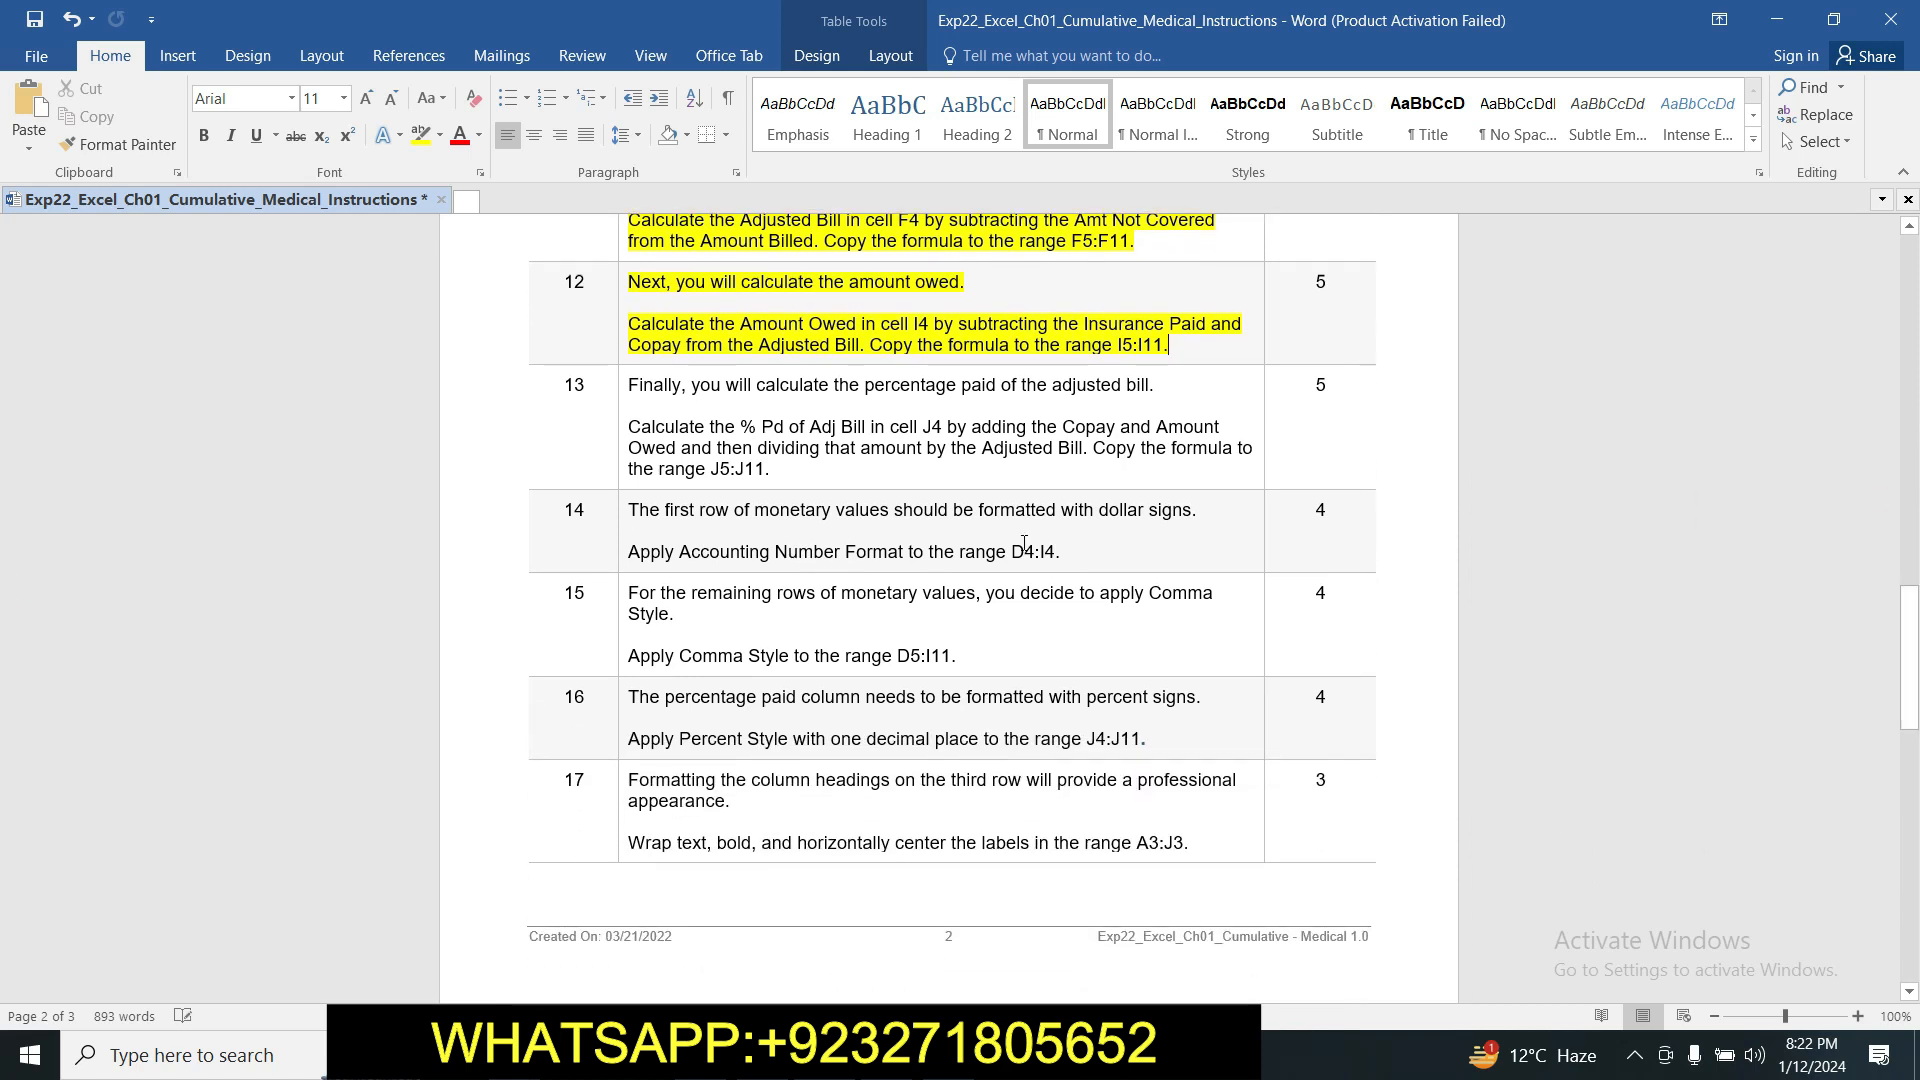
click(622, 388)
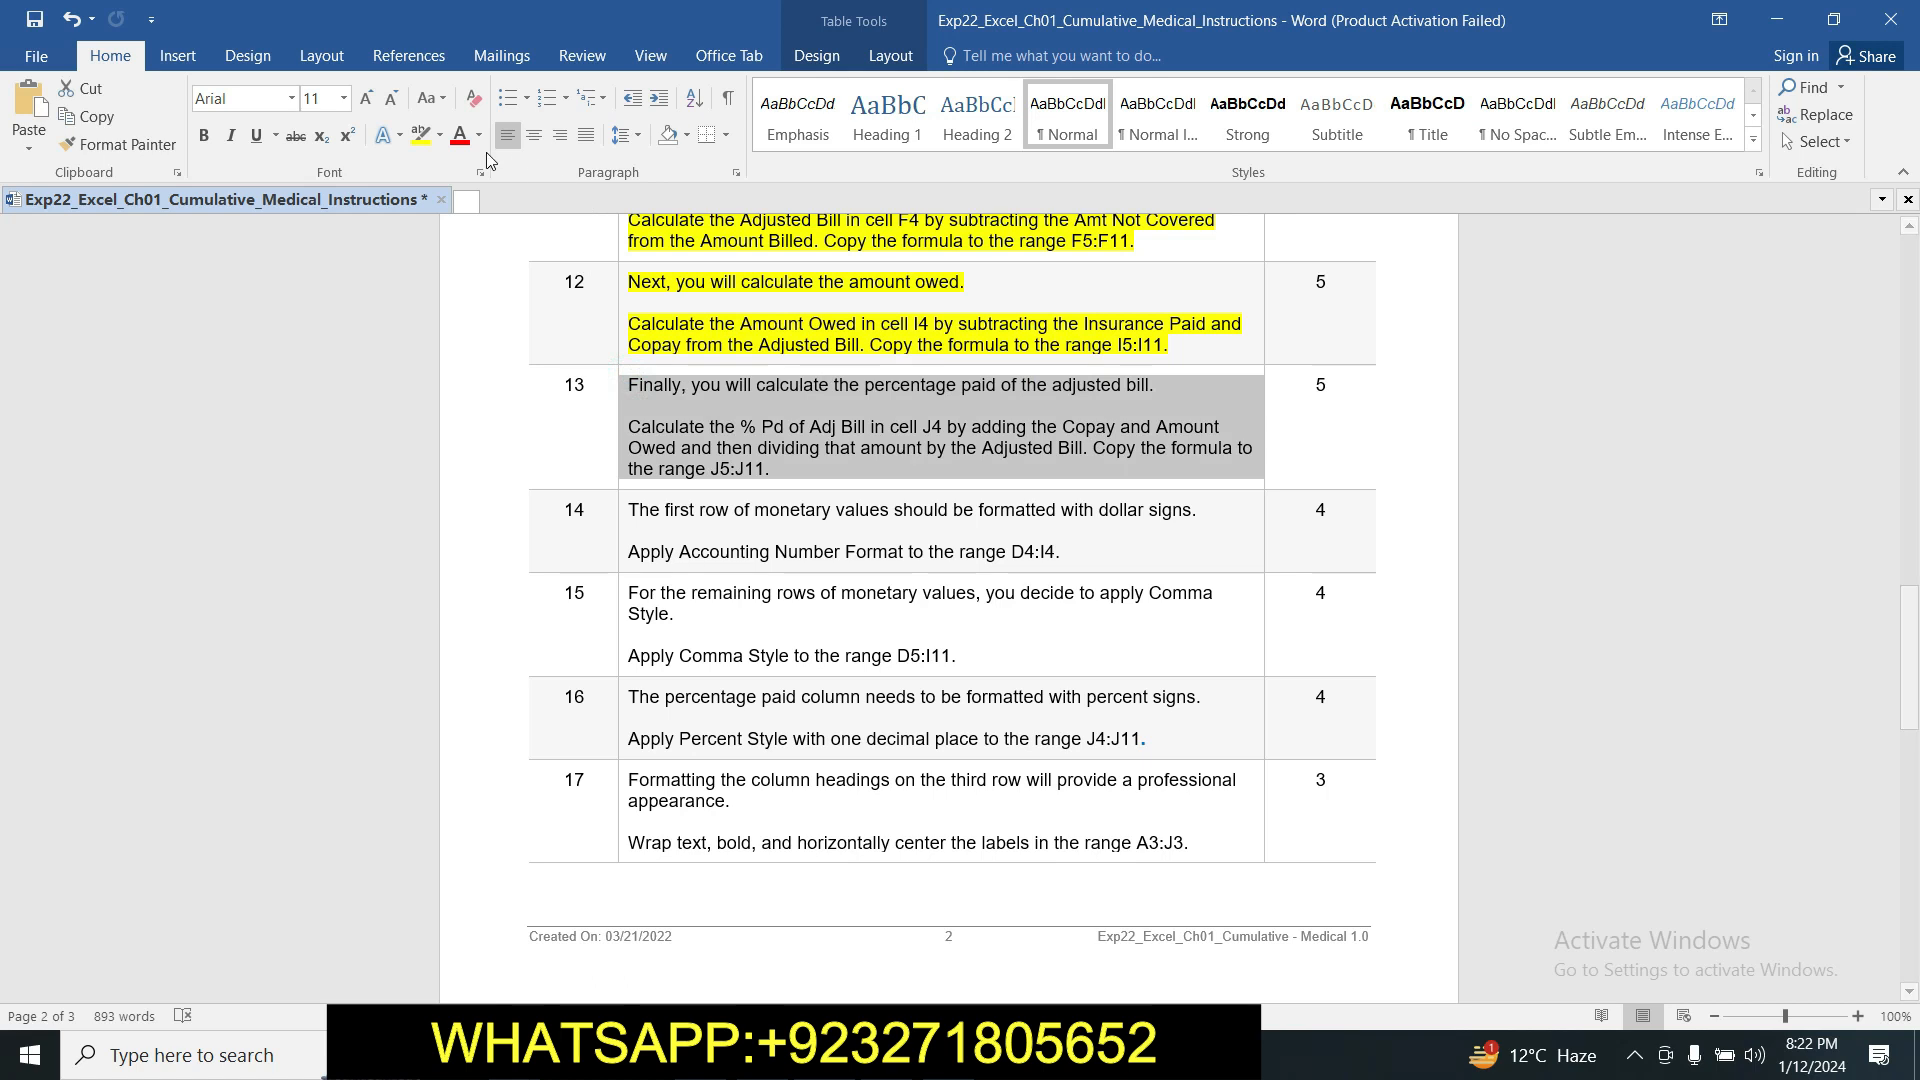
click(420, 134)
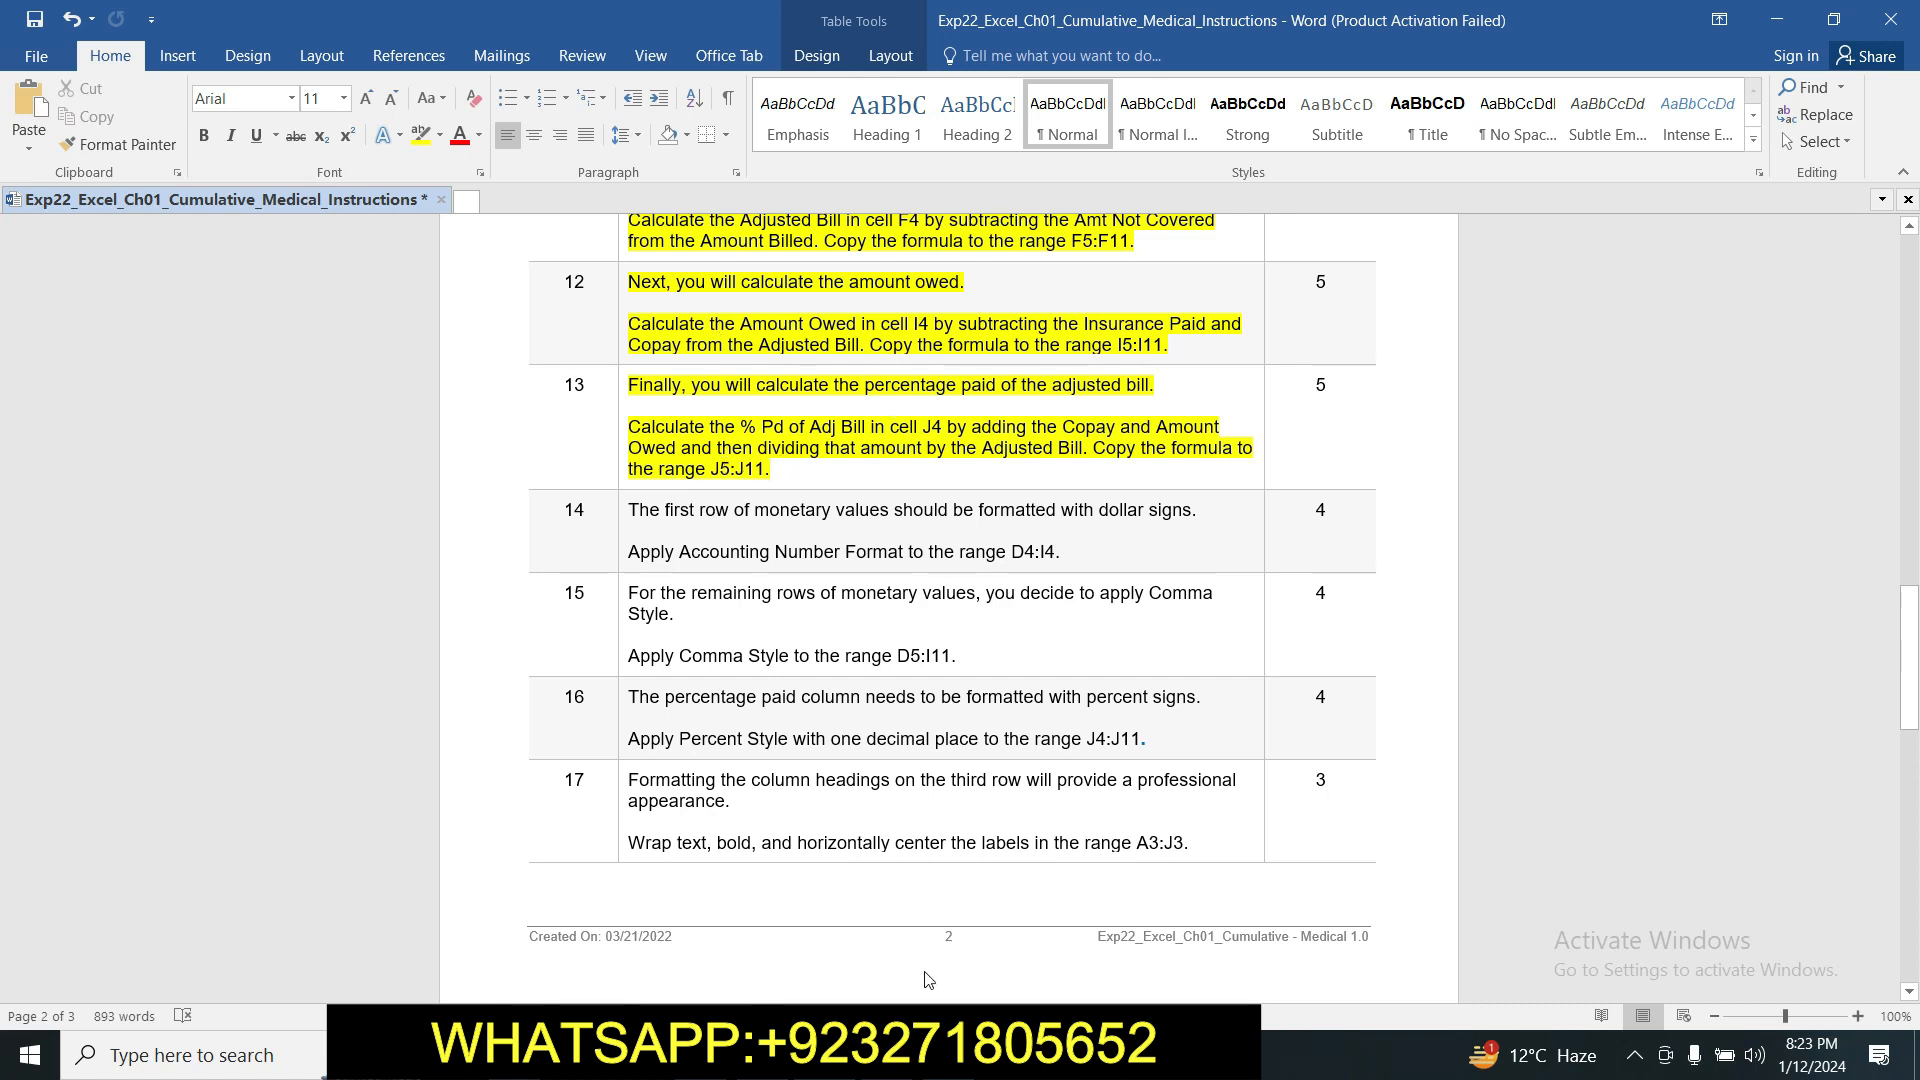
Step: Switch to Excel and enter the formula =(H4+I4)/F4 in cell J4 for the % Pd of Adj Bill, consulting the Word instructions
key(alt+Tab)
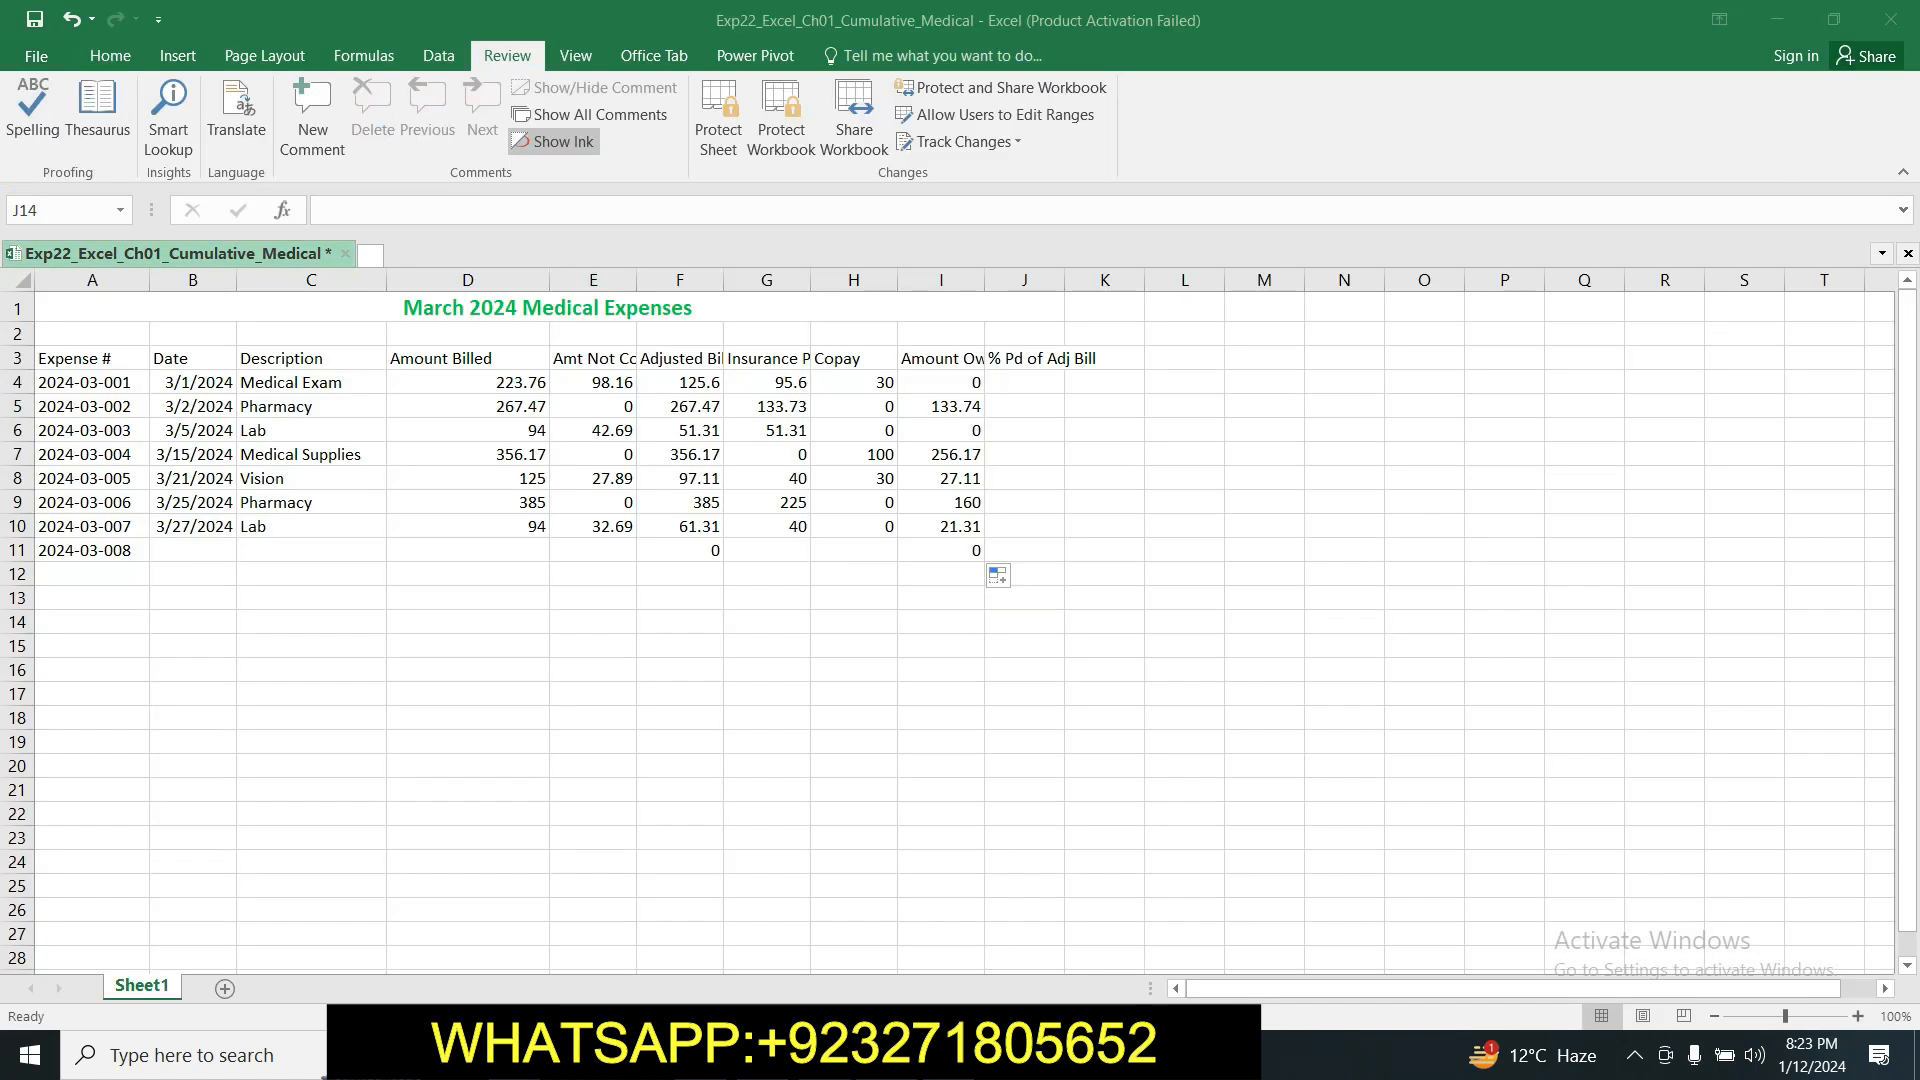
click(1040, 382)
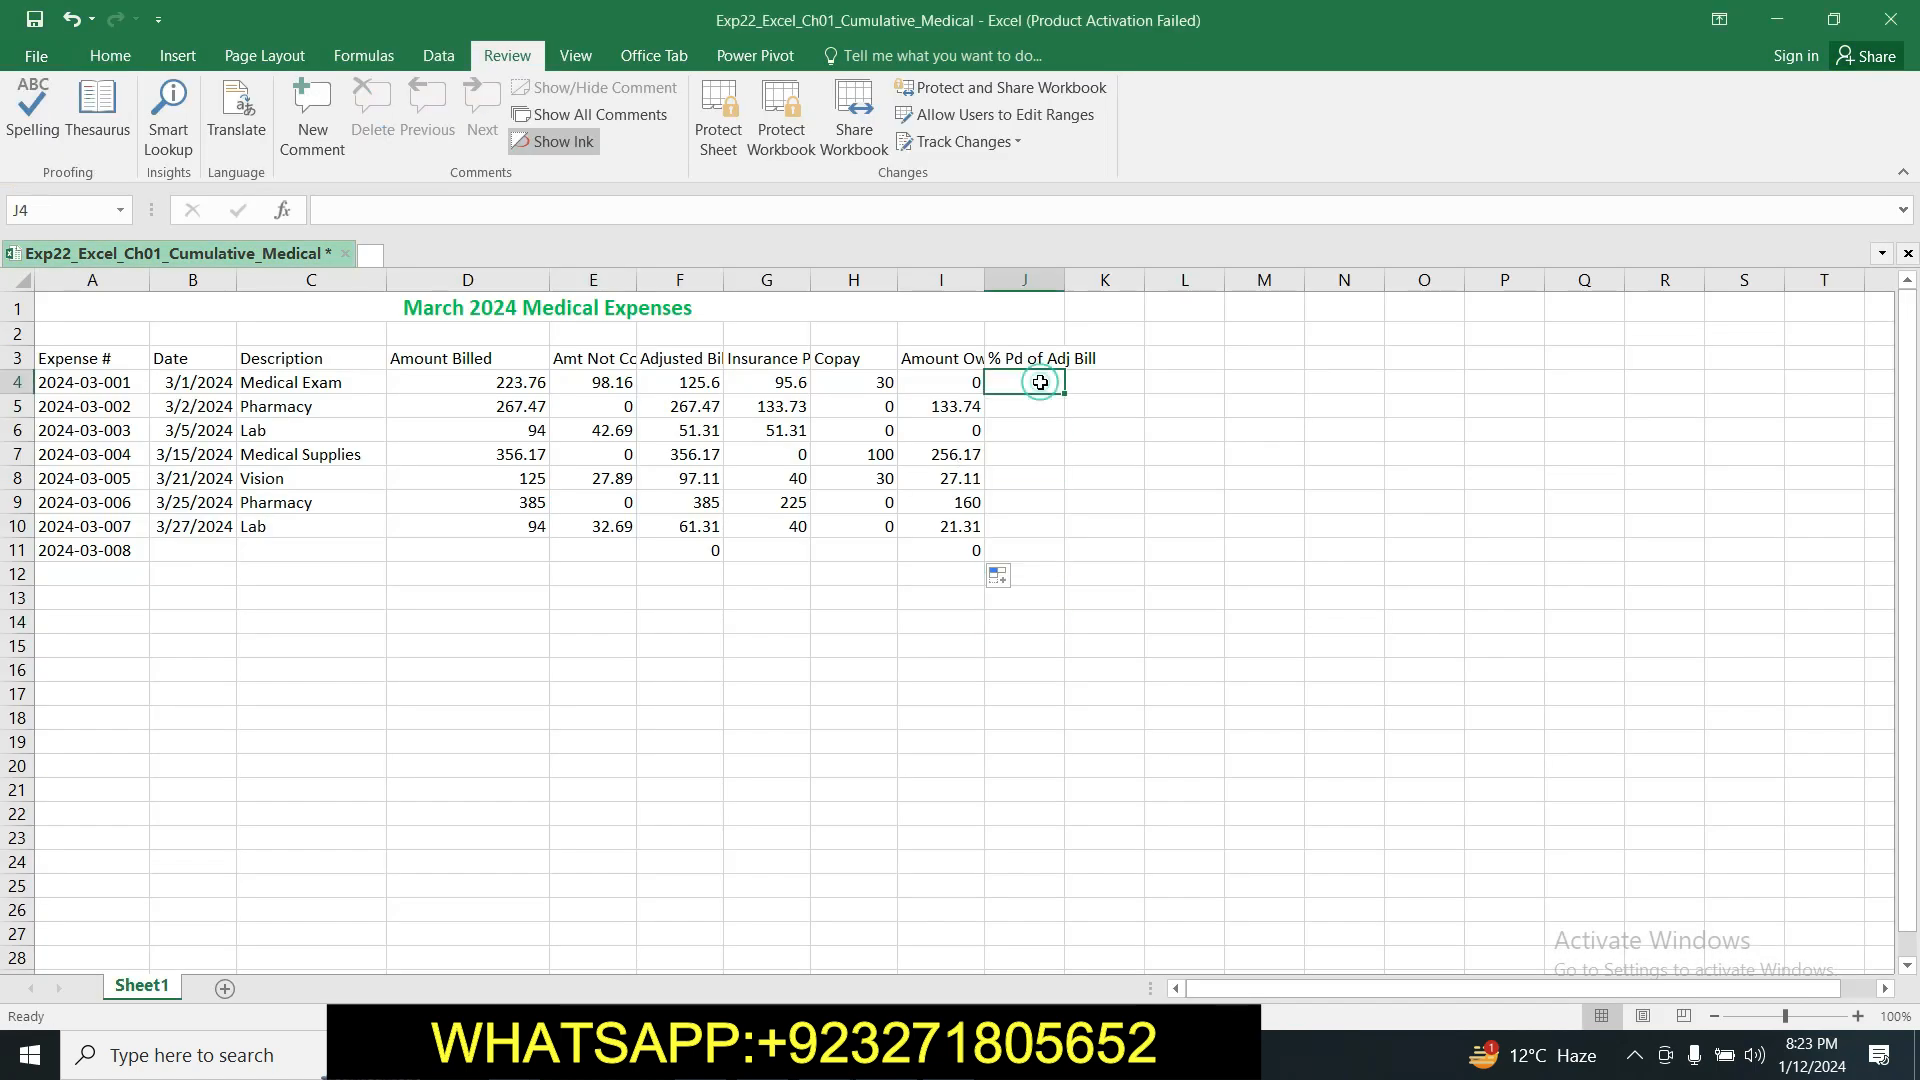
text(=)
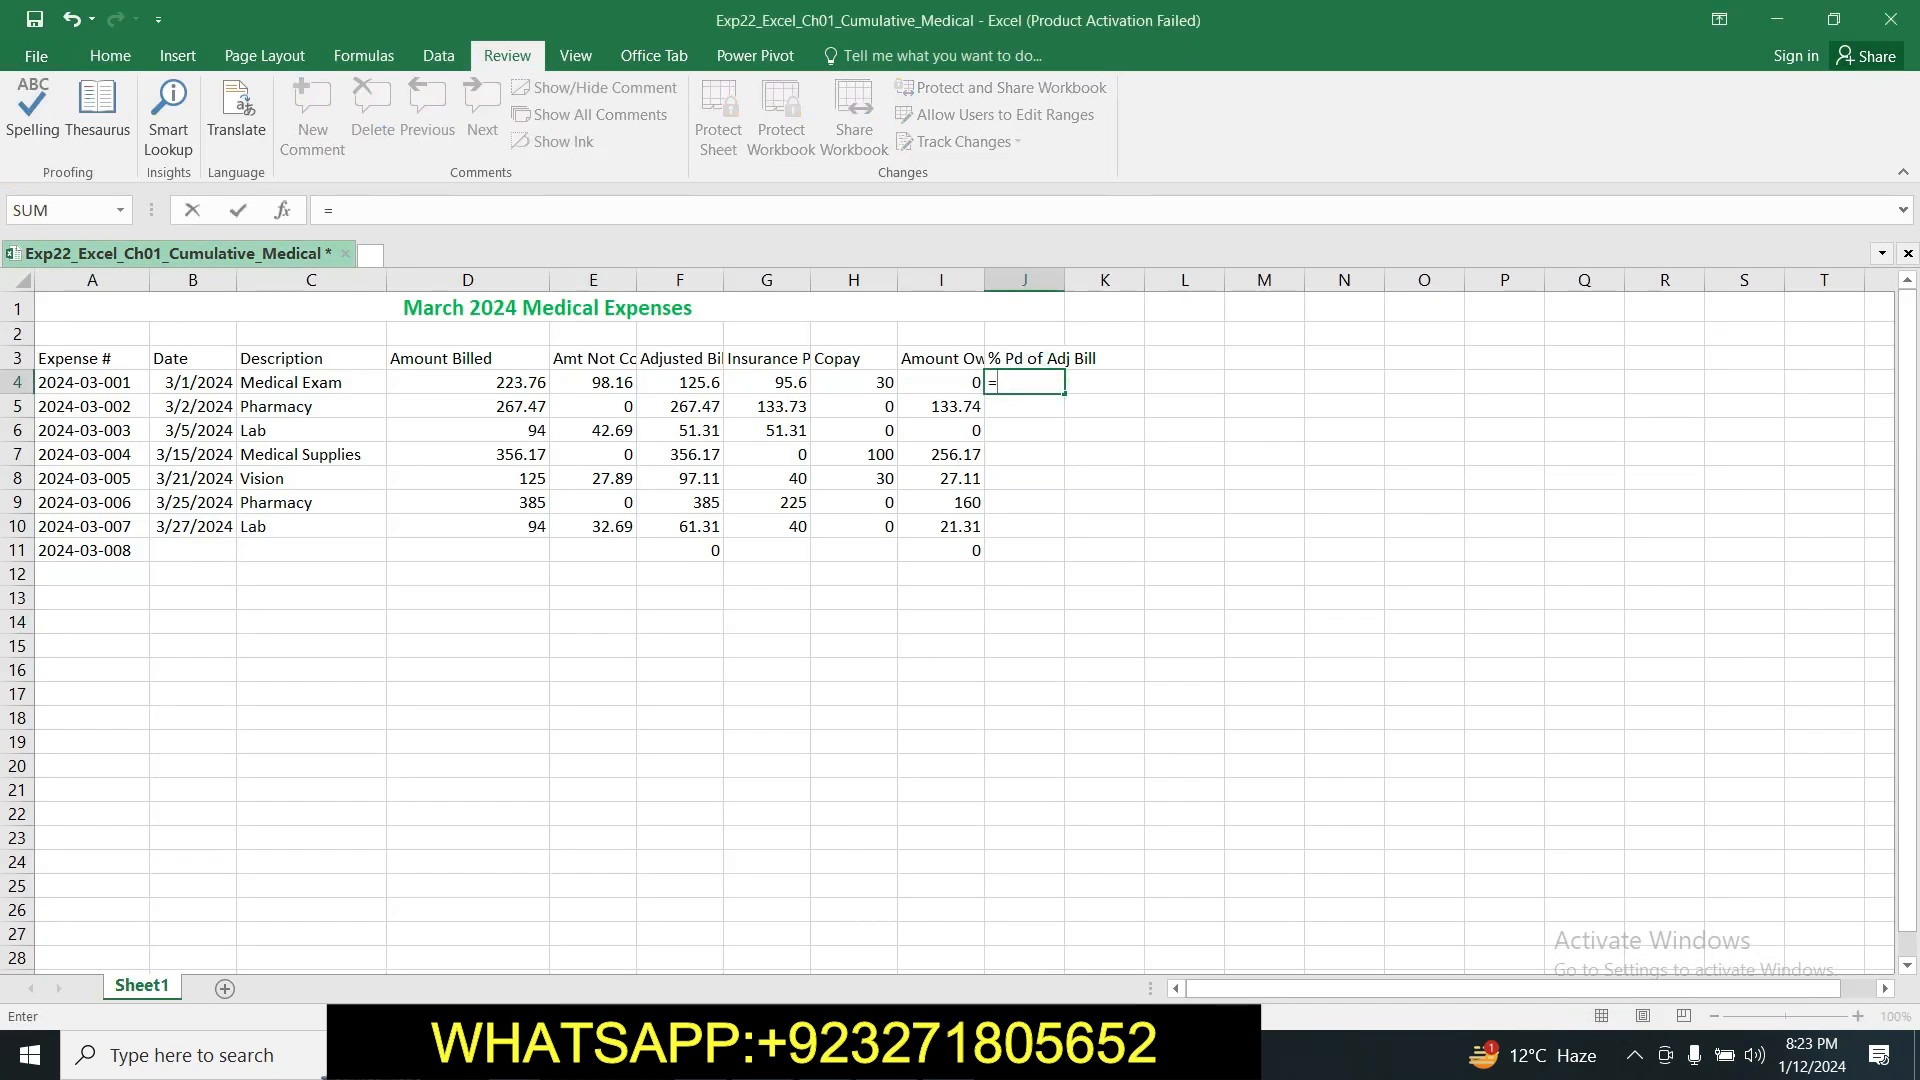
key(alt+Tab)
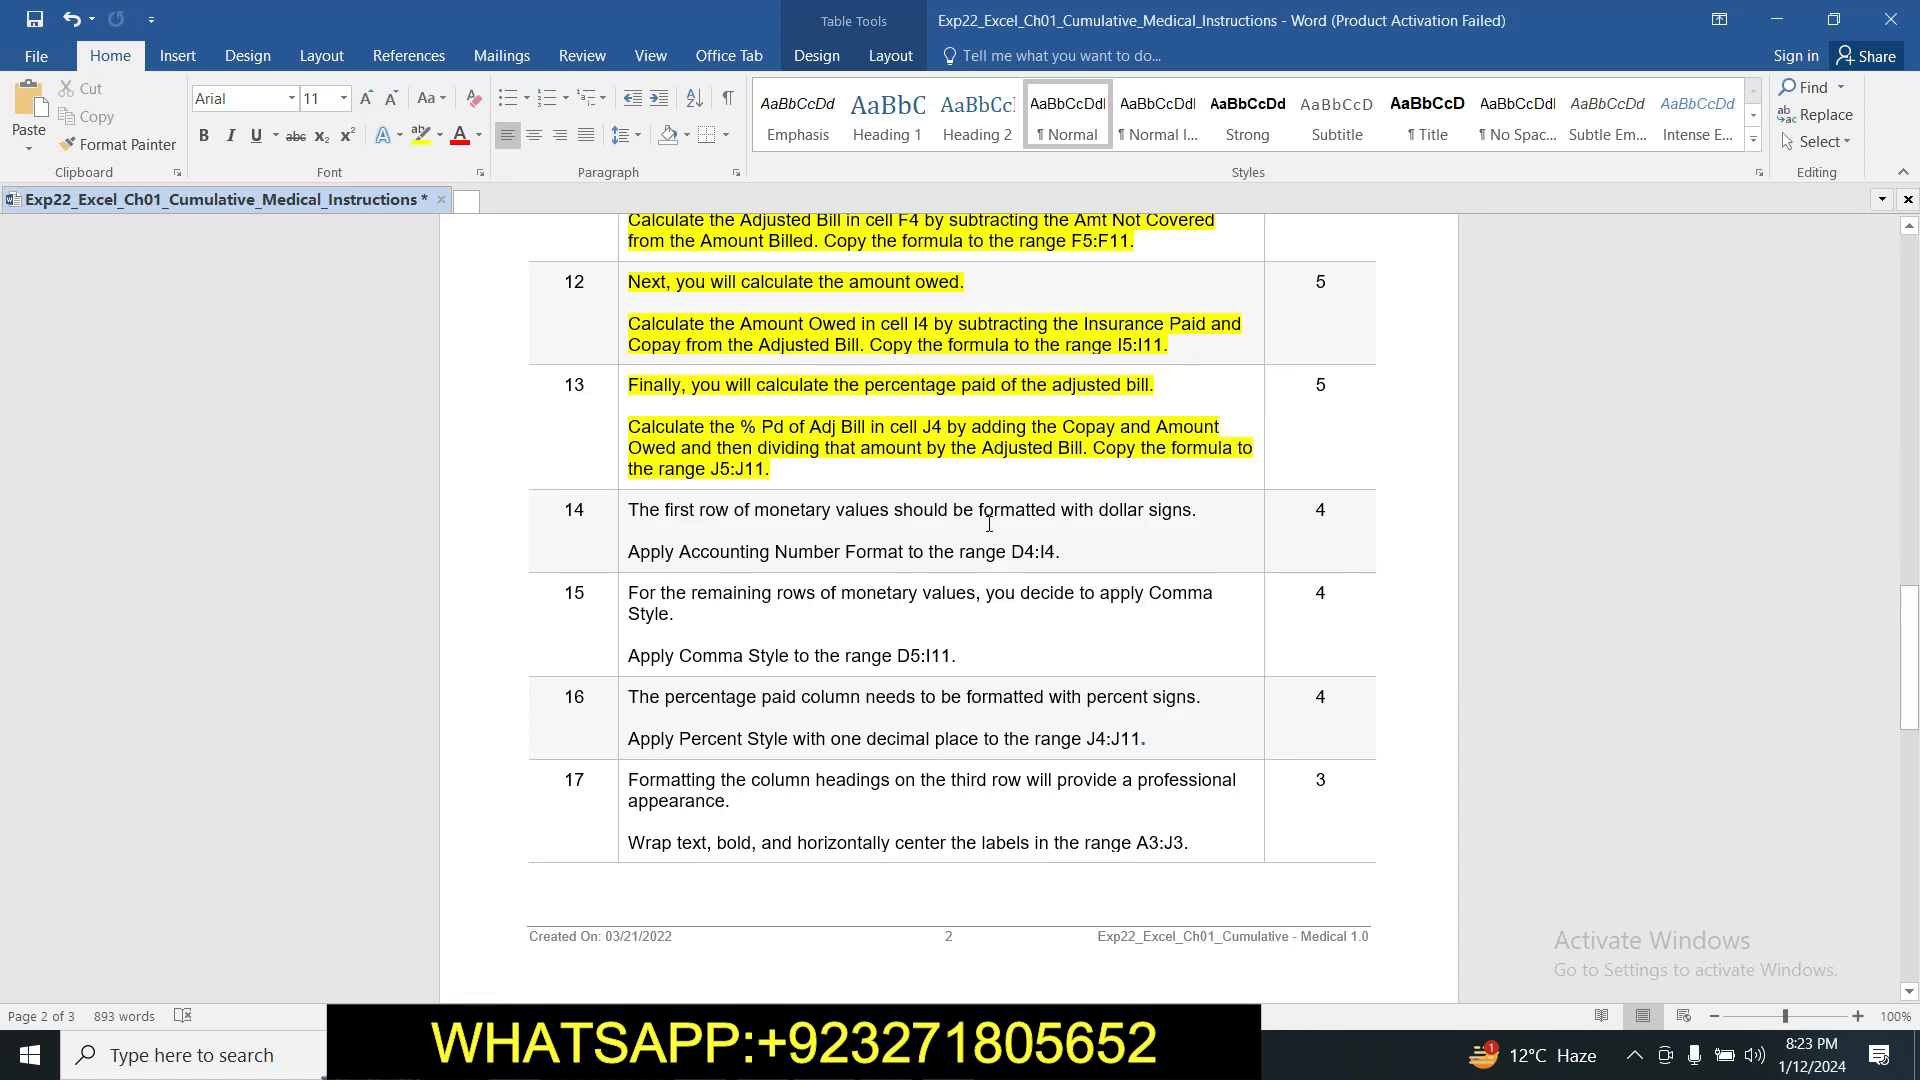
key(alt+Tab)
text(()
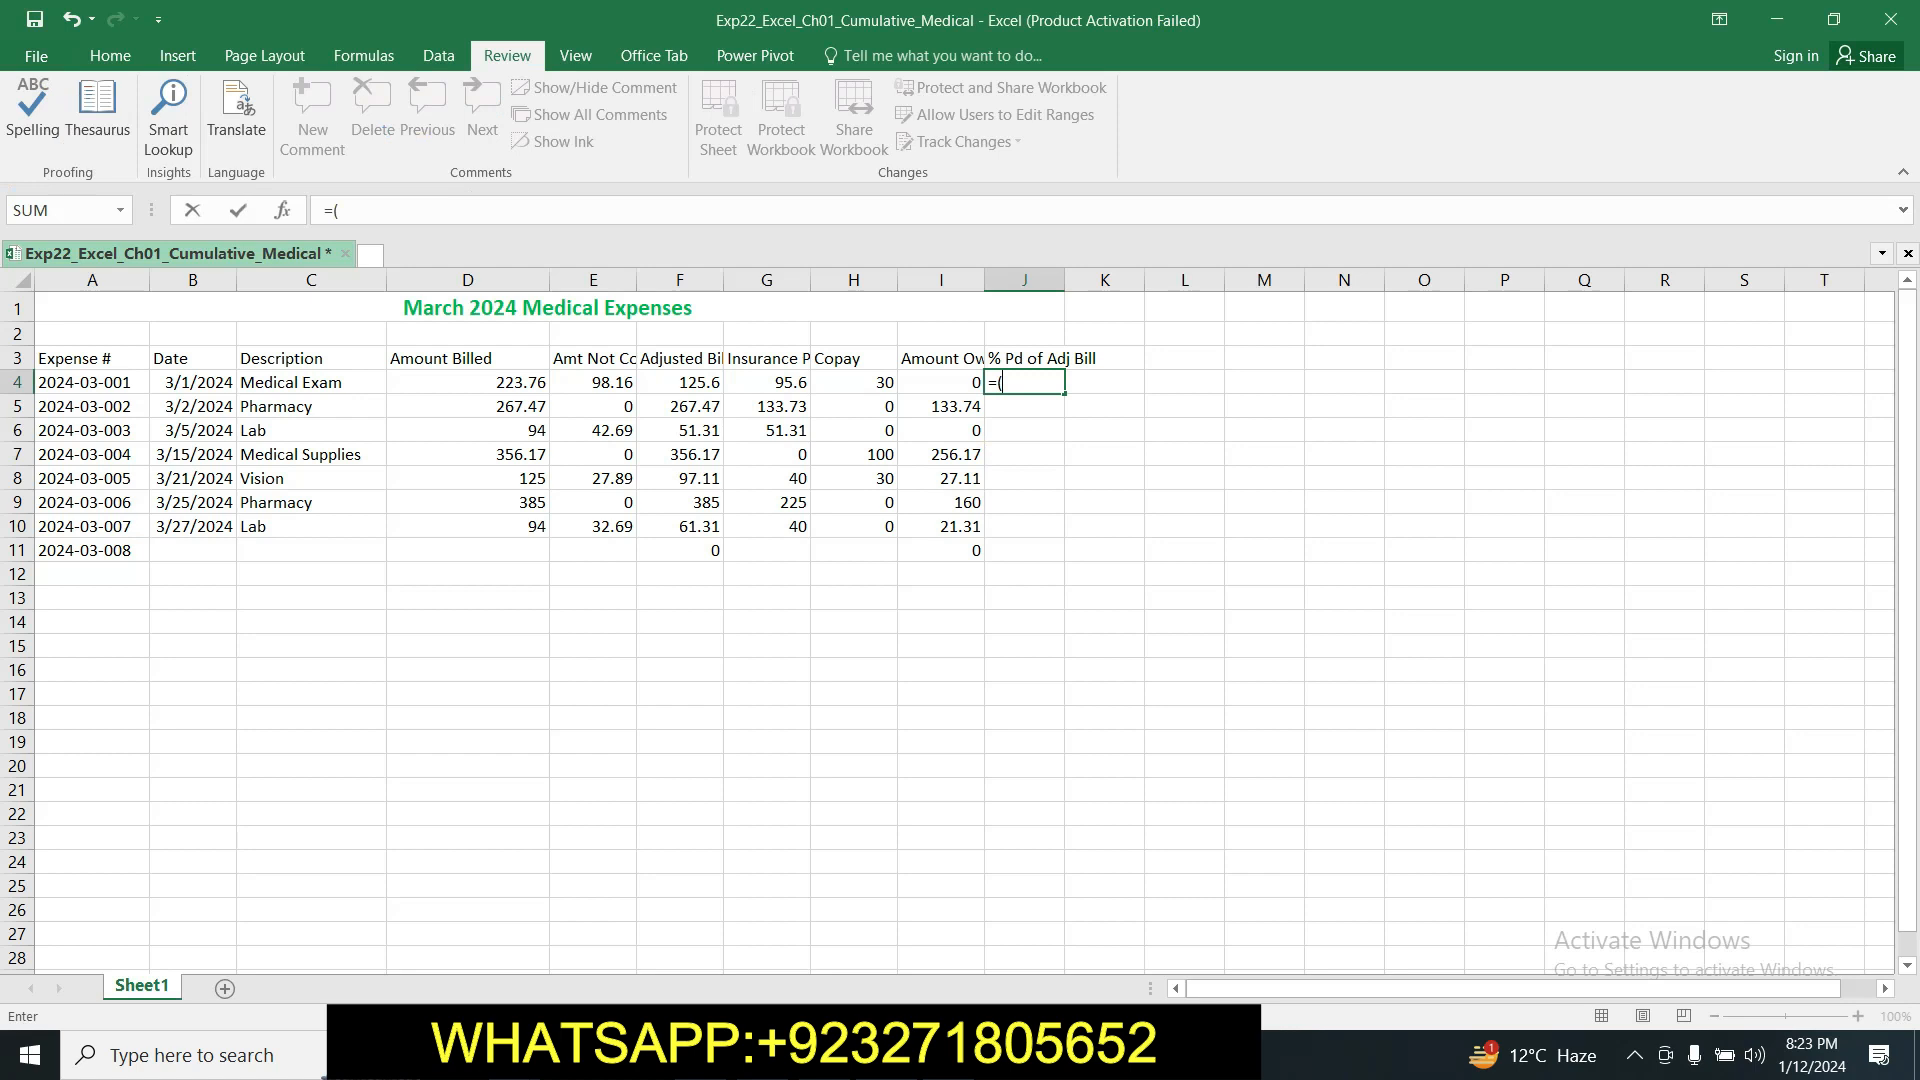
click(869, 383)
text(+)
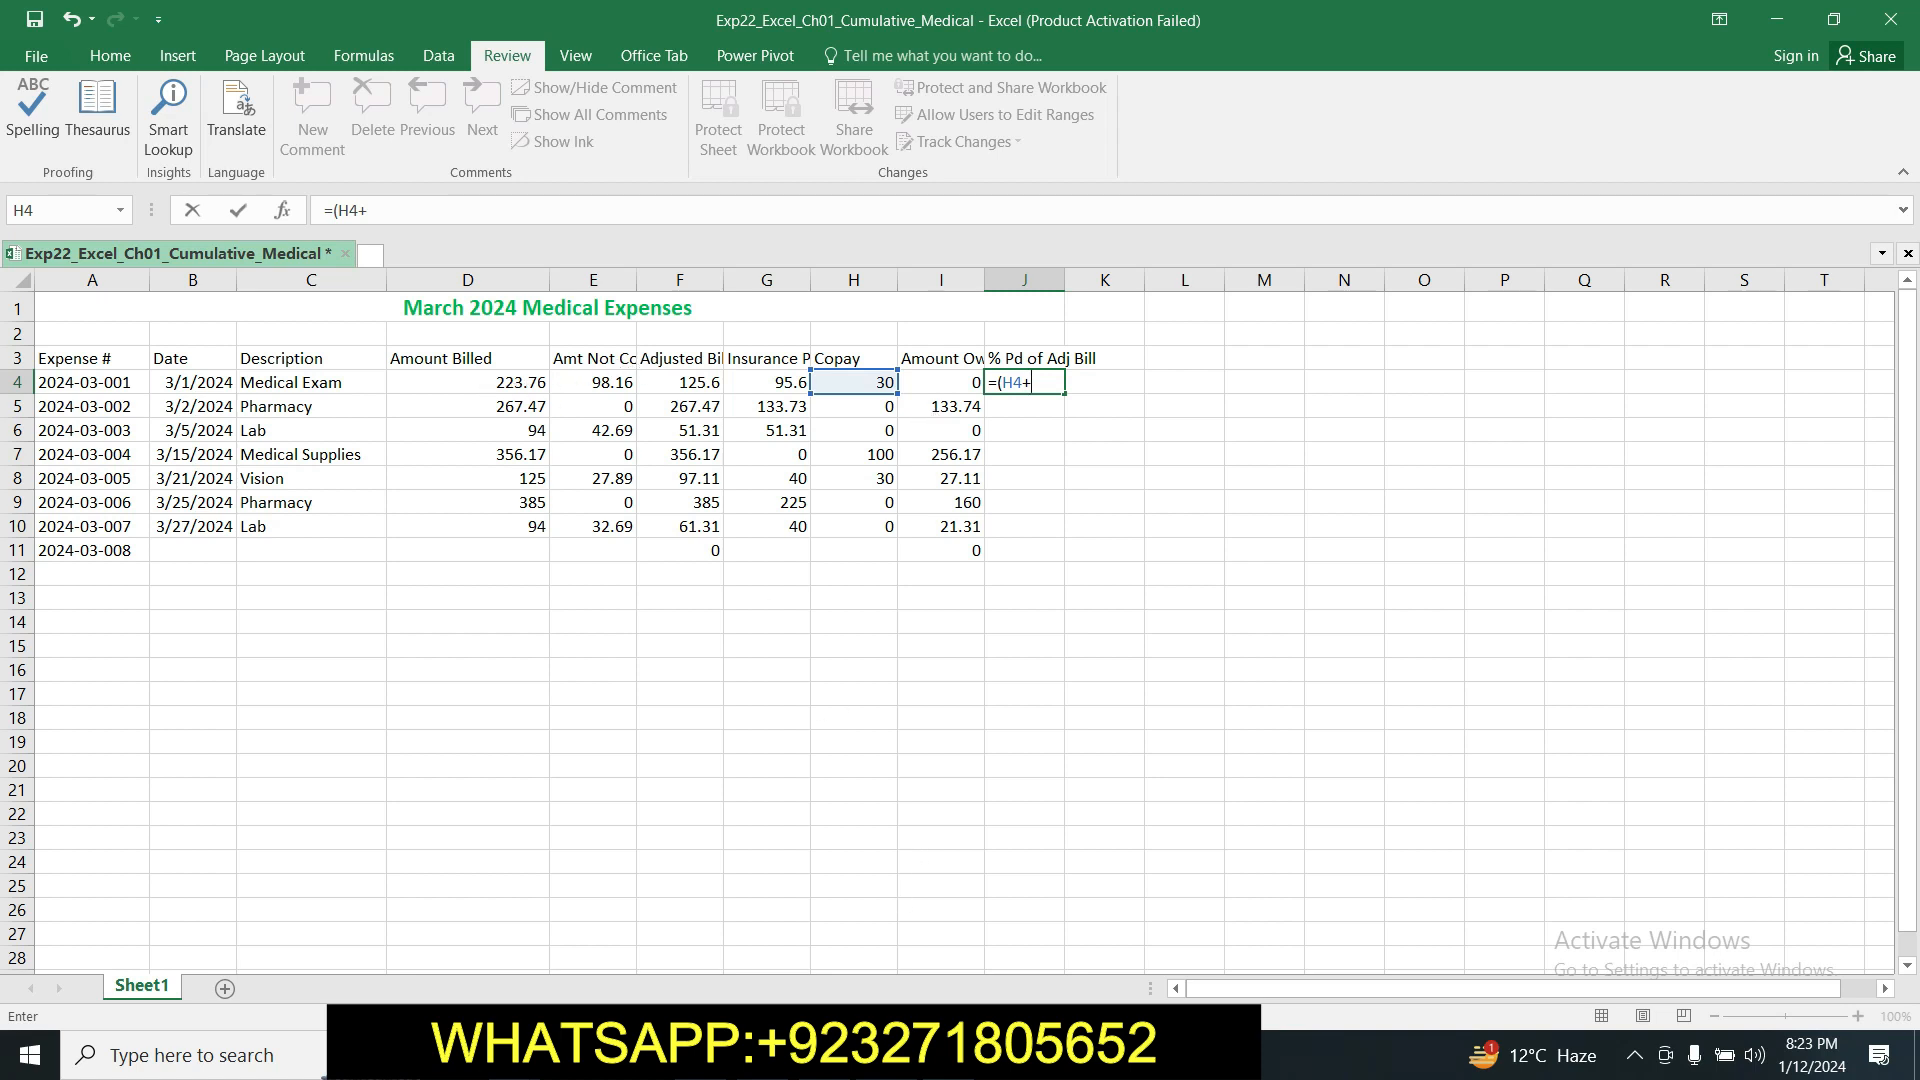
key(alt+Tab)
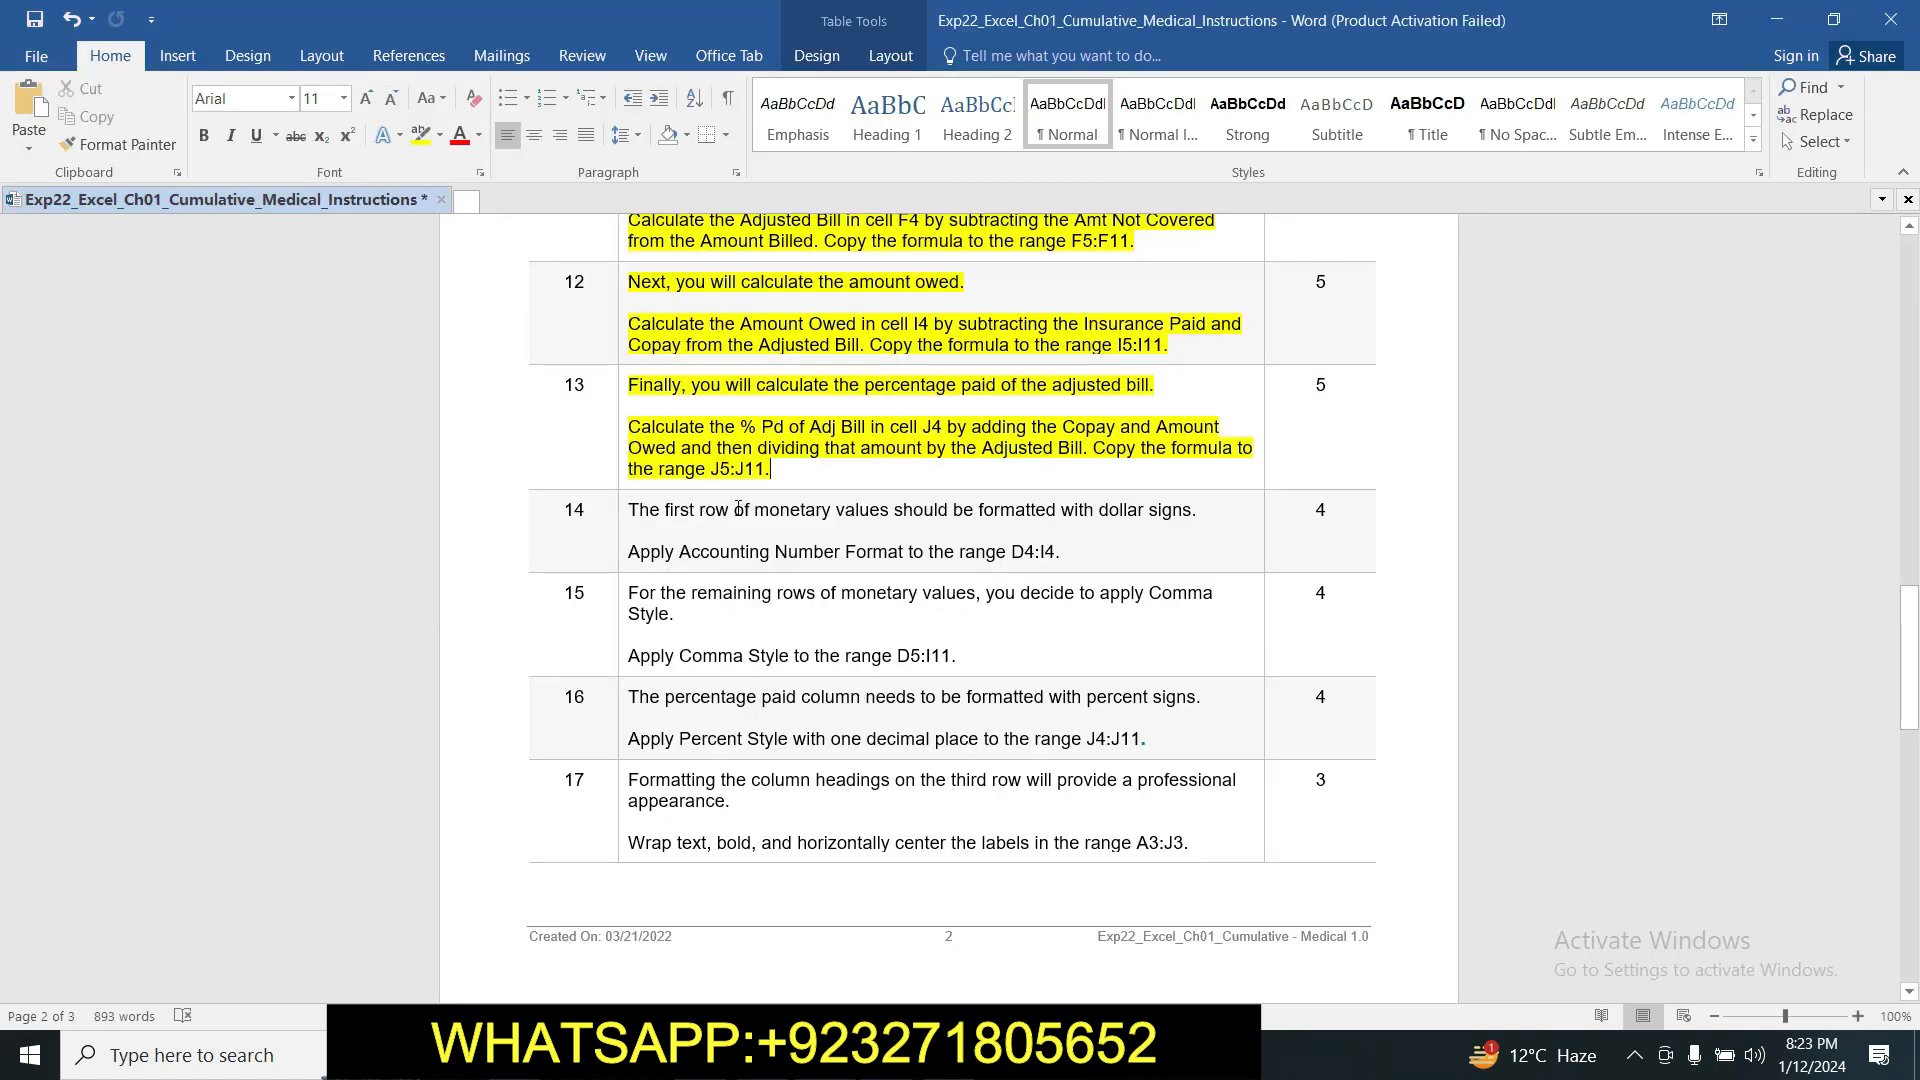
key(alt+Tab)
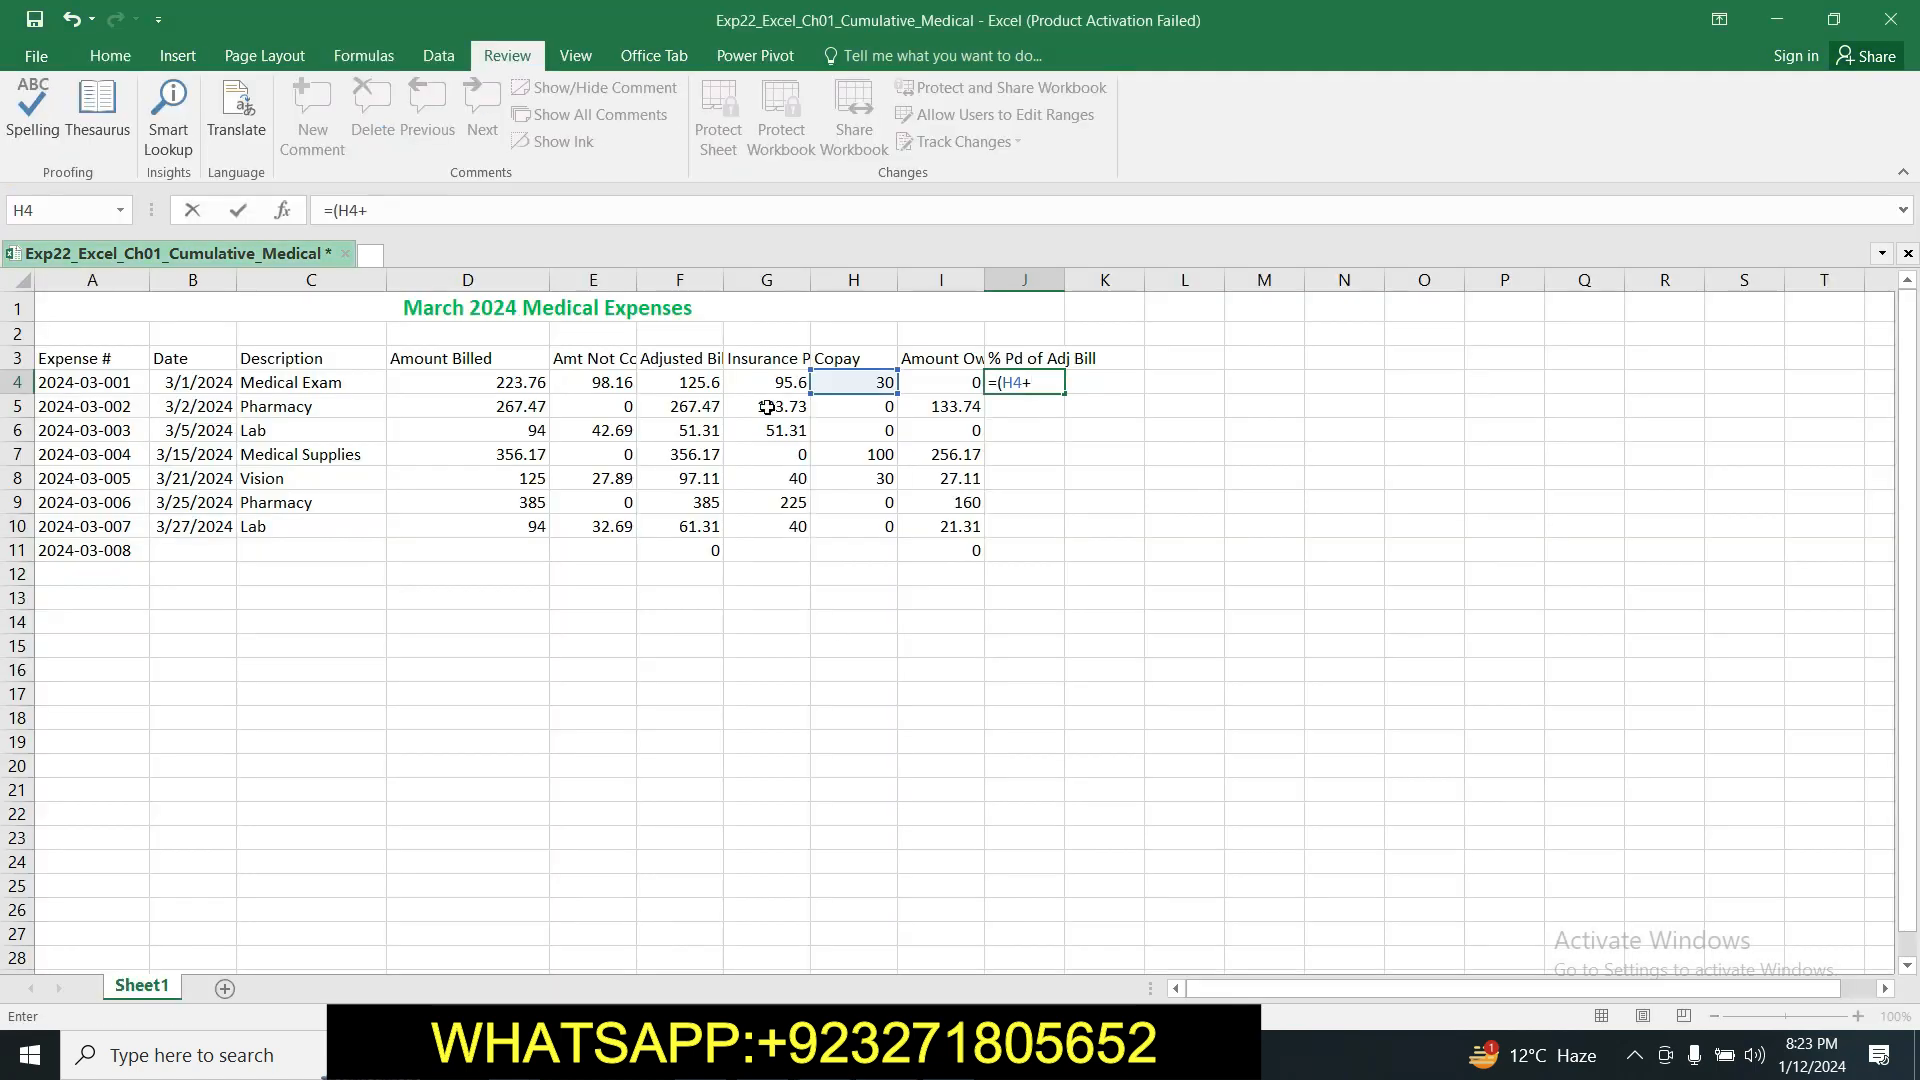
click(952, 381)
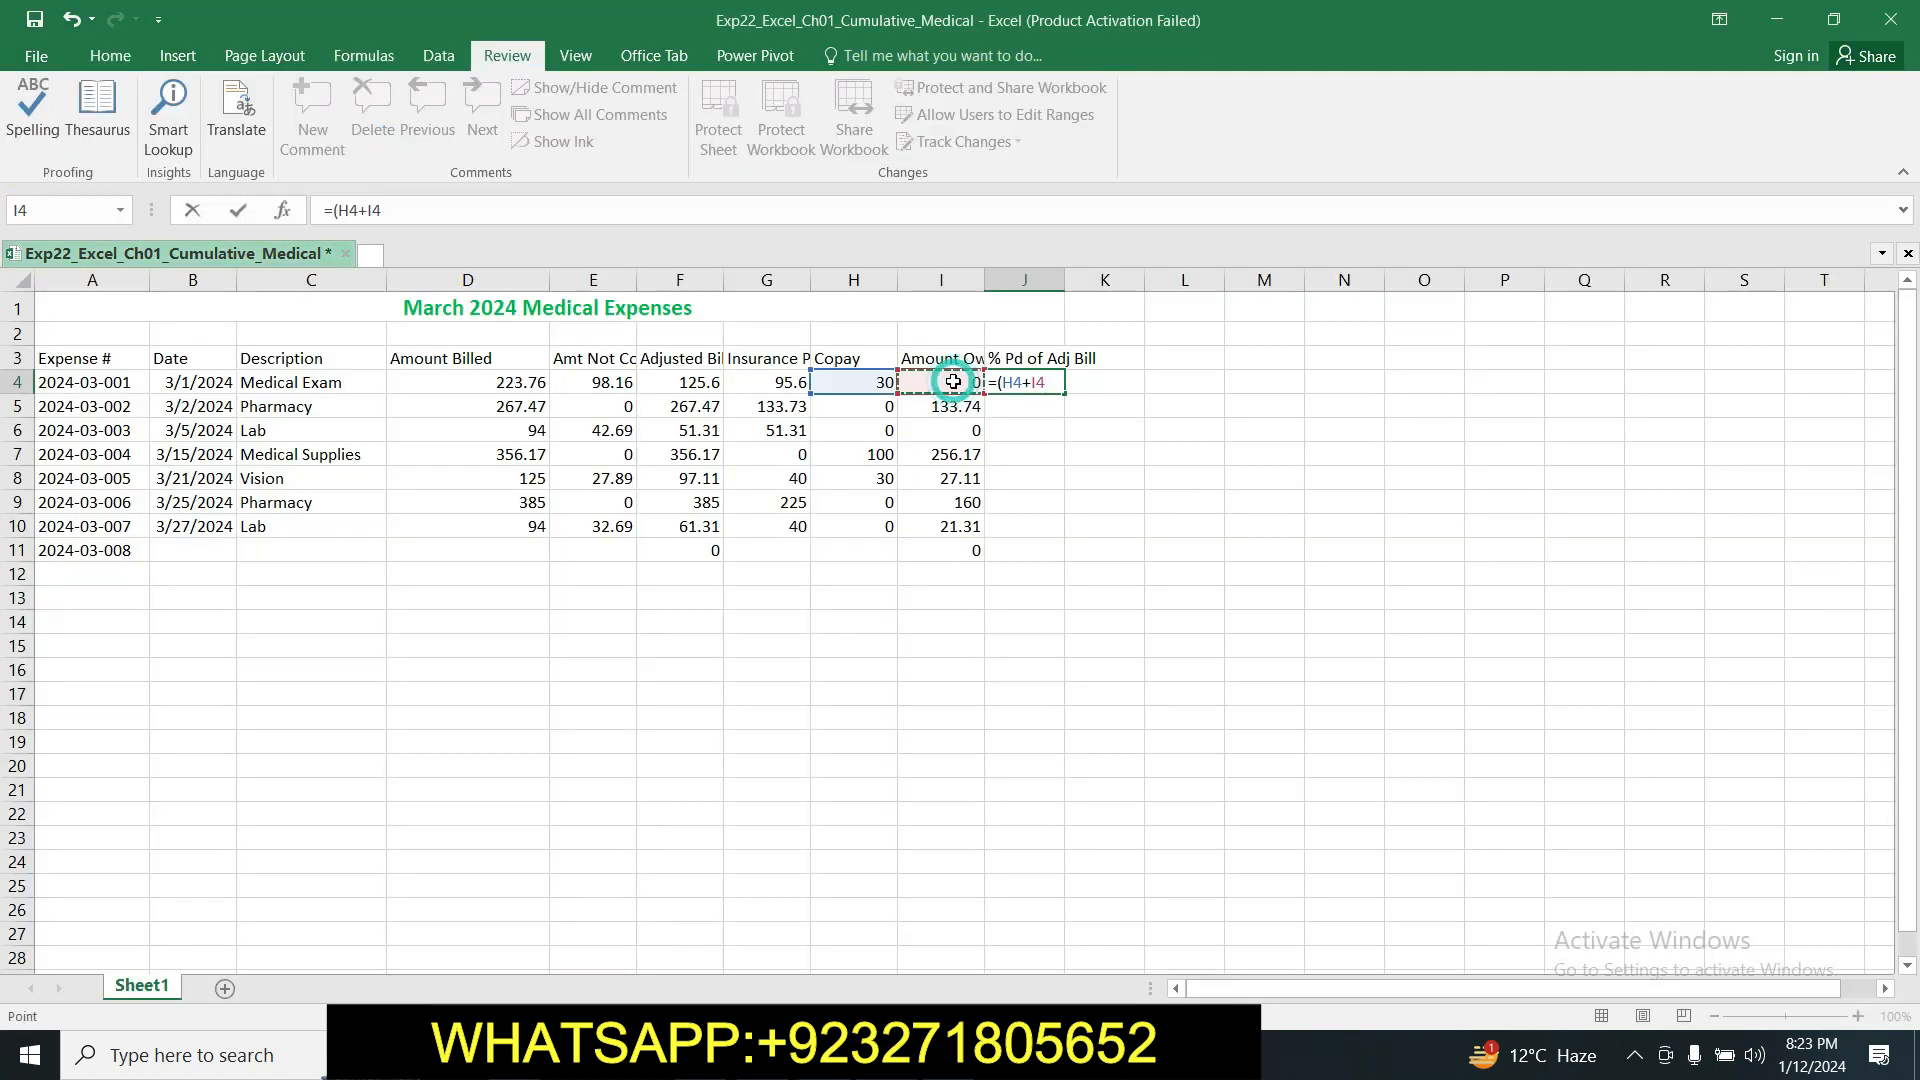
text()/)
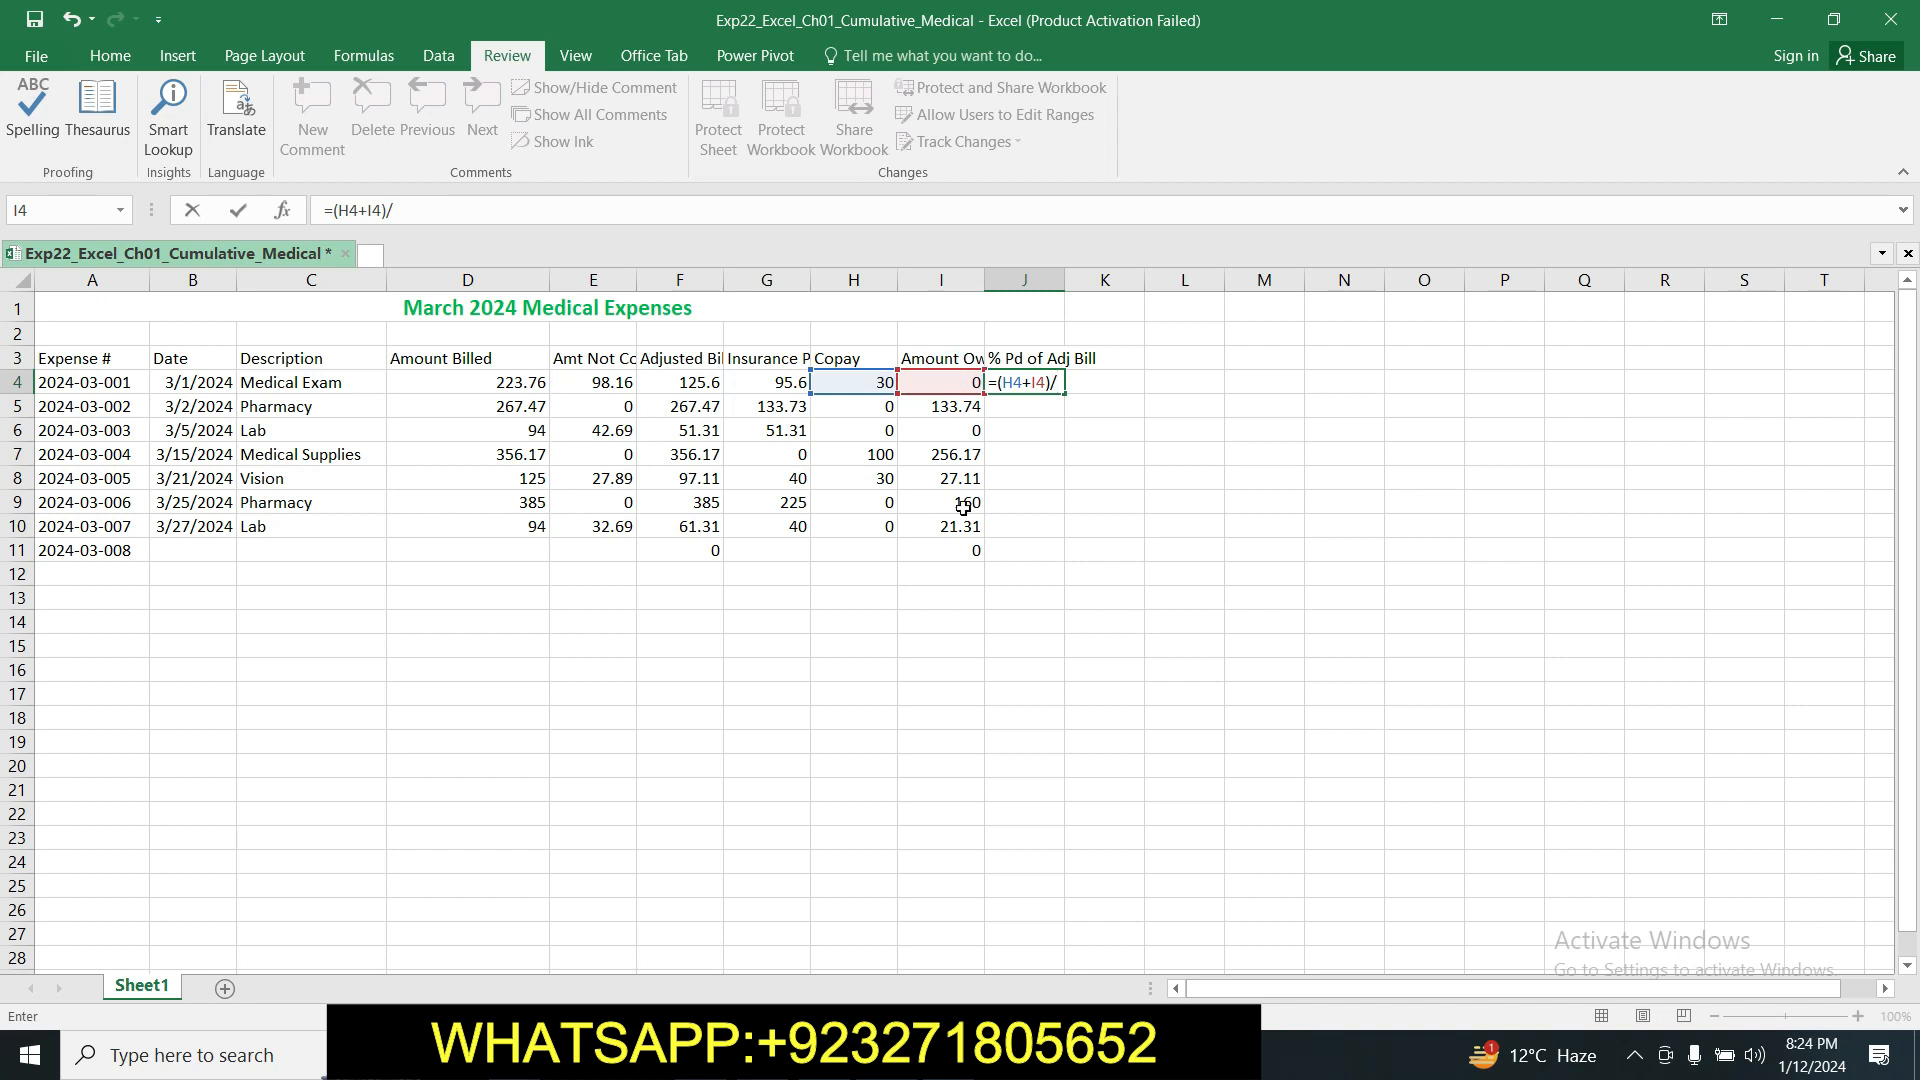
key(alt+Tab)
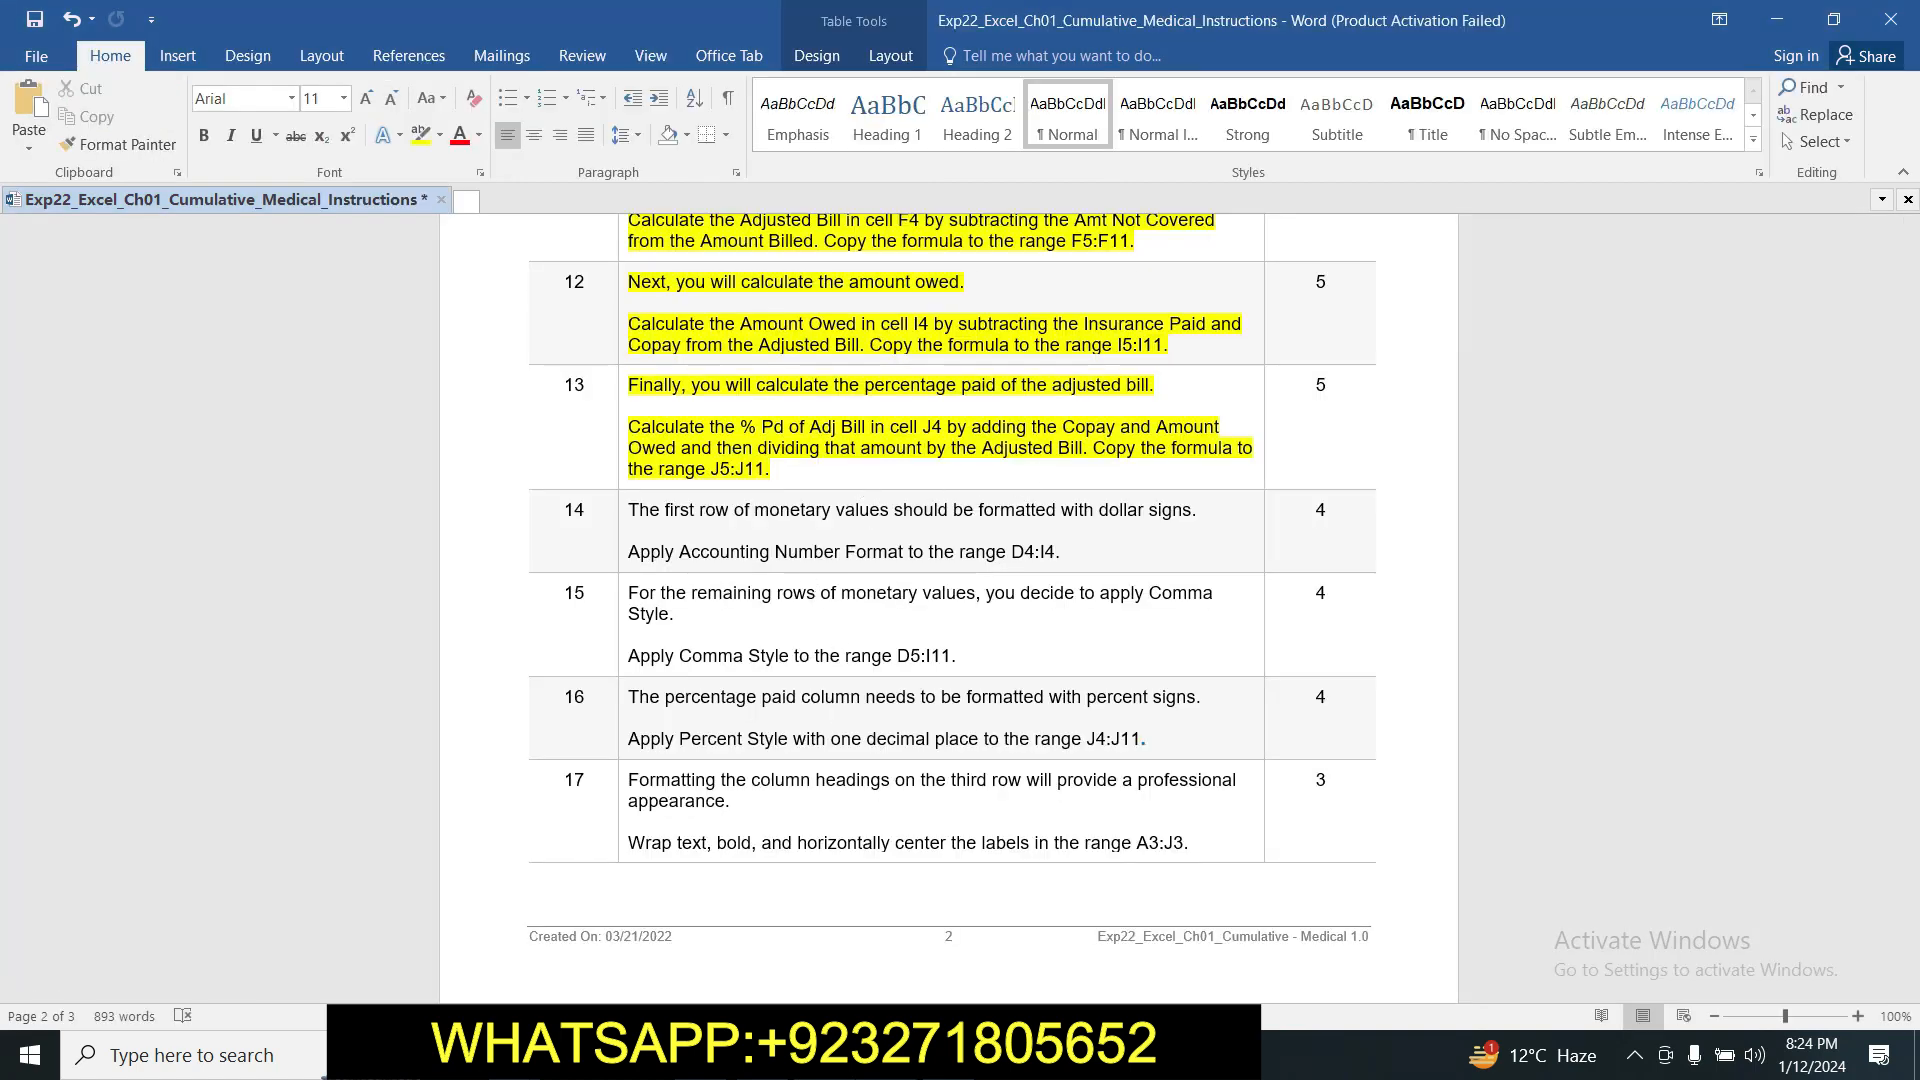
key(alt+Tab)
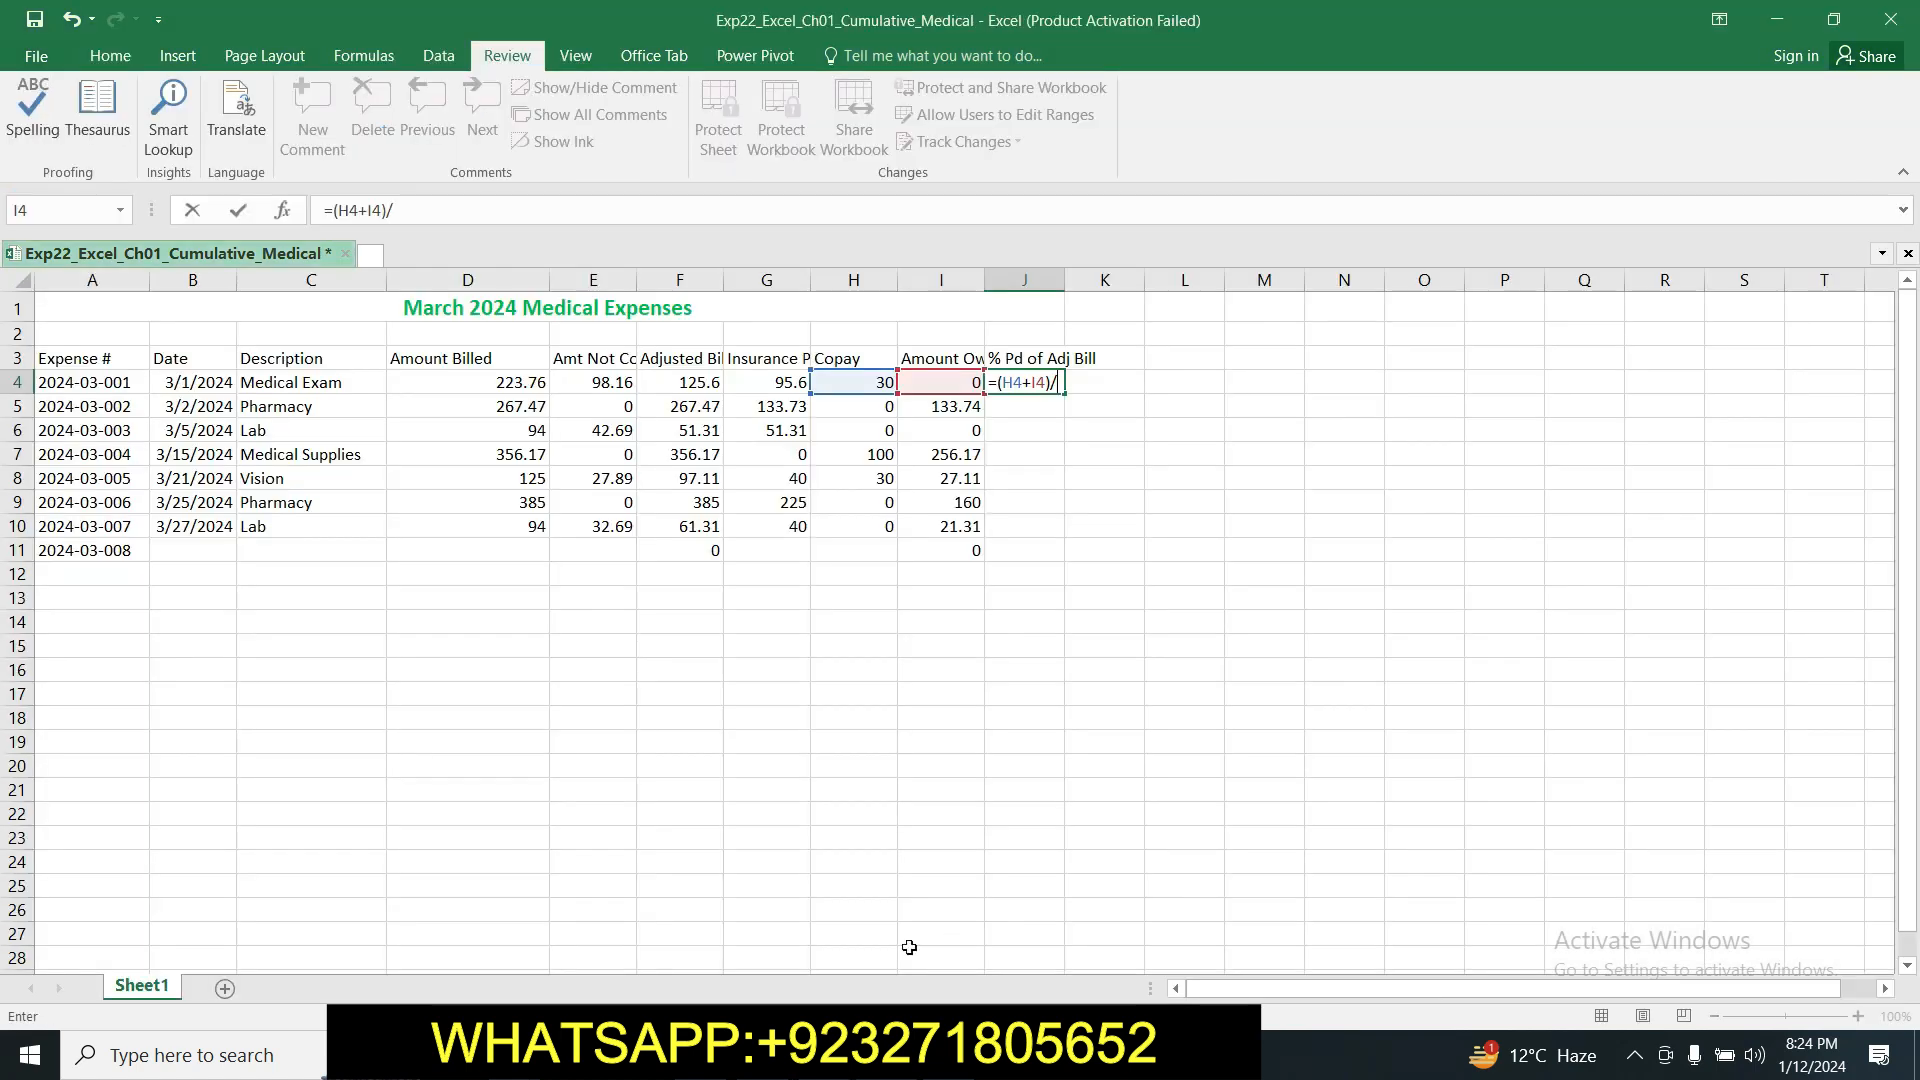
click(697, 380)
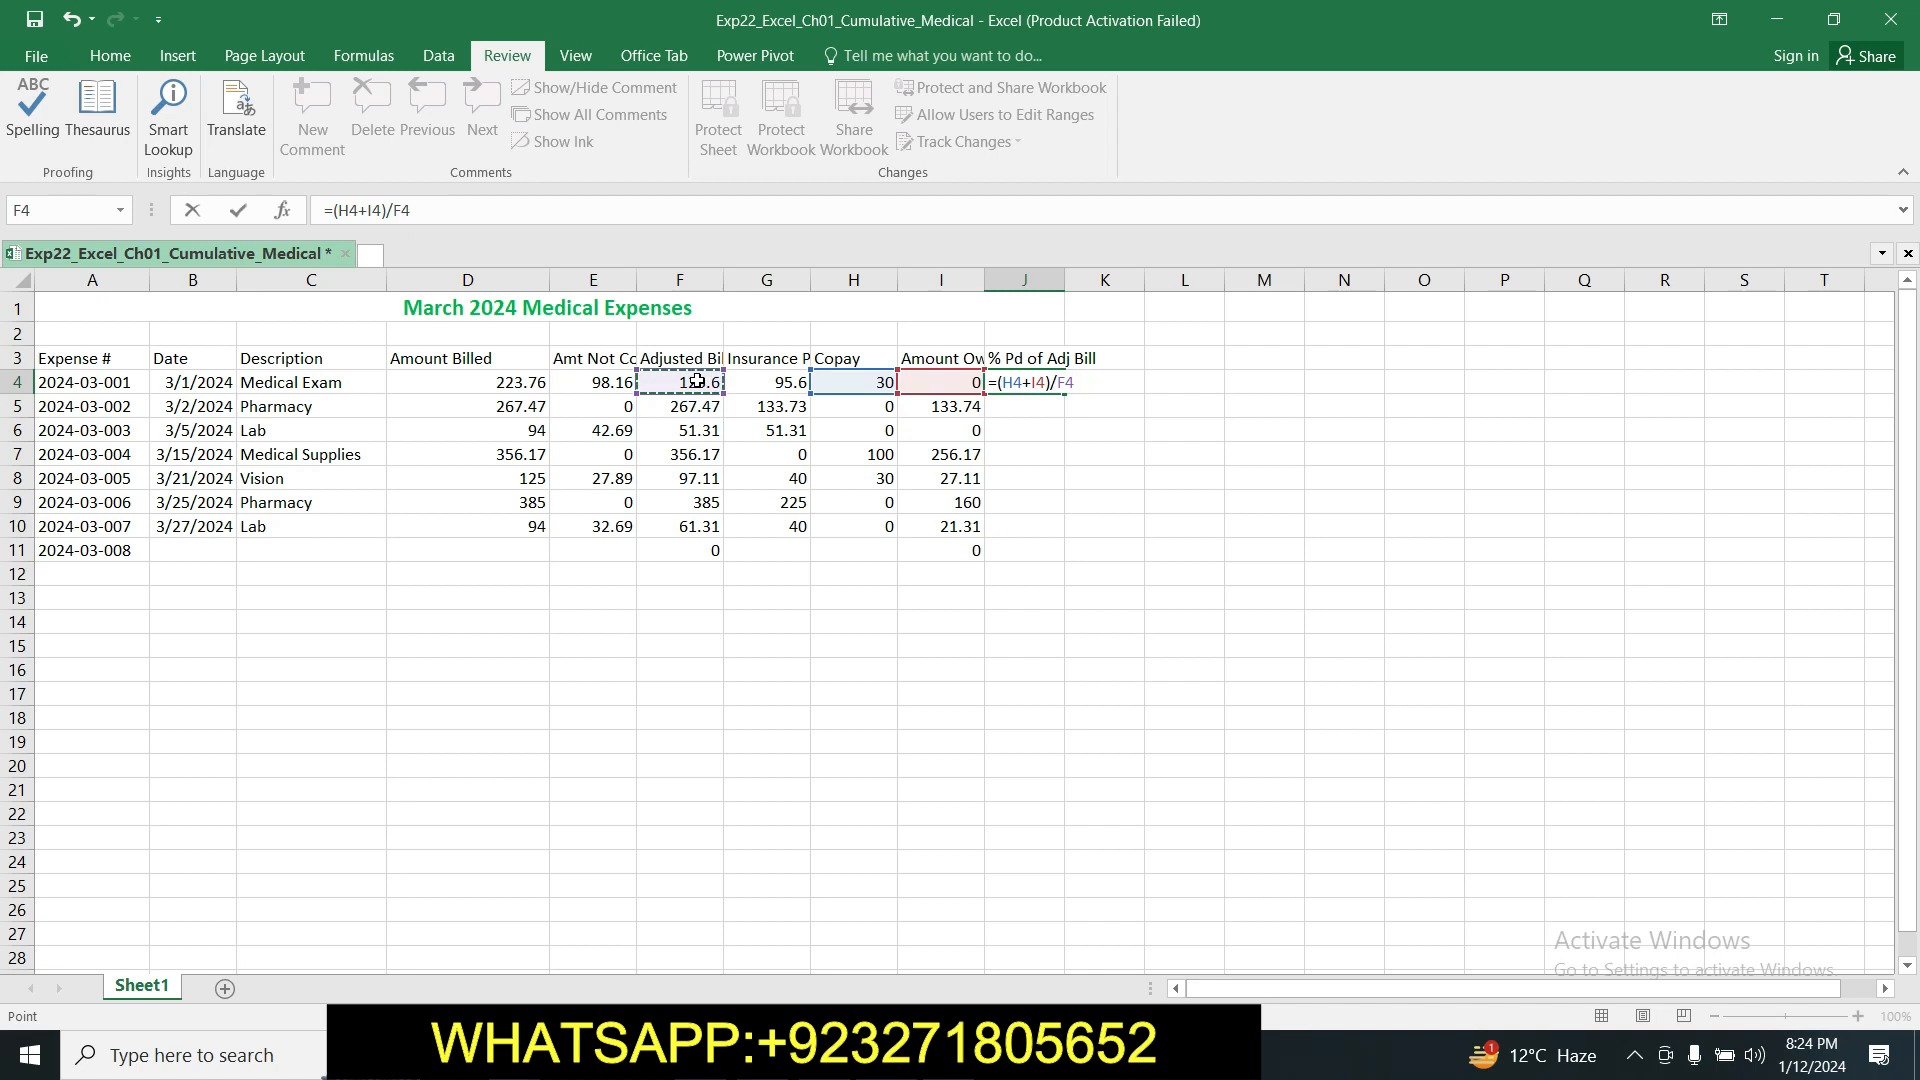
key(Return)
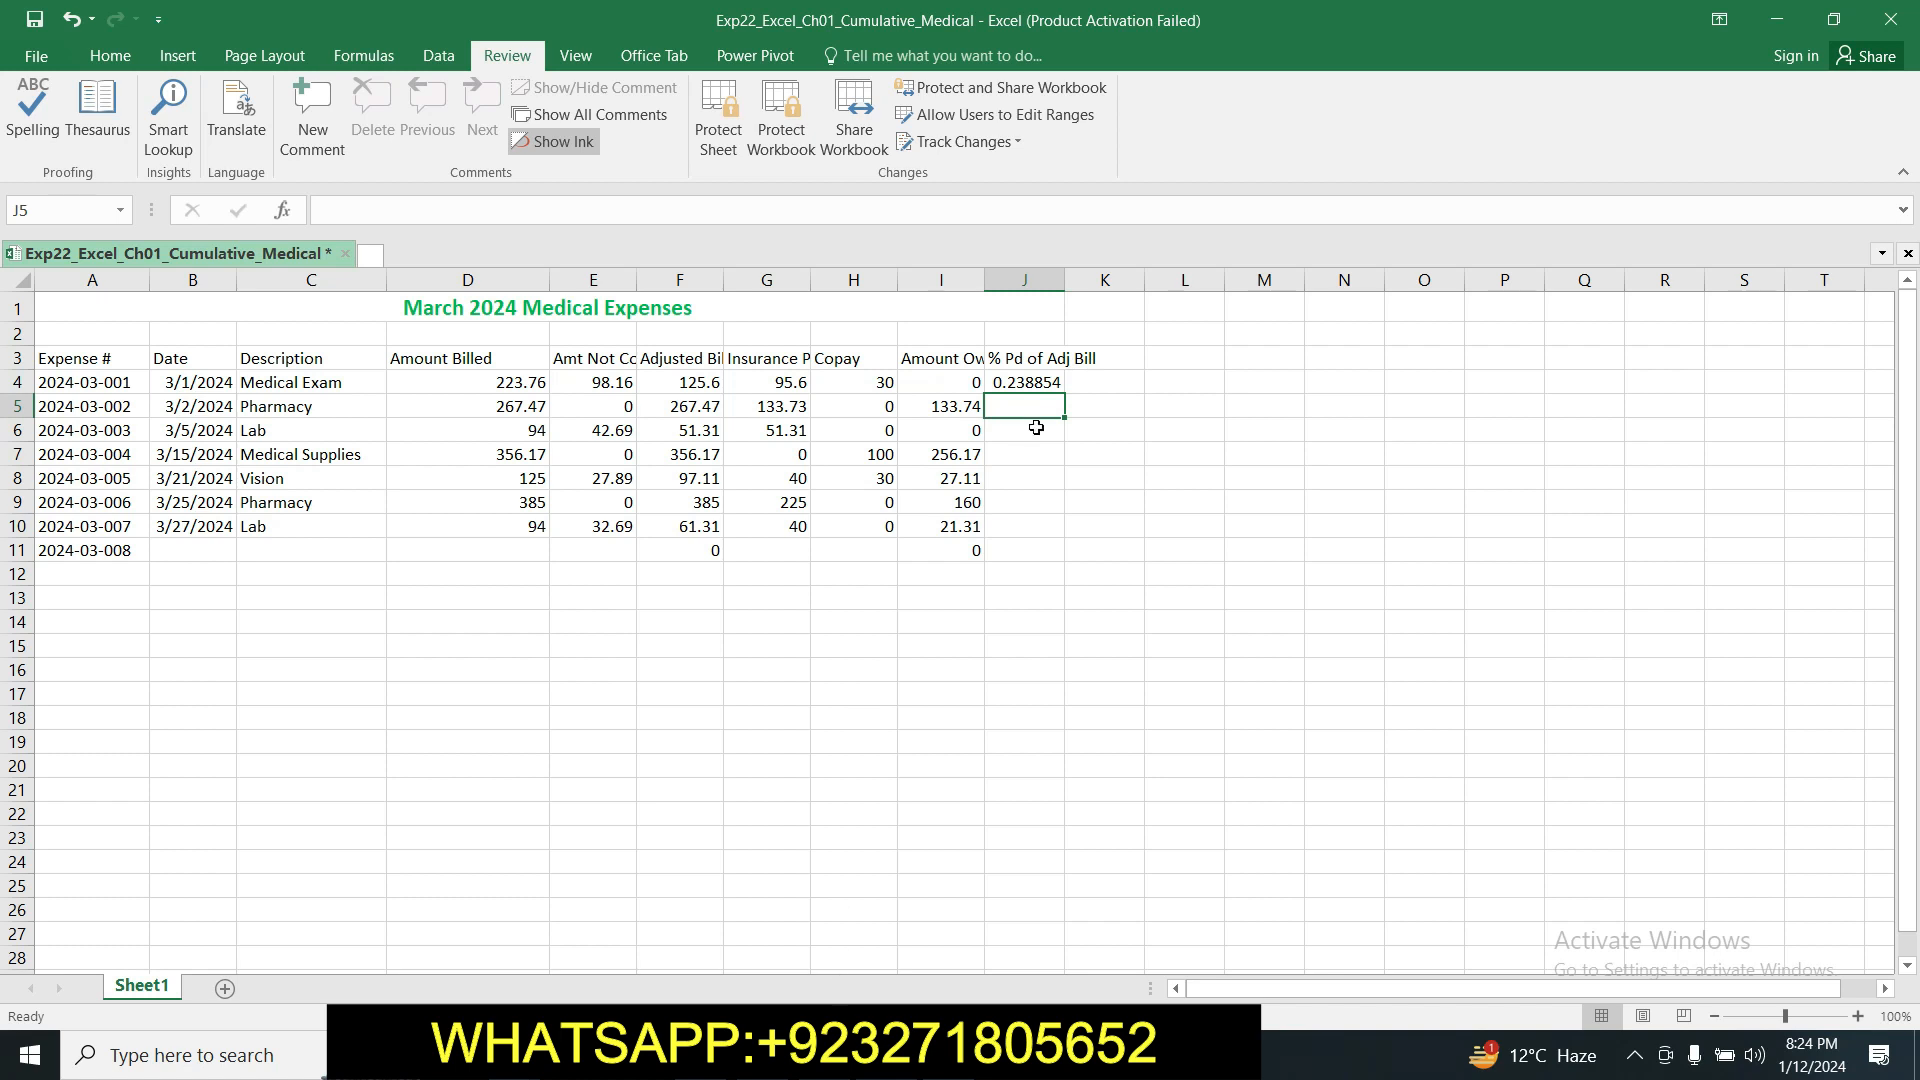
Step: Copy the % Pd of Adj Bill formula from cell J4 to the range J5:J11, checking the range in the Word instructions
click(1039, 381)
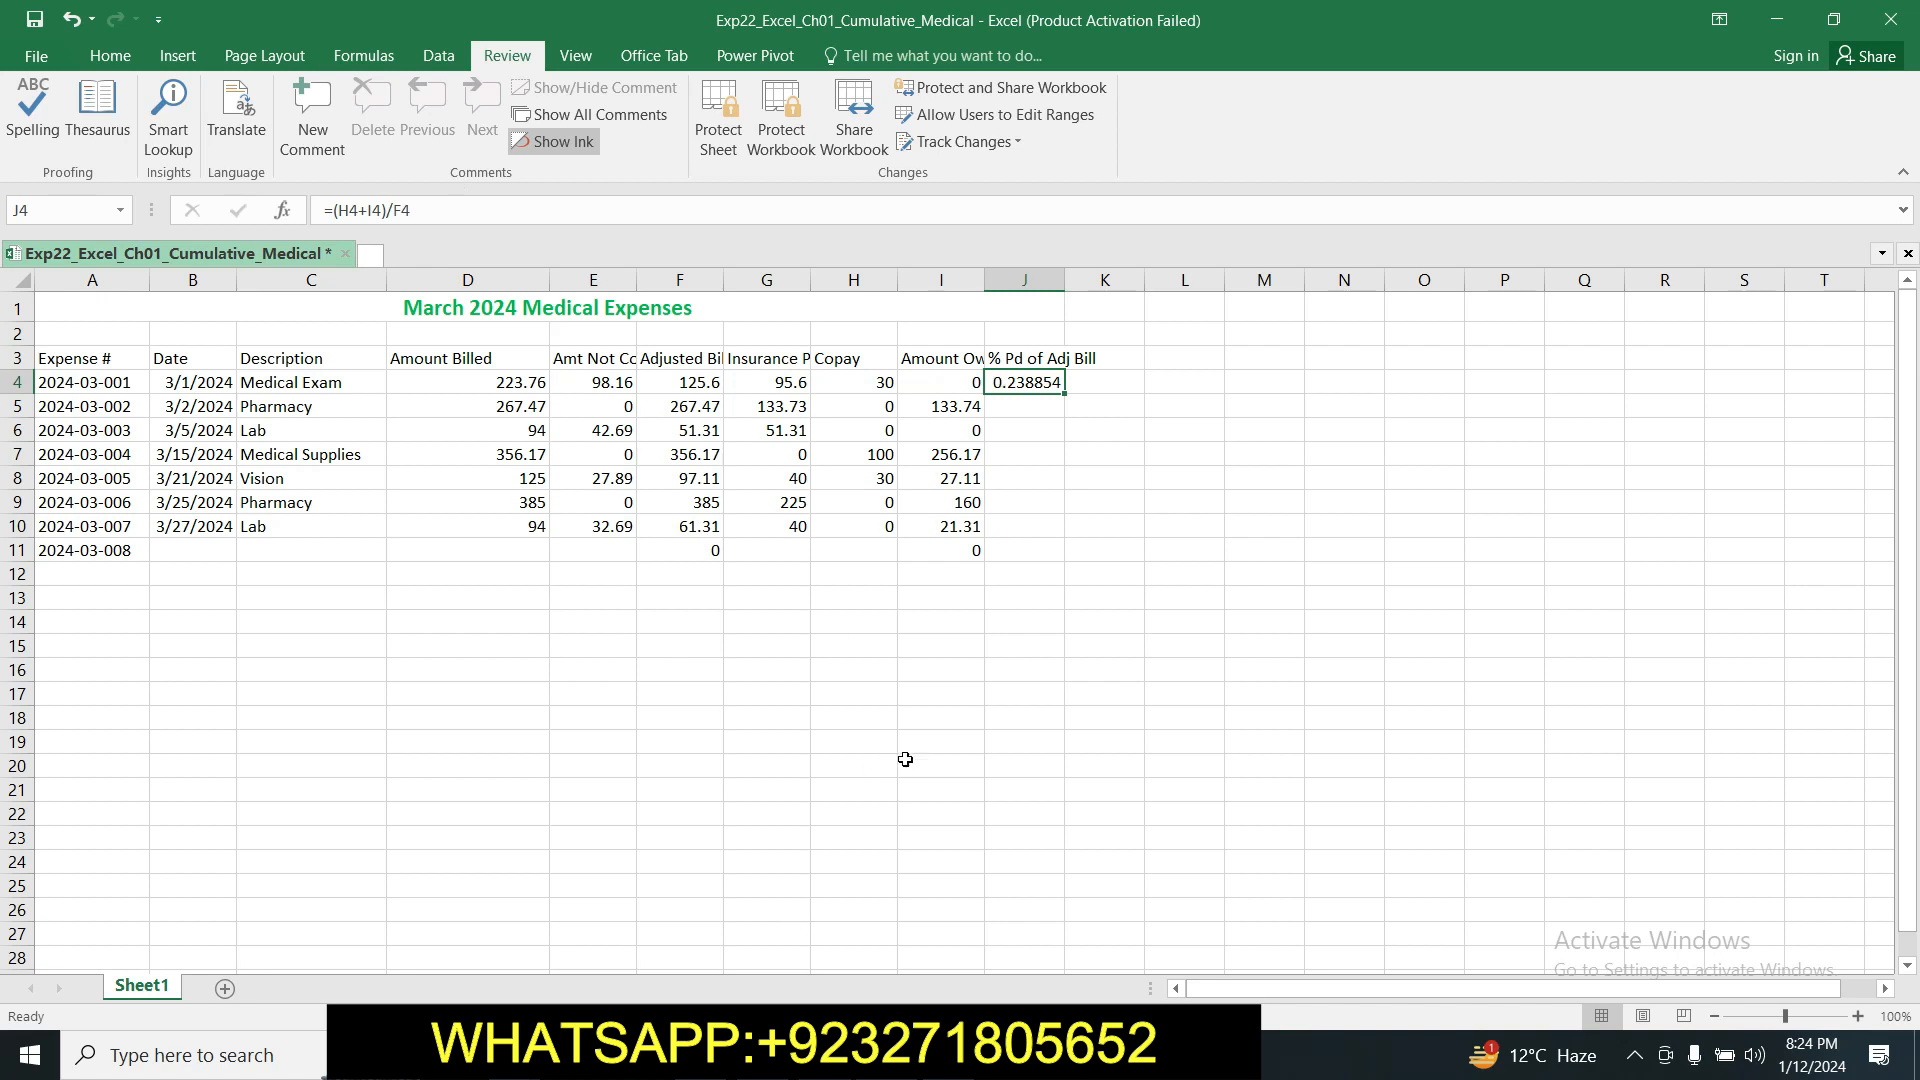
key(alt+Tab)
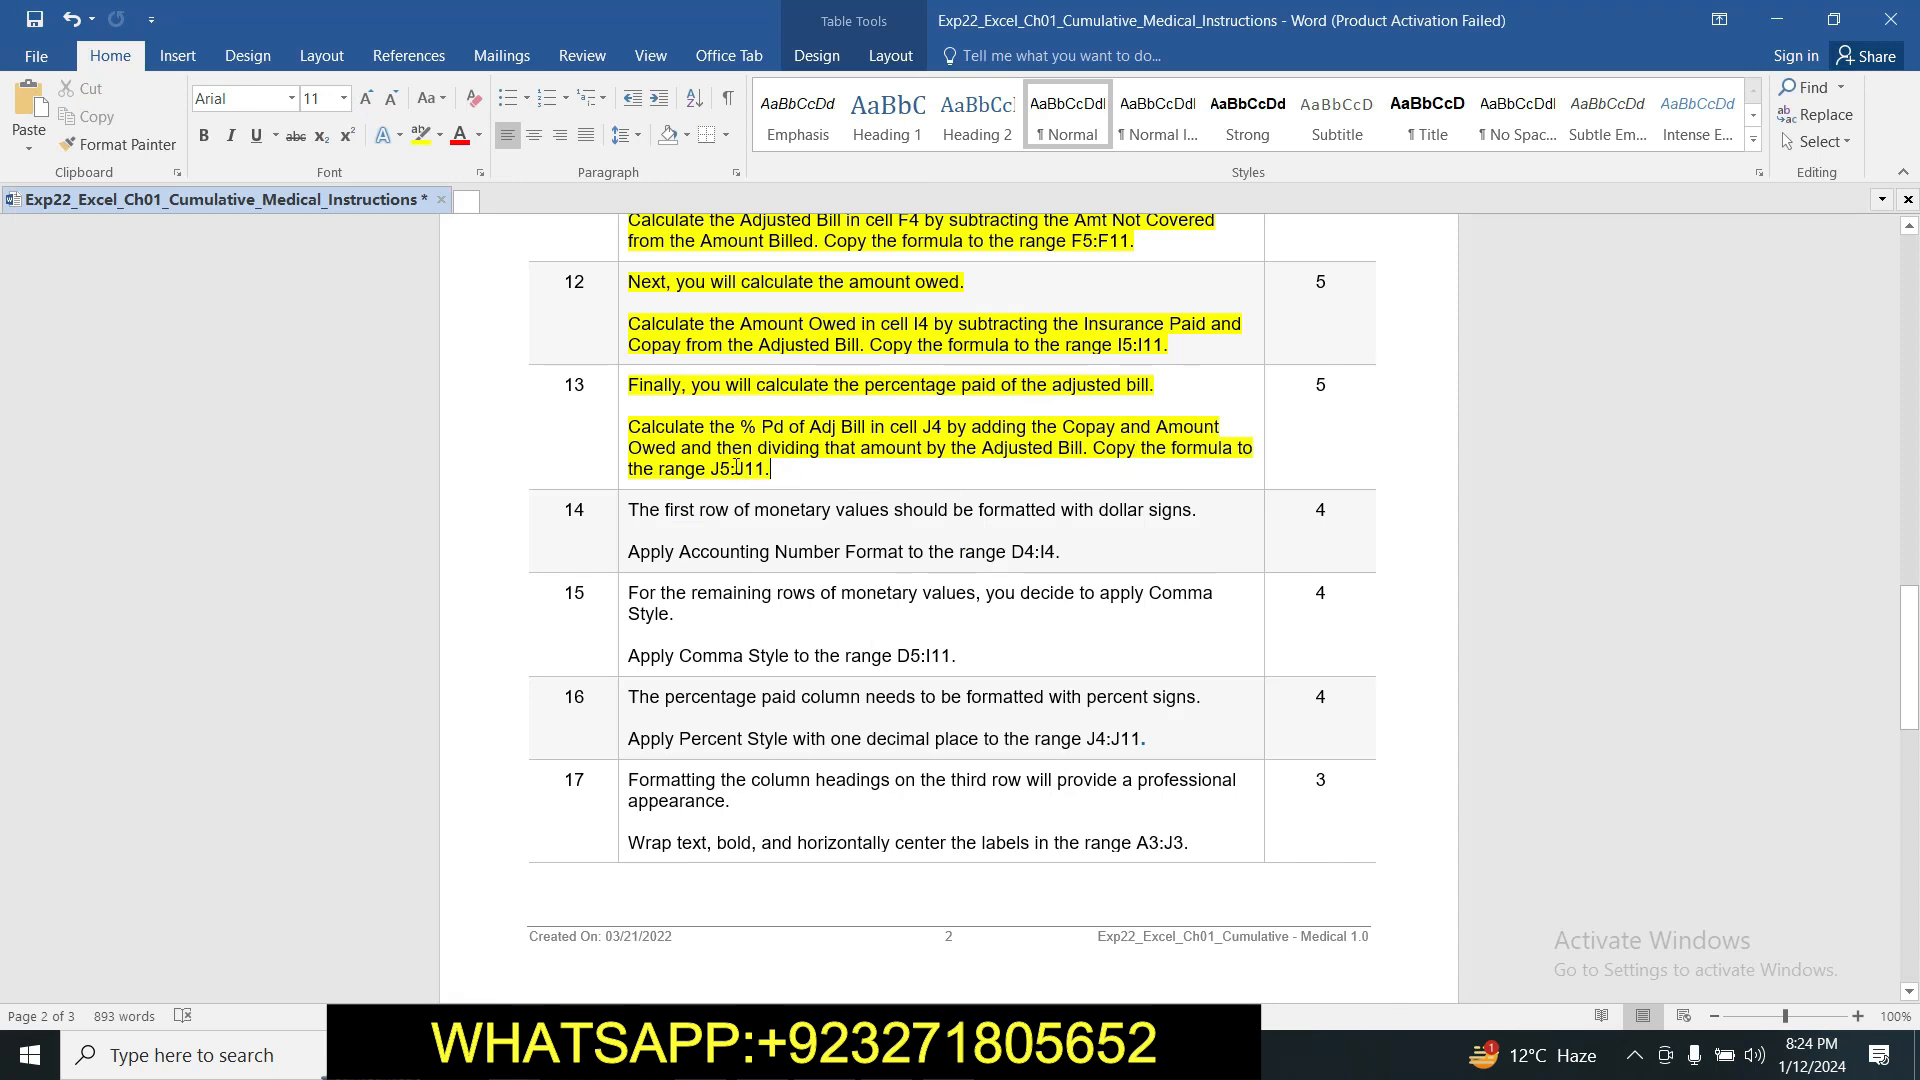
key(alt+Tab)
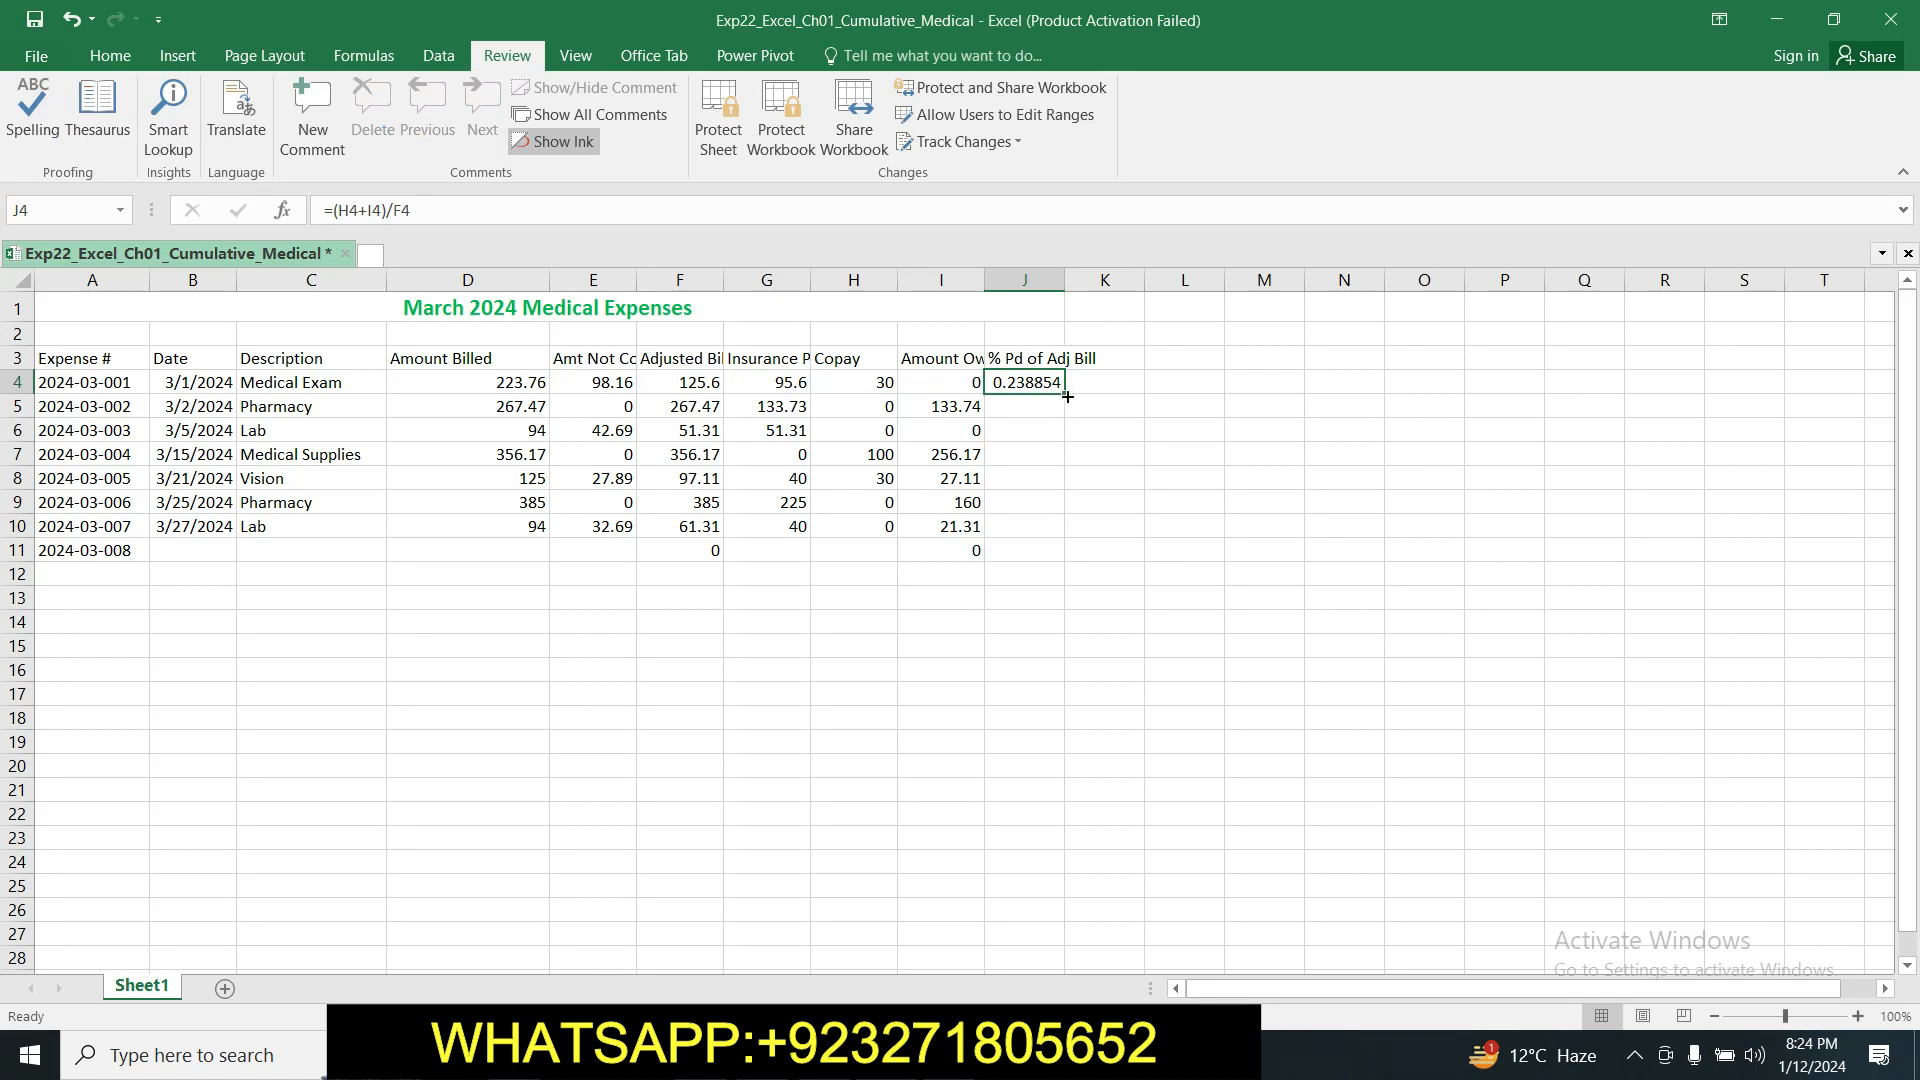
drag(1066, 392, 1062, 557)
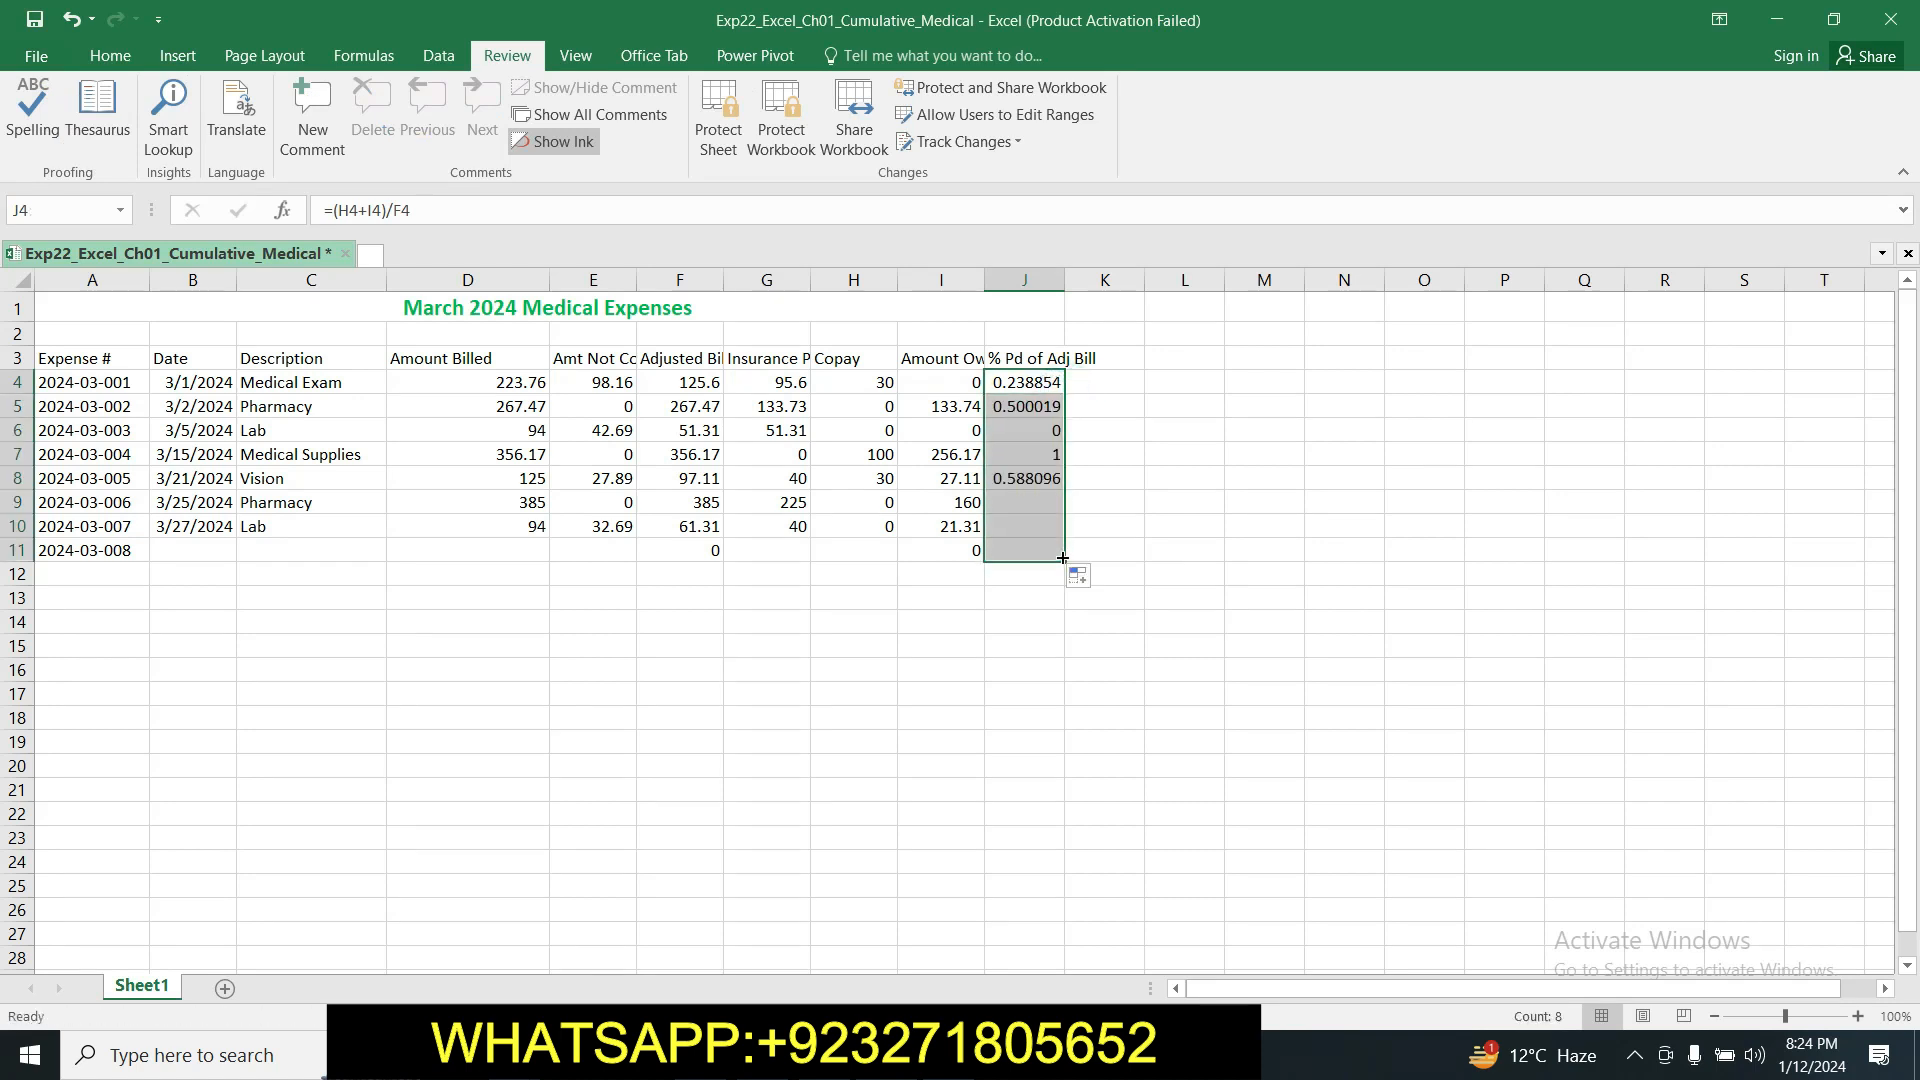
click(1133, 493)
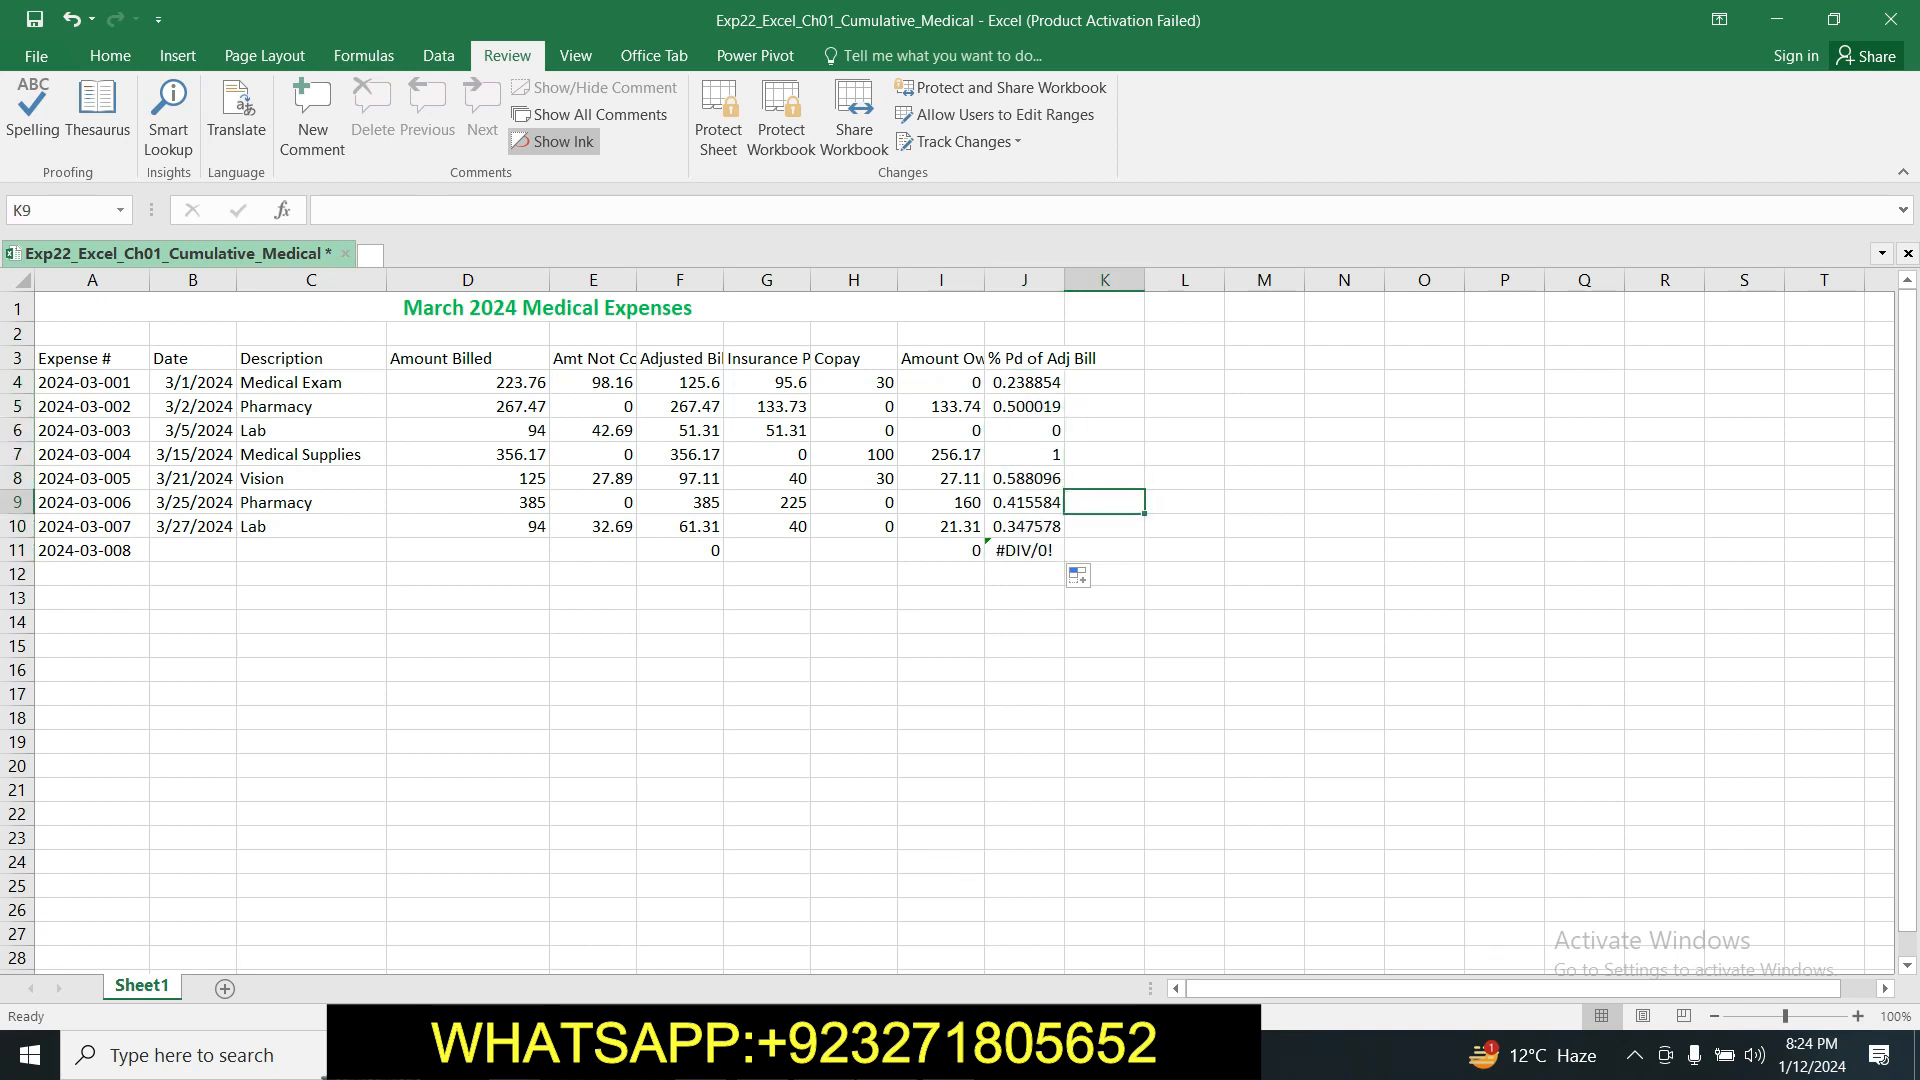
Step: Switch to Word and highlight the step 14 instruction about applying Accounting Number Format to the range D4:I4 in yellow
key(alt+Tab)
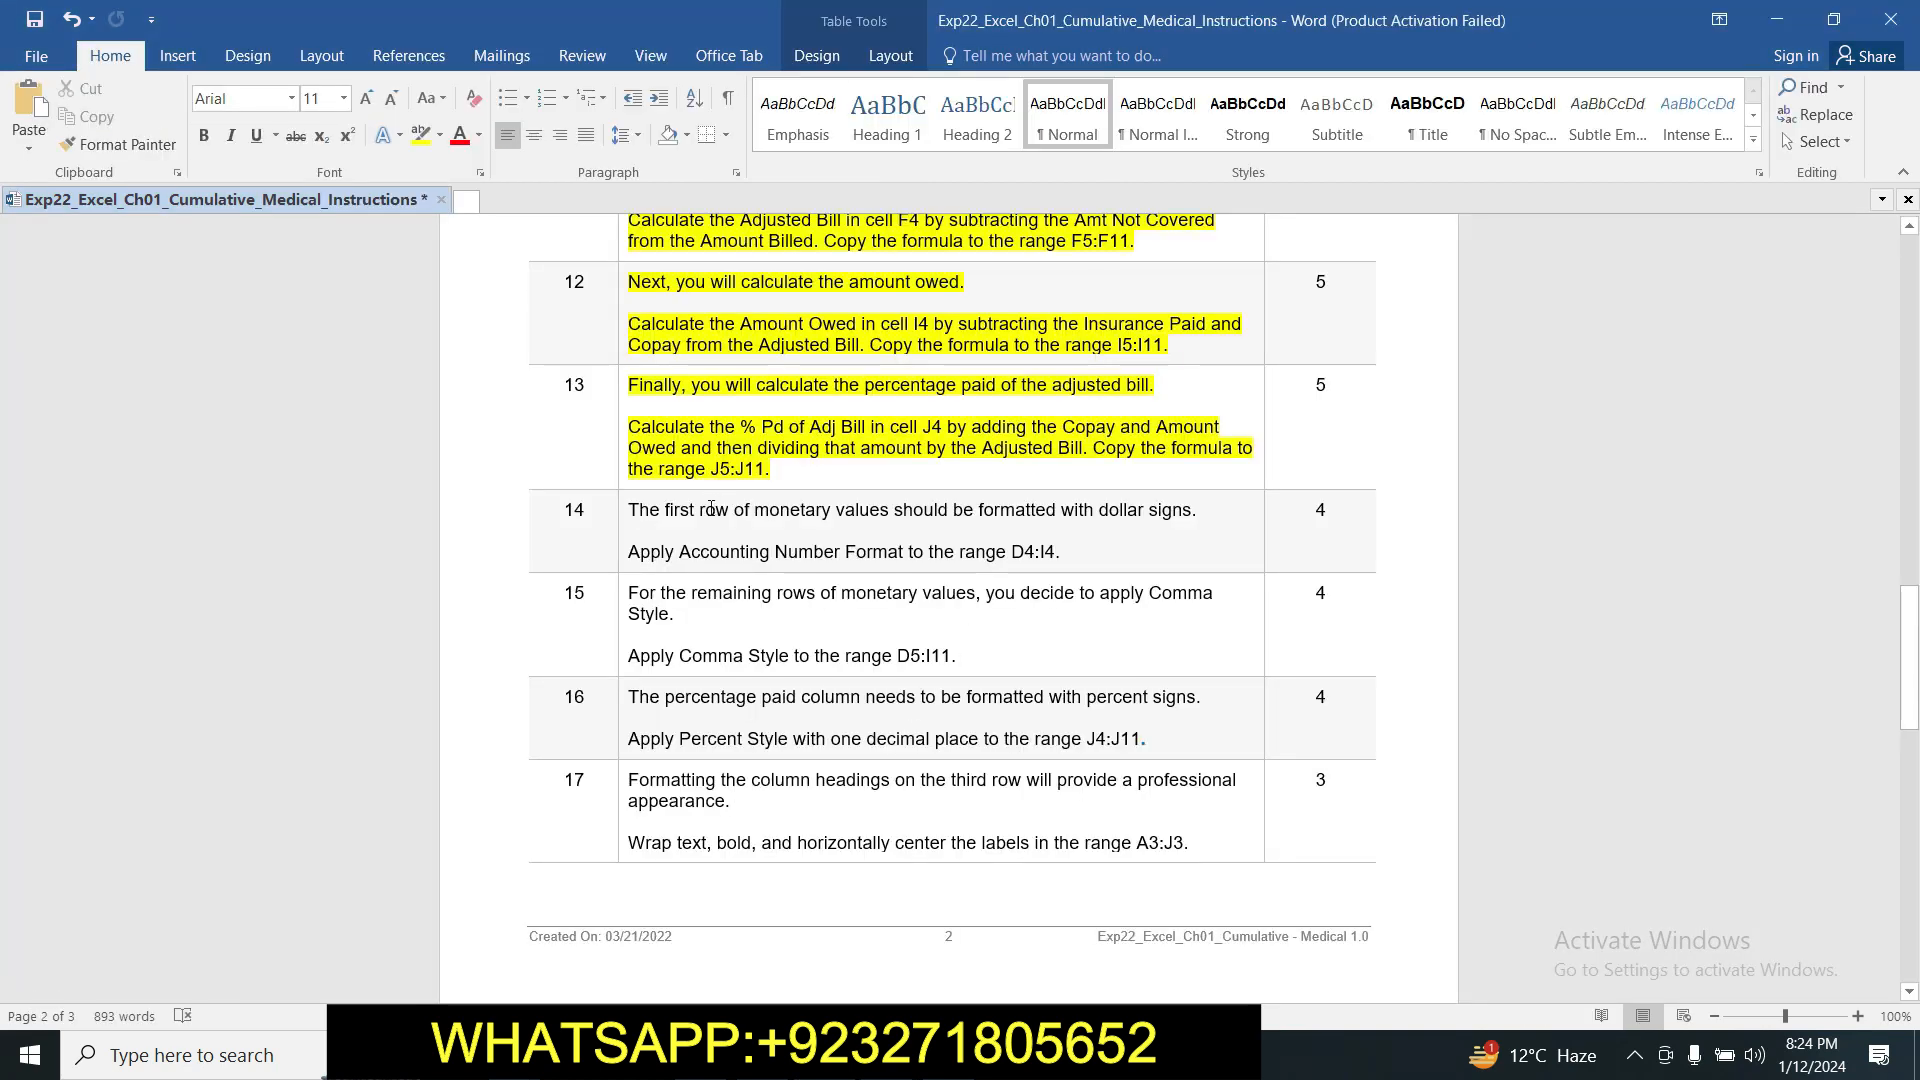
click(631, 511)
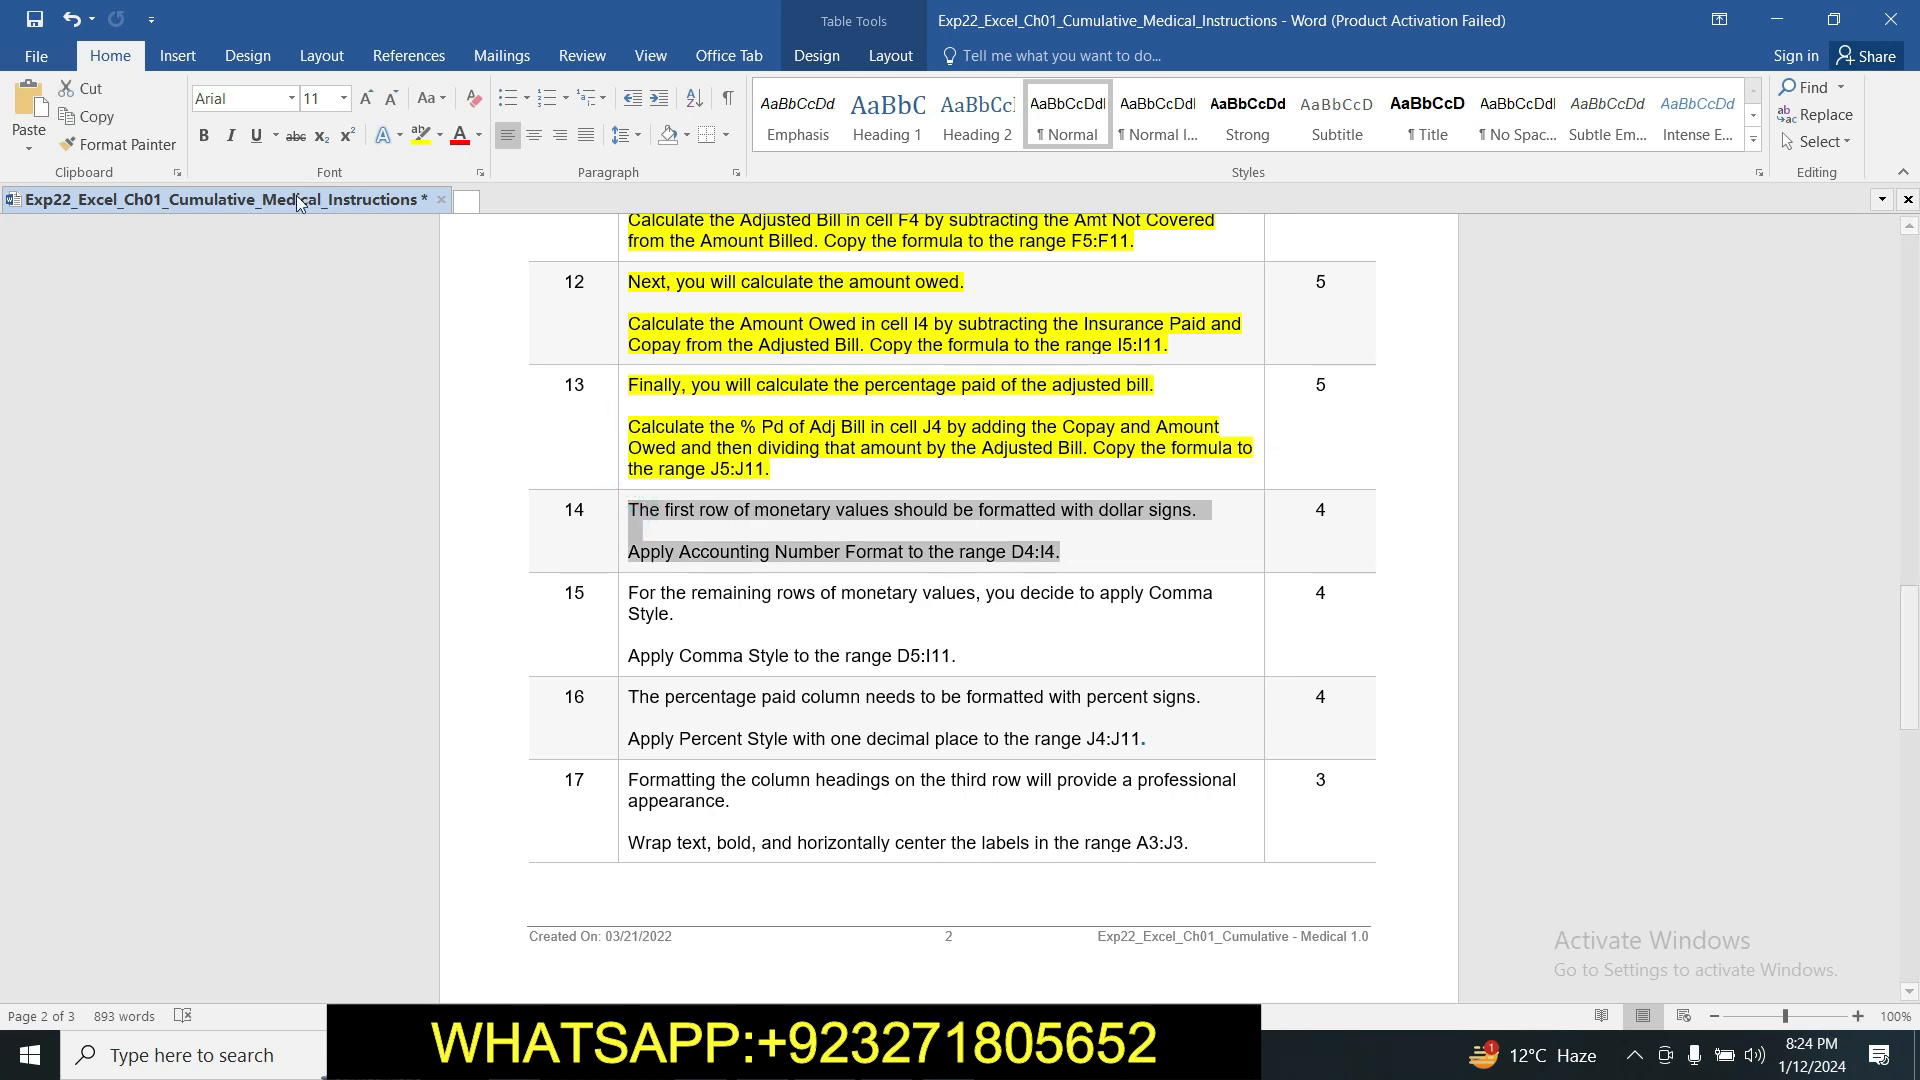
click(418, 141)
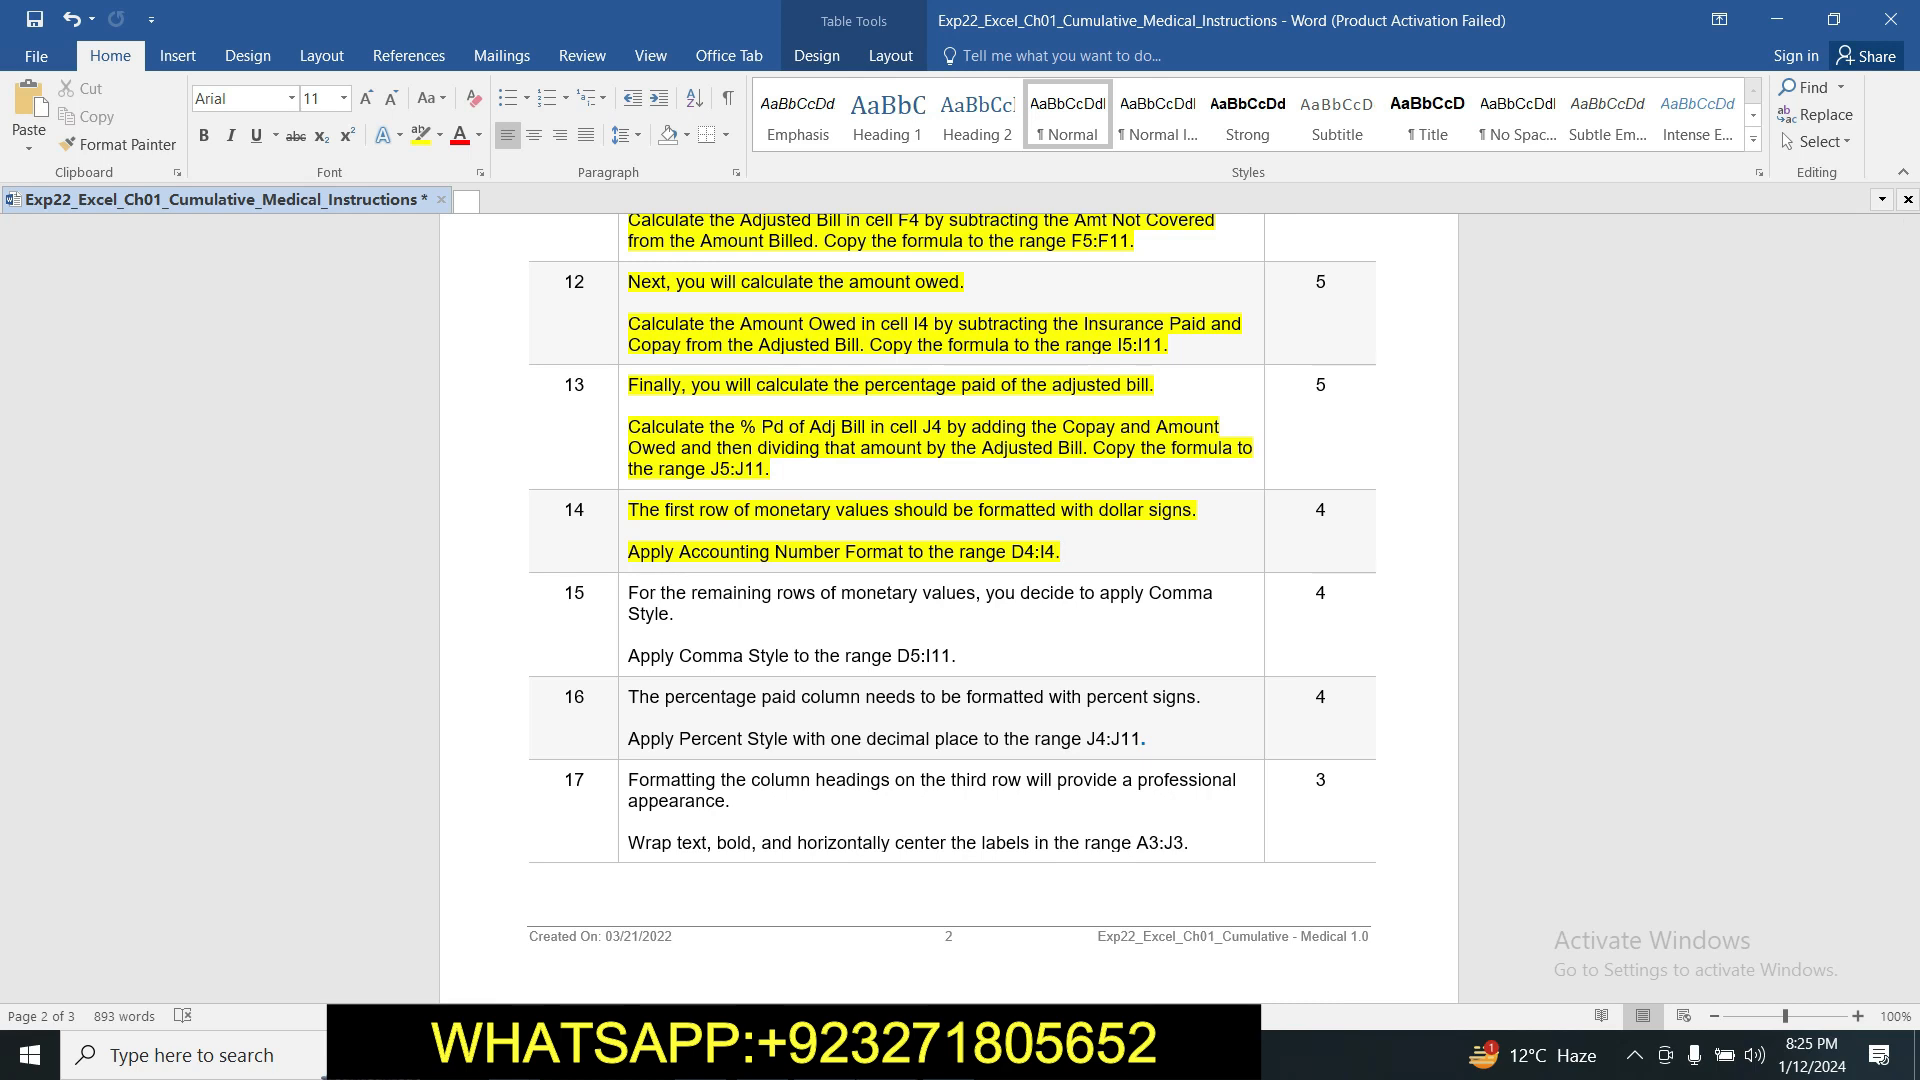
Step: Switch to Excel and apply Accounting Number Format to the first row of monetary values, range D4:I4
key(alt+Tab)
click(95, 208)
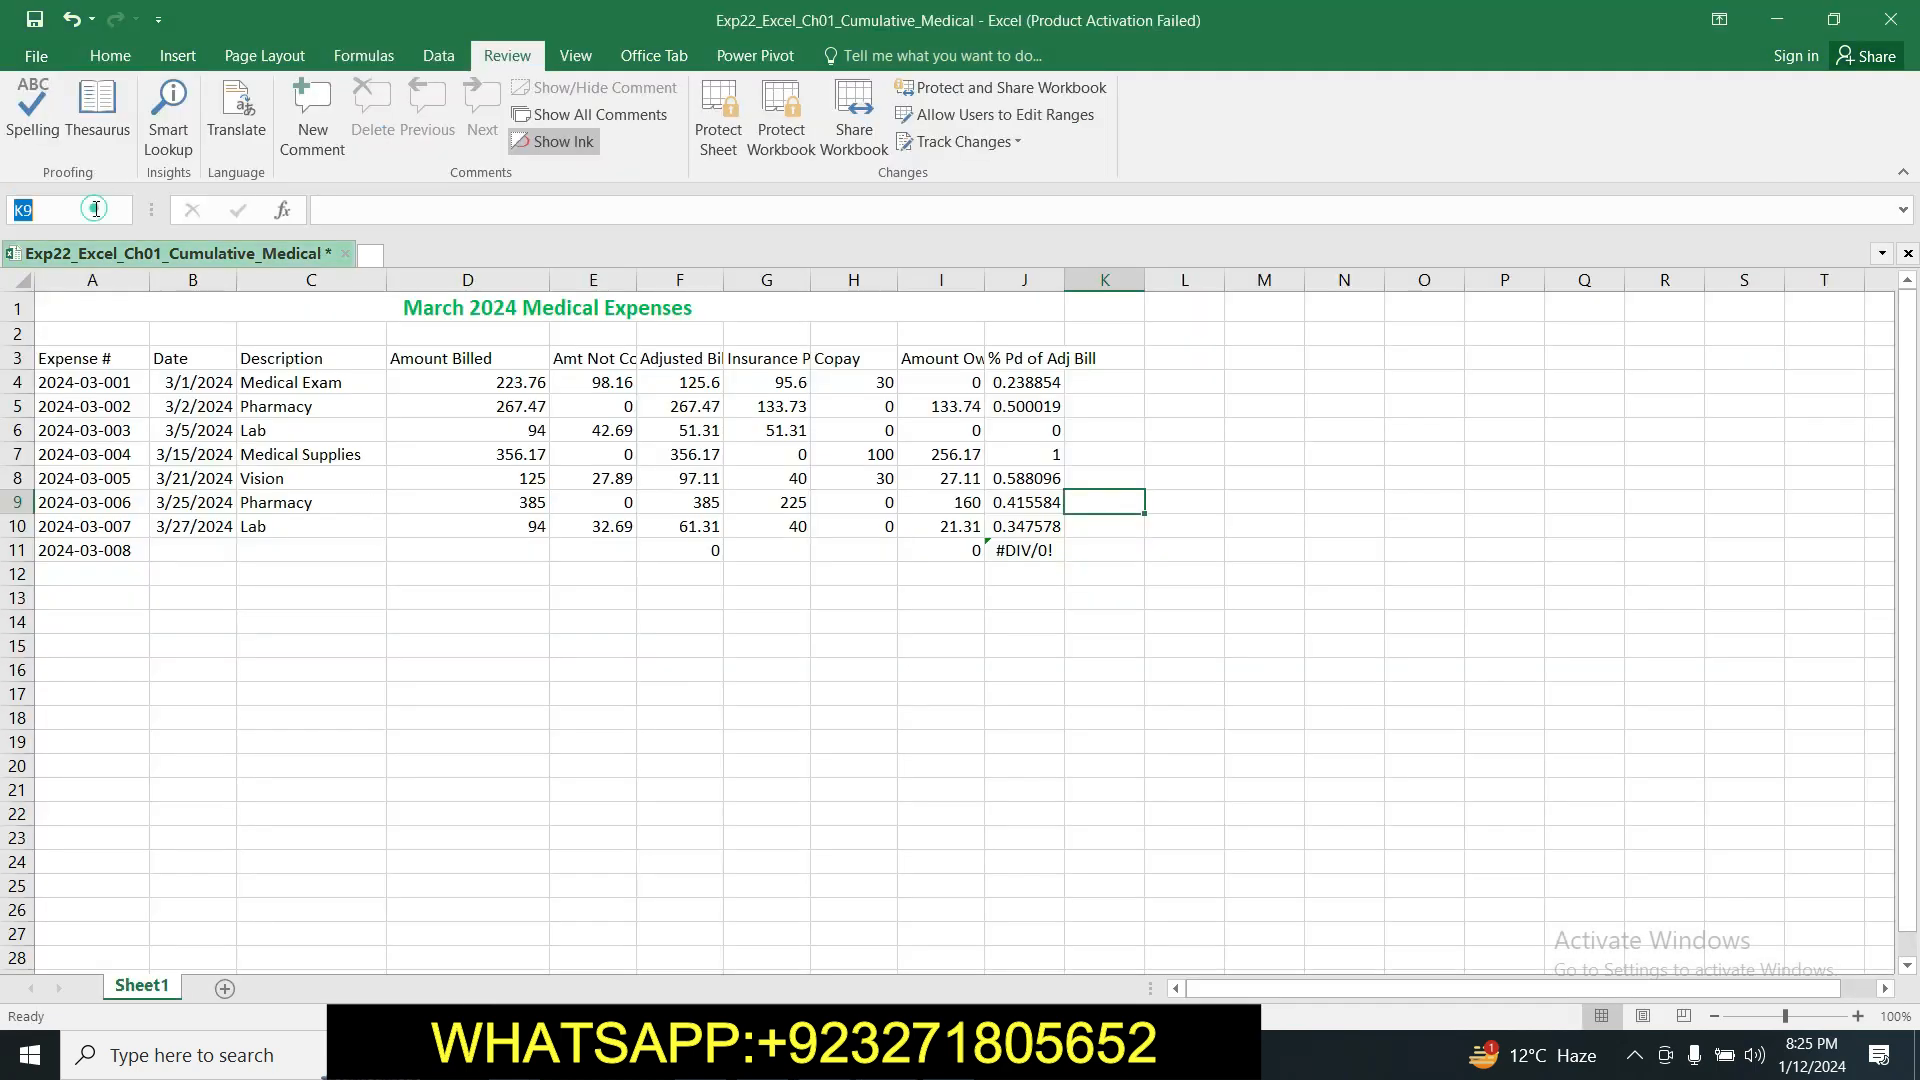
text(D4)
key(Return)
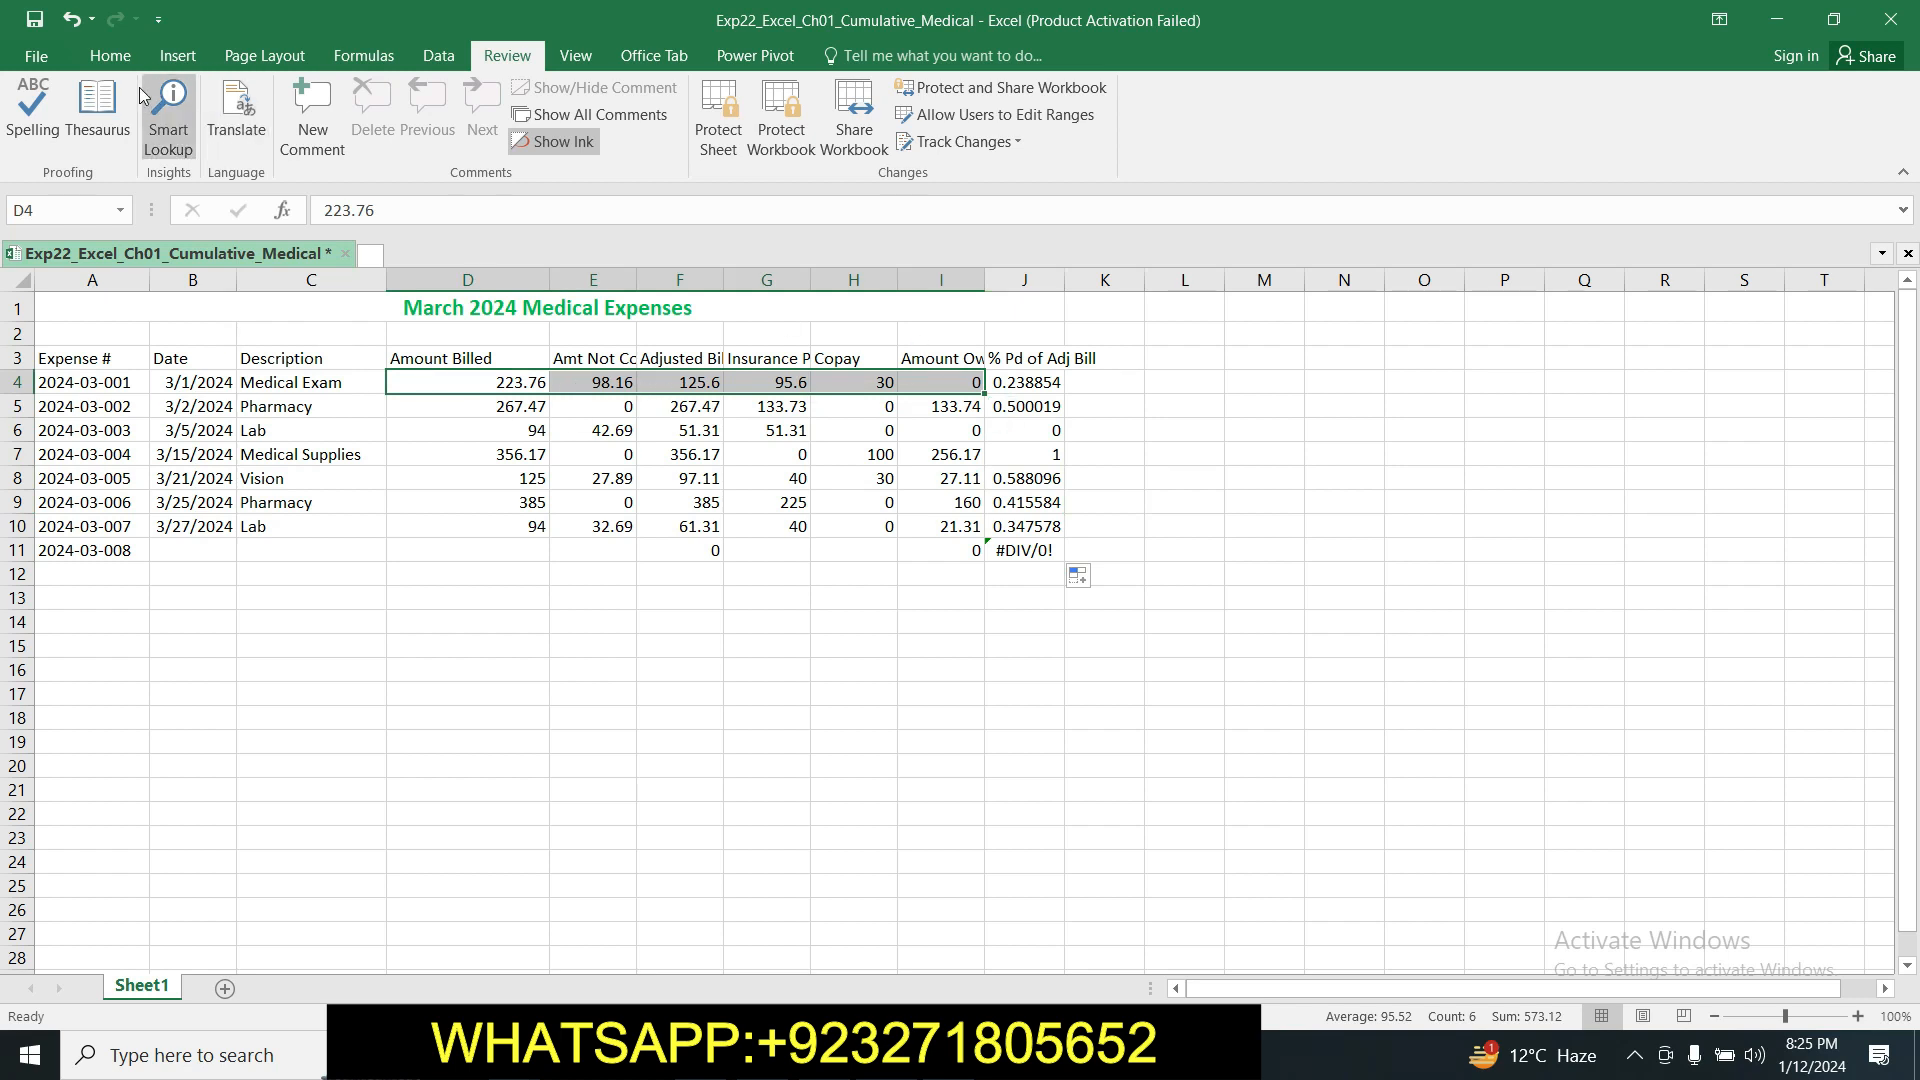
click(112, 54)
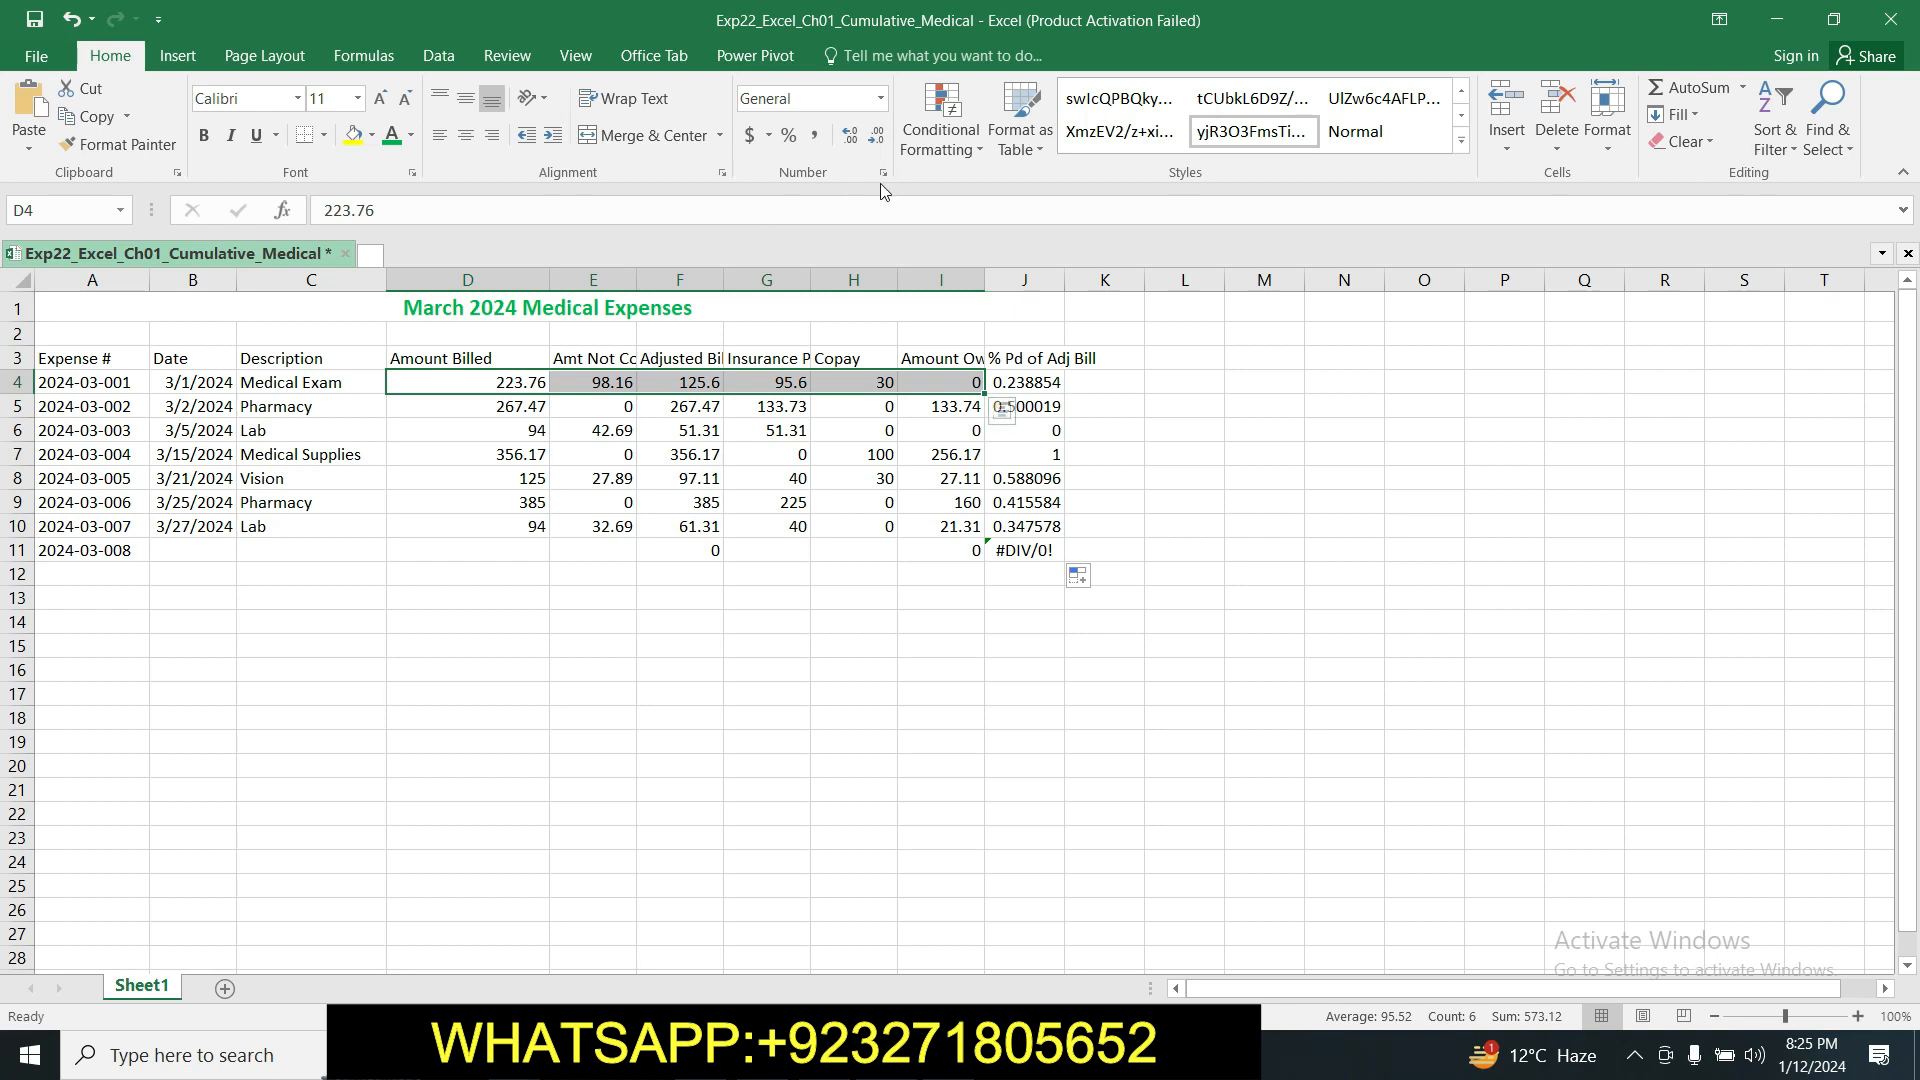
click(880, 98)
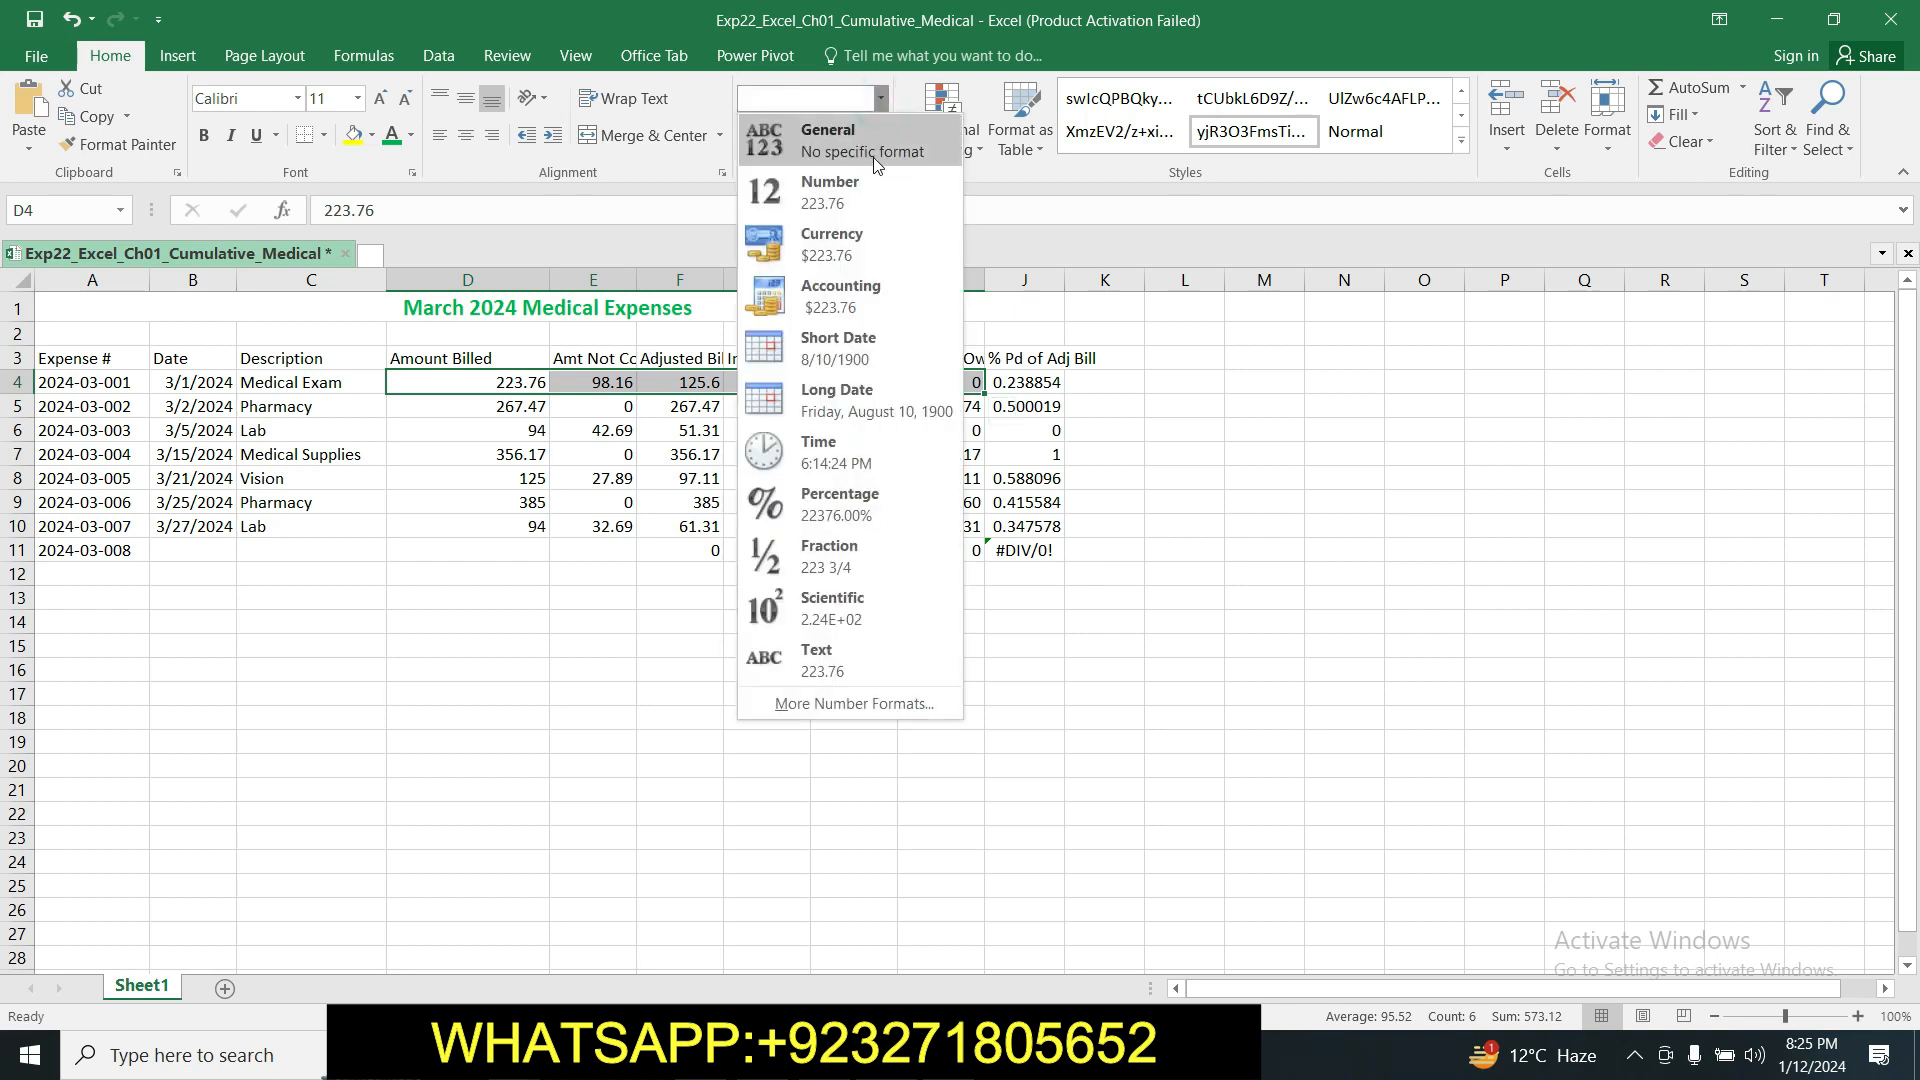
click(866, 300)
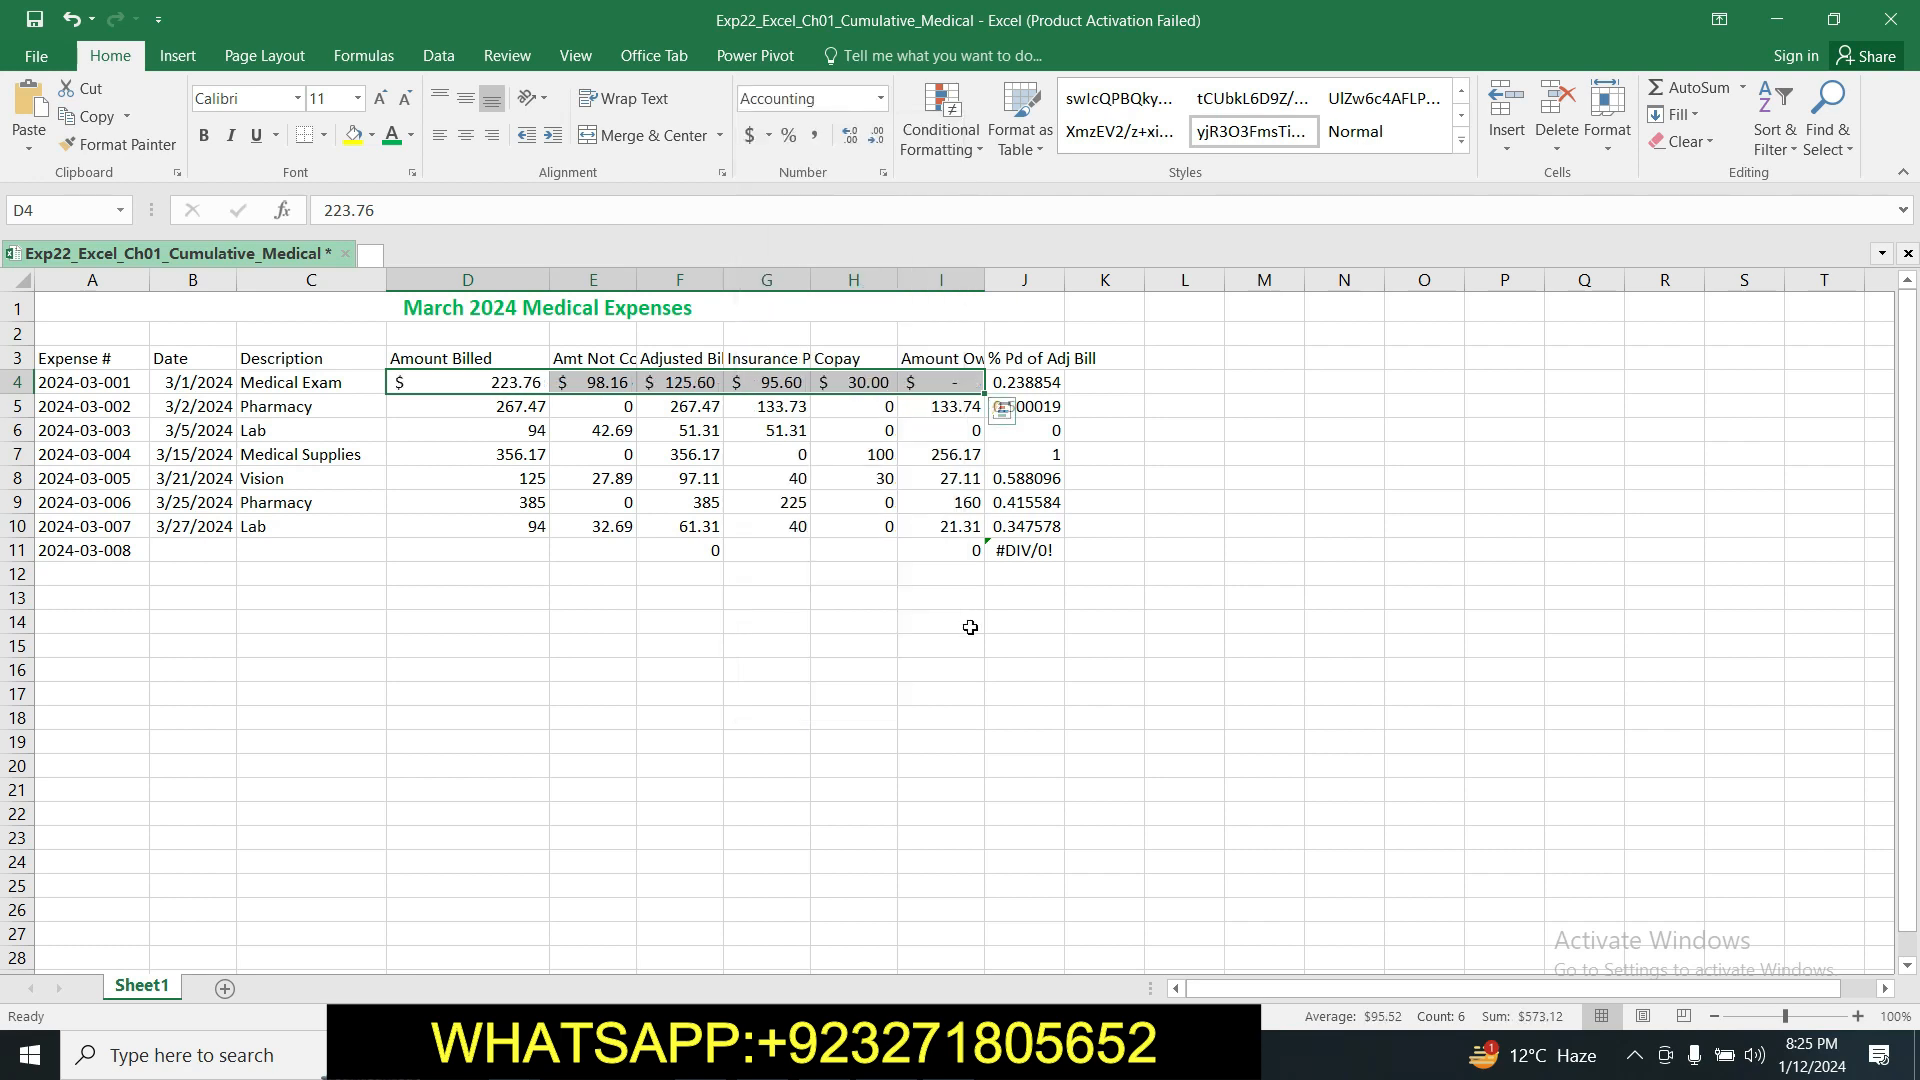
click(826, 624)
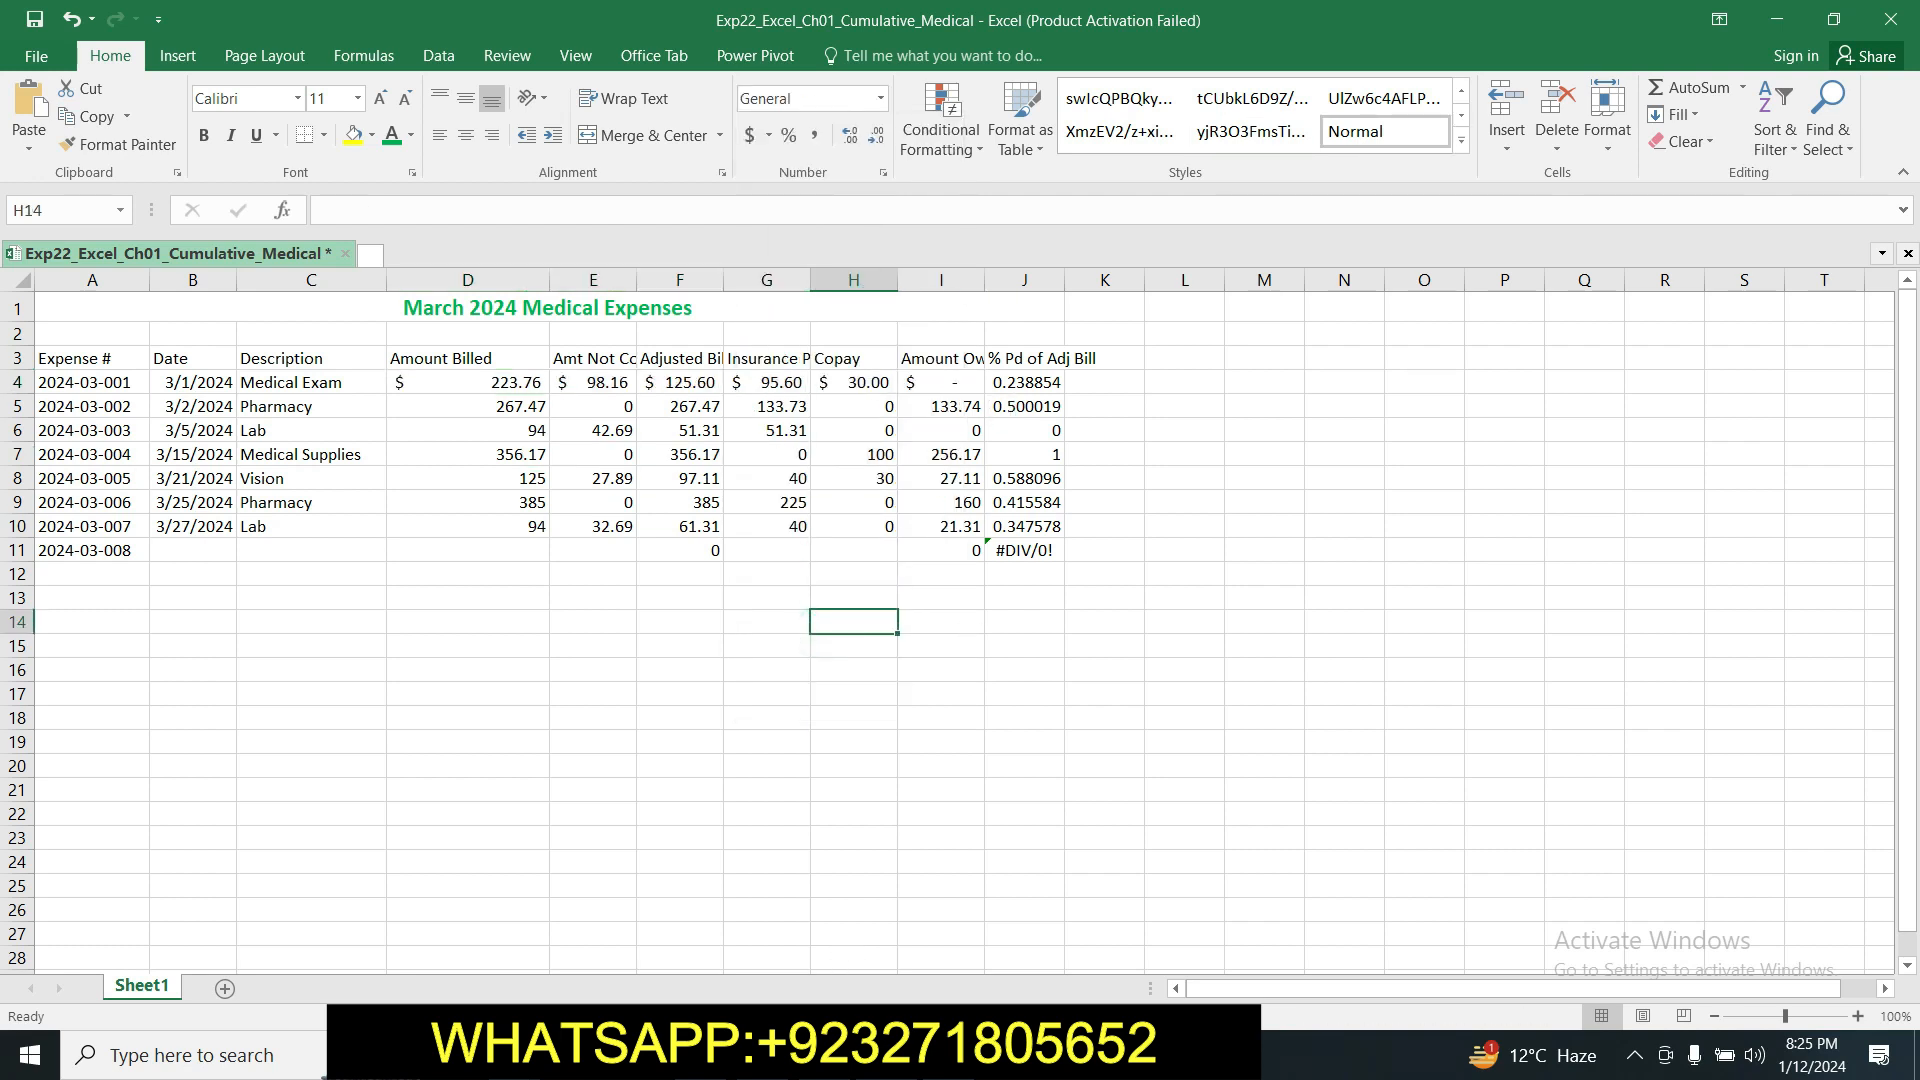
Step: Switch to Word and highlight the step 15 instruction about applying Comma Style to the range D5:I11 in yellow
click(842, 920)
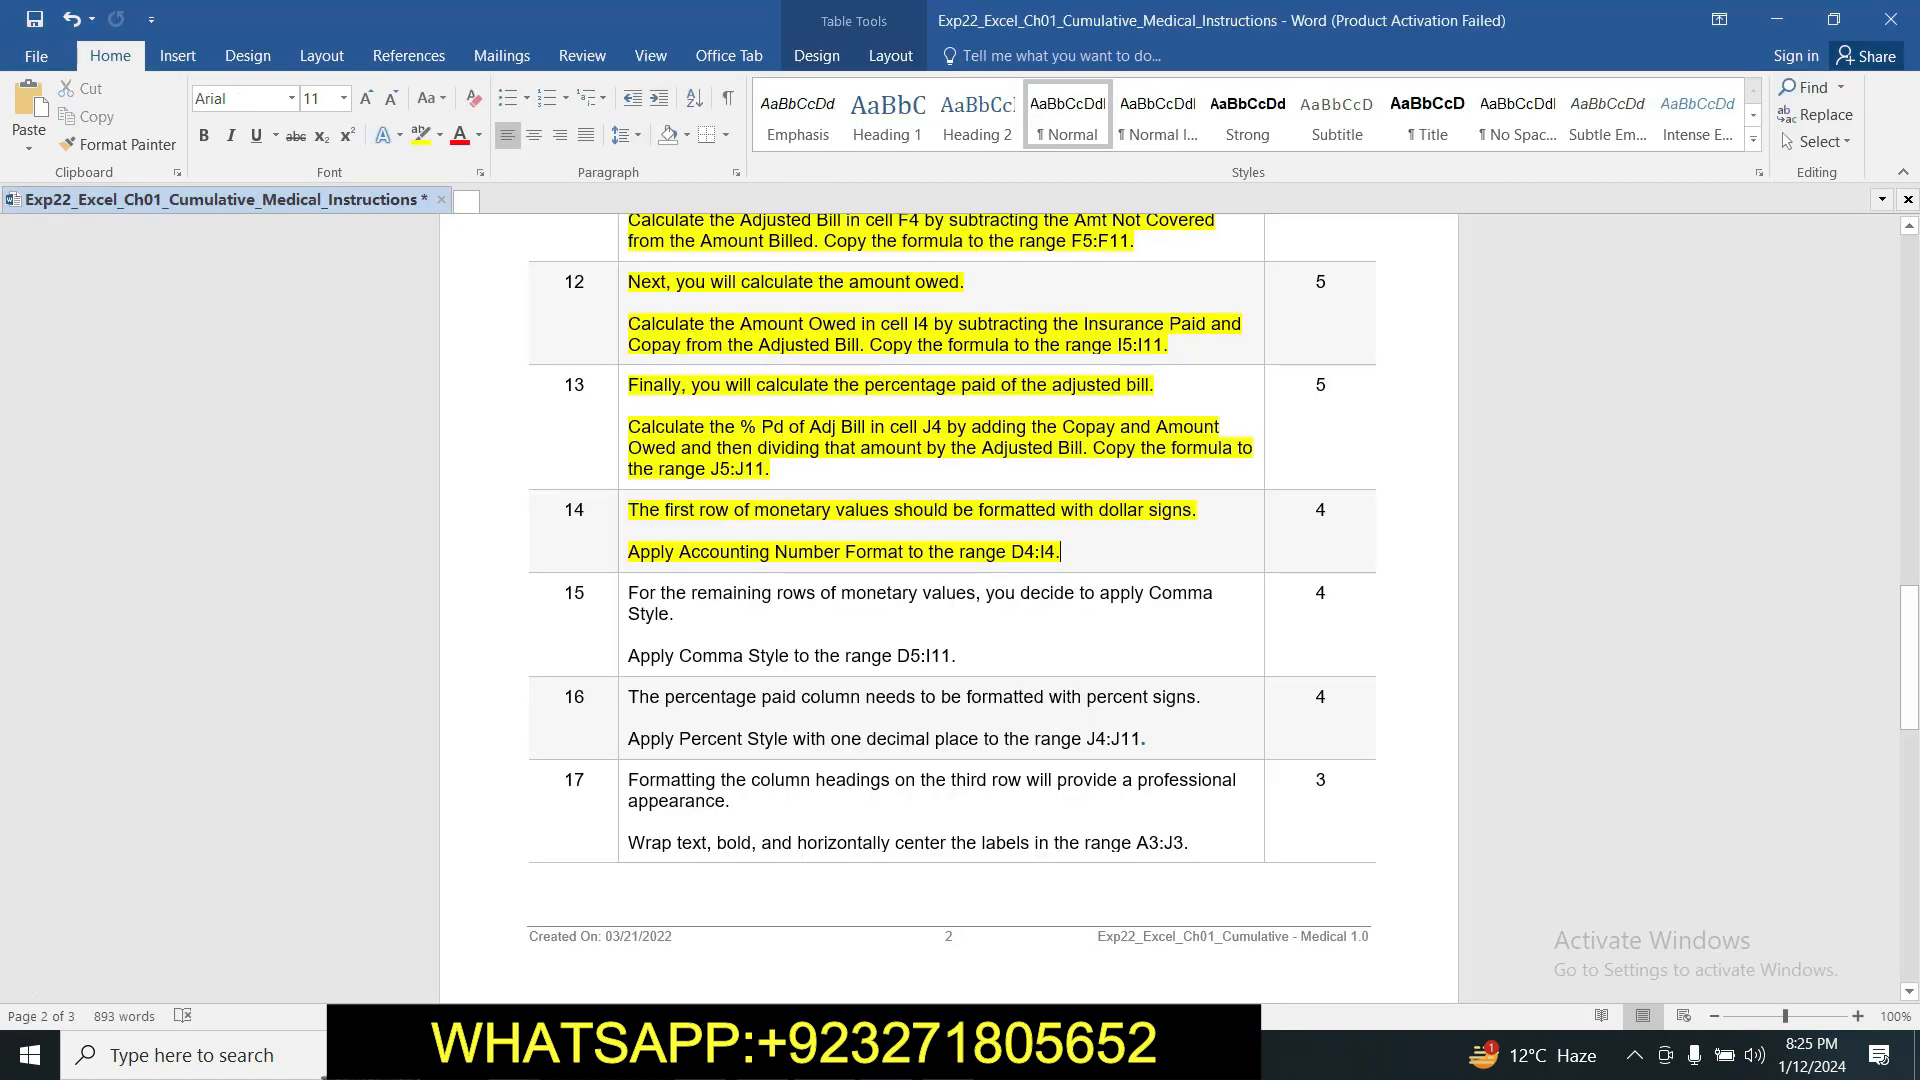
drag(629, 591, 955, 658)
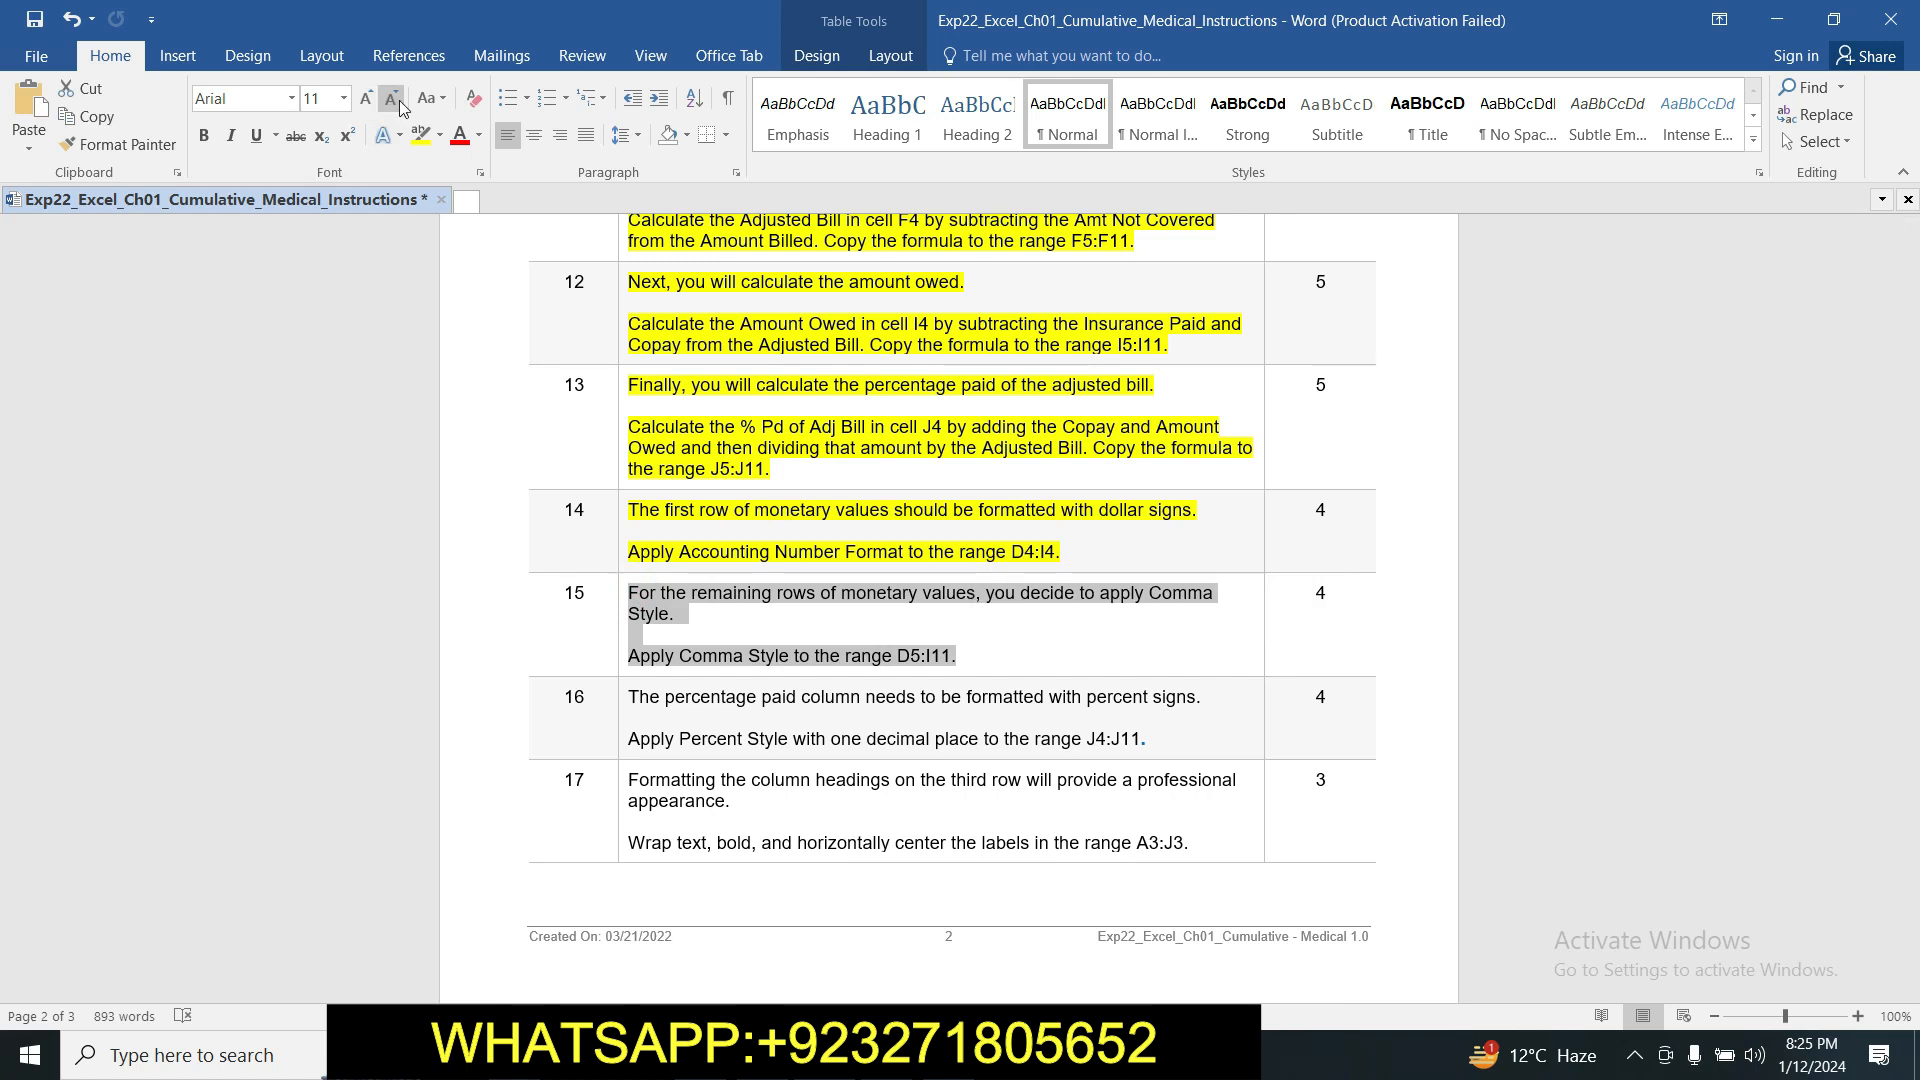
click(417, 140)
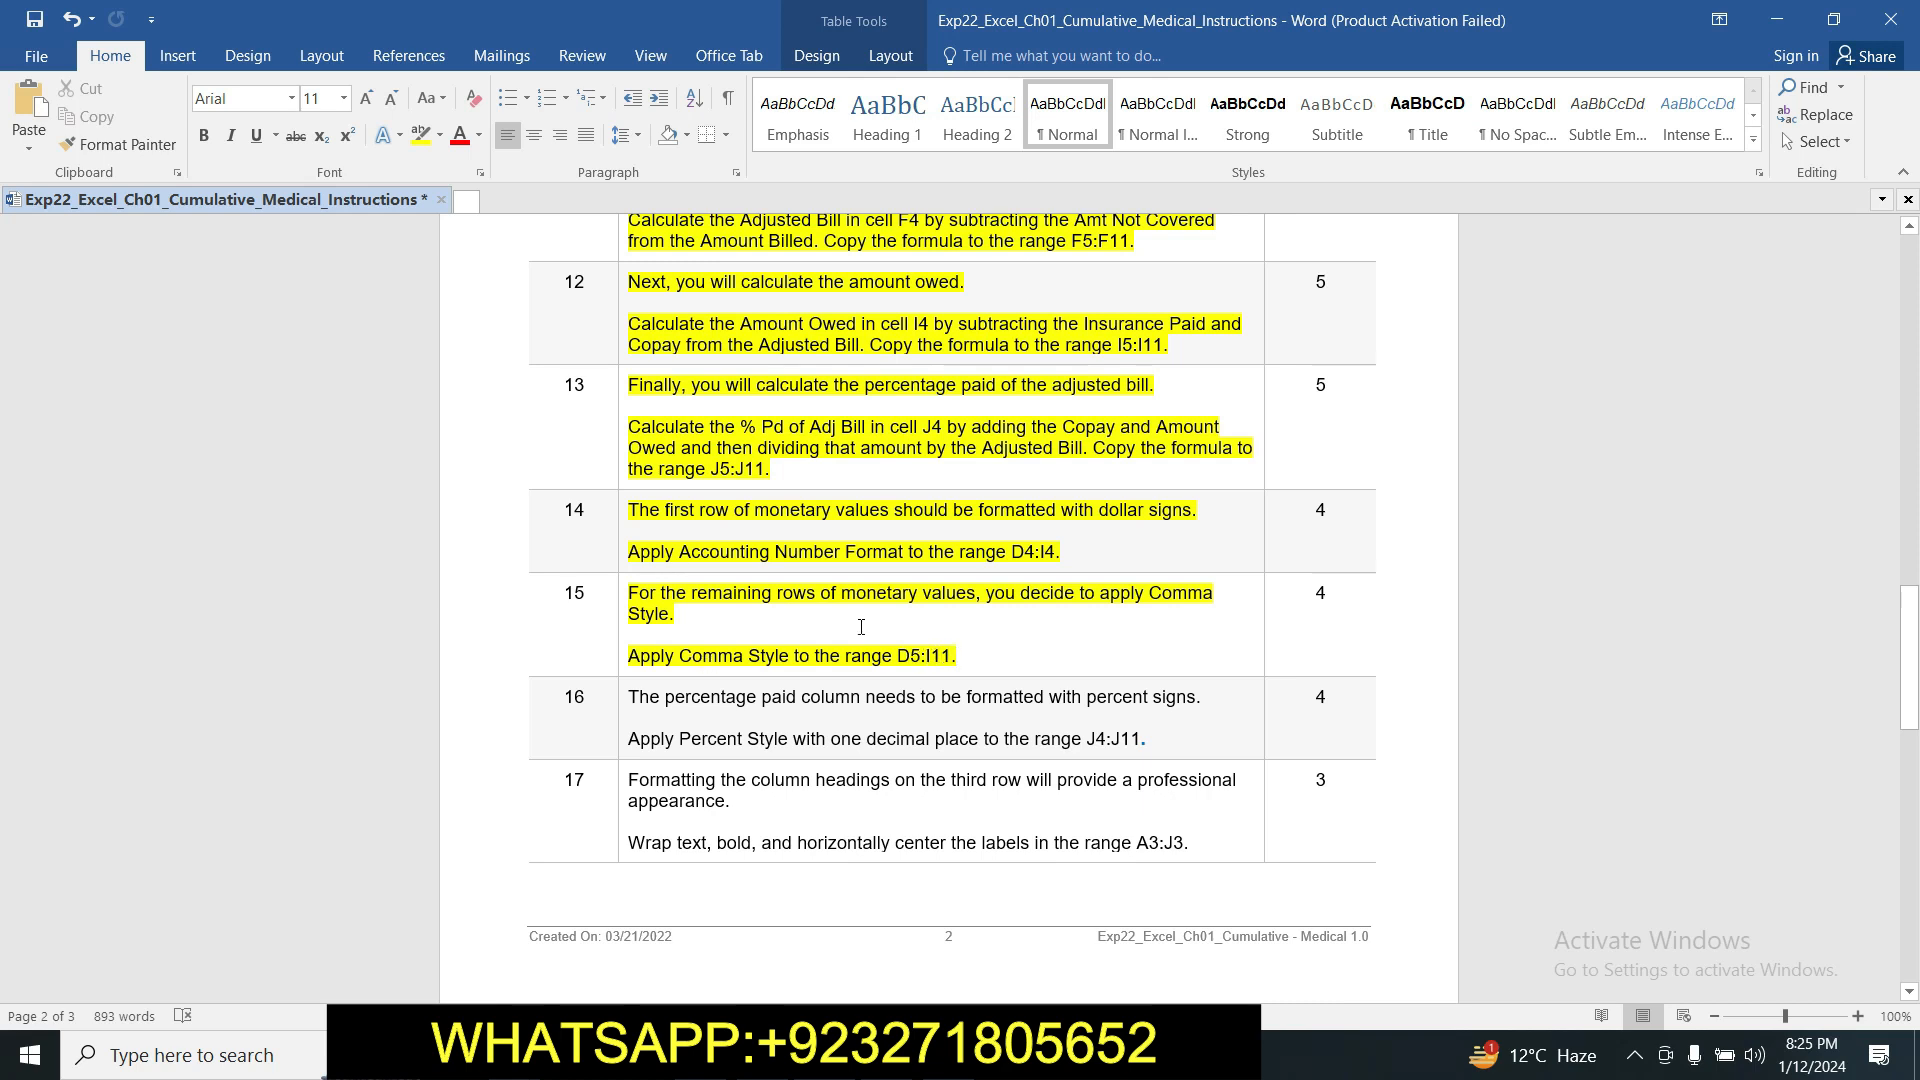
Step: Switch to Excel and select the remaining rows of monetary values, range D5:I11
key(alt+Tab)
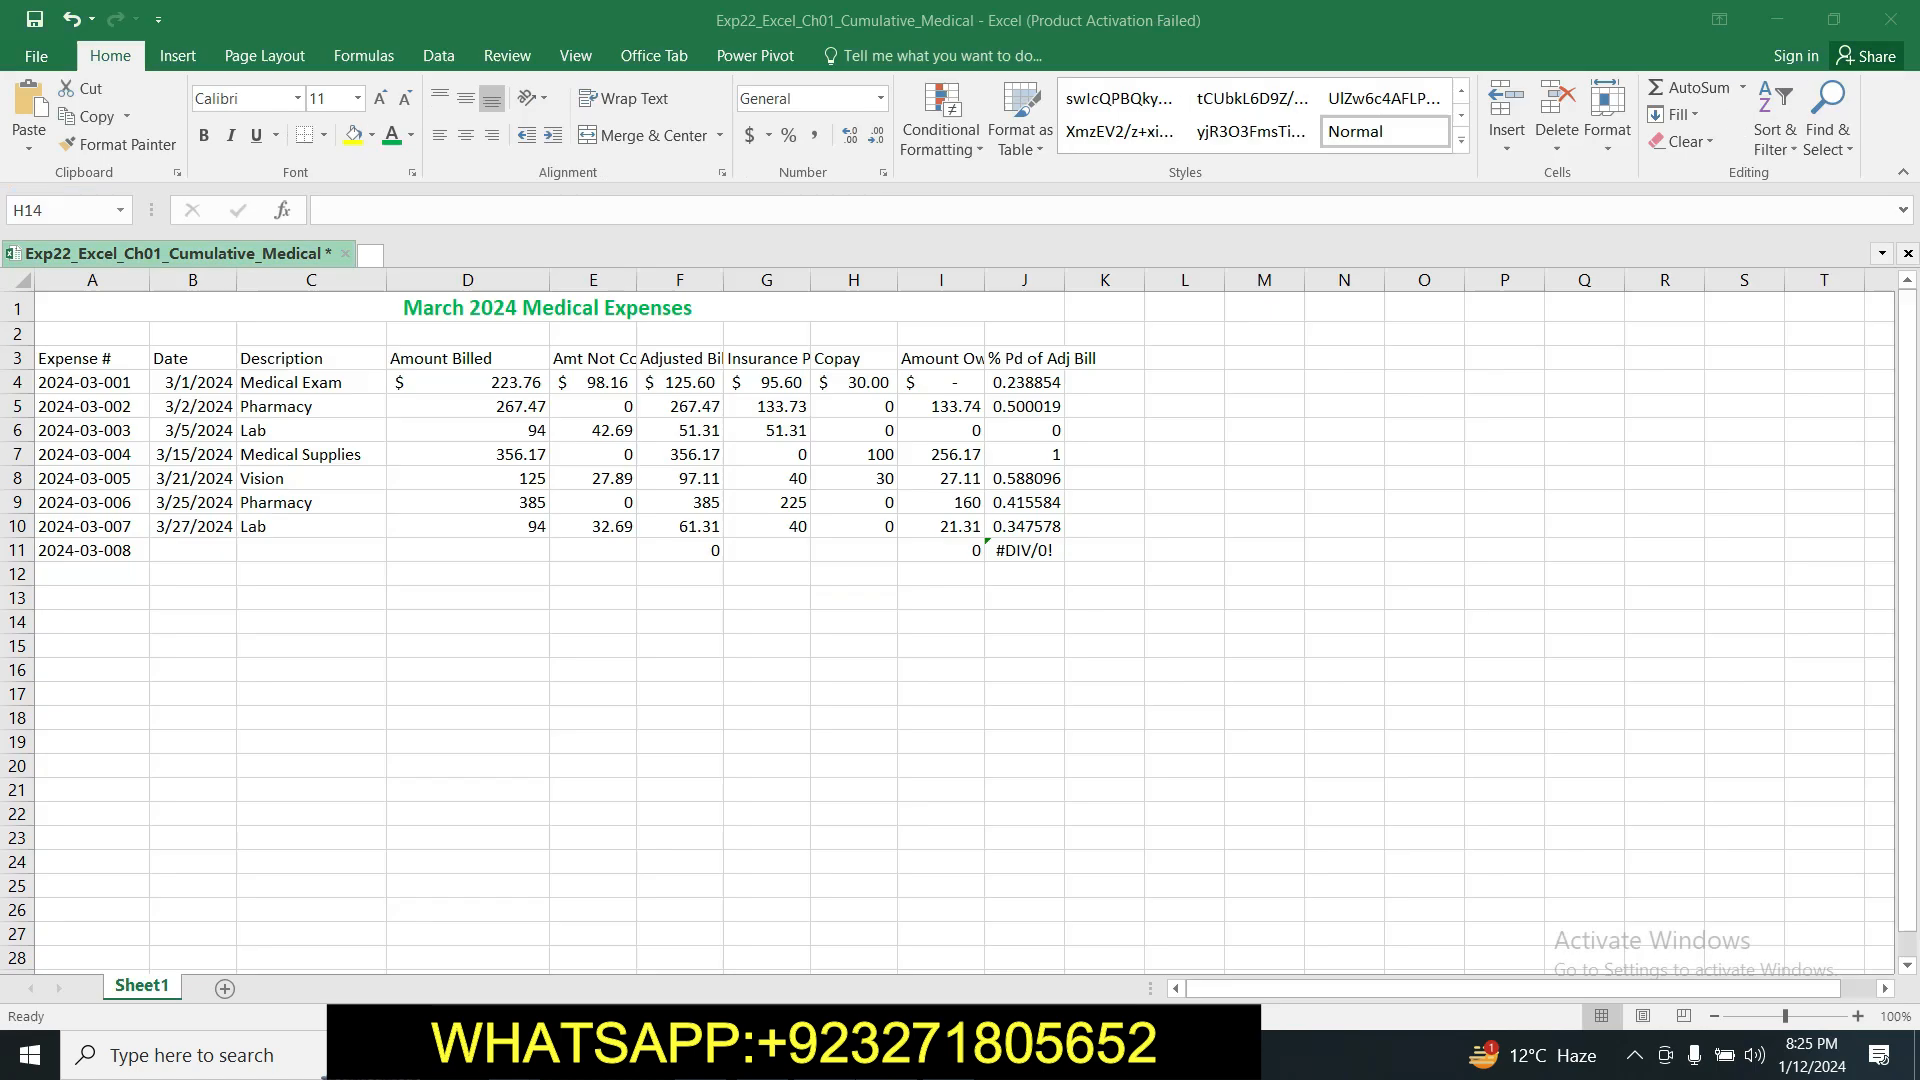
text(D5)
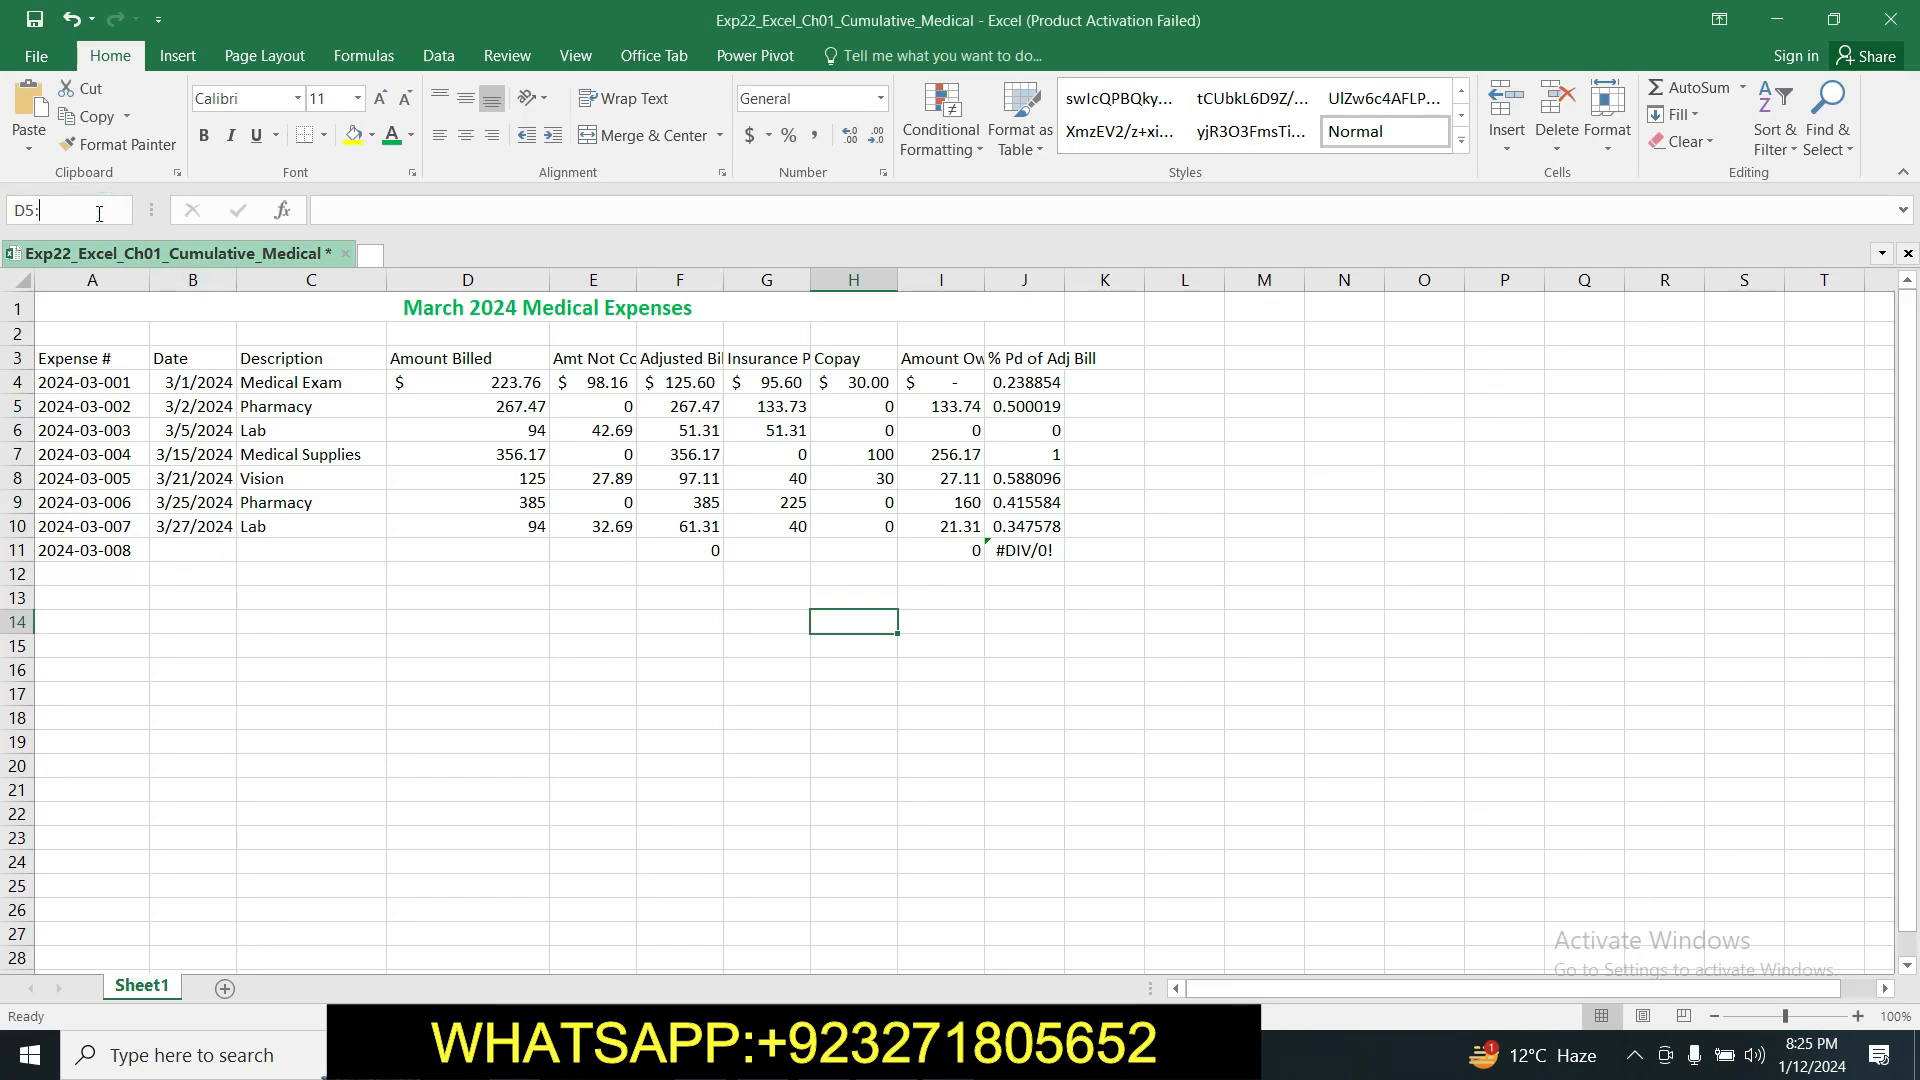
text(:I11)
key(Return)
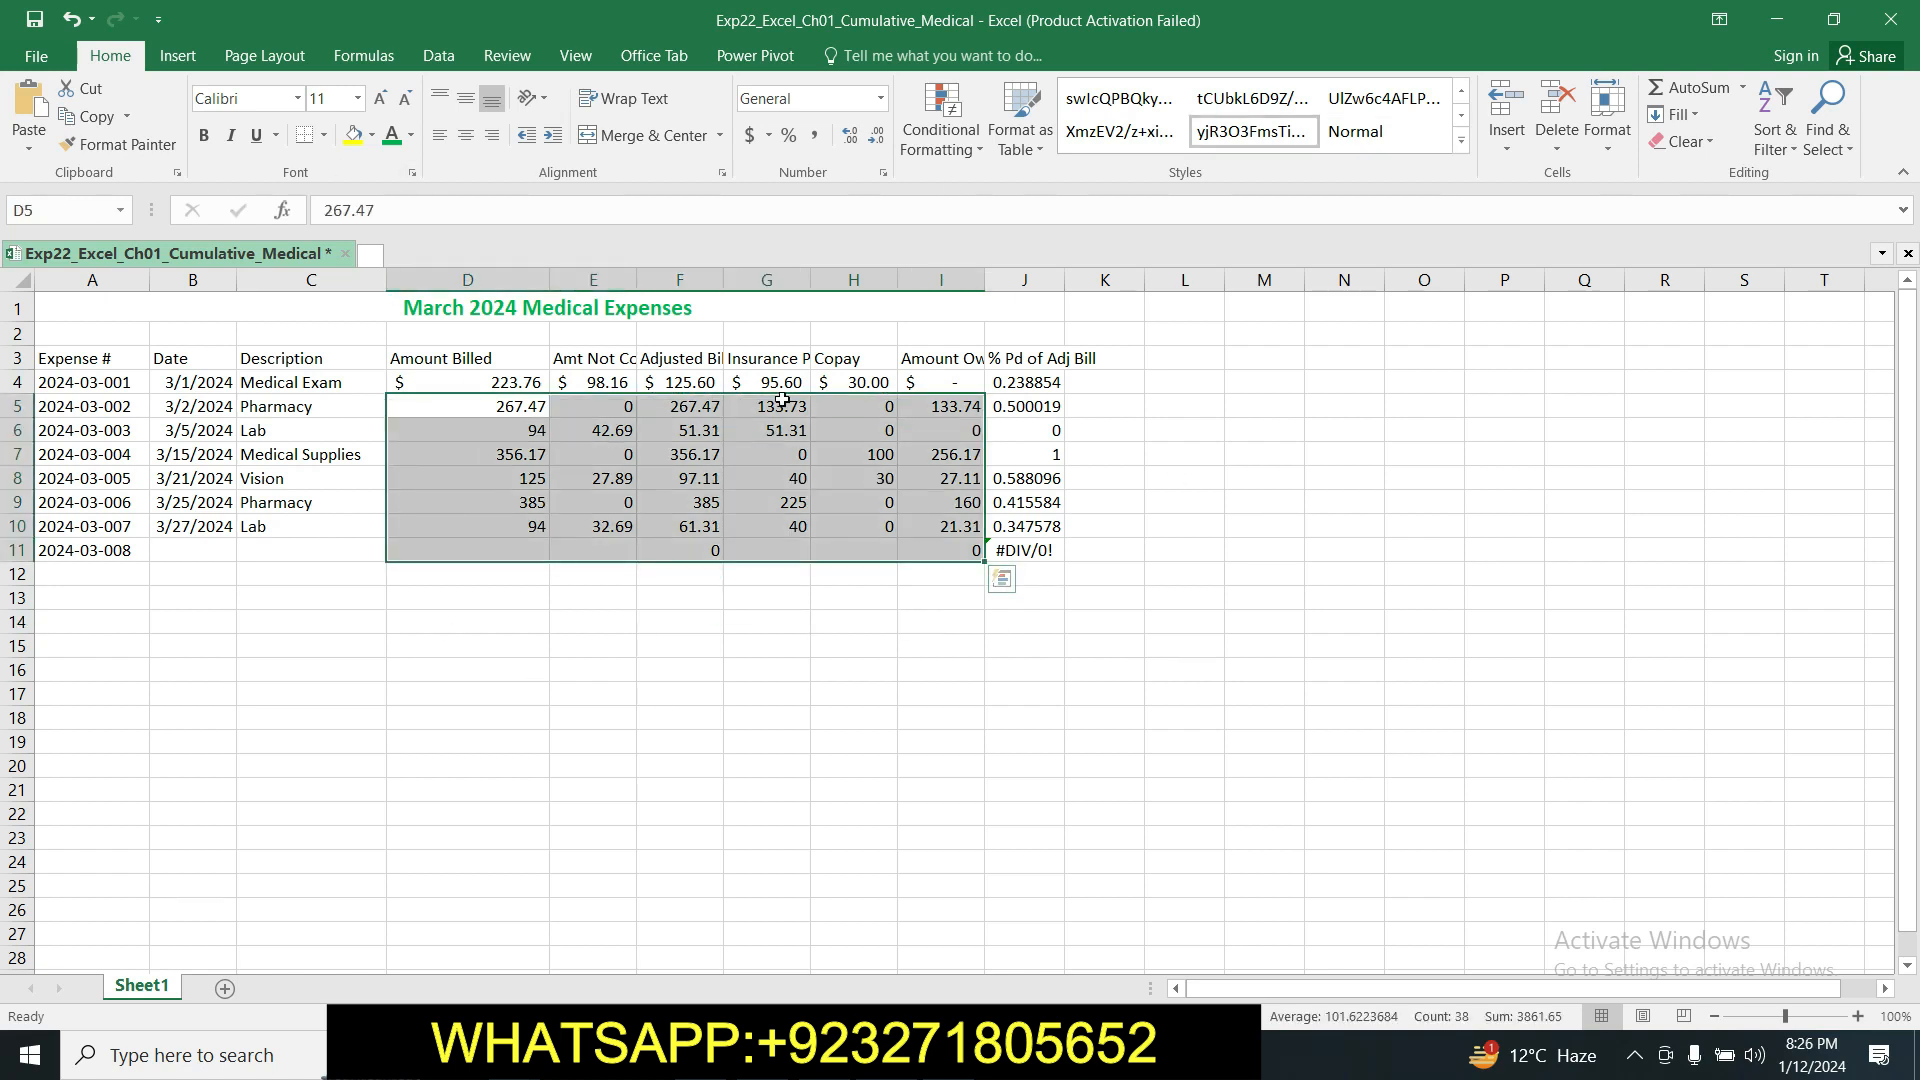
click(881, 99)
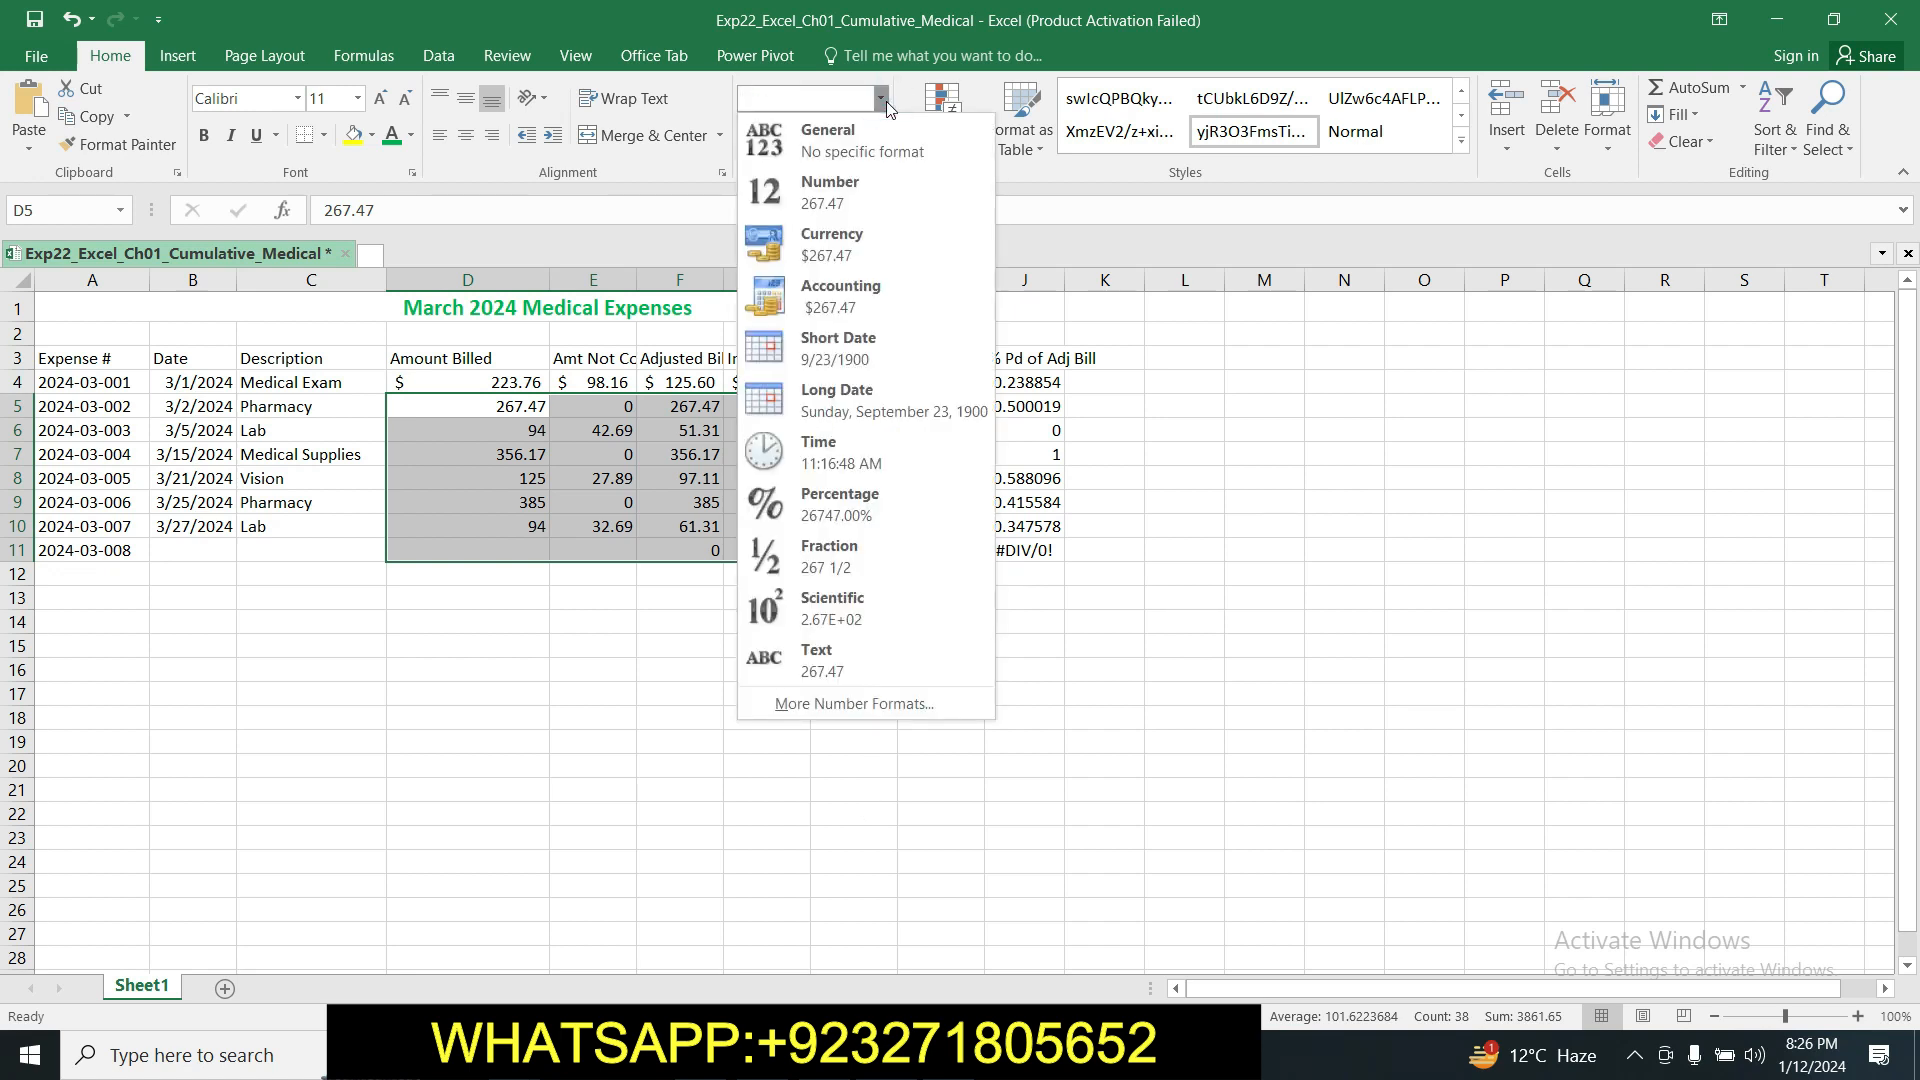
click(1228, 459)
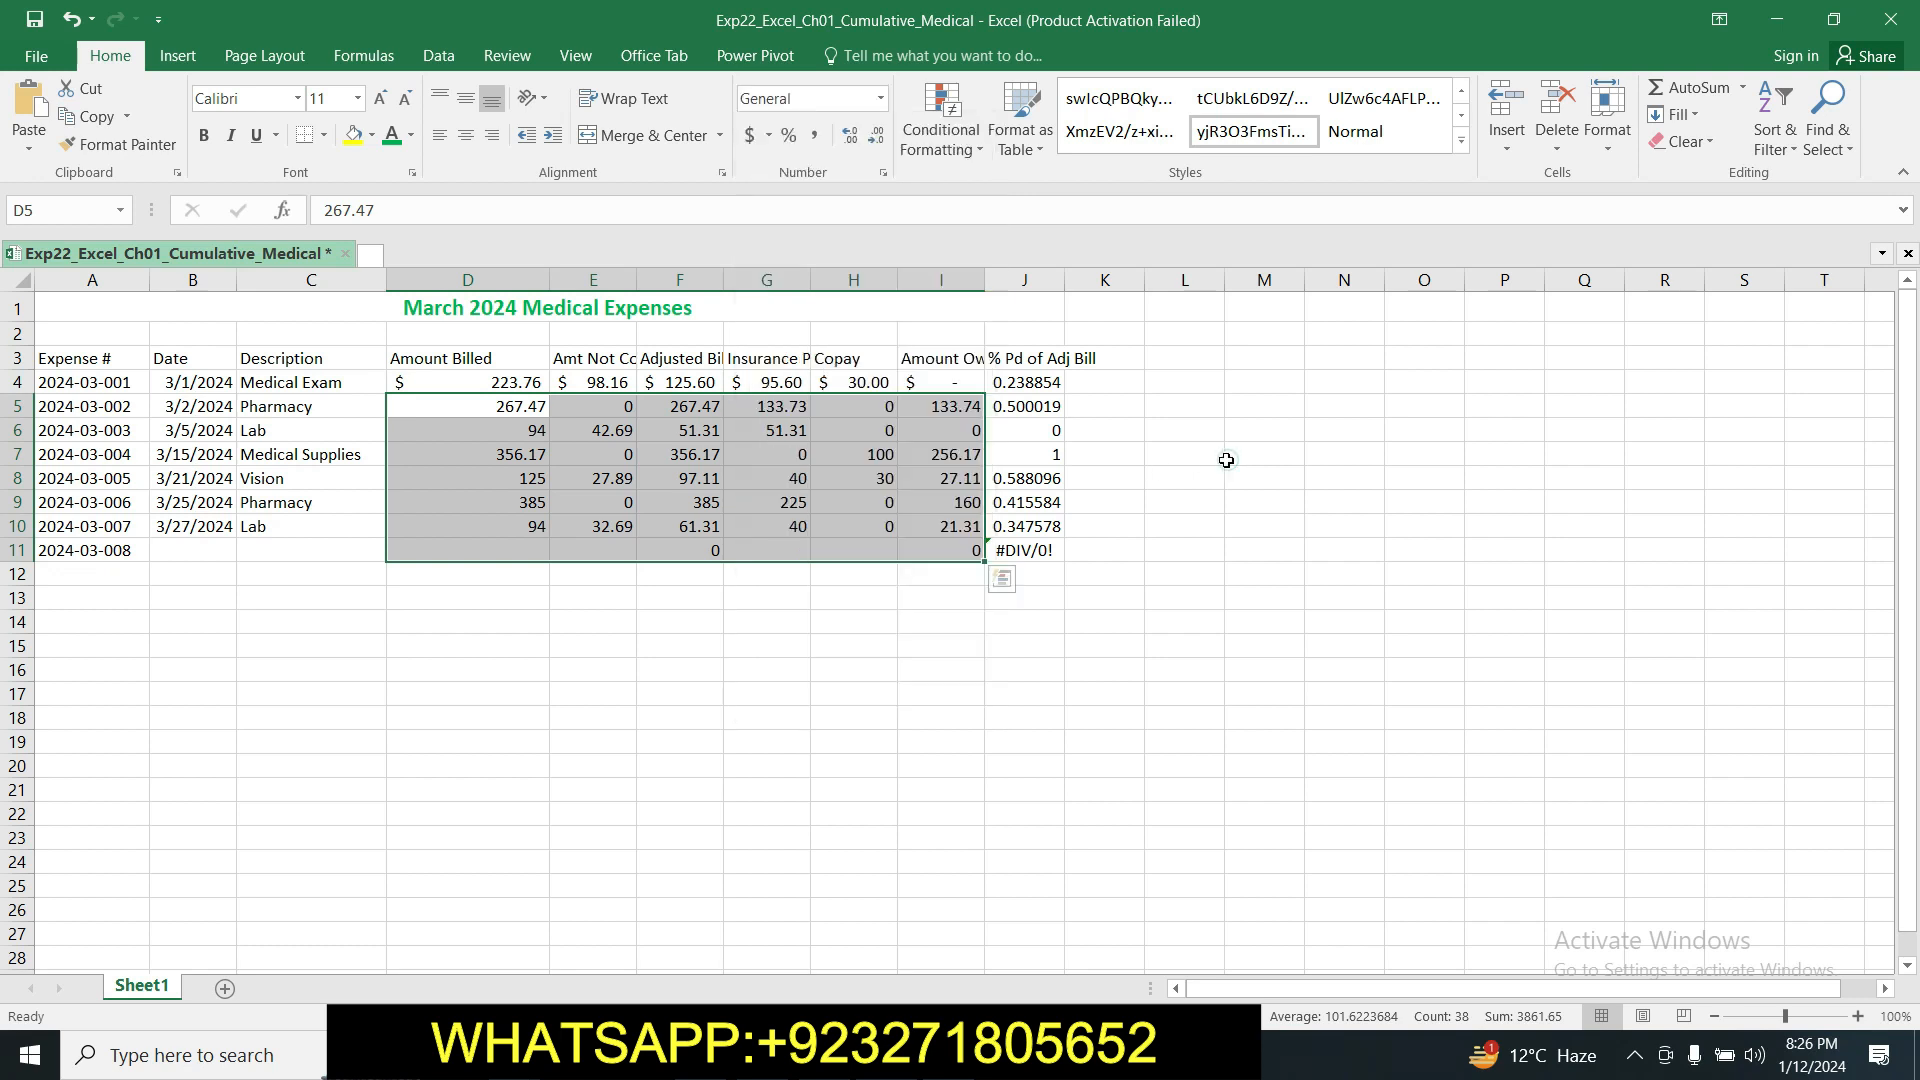
click(885, 173)
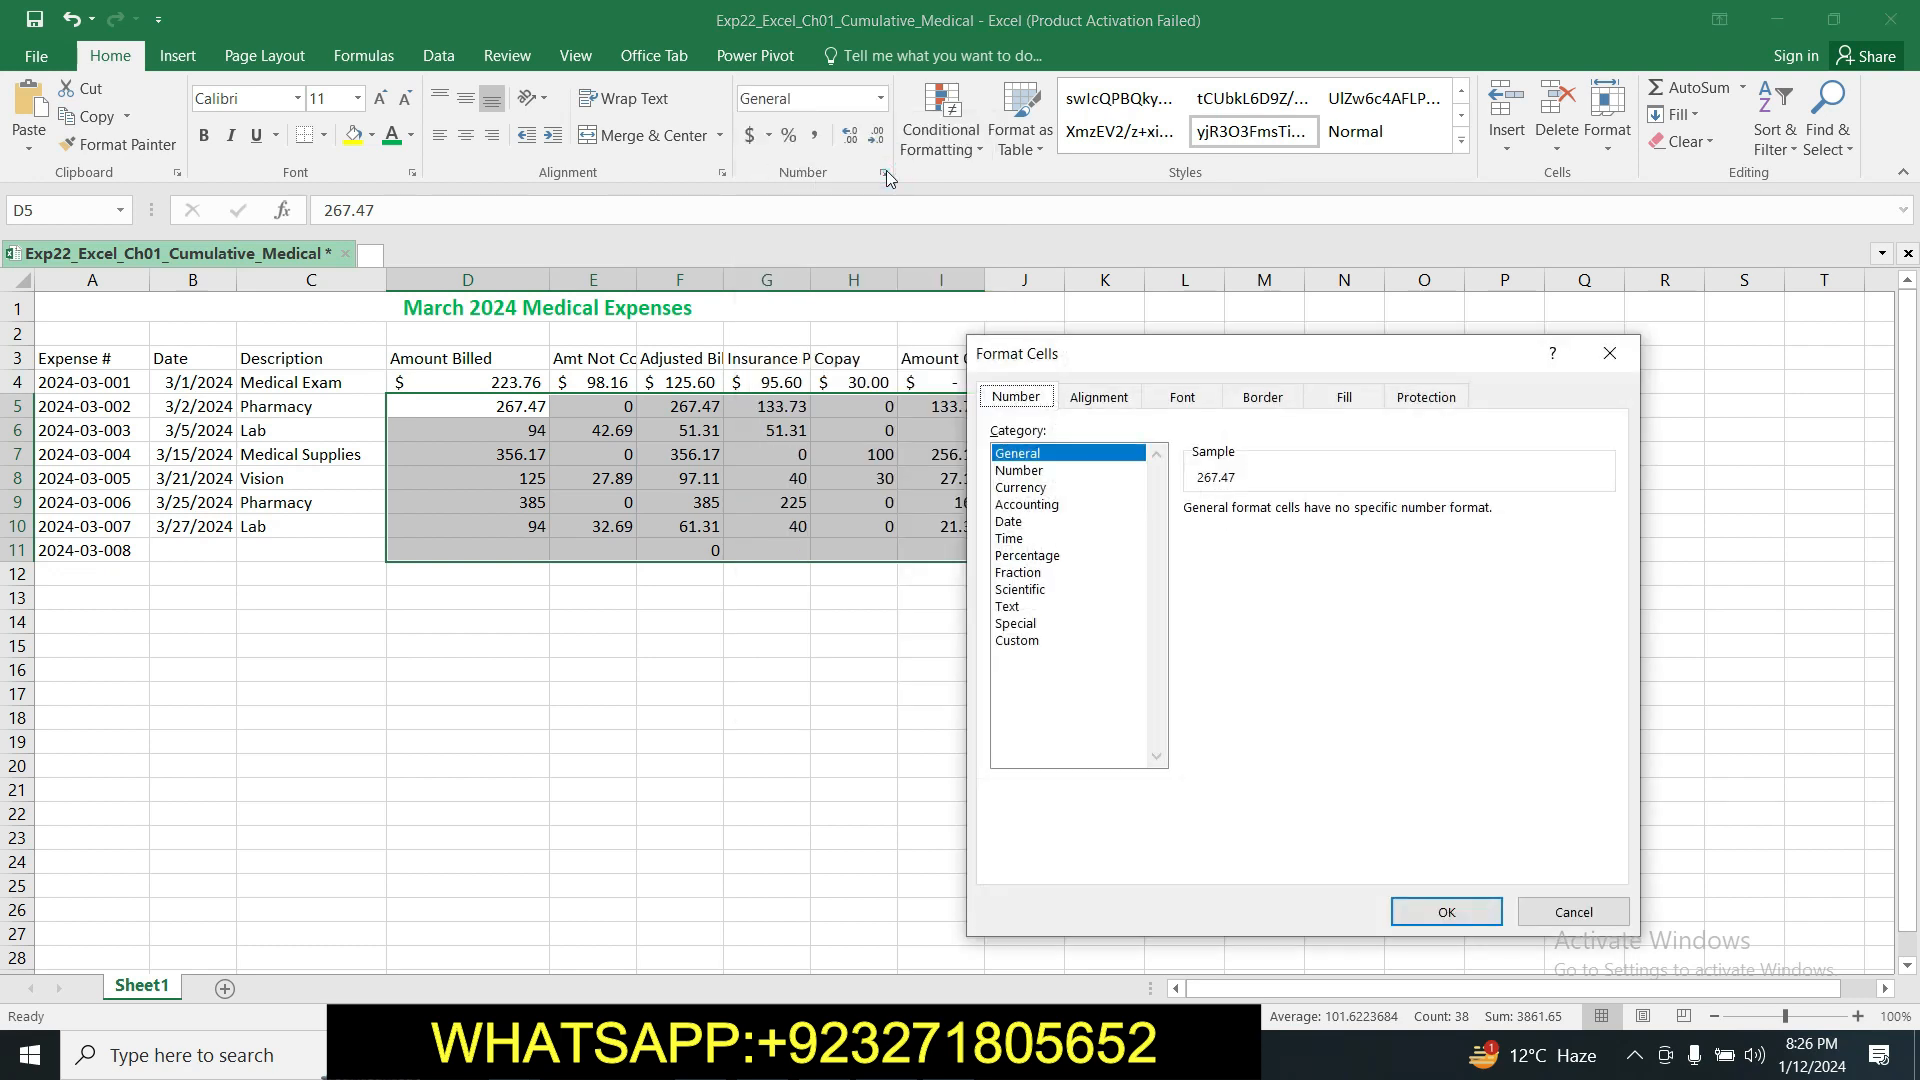
click(1041, 472)
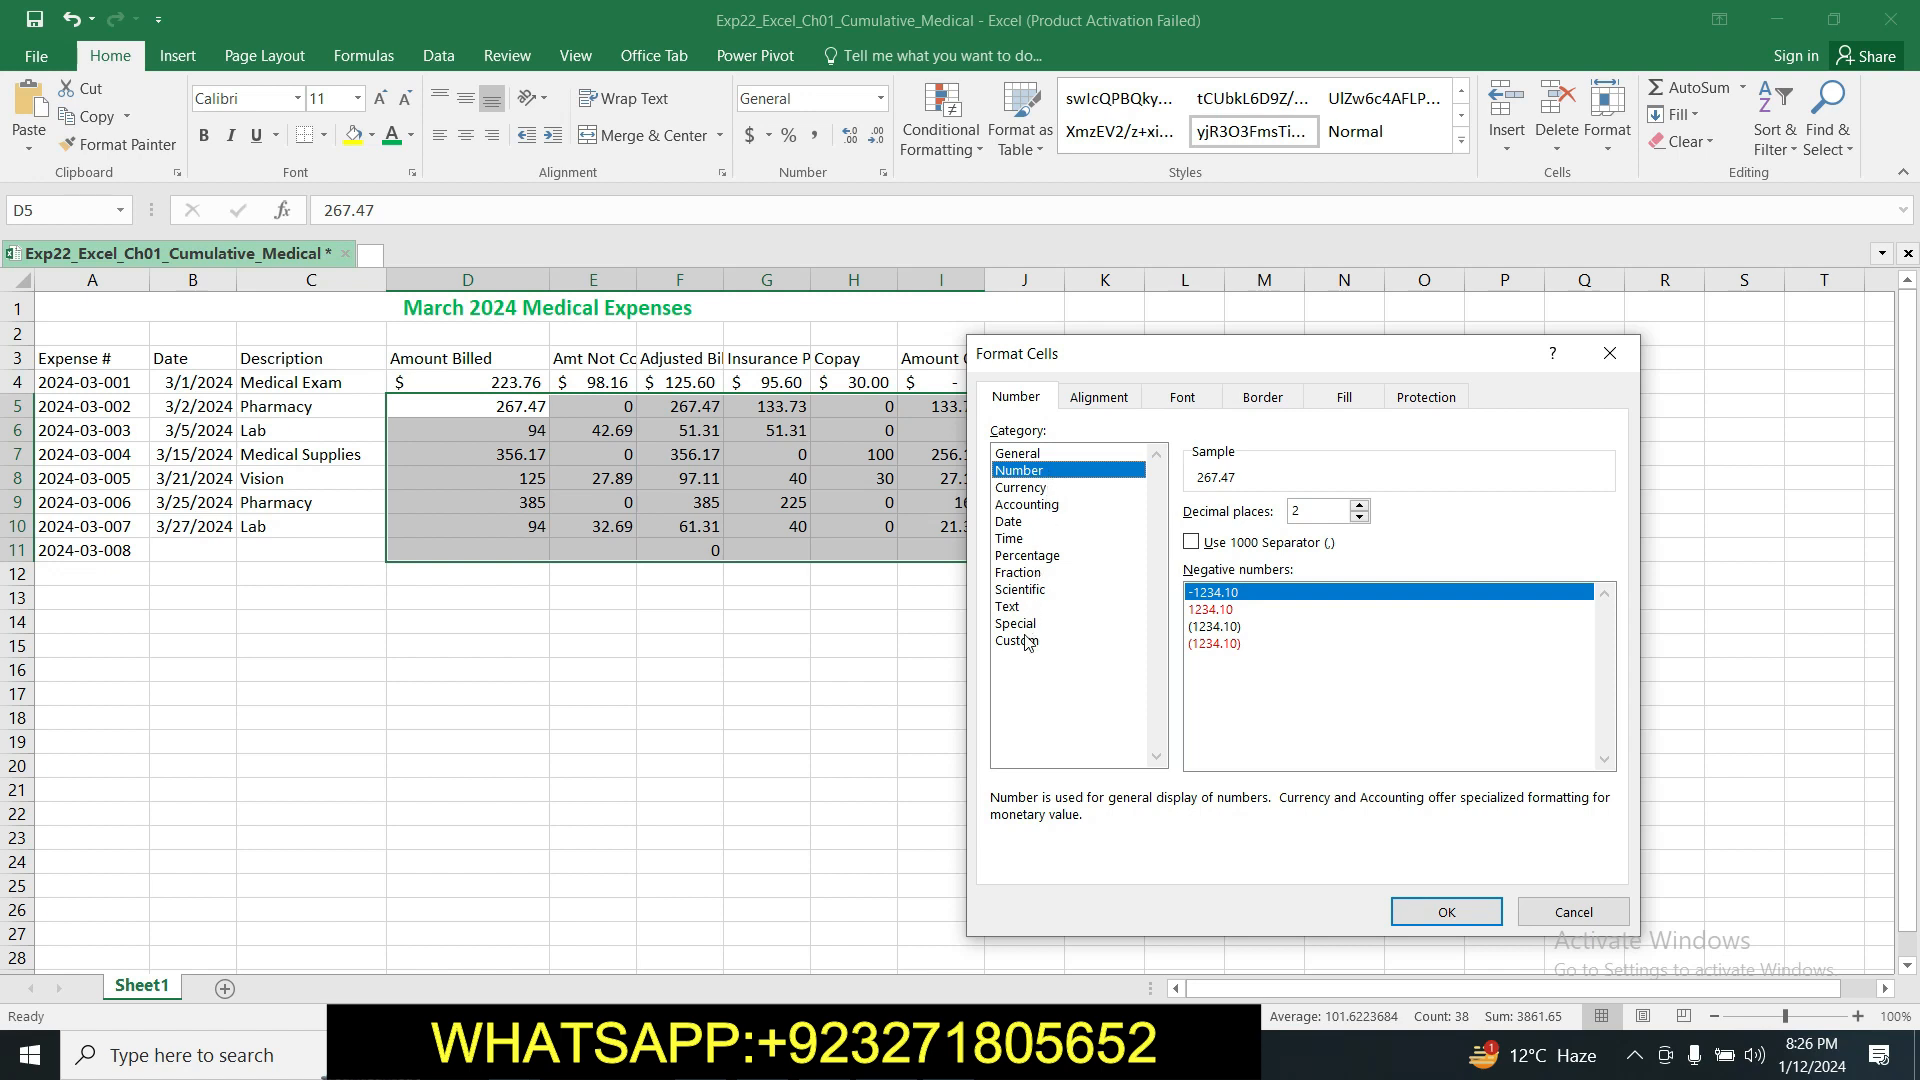
click(1615, 351)
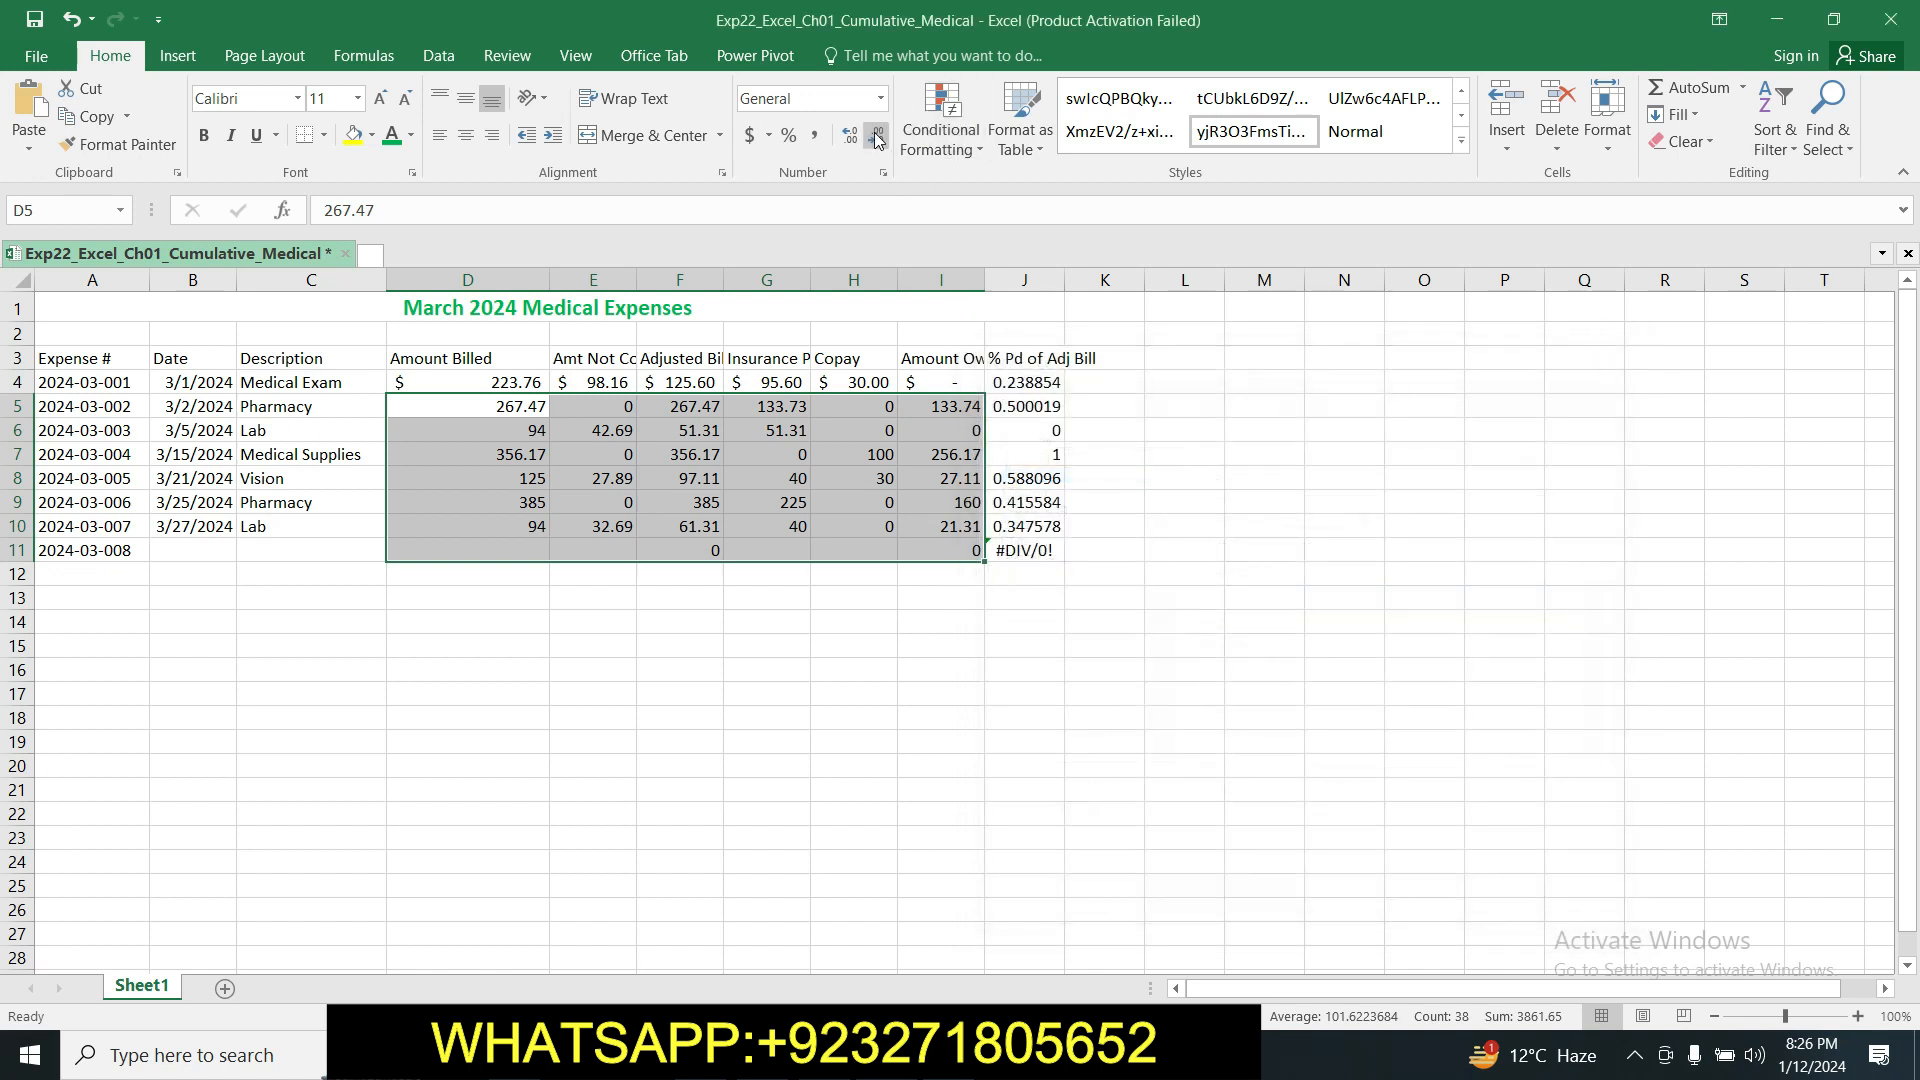
Step: Apply Comma Style to the selected range D5:I11 and deselect it
click(816, 140)
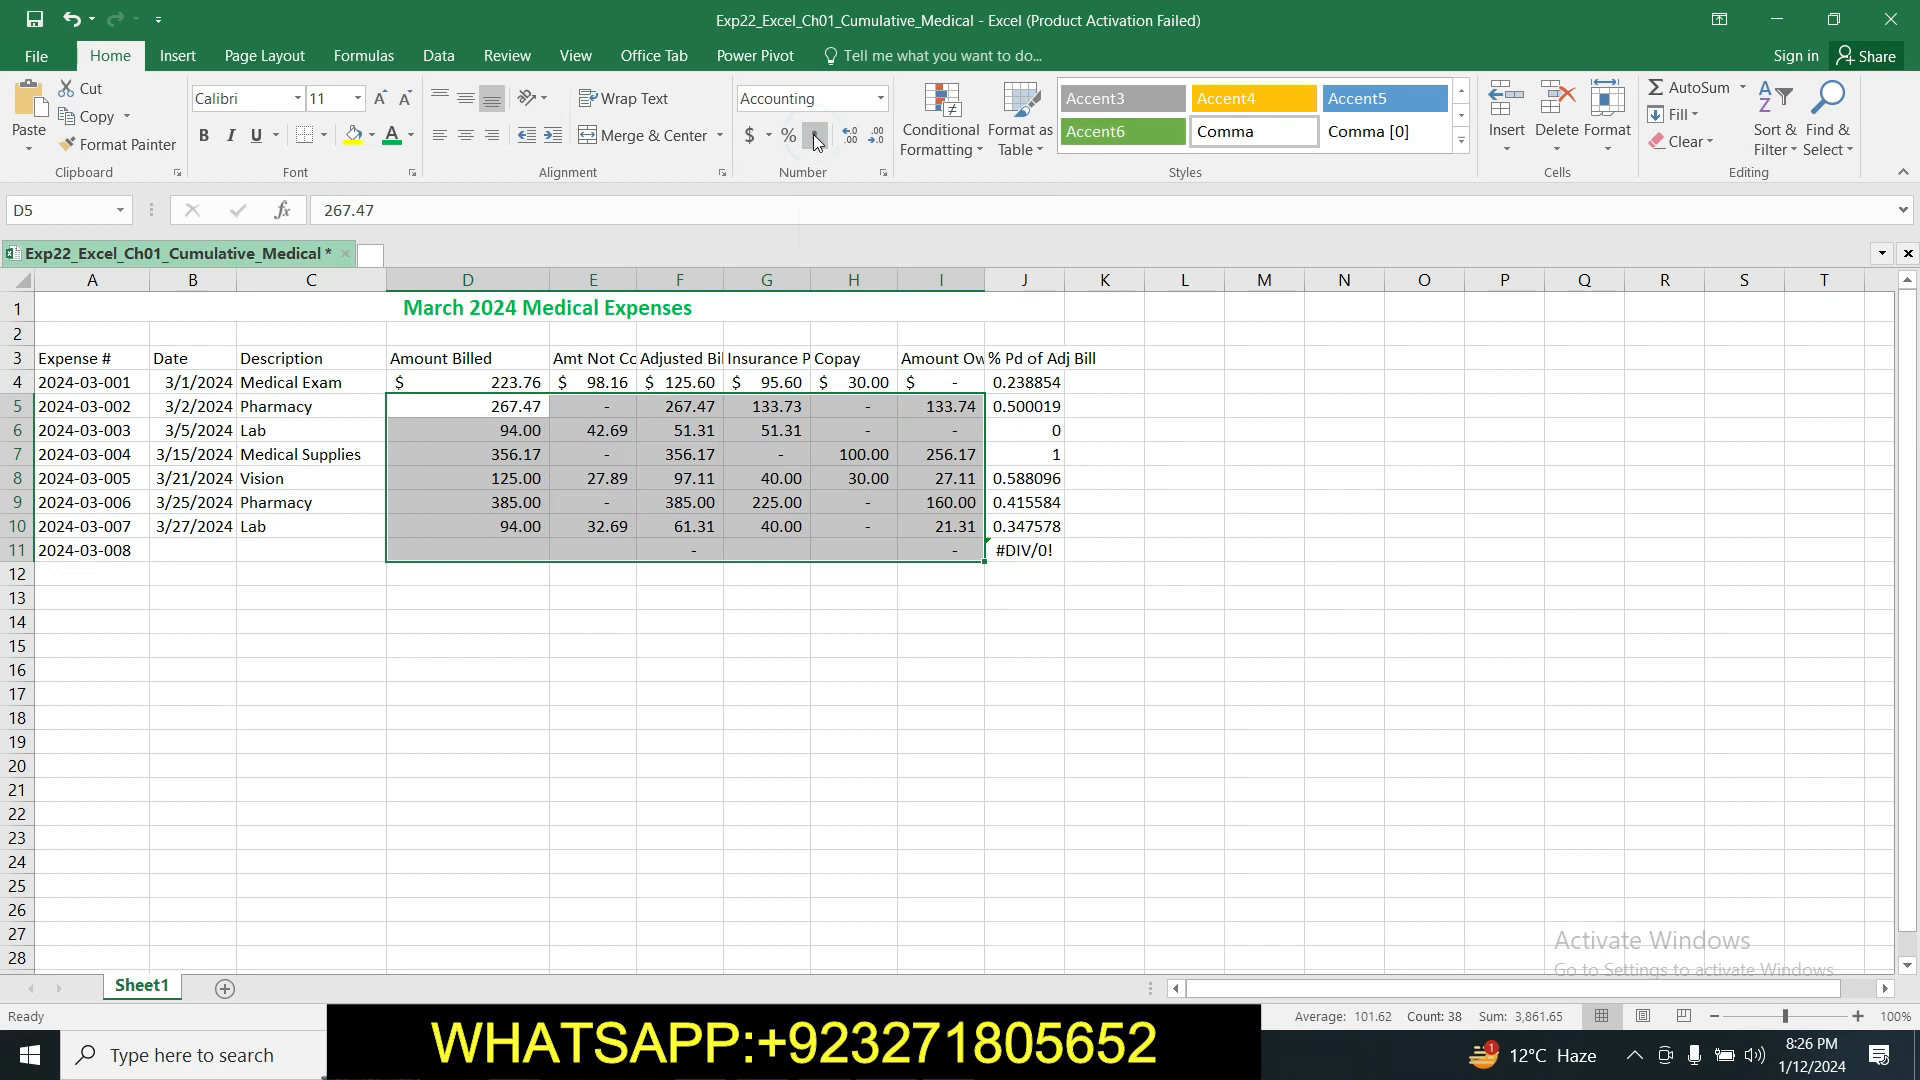
click(805, 612)
Step: Switch to Word and review the upcoming formatting instructions from step 16 onward
key(alt+Tab)
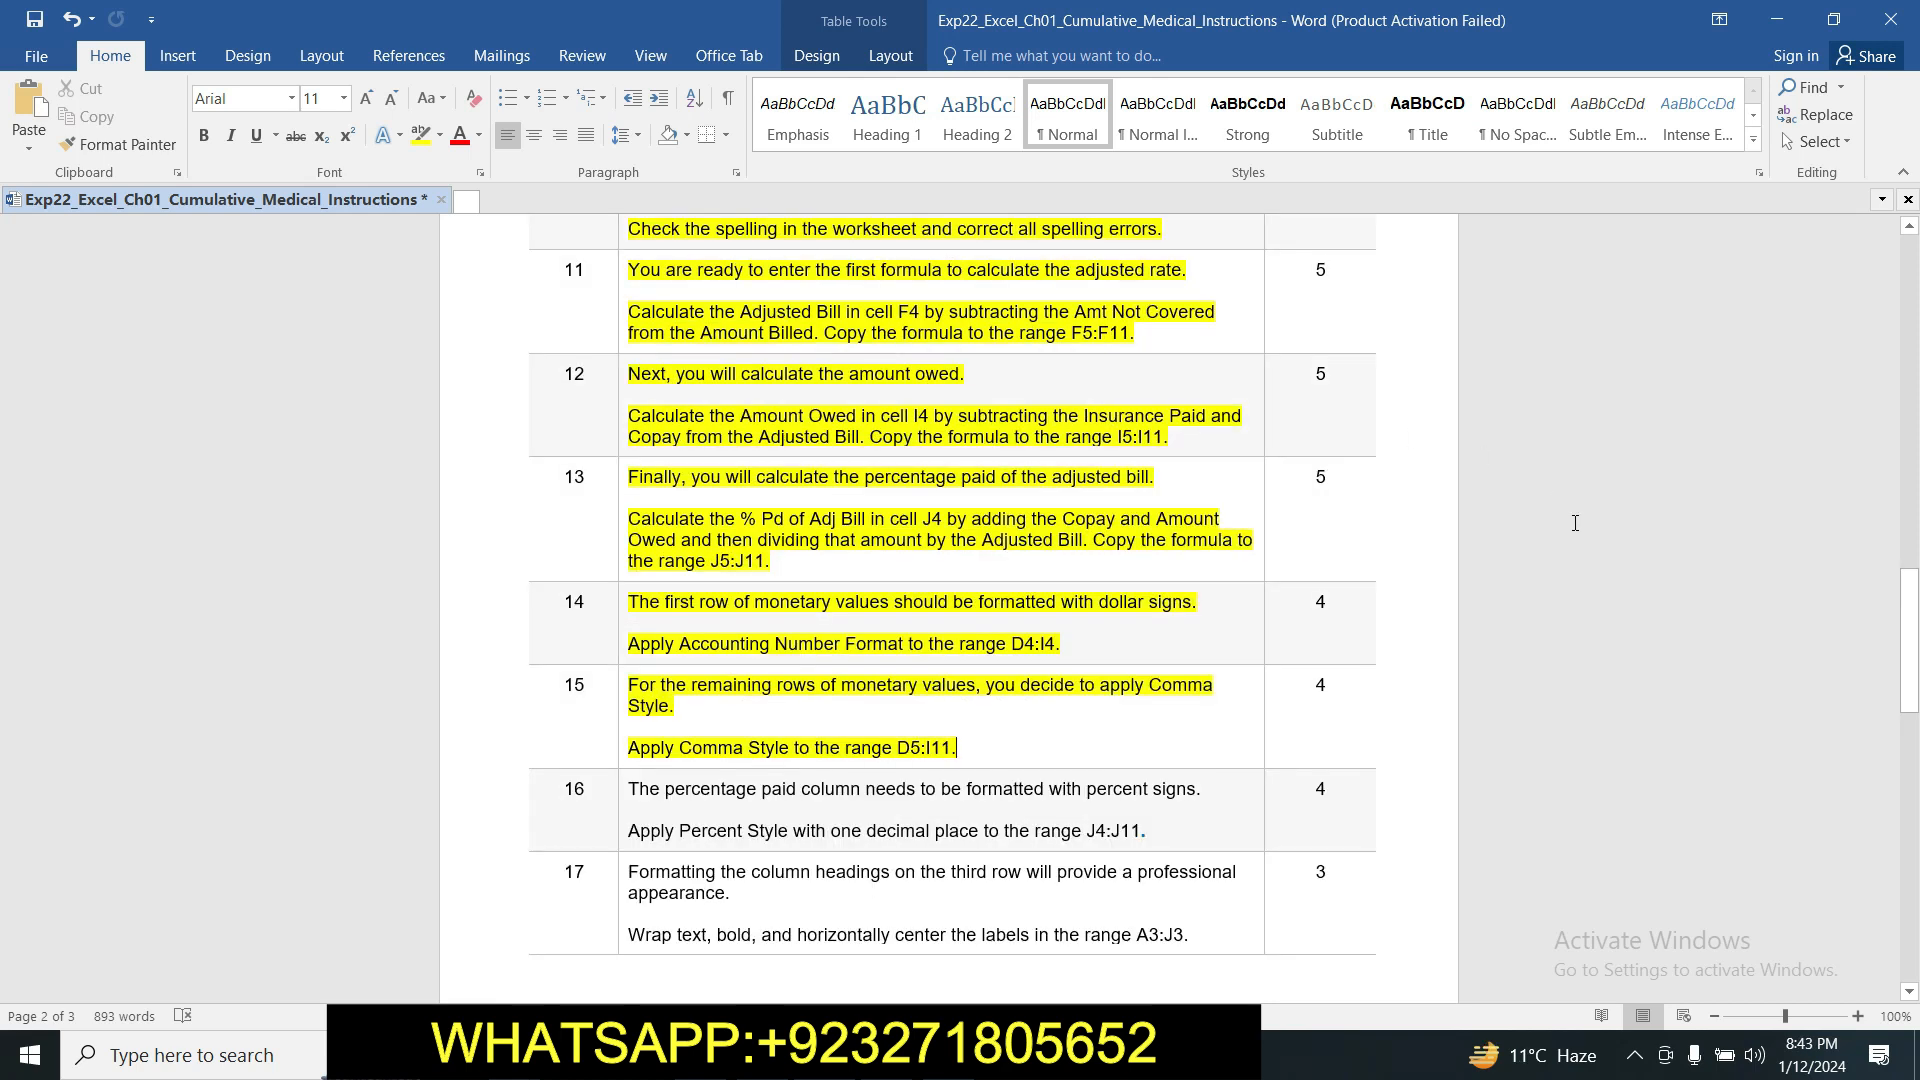
drag(1909, 640, 1910, 697)
mouse_move(4, 697)
mouse_down()
mouse_move(4, 746)
mouse_move(4, 663)
mouse_up()
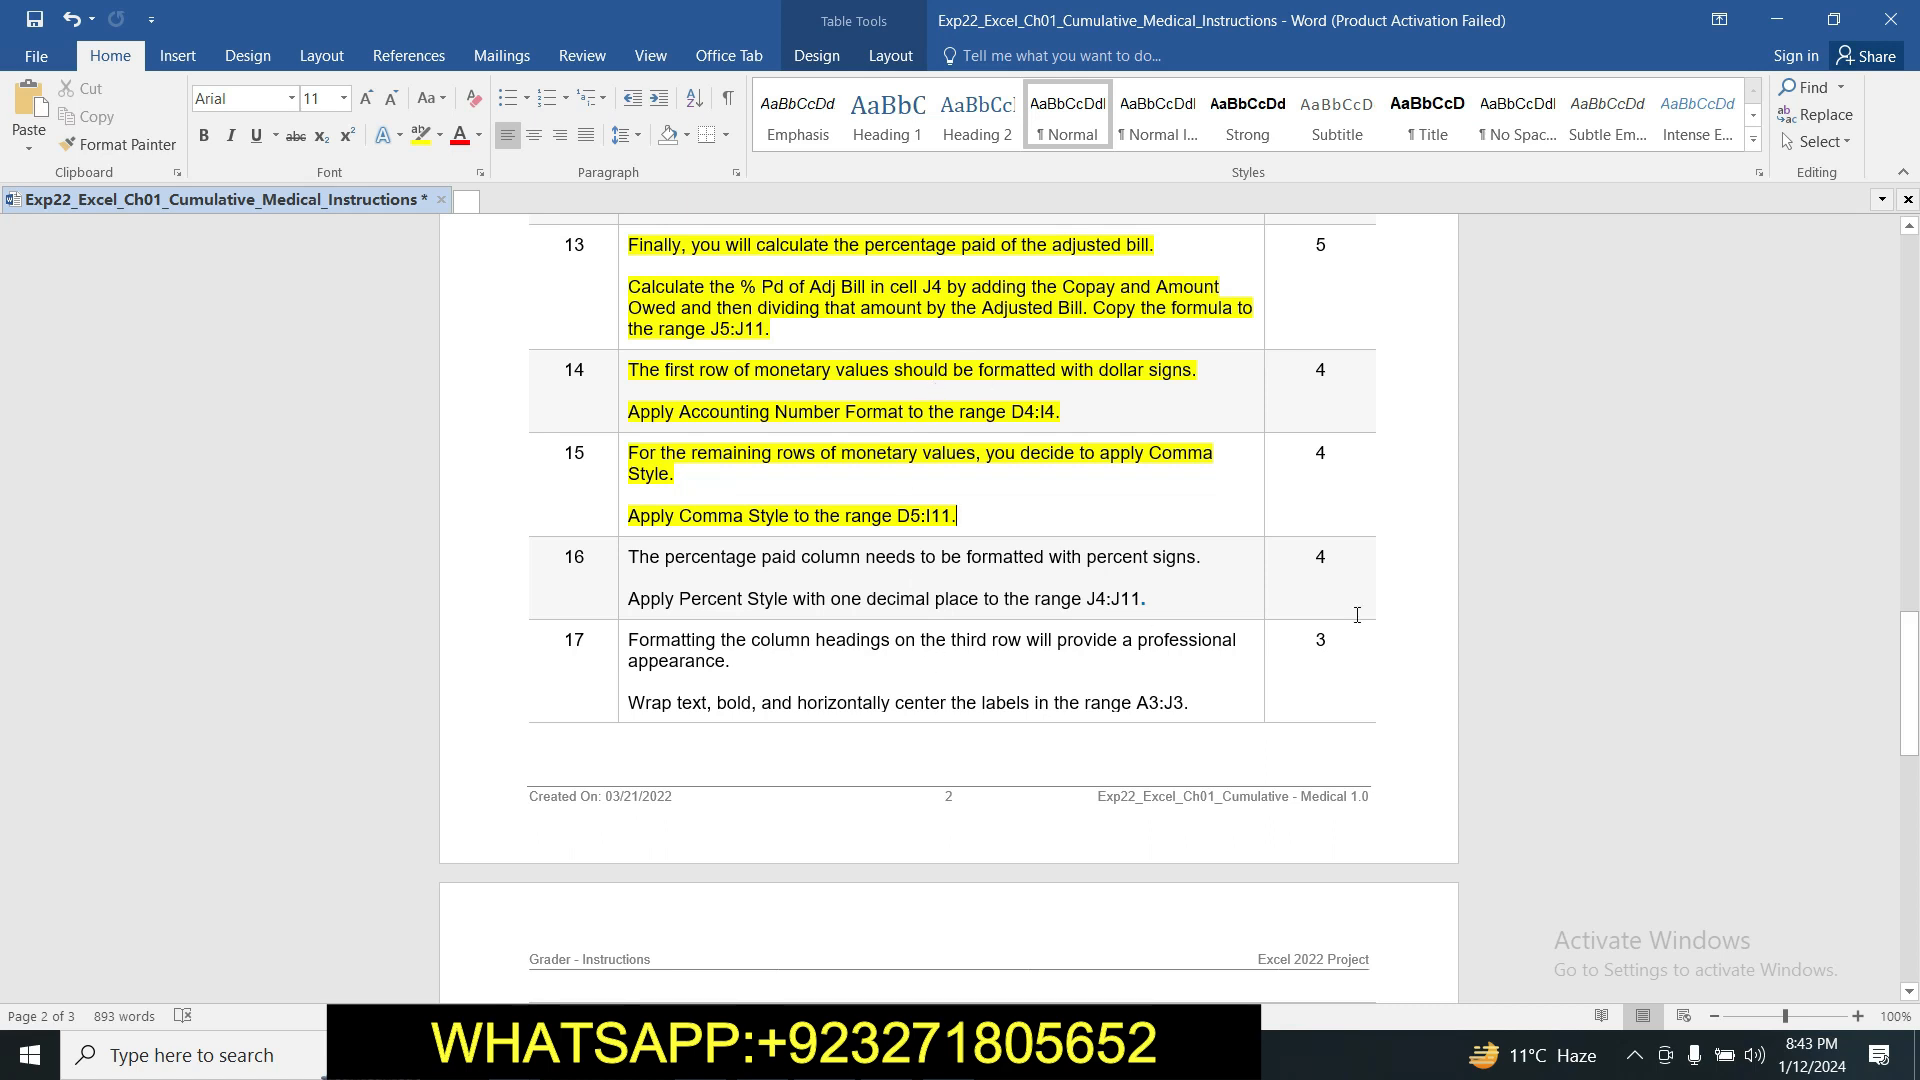
mouse_move(1910, 648)
mouse_down()
mouse_move(1914, 786)
mouse_move(1914, 628)
mouse_up()
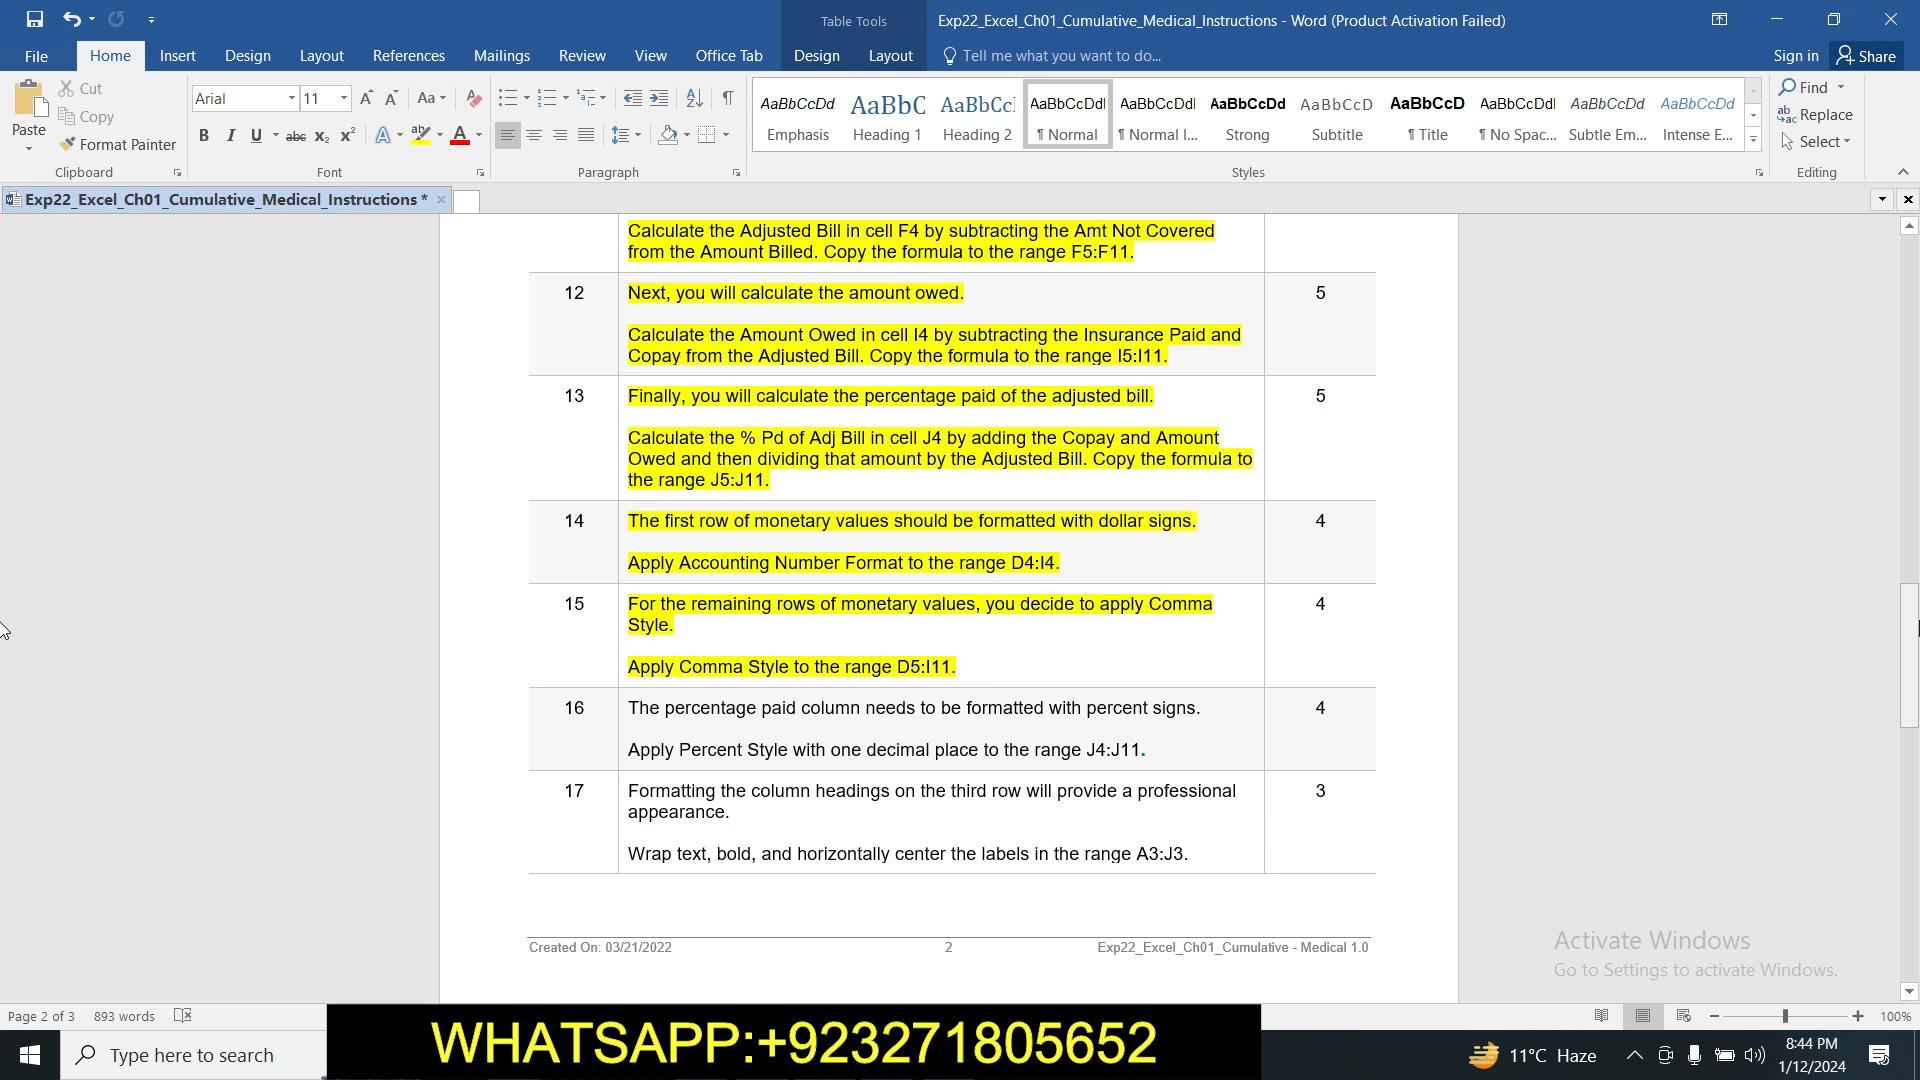
drag(1916, 628, 1916, 672)
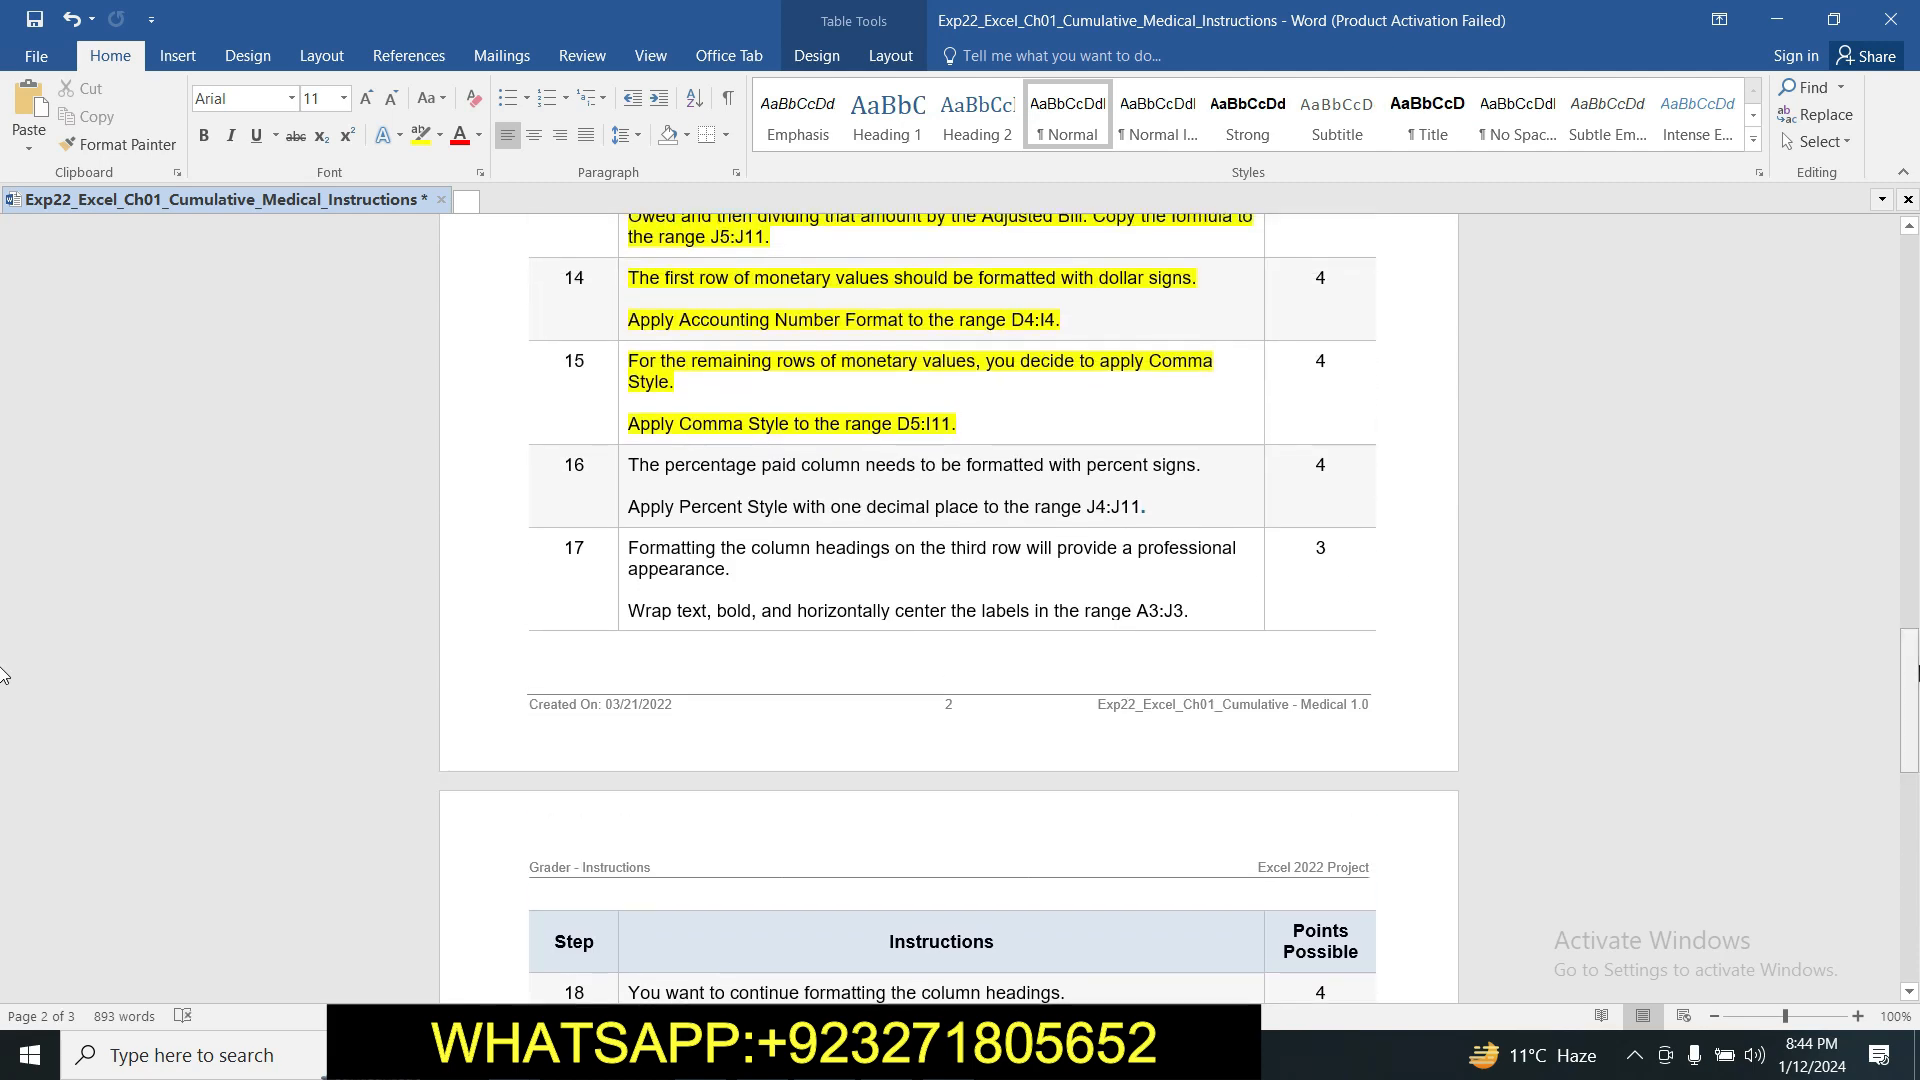